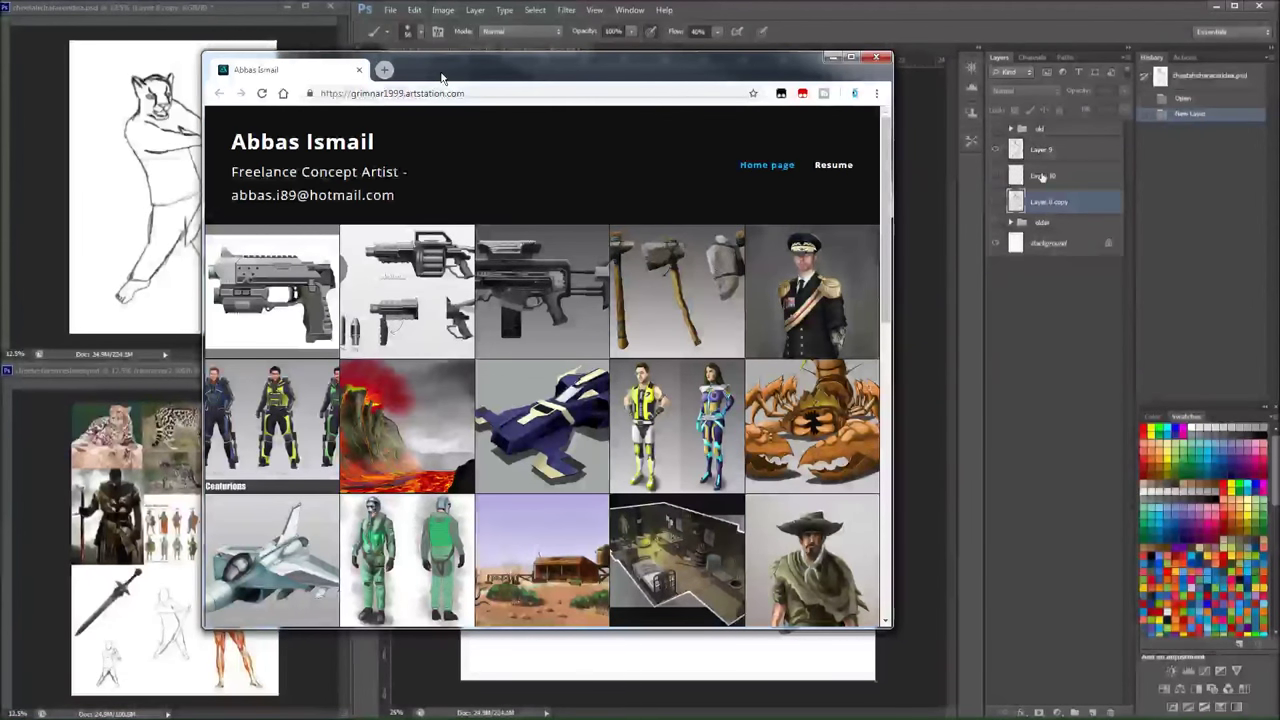
- Browse the concept artist's ArtStation portfolio gallery, then move its window aside and minimise it to return to the drawing
mouse_move(452, 42)
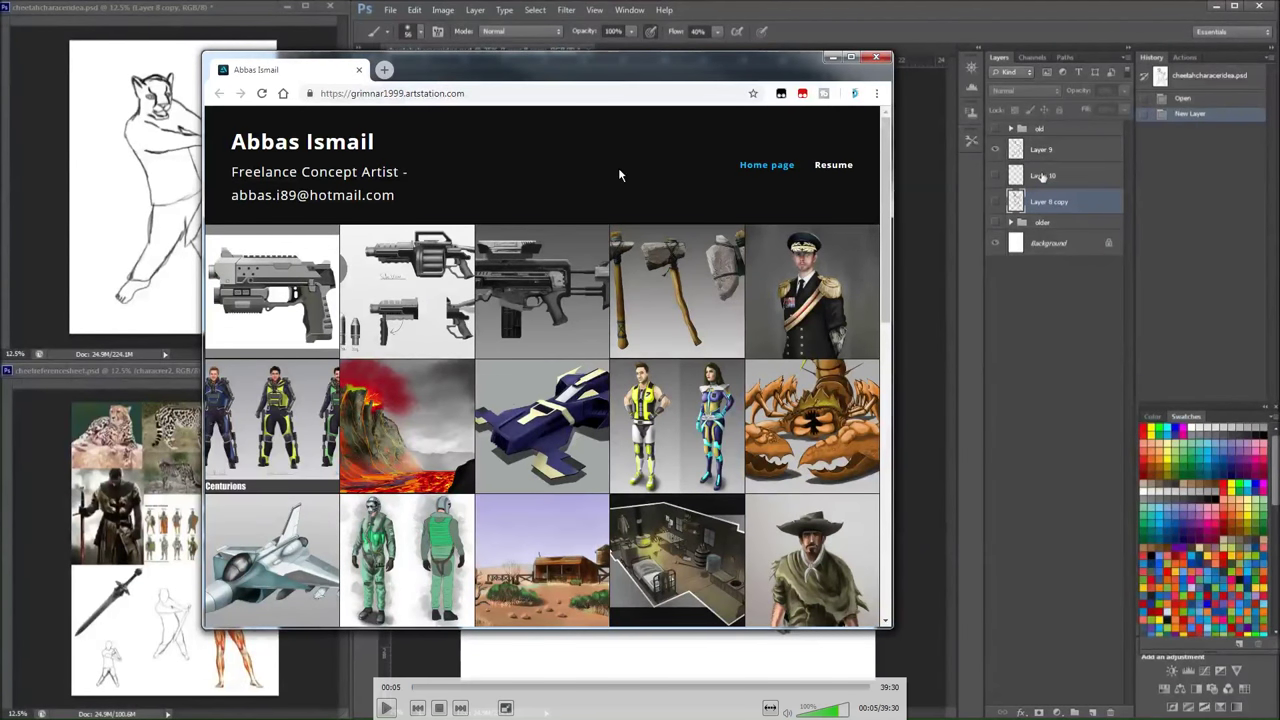
scroll(673, 345, down, 2)
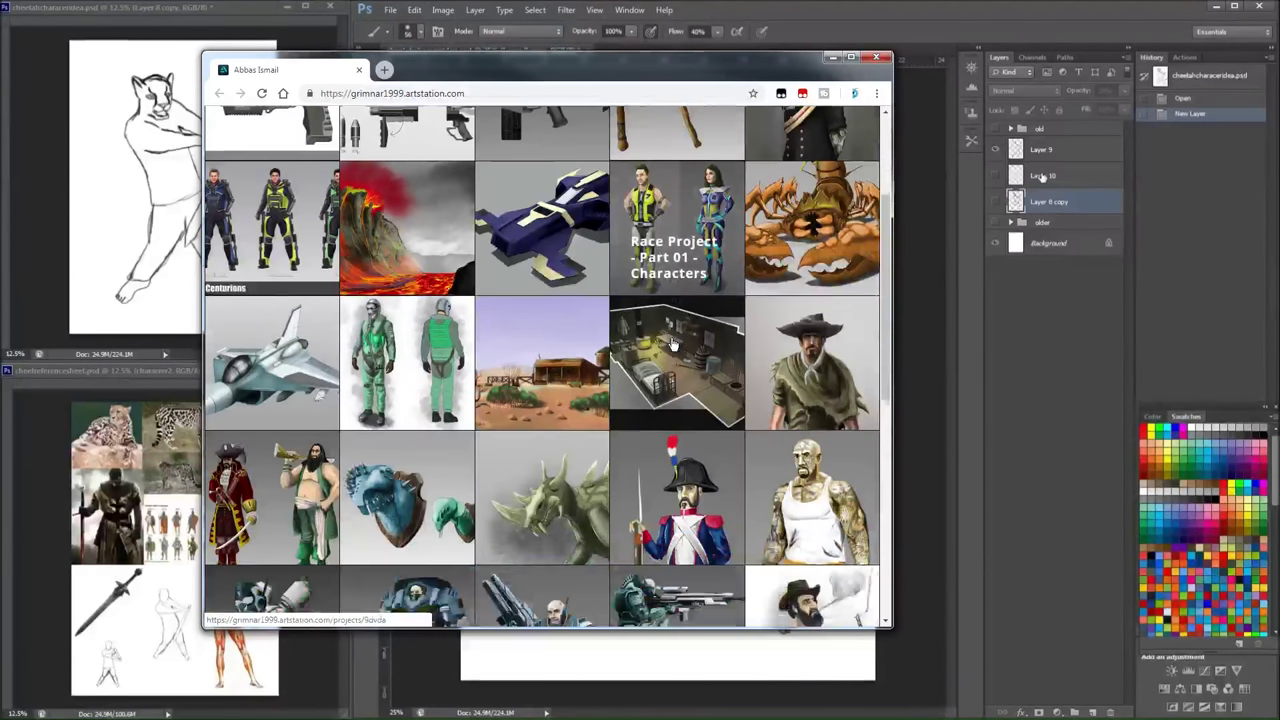
scroll(673, 345, down, 3)
scroll(697, 441, down, 1)
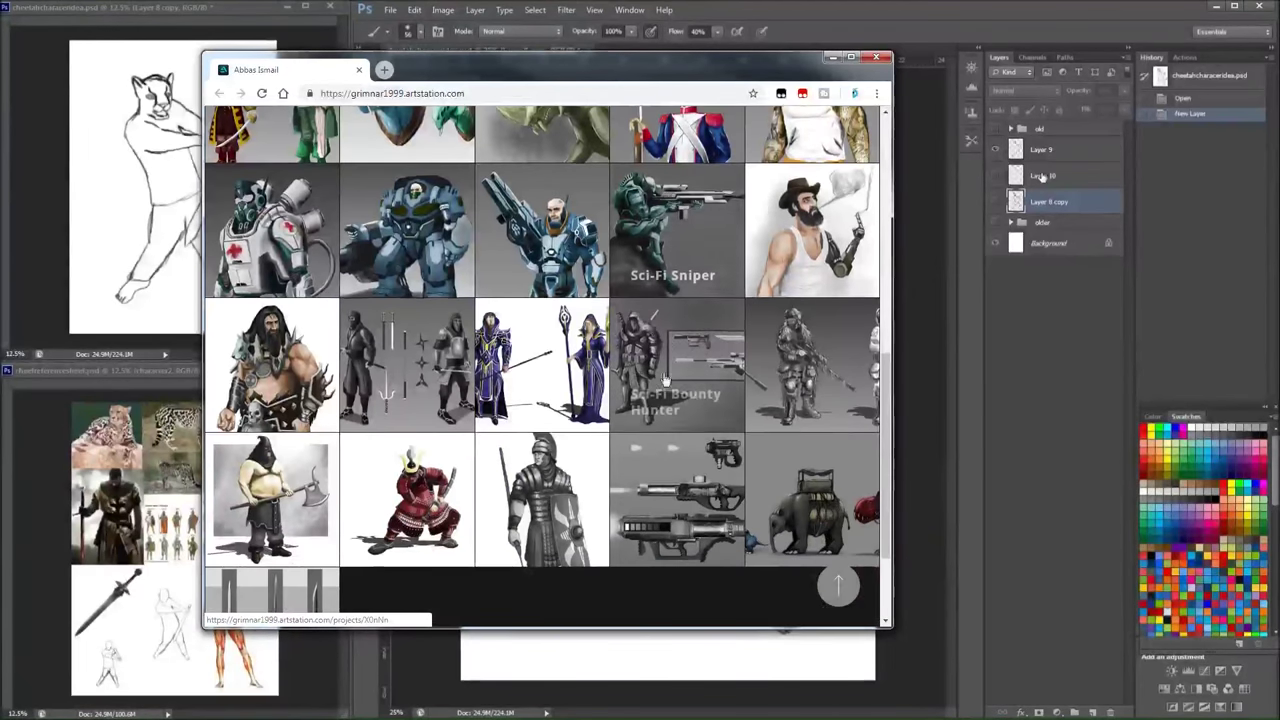
scroll(697, 441, down, 1)
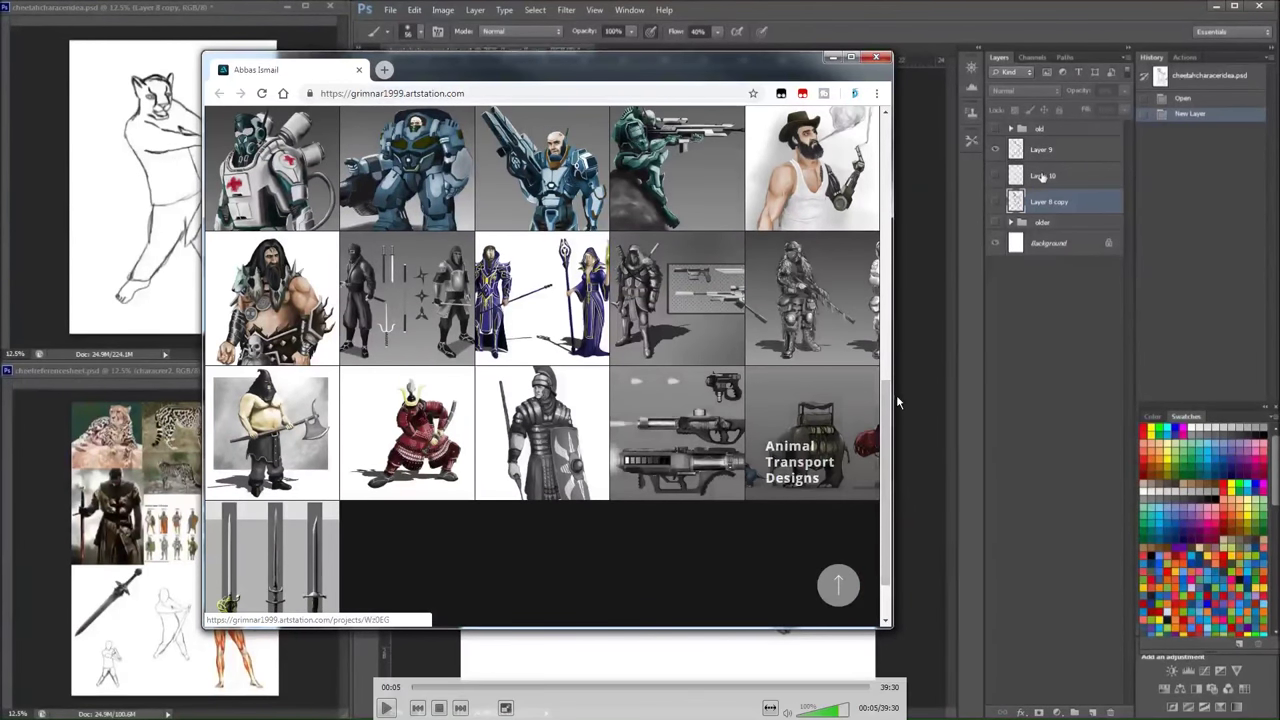
drag(897, 398, 968, 398)
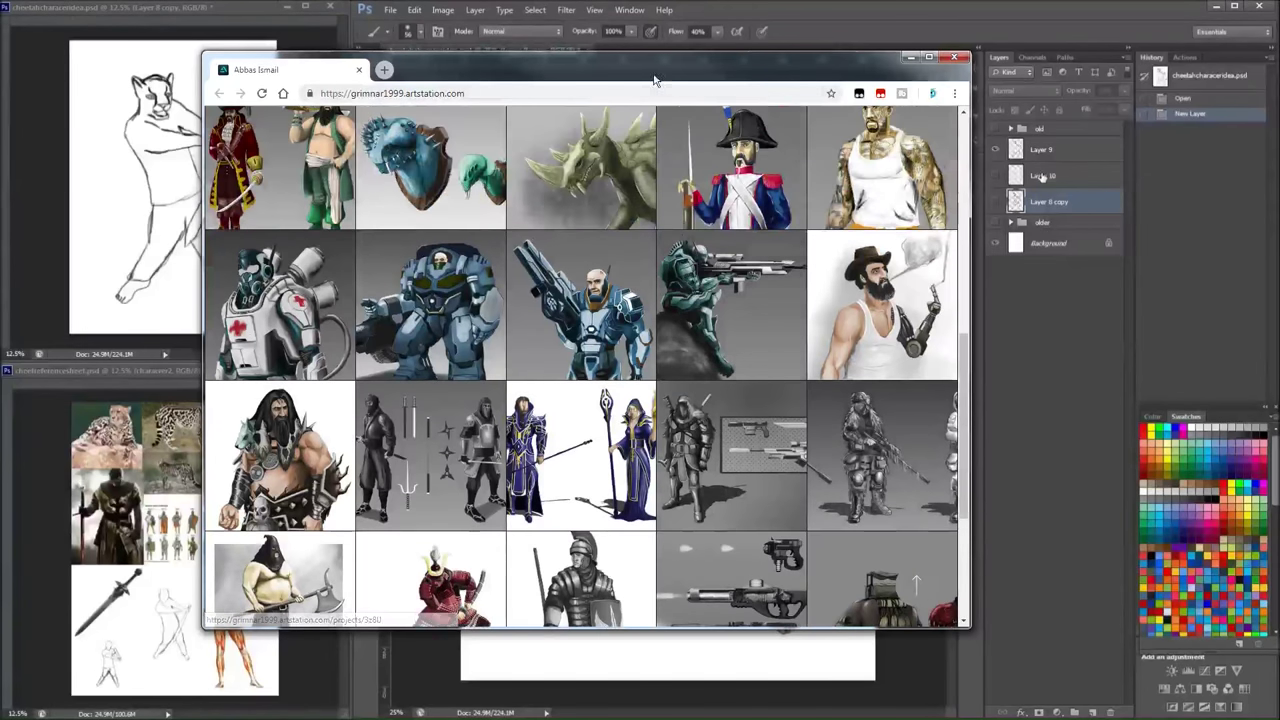
mouse_move(655, 80)
mouse_down()
mouse_move(588, 80)
mouse_move(471, 112)
mouse_move(327, 113)
mouse_up()
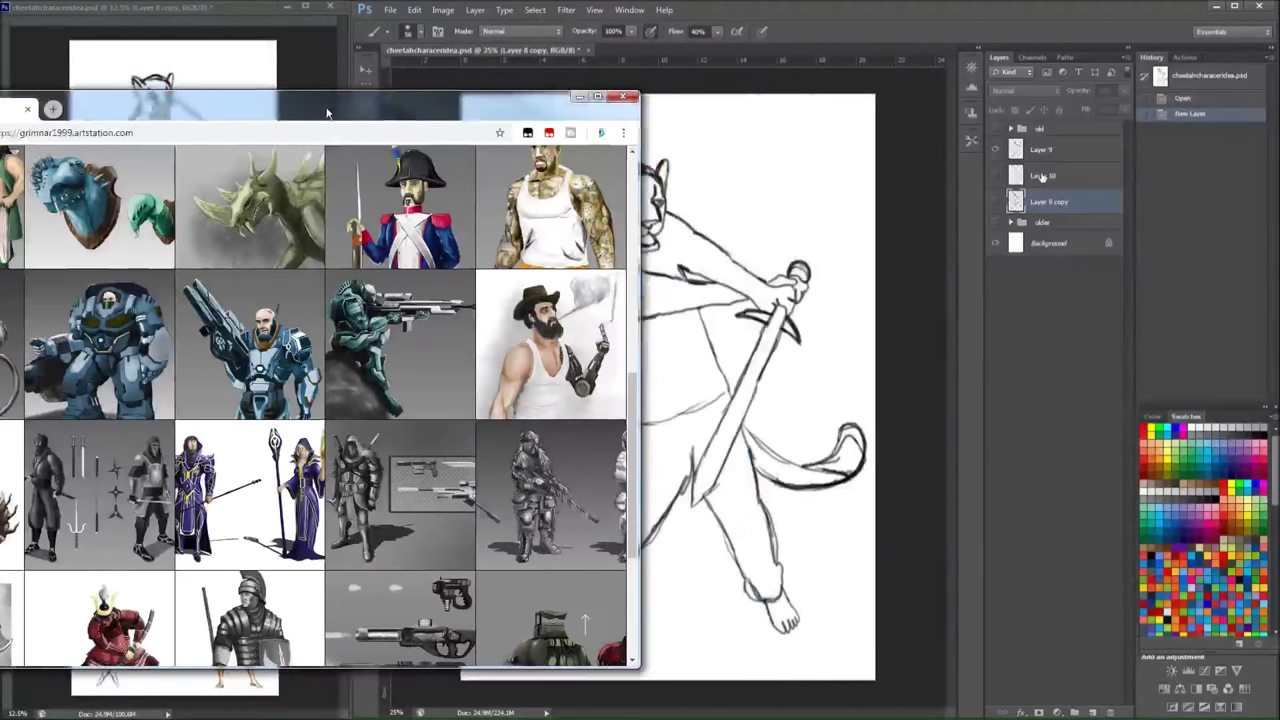
click(579, 97)
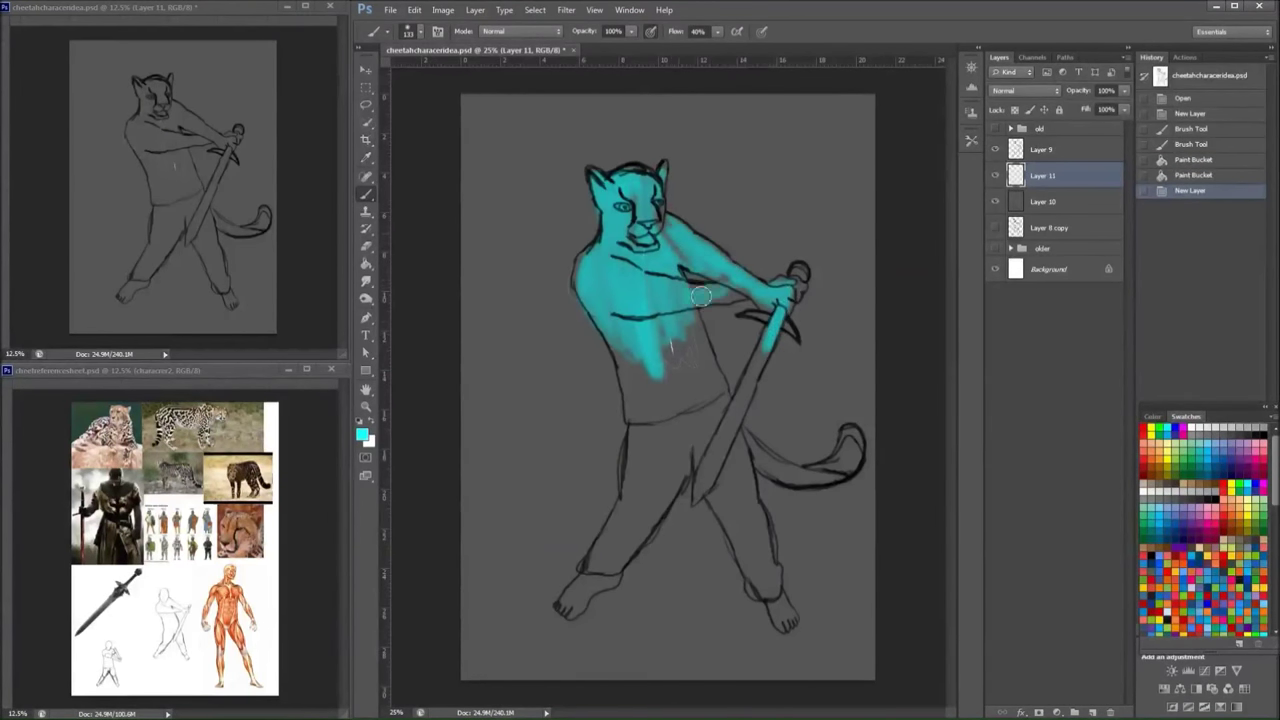
- Block in the character's legs with cyan and fill the sword blade with light grey
mouse_move(630, 420)
mouse_down()
mouse_move(624, 527)
mouse_move(565, 605)
mouse_up()
drag(770, 560, 727, 510)
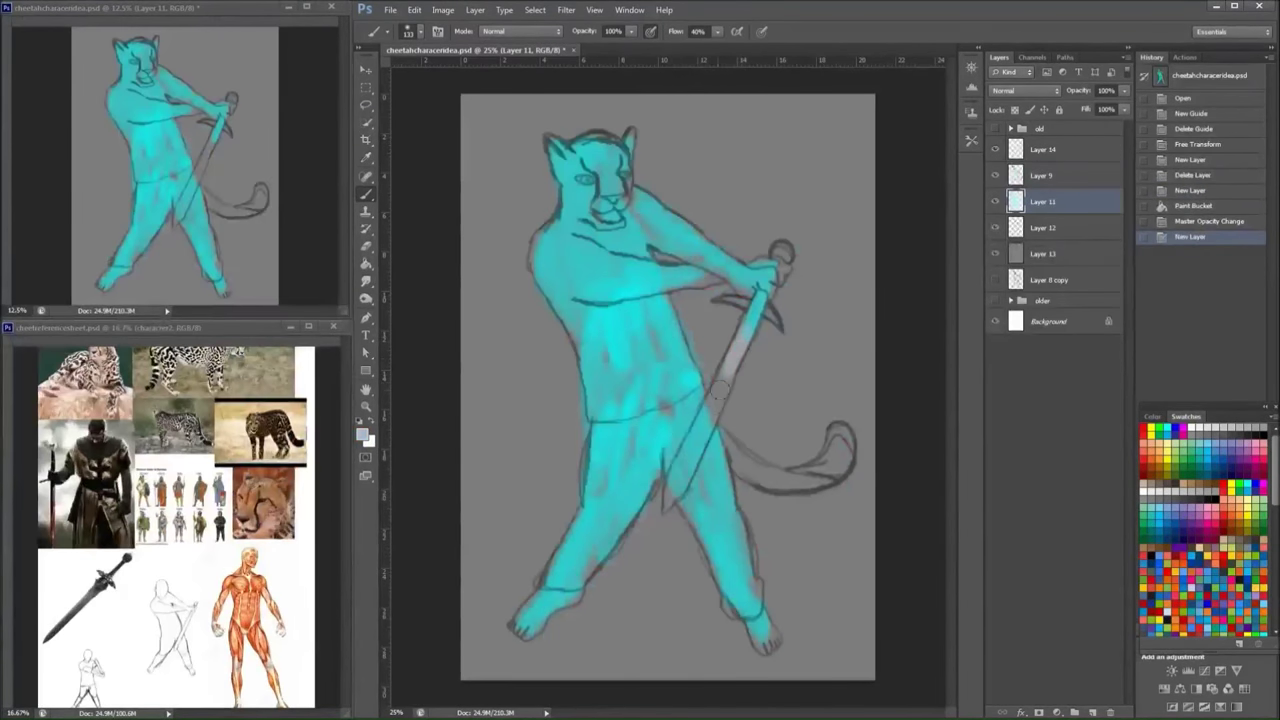
right_click(812, 287)
click(812, 287)
drag(668, 510, 677, 486)
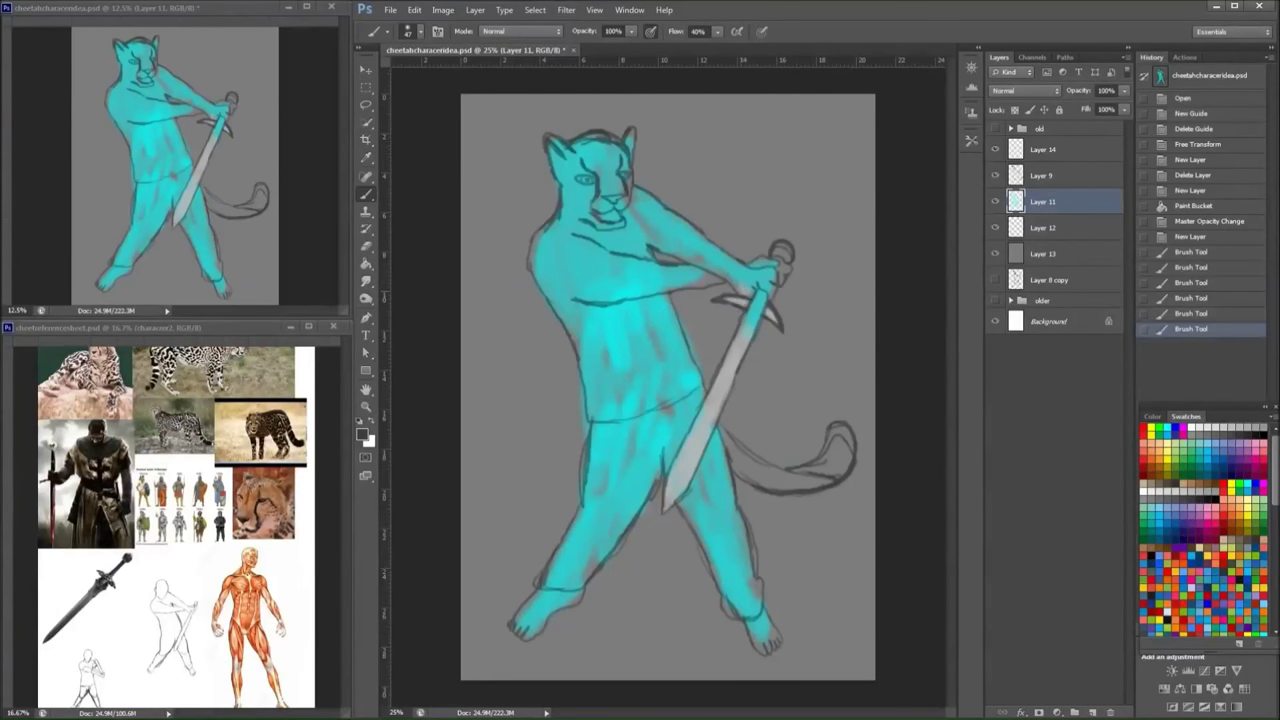
- Brush dark grey shading onto the character's arms, torso and the side of the face on Layer 11
drag(765, 300, 645, 222)
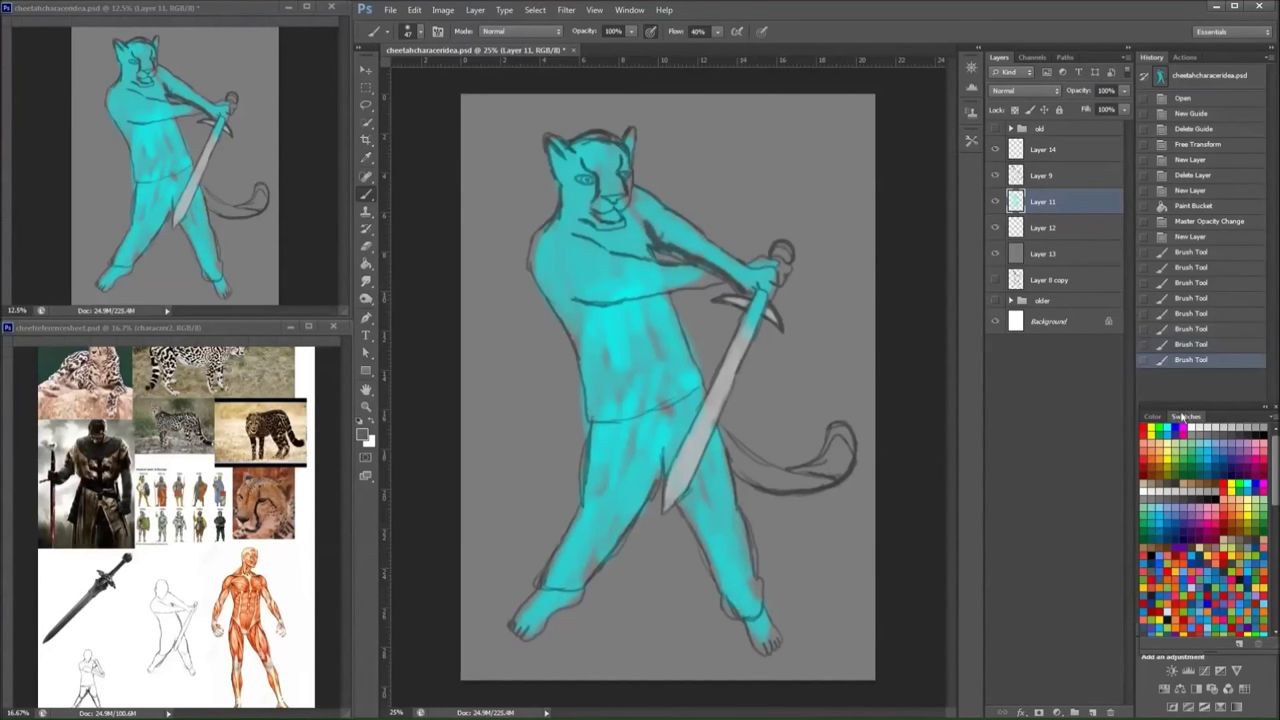
drag(735, 280, 660, 285)
right_click(732, 240)
click(637, 339)
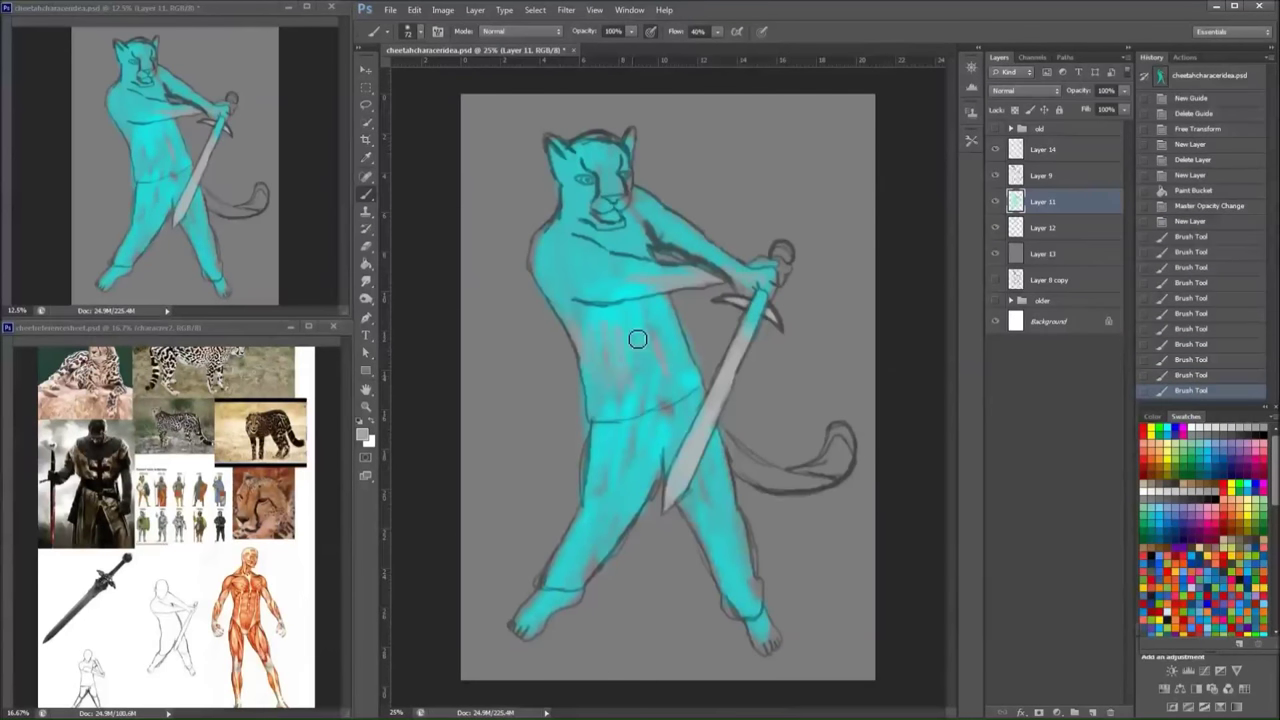
drag(632, 185, 640, 235)
mouse_move(622, 158)
mouse_down()
mouse_move(536, 260)
mouse_move(605, 436)
mouse_move(669, 386)
mouse_move(614, 381)
mouse_move(667, 291)
mouse_move(780, 258)
mouse_up()
- Paint blue over the hands, shaded side of the face, lower legs and tail
alt+click(786, 264)
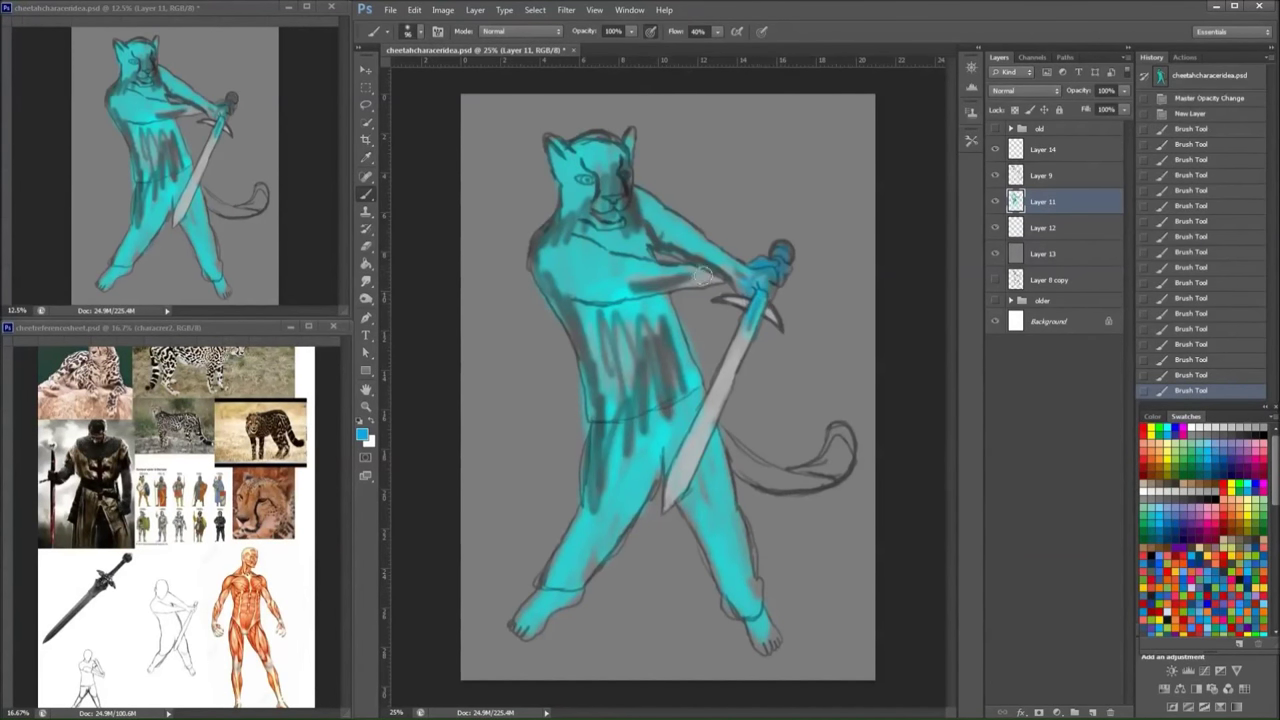
drag(630, 215, 630, 165)
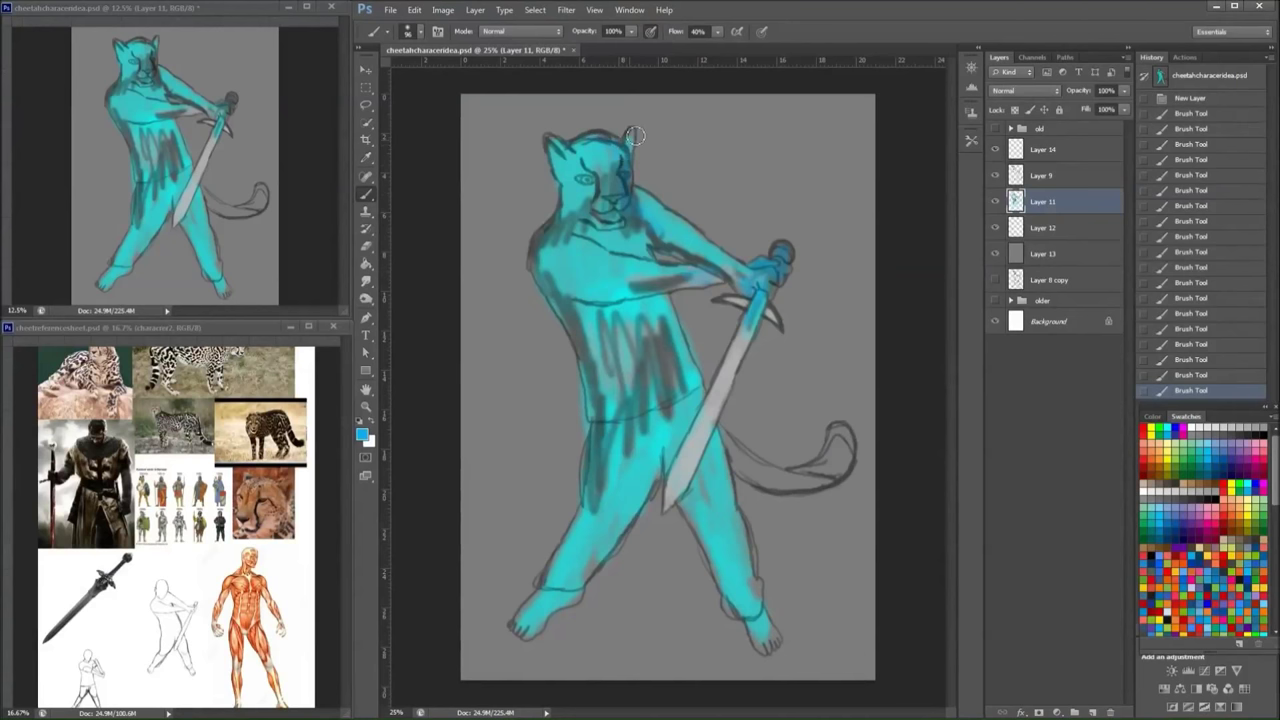
drag(586, 548, 578, 596)
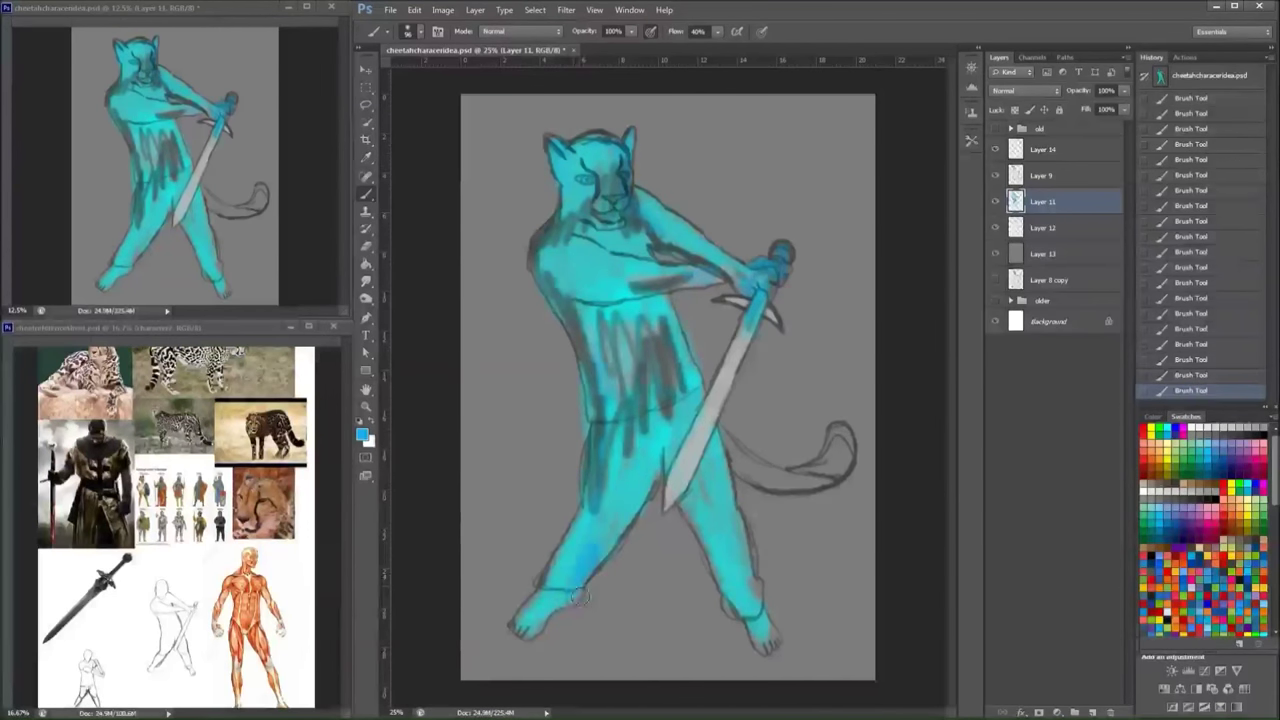
drag(730, 585, 758, 614)
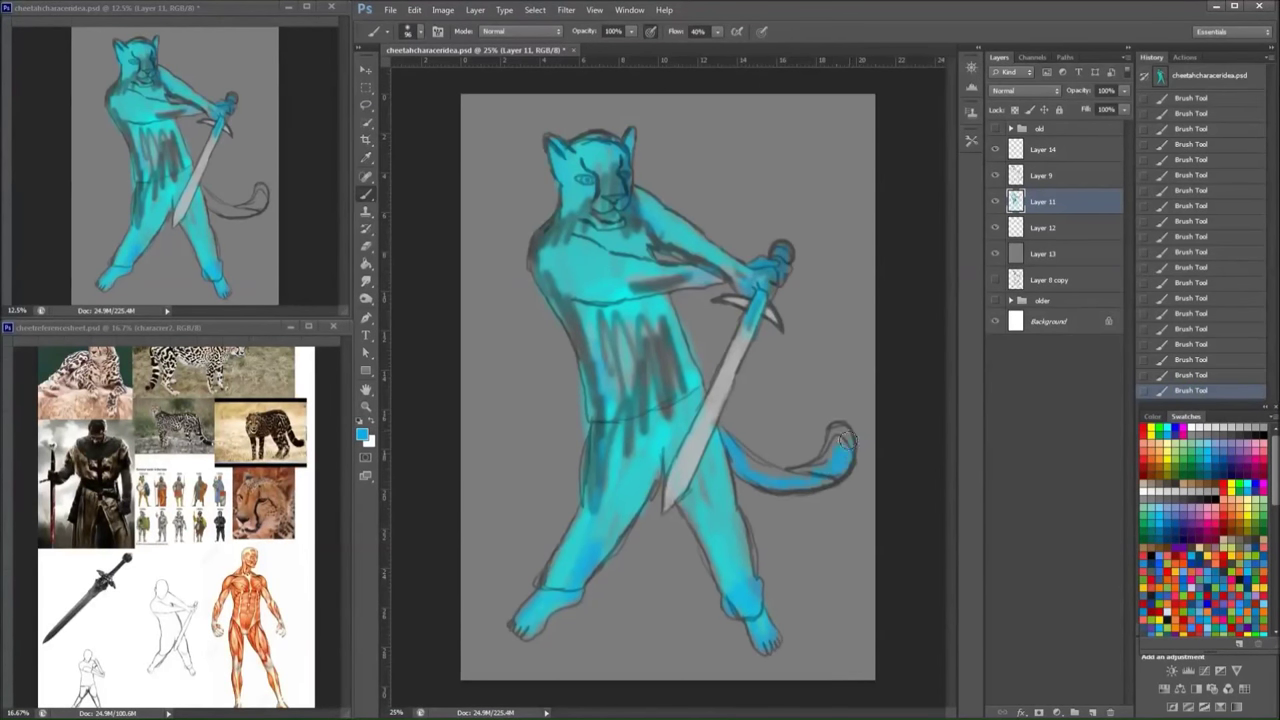
mouse_move(720, 400)
mouse_down()
mouse_move(677, 506)
mouse_move(730, 385)
mouse_up()
- Paint white highlights on the sword blade, torso, arms, legs, tail and forehead
click(1165, 477)
key(x)
click(679, 342)
mouse_move(680, 329)
mouse_down()
mouse_move(650, 282)
mouse_move(604, 267)
mouse_up()
drag(668, 232, 735, 276)
drag(605, 505, 560, 565)
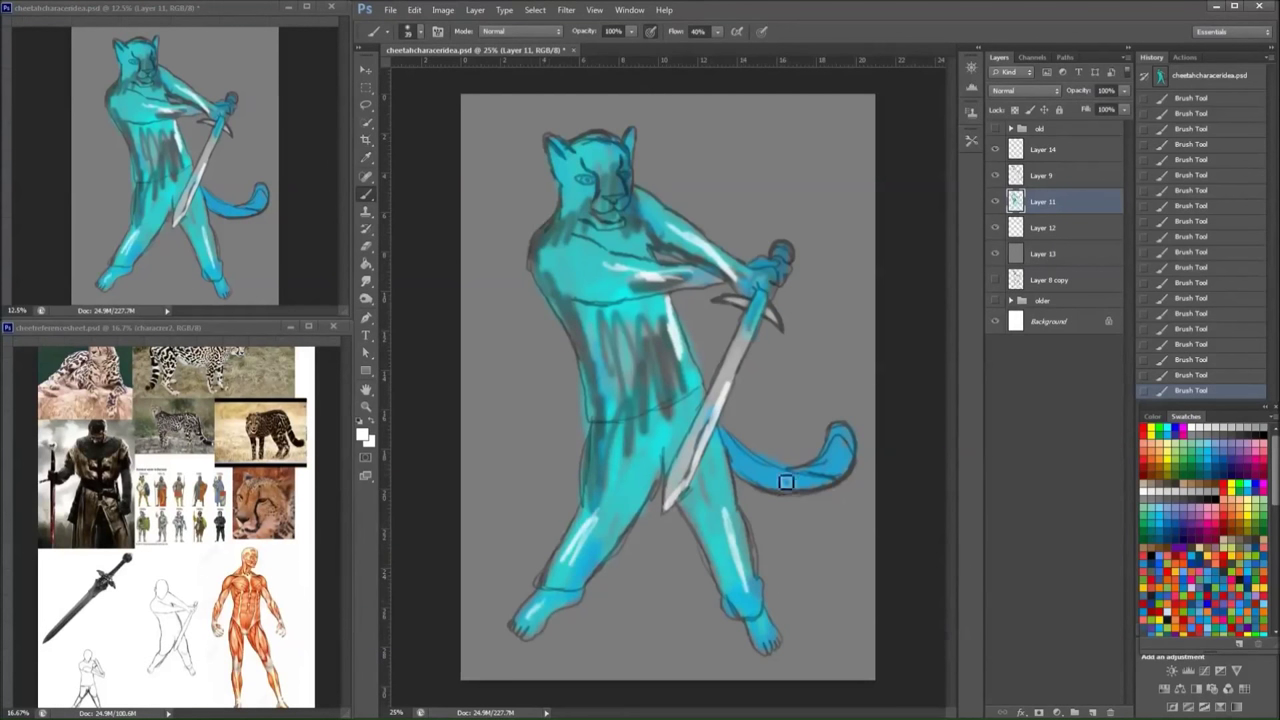
drag(745, 456, 830, 468)
drag(612, 148, 604, 190)
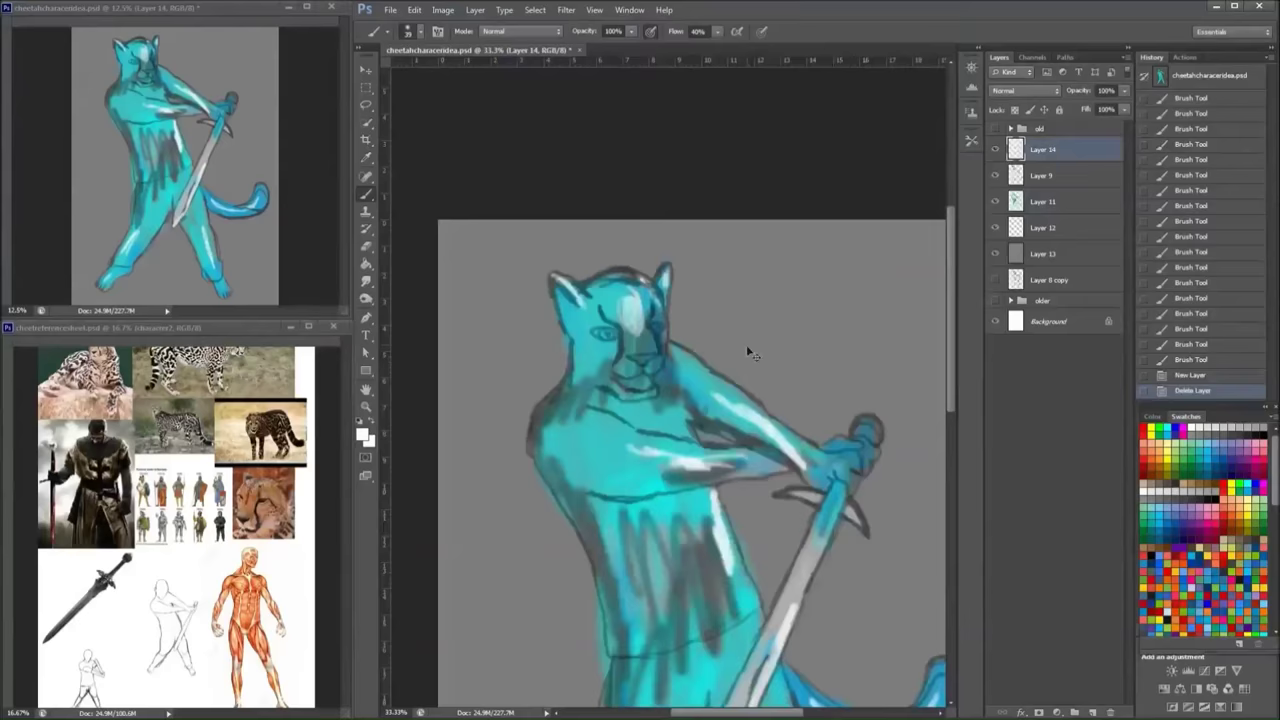
- Fill the whites of both eyes with white on Layer 14
scroll(748, 351, up, 3)
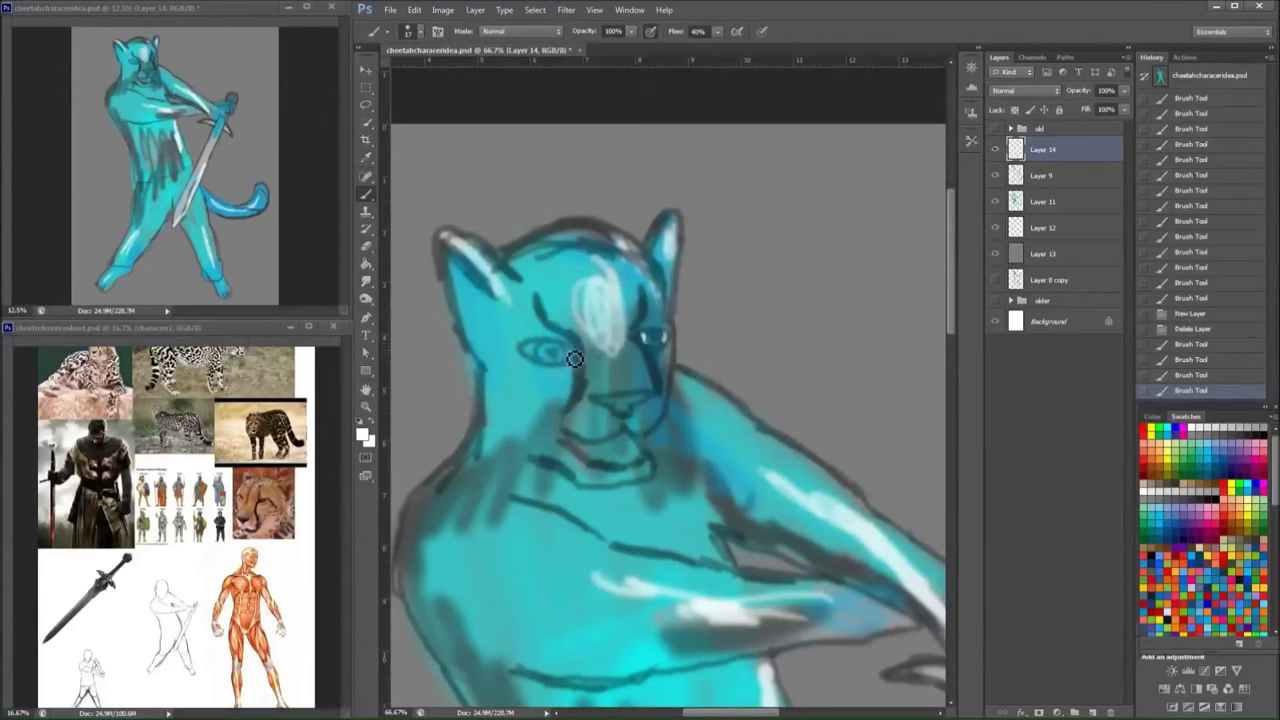
mouse_move(530, 350)
mouse_down()
mouse_move(575, 360)
mouse_move(565, 350)
mouse_up()
drag(648, 340, 664, 336)
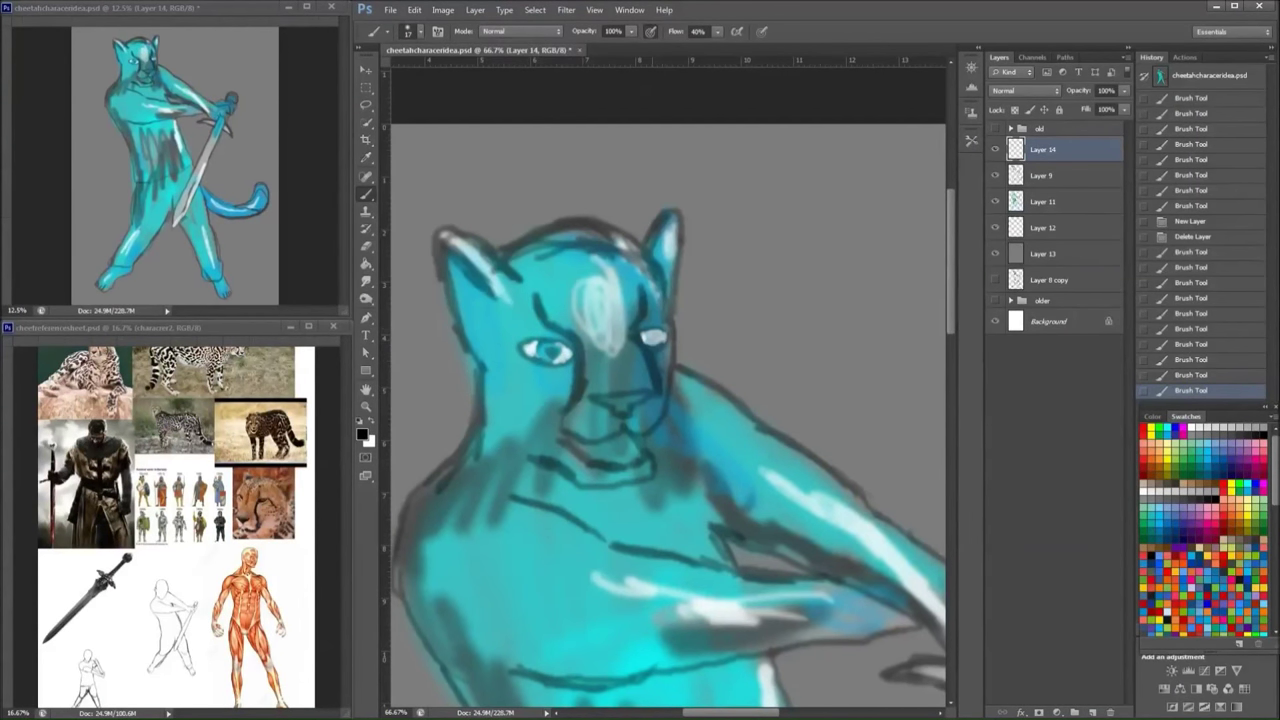
- Line the brows, eyes, tear marks, muzzle and mouth in black on Layer 14
drag(641, 290, 657, 398)
drag(537, 296, 572, 405)
mouse_move(522, 350)
mouse_down()
mouse_move(574, 363)
mouse_move(583, 397)
mouse_move(620, 405)
mouse_move(568, 355)
mouse_up()
drag(648, 338, 660, 340)
drag(664, 292, 664, 400)
mouse_move(660, 424)
mouse_down()
mouse_move(624, 446)
mouse_move(566, 424)
mouse_move(584, 462)
mouse_move(650, 436)
mouse_up()
drag(574, 464, 610, 476)
mouse_move(554, 430)
mouse_down()
mouse_move(651, 451)
mouse_move(534, 452)
mouse_move(557, 434)
mouse_move(654, 443)
mouse_move(655, 460)
mouse_up()
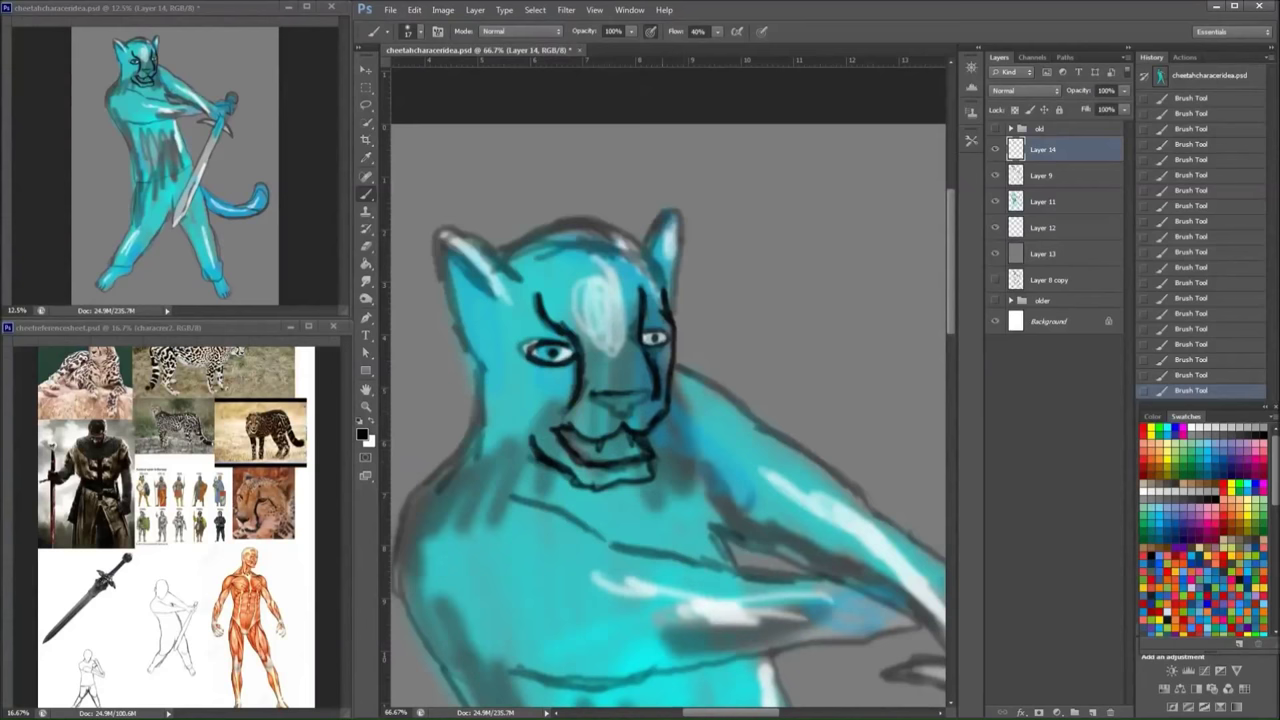
- Outline the top of the head and the ears in black
click(367, 71)
mouse_move(661, 311)
mouse_down()
mouse_move(663, 277)
mouse_move(684, 292)
mouse_up()
key(b)
mouse_move(660, 242)
mouse_down()
mouse_move(672, 286)
mouse_move(630, 220)
mouse_up()
drag(652, 222, 515, 240)
mouse_move(612, 214)
mouse_down()
mouse_move(551, 231)
mouse_move(590, 212)
mouse_up()
- Outline the neck, shoulder, chest fold and both arms in black
key(ctrl+minus)
mouse_move(492, 340)
mouse_down()
mouse_move(440, 525)
mouse_move(482, 570)
mouse_up()
drag(514, 430, 590, 444)
drag(512, 562, 622, 556)
mouse_move(607, 470)
mouse_down()
mouse_move(729, 491)
mouse_move(641, 465)
mouse_move(736, 480)
mouse_up()
drag(660, 346, 774, 431)
drag(755, 495, 820, 522)
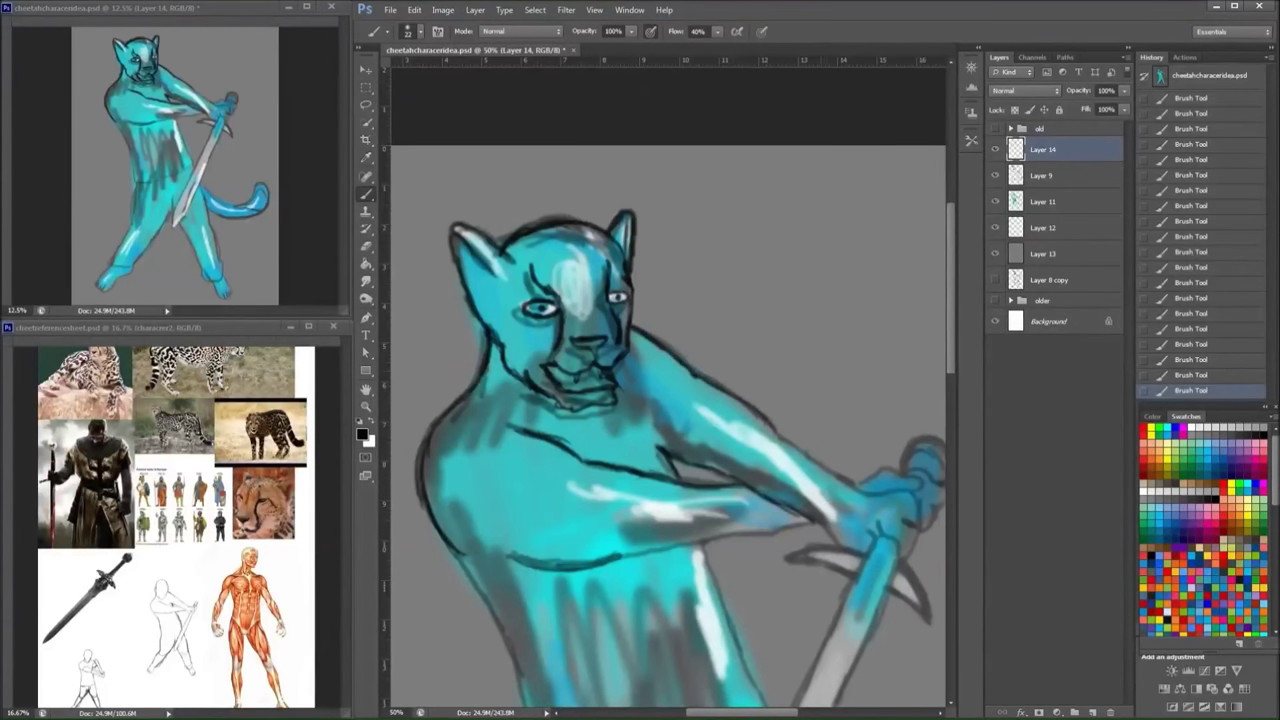
- Outline the hands, pommel and a reshaped crossguard in black, along with the torso sides and waistline
mouse_move(592, 416)
mouse_down()
mouse_move(608, 456)
mouse_move(598, 392)
mouse_move(522, 395)
mouse_up()
drag(500, 340, 432, 450)
mouse_move(926, 522)
mouse_down()
mouse_move(875, 367)
mouse_move(868, 384)
mouse_move(871, 354)
mouse_move(857, 403)
mouse_move(822, 368)
mouse_up()
mouse_move(863, 294)
mouse_down()
mouse_move(893, 328)
mouse_move(852, 300)
mouse_up()
mouse_move(838, 428)
mouse_down()
mouse_move(923, 486)
mouse_move(894, 434)
mouse_move(763, 371)
mouse_move(767, 340)
mouse_move(766, 363)
mouse_move(712, 380)
mouse_move(800, 410)
mouse_move(795, 342)
mouse_move(766, 380)
mouse_move(749, 363)
mouse_move(651, 391)
mouse_move(660, 420)
mouse_up()
drag(645, 322, 596, 318)
drag(560, 398, 660, 440)
mouse_move(726, 560)
mouse_down()
mouse_move(684, 610)
mouse_move(470, 486)
mouse_up()
drag(660, 435, 718, 560)
drag(727, 448, 732, 293)
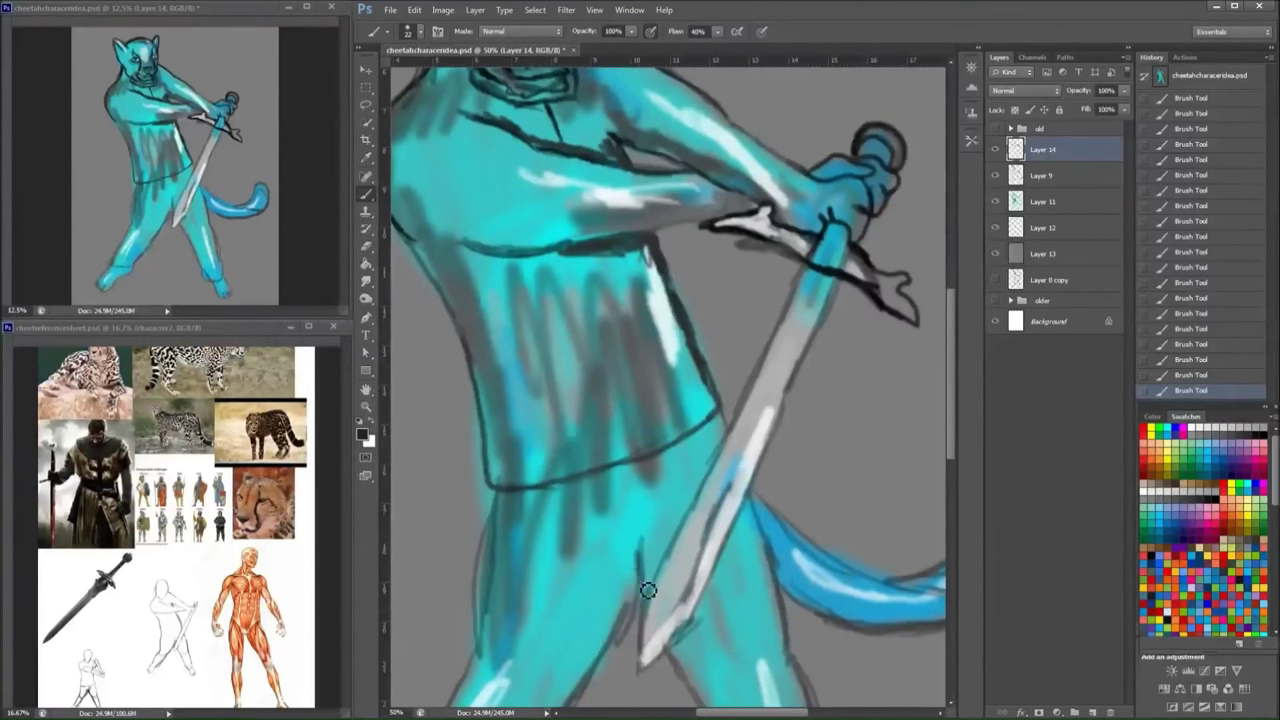
- Outline both legs and the trouser cuffs in black, erasing and redrawing the line along the outer thigh
drag(632, 626, 665, 386)
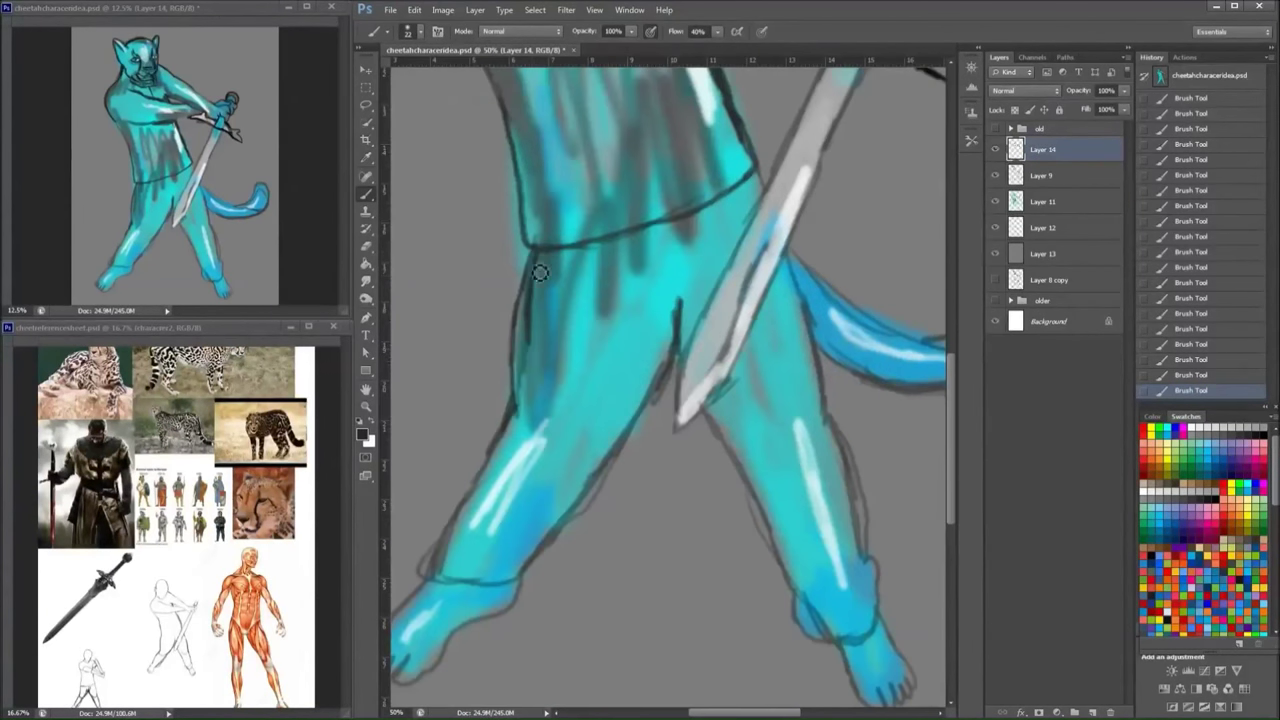
click(366, 245)
drag(525, 265, 512, 390)
click(367, 195)
drag(530, 296, 522, 408)
mouse_move(440, 570)
mouse_down()
mouse_move(515, 330)
mouse_move(530, 580)
mouse_up()
drag(540, 575, 680, 340)
mouse_move(710, 420)
mouse_down()
mouse_move(775, 530)
mouse_move(882, 630)
mouse_move(874, 529)
mouse_up()
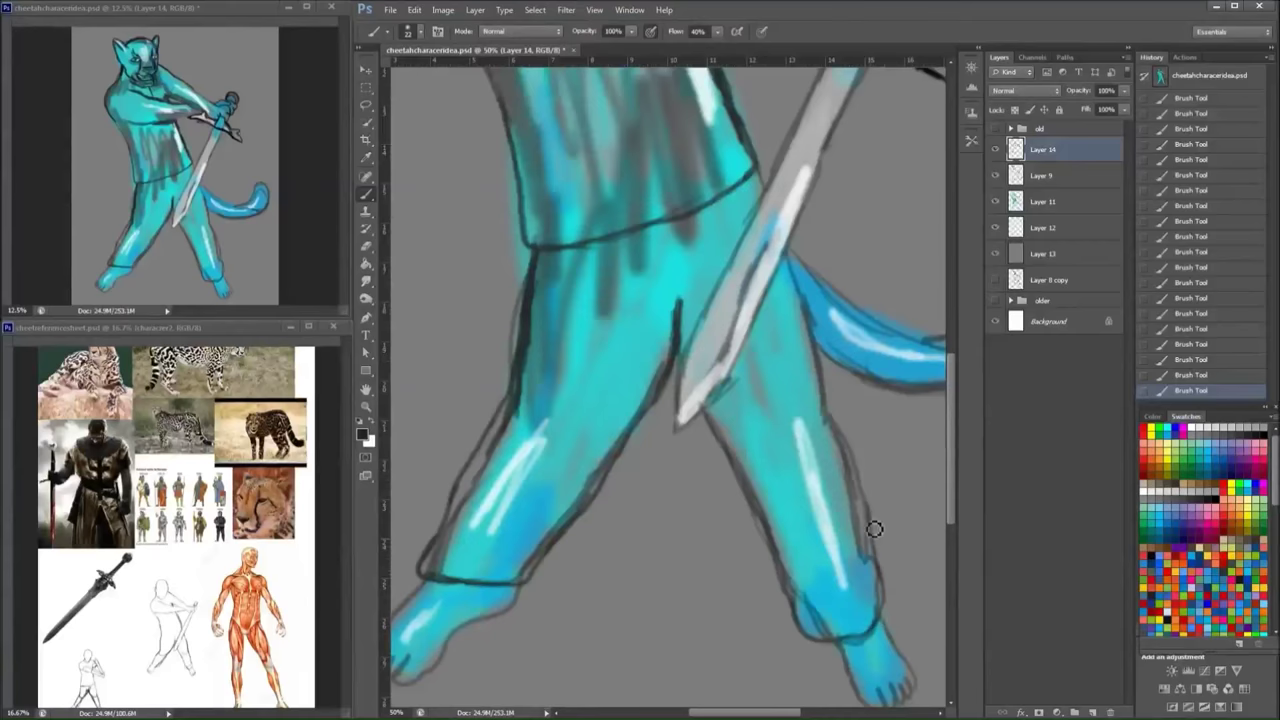
- Shade the extended upper arm in grey and draw dark seam lines on the chest and torso
scroll(703, 260, up, 5)
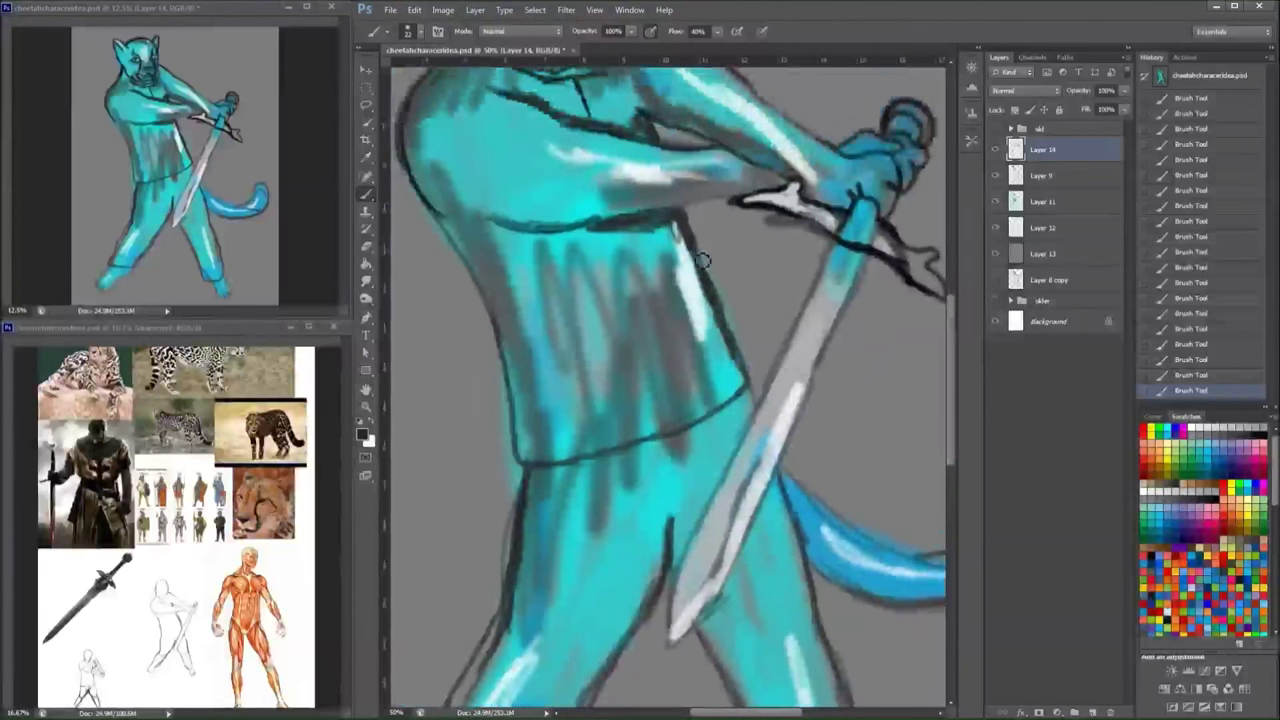
scroll(703, 260, up, 5)
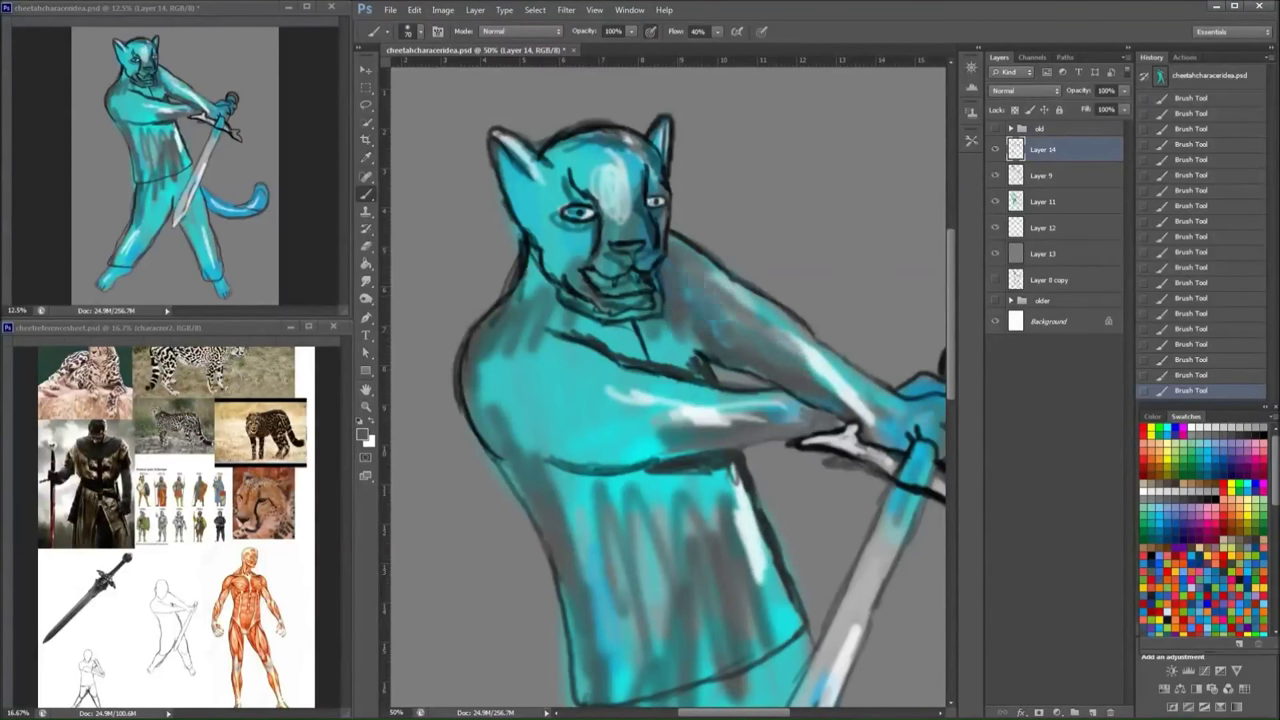
right_click(750, 410)
key(Return)
drag(722, 295, 730, 372)
mouse_move(662, 375)
mouse_down()
mouse_move(686, 480)
mouse_move(527, 305)
mouse_move(540, 315)
mouse_up()
mouse_move(476, 673)
mouse_down()
mouse_move(511, 563)
mouse_move(631, 693)
mouse_up()
mouse_move(578, 203)
mouse_down()
mouse_move(518, 300)
mouse_move(505, 365)
mouse_move(602, 558)
mouse_move(630, 690)
mouse_up()
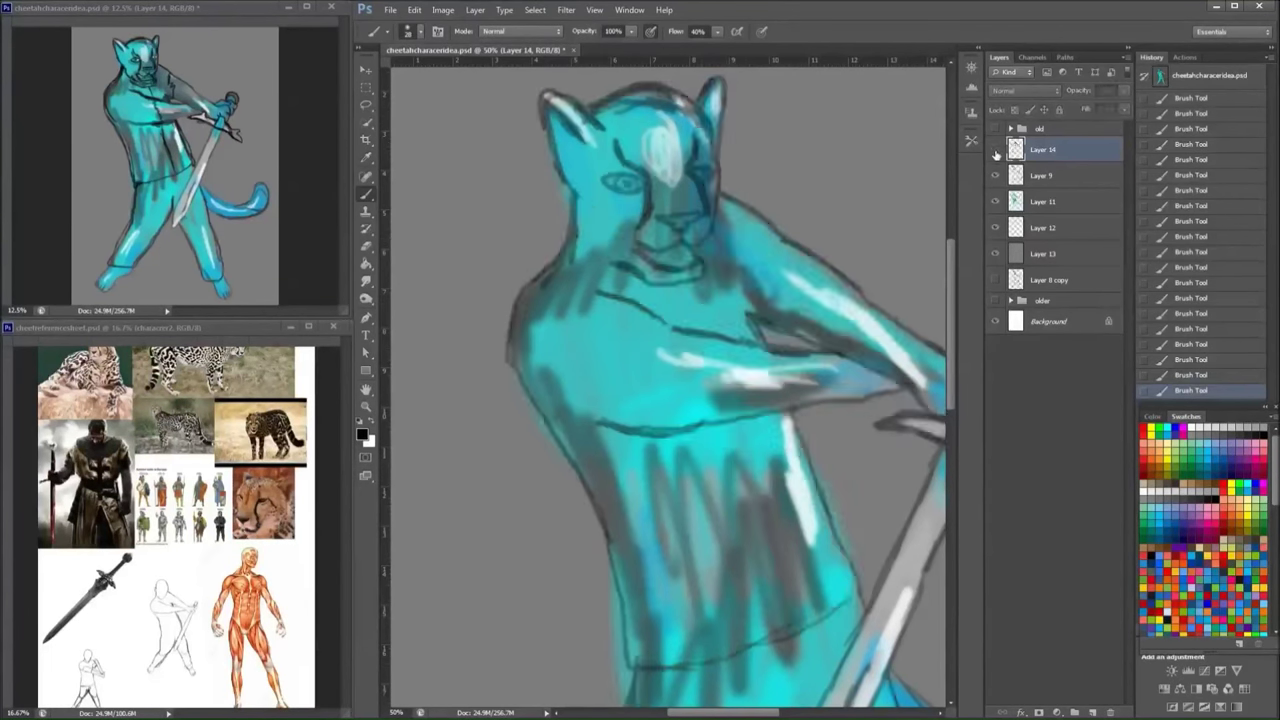
- Create a new layer above Layer 14 and paint dark contours and light grey fur on the face and neck
key(ctrl+shift+alt+n)
mouse_move(706, 284)
mouse_down()
mouse_move(594, 244)
mouse_move(622, 279)
mouse_move(692, 262)
mouse_move(690, 165)
mouse_up()
mouse_move(718, 215)
mouse_down()
mouse_move(712, 124)
mouse_move(620, 180)
mouse_move(630, 210)
mouse_move(670, 188)
mouse_move(668, 224)
mouse_move(704, 218)
mouse_move(660, 212)
mouse_move(635, 157)
mouse_move(648, 164)
mouse_move(655, 238)
mouse_move(714, 226)
mouse_up()
click(1213, 427)
mouse_move(706, 176)
mouse_down()
mouse_move(692, 230)
mouse_move(652, 232)
mouse_move(600, 200)
mouse_move(560, 120)
mouse_move(610, 160)
mouse_move(658, 133)
mouse_move(655, 105)
mouse_move(700, 122)
mouse_up()
mouse_move(560, 210)
mouse_down()
mouse_move(550, 440)
mouse_move(730, 420)
mouse_move(700, 330)
mouse_move(612, 312)
mouse_up()
- Reinforce the fold under the near arm, the chest line and the torso's centre seam in black
key(d)
mouse_move(612, 428)
mouse_down()
mouse_move(725, 424)
mouse_move(620, 310)
mouse_move(675, 345)
mouse_move(640, 400)
mouse_up()
right_click(765, 360)
key(Return)
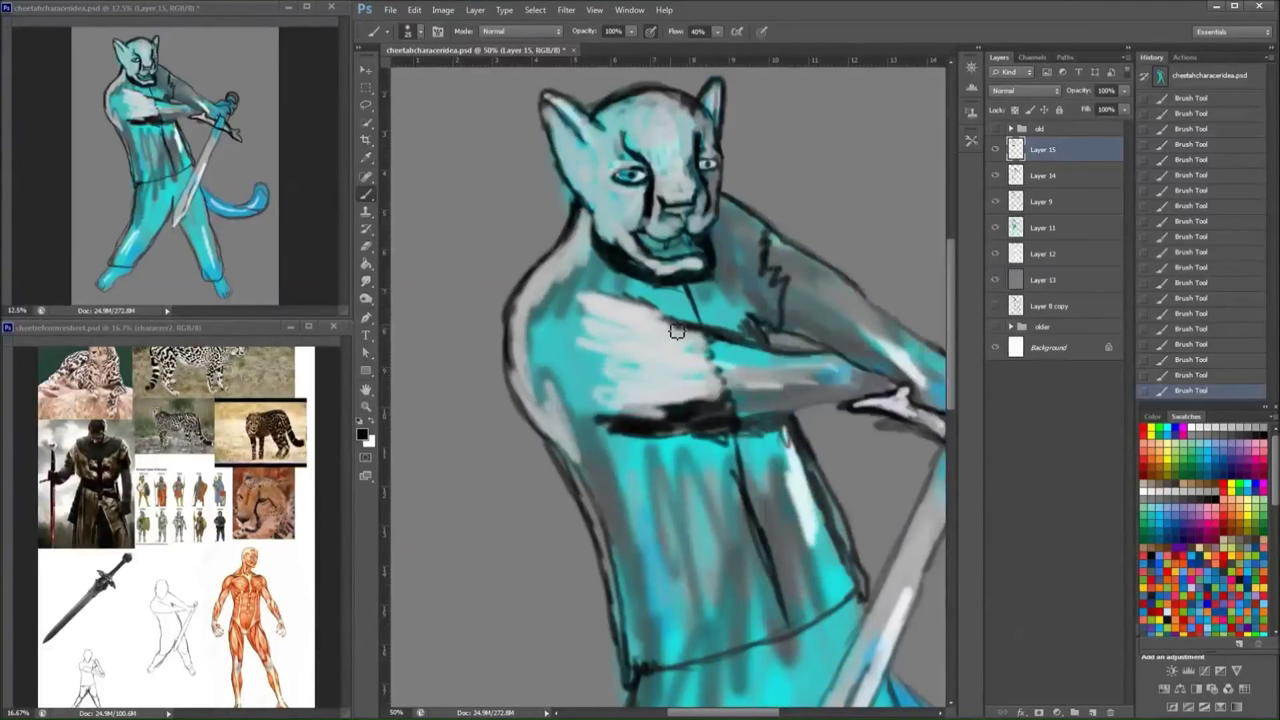
drag(676, 330, 600, 322)
drag(745, 435, 780, 560)
- Cover the shirt's torso, chest and sleeve with light grey strokes using a larger brush
right_click(722, 196)
key(Return)
drag(700, 600, 680, 460)
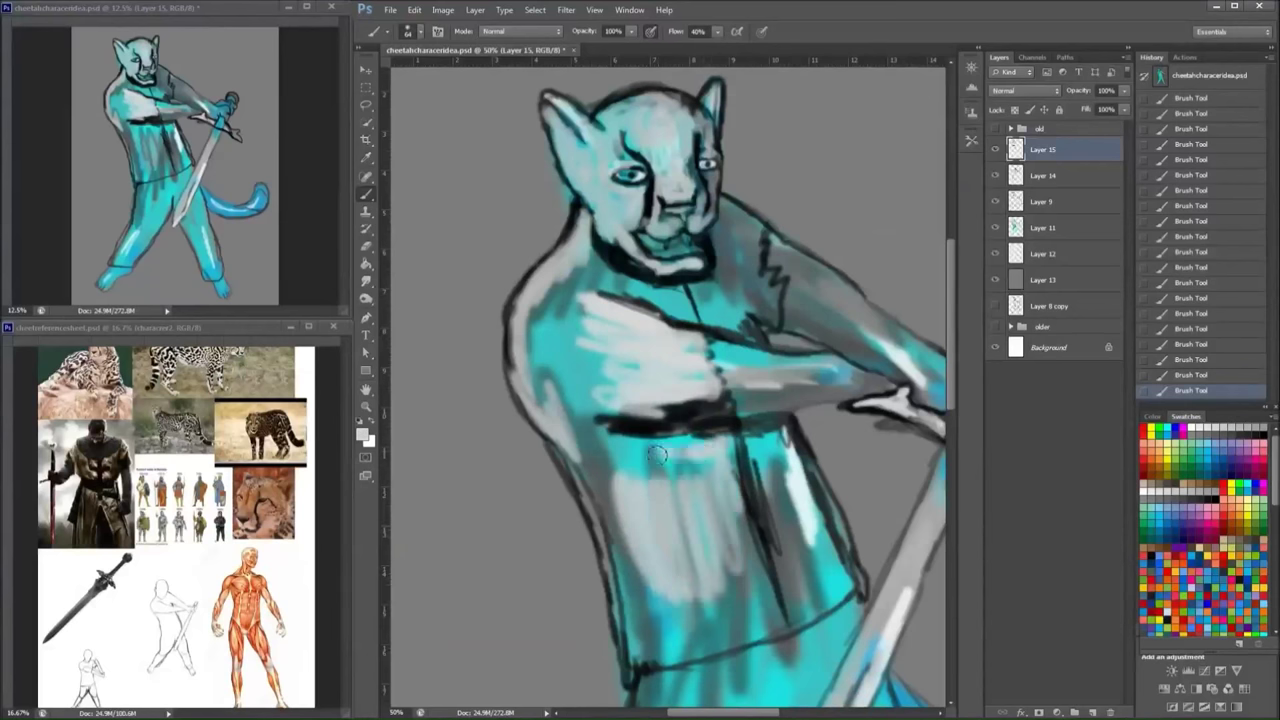
mouse_move(600, 440)
mouse_down()
mouse_move(700, 470)
mouse_move(618, 432)
mouse_move(712, 412)
mouse_move(700, 390)
mouse_move(591, 363)
mouse_move(645, 290)
mouse_move(720, 300)
mouse_move(738, 313)
mouse_move(720, 330)
mouse_up()
key(x)
mouse_move(765, 430)
mouse_down()
mouse_move(790, 500)
mouse_move(845, 550)
mouse_up()
mouse_move(742, 536)
mouse_down()
mouse_move(739, 601)
mouse_move(640, 560)
mouse_up()
mouse_move(600, 170)
mouse_down()
mouse_move(596, 222)
mouse_move(625, 240)
mouse_move(627, 208)
mouse_move(598, 175)
mouse_move(588, 205)
mouse_up()
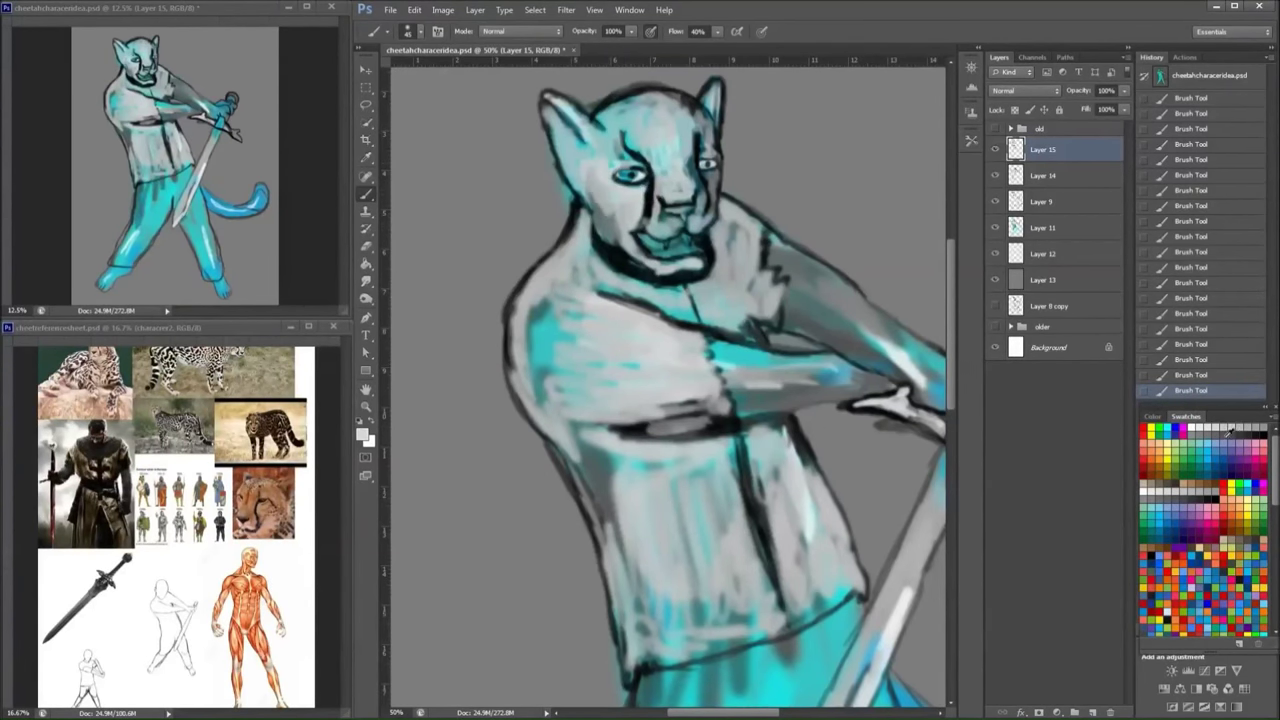
- Paint the ears with a dark grey interior and light grey rims using a smaller brush
alt+click(564, 141)
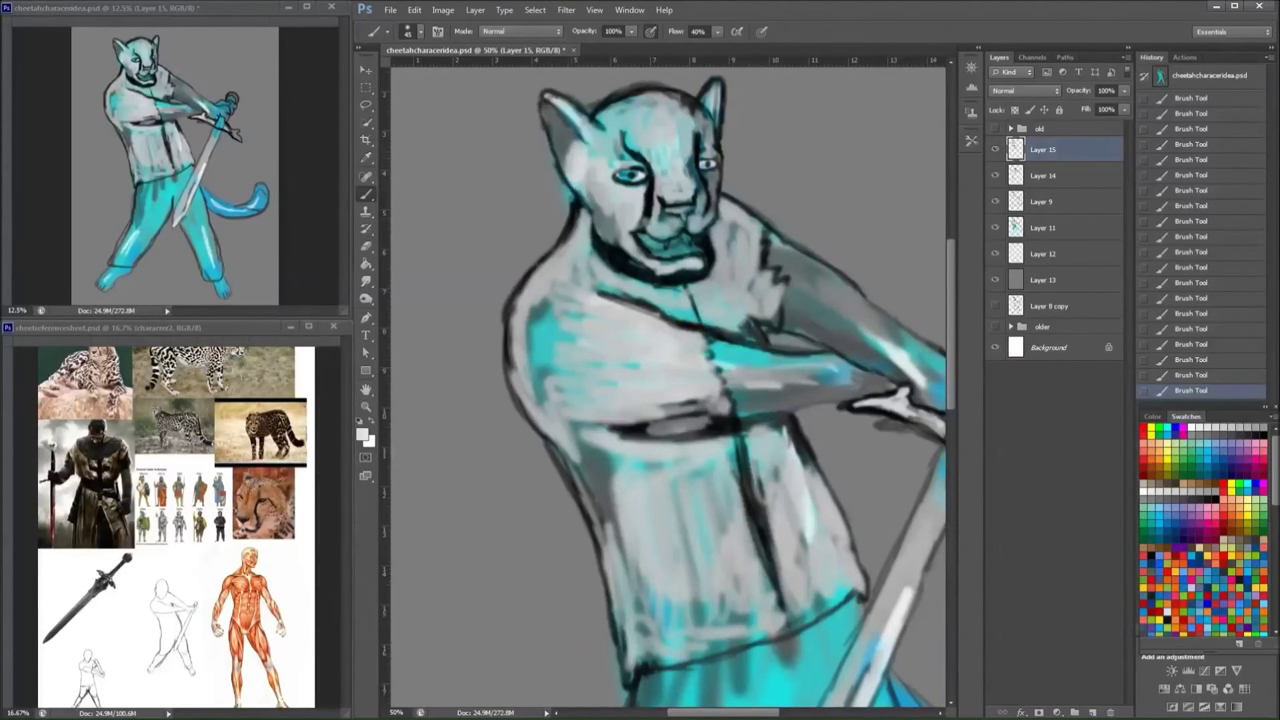
key(bracketleft)
key(bracketleft)
drag(575, 108, 598, 134)
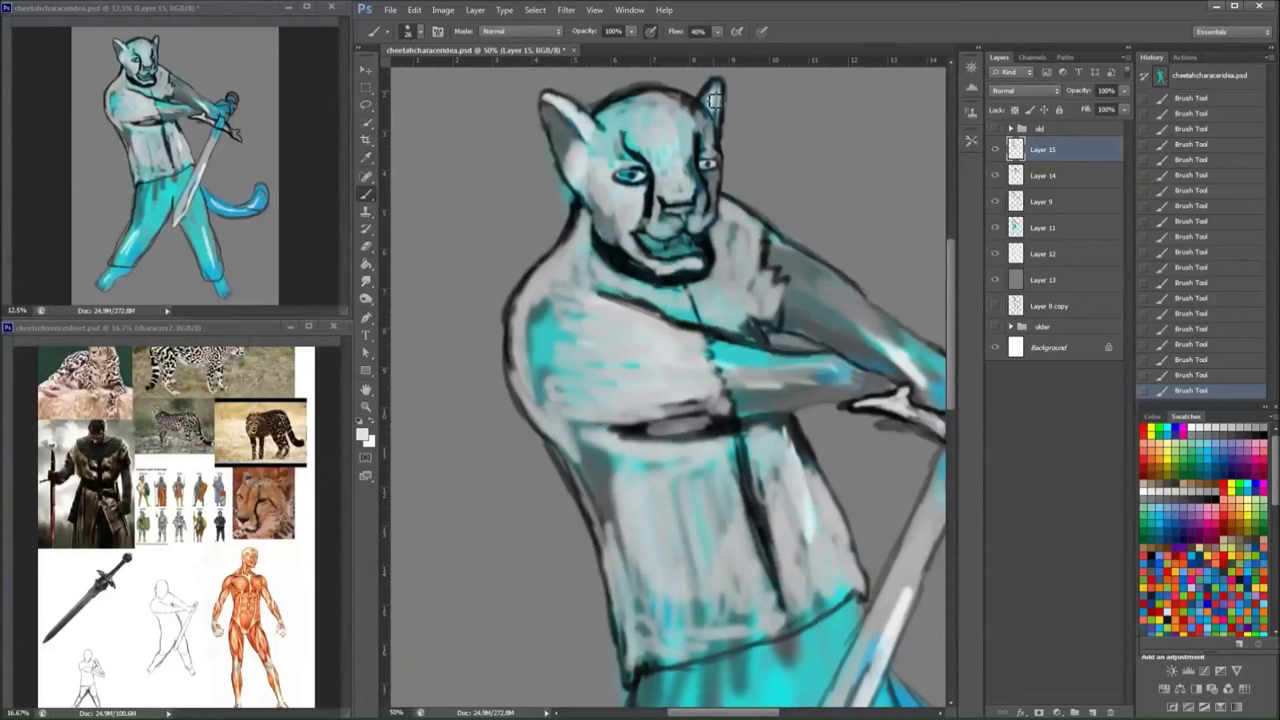
alt+click(713, 100)
- Redefine both eyes with fine black strokes on Layer 15
key(ctrl+plus)
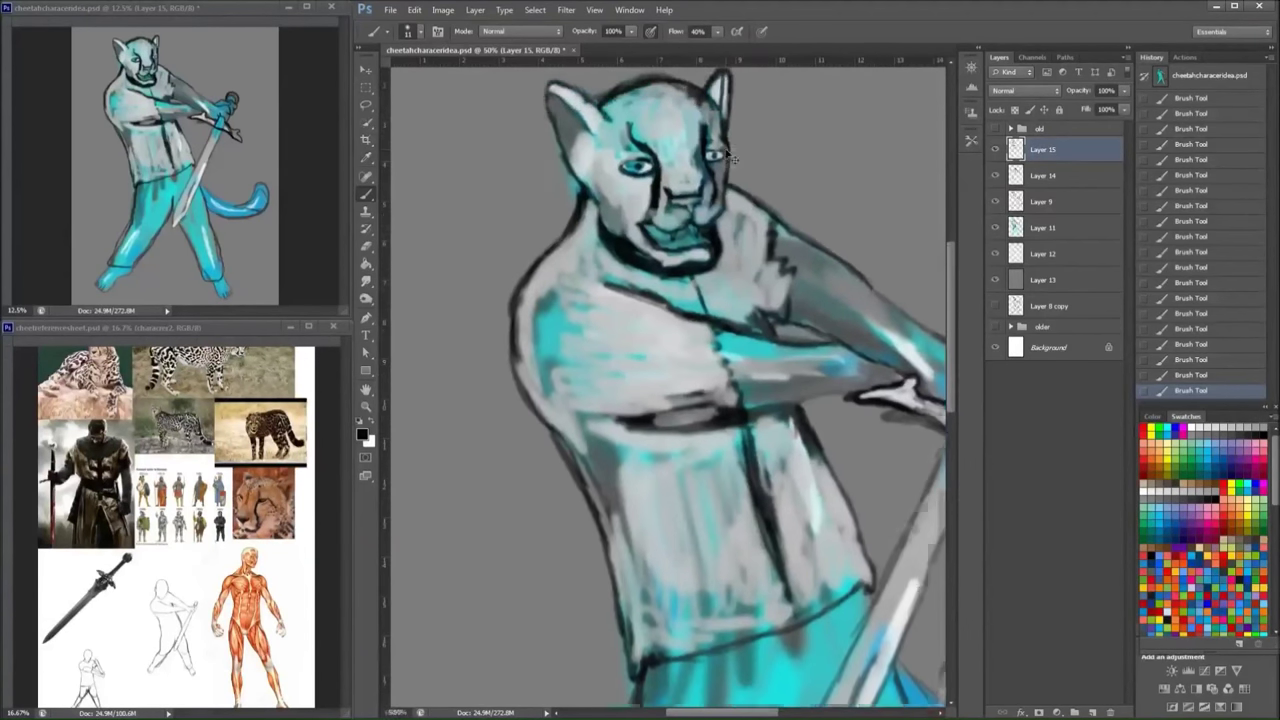
key(bracketleft)
key(bracketleft)
key(bracketleft)
drag(708, 178, 686, 170)
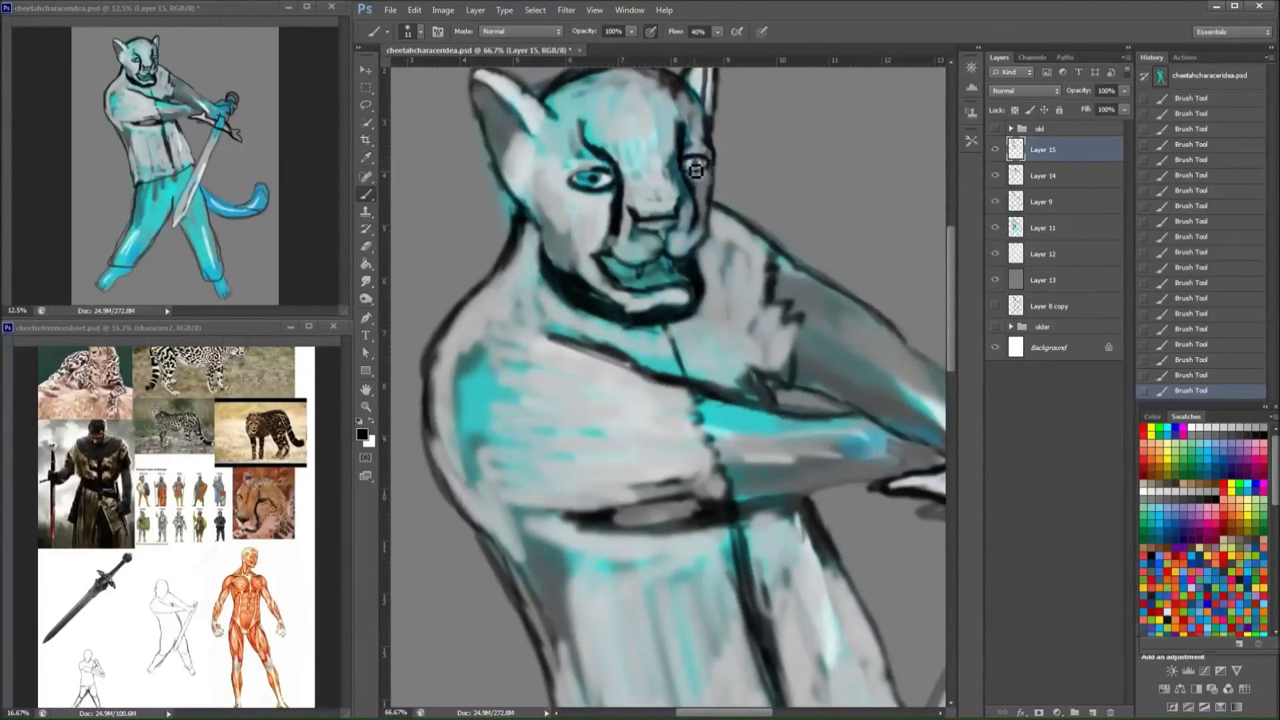
mouse_move(606, 178)
mouse_down()
mouse_move(588, 186)
mouse_move(600, 197)
mouse_move(601, 180)
mouse_up()
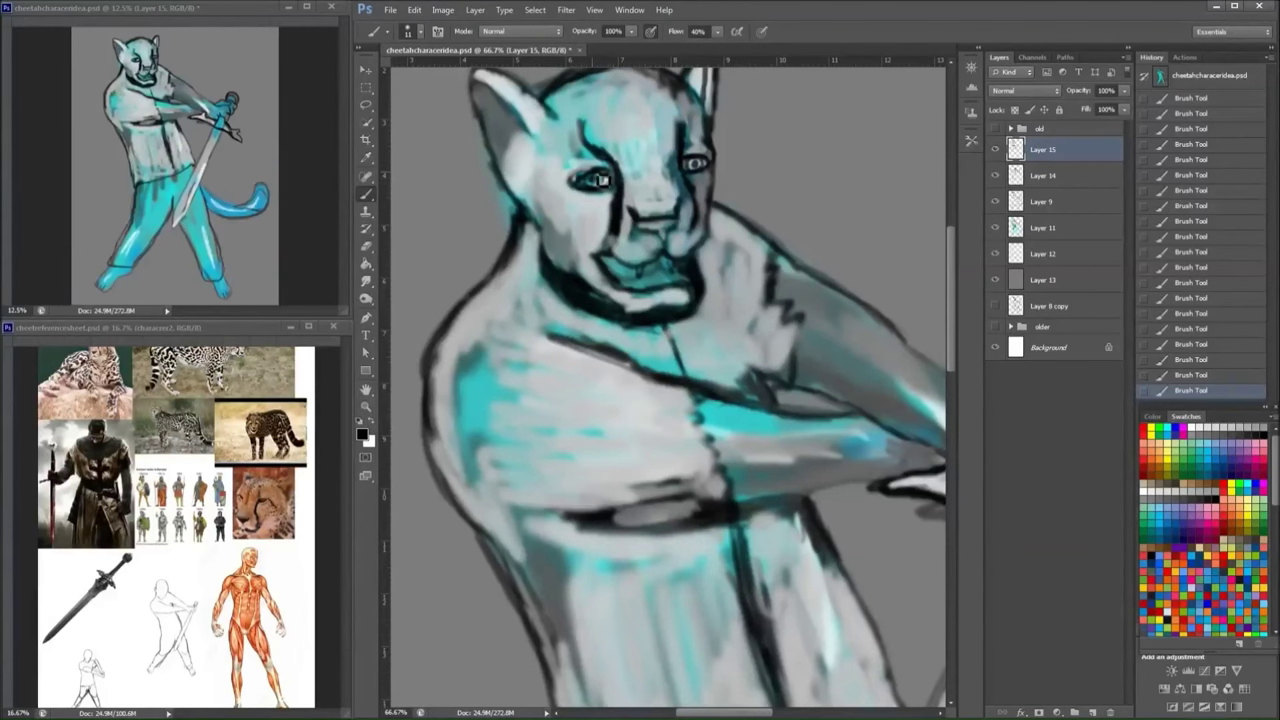
- Cover the remaining cyan on the shirt's near sleeve and torso side with light grey strokes using a larger brush
key(ctrl+minus)
key(ctrl+minus)
right_click(740, 300)
key(Escape)
mouse_move(699, 318)
mouse_down()
mouse_move(694, 355)
mouse_move(664, 365)
mouse_move(673, 383)
mouse_move(608, 350)
mouse_up()
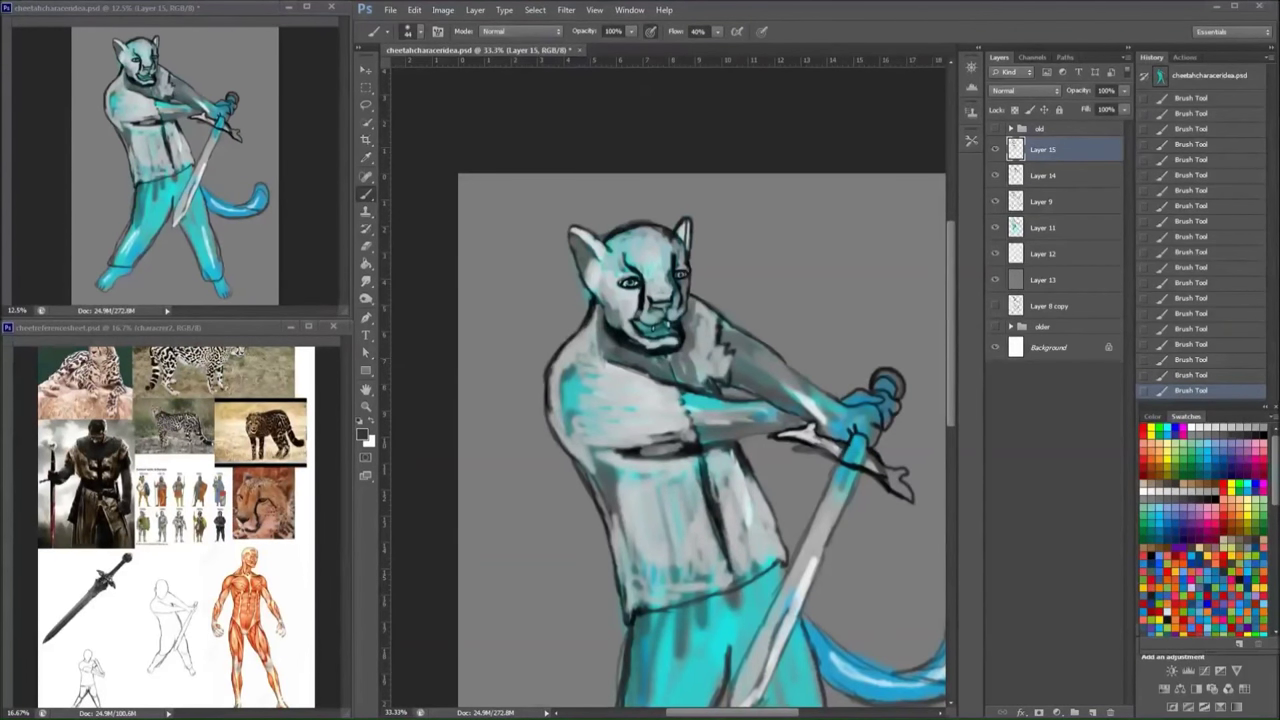
right_click(766, 378)
key(Return)
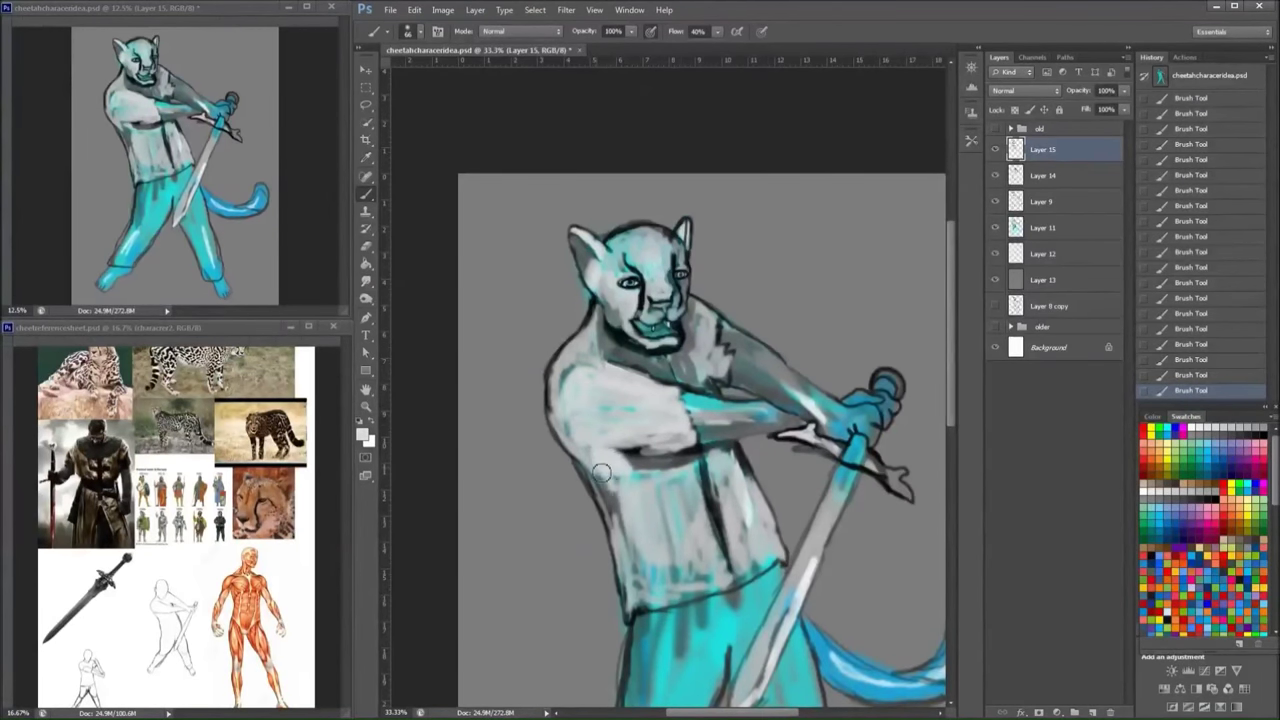
mouse_move(601, 473)
mouse_down()
mouse_move(660, 590)
mouse_move(700, 560)
mouse_move(650, 535)
mouse_up()
- Sketch a ragged, torn hem along the shirt's bottom in black and fill its strips with light grey
mouse_move(647, 532)
mouse_down()
mouse_move(670, 382)
mouse_move(613, 488)
mouse_move(800, 458)
mouse_up()
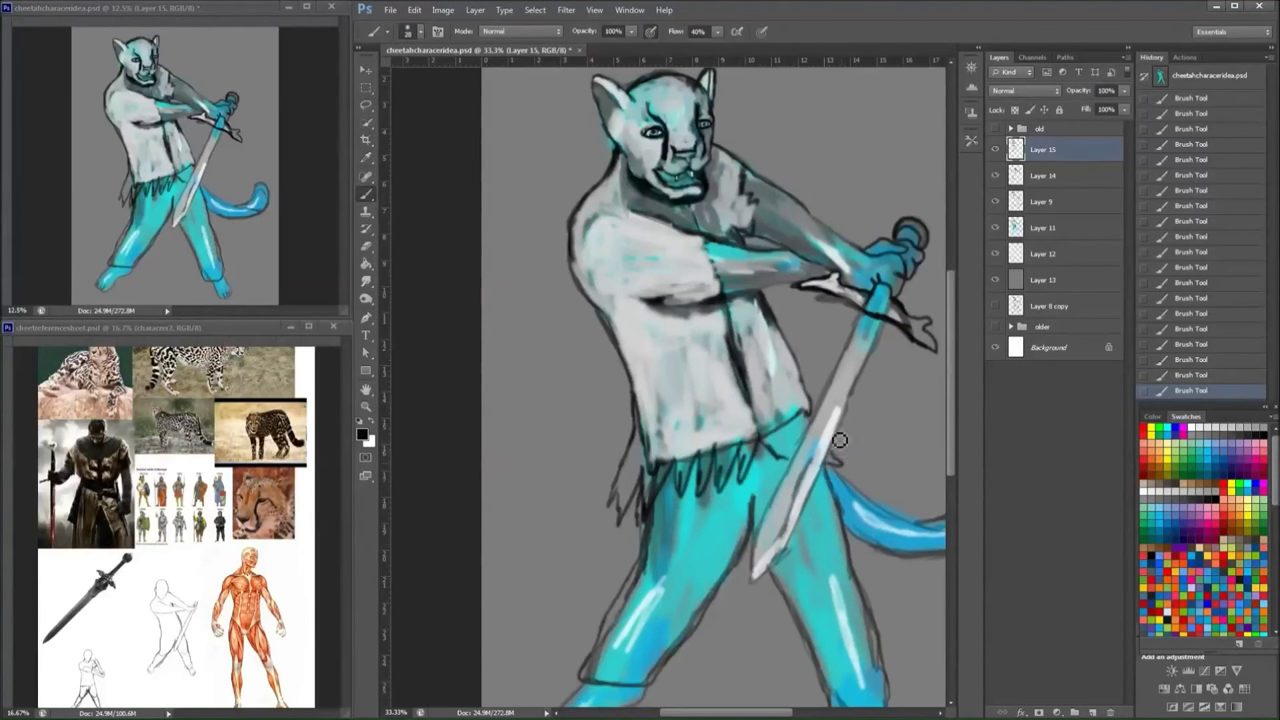
alt+click(818, 402)
right_click(818, 402)
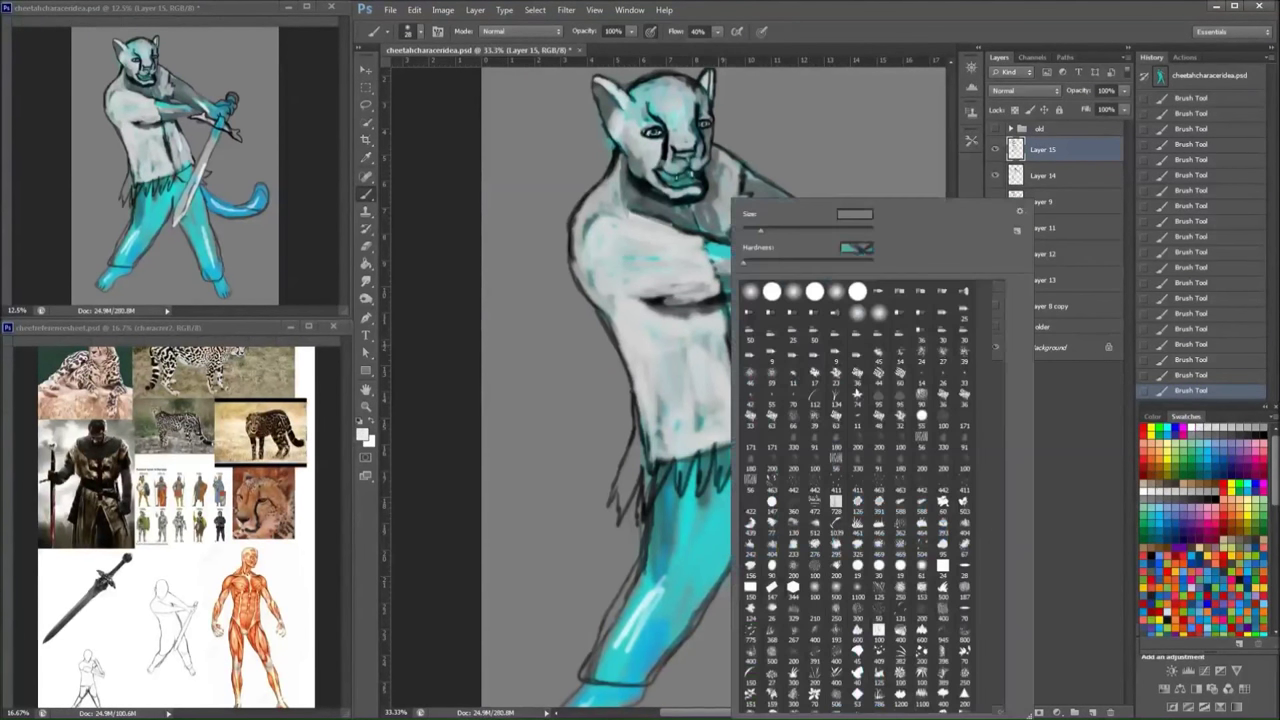
key(Return)
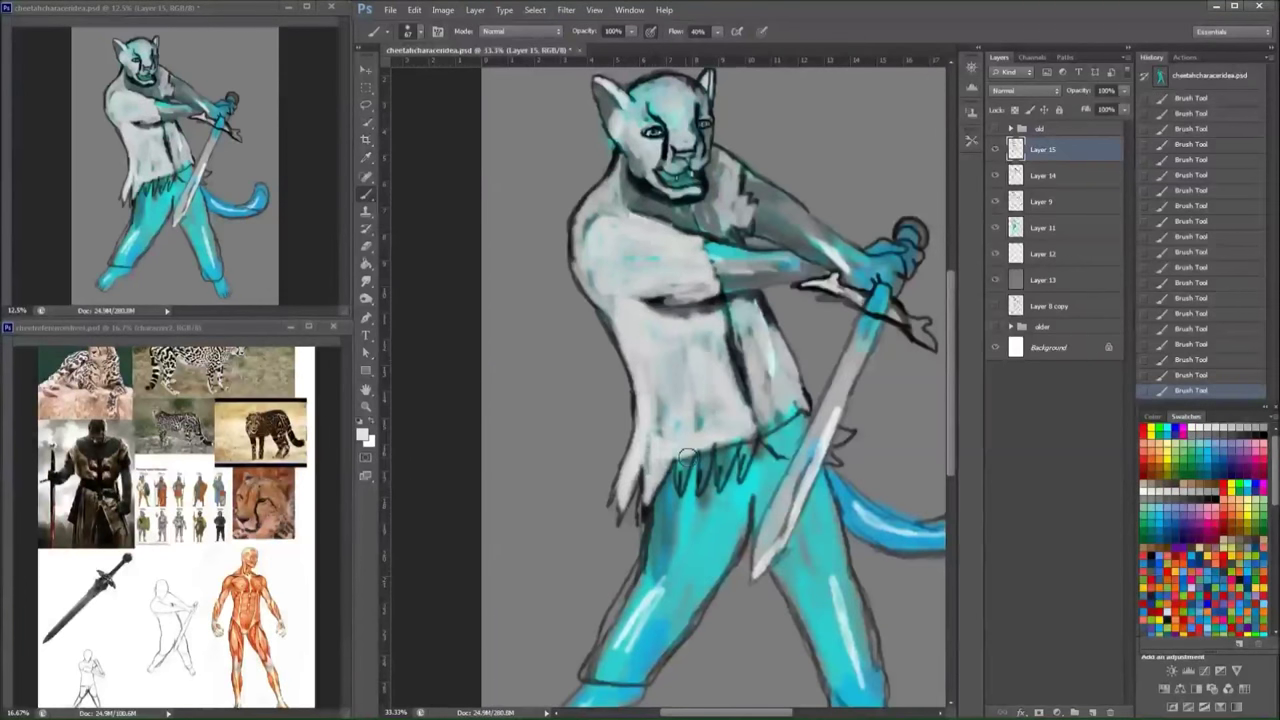
mouse_move(686, 456)
mouse_down()
mouse_move(773, 427)
mouse_move(793, 451)
mouse_move(795, 411)
mouse_move(845, 440)
mouse_move(835, 470)
mouse_up()
- Outline the hem strips, legs, knee bands and pointed boots in black with a 20 px brush
mouse_move(797, 397)
mouse_down()
mouse_move(748, 304)
mouse_move(727, 292)
mouse_move(707, 201)
mouse_up()
key(x)
right_click(718, 410)
text(20)
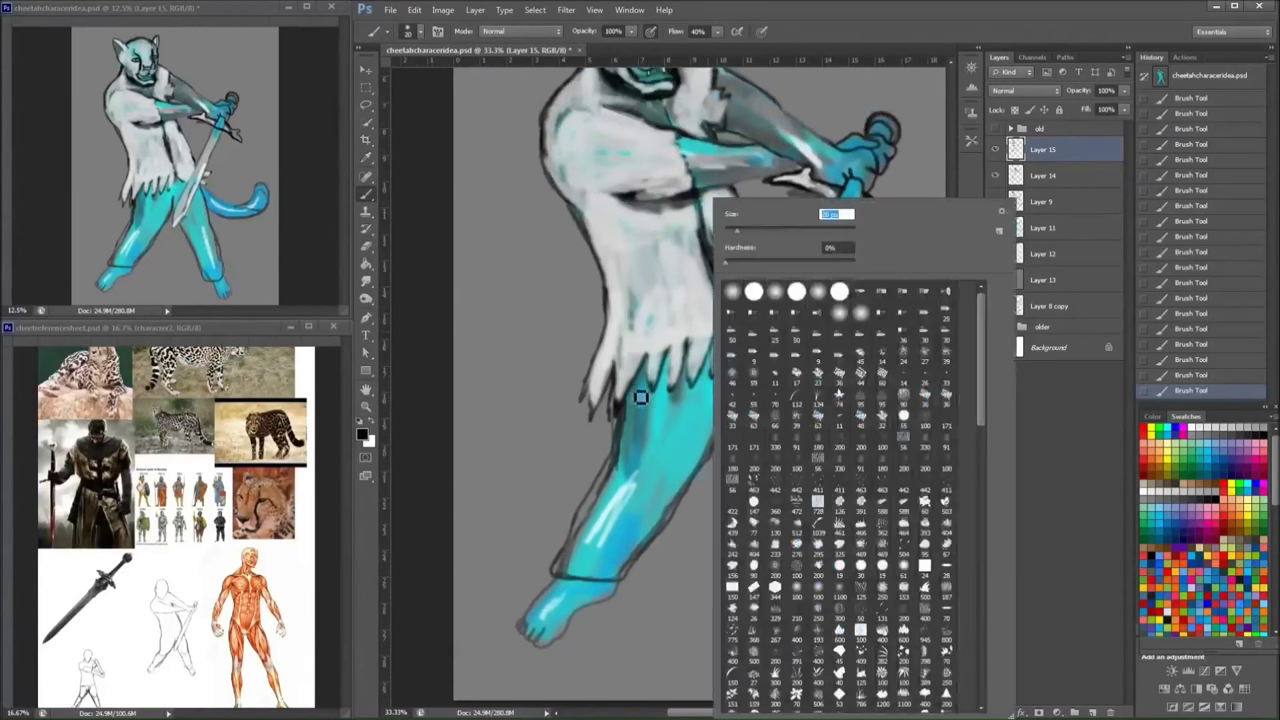
key(Return)
mouse_move(603, 486)
mouse_down()
mouse_move(558, 636)
mouse_move(579, 360)
mouse_move(645, 378)
mouse_up()
drag(712, 382, 778, 352)
mouse_move(495, 495)
mouse_down()
mouse_move(462, 528)
mouse_move(518, 540)
mouse_move(578, 481)
mouse_up()
mouse_move(791, 517)
mouse_down()
mouse_move(822, 573)
mouse_move(845, 581)
mouse_move(848, 544)
mouse_move(828, 504)
mouse_move(795, 545)
mouse_up()
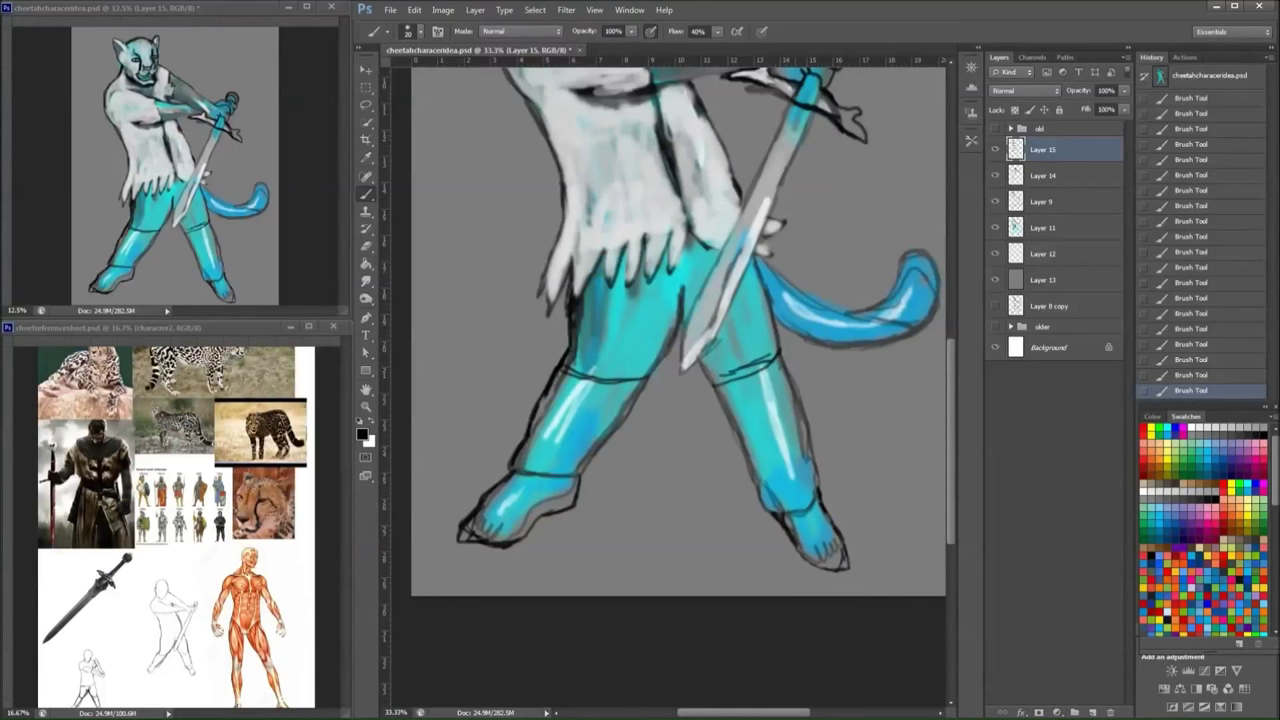
- Reinforce the boot outlines, draw shin seams on both lower legs and darken the knee bands and crotch line in black
drag(575, 485, 497, 540)
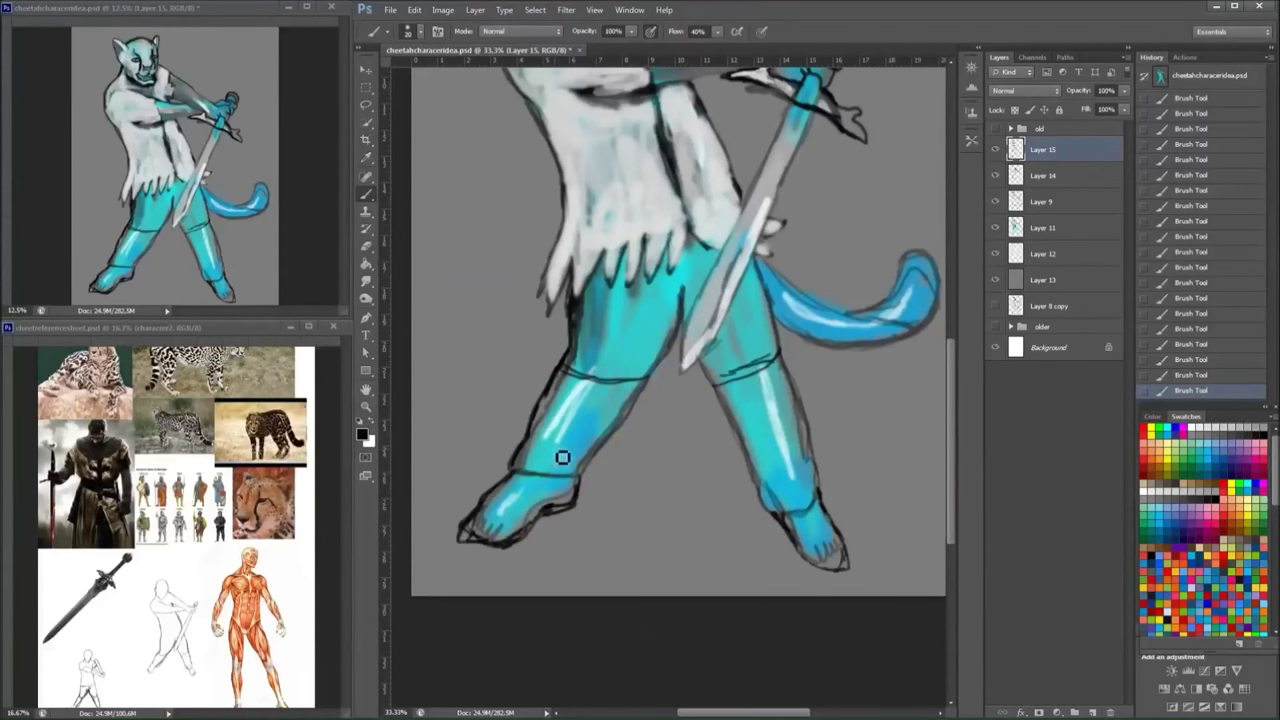
drag(790, 380, 803, 400)
mouse_move(722, 392)
mouse_down()
mouse_move(760, 489)
mouse_move(758, 425)
mouse_move(824, 512)
mouse_up()
mouse_move(550, 486)
mouse_down()
mouse_move(542, 450)
mouse_move(586, 380)
mouse_up()
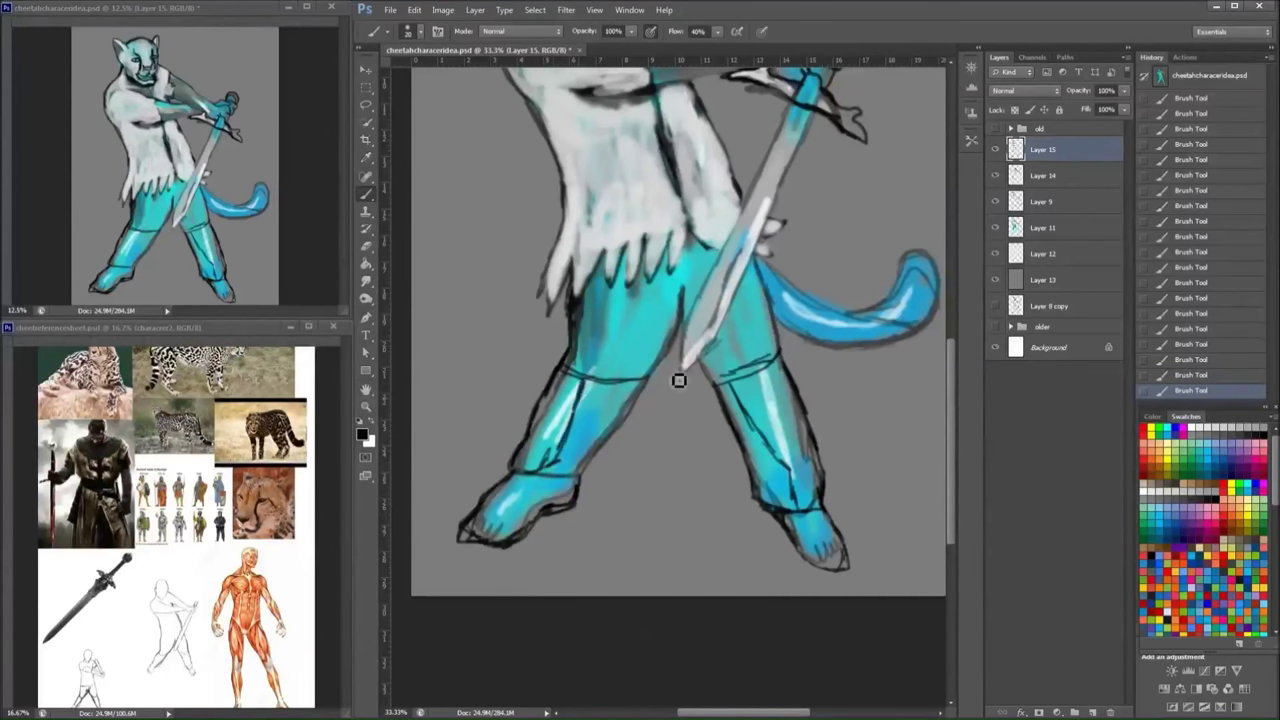
scroll(678, 380, up, 2)
drag(575, 470, 632, 498)
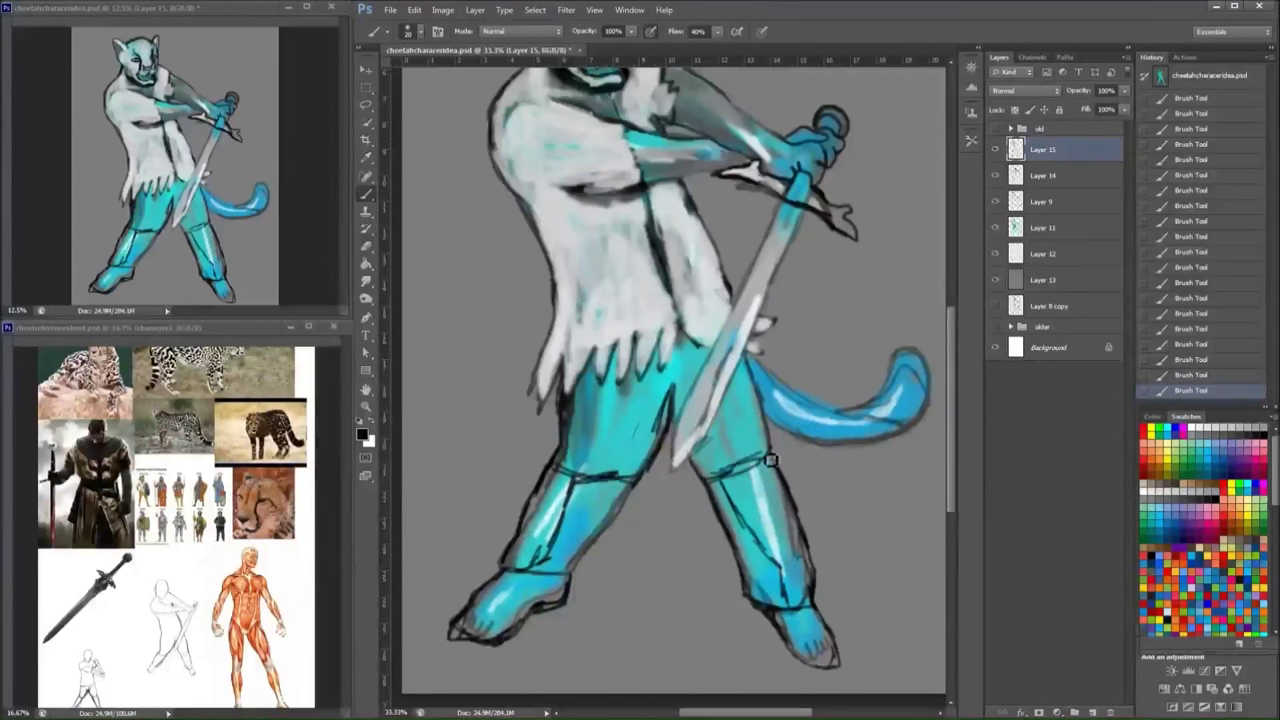
drag(690, 458, 780, 460)
- Paint the far arm's wrist cuff light grey
scroll(700, 400, up, 3)
click(1210, 430)
drag(752, 282, 801, 254)
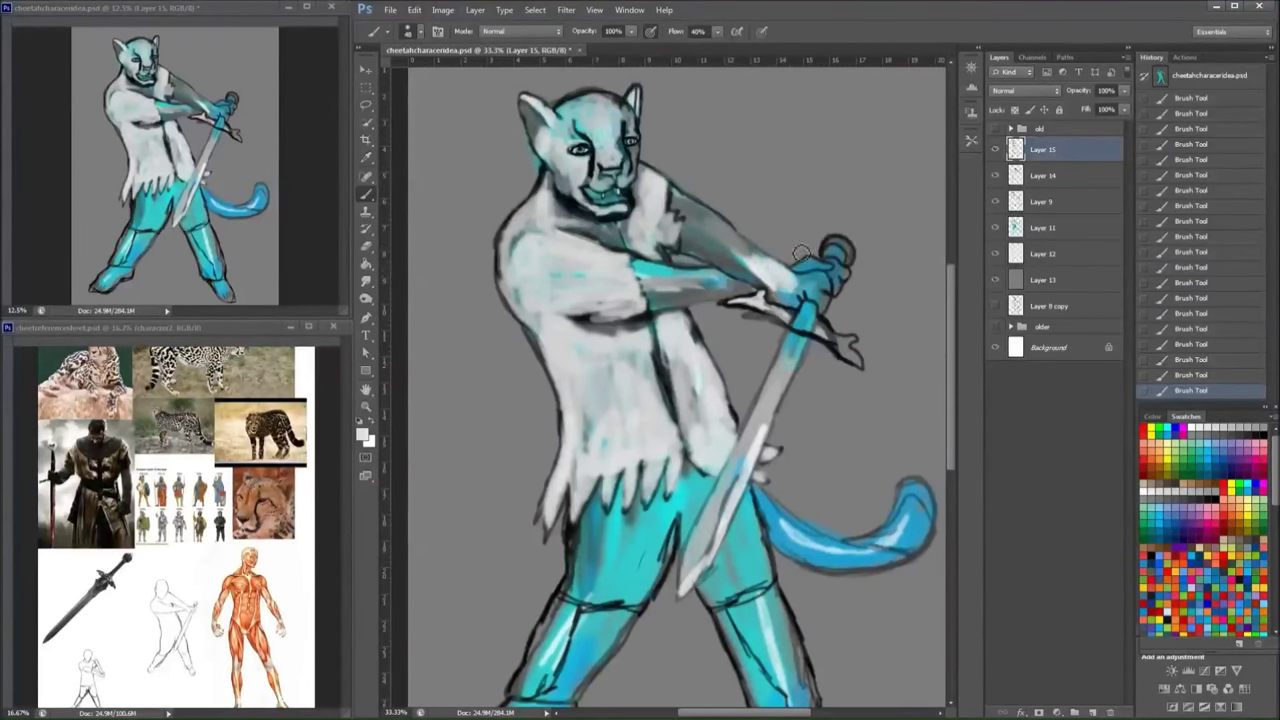
- Paint the sword's crossguard dark grey and cover the blue on the upper blade with light grey
drag(852, 356, 732, 296)
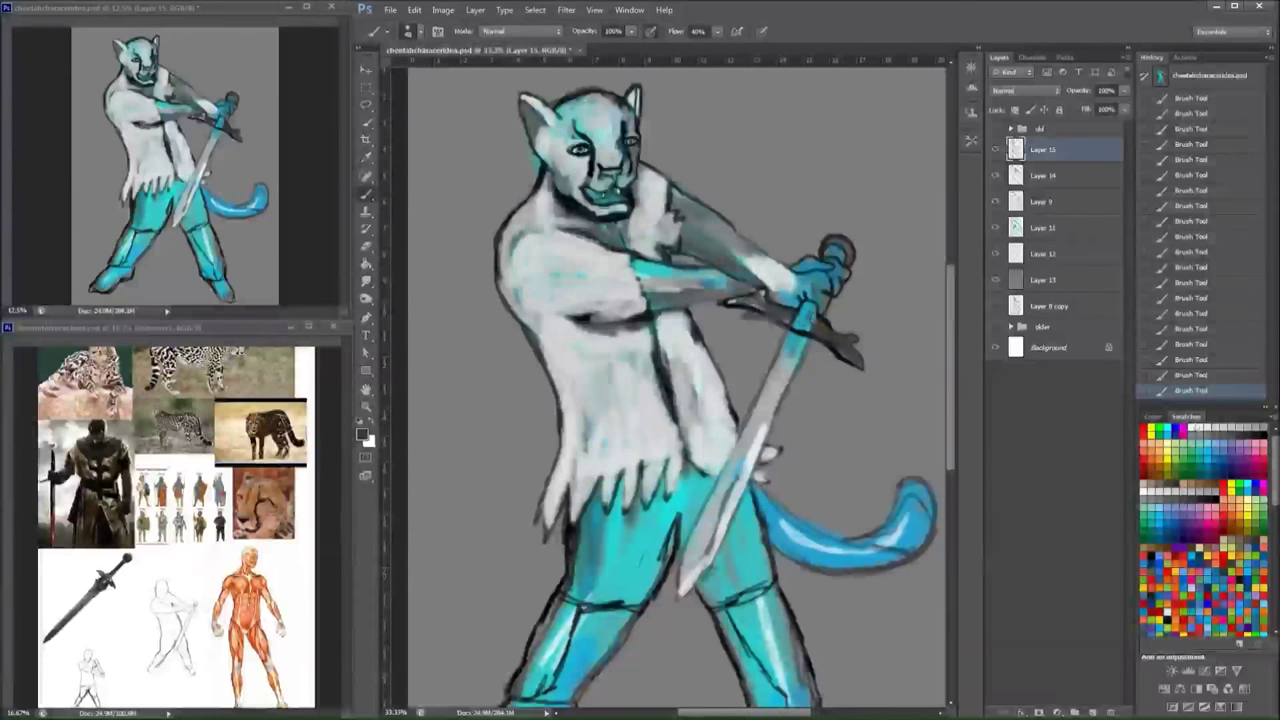
key(x)
mouse_move(818, 300)
mouse_down()
mouse_move(786, 400)
mouse_move(748, 455)
mouse_up()
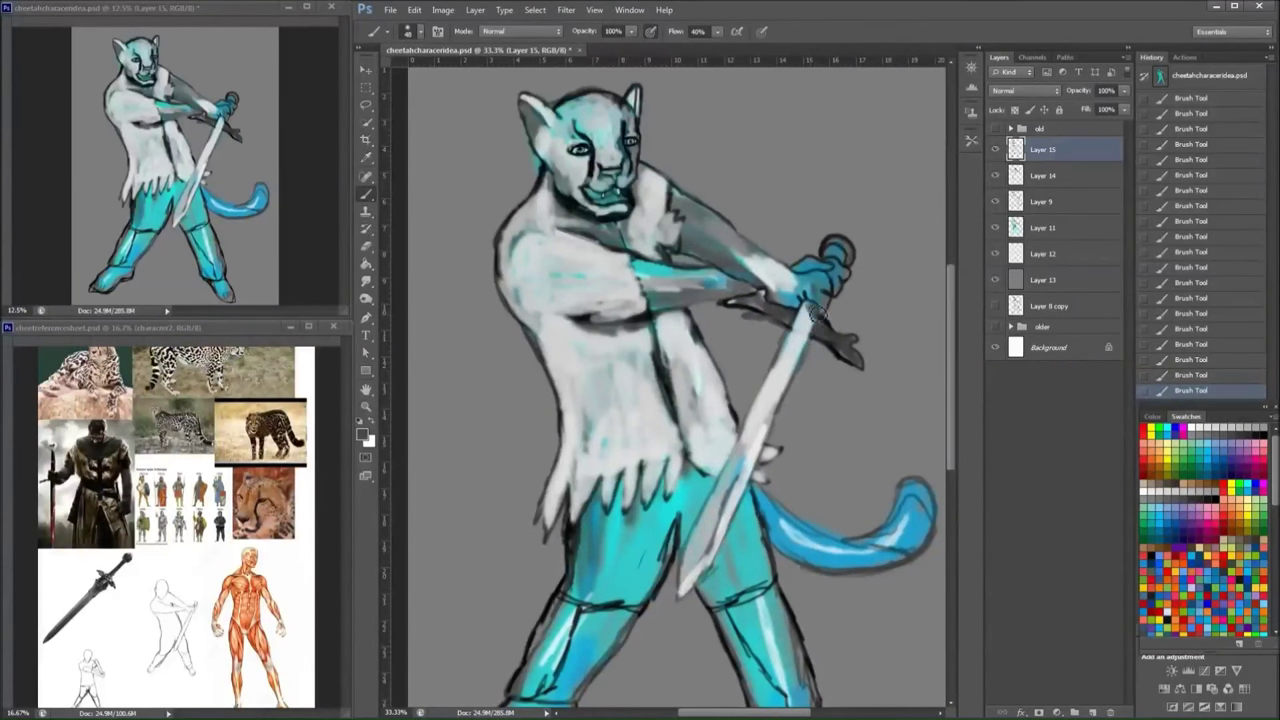
- Outline the sword blade's edges and tip in black and add dark lines along its central ridge
key(x)
drag(814, 306, 727, 545)
drag(688, 586, 680, 596)
drag(802, 354, 682, 596)
drag(806, 346, 768, 438)
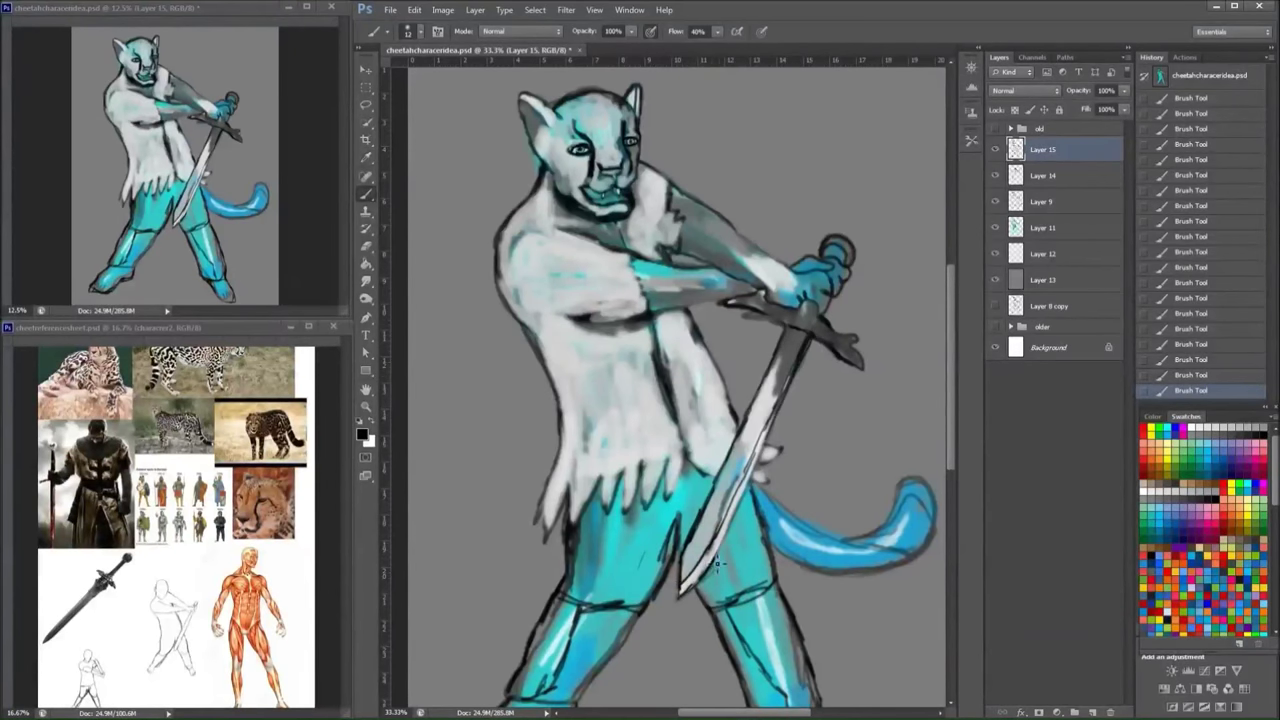
mouse_move(790, 365)
mouse_down()
mouse_move(712, 505)
mouse_move(700, 555)
mouse_up()
drag(740, 475, 778, 380)
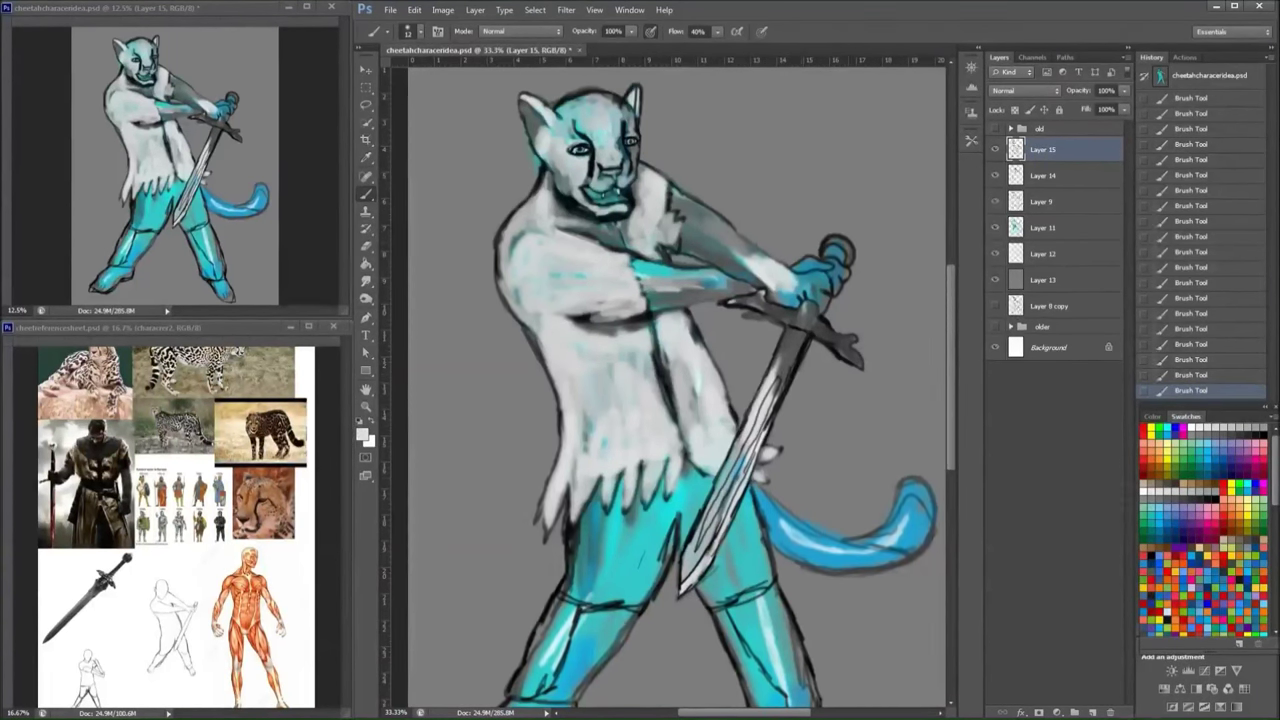
- Add light grey highlights to the sword's pommel and crossguard
right_click(766, 452)
key(Return)
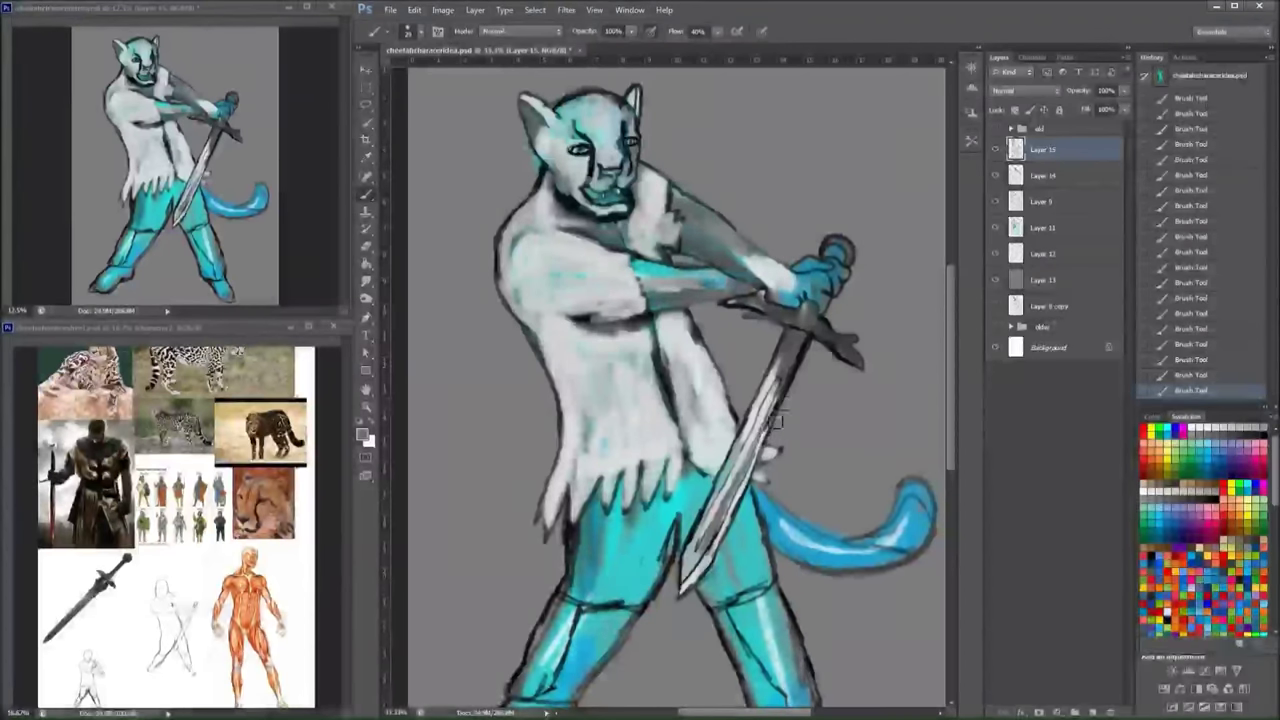
mouse_move(847, 263)
mouse_down()
mouse_move(838, 250)
mouse_move(851, 277)
mouse_move(785, 305)
mouse_up()
mouse_move(838, 344)
mouse_down()
mouse_move(805, 318)
mouse_move(745, 309)
mouse_up()
- Outline a diamond-shaped blue gem in black where the sword's crossguard meets the blade using a smaller brush
right_click(838, 310)
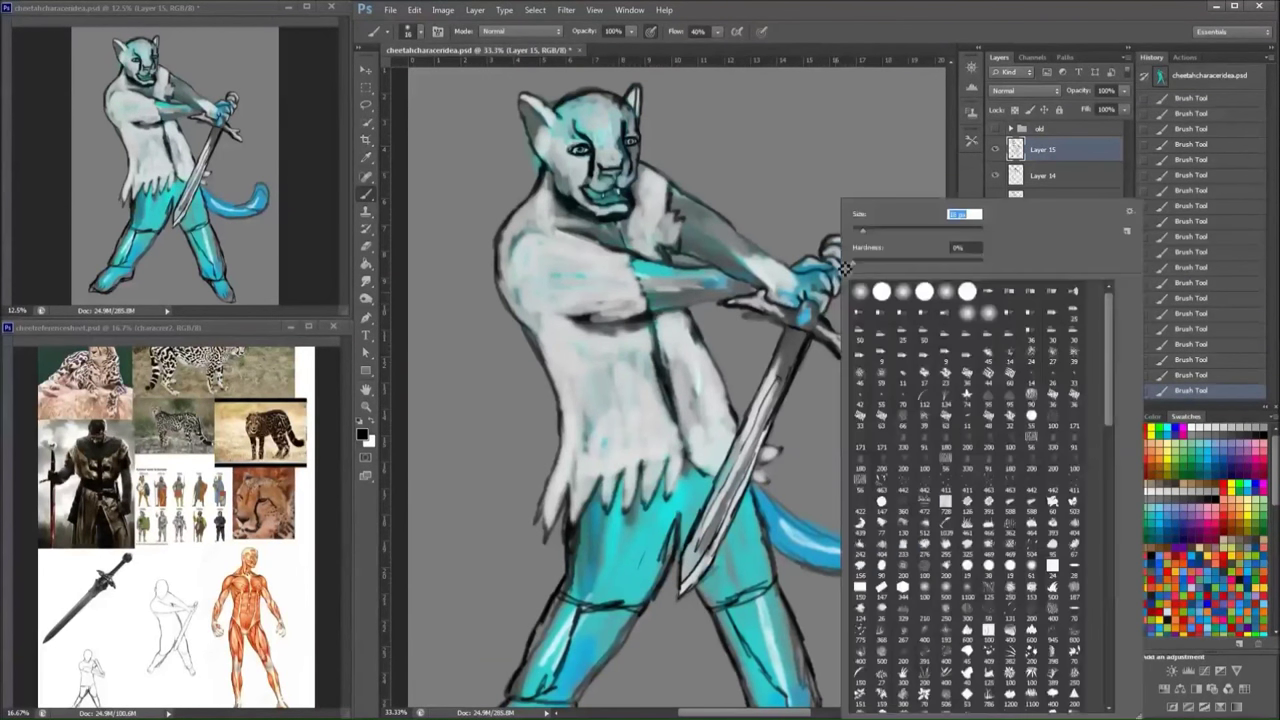
key(Return)
key(x)
drag(812, 316, 790, 326)
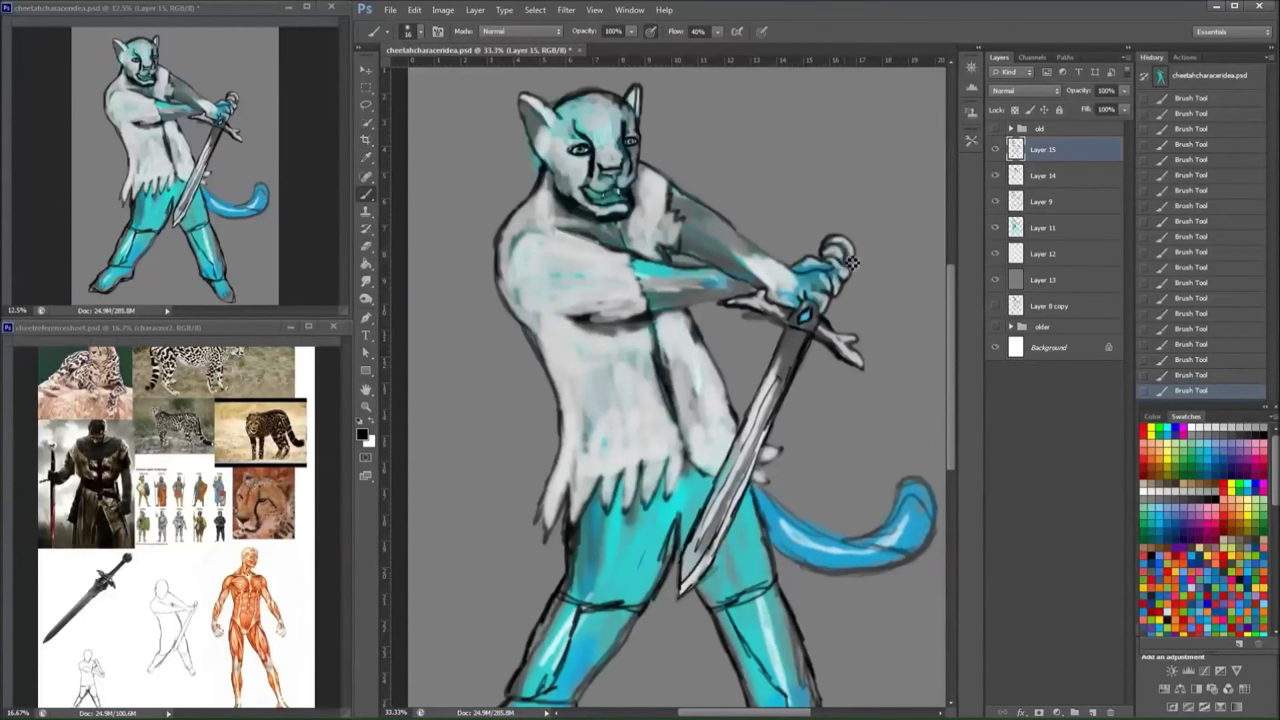
- Shade the upper trouser legs and the far shin with dark grey strokes
drag(848, 270, 890, 35)
drag(712, 290, 678, 372)
drag(760, 304, 770, 376)
drag(742, 242, 668, 335)
drag(795, 305, 825, 455)
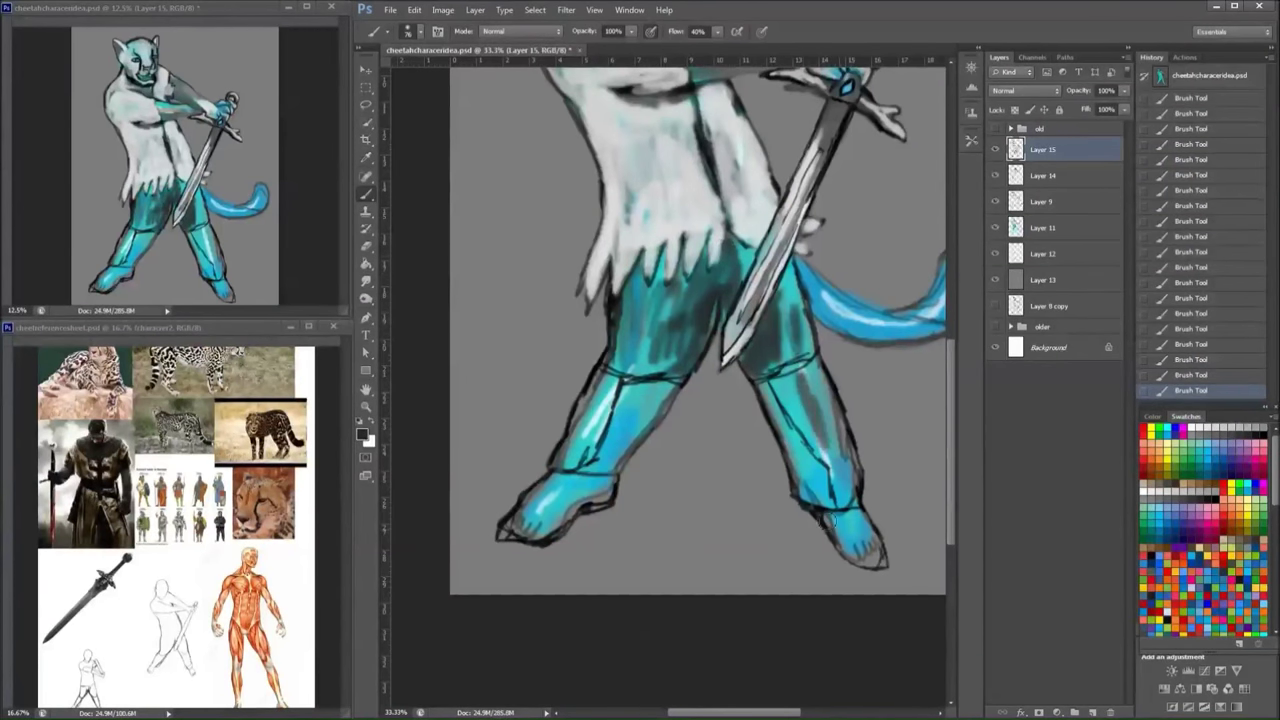
- Fill both boots with dark grey and deepen the shading on the far shin
drag(830, 518, 862, 552)
mouse_move(604, 476)
mouse_down()
mouse_move(530, 528)
mouse_move(546, 534)
mouse_move(586, 486)
mouse_move(550, 506)
mouse_up()
drag(826, 508, 848, 548)
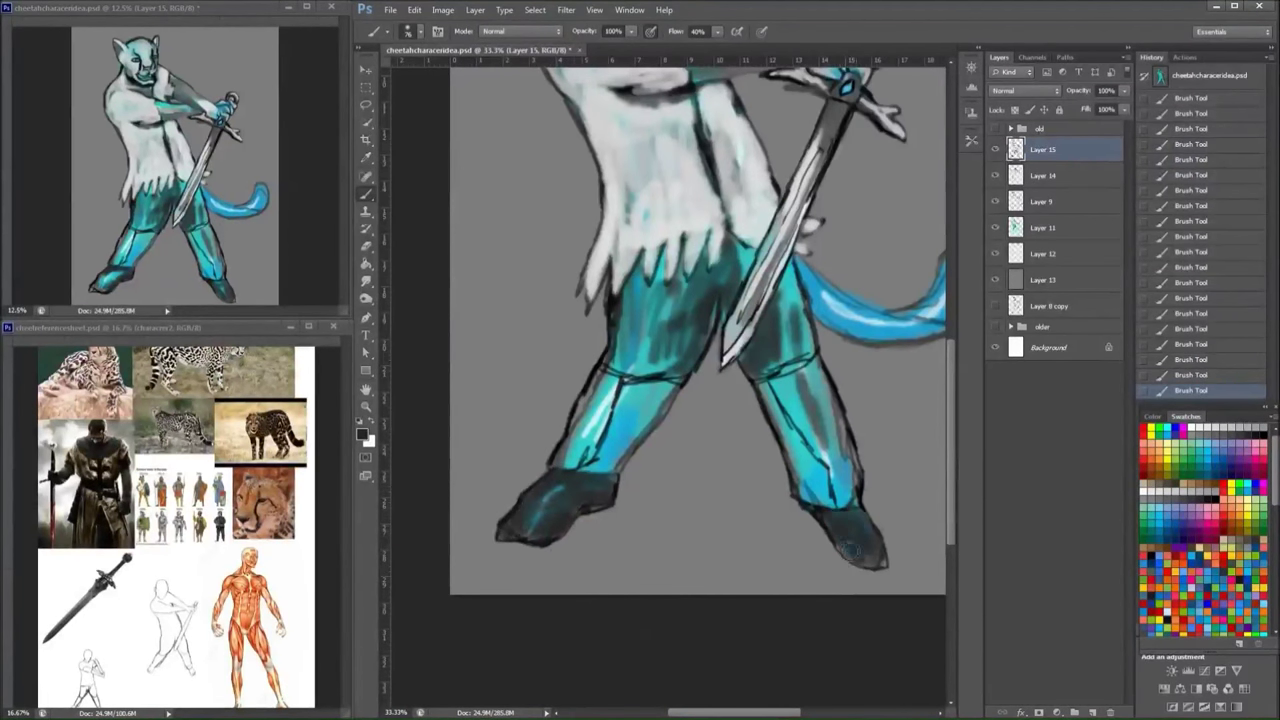
drag(862, 485, 810, 395)
drag(822, 495, 768, 390)
- Paint a black hood behind the neck and shoulder, and lighten the neck area beneath the chin
right_click(695, 385)
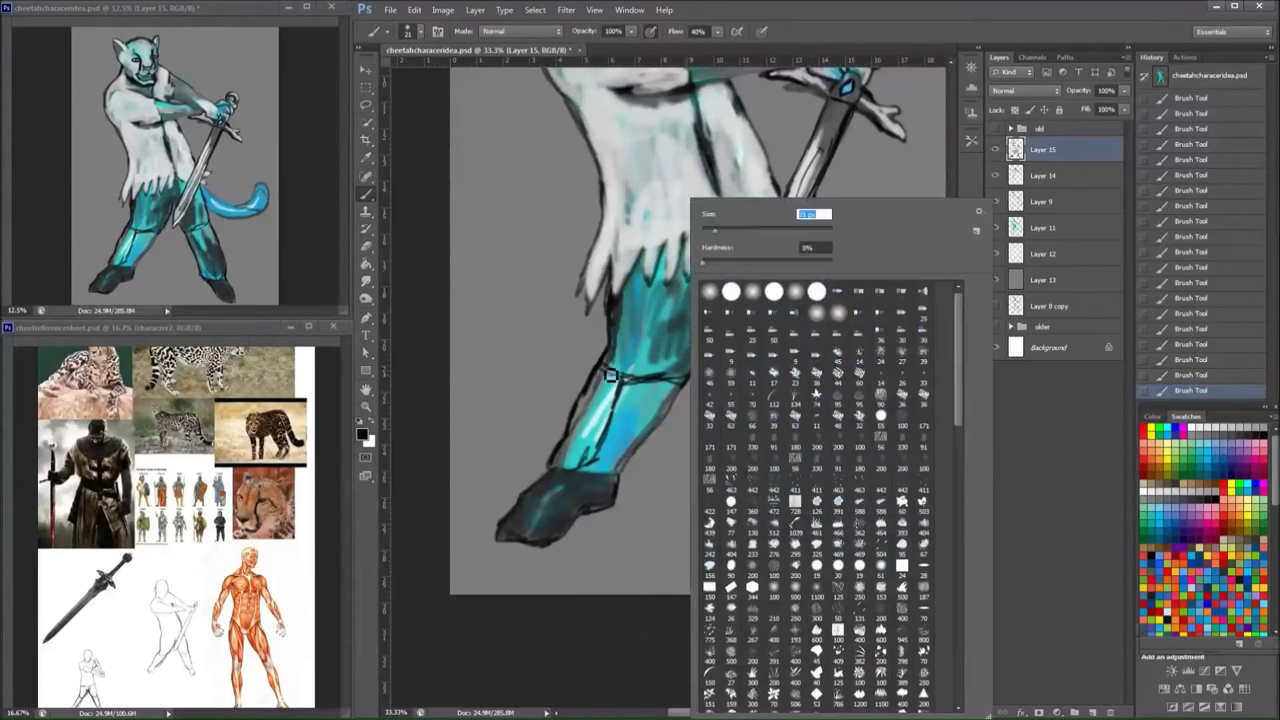
key(Return)
scroll(609, 374, up, 5)
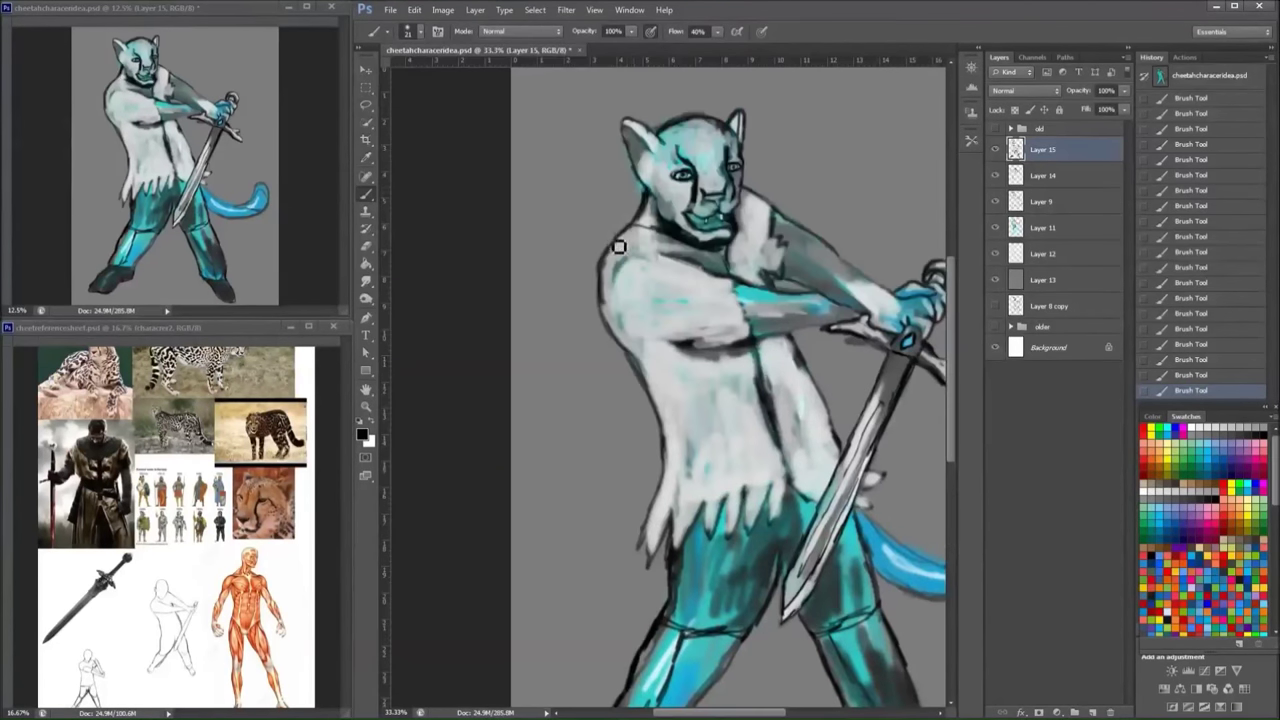
mouse_move(623, 209)
mouse_down()
mouse_move(621, 222)
mouse_move(625, 200)
mouse_up()
right_click(677, 229)
key(Escape)
right_click(658, 224)
drag(758, 225, 770, 229)
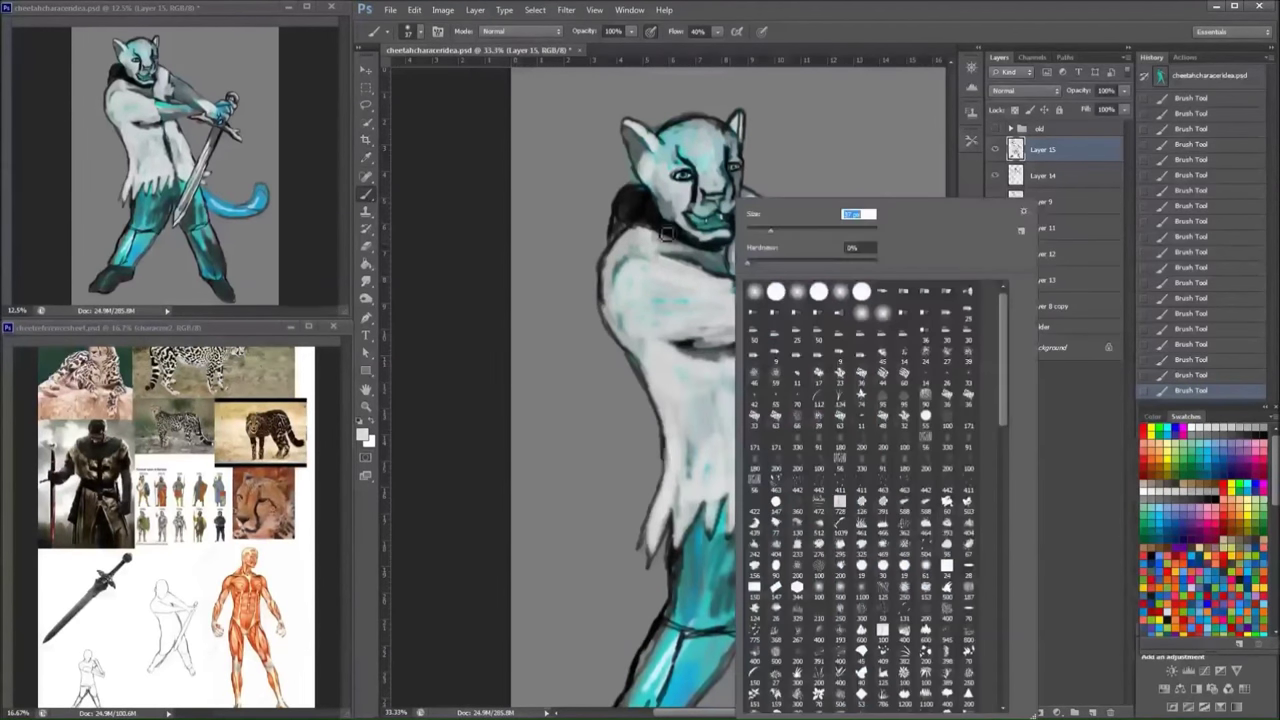
key(Return)
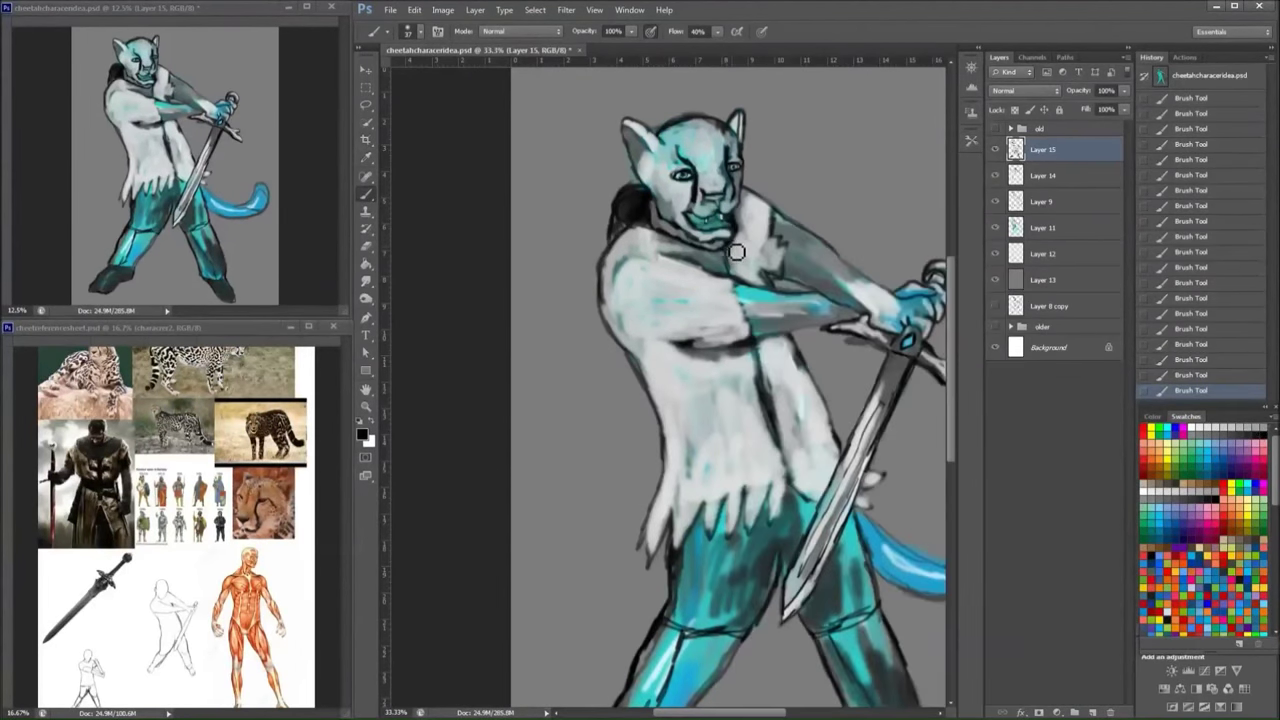
- Draw the hood's collar edge across the neck in black and shade it with grey
drag(612, 228, 702, 258)
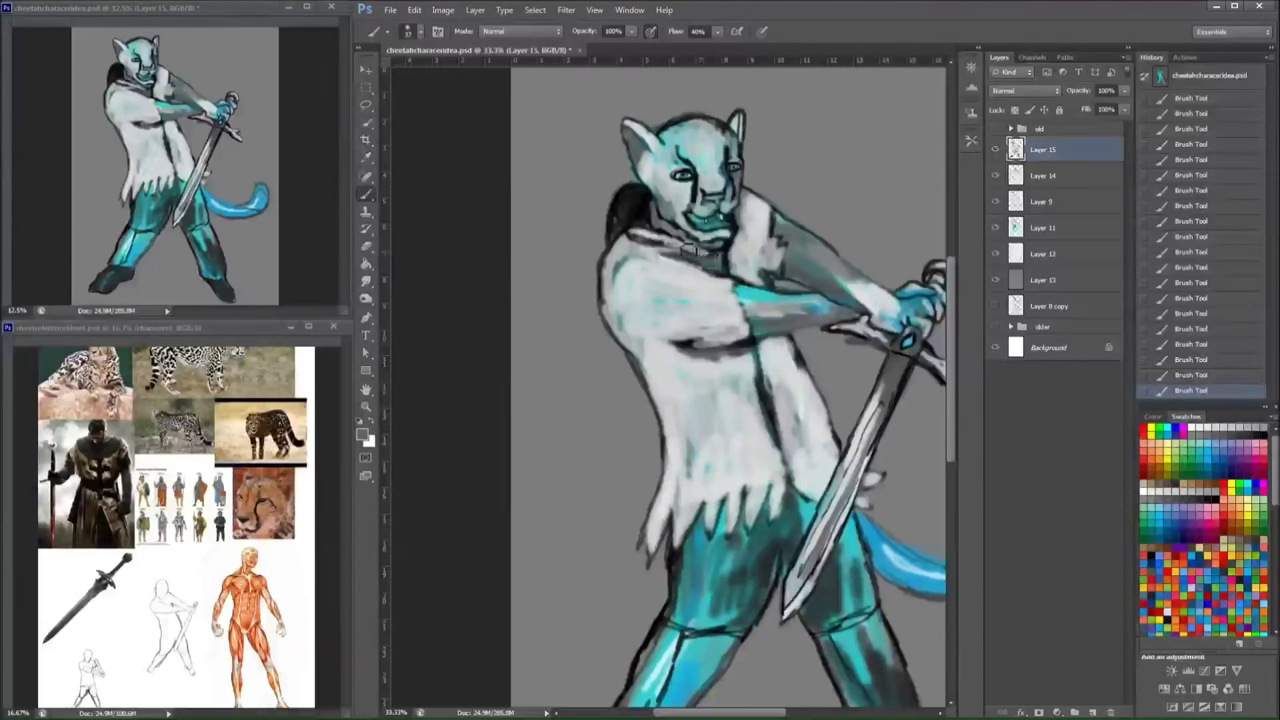
key([)
drag(640, 238, 724, 252)
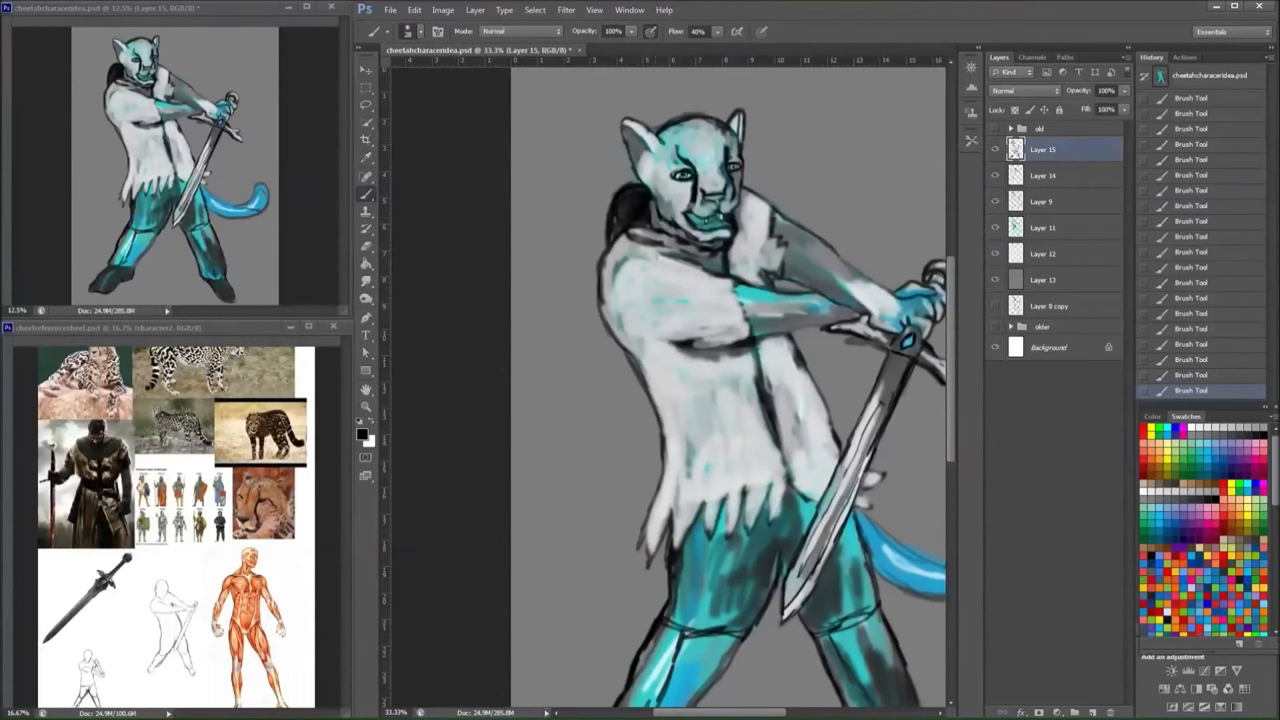
- Shade the far shoulder with dark grey and add short light fur strokes to it and the far arm
mouse_move(655, 203)
mouse_down()
mouse_move(745, 255)
mouse_move(700, 262)
mouse_move(615, 240)
mouse_move(694, 254)
mouse_move(737, 245)
mouse_move(745, 215)
mouse_move(766, 240)
mouse_move(752, 202)
mouse_move(746, 273)
mouse_move(770, 258)
mouse_move(748, 285)
mouse_move(785, 240)
mouse_up()
key(x)
right_click(695, 200)
key(Return)
key(x)
key(x)
key(x)
key(x)
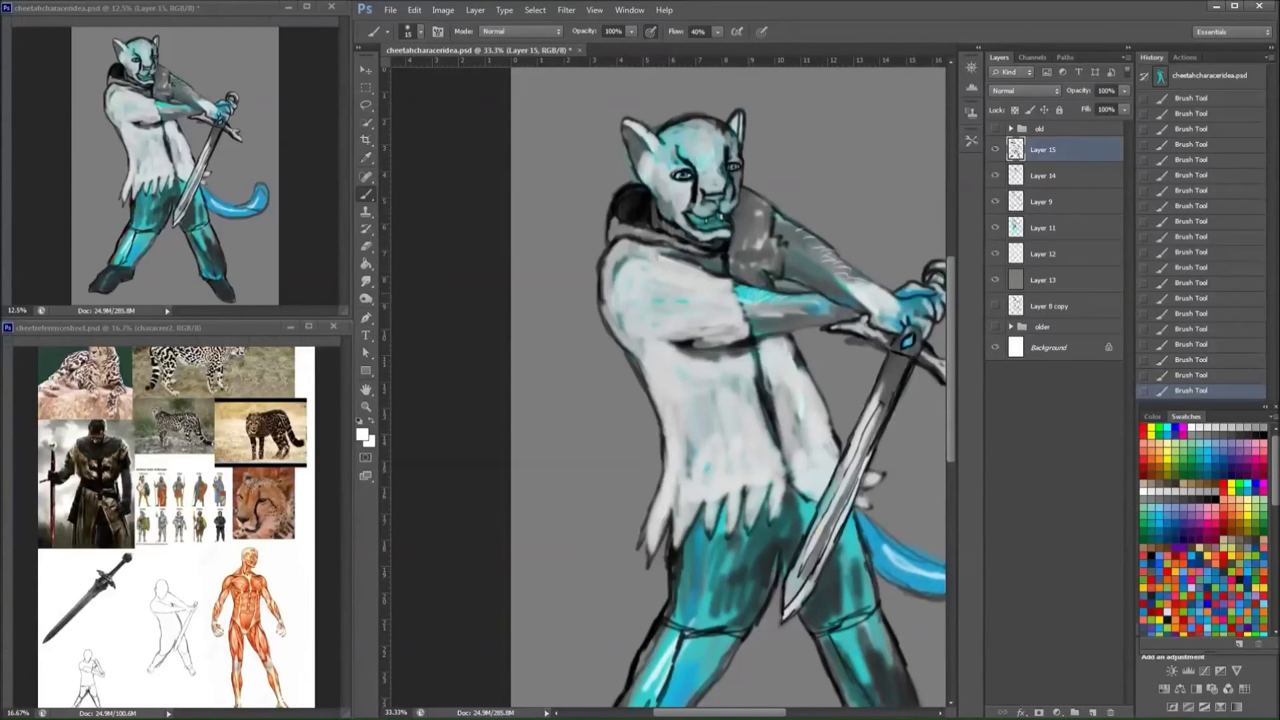
- Darken the near forearm and cover it with fine white fur strokes using a smaller brush
key(x)
mouse_move(738, 290)
mouse_down()
mouse_move(764, 323)
mouse_move(772, 286)
mouse_up()
key(x)
key(bracketleft)
key(bracketleft)
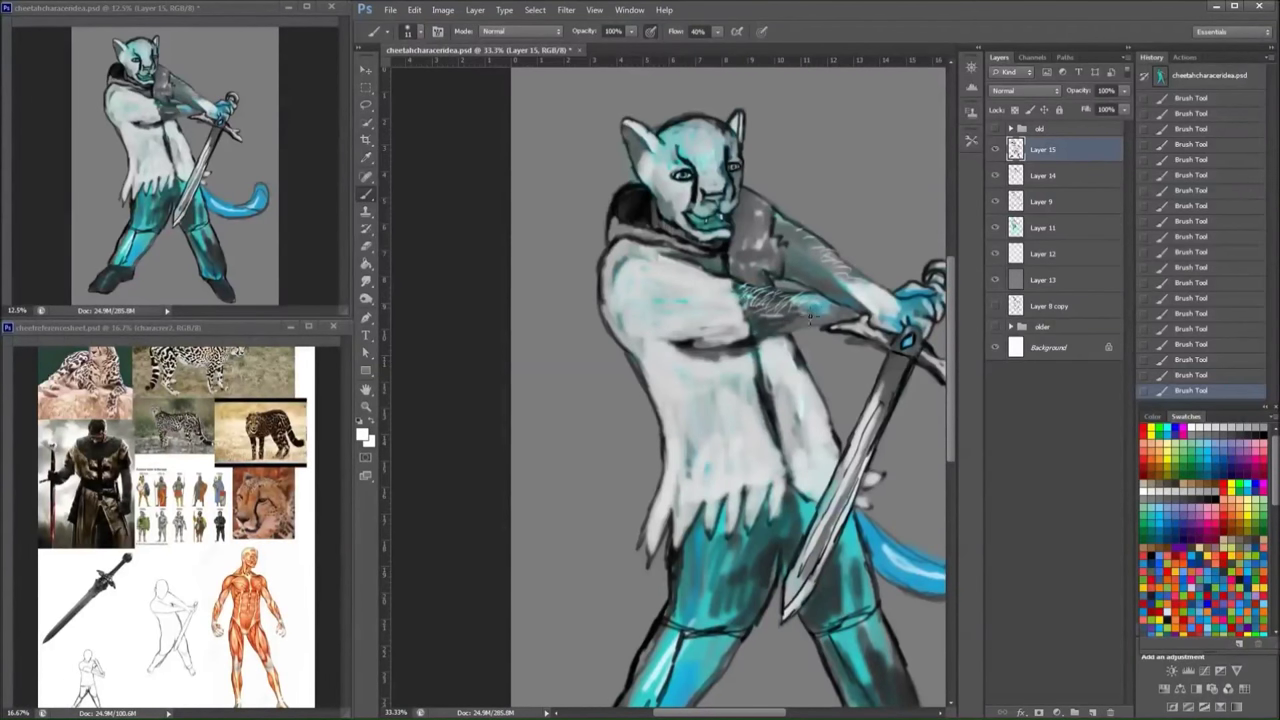
- Shade folds on the shirt's near sleeve, chest and lower torso with dark grey patches
key(x)
key(bracketright)
mouse_move(780, 345)
mouse_down()
mouse_move(790, 395)
mouse_move(732, 358)
mouse_move(715, 122)
mouse_up()
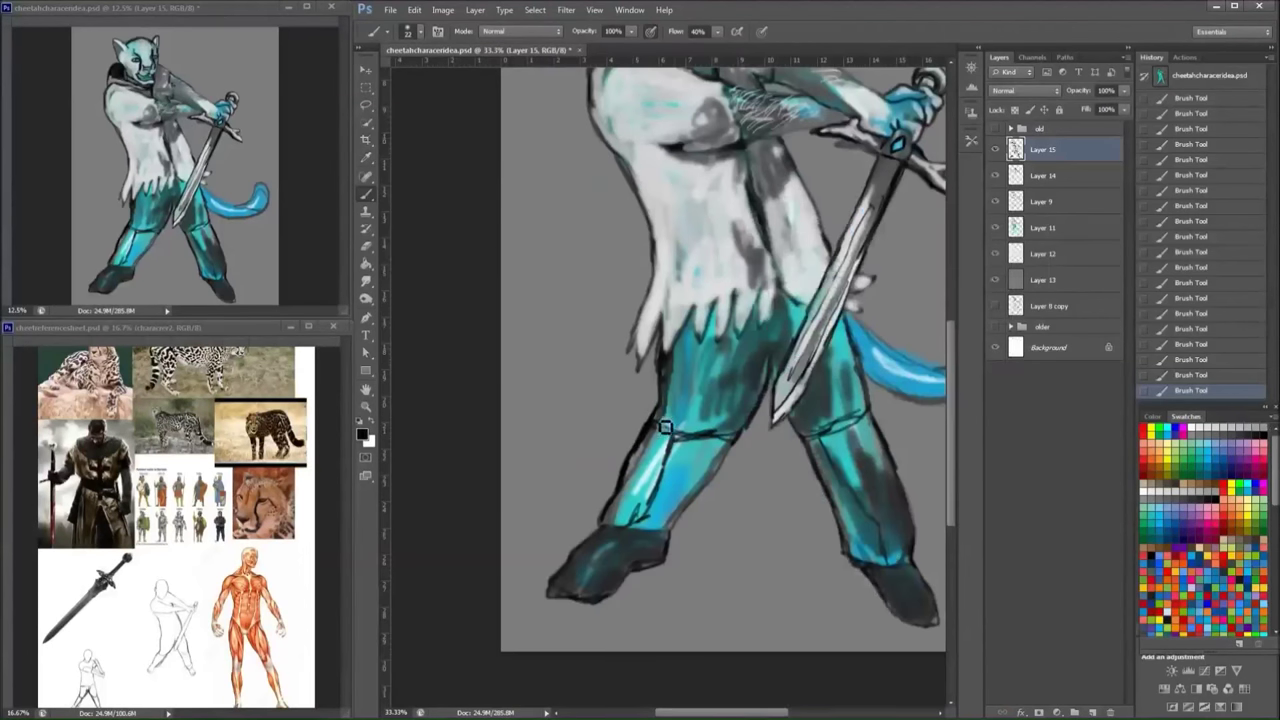
- Paint white shin guards on the front of both lower legs using a larger brush
mouse_move(684, 434)
mouse_down()
mouse_move(650, 414)
mouse_move(620, 510)
mouse_up()
right_click(630, 470)
key(x)
drag(700, 400, 649, 400)
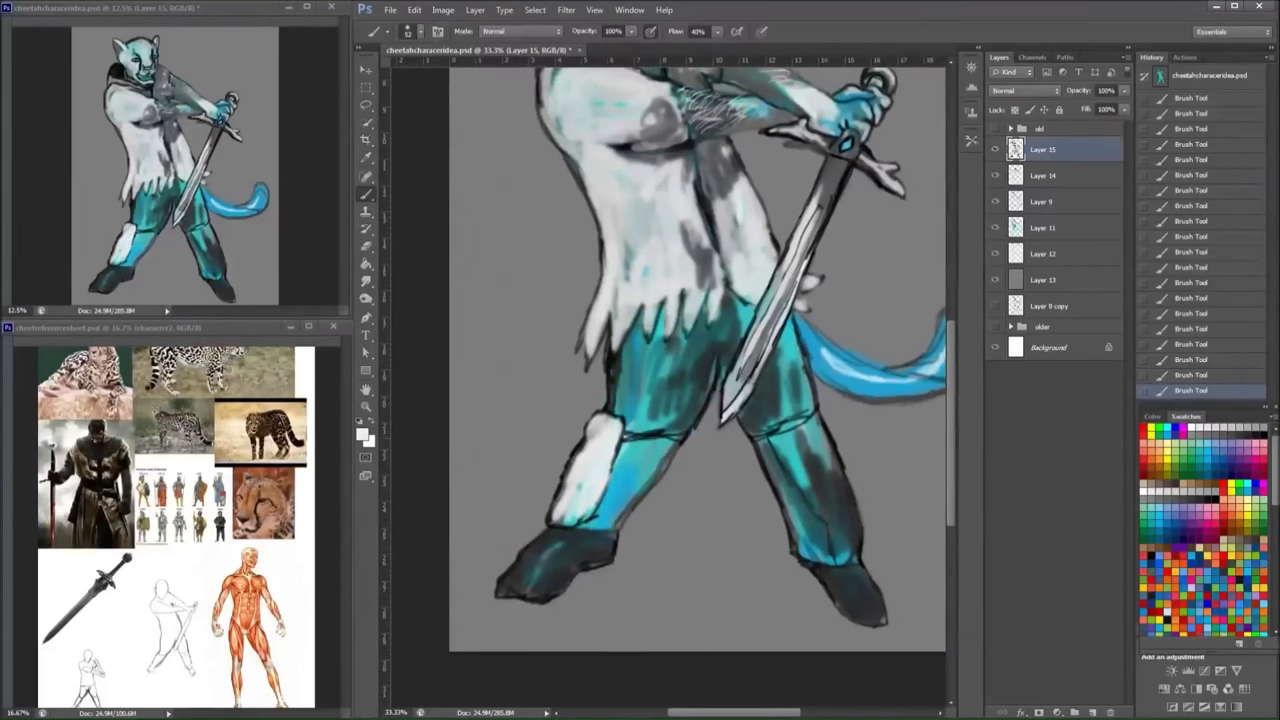
mouse_move(845, 470)
mouse_down()
mouse_move(860, 560)
mouse_move(840, 465)
mouse_move(849, 564)
mouse_move(843, 511)
mouse_up()
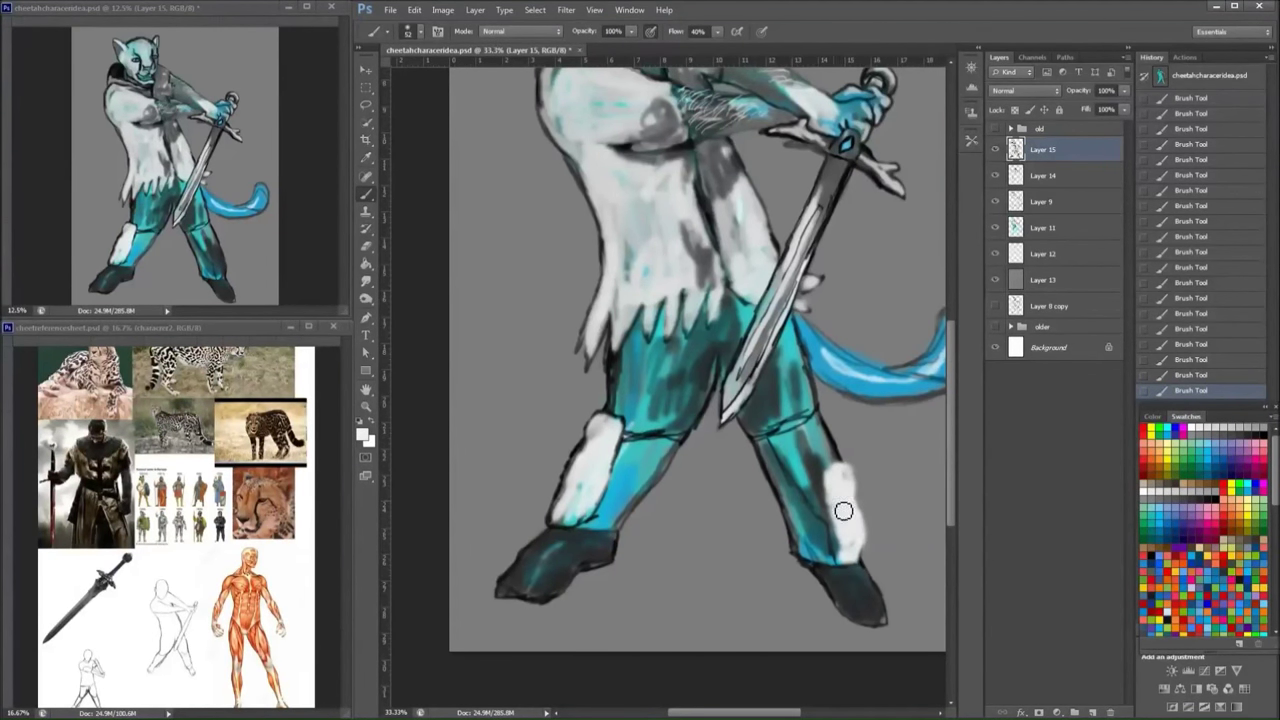
- Outline the shin guards, knee bands and lower legs in black
drag(878, 441, 803, 326)
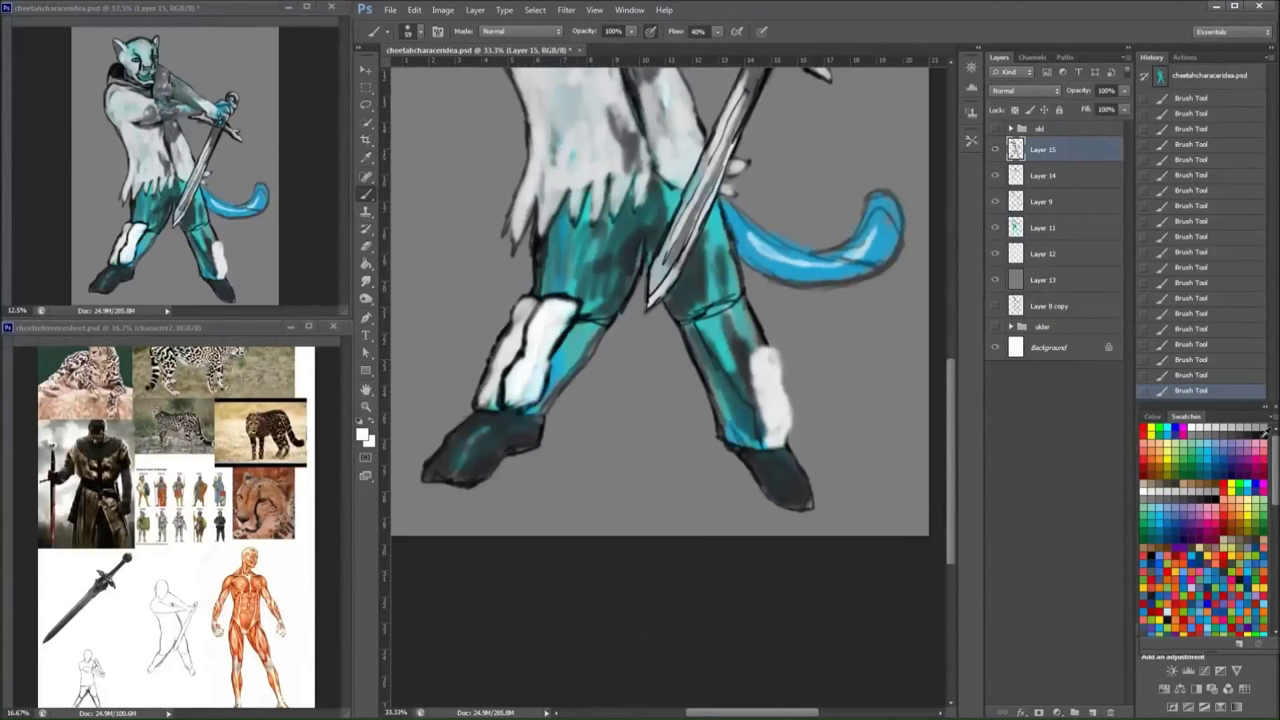
key(x)
key(bracketright)
mouse_move(525, 300)
mouse_down()
mouse_move(495, 405)
mouse_move(521, 330)
mouse_move(523, 343)
mouse_move(597, 321)
mouse_move(521, 323)
mouse_move(484, 402)
mouse_up()
mouse_move(704, 310)
mouse_down()
mouse_move(760, 297)
mouse_move(789, 363)
mouse_move(688, 340)
mouse_move(697, 312)
mouse_move(743, 449)
mouse_move(727, 492)
mouse_up()
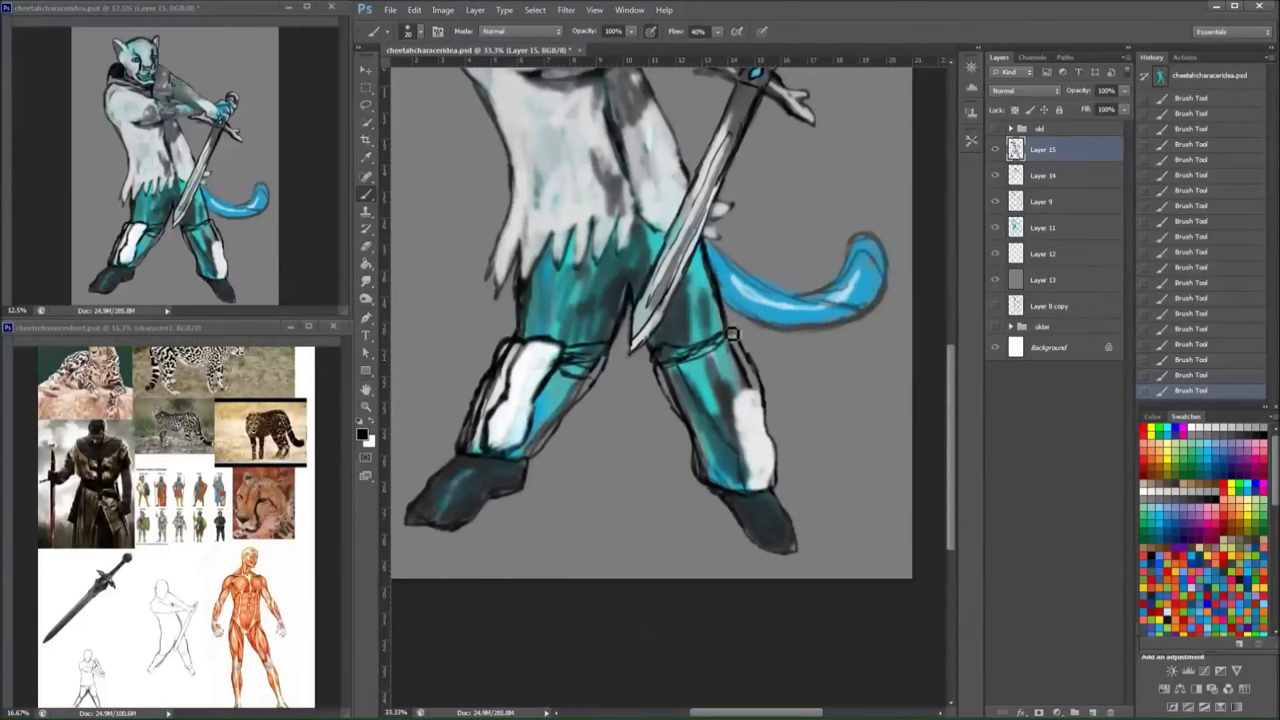
- Cover the inner thighs of the trousers with light grey and redefine the shirt's ragged hem in black
key(x)
right_click(606, 196)
key(Return)
mouse_move(600, 275)
mouse_down()
mouse_move(583, 335)
mouse_move(606, 258)
mouse_move(628, 234)
mouse_up()
drag(705, 248, 668, 340)
key(x)
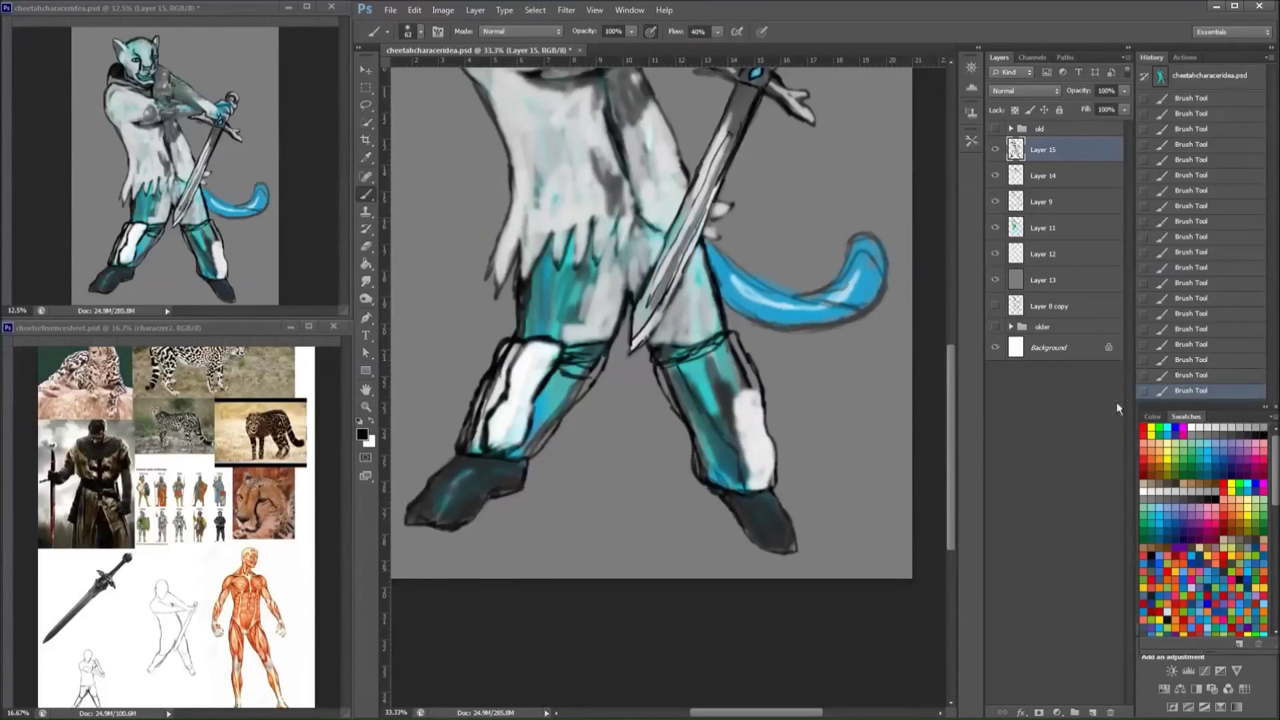
drag(636, 247, 528, 258)
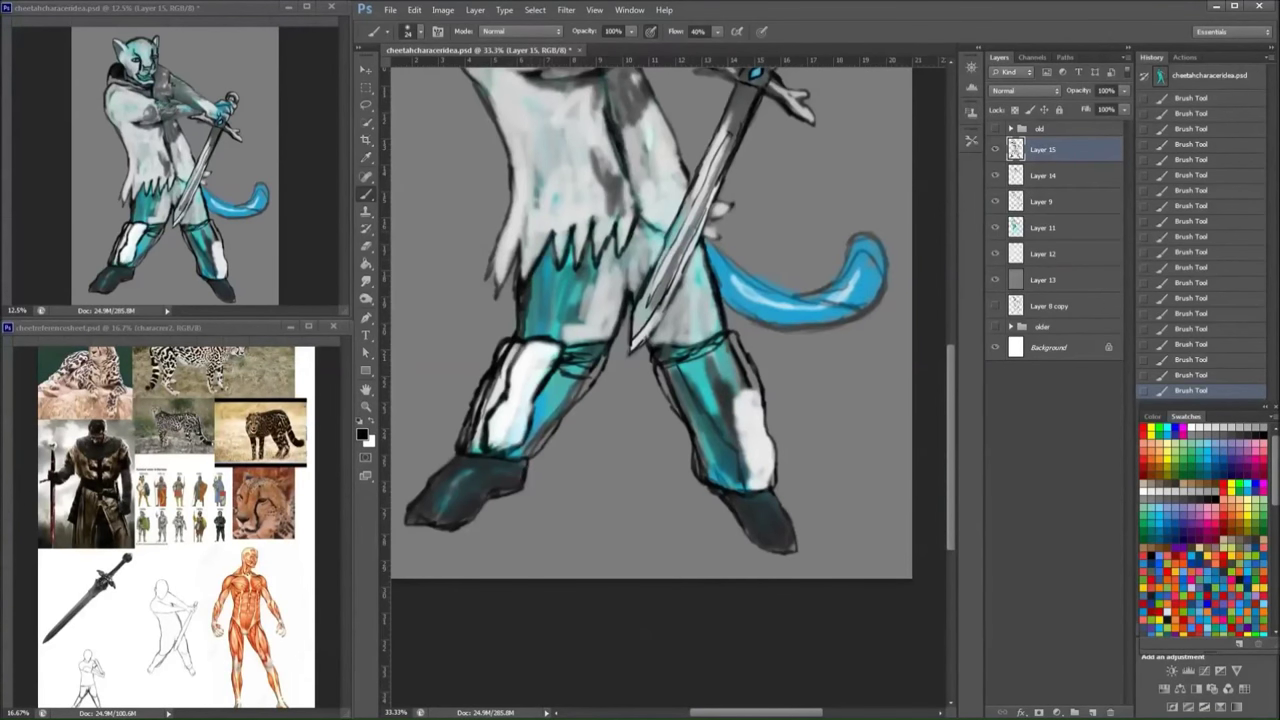
- Paint light grey over the turquoise thighs and the near lower leg with a larger brush
key(])
key(])
key(])
mouse_move(660, 250)
mouse_down()
mouse_move(540, 262)
mouse_move(571, 330)
mouse_move(594, 274)
mouse_move(680, 345)
mouse_move(685, 405)
mouse_move(737, 457)
mouse_move(760, 390)
mouse_move(665, 345)
mouse_move(565, 370)
mouse_move(512, 453)
mouse_up()
key(x)
key(ctrl+minus)
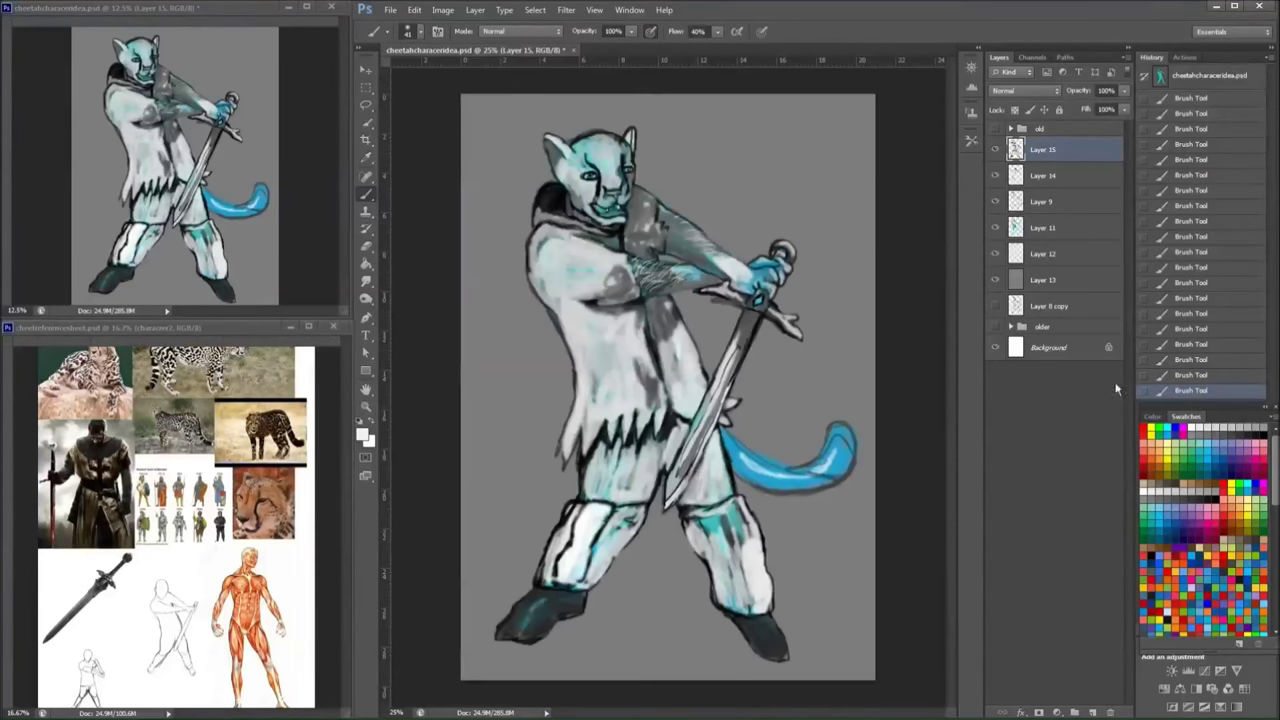
- Cover both lower legs in near-white and paint thick black bands across the knees
right_click(698, 395)
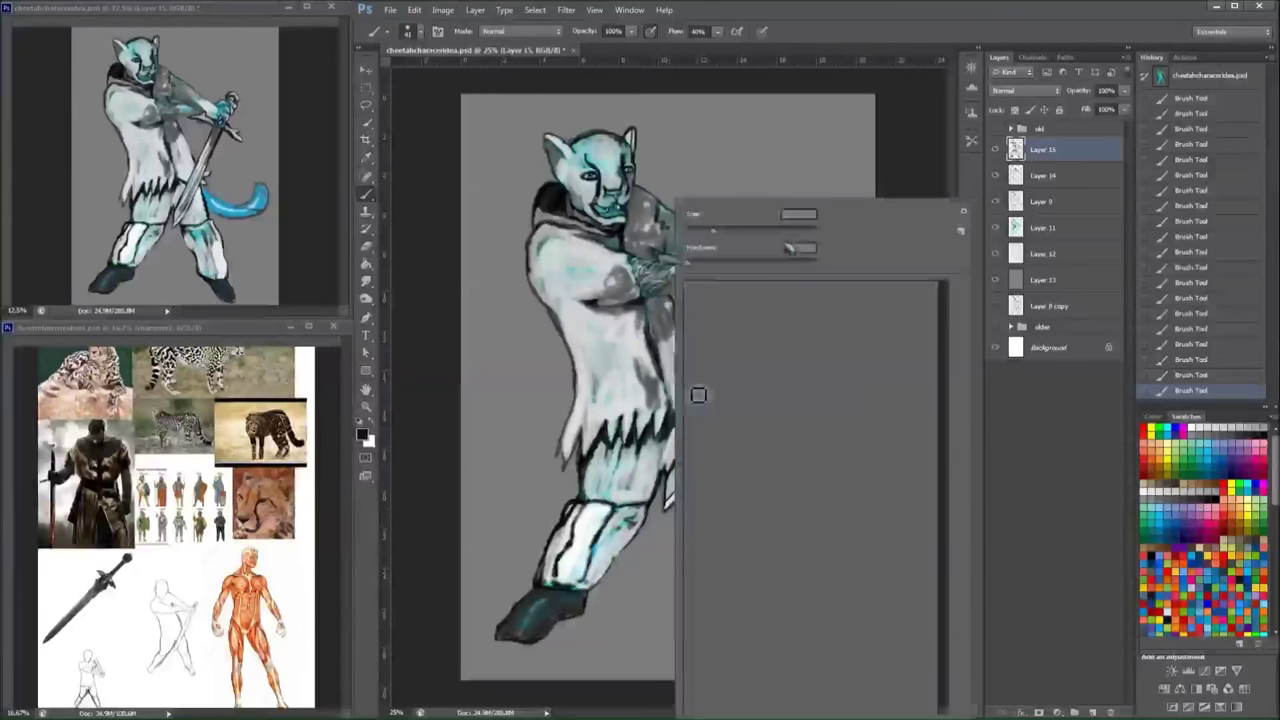
click(698, 395)
mouse_move(620, 510)
mouse_down()
mouse_move(591, 502)
mouse_move(740, 500)
mouse_move(732, 483)
mouse_move(718, 530)
mouse_move(745, 610)
mouse_up()
key(x)
drag(600, 530, 596, 570)
mouse_move(620, 500)
mouse_down()
mouse_move(582, 537)
mouse_move(570, 595)
mouse_move(628, 530)
mouse_up()
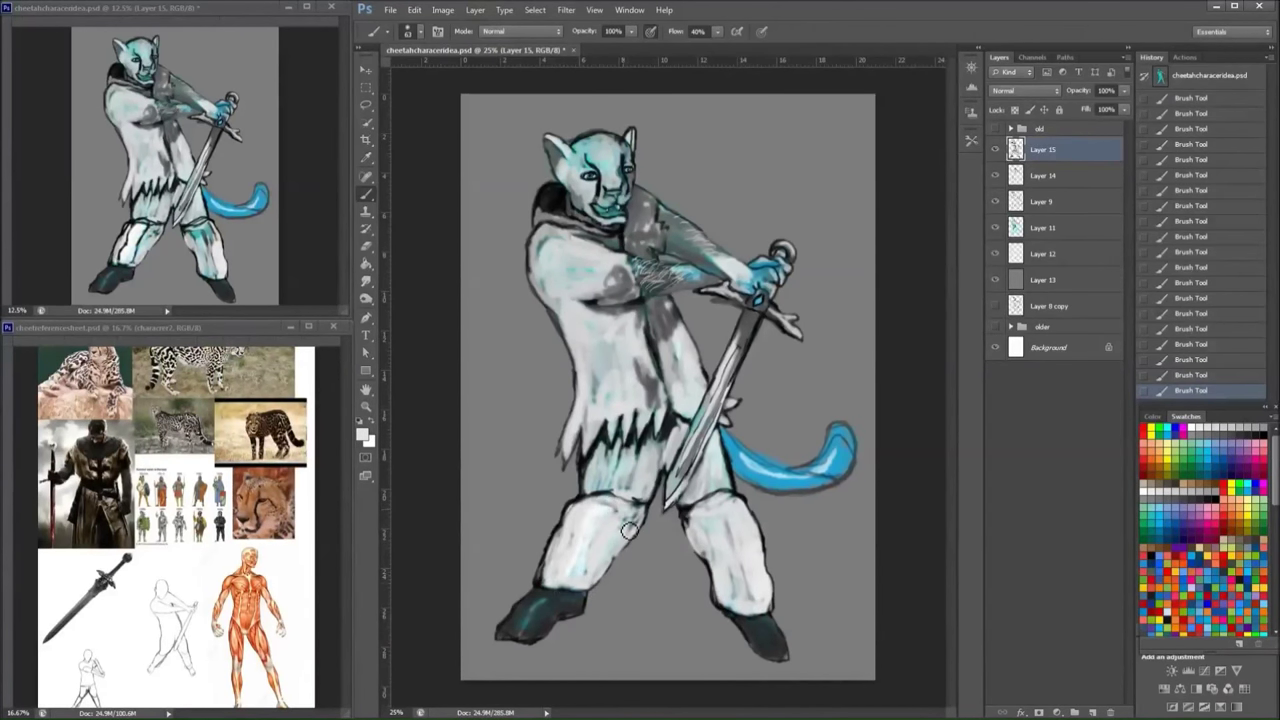
key(x)
drag(560, 497, 735, 510)
- Tone down the blue on the gripping hands and forearm with light grey strokes
right_click(788, 198)
key(Return)
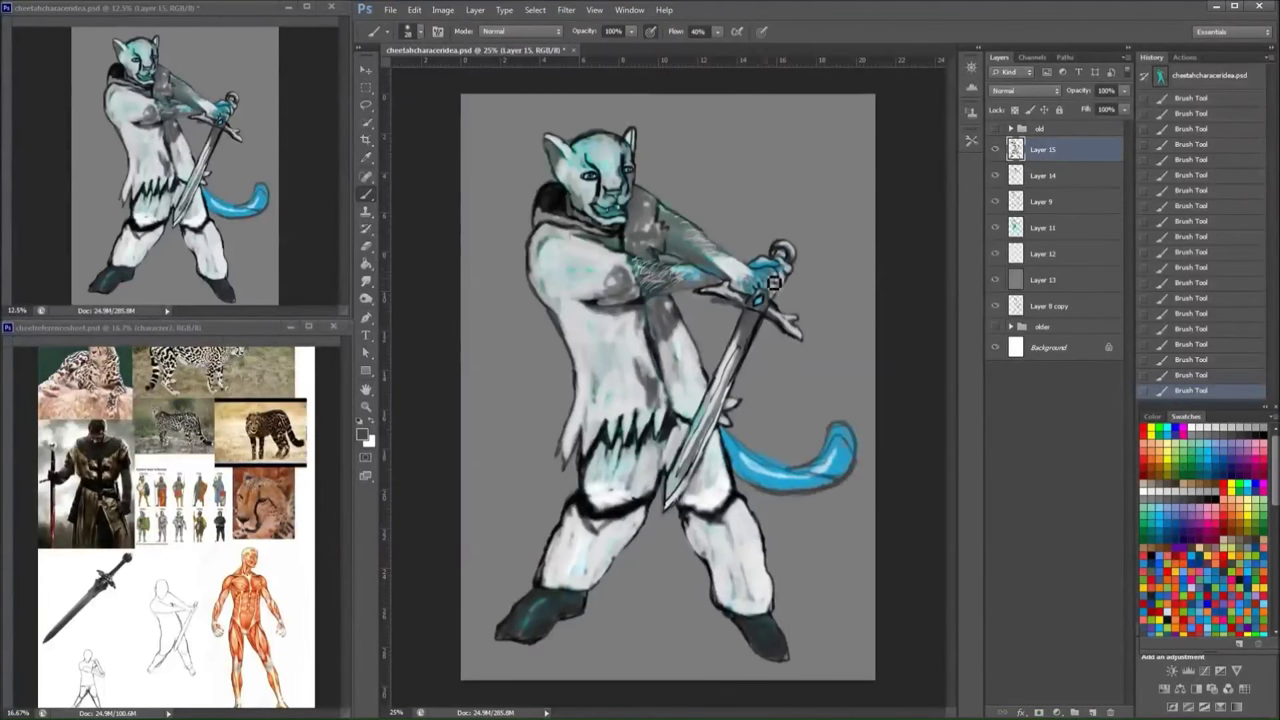
right_click(773, 283)
key(Return)
drag(778, 283, 793, 274)
mouse_move(763, 271)
mouse_down()
mouse_move(694, 290)
mouse_move(667, 277)
mouse_up()
key(x)
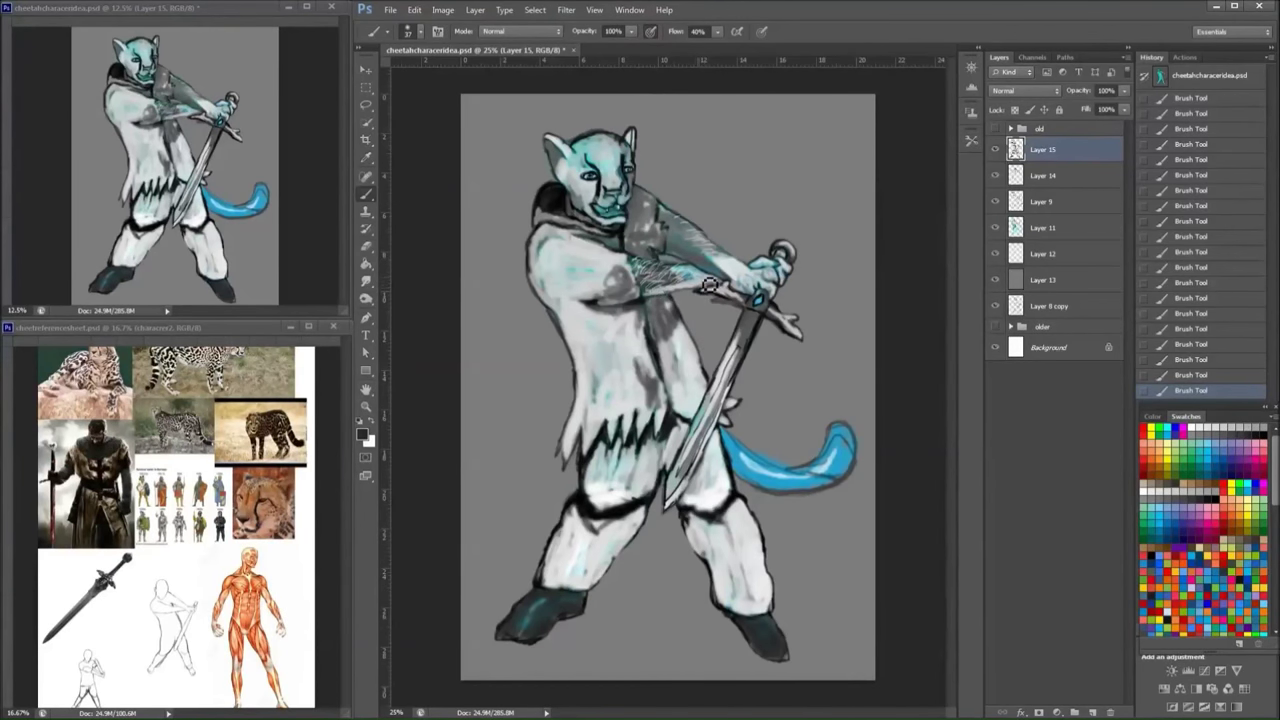
- Add a layer beneath the character and paint a dark grey cast shadow on the ground around the feet
key(ctrl+shift+alt+n)
mouse_move(572, 625)
mouse_down()
mouse_move(633, 635)
mouse_move(574, 612)
mouse_move(655, 614)
mouse_up()
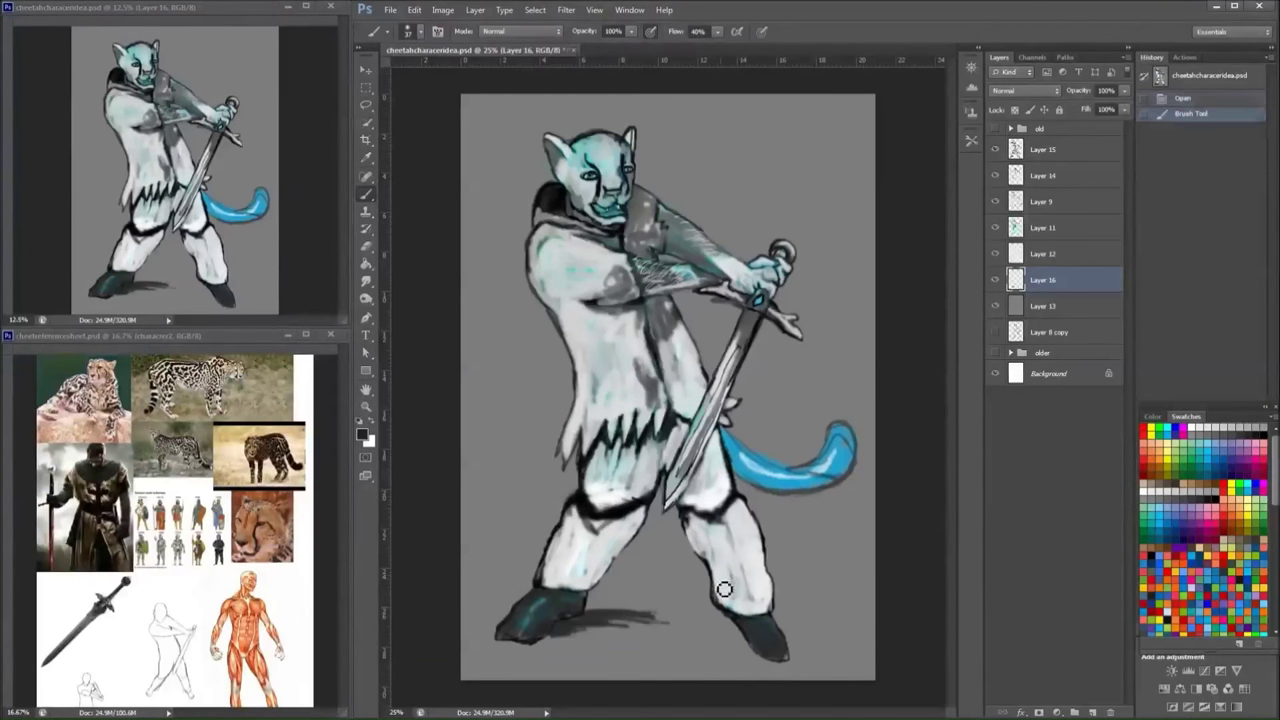
right_click(772, 225)
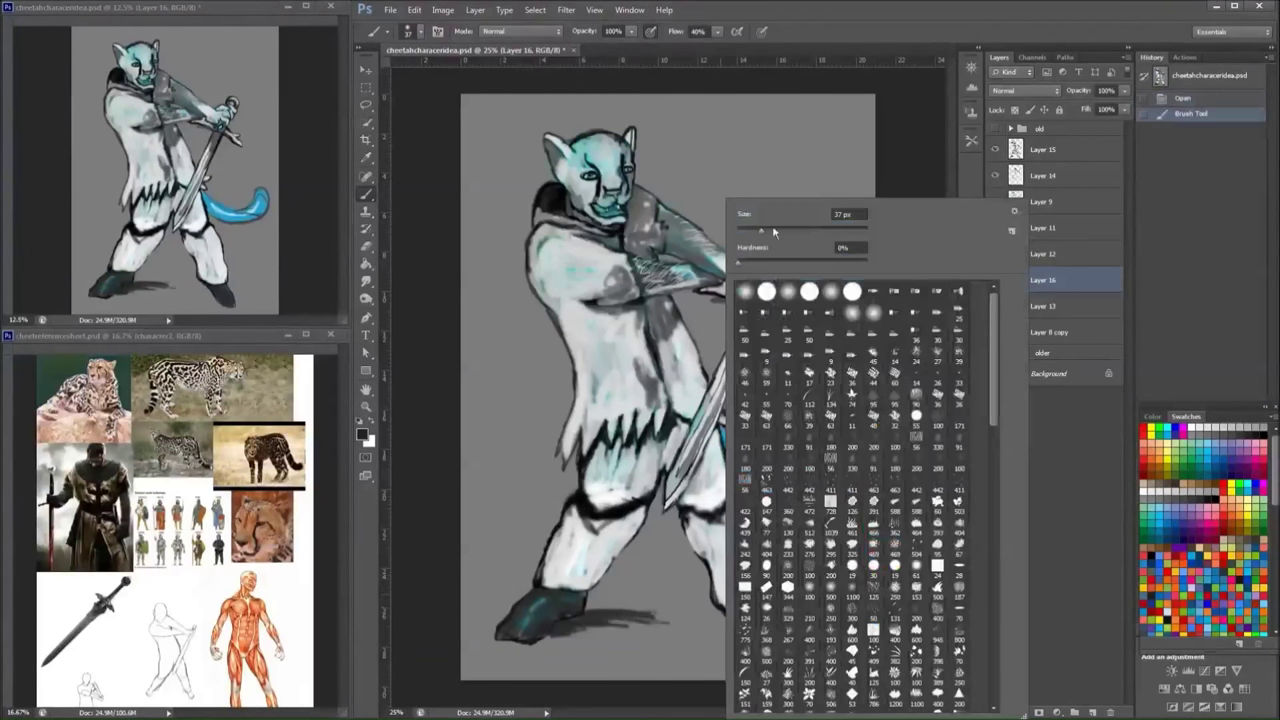
drag(772, 225, 795, 225)
drag(714, 640, 556, 637)
mouse_move(770, 615)
mouse_down()
mouse_move(858, 599)
mouse_move(755, 608)
mouse_up()
drag(690, 612, 586, 610)
mouse_move(690, 628)
mouse_down()
mouse_move(660, 640)
mouse_move(848, 608)
mouse_up()
- Add a new layer above Layer 15 and shade the shirt's chest and far side with grey
click(1043, 149)
mouse_move(584, 360)
mouse_down()
mouse_move(610, 390)
mouse_move(605, 315)
mouse_up()
key(ctrl+shift+alt+n)
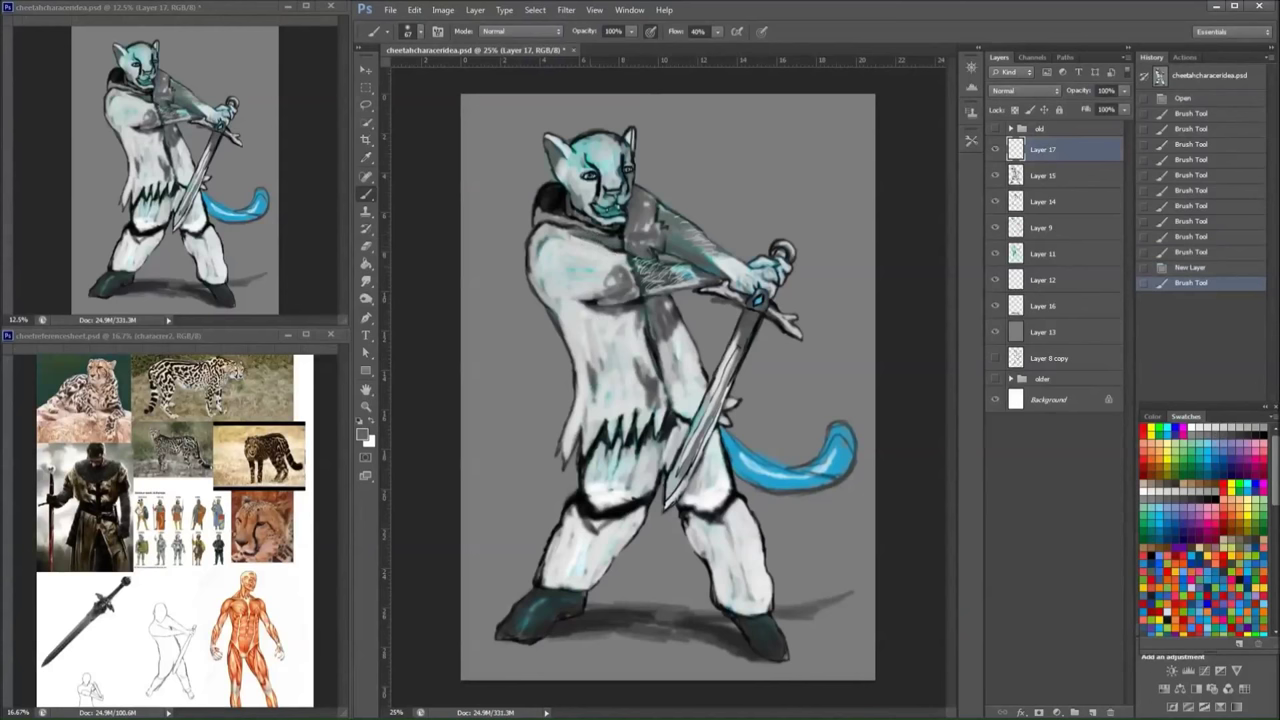
drag(610, 250, 640, 270)
drag(620, 270, 650, 290)
mouse_move(630, 280)
mouse_down()
mouse_move(660, 300)
mouse_move(705, 370)
mouse_up()
- Grey the cheetah's forehead and paint short black stripes across the top of the head
right_click(757, 194)
right_click(700, 200)
key(Escape)
mouse_move(605, 160)
mouse_down()
mouse_move(630, 185)
mouse_move(615, 145)
mouse_move(575, 165)
mouse_move(598, 156)
mouse_up()
right_click(672, 201)
key(Escape)
drag(614, 140, 636, 158)
drag(620, 144, 636, 154)
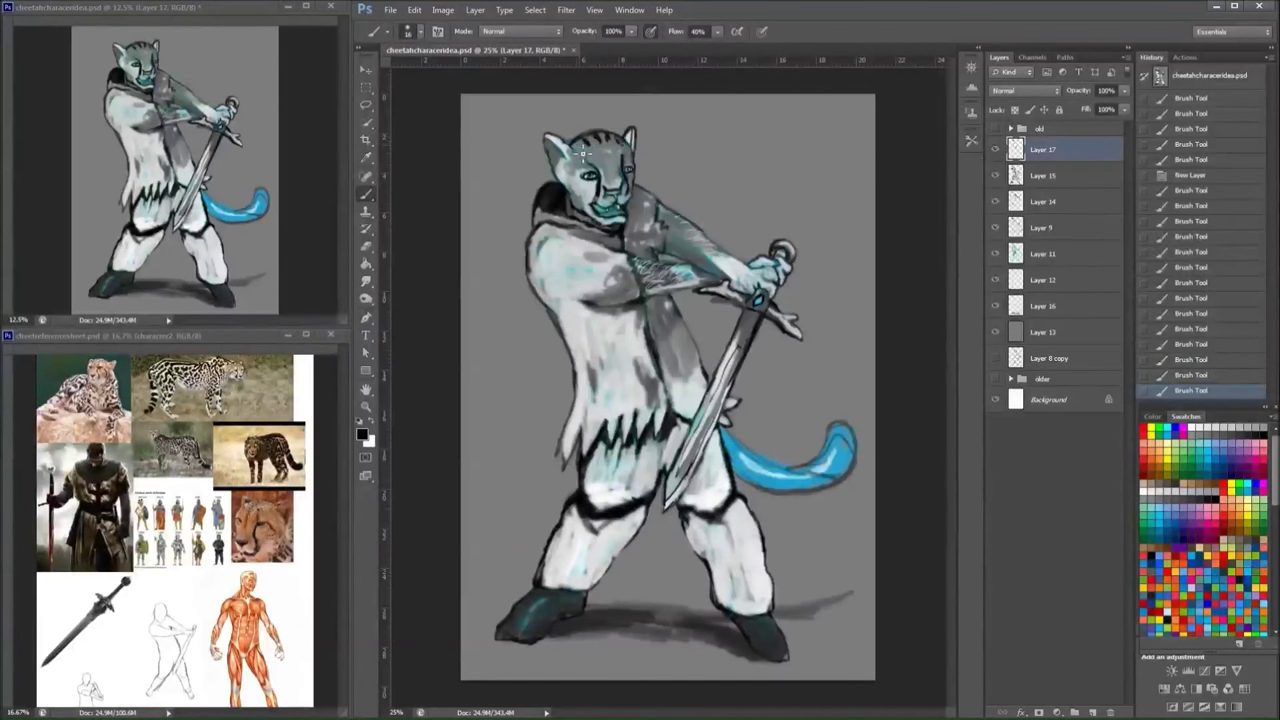
- Add dark cheetah spots and stripes to the face and darken the mouth and chin in black
drag(578, 188, 592, 210)
key(x)
key(x)
right_click(607, 135)
key(Escape)
drag(601, 145, 614, 158)
click(1262, 435)
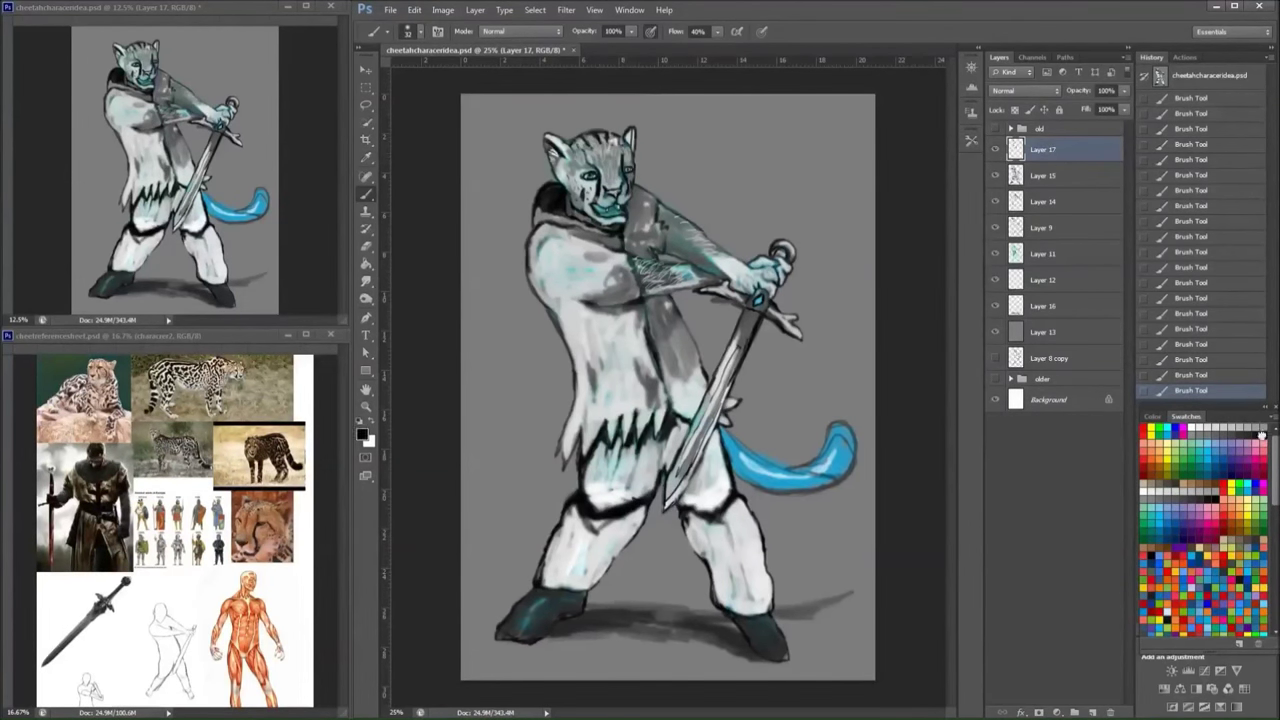
mouse_move(630, 166)
mouse_down()
mouse_move(635, 222)
mouse_move(618, 222)
mouse_move(614, 206)
mouse_up()
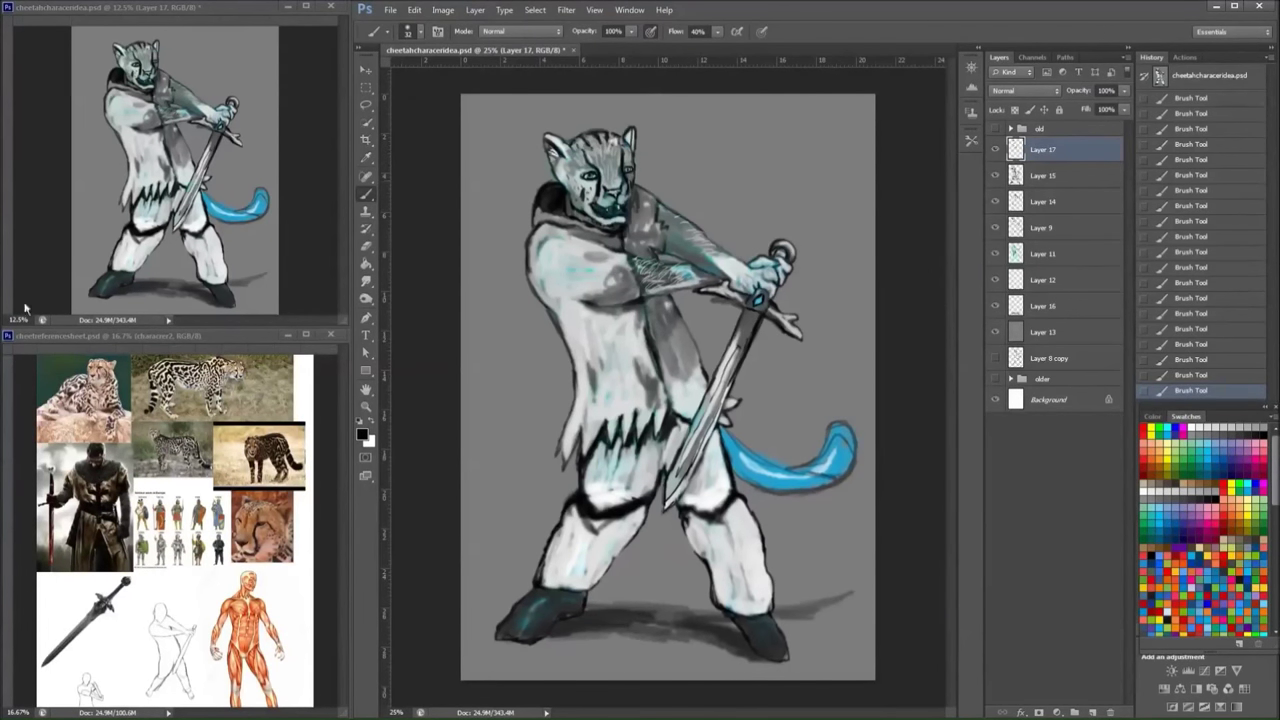
- Paint dark fur strokes over the turquoise areas of both forearms and touch up the brow
mouse_move(726, 262)
mouse_down()
mouse_move(712, 282)
mouse_move(750, 262)
mouse_move(690, 236)
mouse_up()
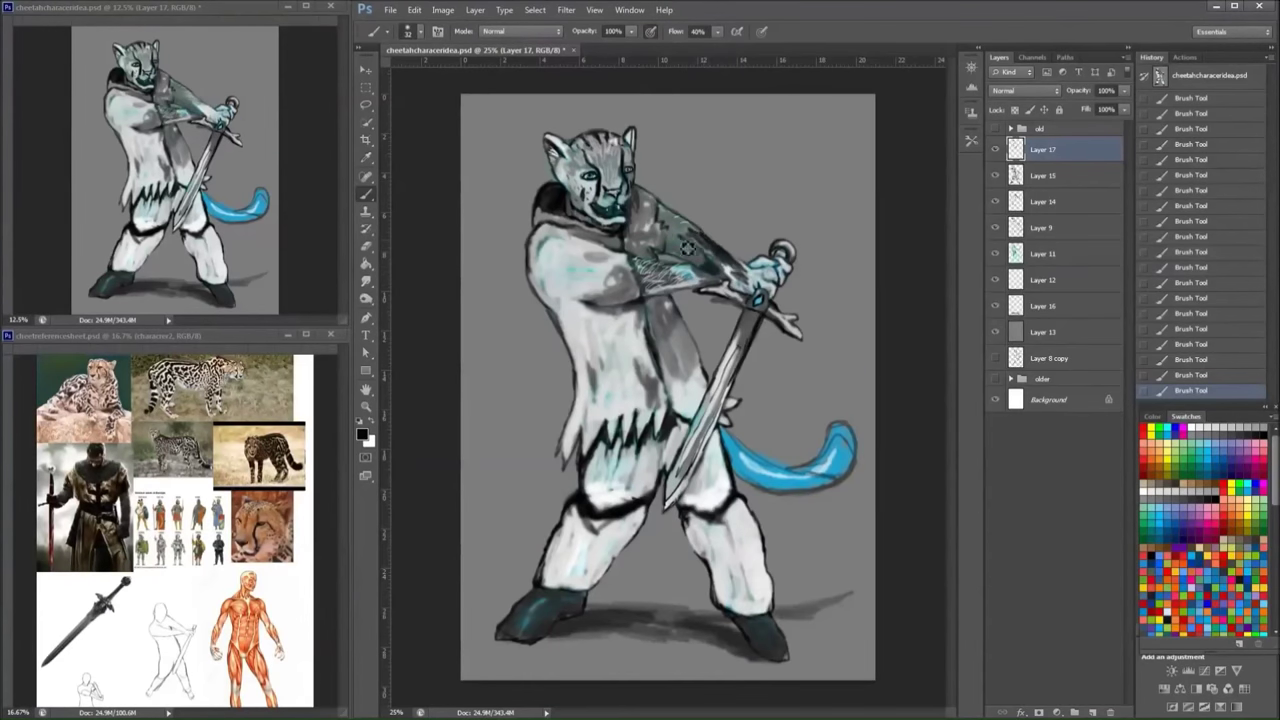
right_click(726, 198)
key(Return)
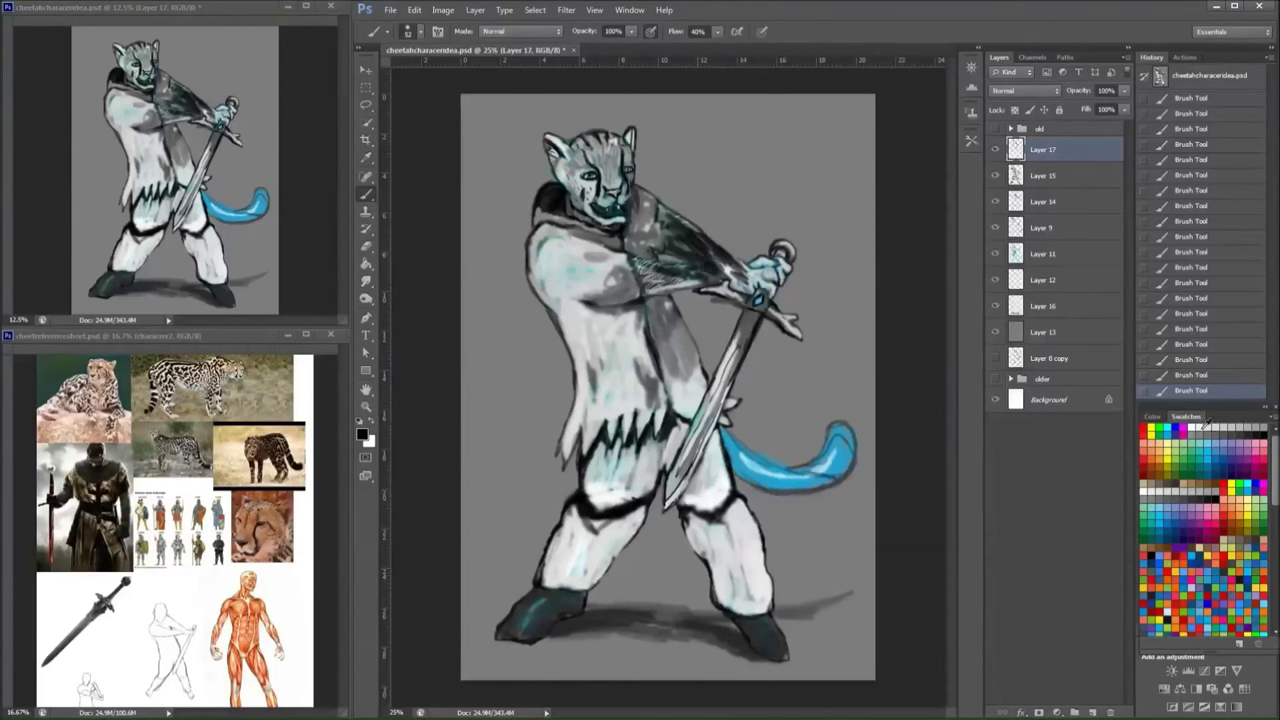
mouse_move(692, 262)
mouse_down()
mouse_move(684, 230)
mouse_move(650, 272)
mouse_up()
drag(588, 176, 613, 160)
- Paint black rings and a black tip on the tail and cover the blue between them with grey
mouse_move(730, 445)
mouse_down()
mouse_move(770, 470)
mouse_move(820, 472)
mouse_move(845, 445)
mouse_up()
mouse_move(758, 487)
mouse_down()
mouse_move(849, 473)
mouse_move(853, 455)
mouse_move(840, 435)
mouse_move(848, 459)
mouse_move(830, 469)
mouse_move(846, 483)
mouse_move(834, 464)
mouse_move(801, 493)
mouse_move(735, 440)
mouse_up()
key(x)
alt+click(740, 437)
mouse_move(785, 495)
mouse_down()
mouse_move(760, 464)
mouse_move(756, 485)
mouse_move(831, 491)
mouse_up()
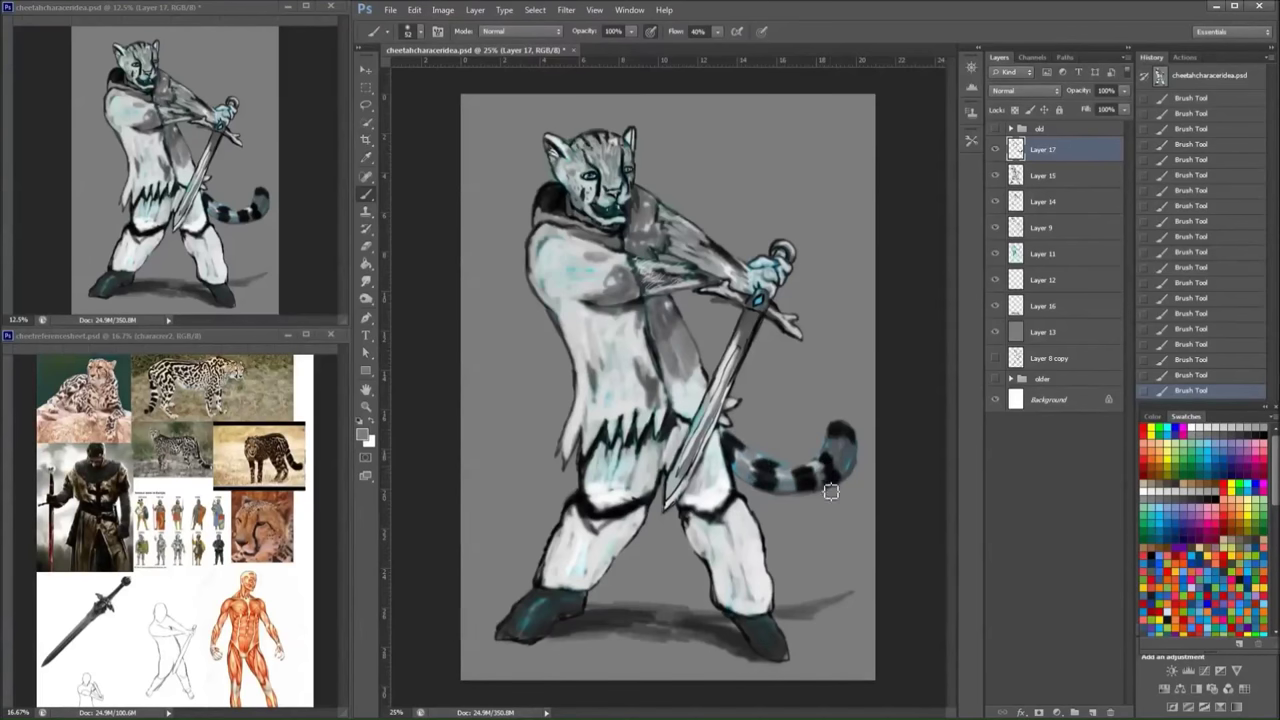
drag(835, 438, 850, 460)
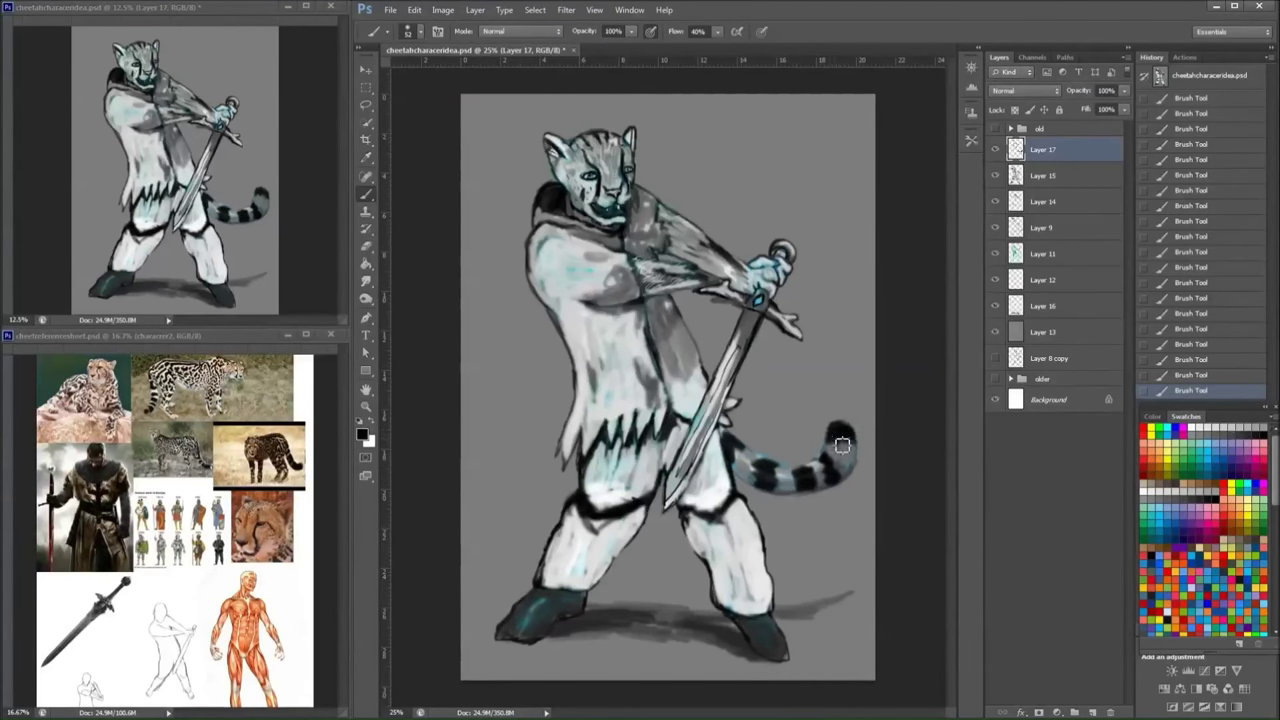
- Shade the shirt's lower torso down to the ragged hem with vertical grey strokes
right_click(650, 208)
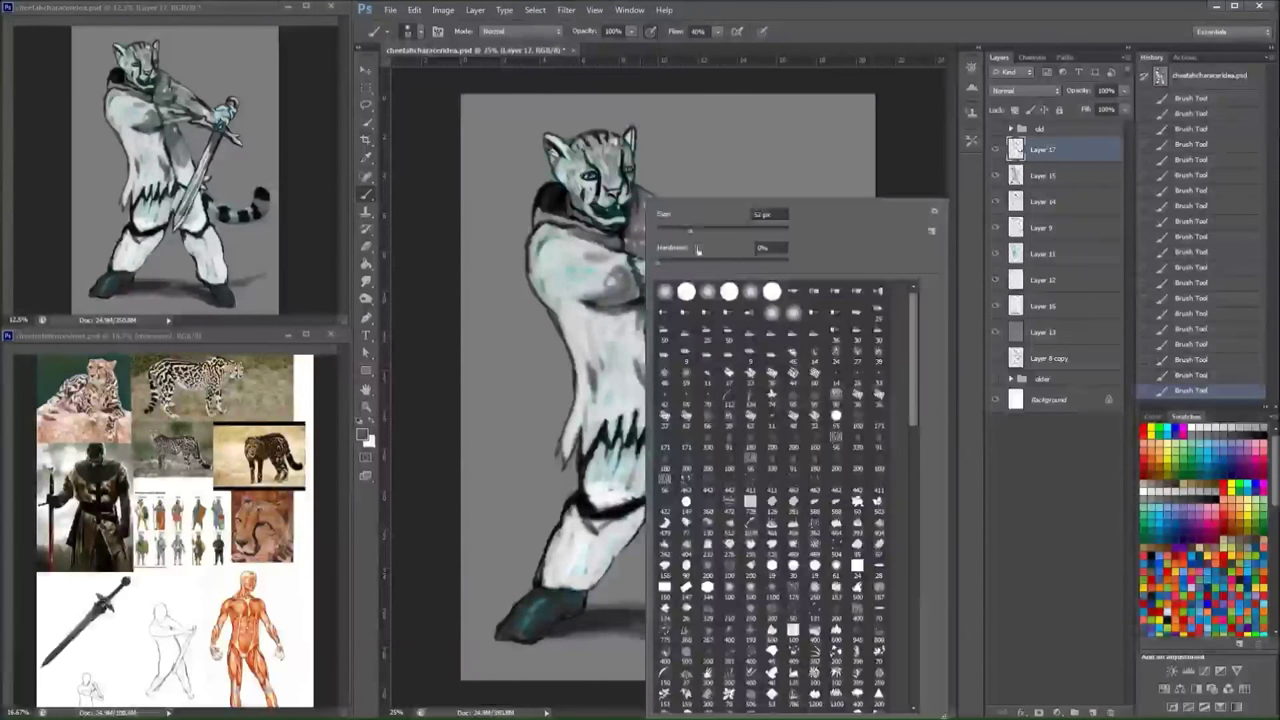
key(Return)
mouse_move(610, 380)
mouse_down()
mouse_move(655, 420)
mouse_move(640, 350)
mouse_move(612, 405)
mouse_move(641, 389)
mouse_move(722, 474)
mouse_move(714, 496)
mouse_move(706, 450)
mouse_move(697, 487)
mouse_up()
alt+click(628, 400)
- Cover the blue gripping hands with grey, outline the fingers, and add white fur strokes to the forearms
right_click(785, 236)
click(810, 233)
key(Return)
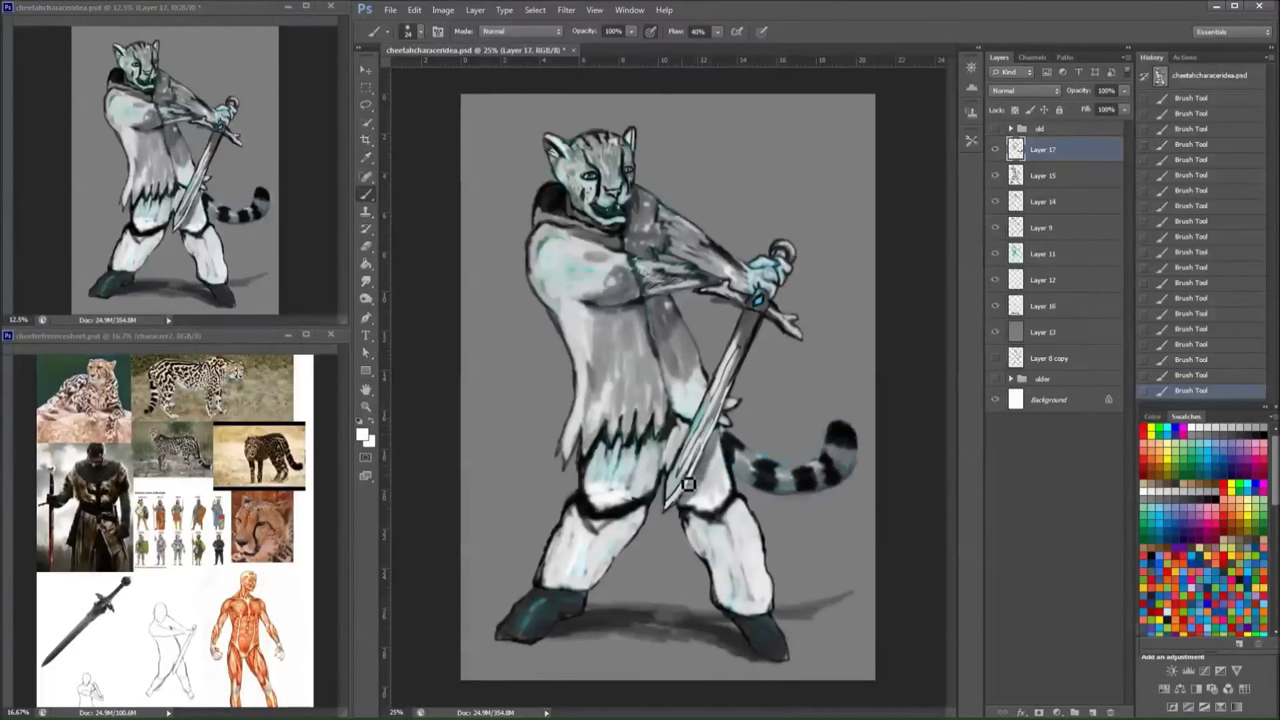
scroll(750, 300, up, 2)
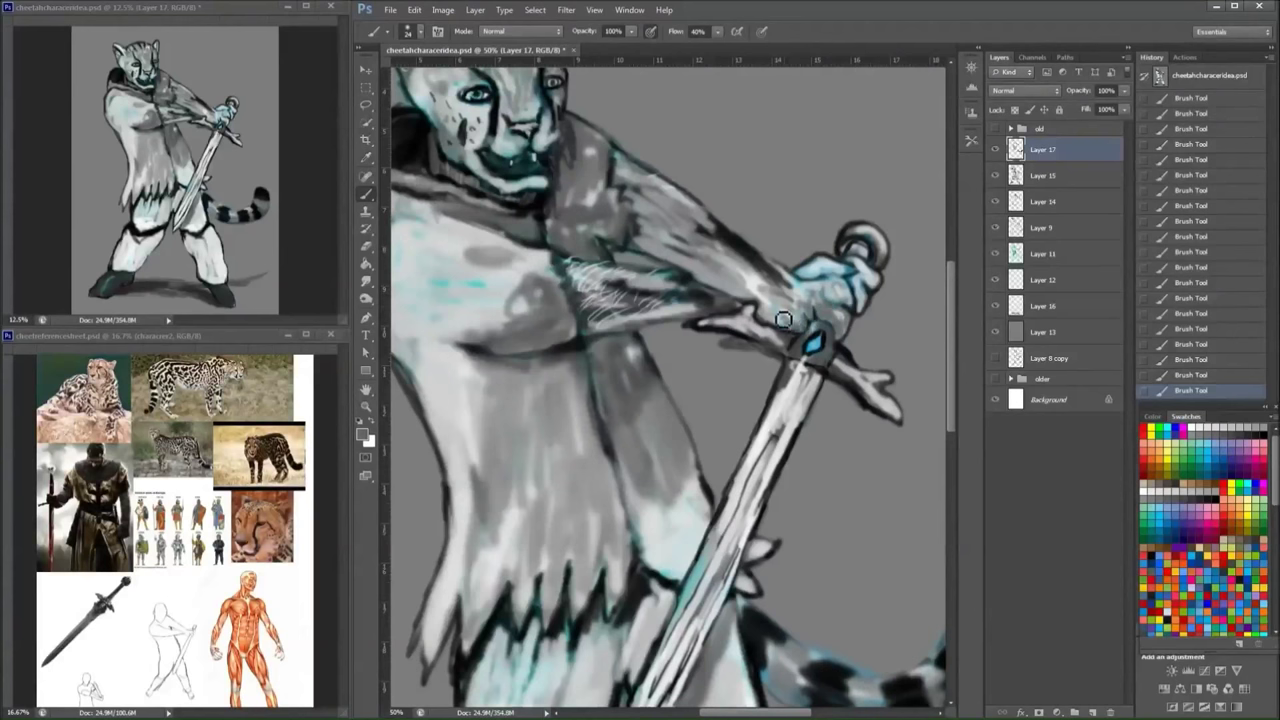
mouse_move(783, 319)
mouse_down()
mouse_move(845, 290)
mouse_move(876, 248)
mouse_move(858, 272)
mouse_move(822, 272)
mouse_move(869, 279)
mouse_up()
alt+click(835, 275)
key(x)
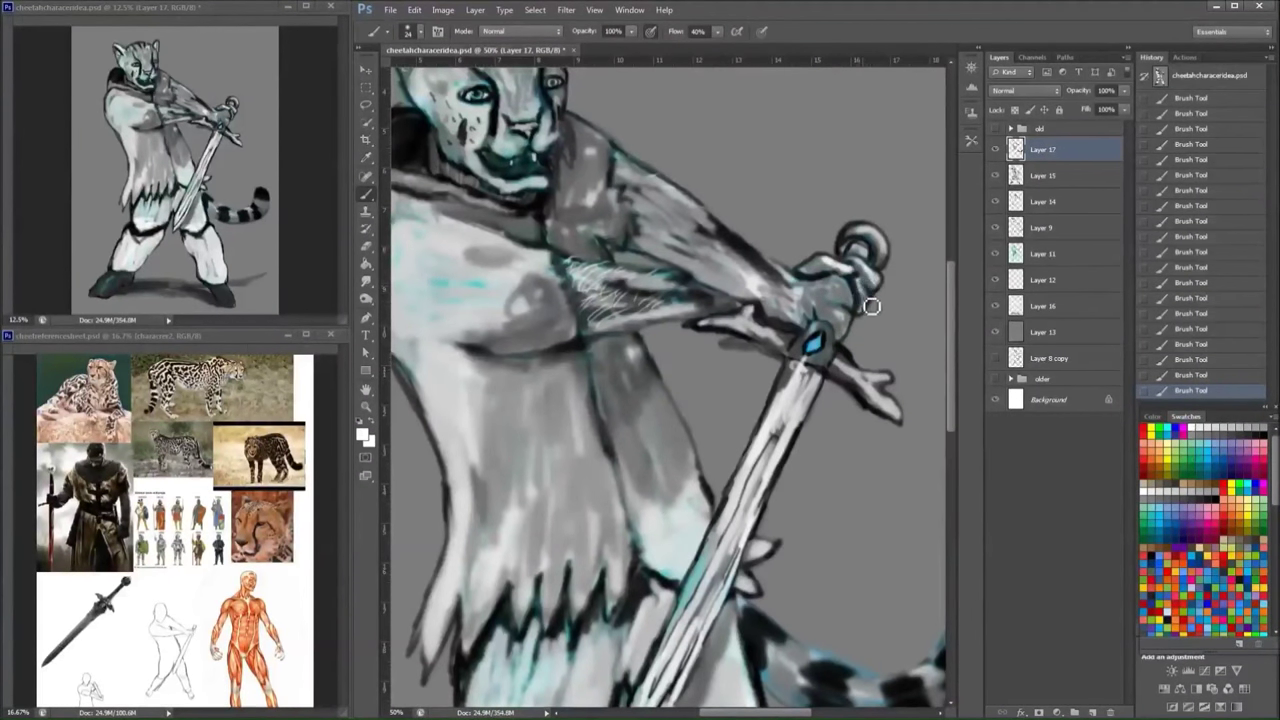
key(x)
mouse_move(643, 286)
mouse_down()
mouse_move(614, 277)
mouse_move(680, 290)
mouse_move(741, 254)
mouse_move(800, 302)
mouse_move(857, 295)
mouse_up()
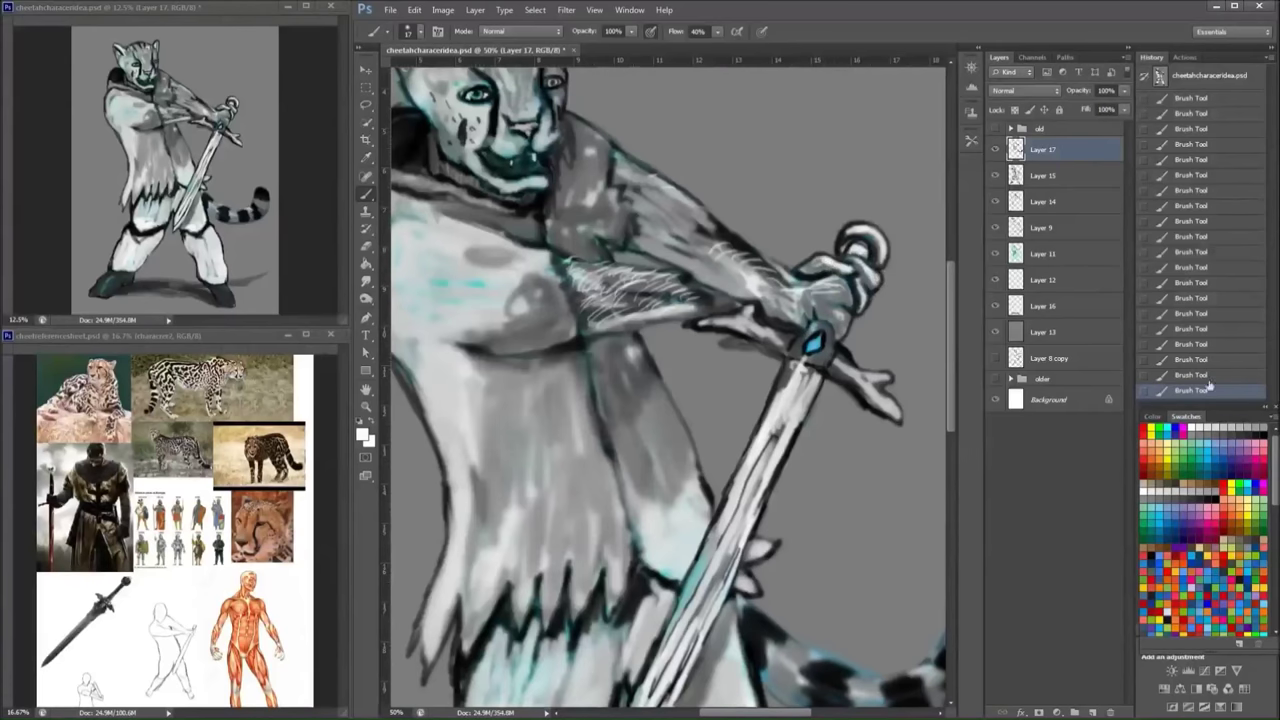
- Repaint the thighs in near-white and fill the shadow beneath the shirt's ragged hem with black
drag(848, 383, 888, 258)
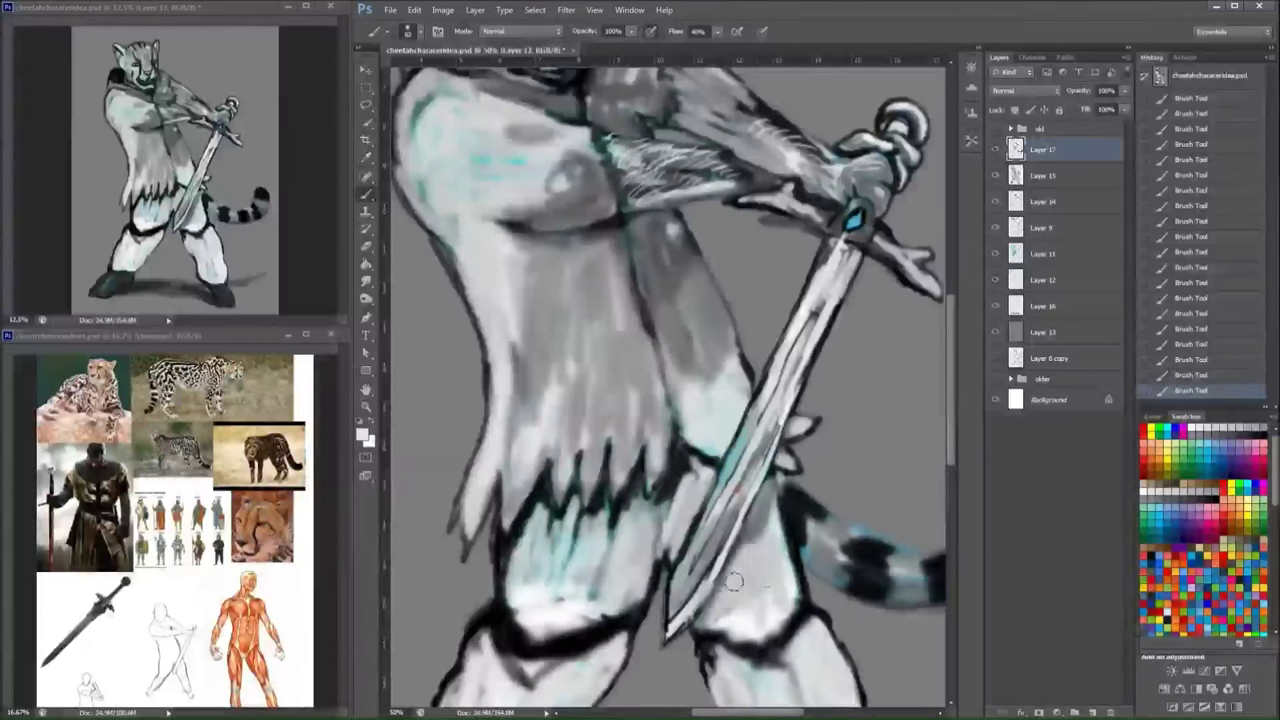
drag(541, 508, 620, 560)
right_click(636, 500)
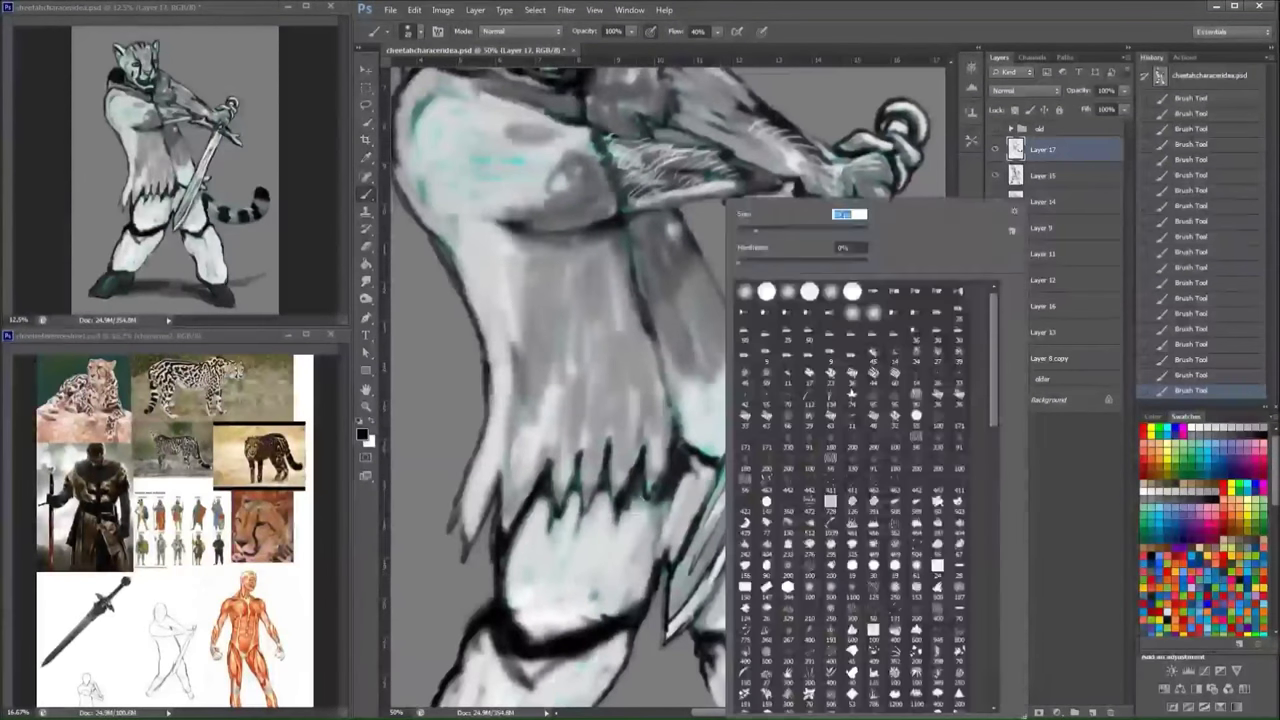
key(Return)
key(x)
mouse_move(600, 470)
mouse_down()
mouse_move(587, 532)
mouse_move(583, 505)
mouse_move(515, 545)
mouse_up()
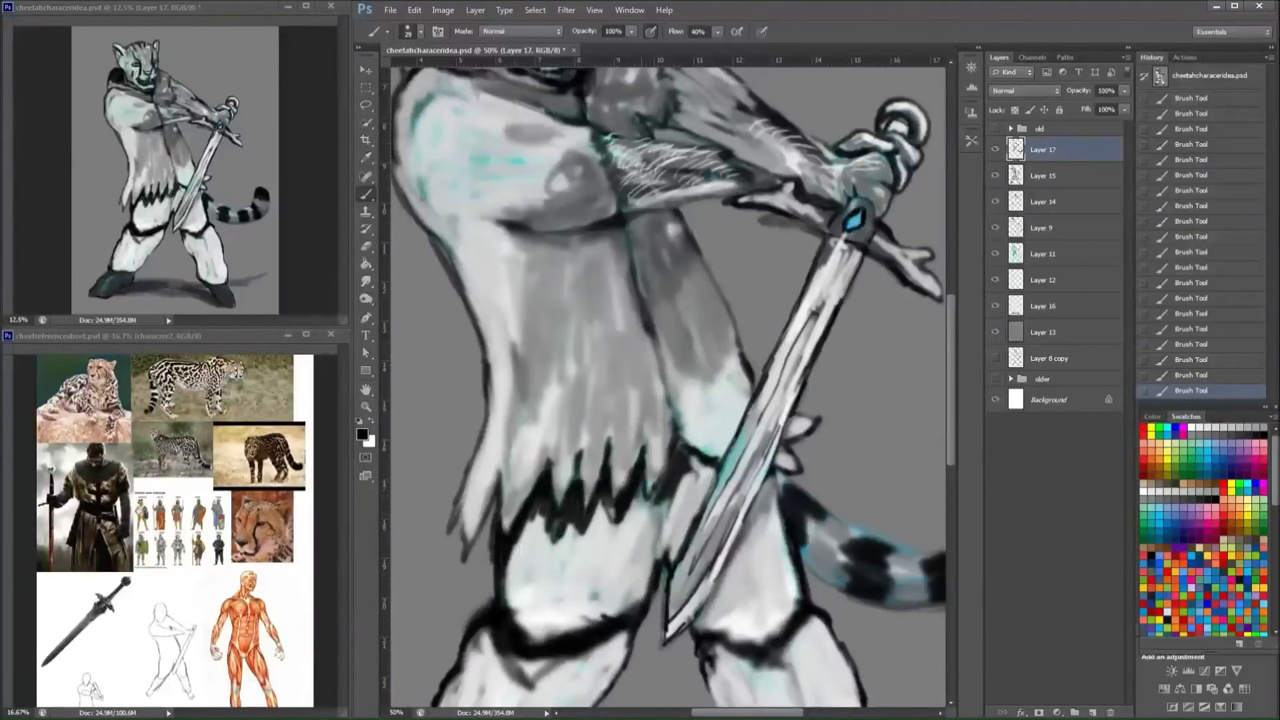
mouse_move(630, 500)
mouse_down()
mouse_move(705, 460)
mouse_move(690, 530)
mouse_move(705, 472)
mouse_move(778, 525)
mouse_up()
- Shade the inner sides of both lower legs with dark grey and blend it into the light shins with mid grey
scroll(703, 472, down, 3)
drag(760, 470, 790, 545)
right_click(795, 500)
key(Return)
drag(715, 455, 790, 600)
mouse_move(790, 530)
mouse_down()
mouse_move(796, 618)
mouse_move(812, 645)
mouse_up()
mouse_move(612, 495)
mouse_down()
mouse_move(604, 468)
mouse_move(525, 590)
mouse_move(535, 584)
mouse_up()
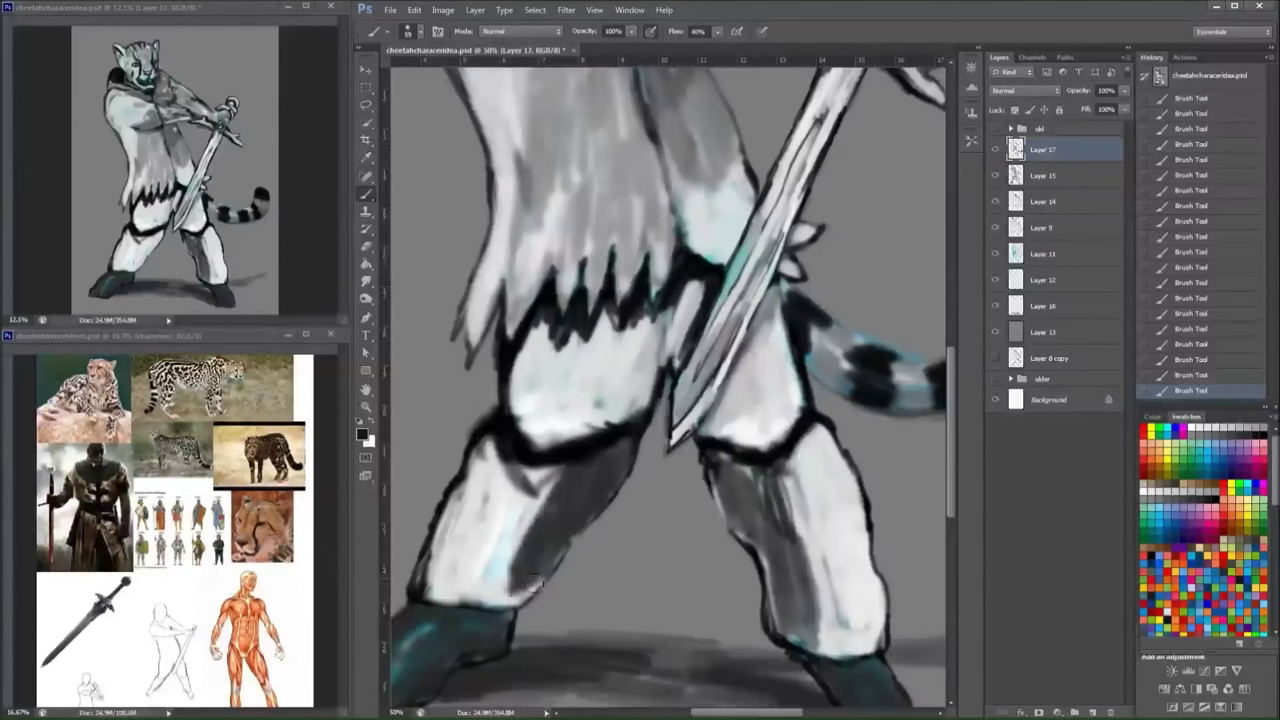
alt+click(790, 520)
mouse_move(765, 465)
mouse_down()
mouse_move(805, 570)
mouse_move(815, 645)
mouse_up()
mouse_move(595, 450)
mouse_down()
mouse_move(538, 530)
mouse_move(517, 514)
mouse_move(565, 462)
mouse_move(567, 507)
mouse_up()
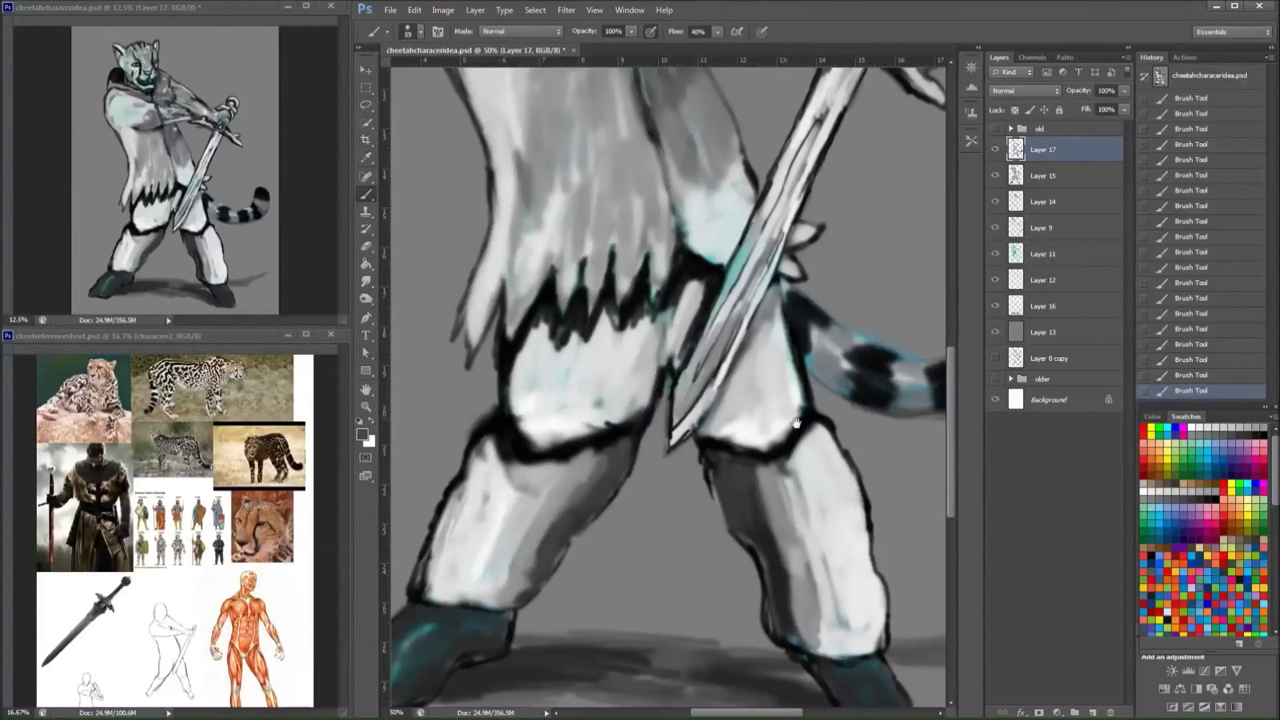
- Shade the inner thighs and the shirt's folds below the forearm with dark grey
mouse_move(545, 395)
mouse_down()
mouse_move(640, 420)
mouse_move(745, 375)
mouse_up()
drag(696, 93, 741, 253)
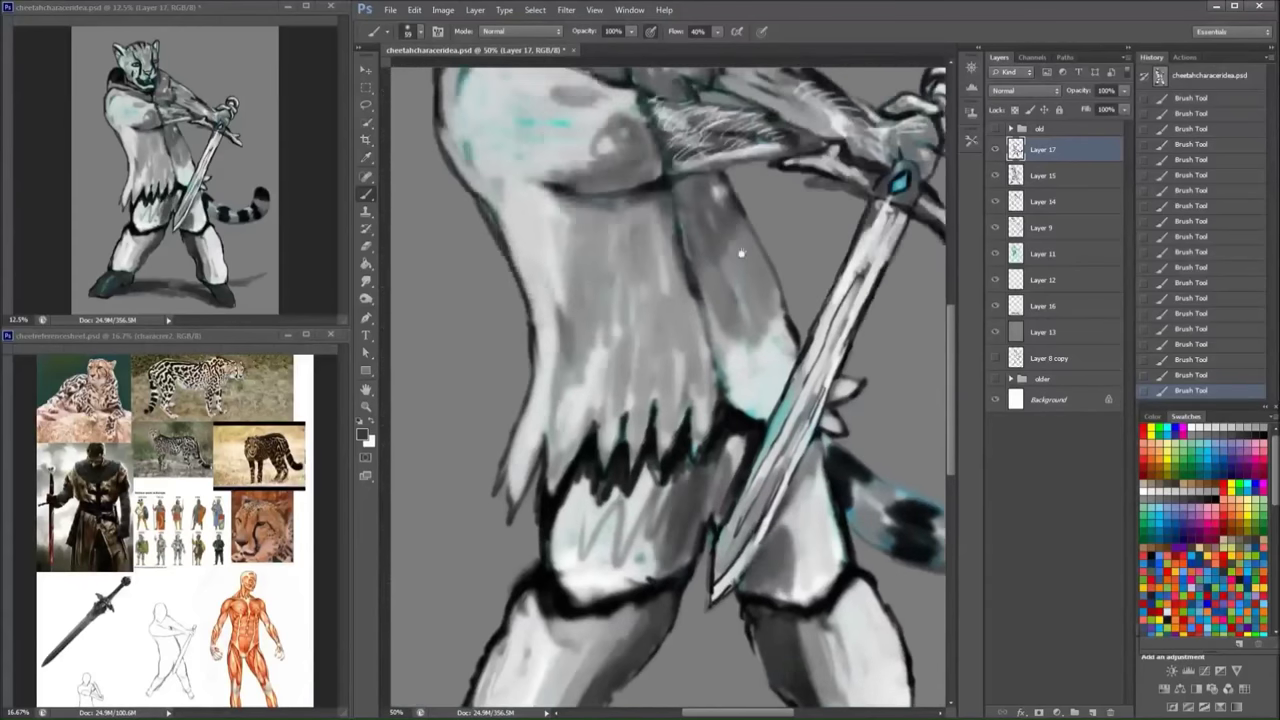
scroll(814, 137, up, 5)
drag(650, 150, 585, 184)
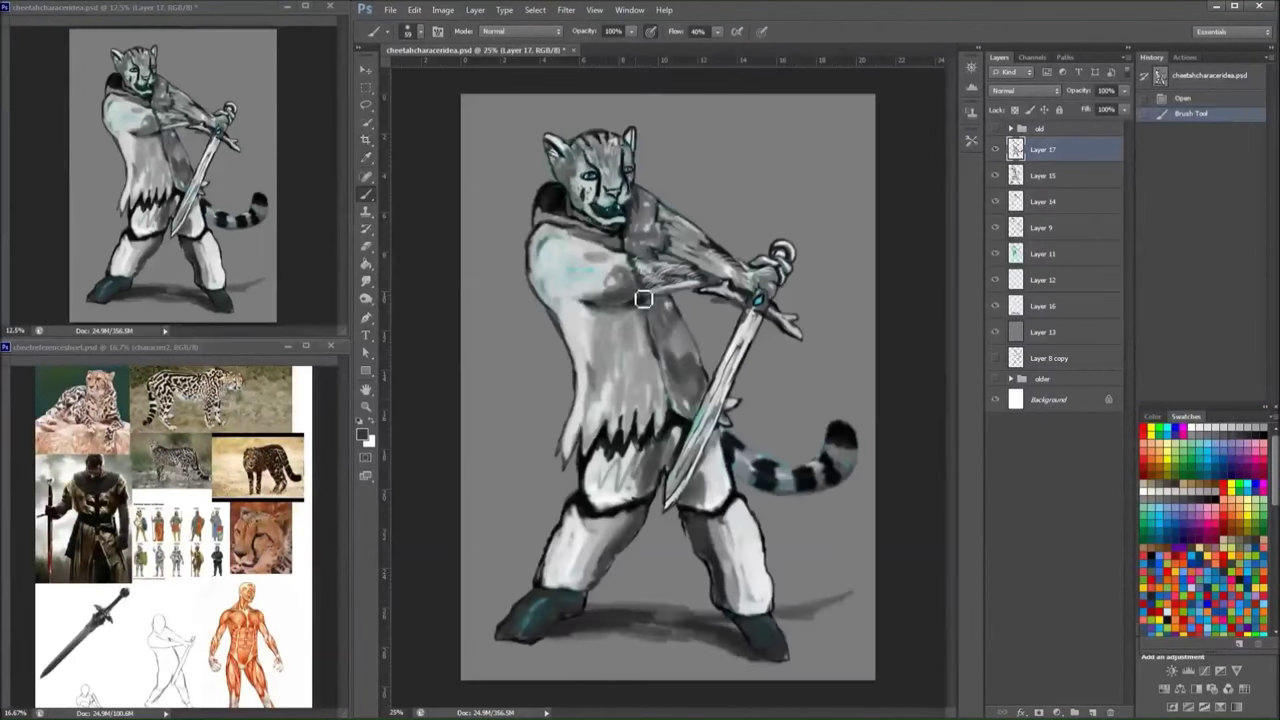
drag(636, 292, 652, 306)
mouse_move(680, 390)
mouse_down()
mouse_move(702, 412)
mouse_move(670, 490)
mouse_up()
- Repaint the sword blade in white and light grey to cover its turquoise tint
drag(718, 390, 680, 470)
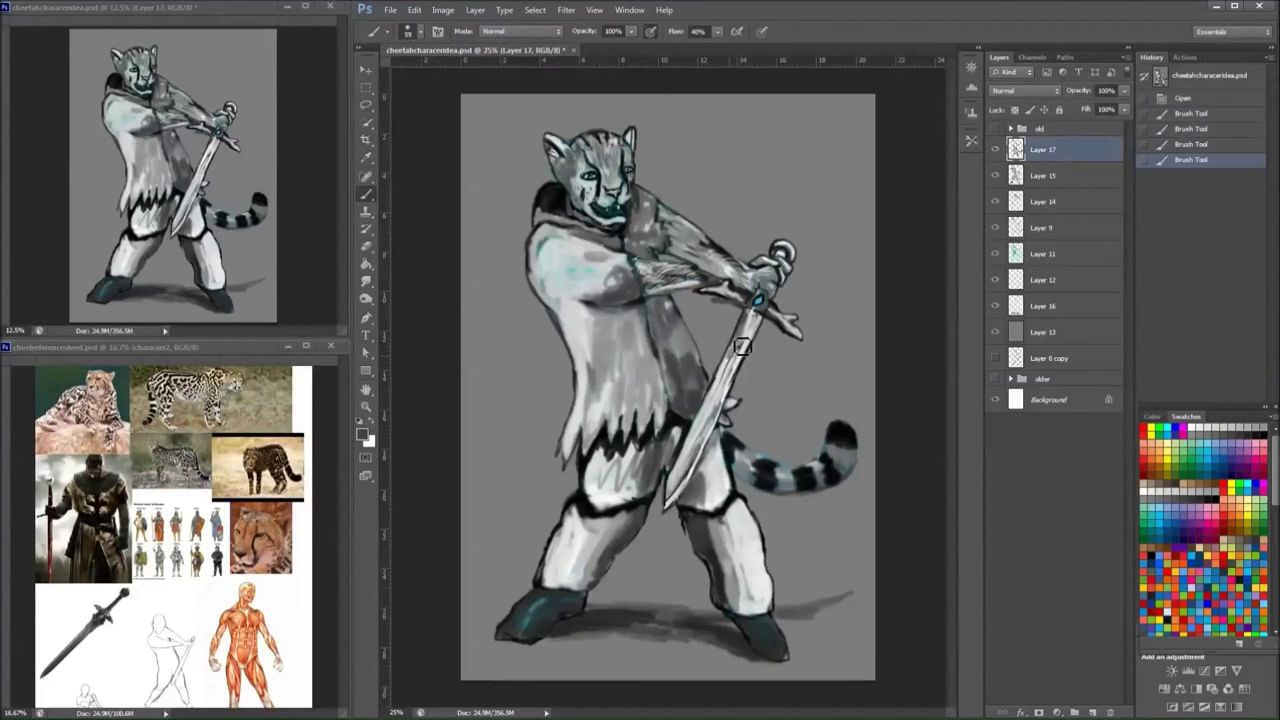
drag(755, 312, 715, 384)
drag(745, 315, 722, 372)
drag(744, 318, 708, 410)
drag(742, 320, 712, 400)
drag(682, 464, 666, 496)
- Draw dark groove lines along the sword blade with a smaller brush and brighten its edges
right_click(778, 285)
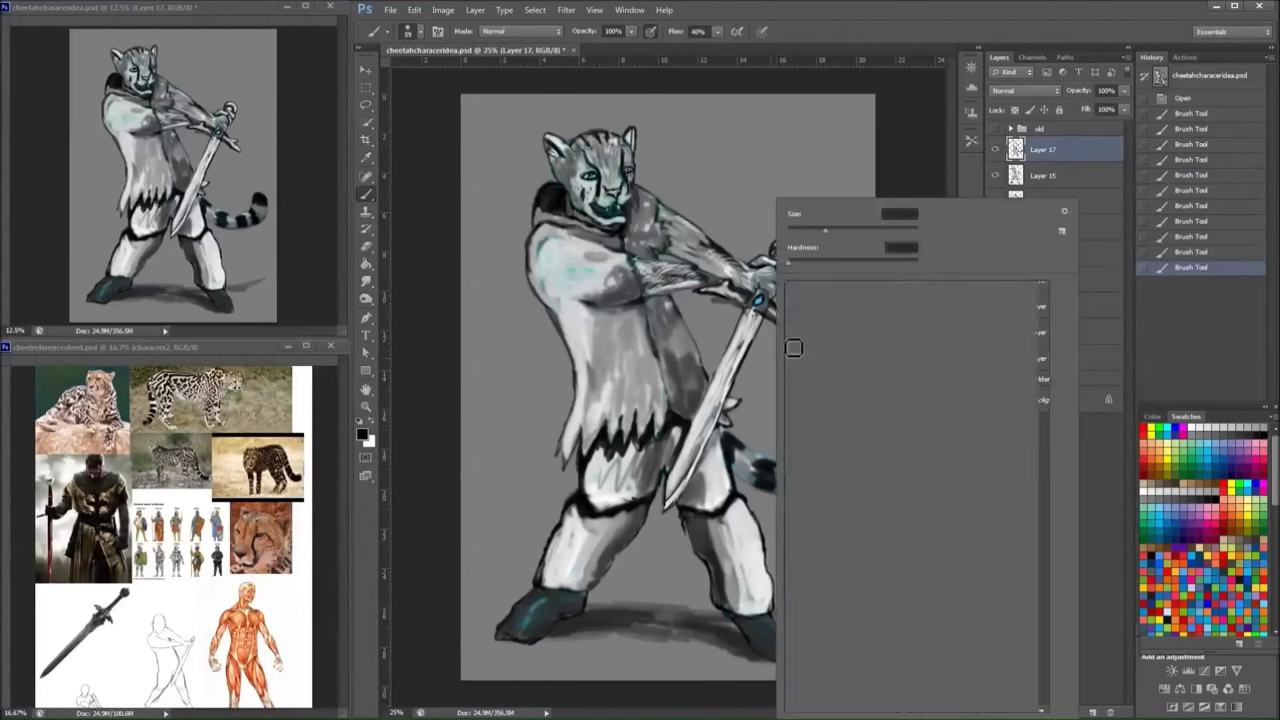
double_click(796, 290)
drag(755, 315, 710, 438)
mouse_move(730, 405)
mouse_down()
mouse_move(670, 488)
mouse_move(674, 504)
mouse_up()
drag(700, 438, 686, 500)
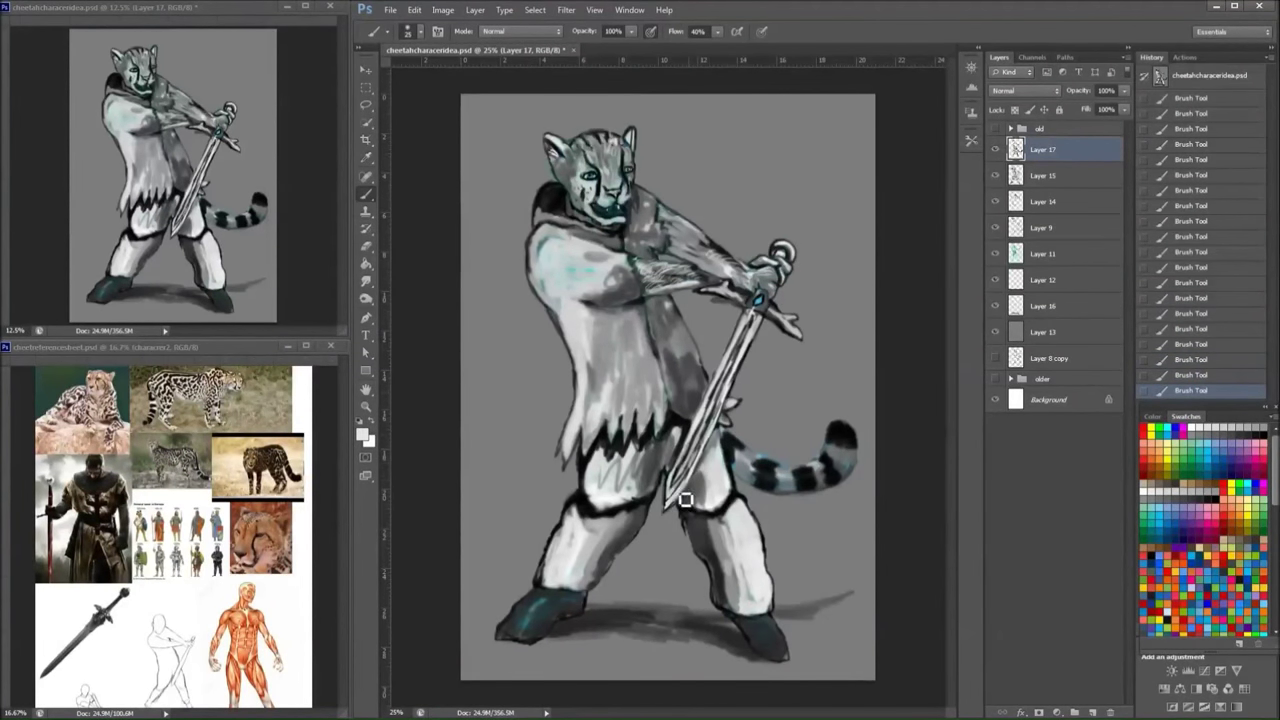
- Lighten the shirt, near sleeve and far shoulder with near-white strokes and cover the turquoise boots in light grey
drag(655, 368, 598, 429)
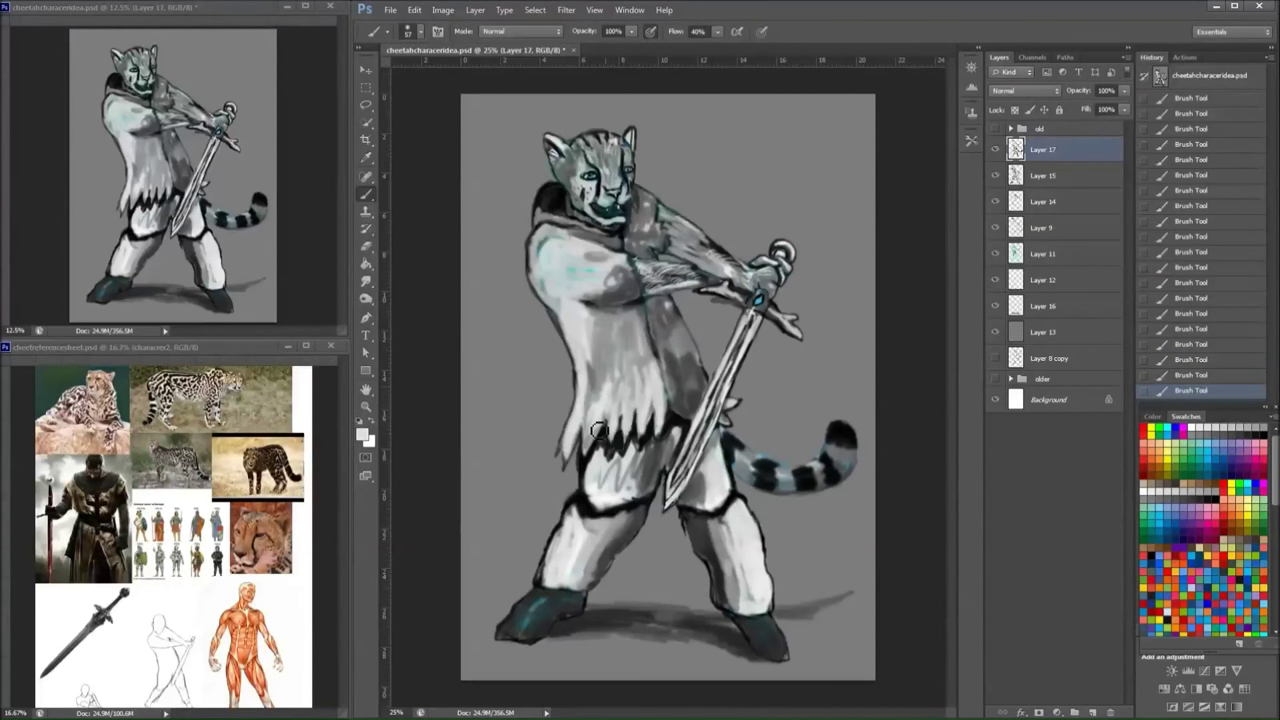
mouse_move(610, 330)
mouse_down()
mouse_move(549, 289)
mouse_move(546, 250)
mouse_up()
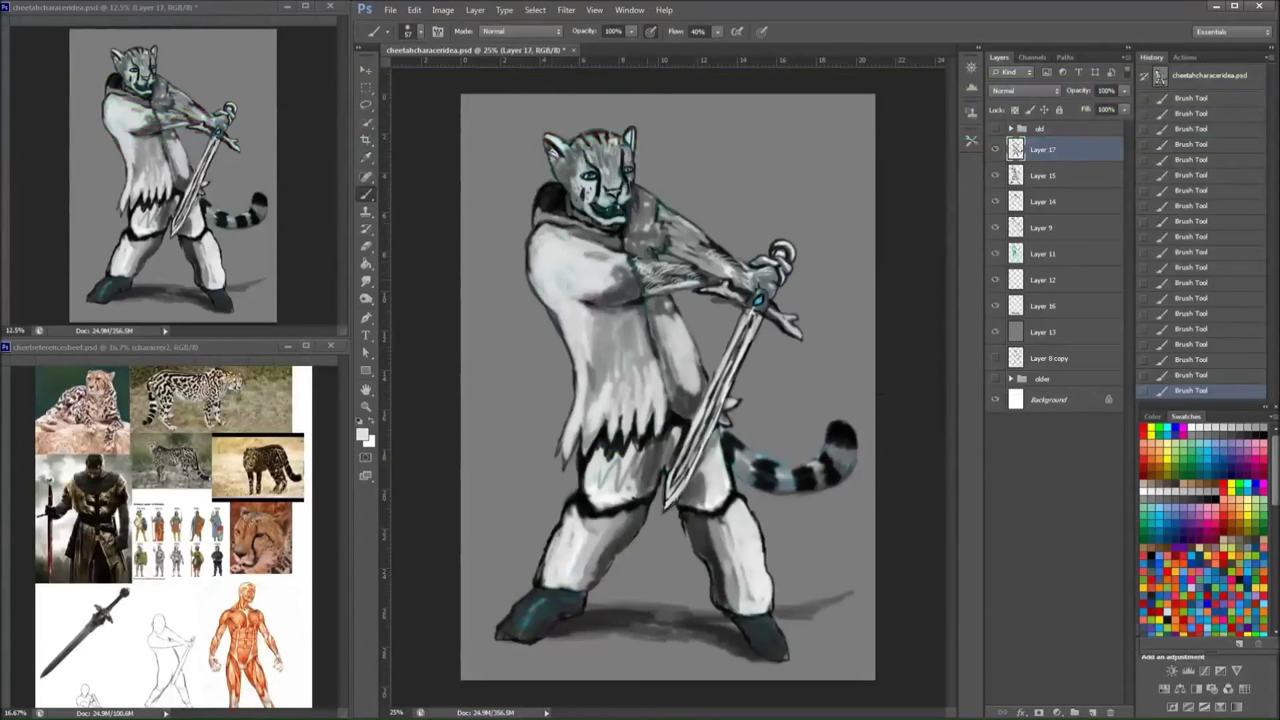
drag(648, 245, 651, 248)
drag(520, 605, 545, 630)
mouse_move(755, 632)
mouse_down()
mouse_move(790, 640)
mouse_move(790, 655)
mouse_up()
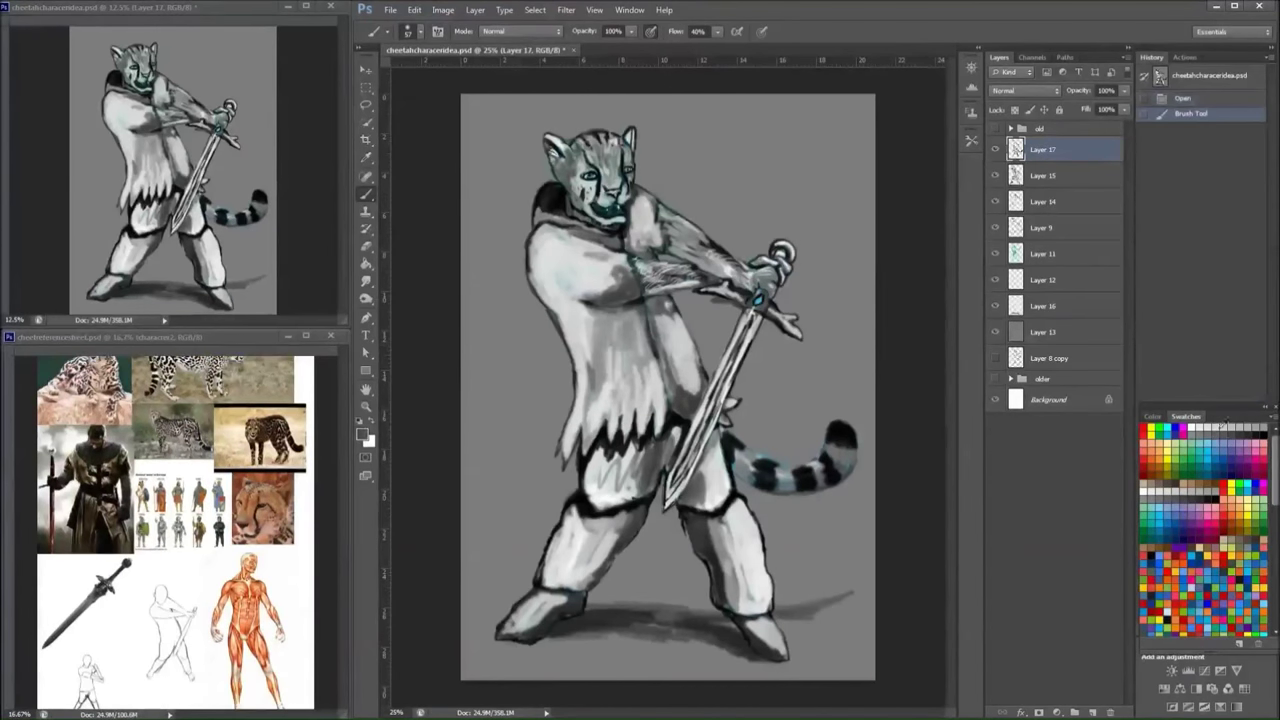
- Shade the shirt's lower folds, inner thighs and near calf with mid grey, then relight the near thigh
drag(590, 350, 638, 510)
drag(638, 510, 630, 500)
drag(690, 465, 708, 512)
mouse_move(628, 518)
mouse_down()
mouse_move(585, 593)
mouse_move(600, 560)
mouse_up()
mouse_move(630, 460)
mouse_down()
mouse_move(625, 480)
mouse_move(596, 491)
mouse_up()
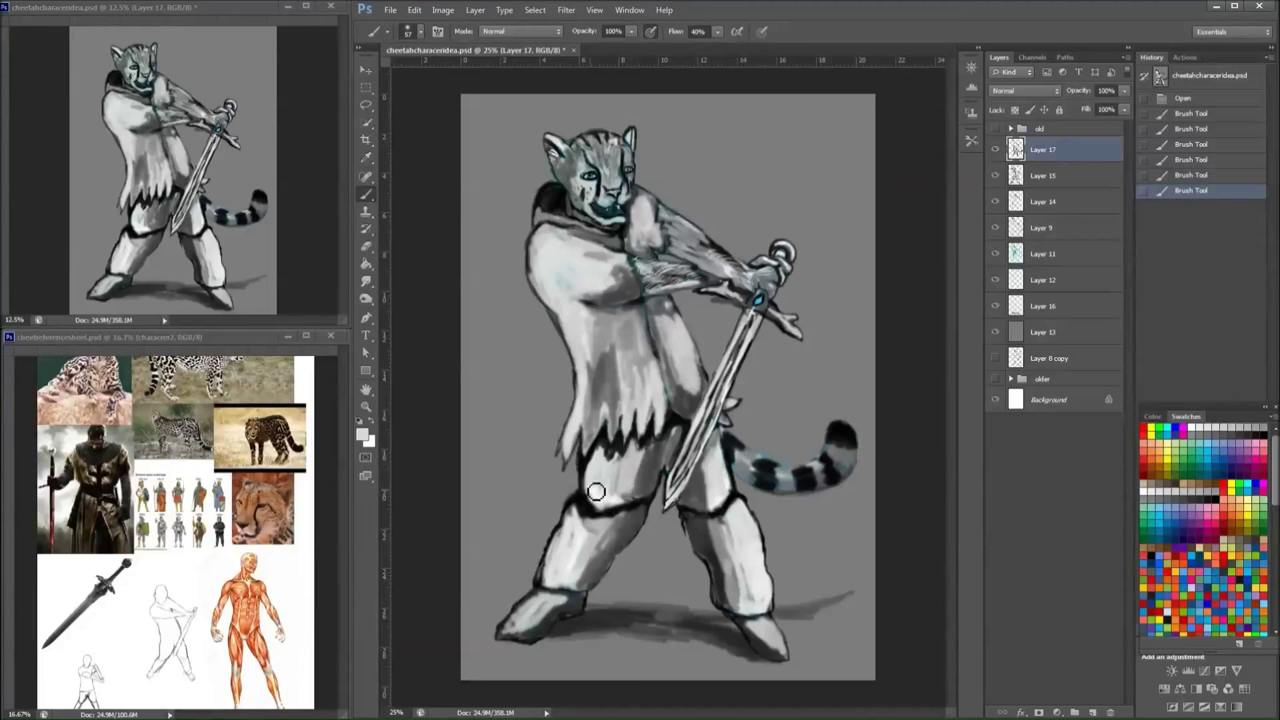
- Smooth the shirt's chest and near sleeve with near-white strokes over the grey folds
mouse_move(640, 310)
mouse_down()
mouse_move(600, 330)
mouse_move(605, 430)
mouse_move(600, 350)
mouse_up()
mouse_move(620, 305)
mouse_down()
mouse_move(616, 261)
mouse_move(572, 280)
mouse_move(612, 238)
mouse_move(575, 228)
mouse_up()
drag(580, 230, 570, 228)
- Touch up the forehead, eye area and neck with a small brush, alternating black and light grey
right_click(636, 230)
click(600, 150)
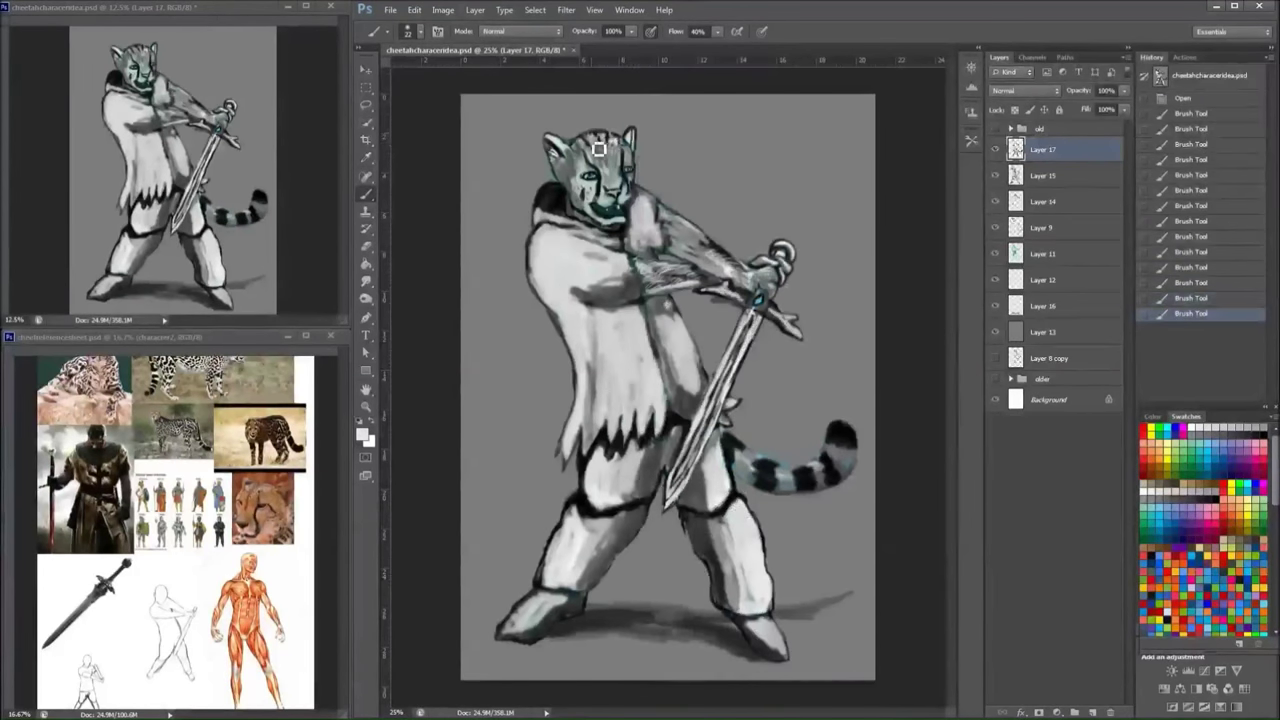
key(x)
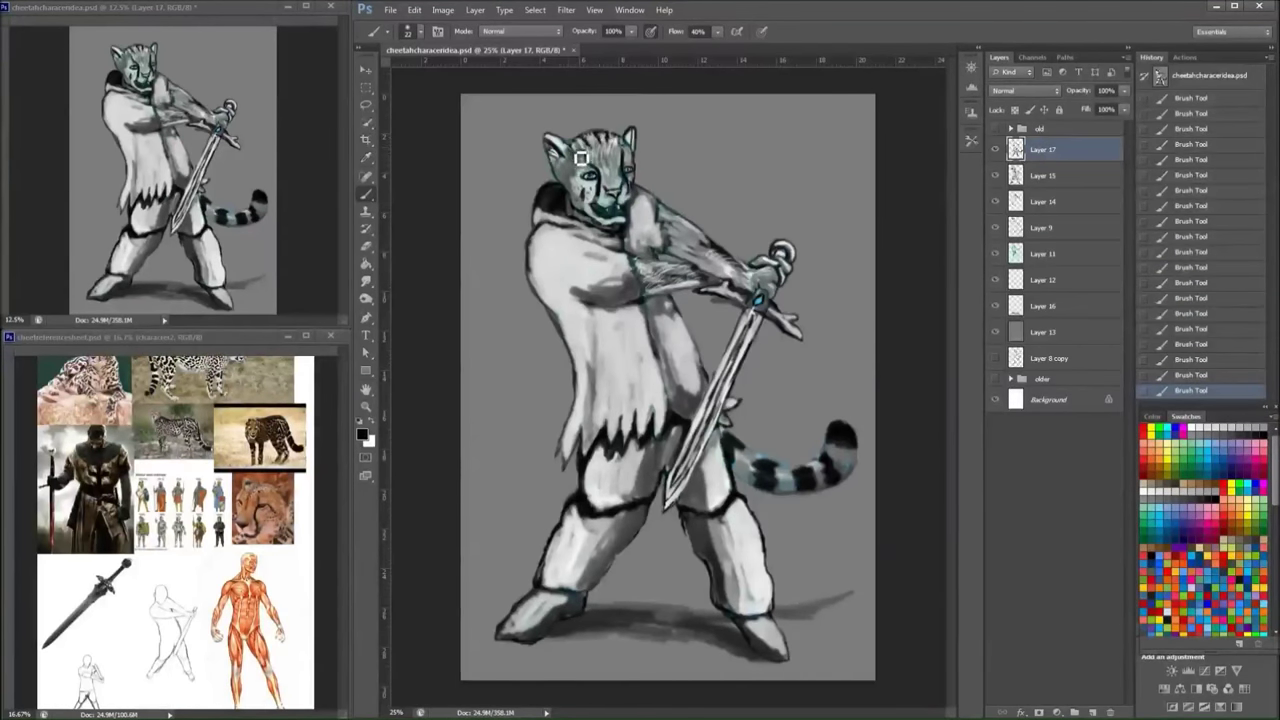
key(x)
right_click(649, 198)
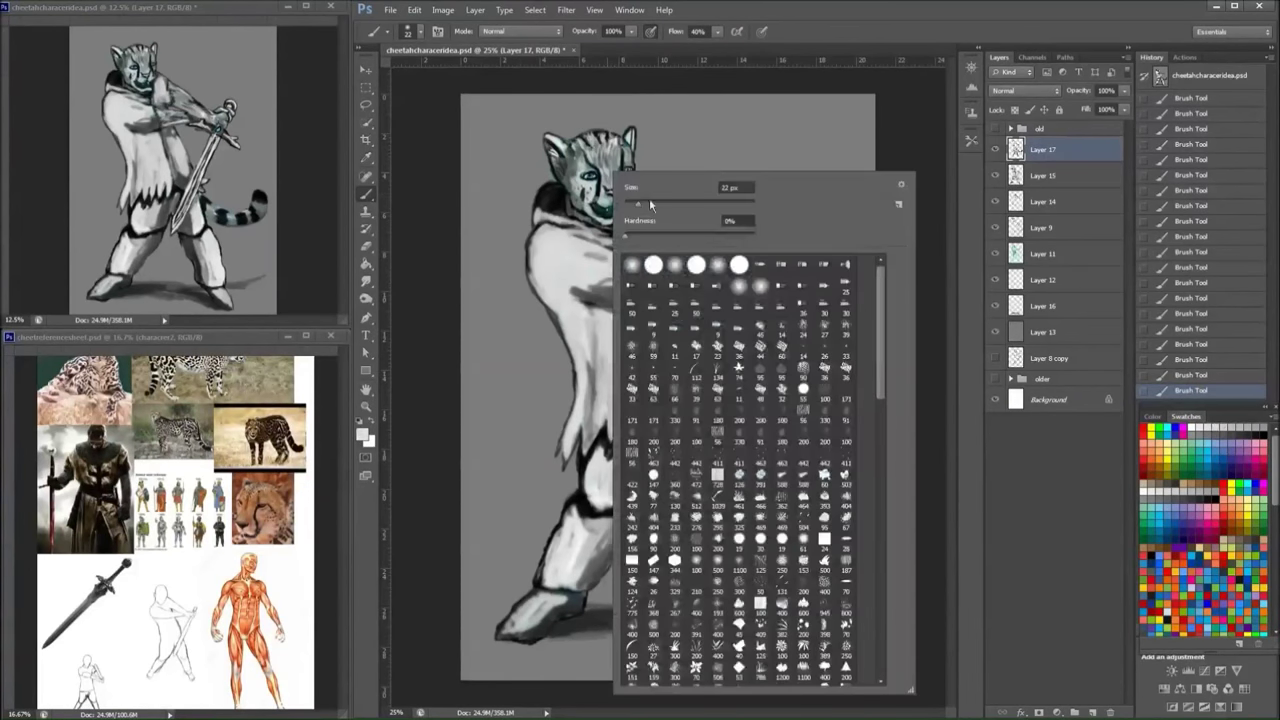
click(649, 198)
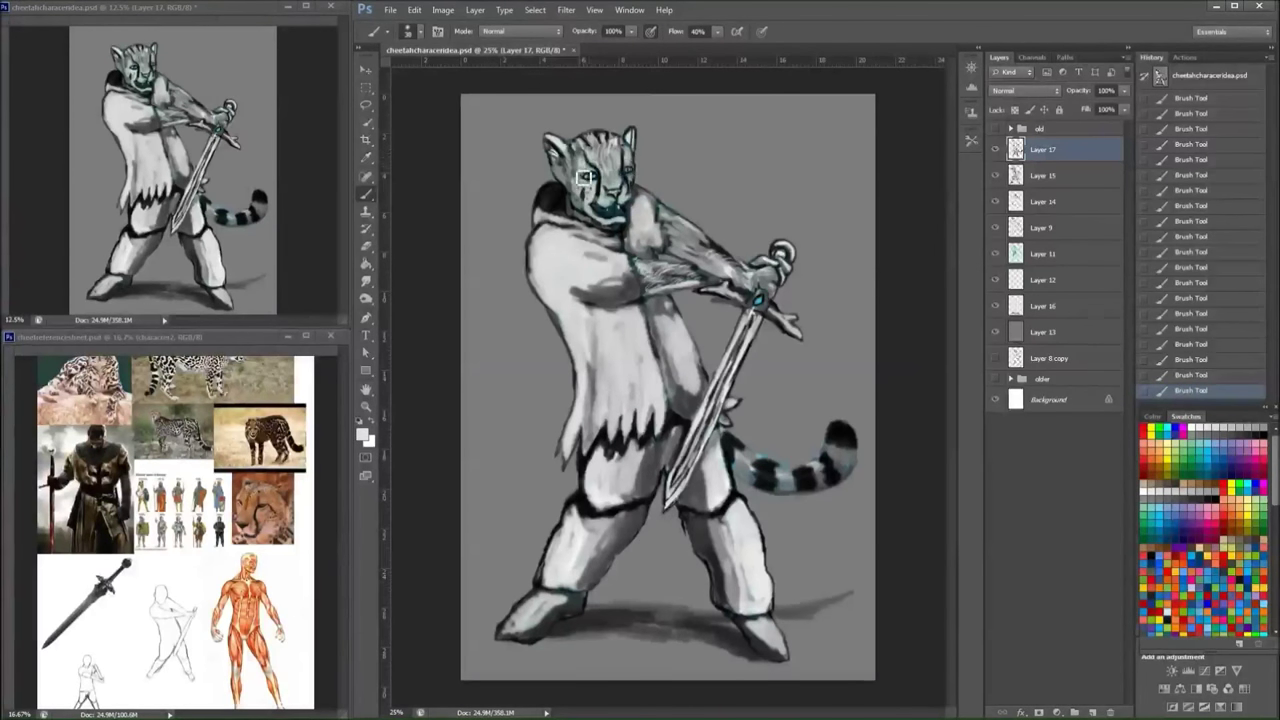
drag(585, 225, 580, 210)
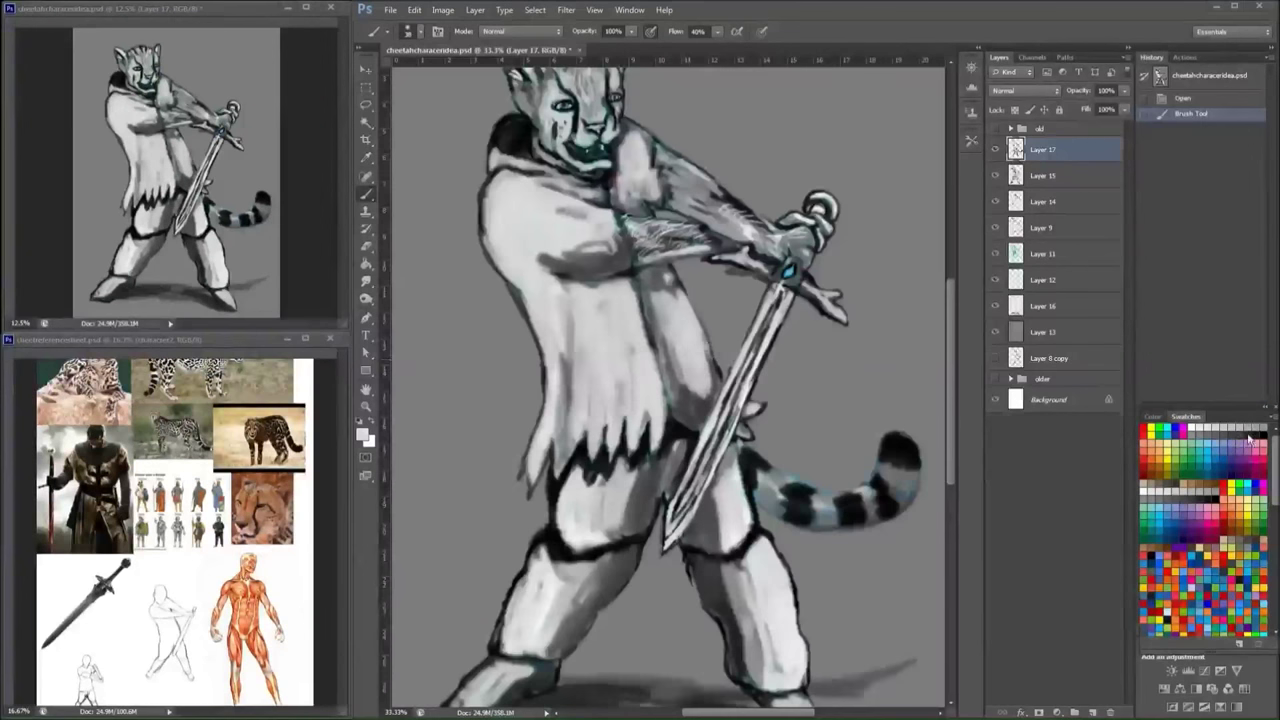
- Shade the shirt's far side panel in dark grey
mouse_move(700, 340)
mouse_down()
mouse_move(690, 318)
mouse_move(712, 385)
mouse_move(685, 345)
mouse_up()
scroll(748, 255, up, 2)
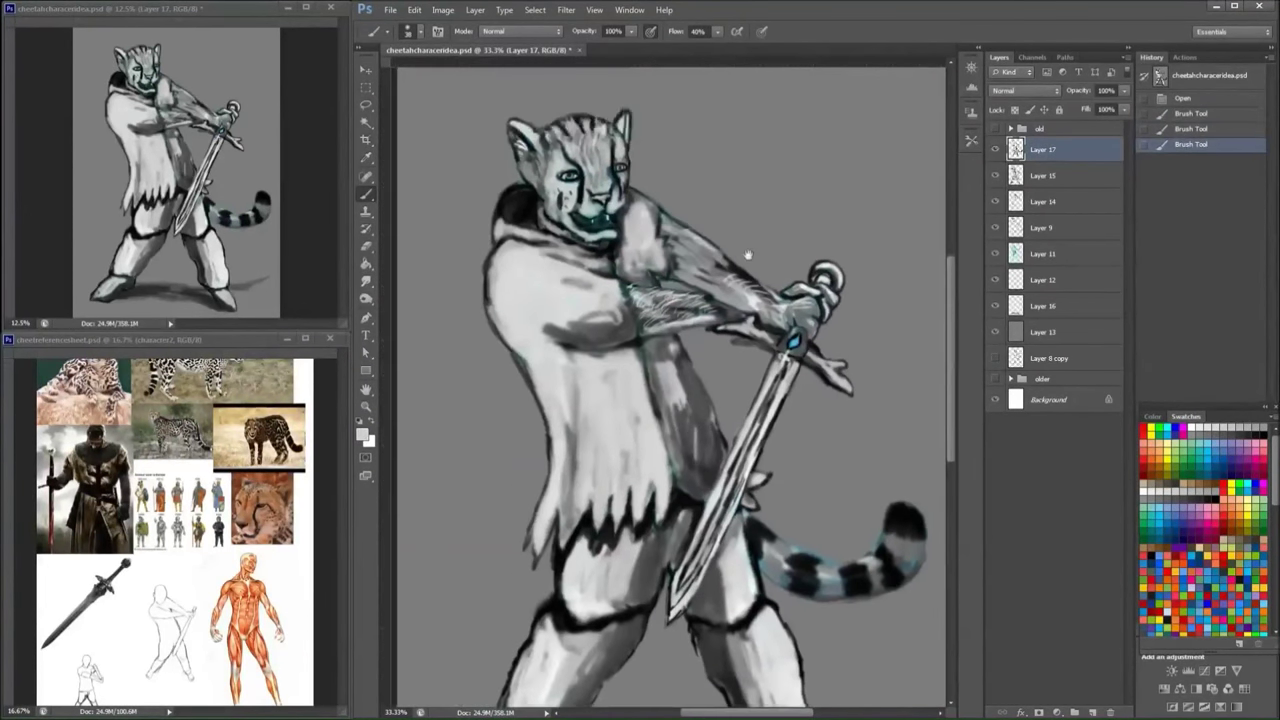
- Darken the near forearm with black and cover it with fine white fur strokes using a small brush
key(d)
scroll(663, 300, up, 1)
right_click(662, 196)
key(Return)
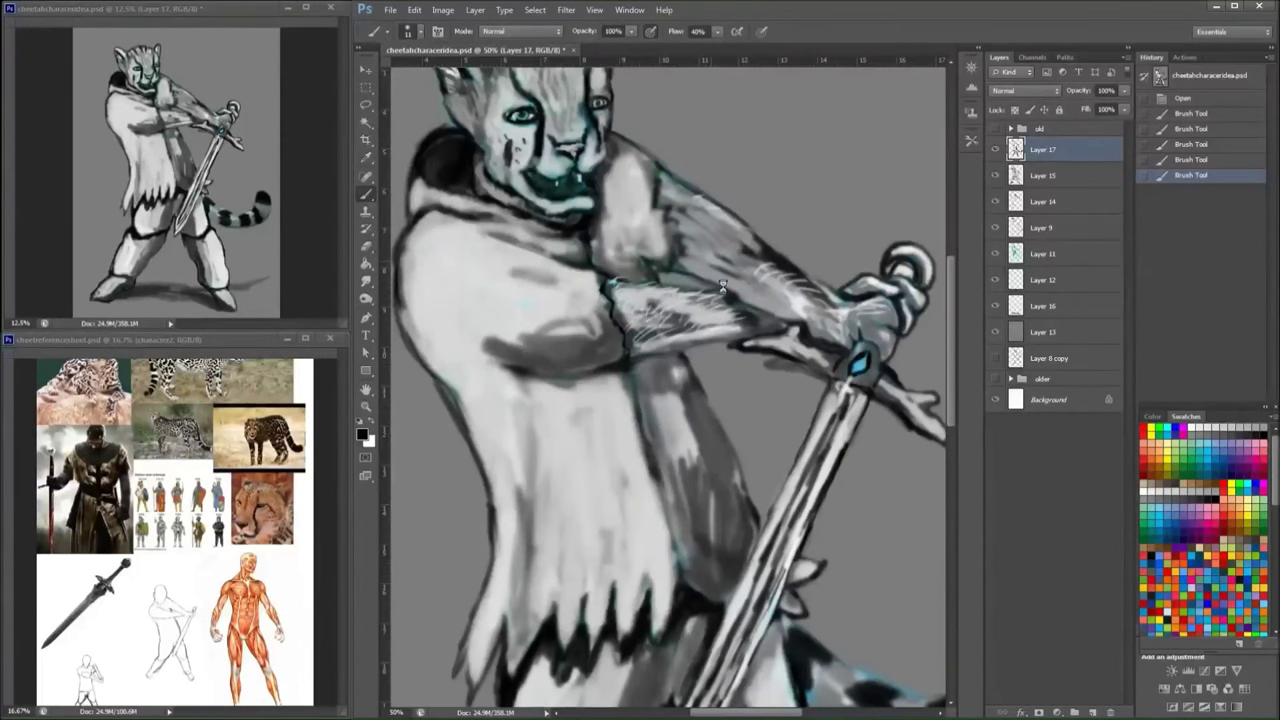
drag(722, 286, 612, 292)
mouse_move(640, 340)
mouse_down()
mouse_move(730, 320)
mouse_move(640, 300)
mouse_move(700, 330)
mouse_up()
key(x)
right_click(672, 196)
key(Return)
mouse_move(640, 292)
mouse_down()
mouse_move(663, 323)
mouse_move(686, 297)
mouse_move(700, 315)
mouse_move(653, 330)
mouse_move(710, 342)
mouse_up()
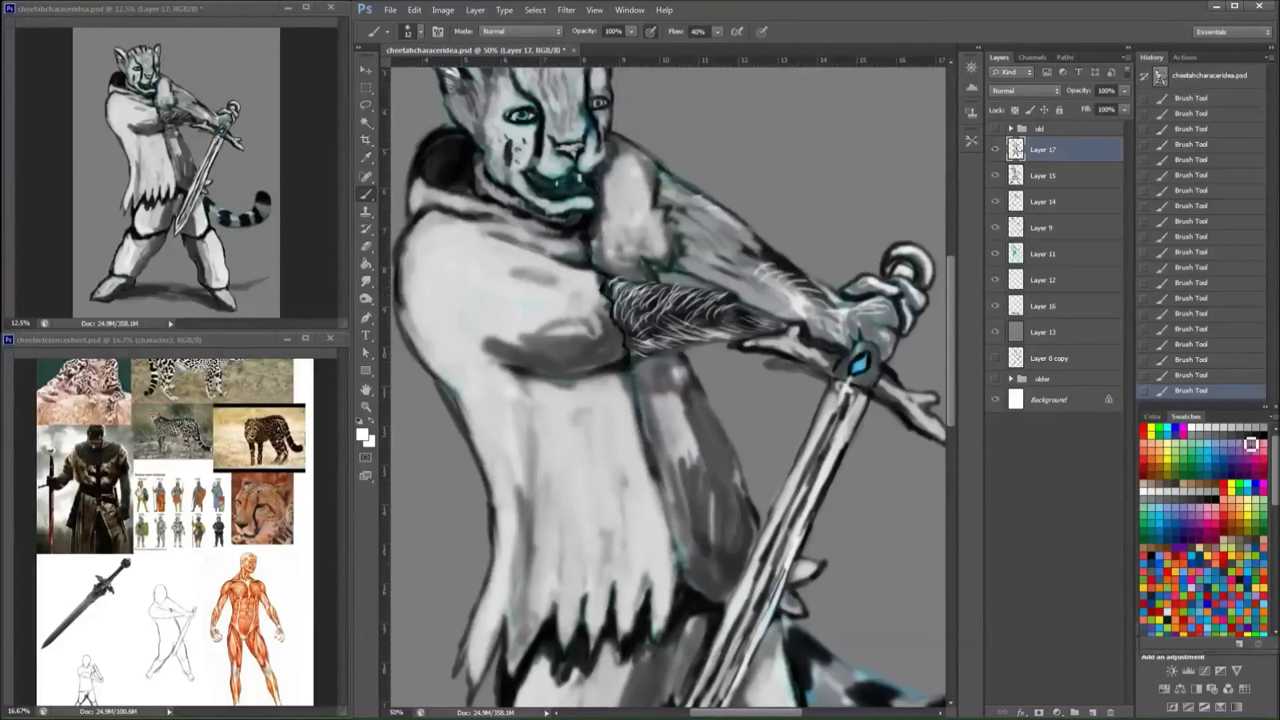
- Repaint the far arm in dark grey and brighten the far shoulder and near sleeve's upper fold with white
click(1250, 444)
right_click(760, 196)
mouse_move(855, 350)
mouse_down()
mouse_move(688, 250)
mouse_move(680, 260)
mouse_up()
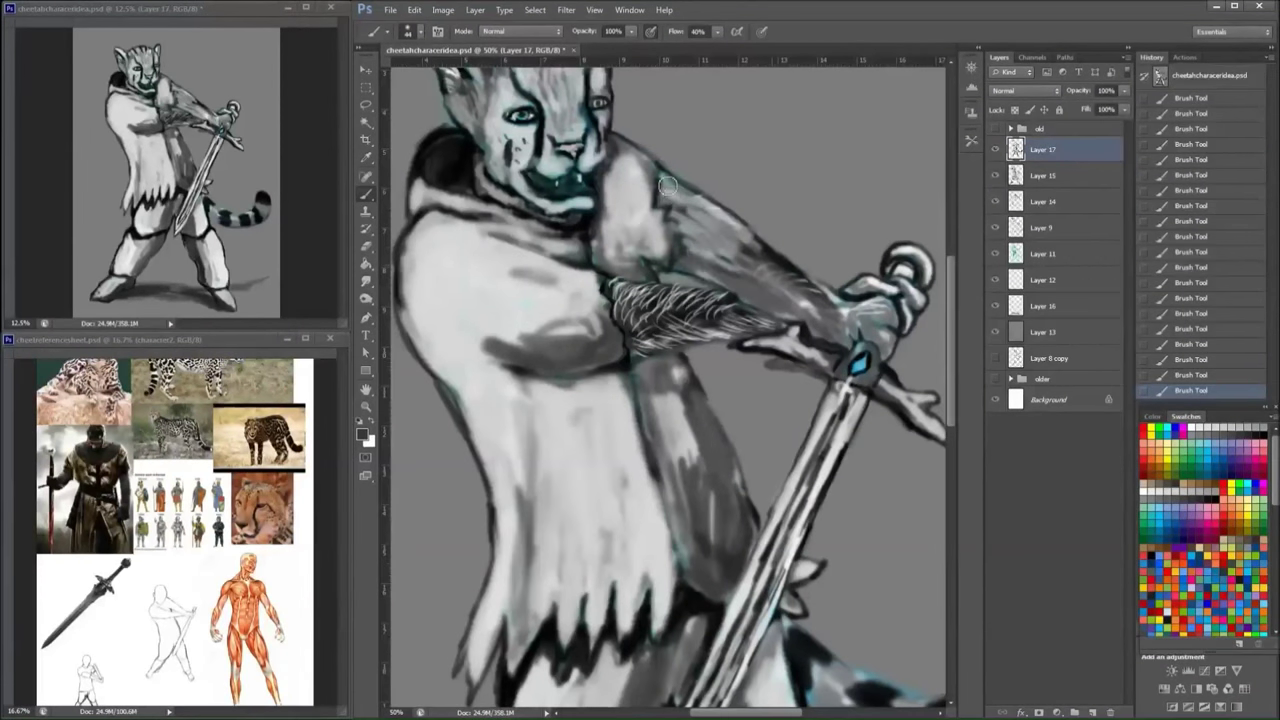
mouse_move(667, 185)
mouse_down()
mouse_move(625, 155)
mouse_move(608, 186)
mouse_move(655, 217)
mouse_move(516, 257)
mouse_move(549, 270)
mouse_up()
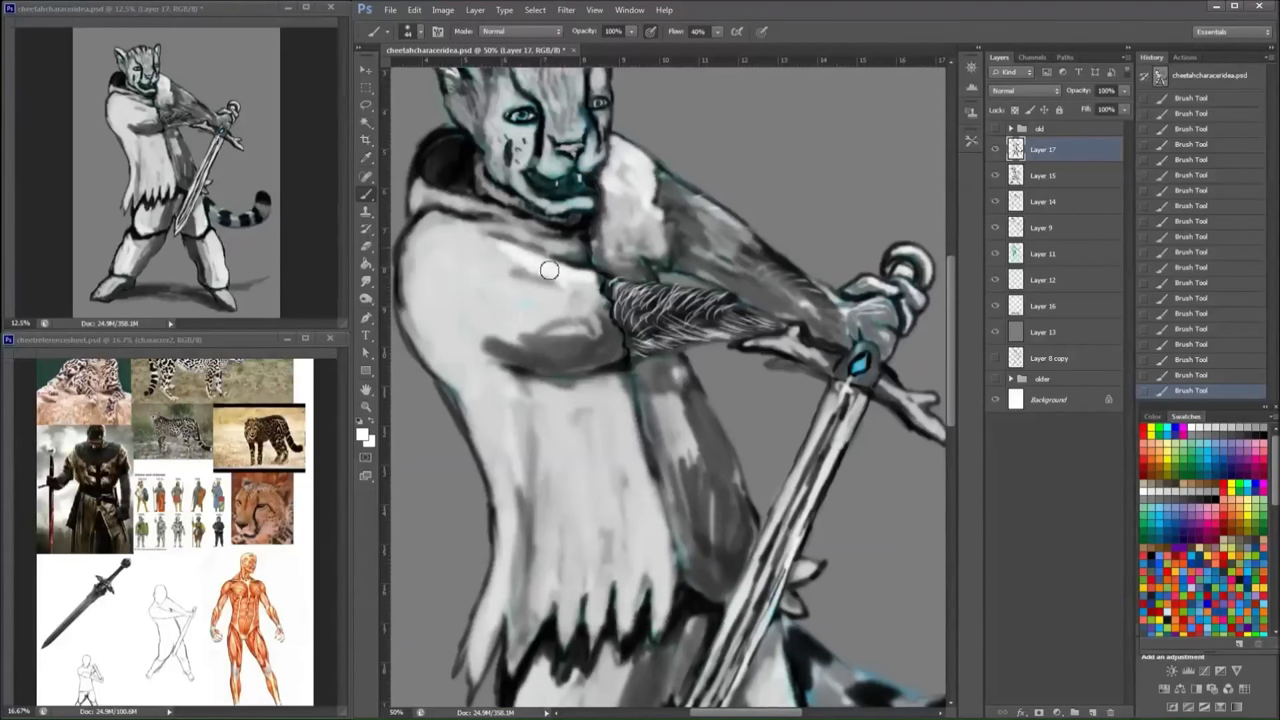
drag(774, 262, 716, 302)
- Add short light fur strokes along the far arm and shade the hands gripping the sword
click(1197, 429)
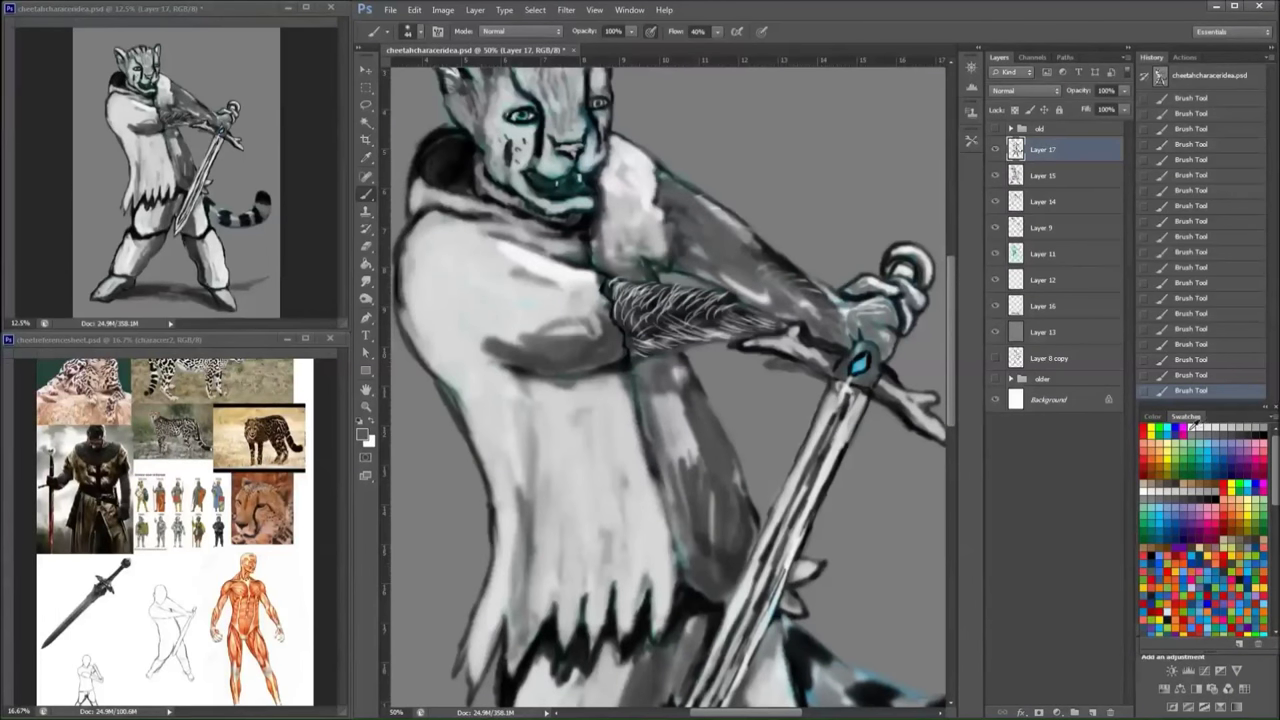
mouse_move(700, 215)
mouse_down()
mouse_move(780, 290)
mouse_move(820, 310)
mouse_move(880, 310)
mouse_up()
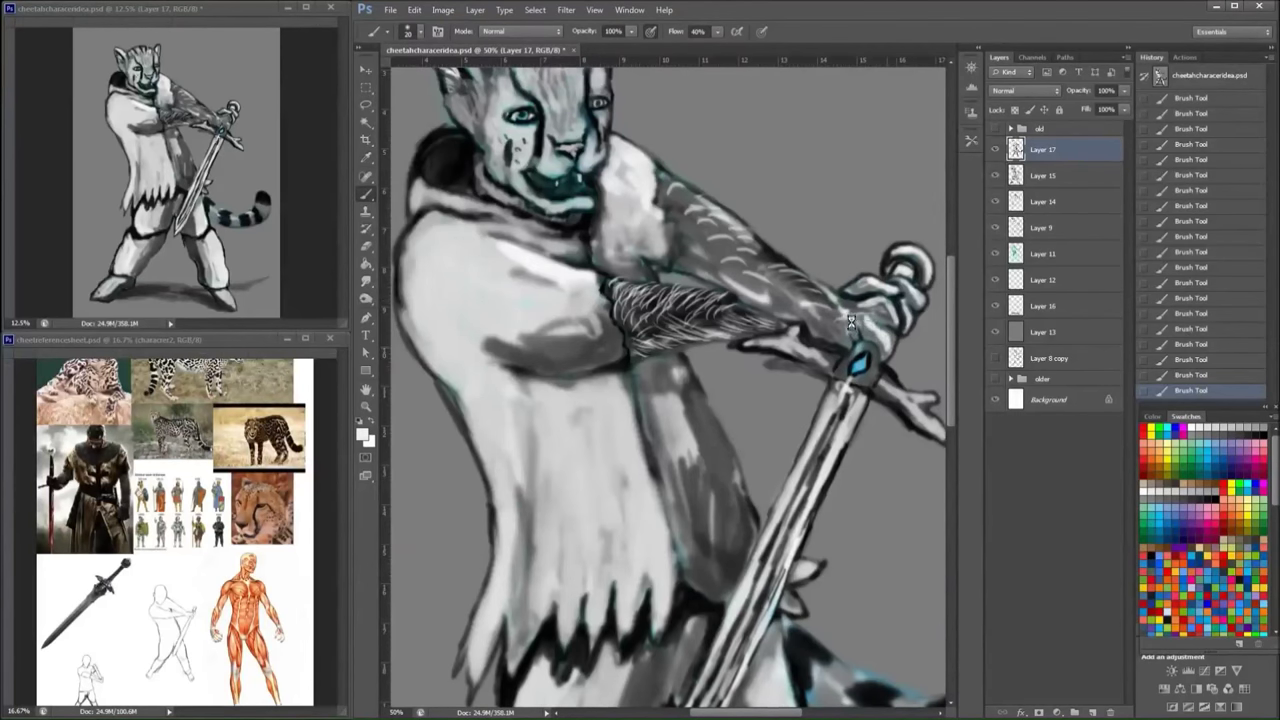
drag(856, 331, 787, 363)
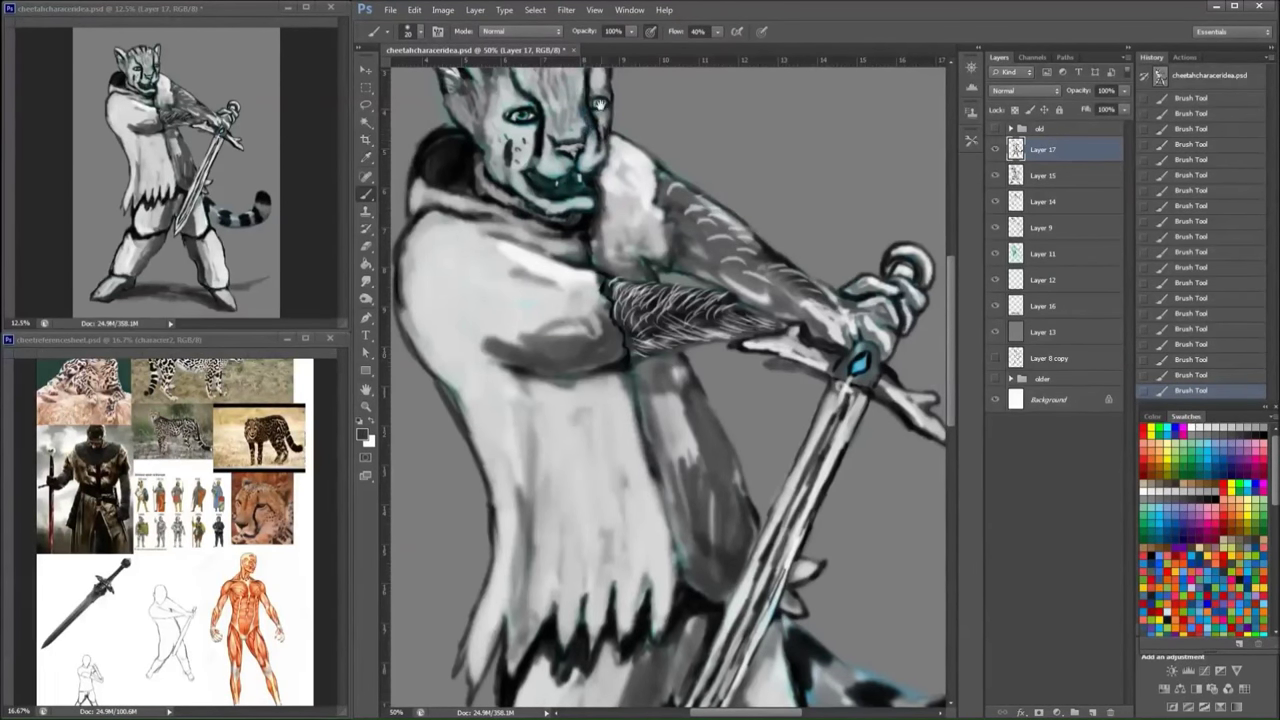
- Darken the facial markings and lay a mid-grey base over the forehead
mouse_move(533, 142)
mouse_down()
mouse_move(541, 186)
mouse_move(470, 166)
mouse_move(473, 98)
mouse_move(505, 107)
mouse_move(522, 93)
mouse_move(600, 145)
mouse_move(570, 225)
mouse_move(606, 103)
mouse_up()
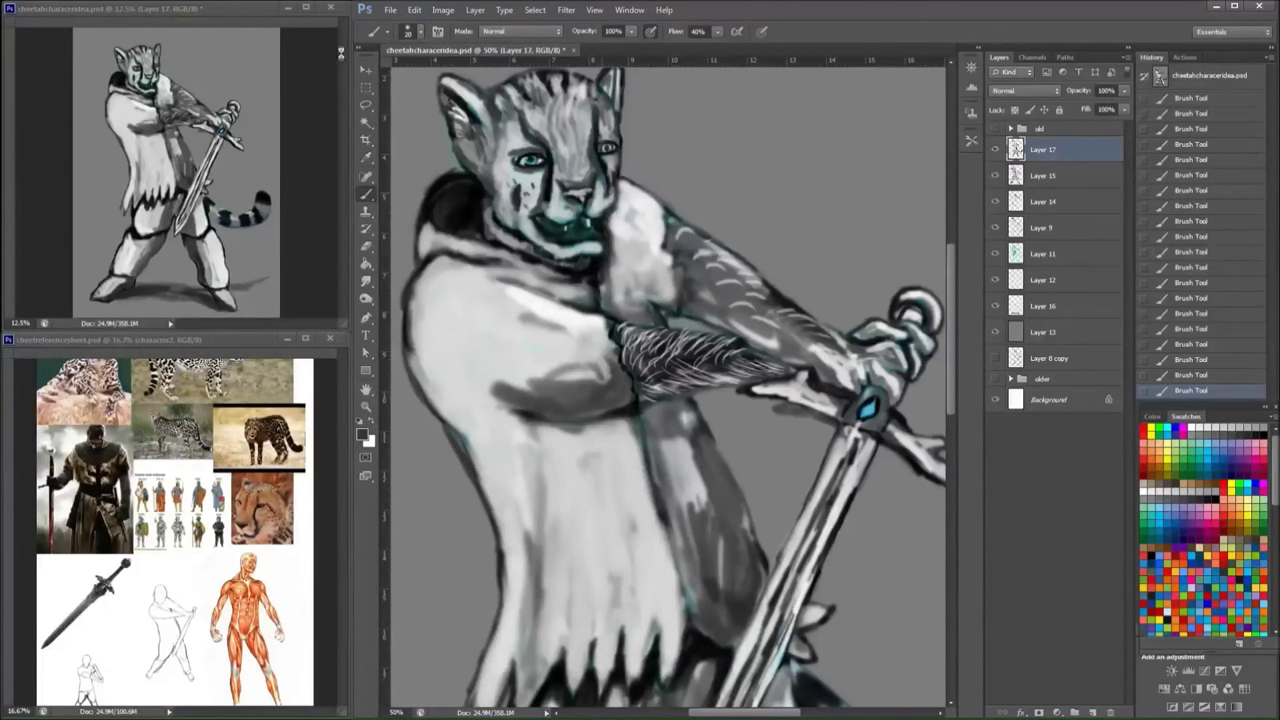
right_click(706, 195)
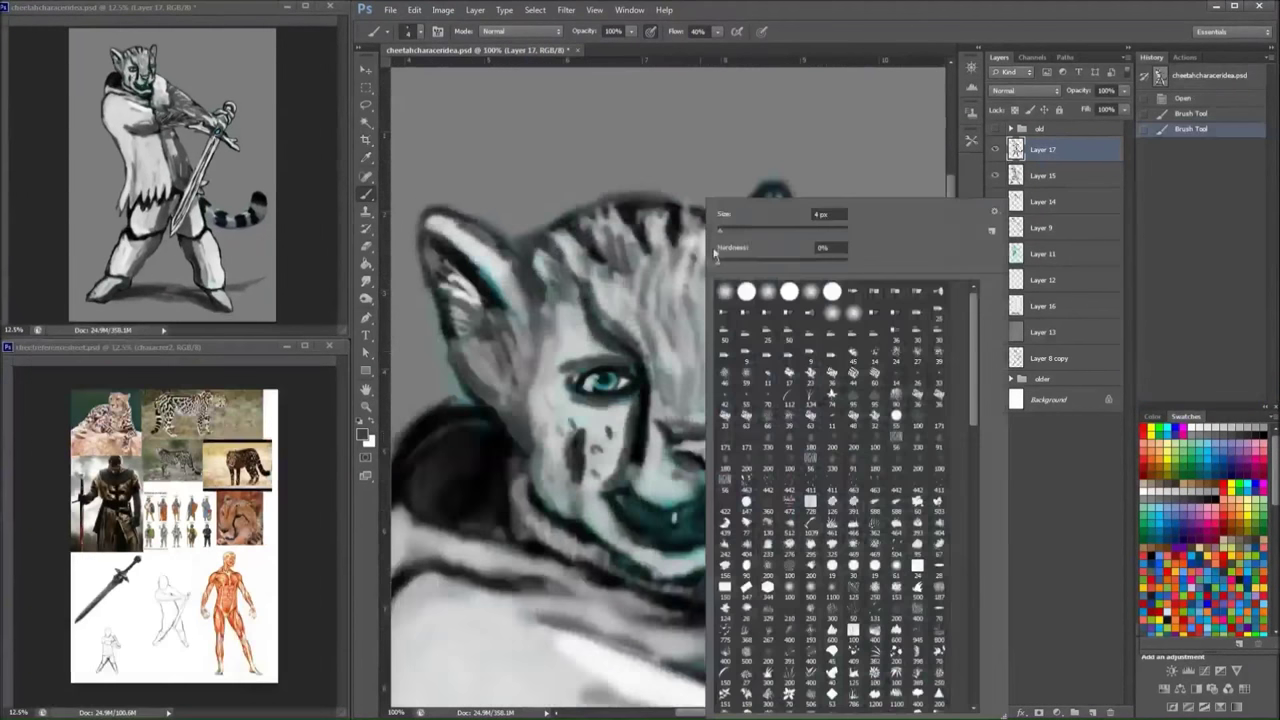
key(Escape)
mouse_move(680, 360)
mouse_down()
mouse_move(660, 280)
mouse_move(686, 343)
mouse_move(690, 235)
mouse_move(715, 295)
mouse_up()
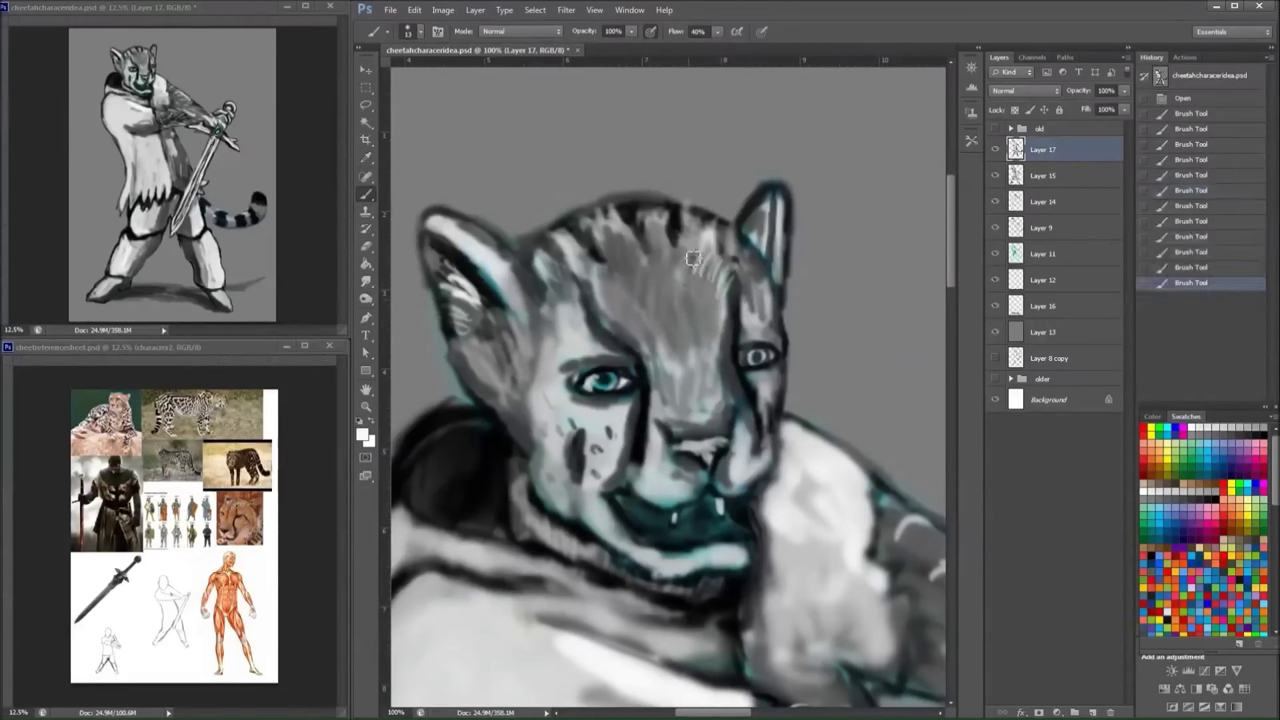
- Draw fine white fur strokes across the forehead, far brow and near temple
drag(690, 230, 665, 270)
mouse_move(650, 210)
mouse_down()
mouse_move(680, 285)
mouse_move(608, 212)
mouse_move(650, 290)
mouse_move(634, 306)
mouse_move(610, 300)
mouse_move(625, 332)
mouse_up()
drag(612, 286, 668, 336)
drag(760, 280, 772, 322)
drag(595, 315, 565, 345)
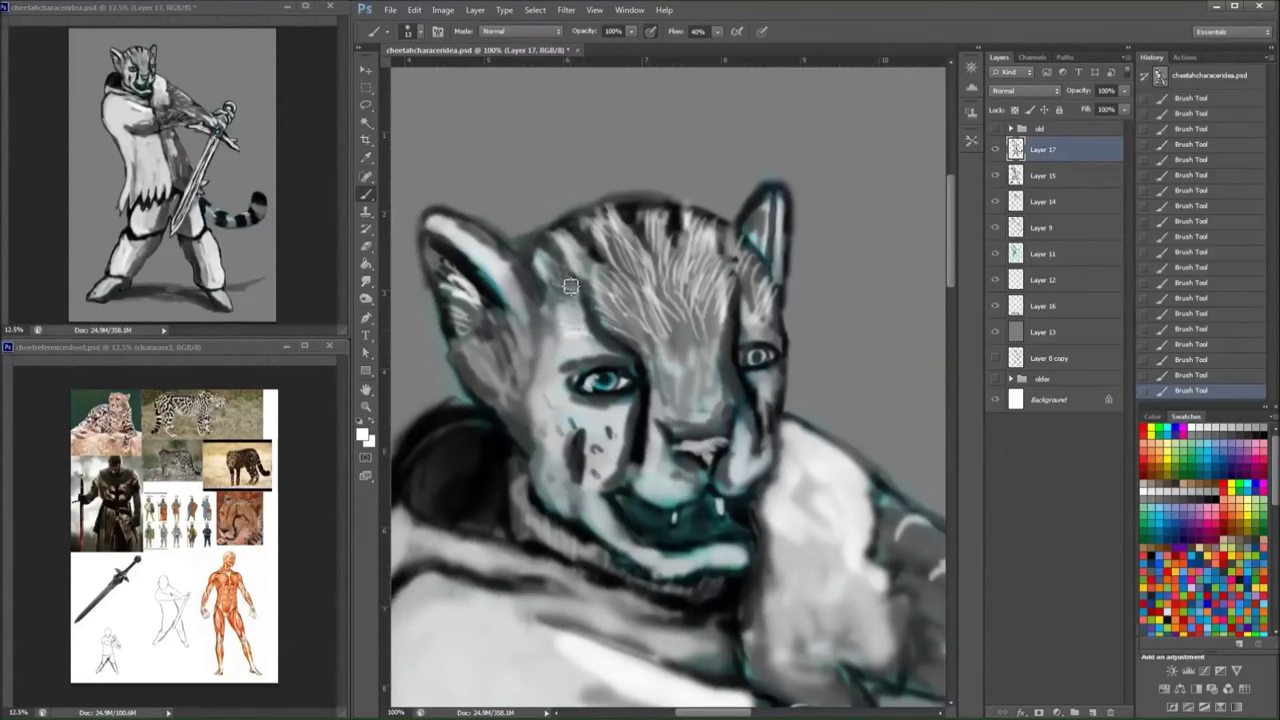
mouse_move(575, 280)
mouse_down()
mouse_move(482, 248)
mouse_move(589, 346)
mouse_move(550, 328)
mouse_up()
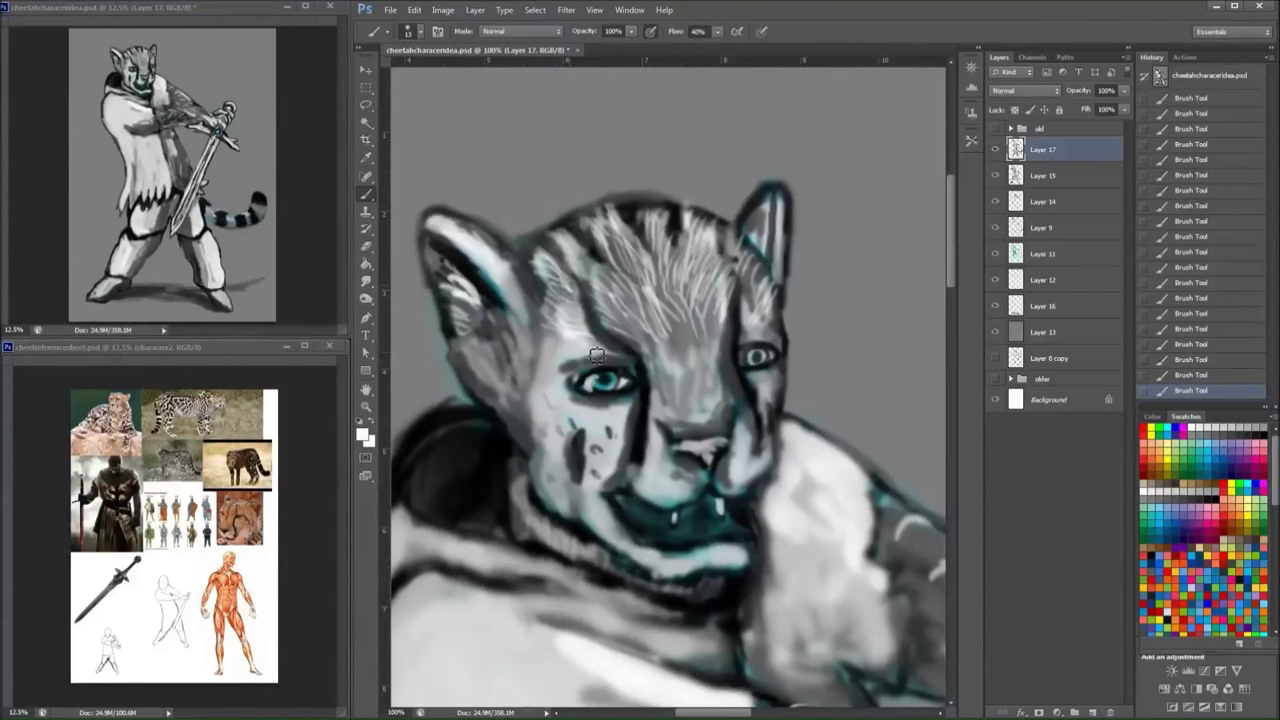
- Cover the nose bridge with grey shading and fine white fur strokes down to the nose
drag(715, 310, 725, 355)
mouse_move(665, 312)
mouse_down()
mouse_move(680, 360)
mouse_move(670, 420)
mouse_up()
key(x)
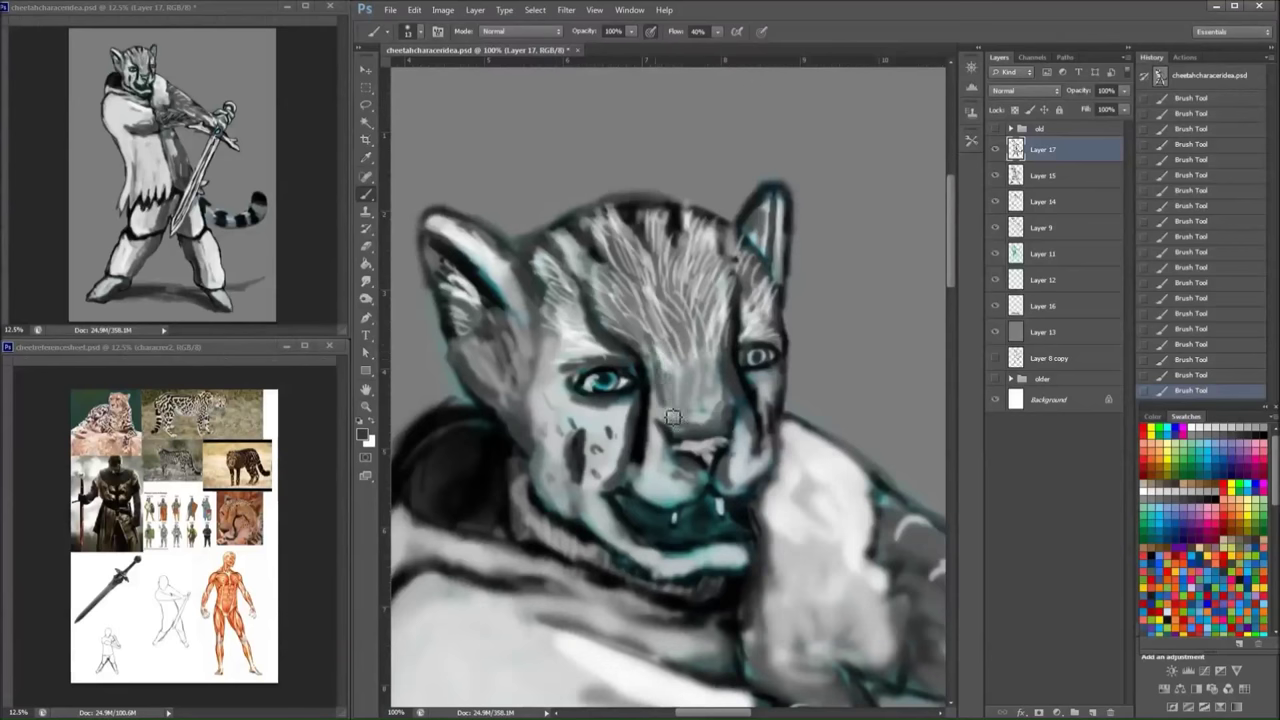
drag(680, 365, 685, 400)
mouse_move(700, 345)
mouse_down()
mouse_move(720, 405)
mouse_move(692, 426)
mouse_up()
key(x)
mouse_move(696, 392)
mouse_down()
mouse_move(712, 436)
mouse_move(680, 356)
mouse_up()
- Rework the far cheek, muzzle and near jaw with dark edges and white fur strokes
key(x)
drag(730, 500, 768, 468)
drag(752, 500, 780, 444)
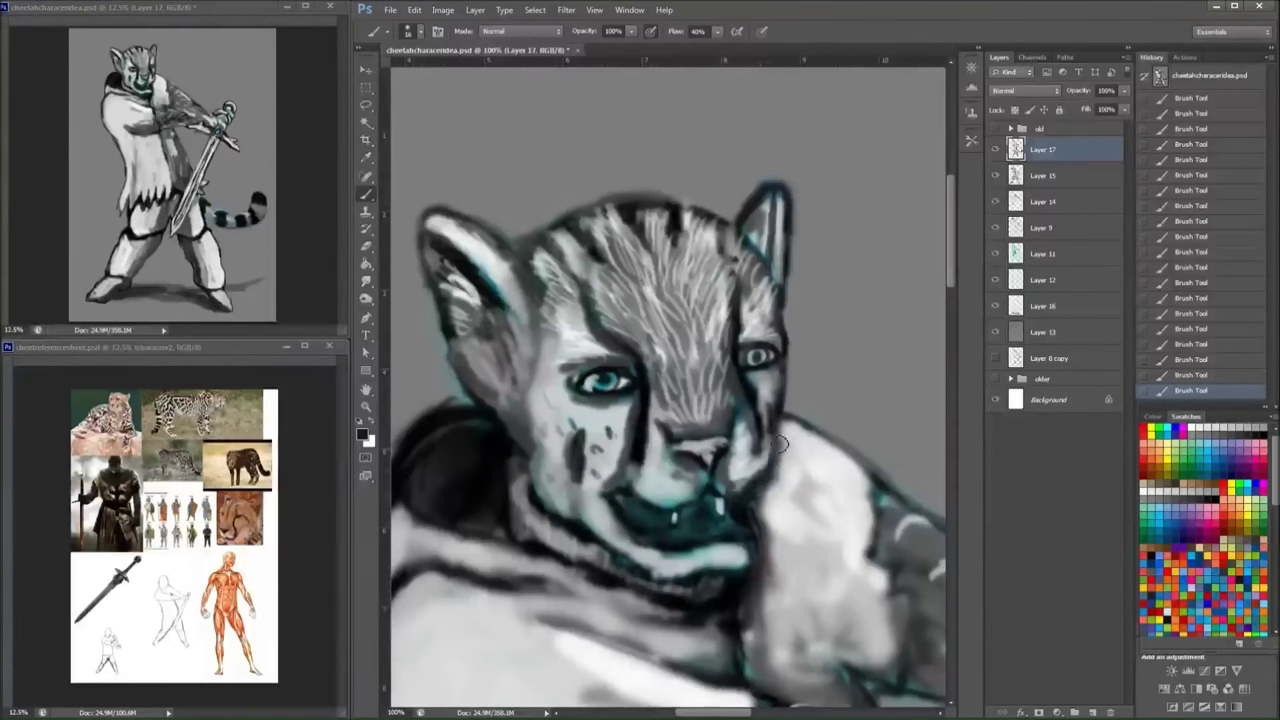
mouse_move(745, 490)
mouse_down()
mouse_move(776, 456)
mouse_move(771, 408)
mouse_move(785, 375)
mouse_up()
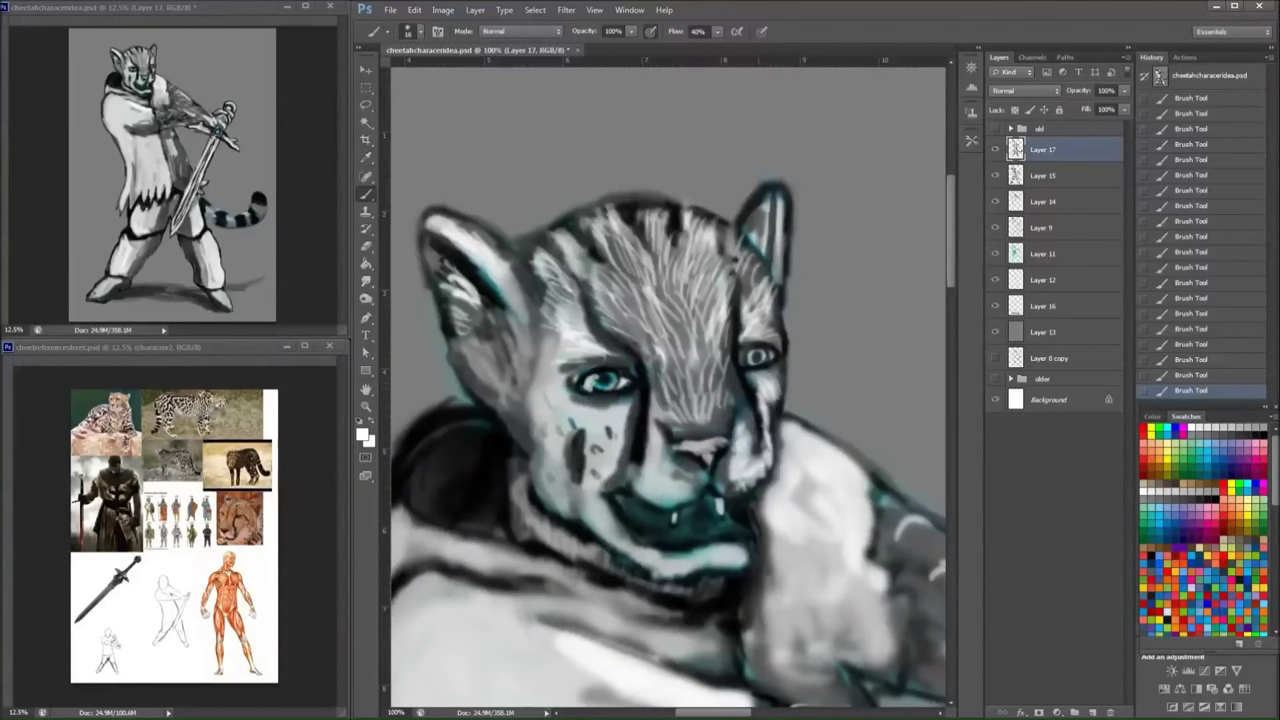
drag(640, 490, 705, 475)
drag(600, 470, 640, 495)
drag(515, 450, 550, 535)
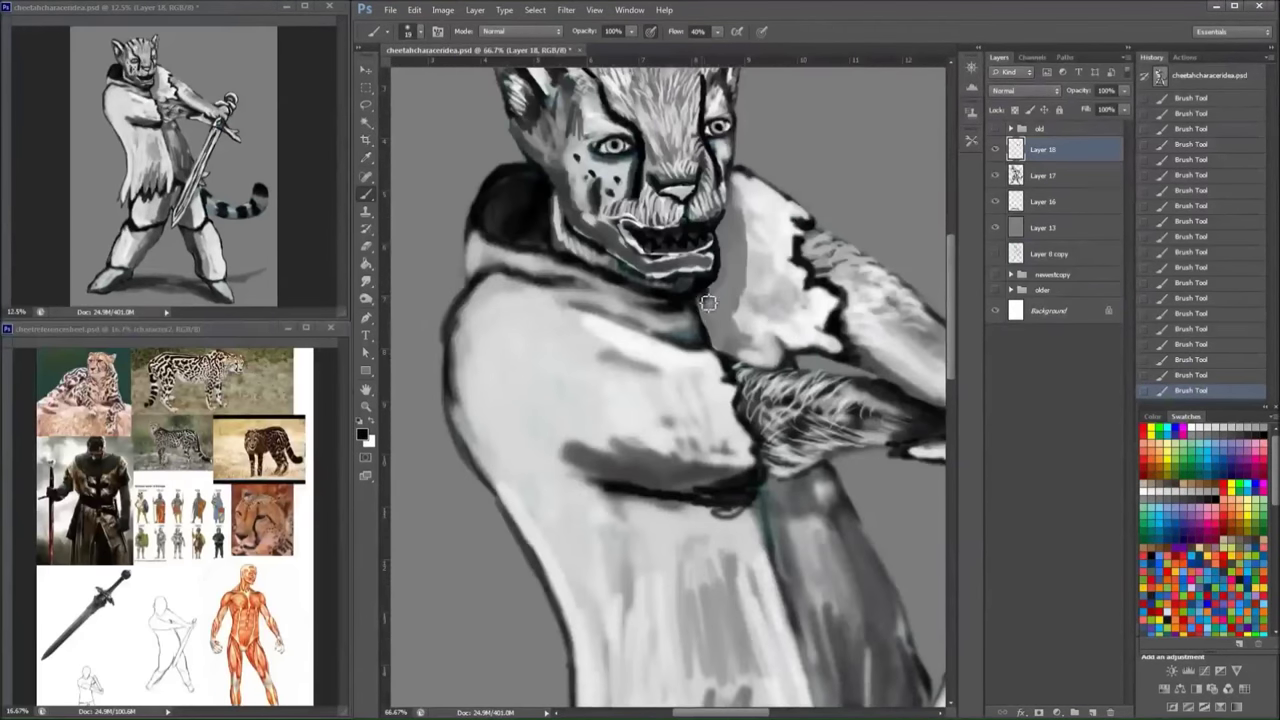
- Darken the folds of the hood collar in black and brighten its rim with white
drag(708, 303, 610, 296)
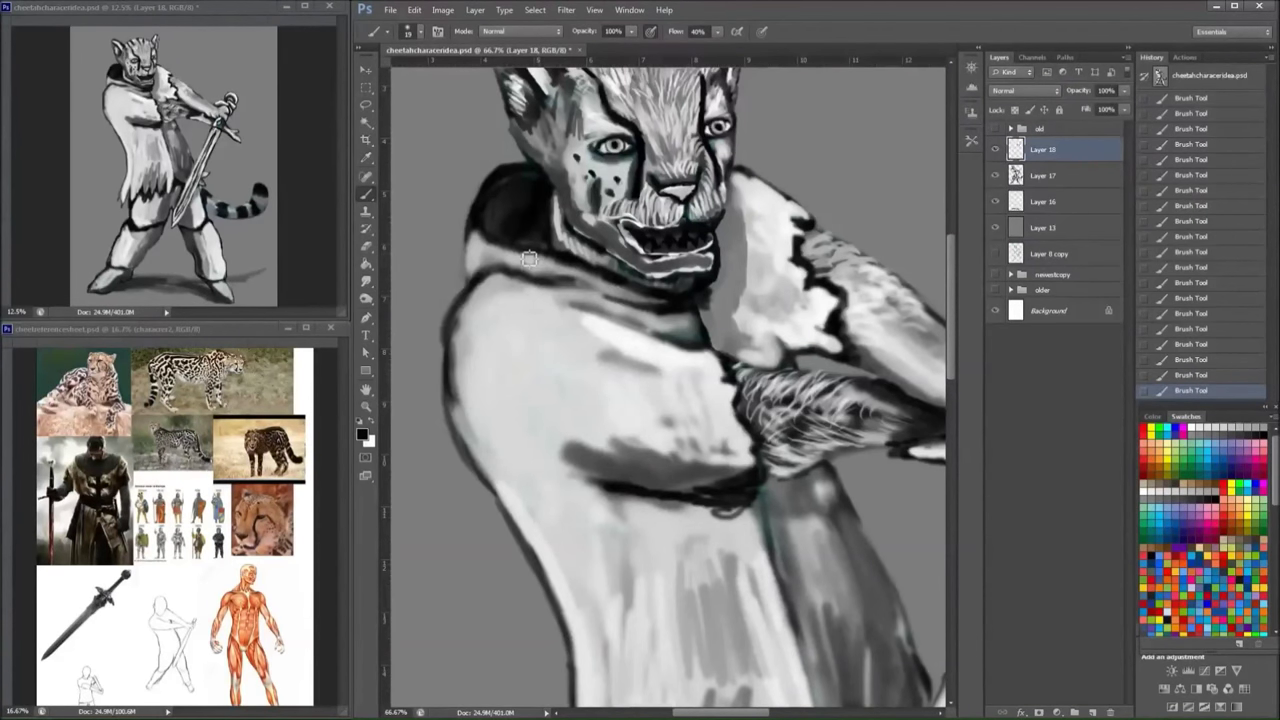
key(x)
mouse_move(600, 285)
mouse_down()
mouse_move(660, 280)
mouse_move(607, 280)
mouse_move(470, 236)
mouse_move(670, 308)
mouse_up()
key(x)
mouse_move(575, 262)
mouse_down()
mouse_move(474, 246)
mouse_move(490, 276)
mouse_move(510, 250)
mouse_move(691, 283)
mouse_move(645, 330)
mouse_move(708, 302)
mouse_up()
- Paint a white zipper pull with black details at the collar below the chin
key(x)
key(x)
key(x)
key(x)
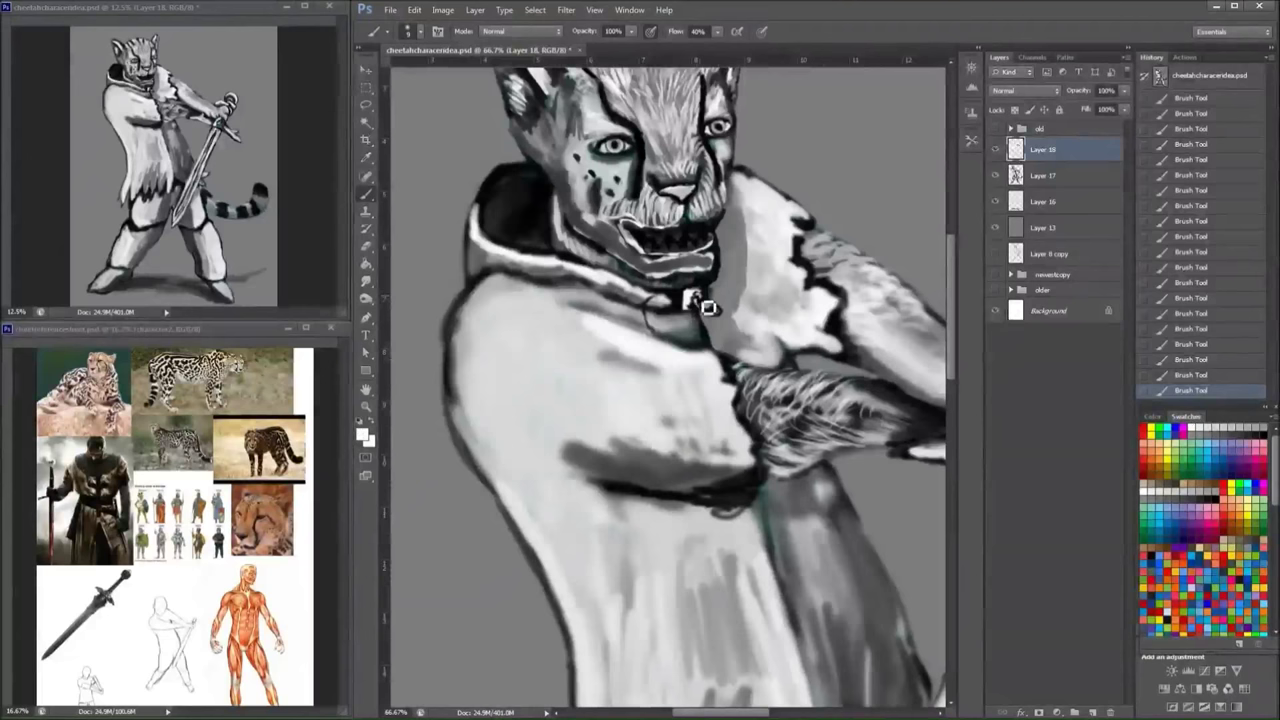
key(x)
mouse_move(698, 312)
mouse_down()
mouse_move(706, 344)
mouse_move(676, 272)
mouse_up()
- Draw a dark zipper line down the shirt's front opening below the near sleeve
drag(734, 408, 750, 490)
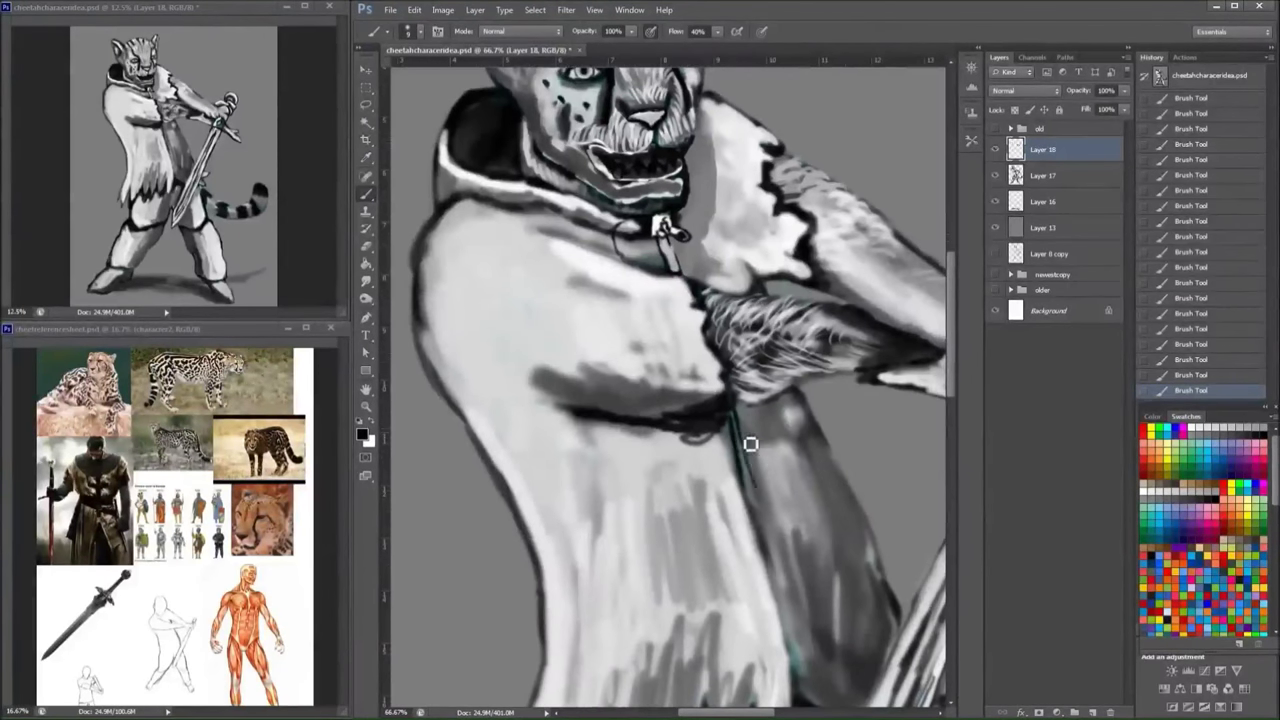
mouse_move(740, 440)
mouse_down()
mouse_move(772, 550)
mouse_move(749, 517)
mouse_move(774, 615)
mouse_up()
drag(706, 356, 726, 398)
- Shade the near sleeve's underside in grey and darken the shadow beneath the collar in black
click(1211, 427)
mouse_move(700, 352)
mouse_down()
mouse_move(655, 377)
mouse_move(777, 631)
mouse_move(749, 377)
mouse_up()
key(x)
scroll(749, 377, up, 3)
drag(683, 289, 628, 318)
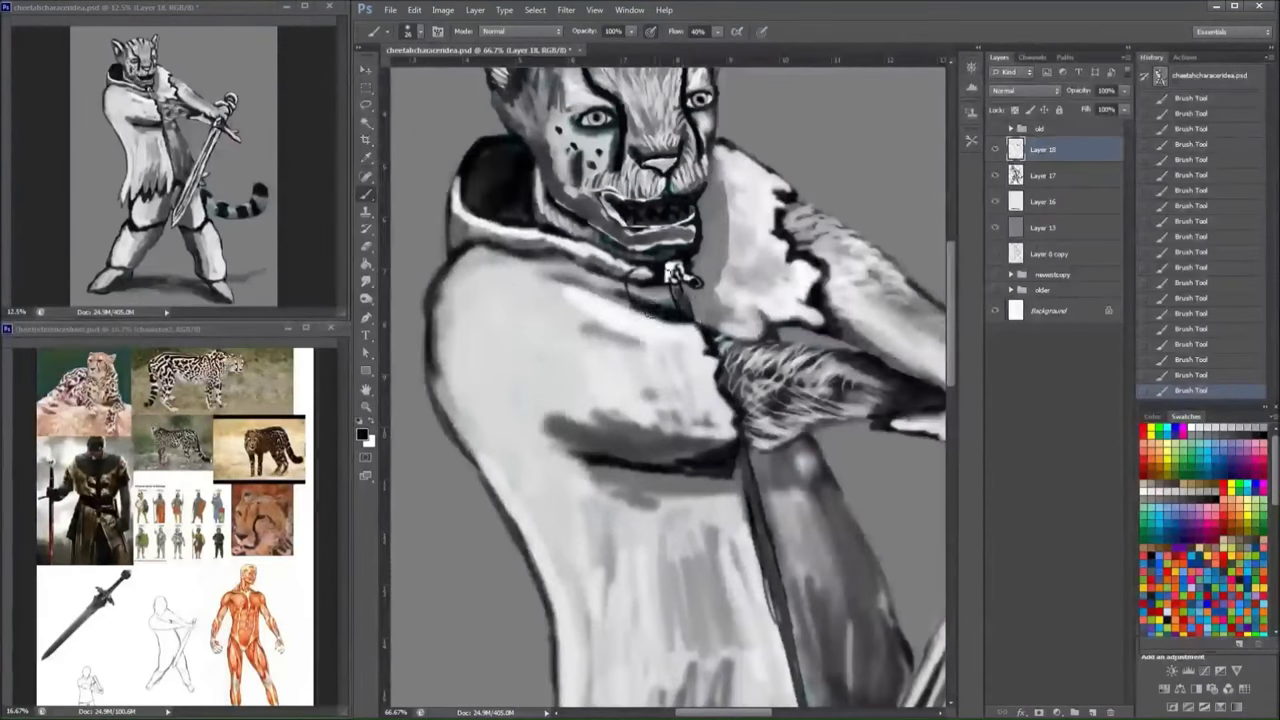
- Thicken the black zipper line down to the shirt's ragged hem with a smaller brush
right_click(750, 195)
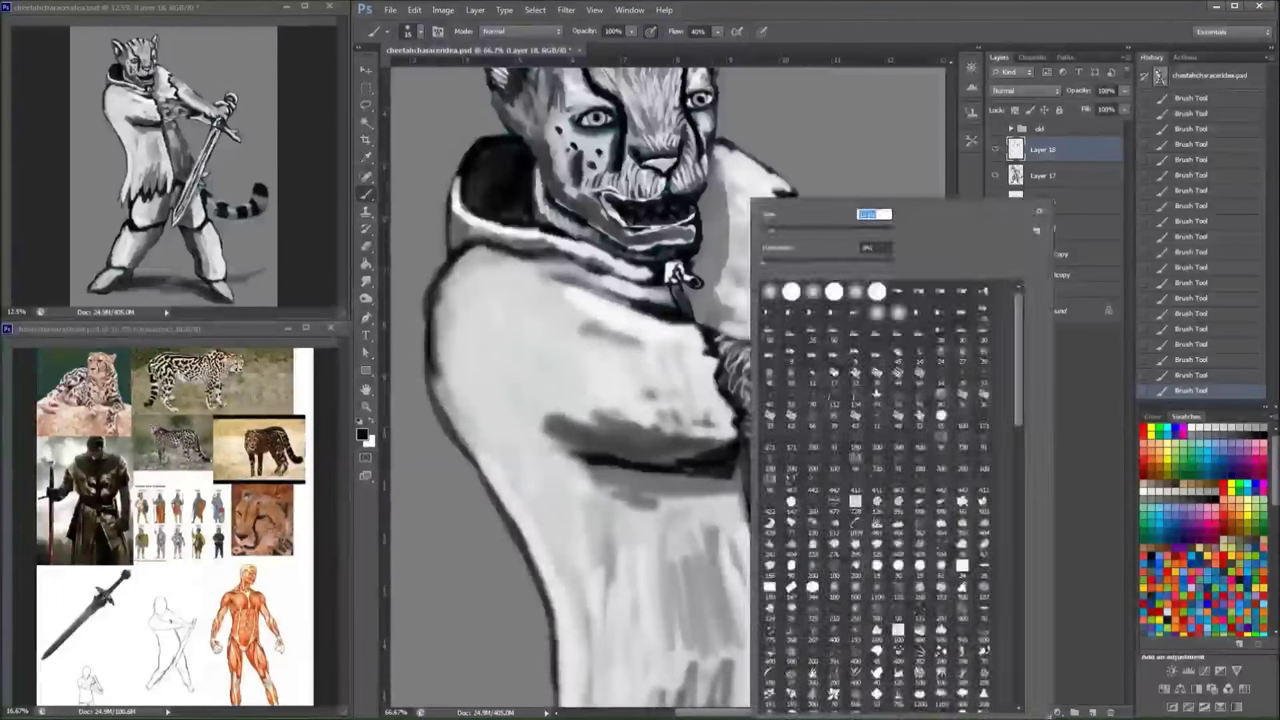
key(Escape)
drag(760, 420, 710, 215)
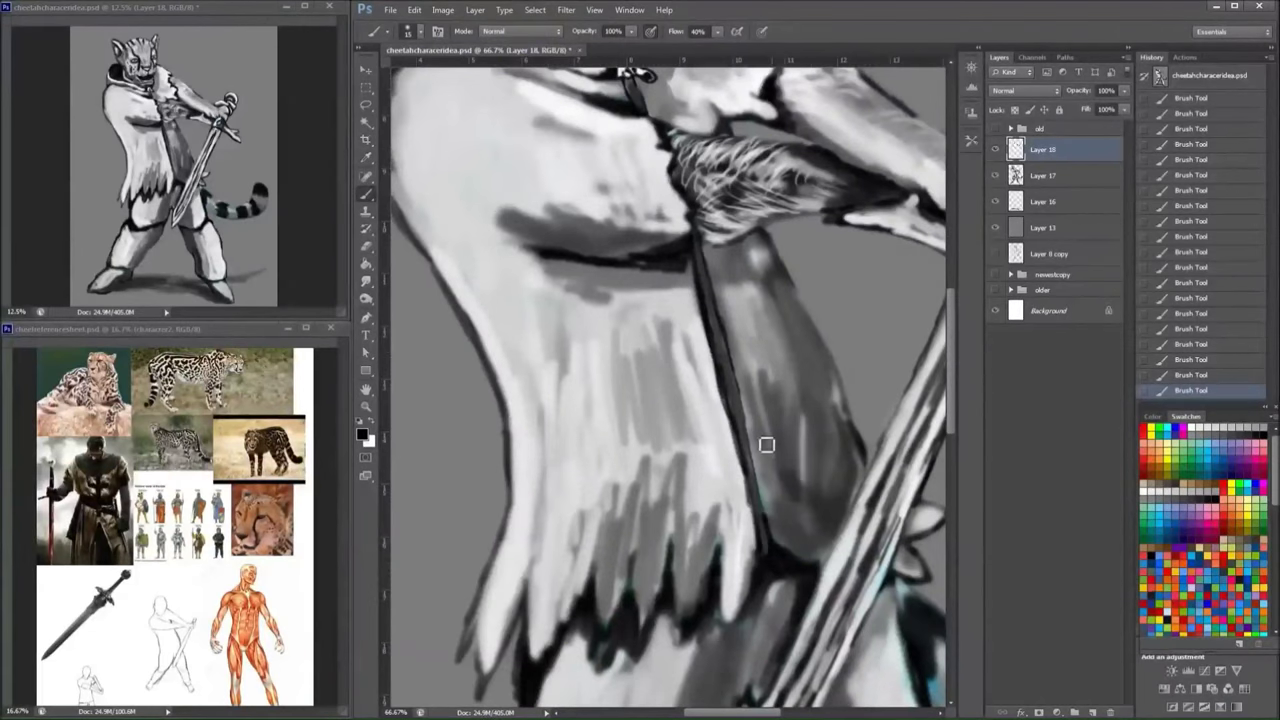
mouse_move(765, 540)
mouse_down()
mouse_move(714, 328)
mouse_move(596, 312)
mouse_move(588, 438)
mouse_up()
- Draw black teeth marks along the shirt's zipper and deepen the shadow under the near sleeve
scroll(680, 230, up, 3)
right_click(728, 194)
key(Escape)
key(x)
key(x)
mouse_move(740, 305)
mouse_down()
mouse_move(680, 311)
mouse_move(736, 301)
mouse_move(818, 319)
mouse_up()
- Lighten the near sleeve's shoulder and upper fold with a larger near-white brush
key(x)
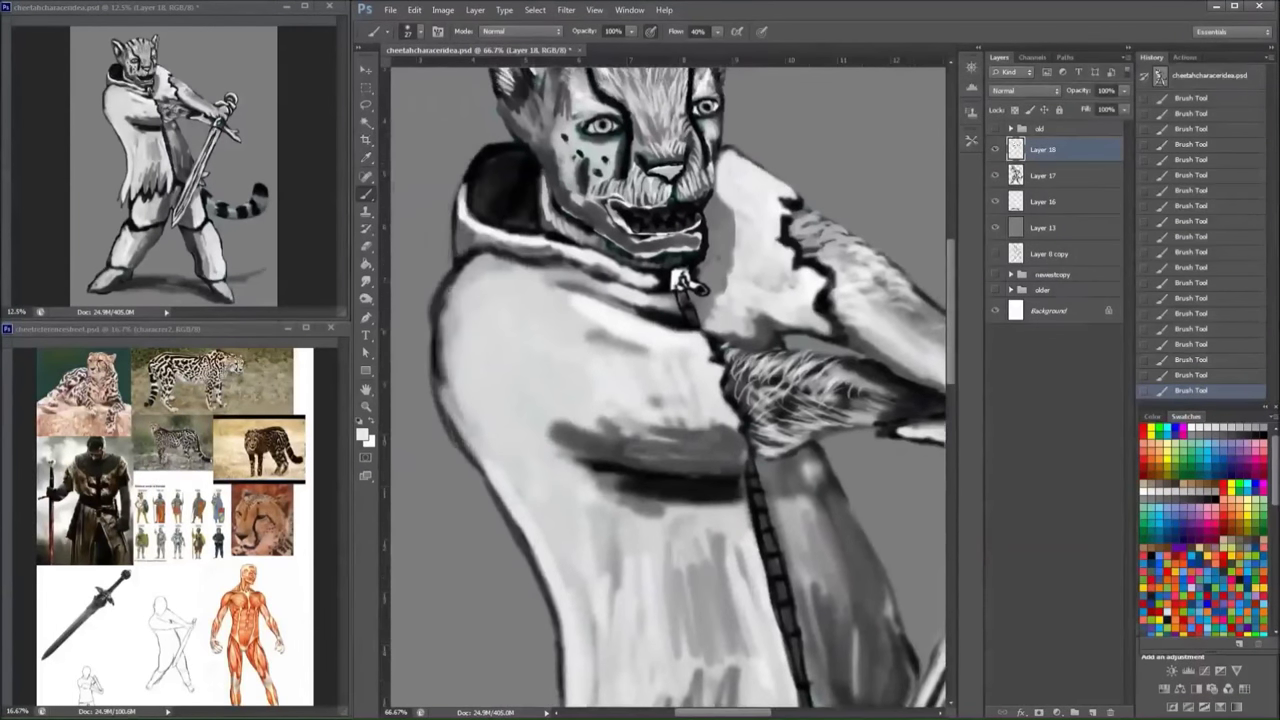
right_click(612, 194)
key(Return)
drag(542, 285, 700, 369)
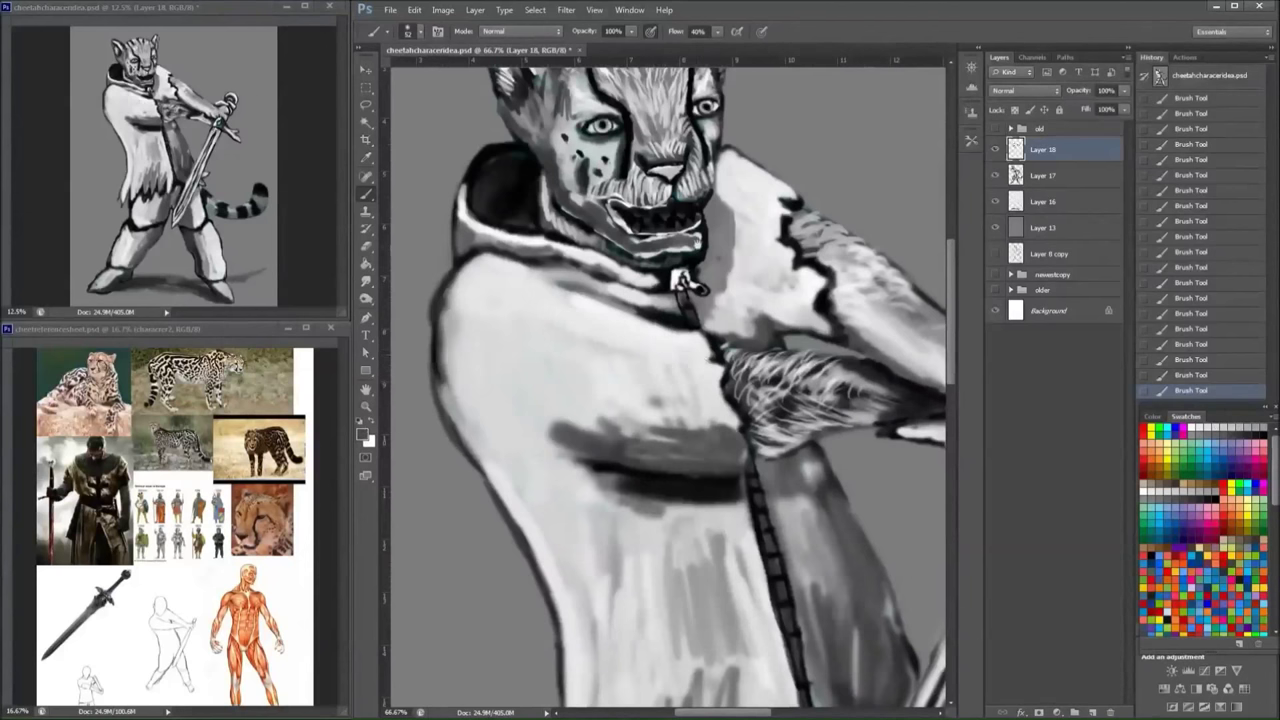
- Refine the near cheek and the fur beside the near ear with small black and white strokes
drag(686, 285, 729, 434)
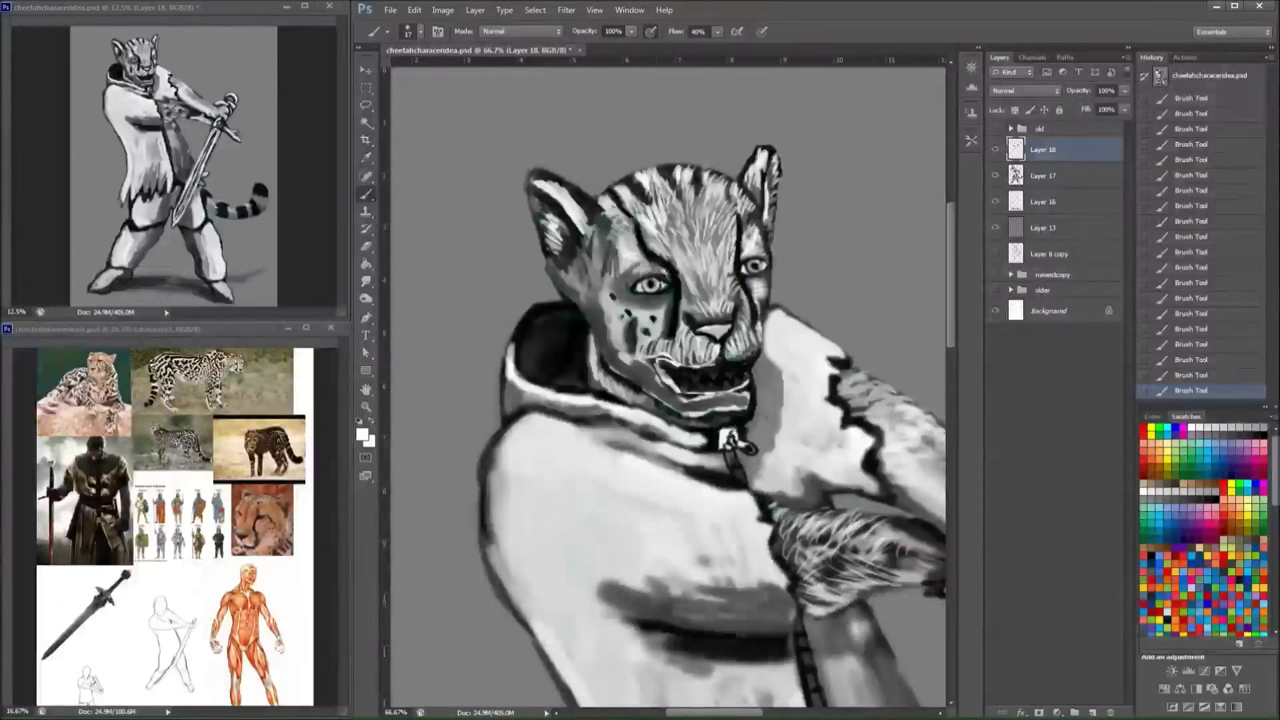
key(bracketleft)
key(bracketleft)
key(bracketleft)
key(x)
mouse_move(590, 255)
mouse_down()
mouse_move(586, 212)
mouse_move(588, 234)
mouse_move(572, 215)
mouse_move(590, 236)
mouse_move(552, 294)
mouse_move(606, 290)
mouse_up()
key(x)
key(x)
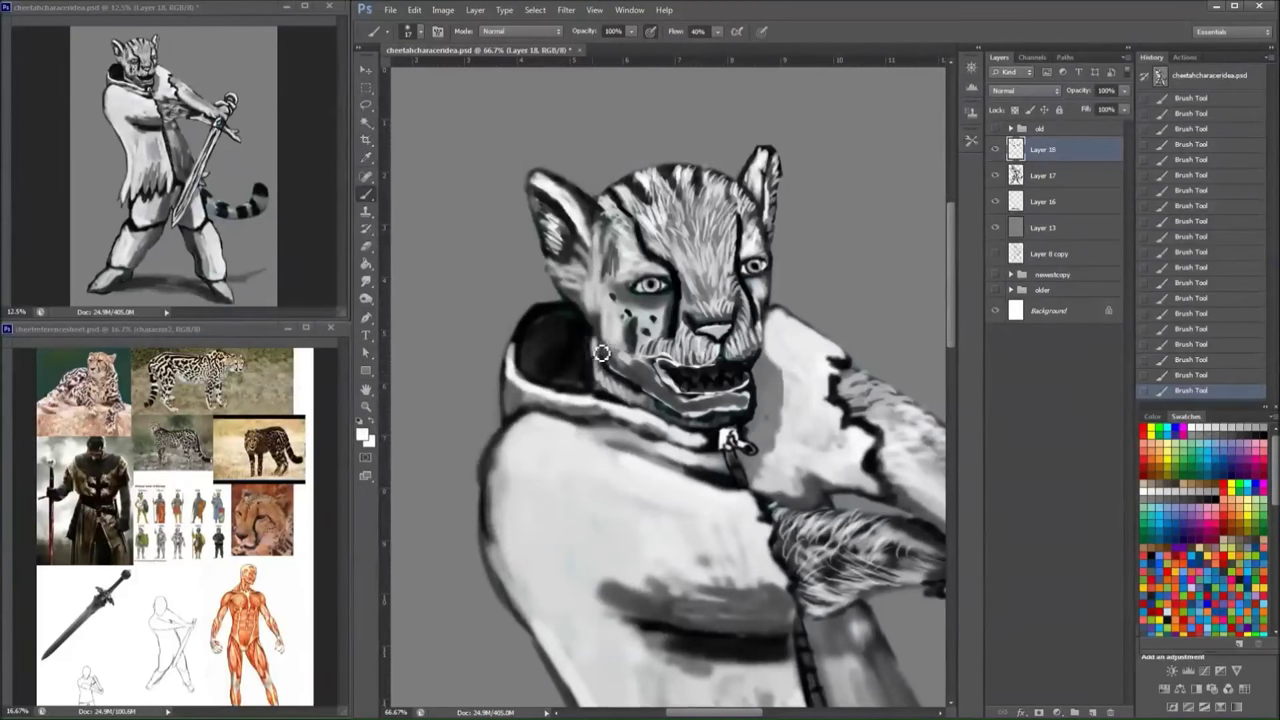
- Repaint the open mouth in black and outline its lips in white
scroll(737, 293, down, 2)
right_click(691, 338)
key(x)
key(Escape)
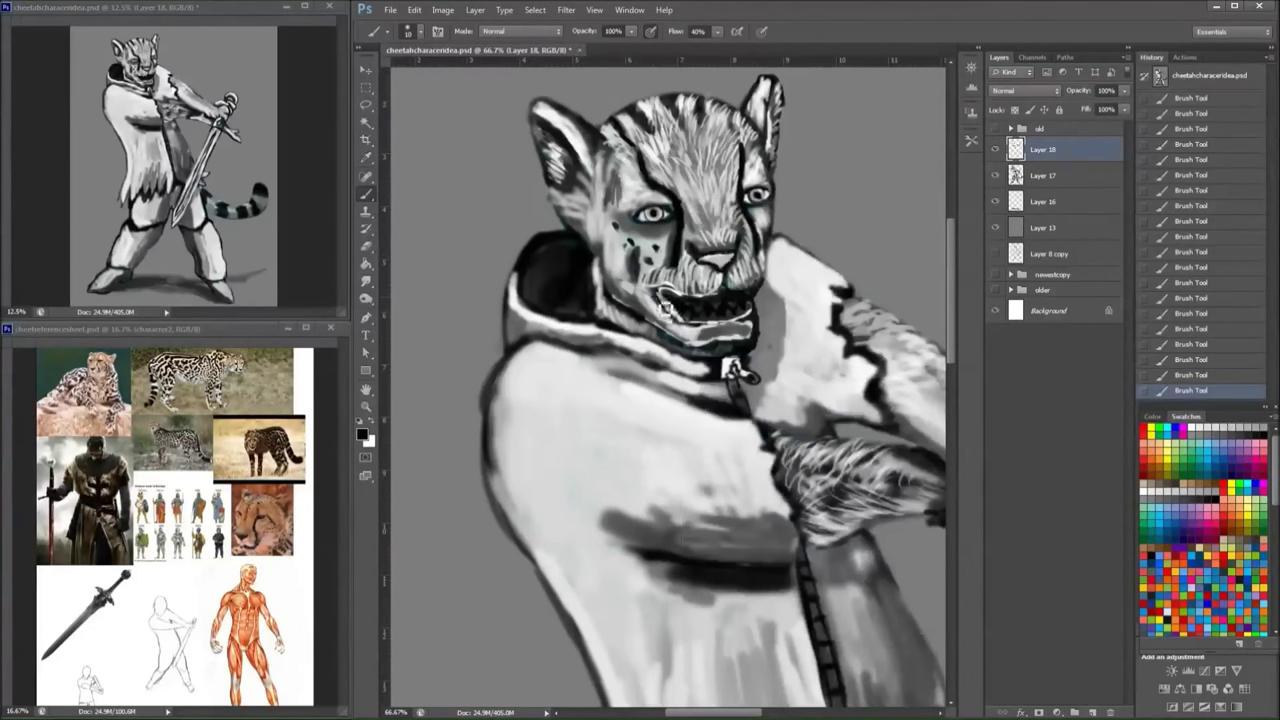
mouse_move(660, 300)
mouse_down()
mouse_move(688, 328)
mouse_move(751, 320)
mouse_move(738, 300)
mouse_move(665, 295)
mouse_move(680, 270)
mouse_move(702, 307)
mouse_move(665, 295)
mouse_move(705, 322)
mouse_up()
key(x)
key(x)
key(x)
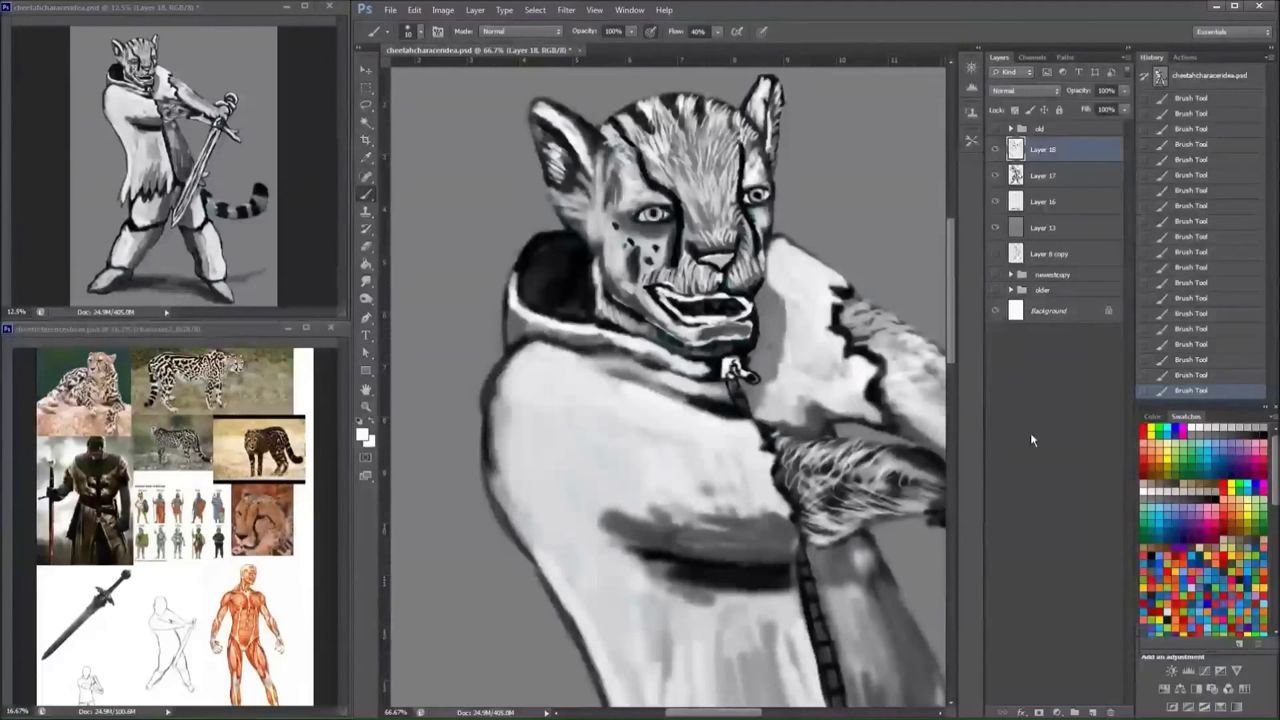
- Paint fold strokes into the shirt's torn lower part and add grey shading along its back edge
key(ctrl+minus)
scroll(660, 326, down, 2)
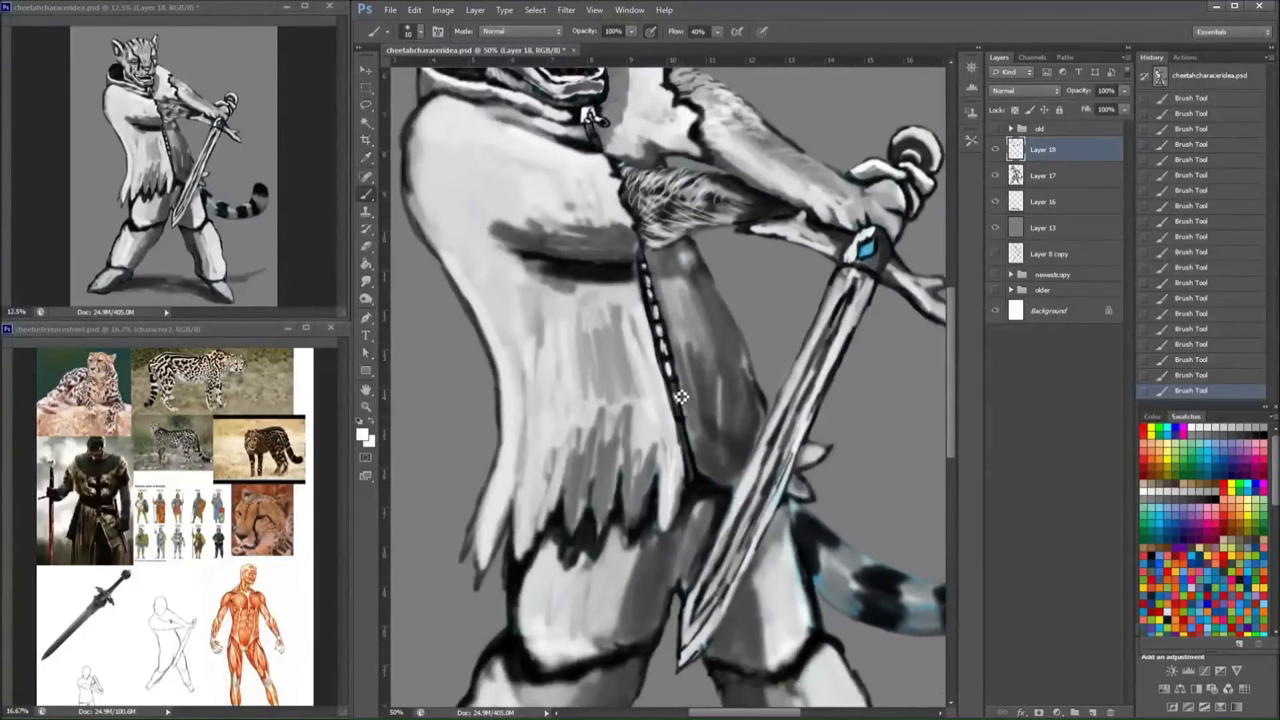
scroll(695, 443, down, 2)
mouse_move(645, 425)
mouse_down()
mouse_move(572, 488)
mouse_move(569, 412)
mouse_up()
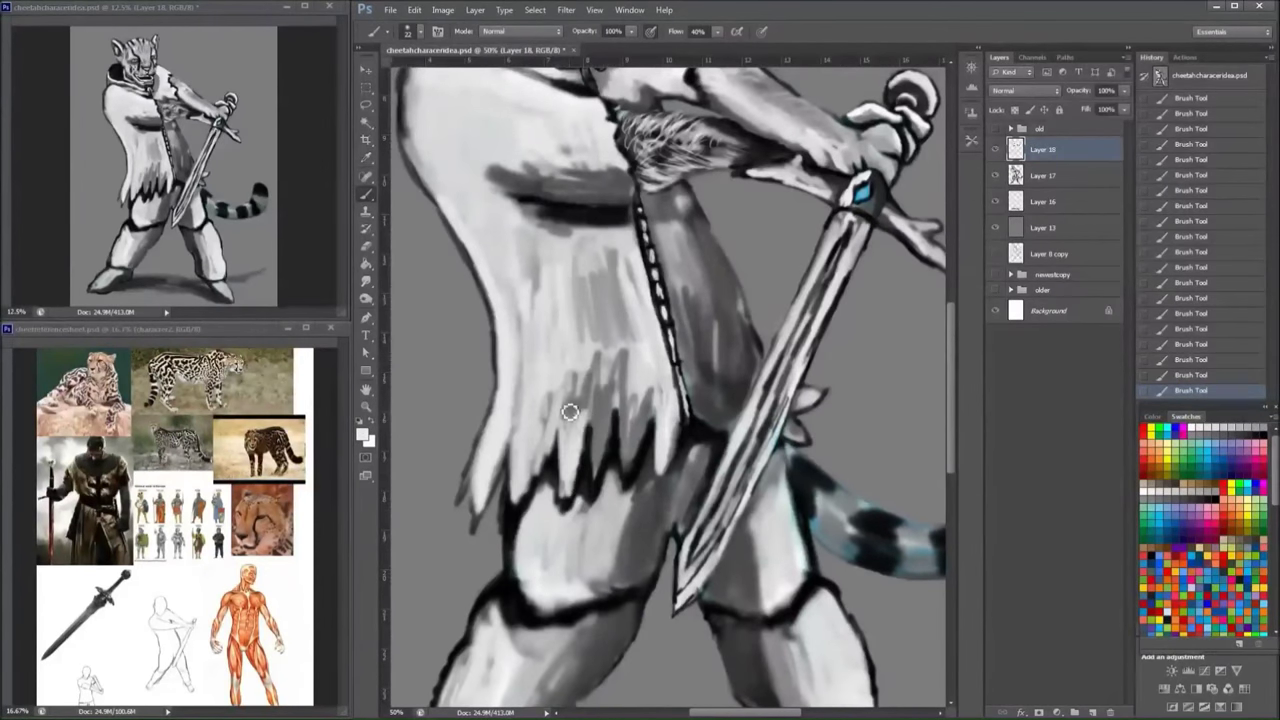
key(x)
mouse_move(585, 235)
mouse_down()
mouse_move(635, 275)
mouse_move(610, 250)
mouse_move(660, 400)
mouse_move(632, 340)
mouse_move(600, 371)
mouse_move(590, 440)
mouse_move(620, 330)
mouse_up()
drag(470, 190, 490, 300)
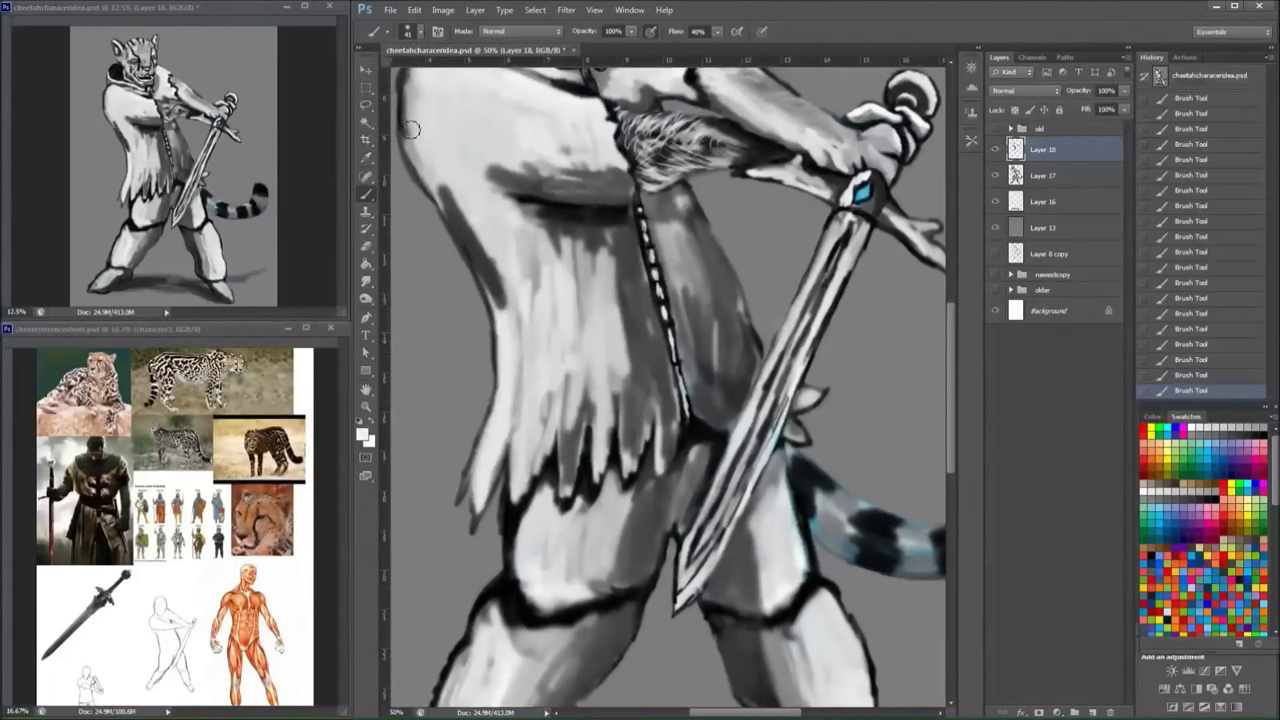
- Rework the tones along the shirt's back edge and in the folds below the near sleeve
drag(411, 129, 500, 330)
drag(530, 240, 589, 411)
alt+click(470, 200)
mouse_move(470, 200)
mouse_down()
mouse_move(460, 240)
mouse_move(506, 340)
mouse_up()
drag(460, 200, 499, 296)
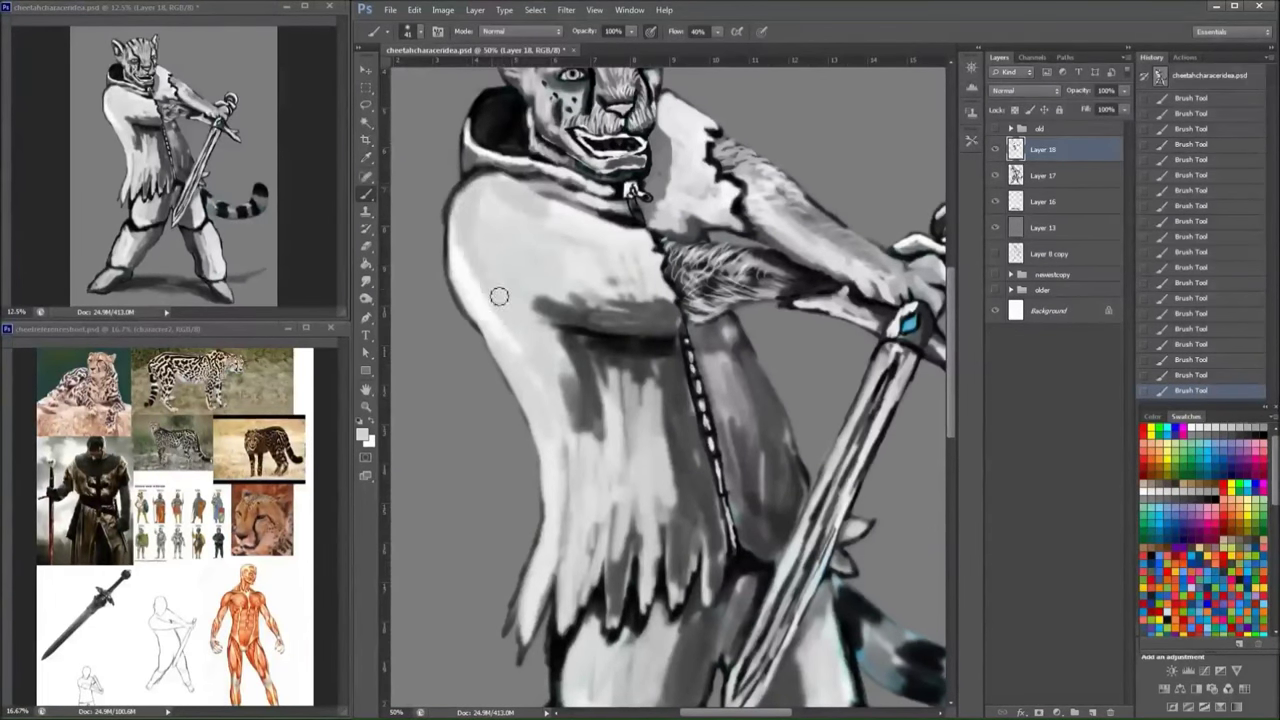
- Shade the near sleeve's outer side and underside in grey and blend its upper surface in near-white
alt+click(470, 210)
drag(450, 225, 520, 330)
drag(450, 195, 495, 300)
drag(448, 178, 500, 240)
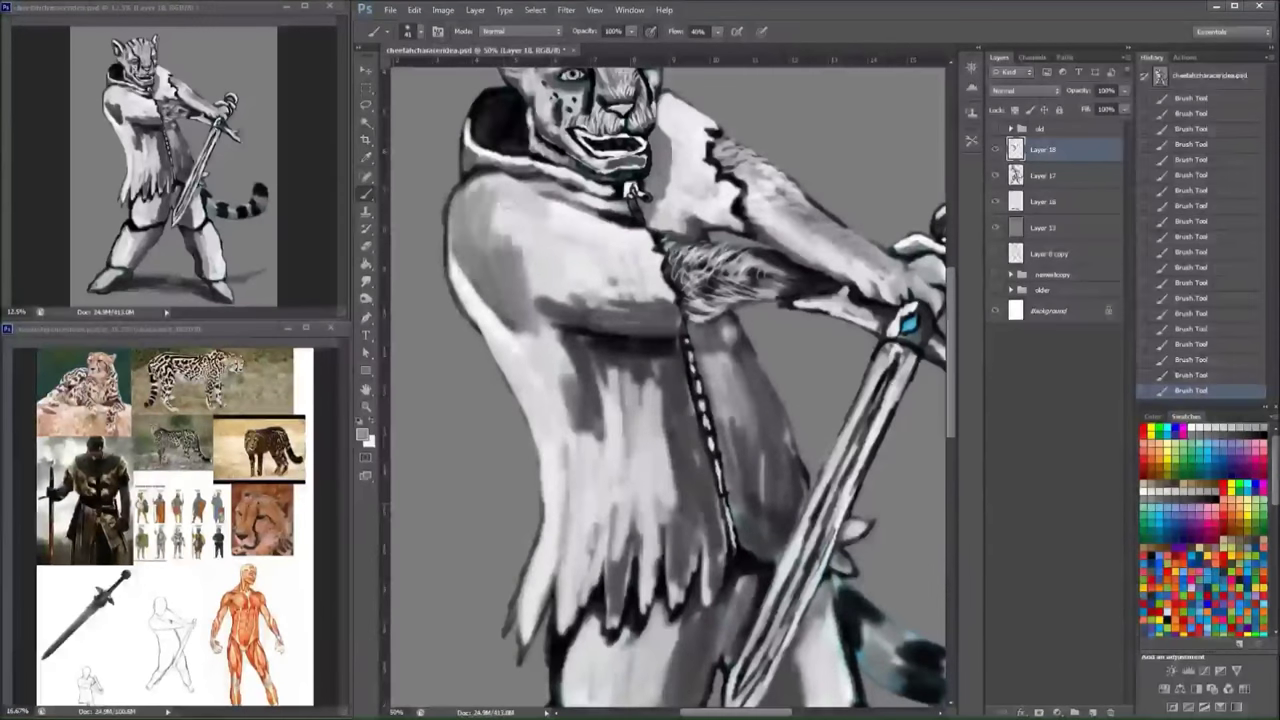
drag(500, 190, 670, 300)
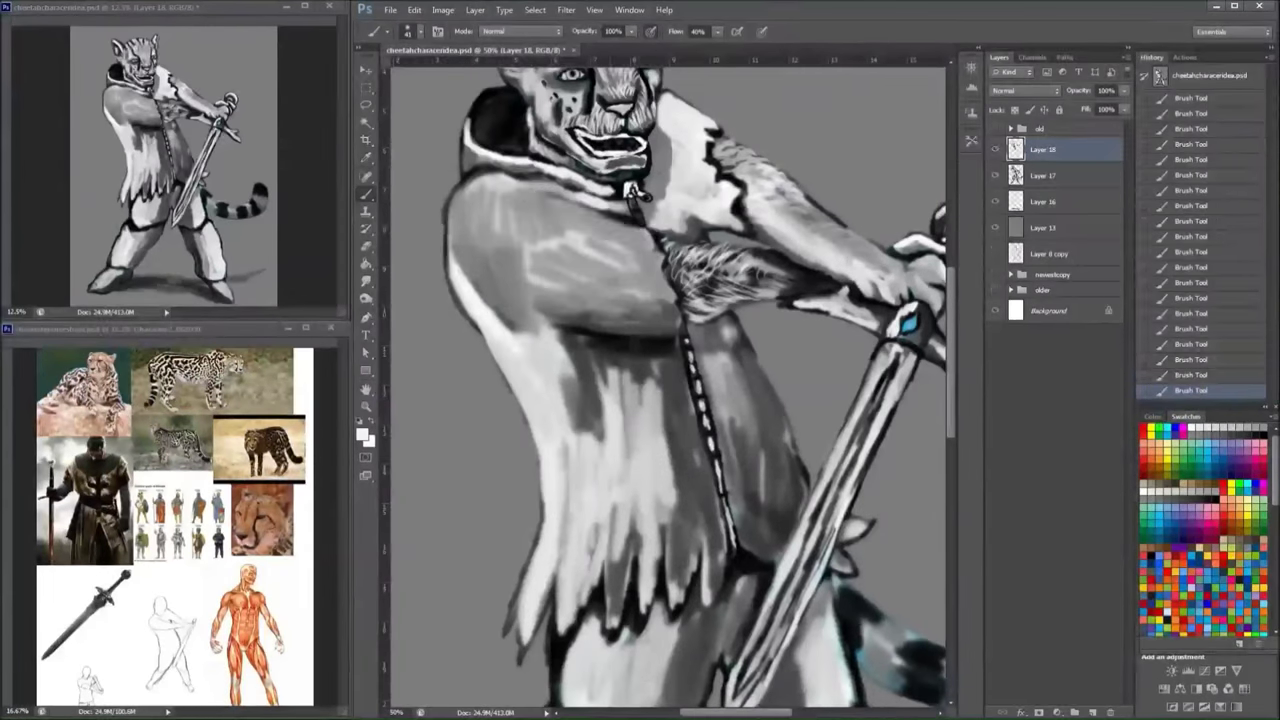
mouse_move(560, 205)
mouse_down()
mouse_move(660, 245)
mouse_move(494, 223)
mouse_move(637, 259)
mouse_move(713, 335)
mouse_up()
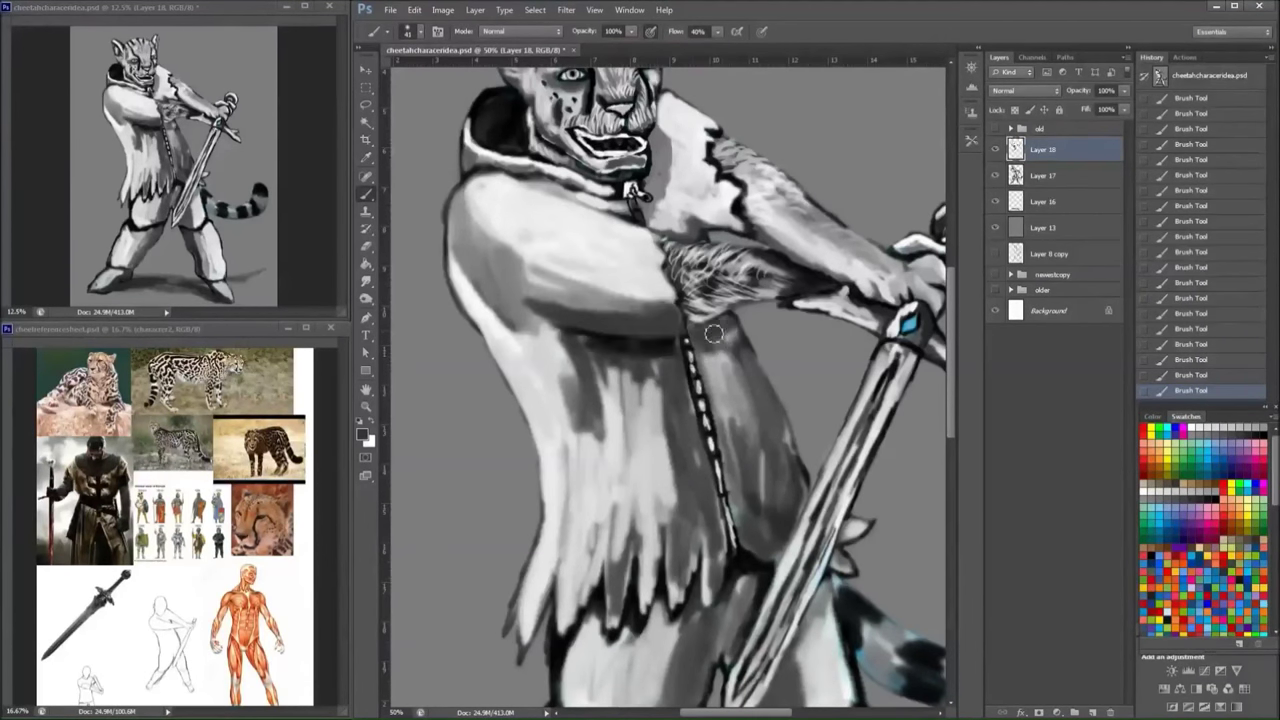
- Cover both forearms with fine black and white fur strokes using a smaller brush
alt+click(693, 184)
right_click(797, 198)
key(Return)
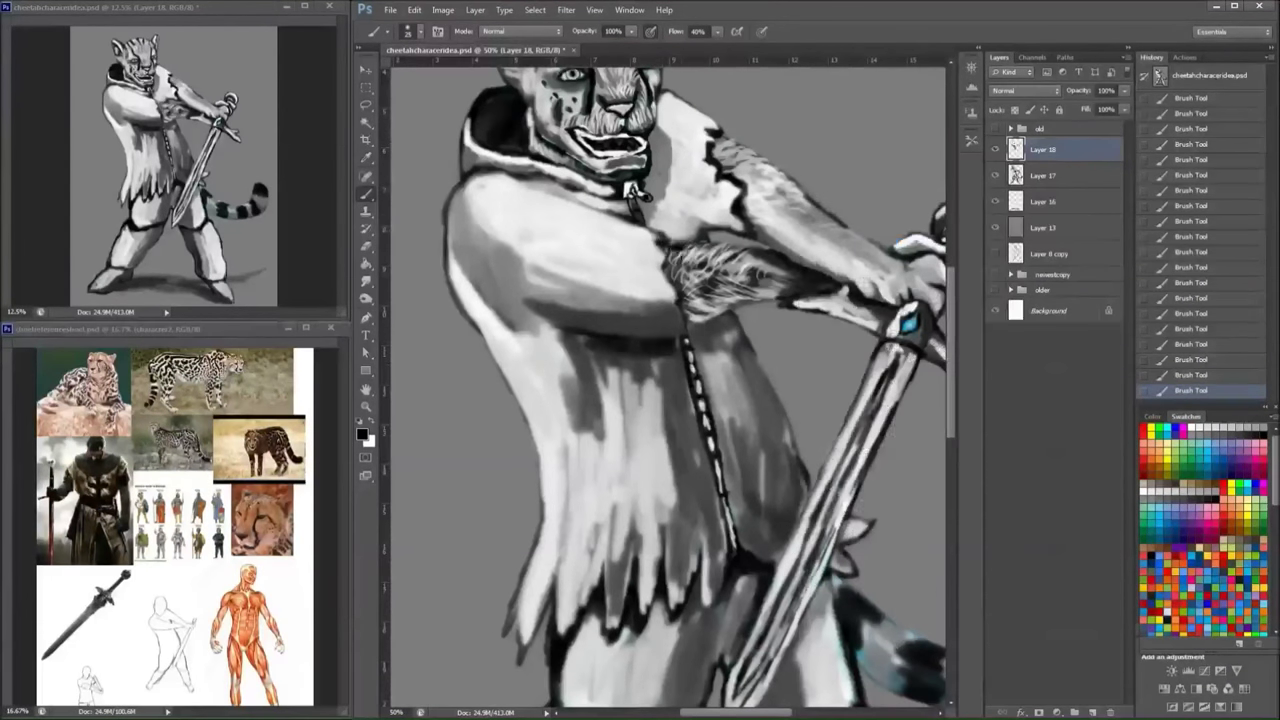
right_click(752, 198)
key(Return)
key(x)
mouse_move(694, 258)
mouse_down()
mouse_move(758, 256)
mouse_move(688, 276)
mouse_move(700, 268)
mouse_move(705, 304)
mouse_move(775, 240)
mouse_move(850, 250)
mouse_move(752, 205)
mouse_move(855, 263)
mouse_move(843, 229)
mouse_move(770, 200)
mouse_up()
right_click(835, 205)
key(Return)
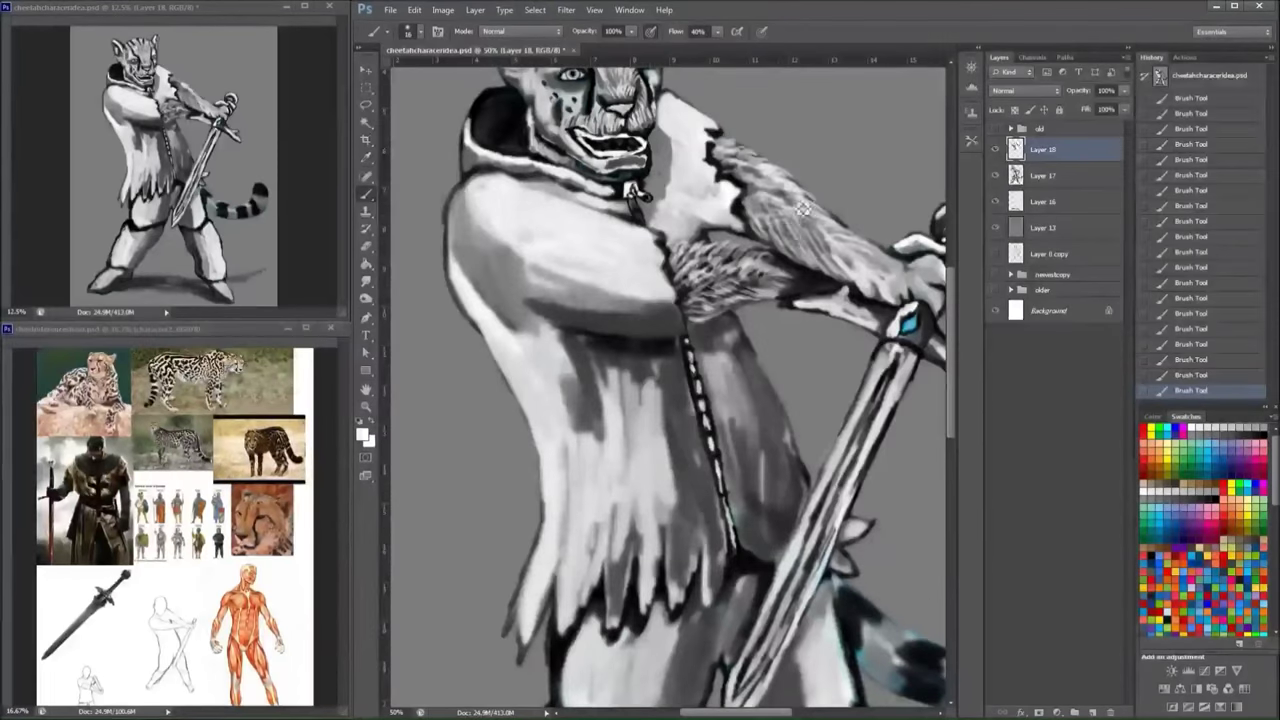
drag(845, 229, 773, 199)
mouse_move(739, 253)
mouse_down()
mouse_move(705, 232)
mouse_move(755, 262)
mouse_move(715, 265)
mouse_move(770, 190)
mouse_move(712, 224)
mouse_up()
- Touch up the far sleeve's edges and darken the shirt front beside the zipper
right_click(770, 186)
double_click(800, 283)
drag(728, 180, 688, 222)
mouse_move(584, 300)
mouse_down()
mouse_move(614, 292)
mouse_move(598, 222)
mouse_move(588, 252)
mouse_up()
key(x)
mouse_move(684, 184)
mouse_down()
mouse_move(632, 212)
mouse_move(640, 224)
mouse_up()
mouse_move(676, 296)
mouse_down()
mouse_move(740, 443)
mouse_move(740, 490)
mouse_move(722, 512)
mouse_up()
- Repaint the folds in the shirt's lower half with dark and near-white strokes using a 50 px brush
right_click(730, 505)
text(50)
key(Return)
mouse_move(560, 400)
mouse_down()
mouse_move(607, 482)
mouse_move(565, 430)
mouse_move(540, 565)
mouse_up()
key(x)
drag(585, 440, 600, 545)
drag(530, 400, 530, 565)
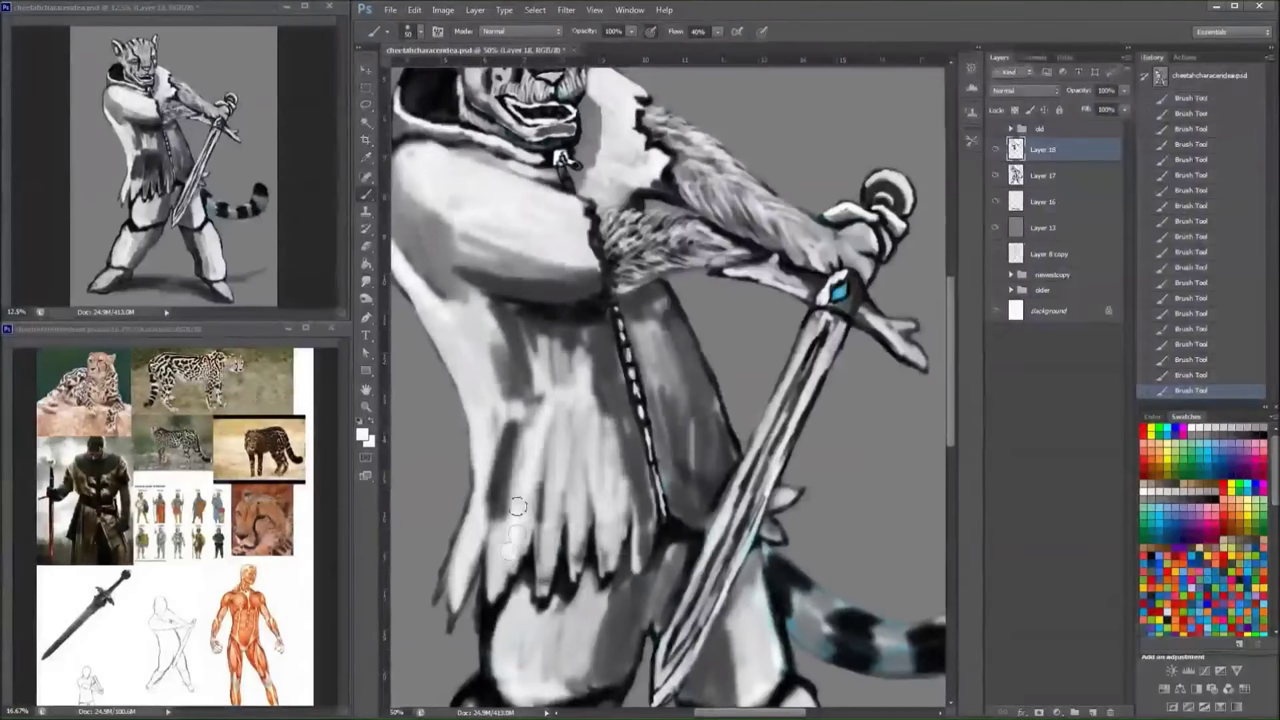
drag(517, 491, 475, 565)
mouse_move(505, 440)
mouse_down()
mouse_move(600, 345)
mouse_move(645, 495)
mouse_up()
- Brighten the outer sides of both shins in near-white and shade their inner sides in grey
scroll(700, 380, down, 8)
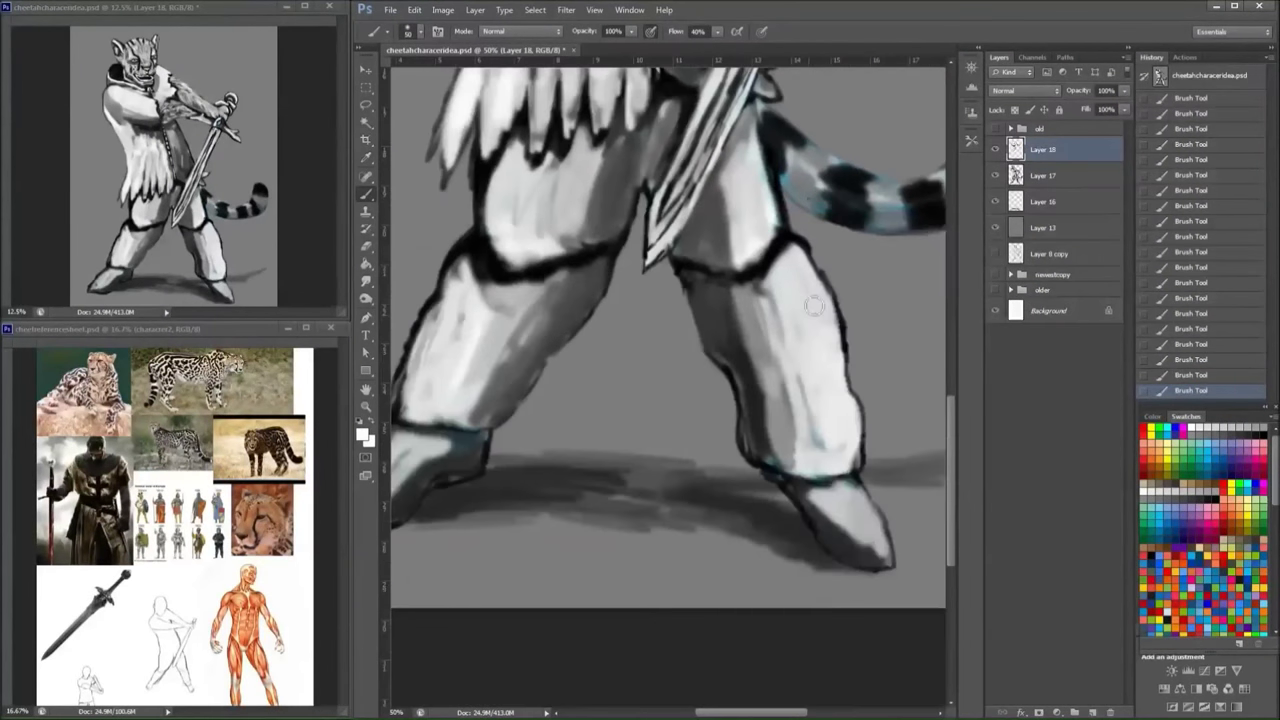
drag(813, 307, 840, 440)
key(x)
mouse_move(745, 280)
mouse_down()
mouse_move(765, 360)
mouse_move(819, 455)
mouse_move(835, 375)
mouse_up()
mouse_move(500, 355)
mouse_down()
mouse_move(557, 298)
mouse_move(470, 400)
mouse_up()
key(x)
mouse_move(490, 290)
mouse_down()
mouse_move(471, 371)
mouse_move(571, 329)
mouse_up()
- Lighten the top of the near boot and darken the shadowed sides of both boots, covering the turquoise
drag(440, 470, 527, 397)
key(x)
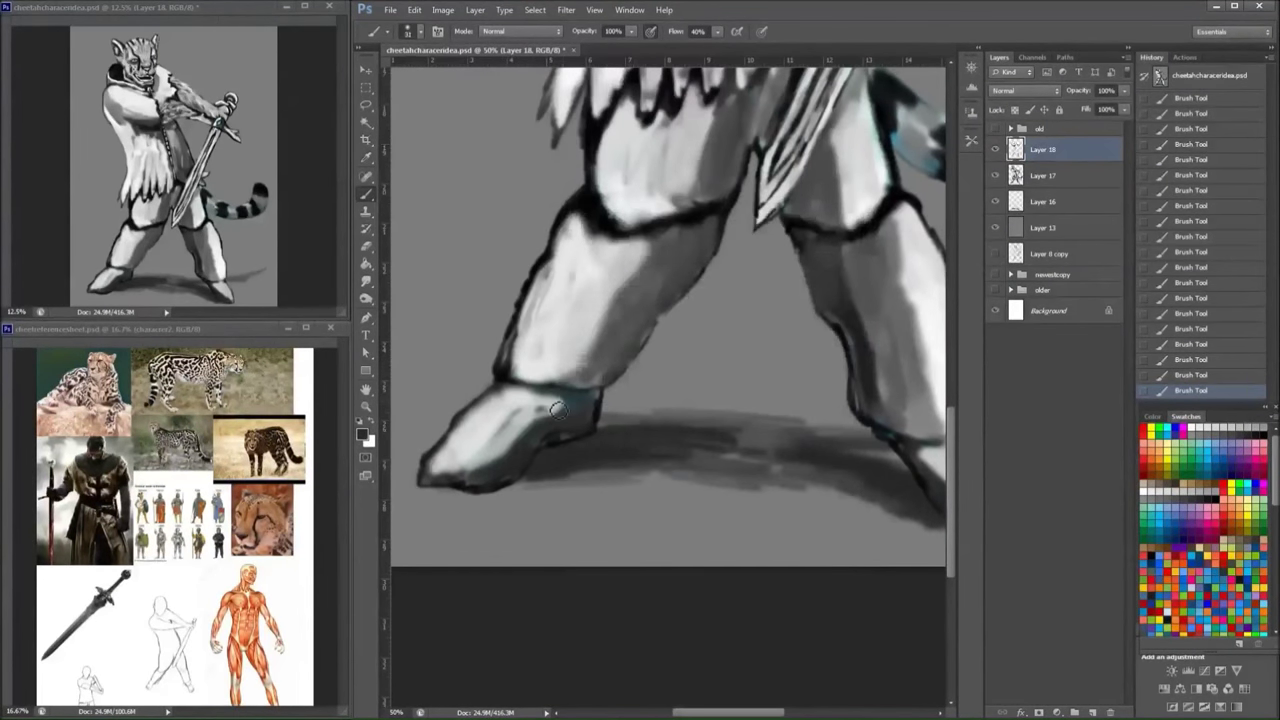
drag(558, 410, 563, 400)
scroll(806, 314, down, 2)
scroll(806, 314, right, 3)
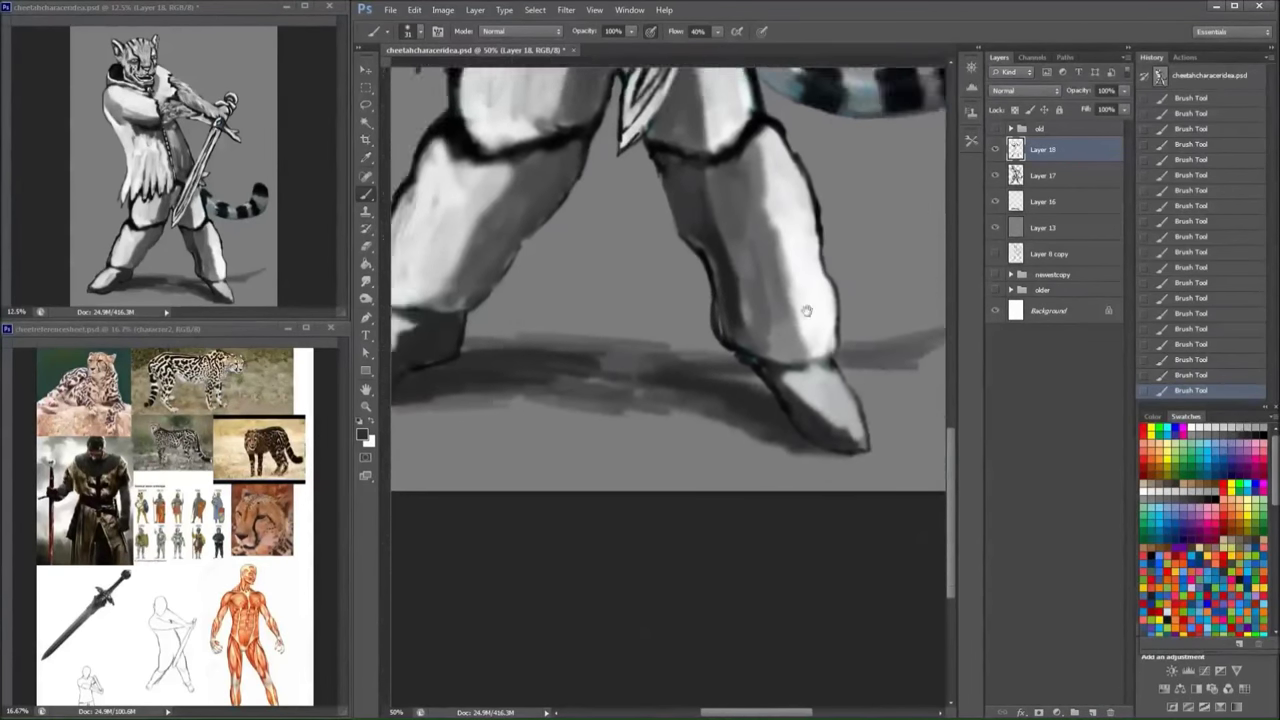
drag(746, 366, 808, 418)
mouse_move(743, 321)
mouse_down()
mouse_move(775, 342)
mouse_move(713, 339)
mouse_up()
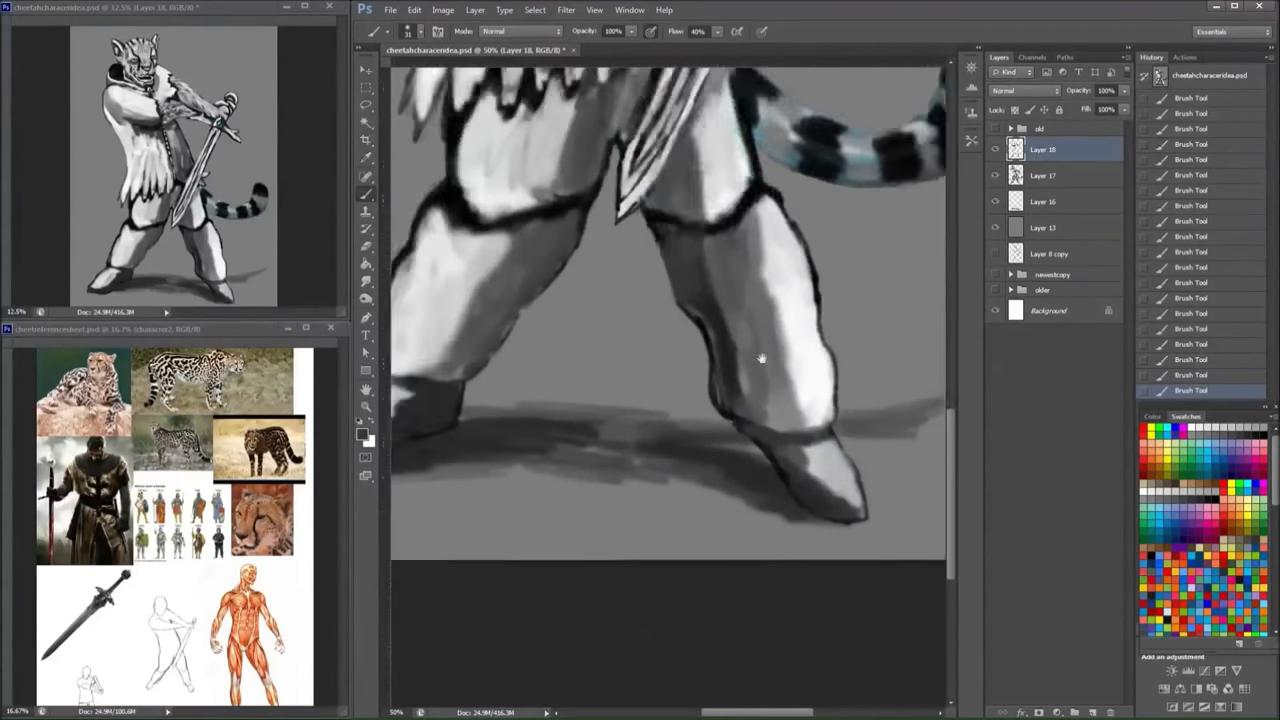
- Darken the shadow along the hood's lower edge and the far corner of the mouth
scroll(713, 339, up, 4)
scroll(713, 339, left, 2)
scroll(737, 150, up, 3)
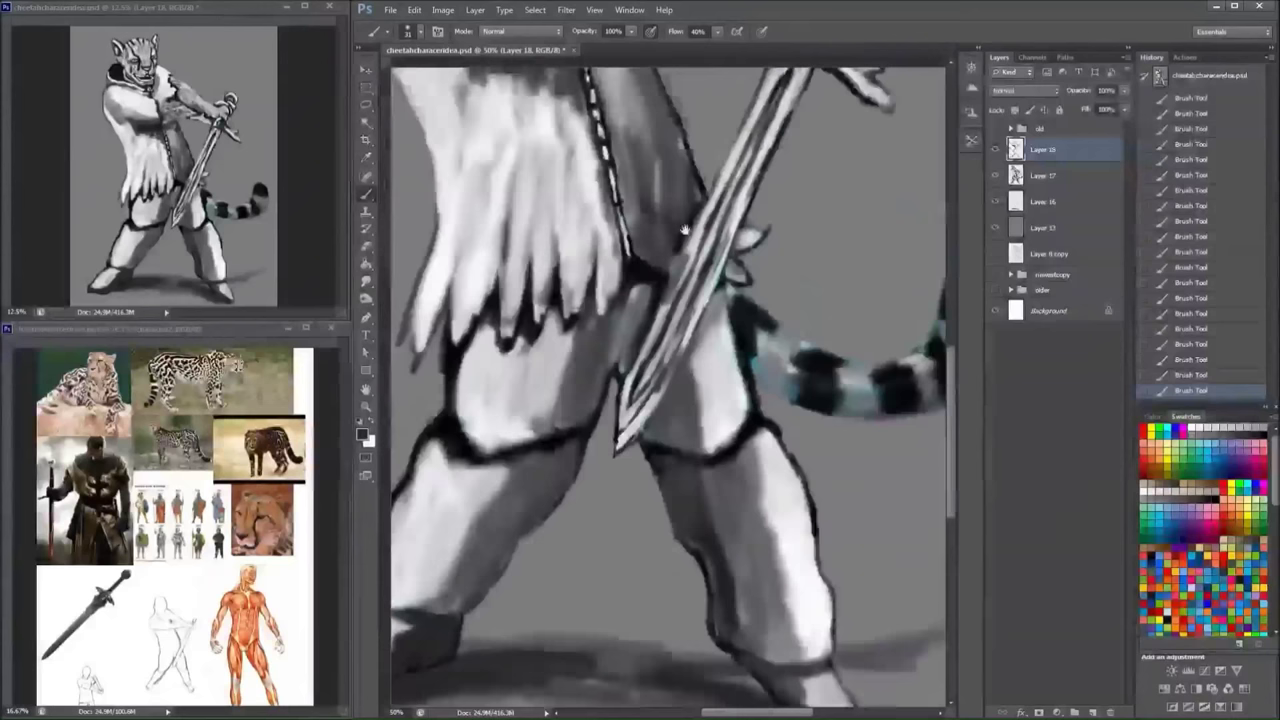
scroll(685, 230, up, 3)
scroll(590, 230, up, 2)
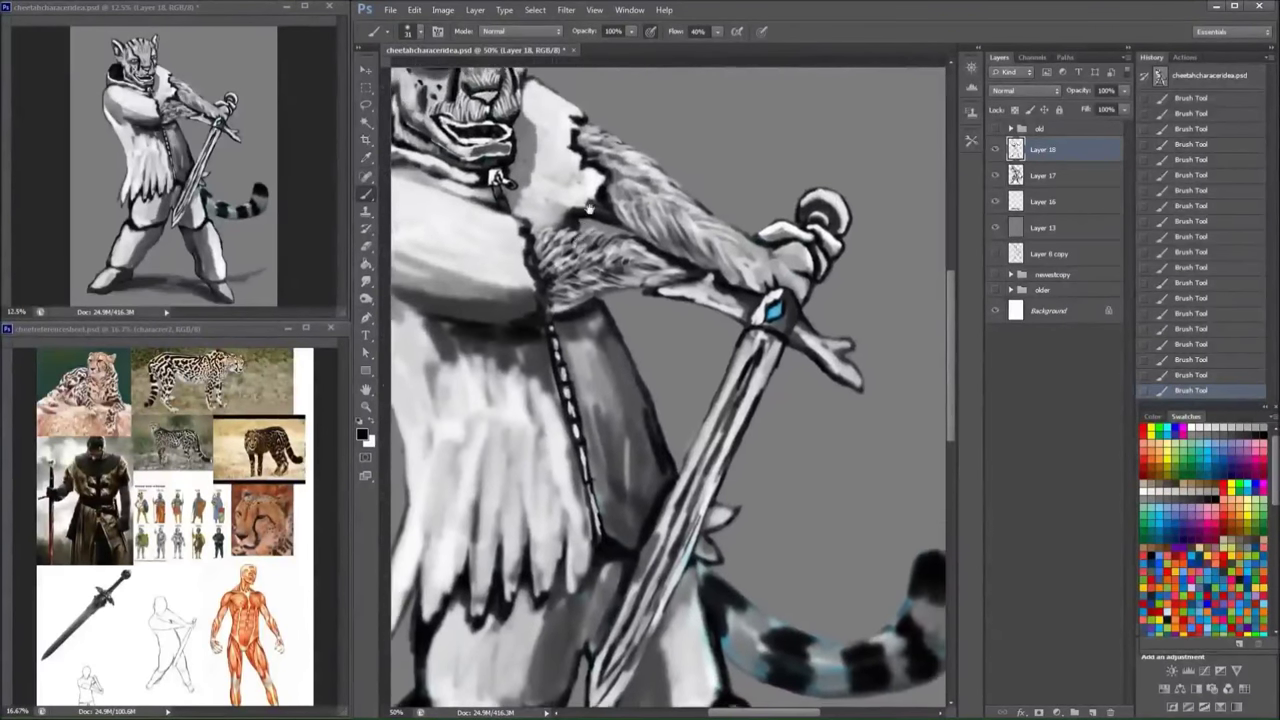
scroll(578, 235, up, 2)
scroll(578, 235, left, 2)
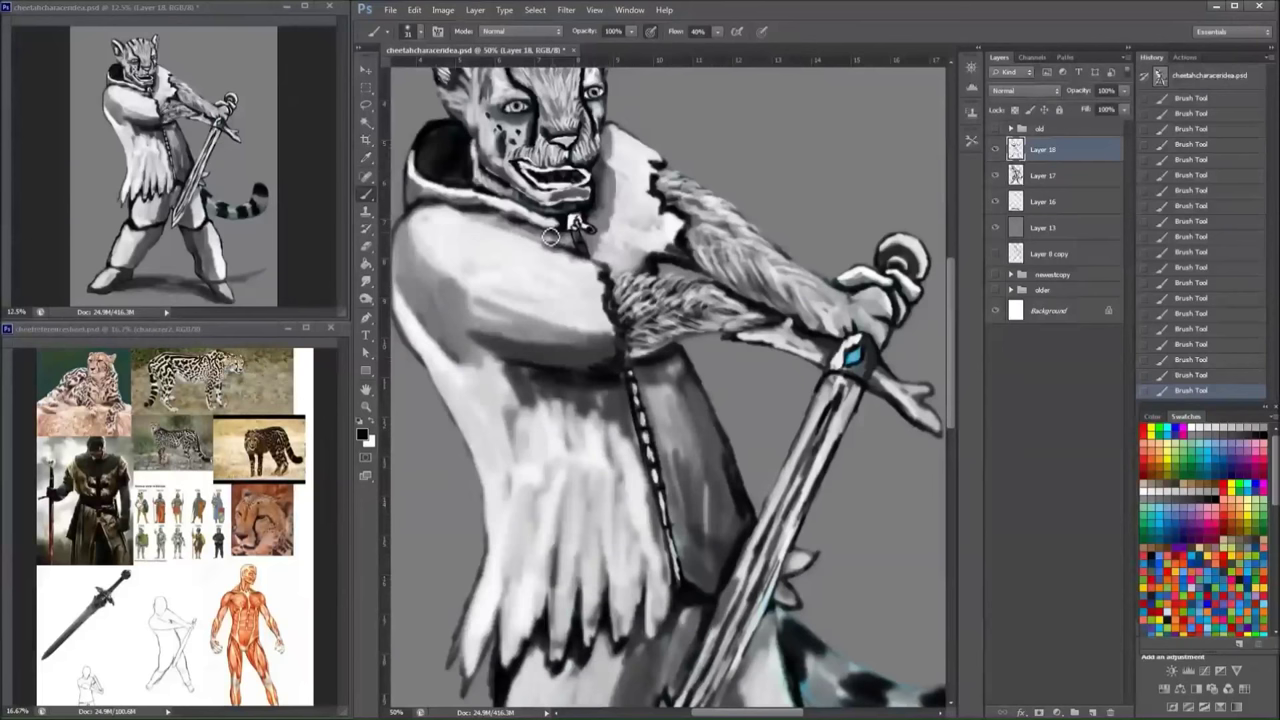
mouse_move(550, 237)
mouse_down()
mouse_move(520, 170)
mouse_move(535, 160)
mouse_move(545, 175)
mouse_move(590, 176)
mouse_up()
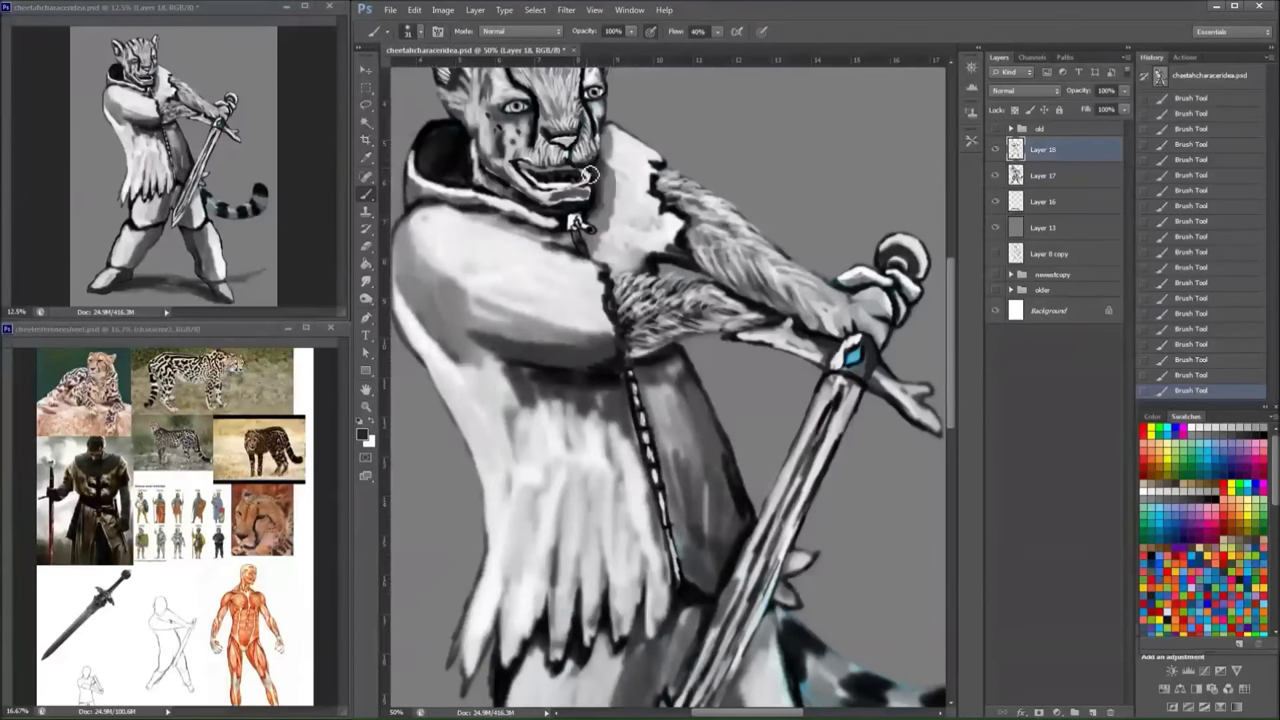
scroll(590, 175, up, 1)
- Reshape the mouth and chin with small dark and white strokes
right_click(590, 175)
key(Return)
mouse_move(665, 200)
mouse_down()
mouse_move(566, 201)
mouse_move(606, 206)
mouse_up()
key(x)
right_click(606, 200)
drag(675, 225, 681, 225)
key(Return)
click(1183, 432)
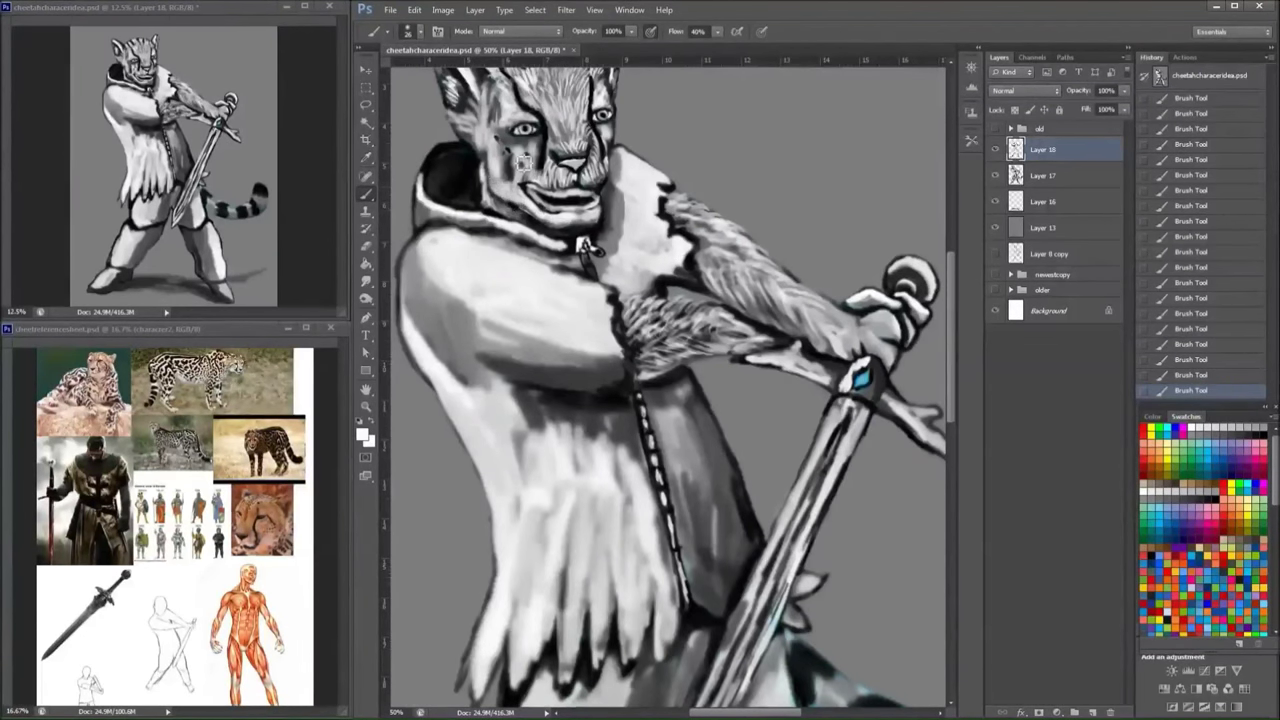
scroll(522, 160, up, 1)
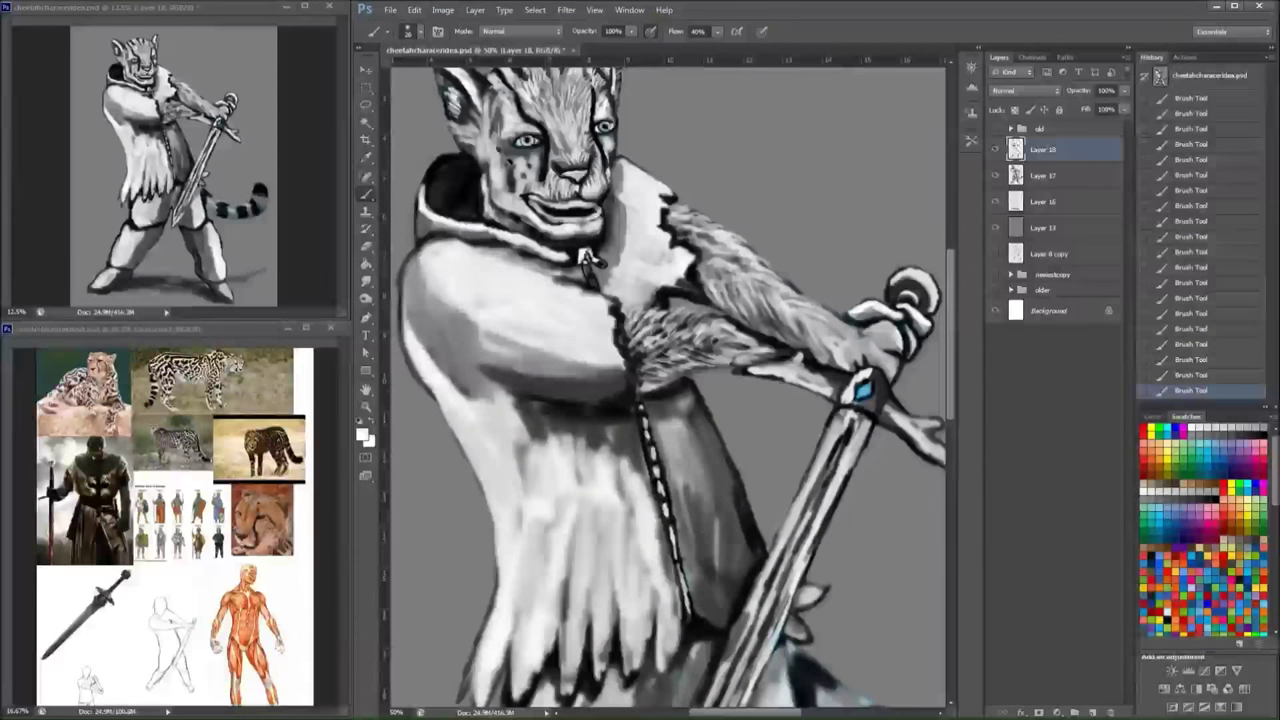
key(x)
key(bracketleft)
mouse_move(535, 198)
mouse_down()
mouse_move(612, 214)
mouse_move(591, 225)
mouse_move(598, 216)
mouse_up()
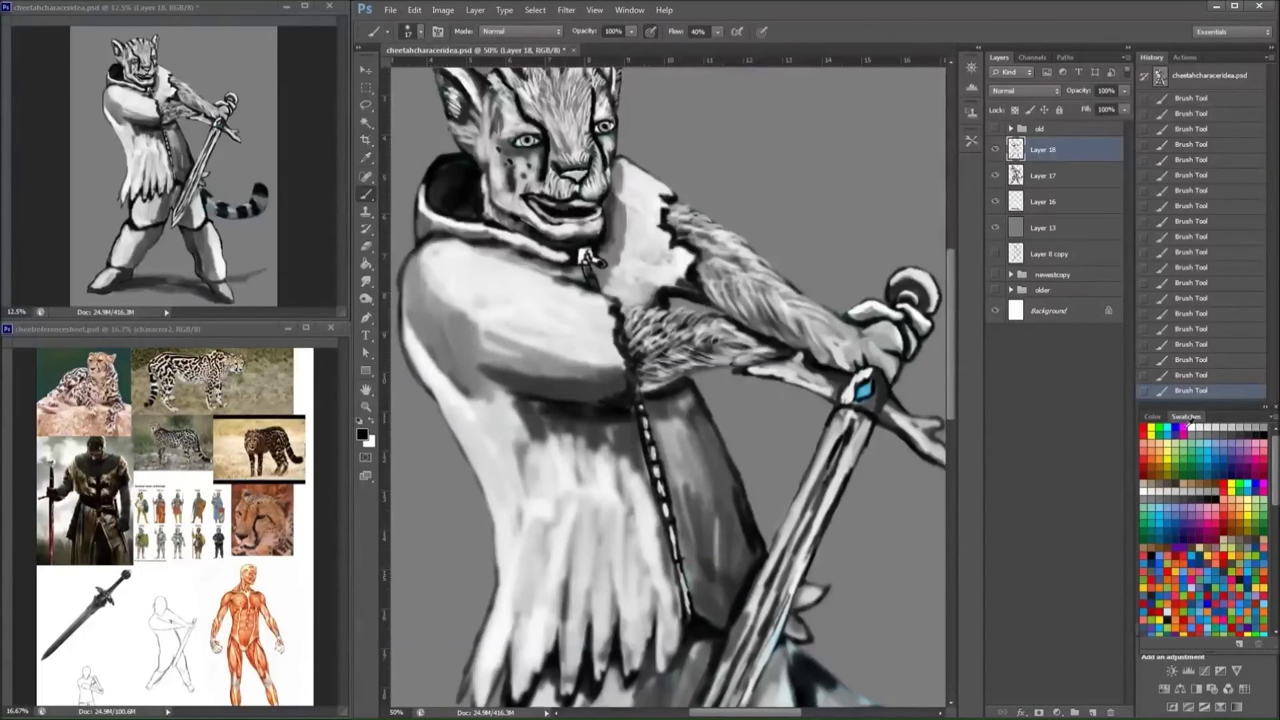
- Add white highlights to the far boot's toe and ankle, and redefine its upper edge with a smaller black brush
key(x)
key(bracketright)
scroll(590, 258, down, 10)
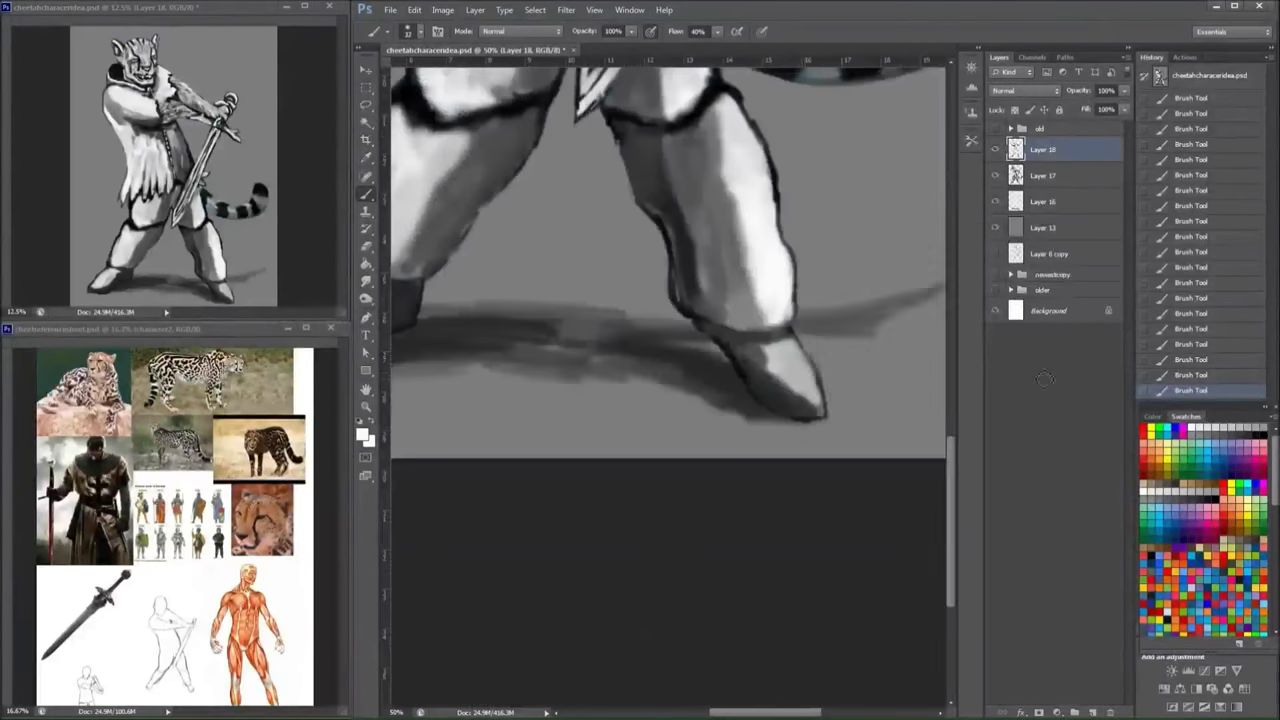
mouse_move(815, 410)
mouse_down()
mouse_move(784, 382)
mouse_move(818, 359)
mouse_up()
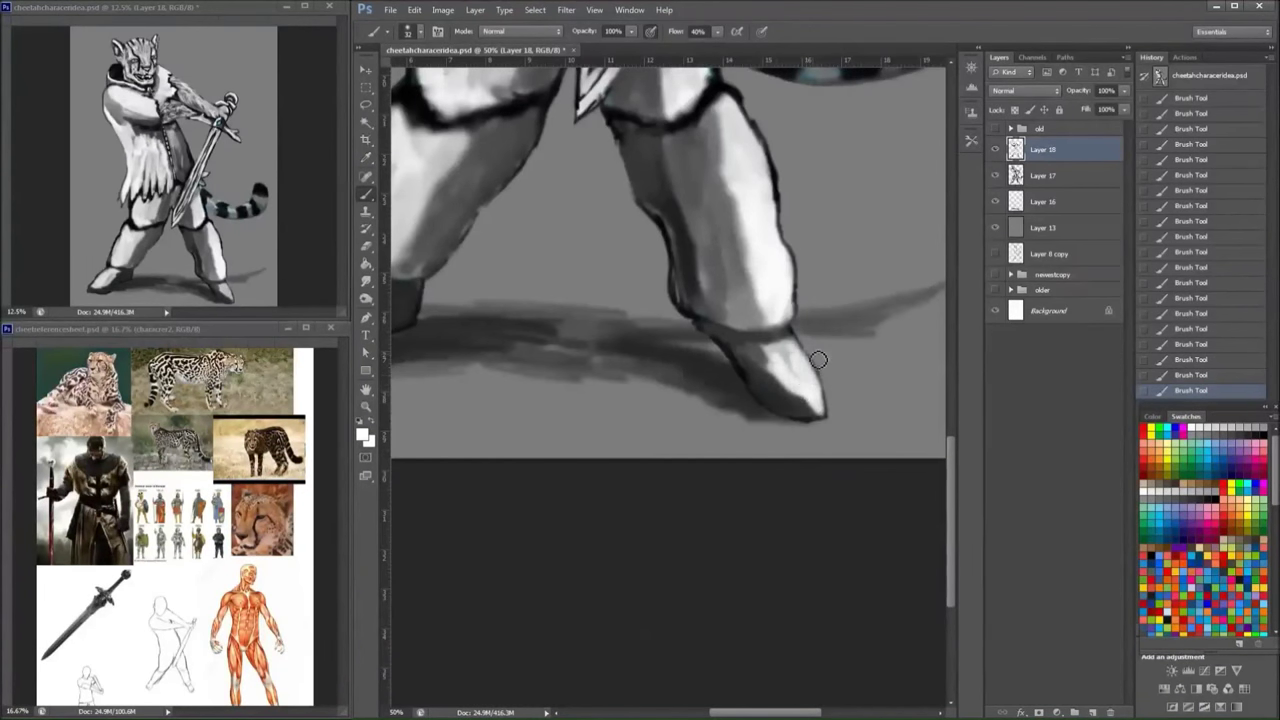
drag(712, 330, 757, 346)
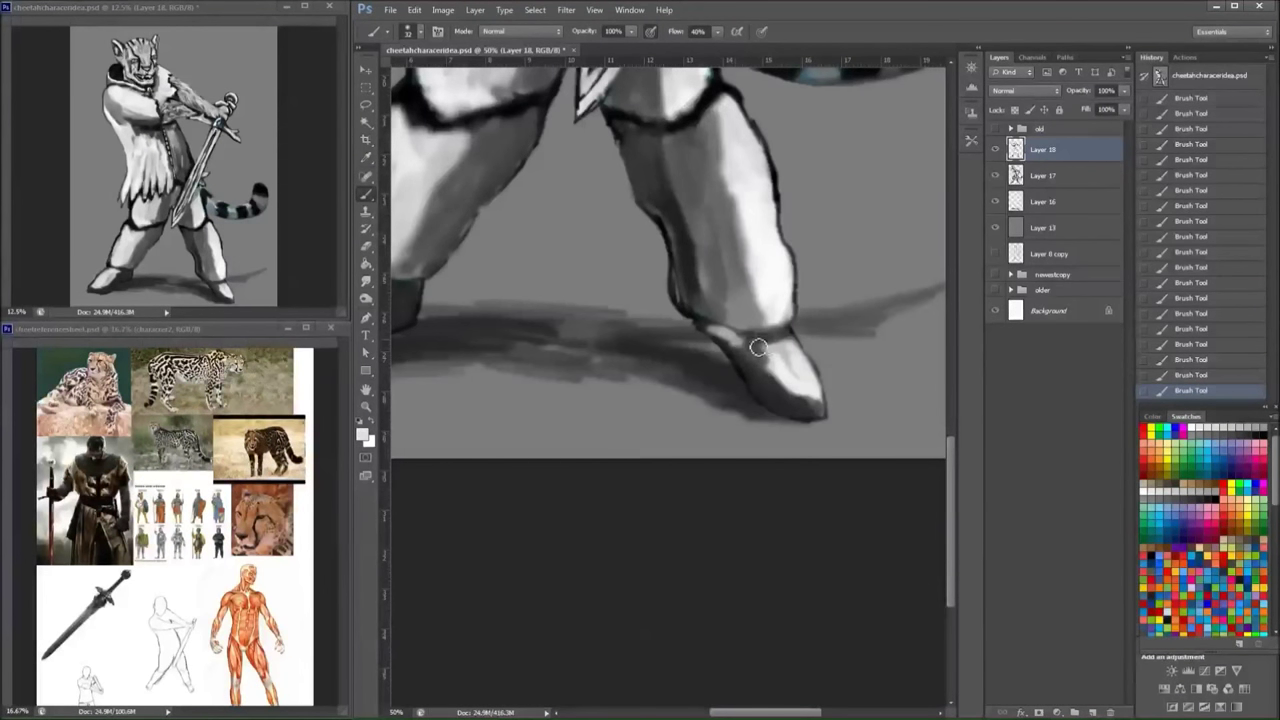
key(x)
right_click(750, 340)
drag(890, 213, 866, 213)
click(700, 309)
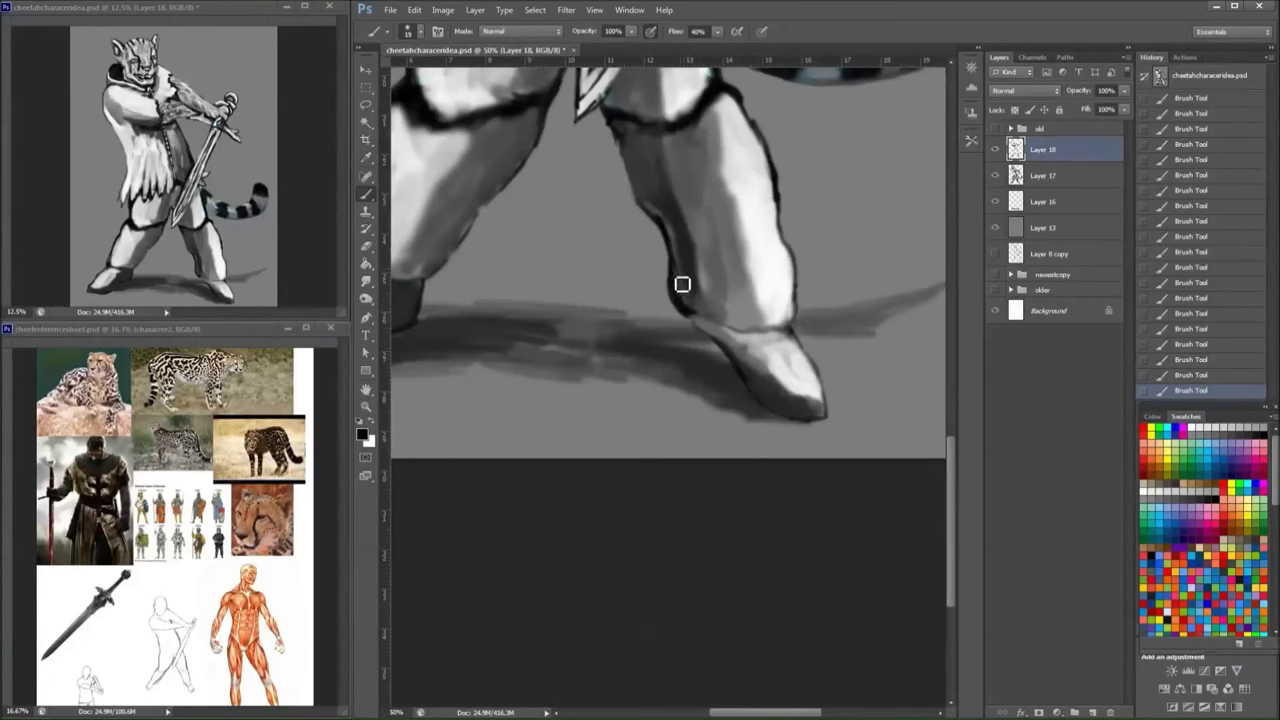
- Rework the far shin's inner contour and paint dark grey strokes down its shaded side
mouse_move(674, 250)
mouse_down()
mouse_move(678, 286)
mouse_move(714, 277)
mouse_up()
key(x)
drag(660, 210, 617, 120)
mouse_move(455, 247)
mouse_down()
mouse_move(569, 286)
mouse_move(575, 275)
mouse_up()
right_click(910, 223)
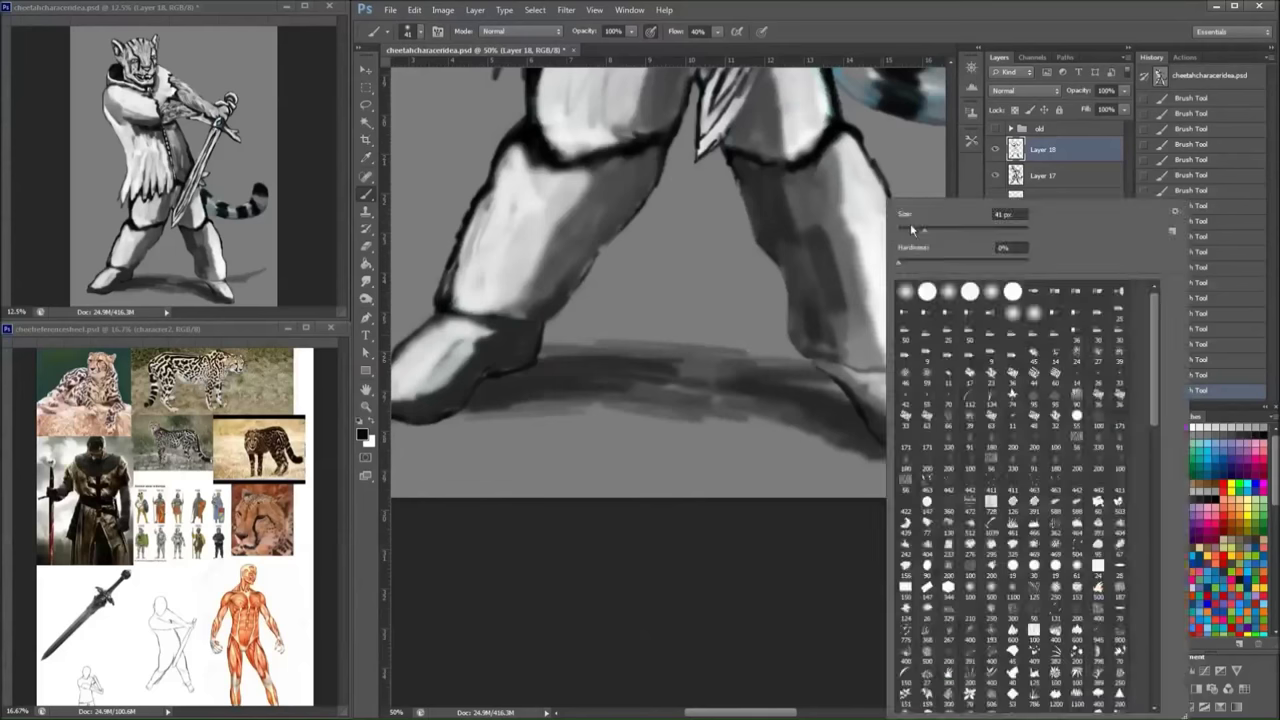
drag(910, 223, 903, 223)
mouse_move(885, 370)
mouse_down()
mouse_move(797, 323)
mouse_move(740, 160)
mouse_move(806, 341)
mouse_move(774, 251)
mouse_up()
- Blend the dark strokes on the far shin into an even mid-grey with a larger brush
key(x)
key(bracketright)
key(bracketright)
key(bracketright)
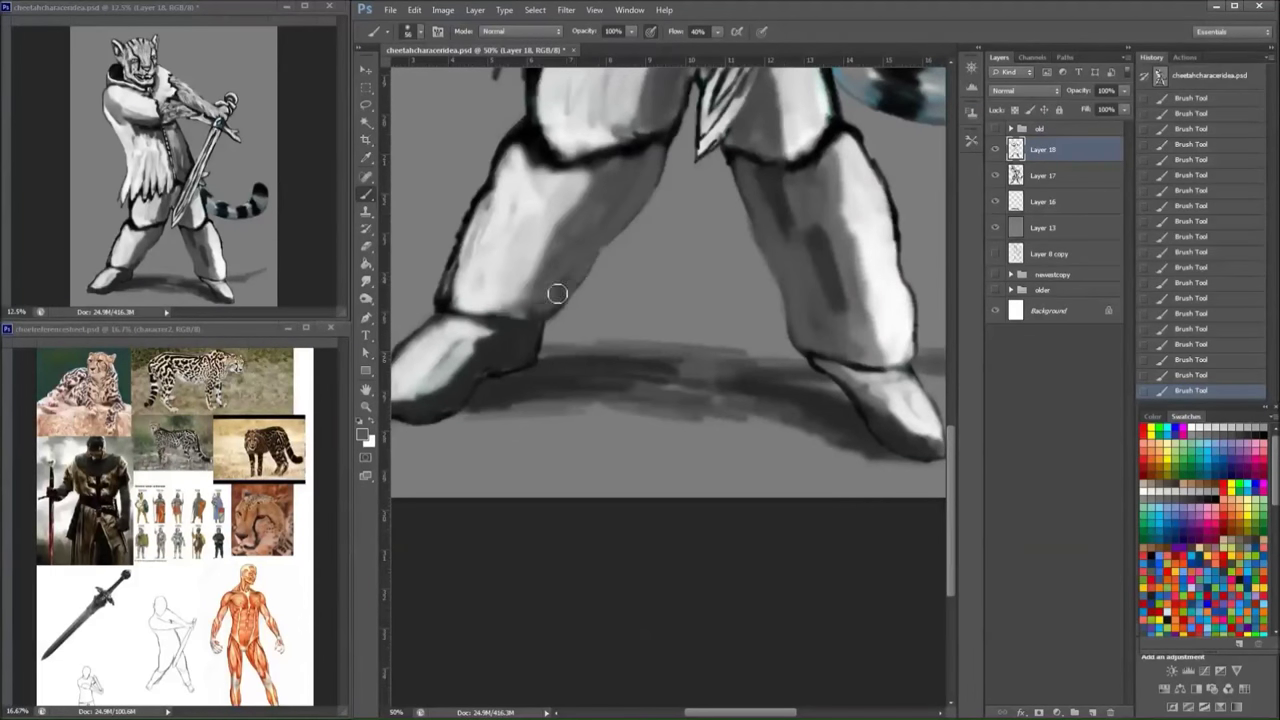
mouse_move(766, 177)
mouse_down()
mouse_move(793, 218)
mouse_move(788, 191)
mouse_move(839, 296)
mouse_up()
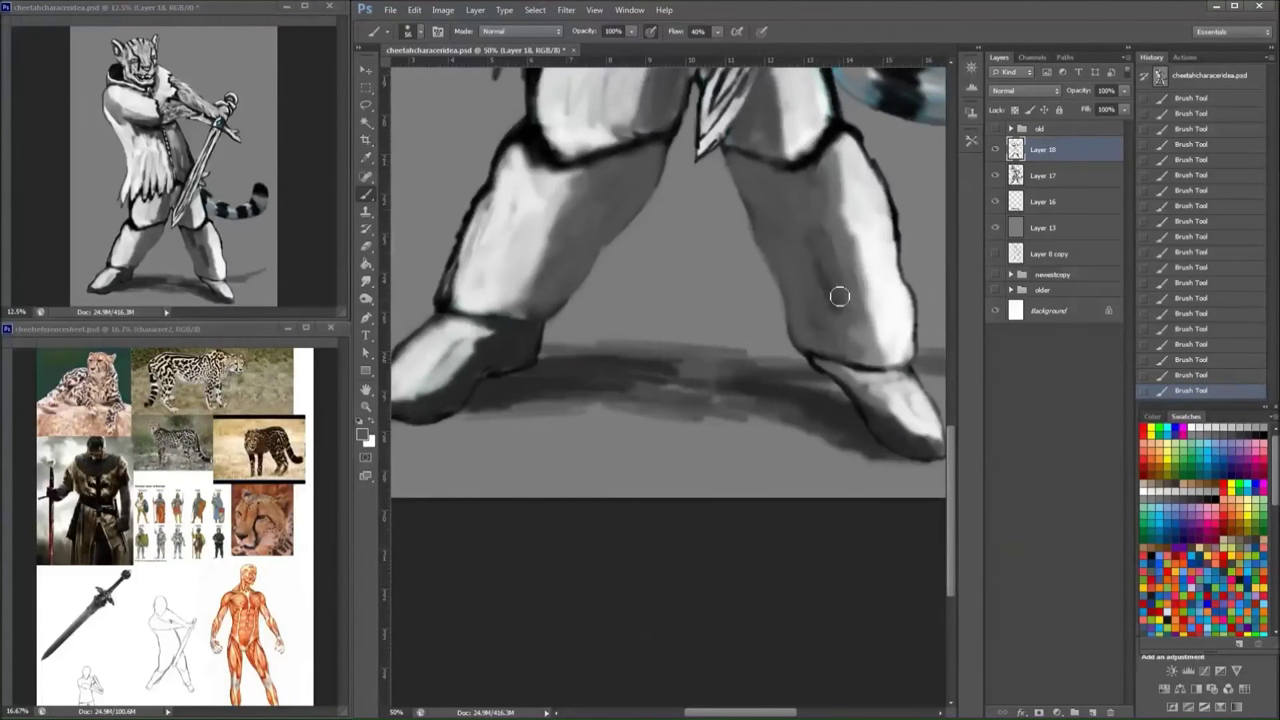
- Paint near-black shadows along the inner edges of both shins and refine the grey shading on the thighs
mouse_move(745, 158)
mouse_down()
mouse_move(783, 191)
mouse_move(769, 251)
mouse_move(777, 231)
mouse_move(803, 332)
mouse_up()
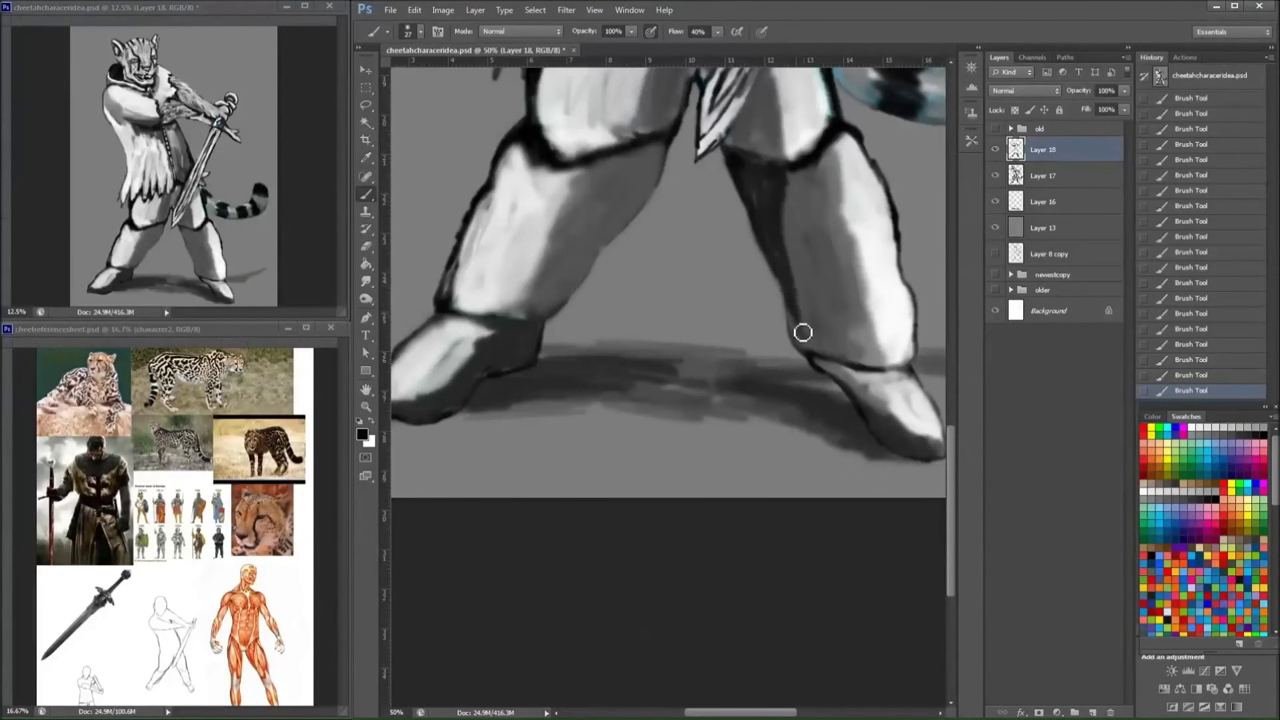
mouse_move(660, 145)
mouse_down()
mouse_move(634, 194)
mouse_move(654, 200)
mouse_move(580, 289)
mouse_move(617, 214)
mouse_move(643, 205)
mouse_up()
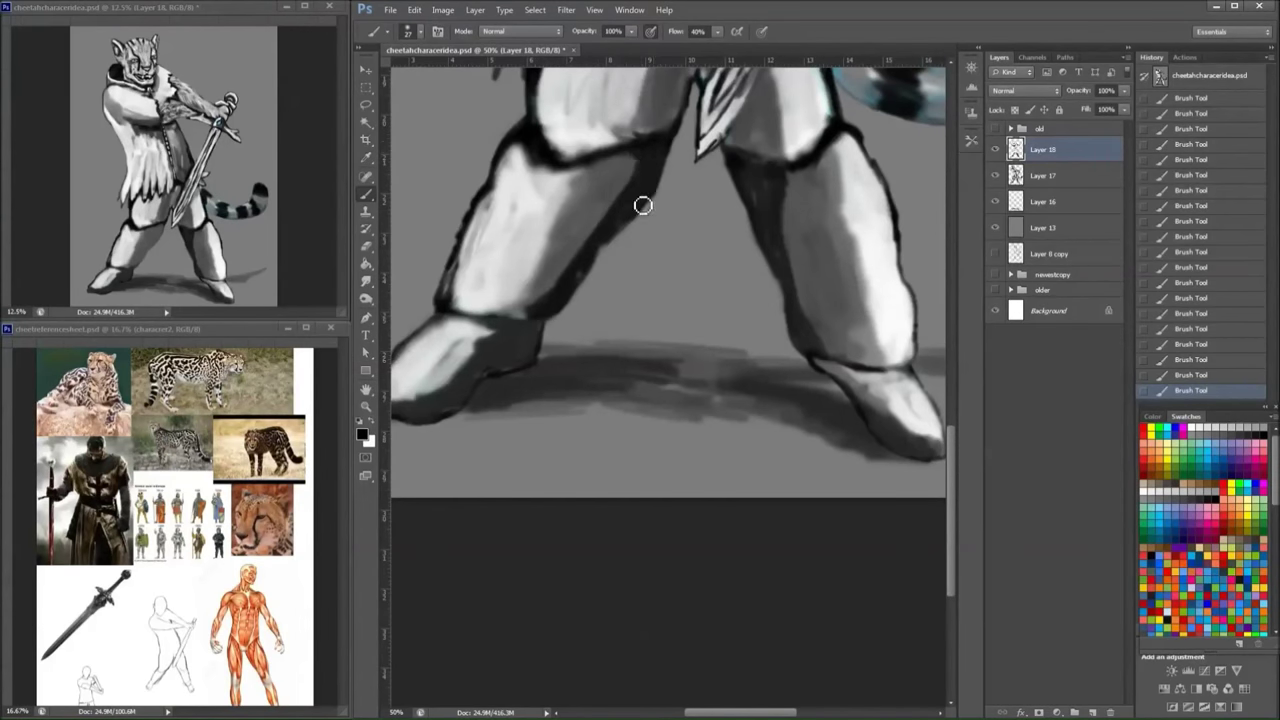
scroll(650, 200, up, 2)
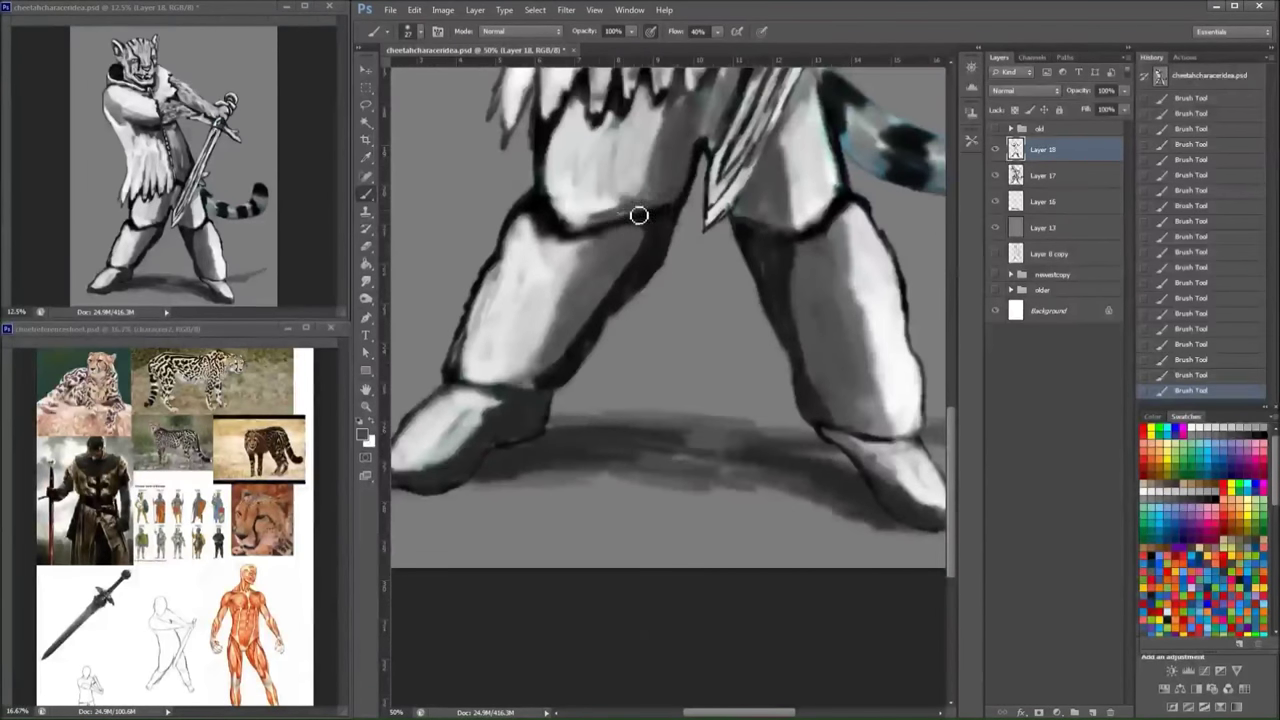
mouse_move(795, 232)
mouse_down()
mouse_move(787, 134)
mouse_move(728, 133)
mouse_move(719, 99)
mouse_up()
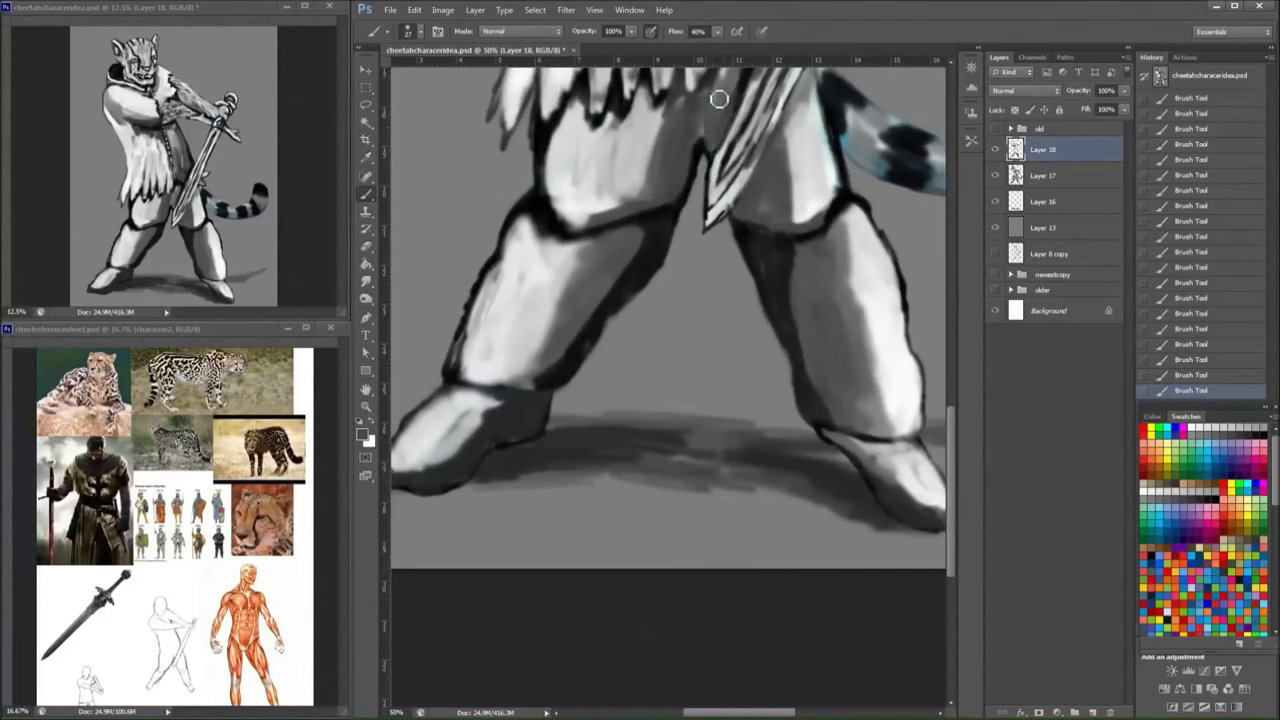
- Lighten the far thigh and the tail's pale bands with white strokes over the turquoise
scroll(706, 162, up, 2)
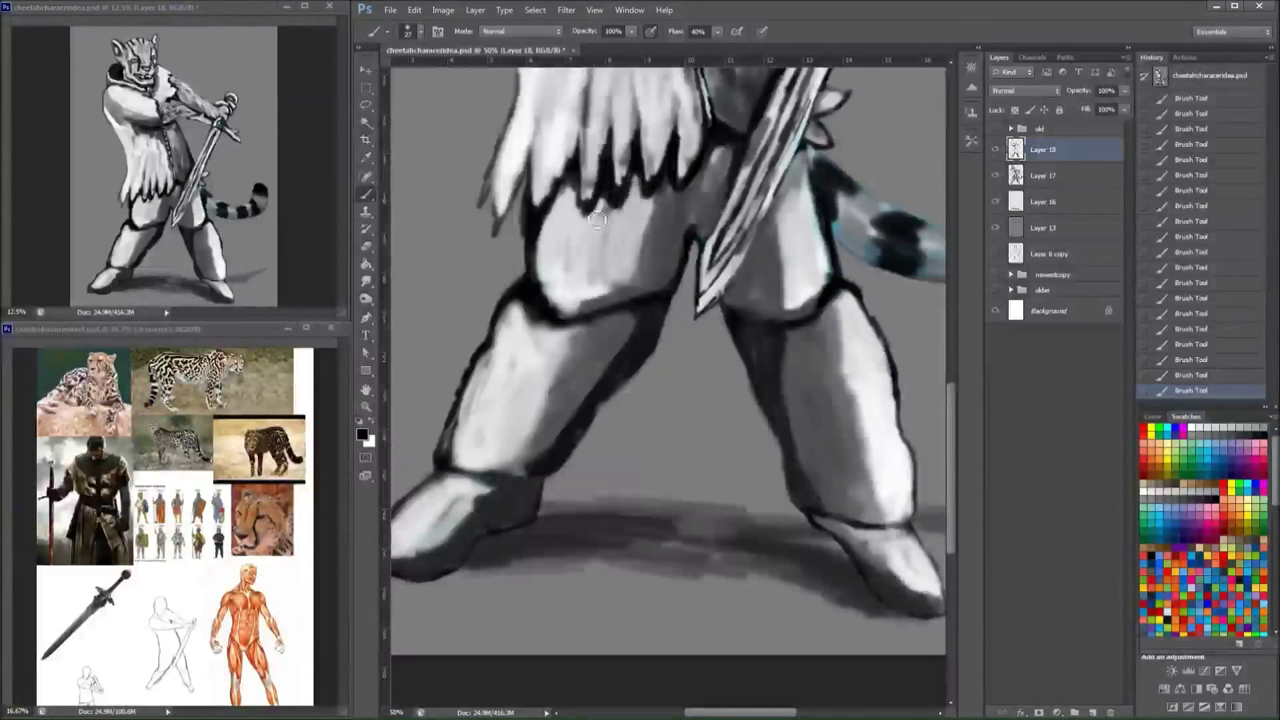
key(x)
mouse_move(835, 240)
mouse_down()
mouse_move(880, 207)
mouse_move(720, 217)
mouse_up()
mouse_move(830, 225)
mouse_down()
mouse_move(864, 218)
mouse_move(918, 232)
mouse_move(908, 262)
mouse_move(892, 253)
mouse_move(908, 243)
mouse_move(861, 212)
mouse_move(863, 241)
mouse_move(891, 273)
mouse_move(811, 250)
mouse_move(831, 290)
mouse_up()
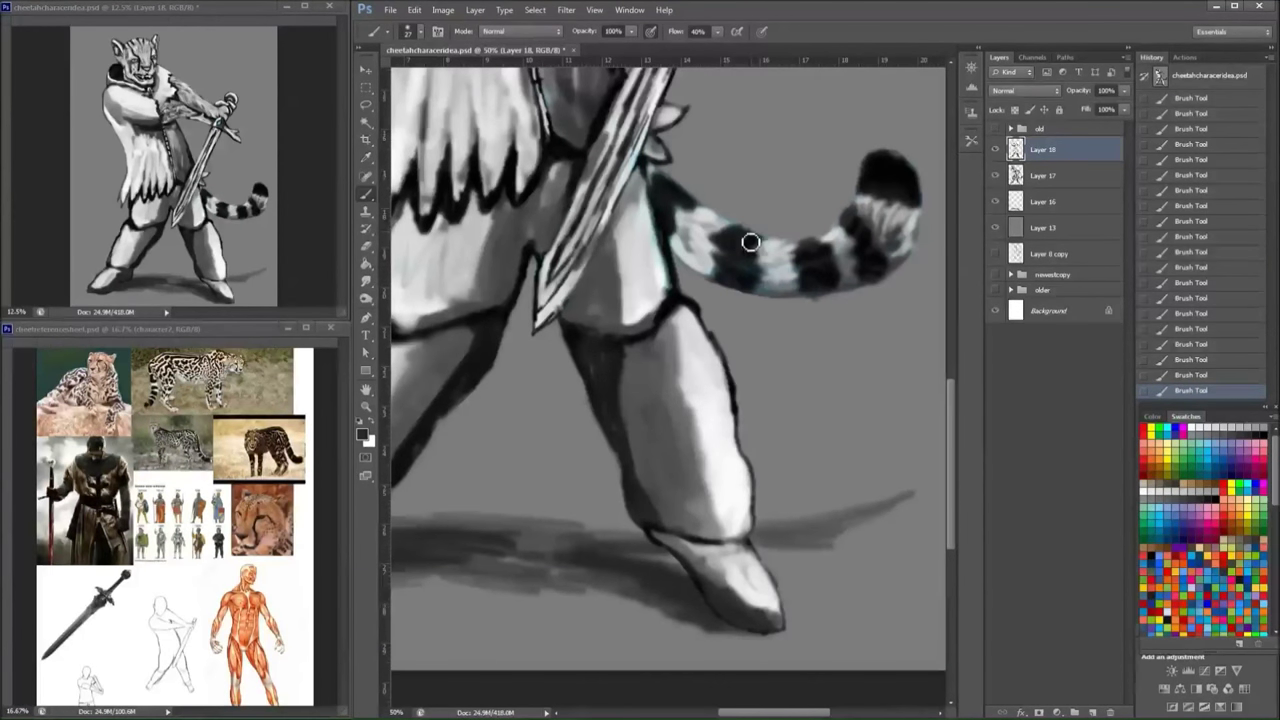
- Repaint the tail's black stripes and white bands with alternating strokes from its base to its tip
key(x)
mouse_move(750, 242)
mouse_down()
mouse_move(794, 278)
mouse_move(660, 178)
mouse_up()
key(x)
mouse_move(690, 240)
mouse_down()
mouse_move(687, 256)
mouse_move(718, 279)
mouse_move(795, 290)
mouse_up()
key(x)
drag(845, 235, 855, 282)
drag(870, 200, 900, 252)
key(ctrl+minus)
key(ctrl+minus)
key(x)
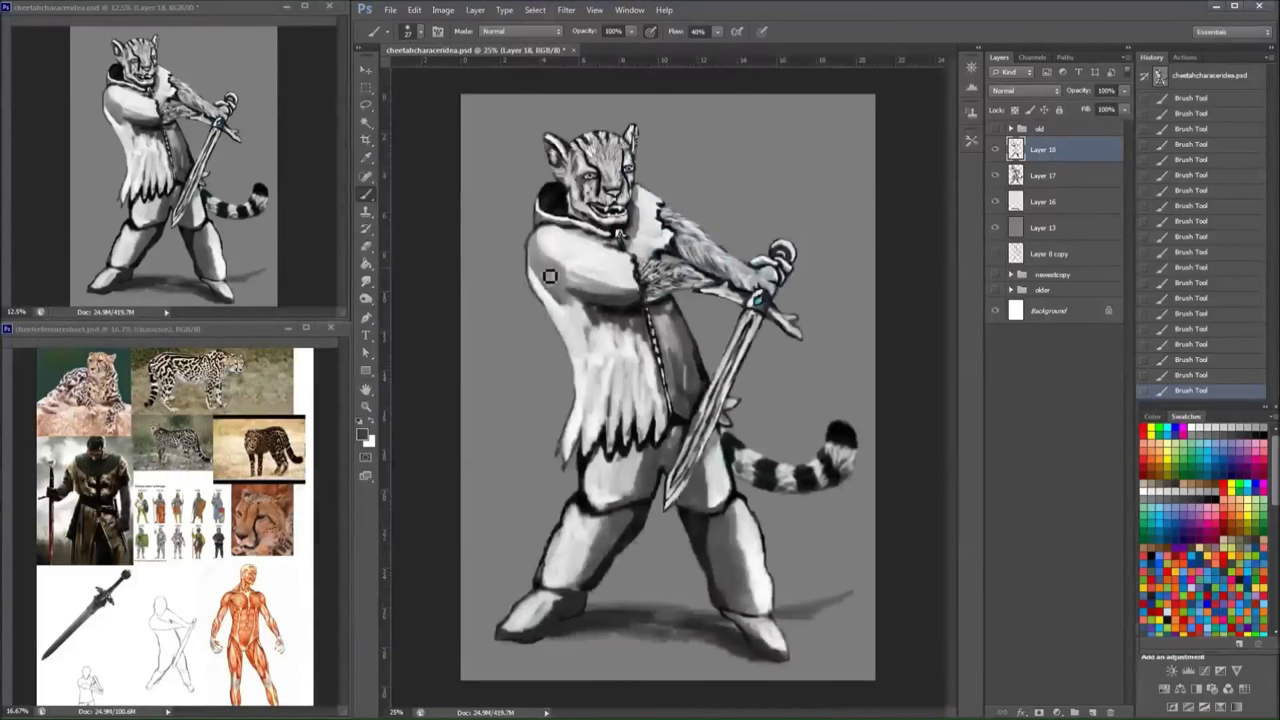
- Shade the jacket's near sleeve and hanging side with dark and pale grey strokes using a larger brush
key(bracketright)
key(bracketright)
key(bracketright)
mouse_move(532, 238)
mouse_down()
mouse_move(592, 400)
mouse_move(585, 460)
mouse_up()
key(x)
mouse_move(552, 296)
mouse_down()
mouse_move(590, 380)
mouse_move(575, 445)
mouse_up()
drag(588, 400, 575, 435)
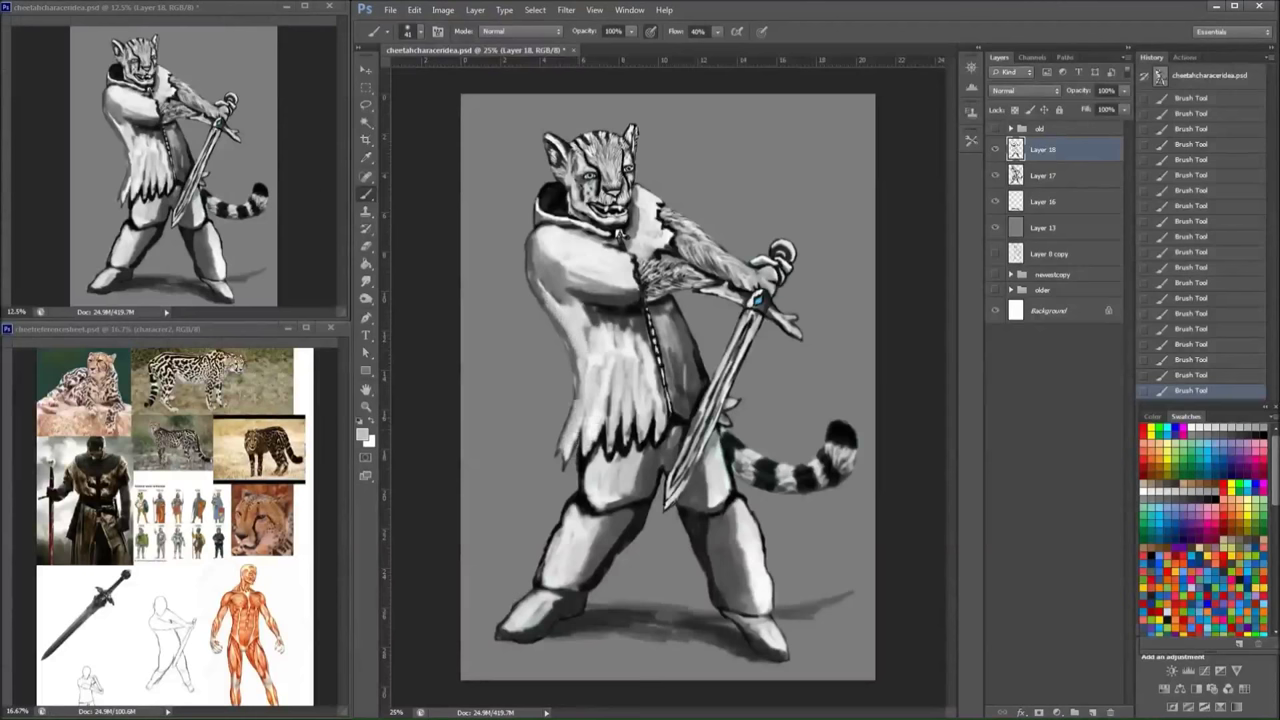
- Shade the jacket's far shoulder grey and add short dark fold lines to both front panels
right_click(652, 338)
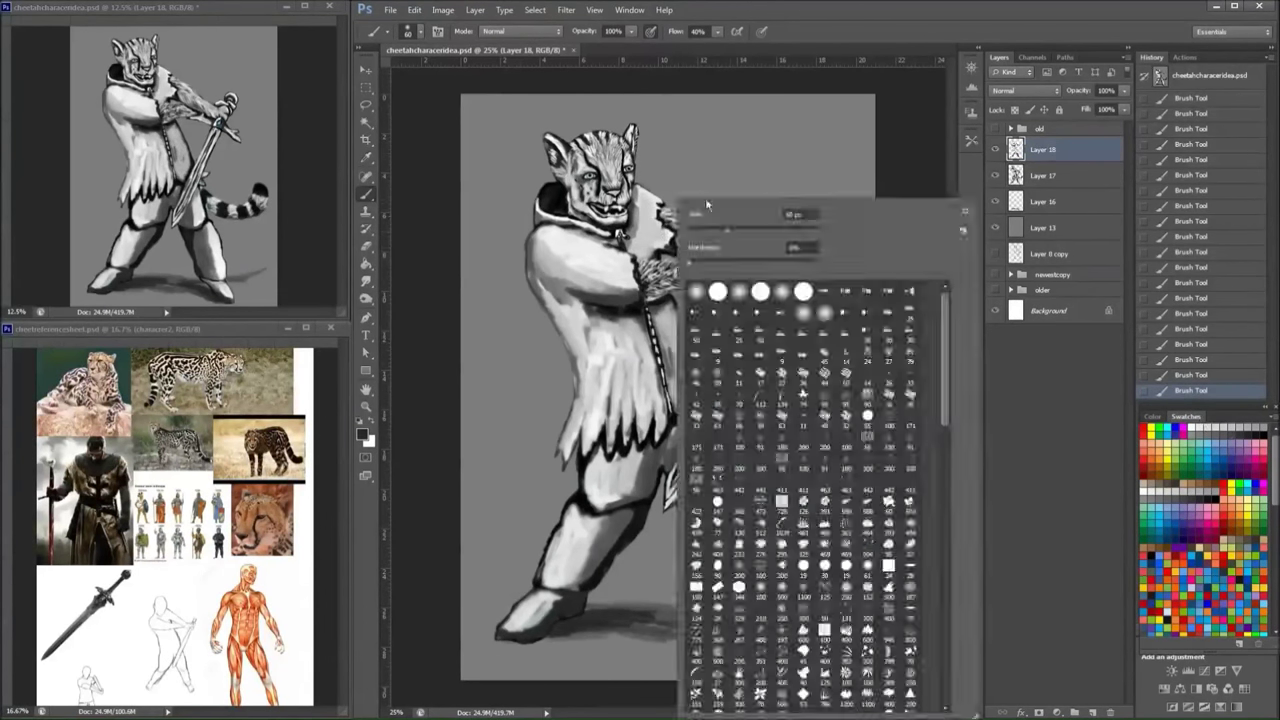
mouse_move(705, 197)
mouse_down()
mouse_move(648, 252)
mouse_move(650, 200)
mouse_move(660, 215)
mouse_move(615, 260)
mouse_move(653, 247)
mouse_move(650, 370)
mouse_move(668, 440)
mouse_move(665, 380)
mouse_up()
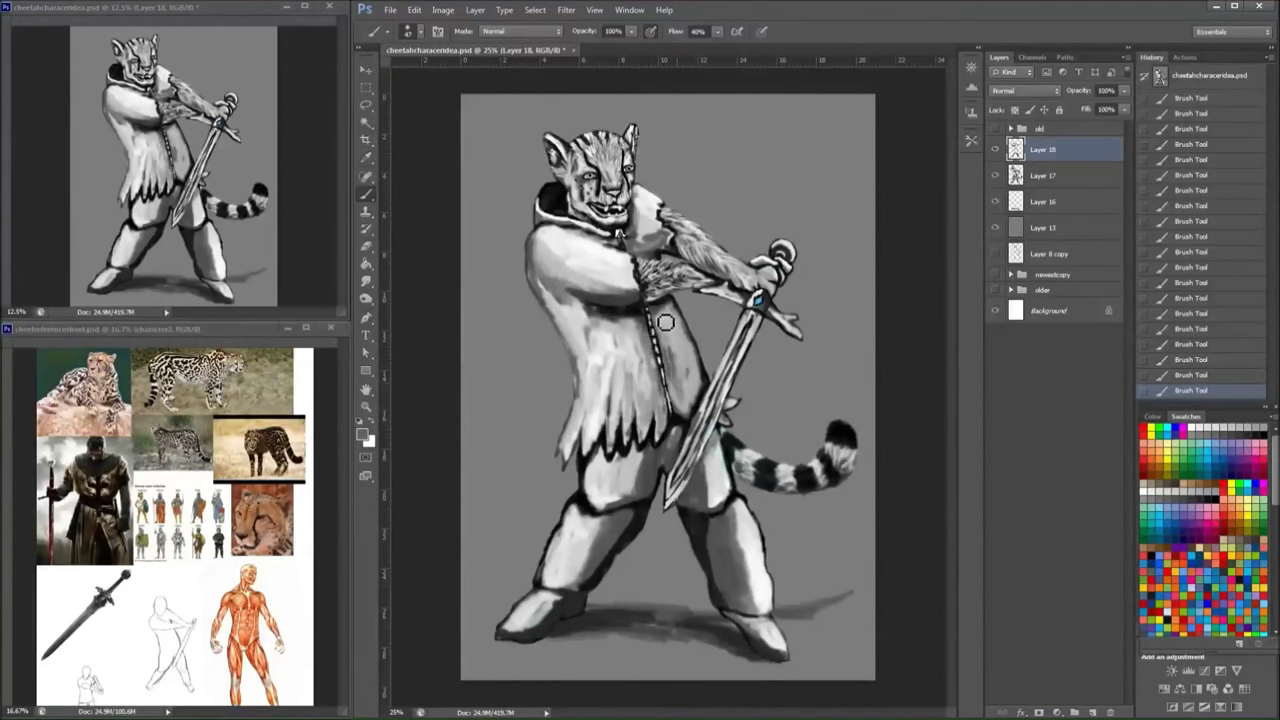
scroll(666, 323, up, 1)
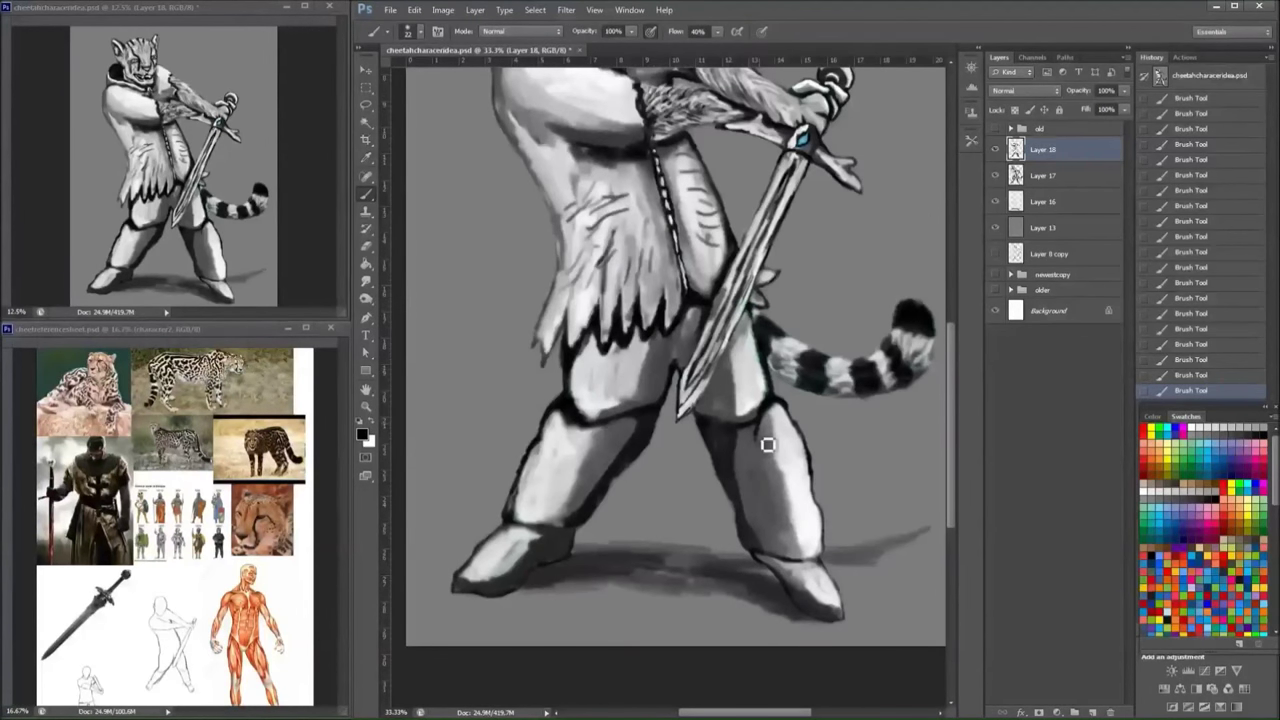
- Draw black outlines for armour plates and cross straps on both shins
mouse_move(757, 428)
mouse_down()
mouse_move(779, 512)
mouse_move(818, 558)
mouse_up()
mouse_move(588, 420)
mouse_down()
mouse_move(521, 530)
mouse_move(585, 430)
mouse_up()
drag(702, 468, 782, 478)
mouse_move(562, 462)
mouse_down()
mouse_move(623, 480)
mouse_move(617, 500)
mouse_up()
- Fill the straps across both shins with pale strokes and tone them down with grey shading
right_click(760, 480)
key(Return)
drag(724, 474, 782, 478)
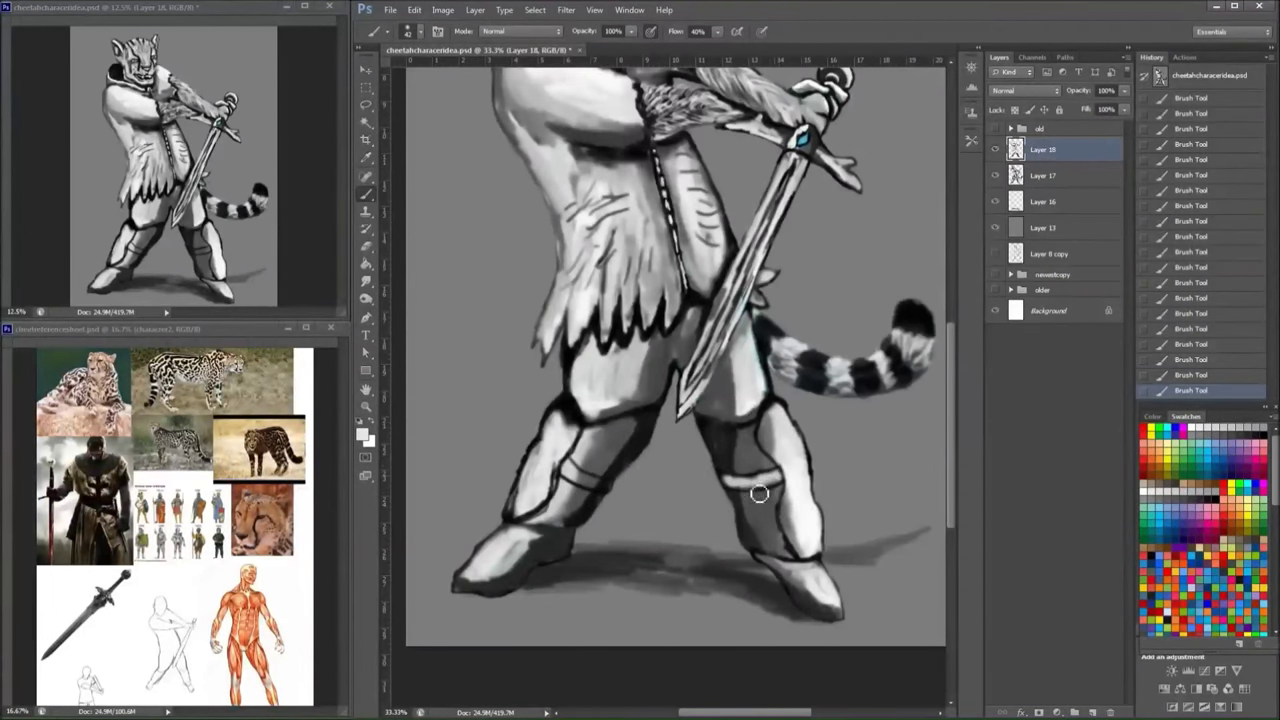
drag(568, 464, 614, 490)
key(x)
drag(740, 476, 782, 484)
drag(566, 462, 616, 500)
drag(724, 478, 758, 492)
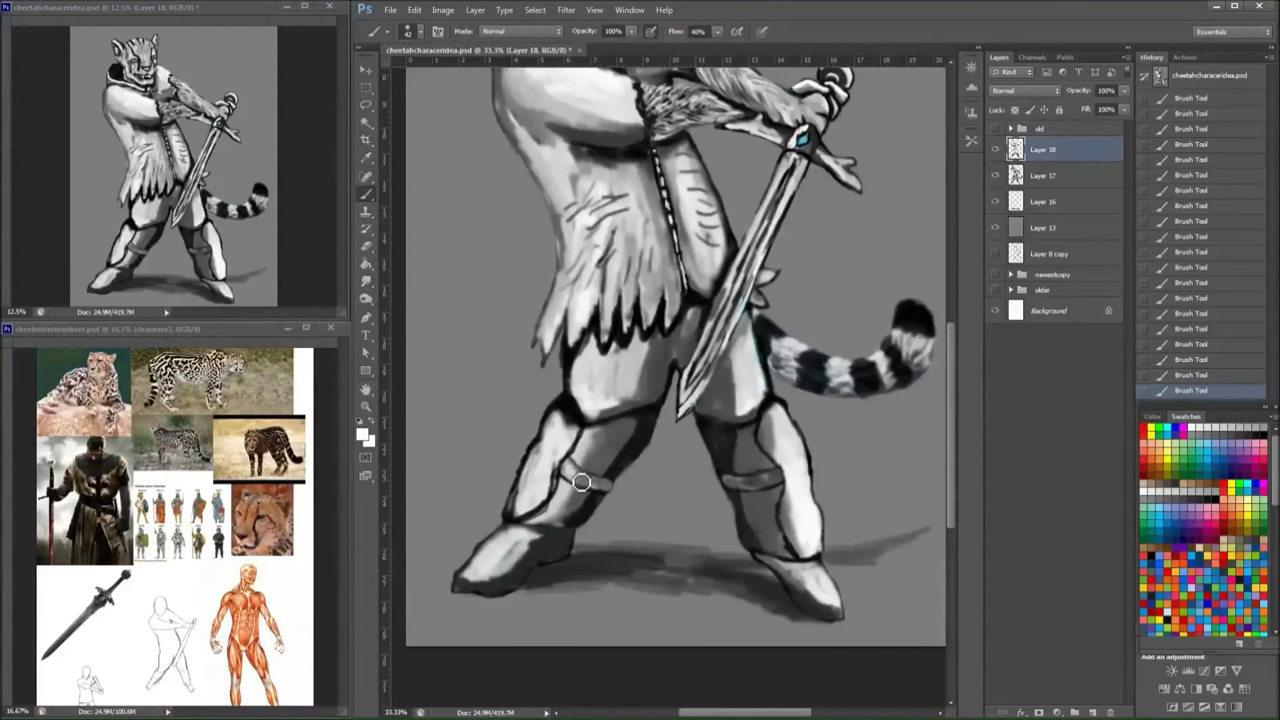
- Brighten both shin straps with white highlights using a resized brush
right_click(760, 482)
key(Return)
mouse_move(620, 468)
mouse_down()
mouse_move(592, 508)
mouse_move(604, 482)
mouse_up()
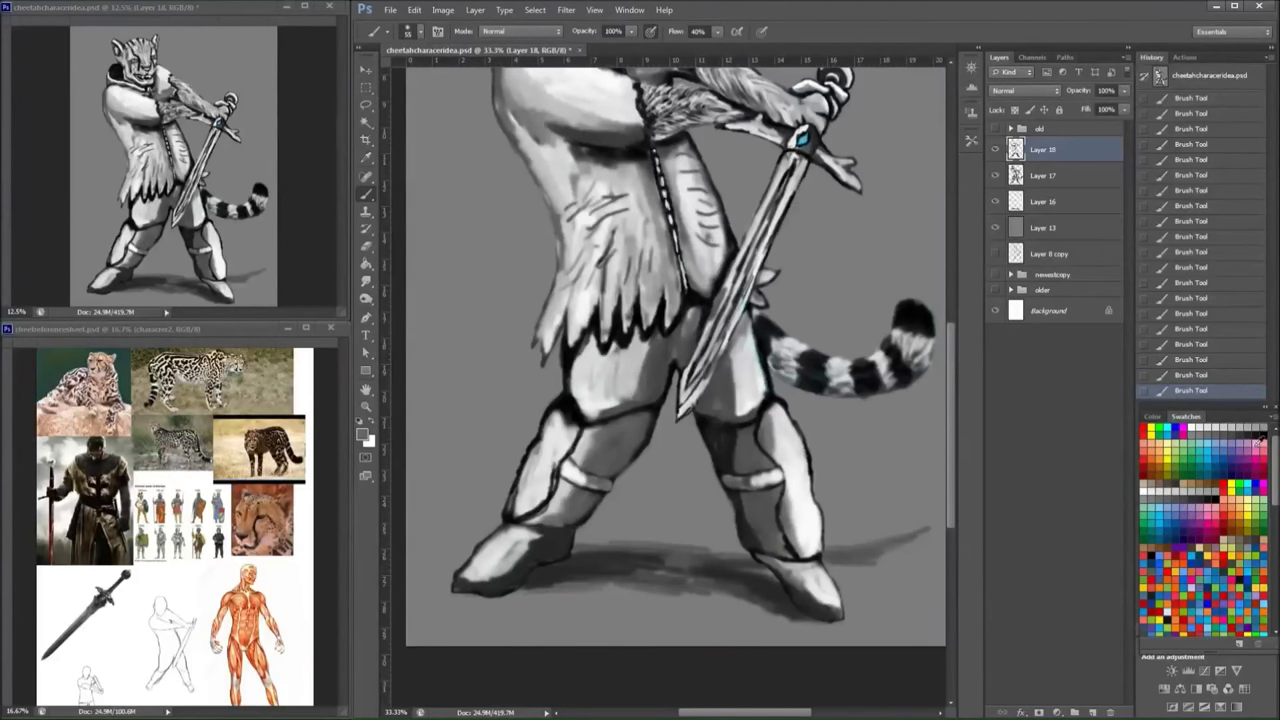
- Shade the ankles, heels and uppers of both boots with sampled greys, leaving the toes pale
mouse_move(758, 556)
mouse_down()
mouse_move(812, 574)
mouse_move(719, 430)
mouse_up()
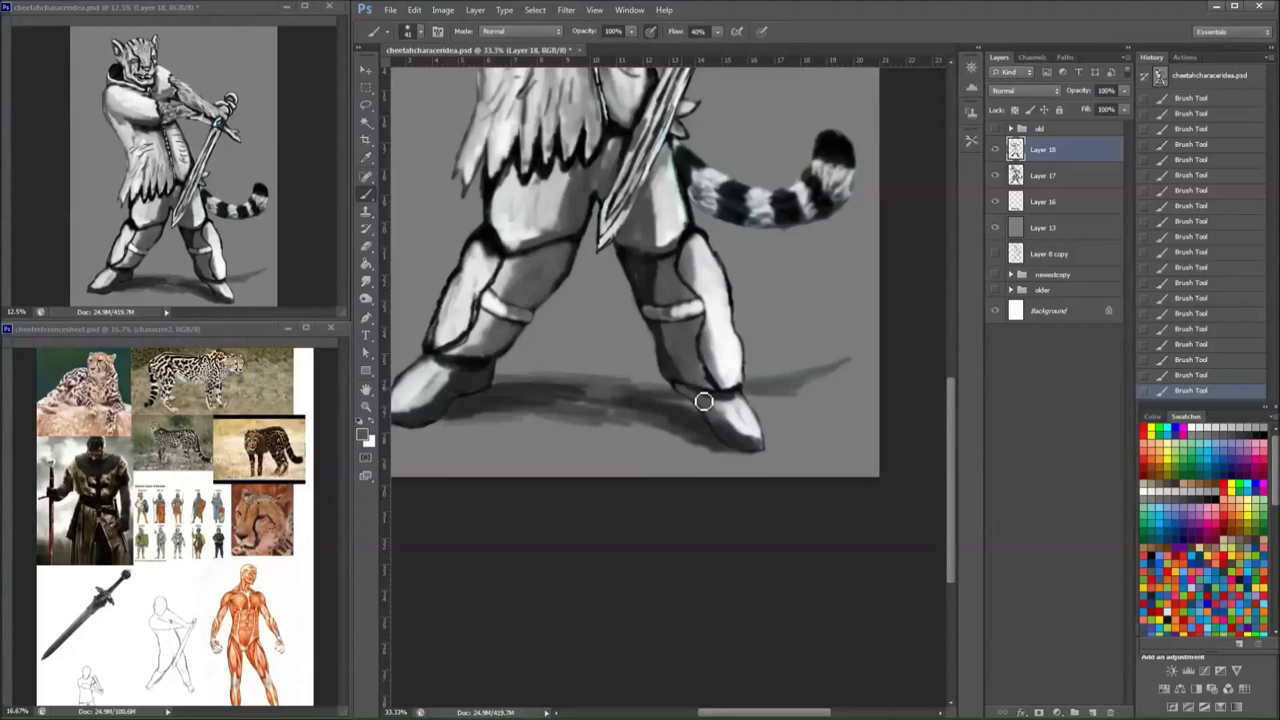
mouse_move(703, 401)
mouse_down()
mouse_move(728, 436)
mouse_move(693, 374)
mouse_up()
mouse_move(462, 382)
mouse_down()
mouse_move(488, 372)
mouse_move(451, 391)
mouse_move(505, 336)
mouse_up()
click(1205, 441)
alt+click(500, 345)
mouse_move(460, 380)
mouse_down()
mouse_move(488, 364)
mouse_move(446, 393)
mouse_move(465, 350)
mouse_move(432, 398)
mouse_move(501, 381)
mouse_up()
alt+click(501, 381)
drag(440, 410, 418, 408)
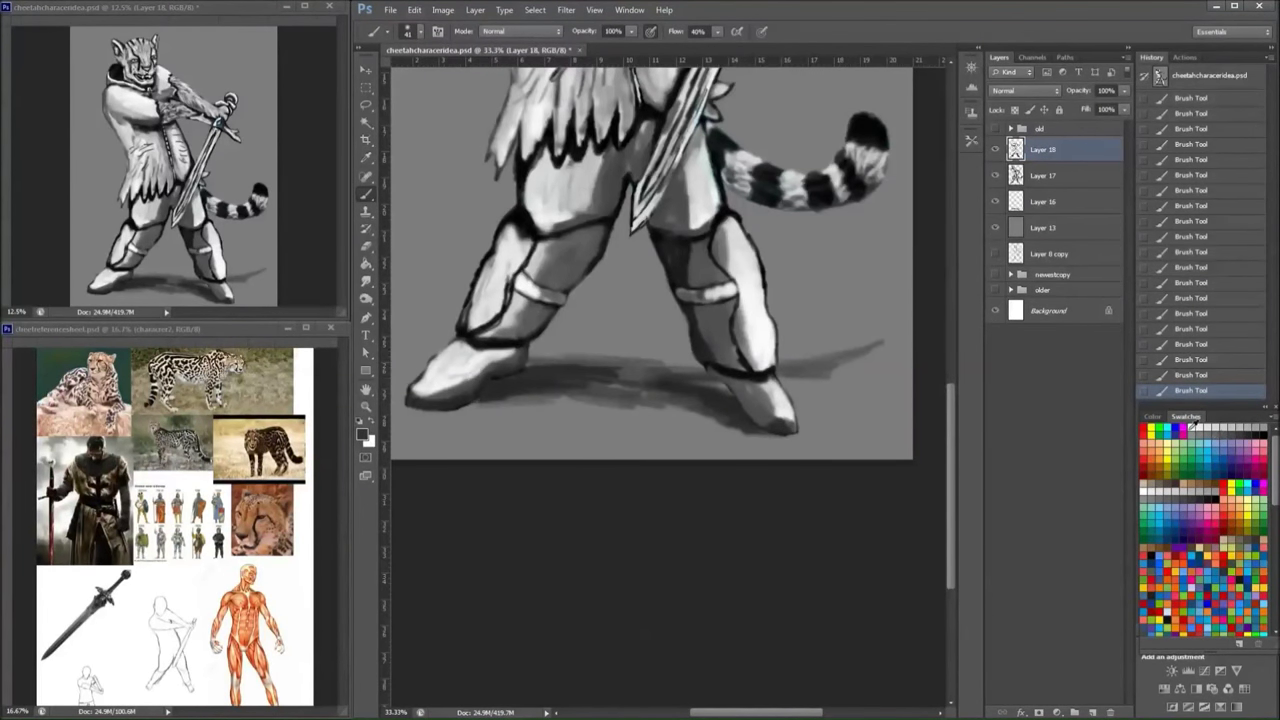
key(x)
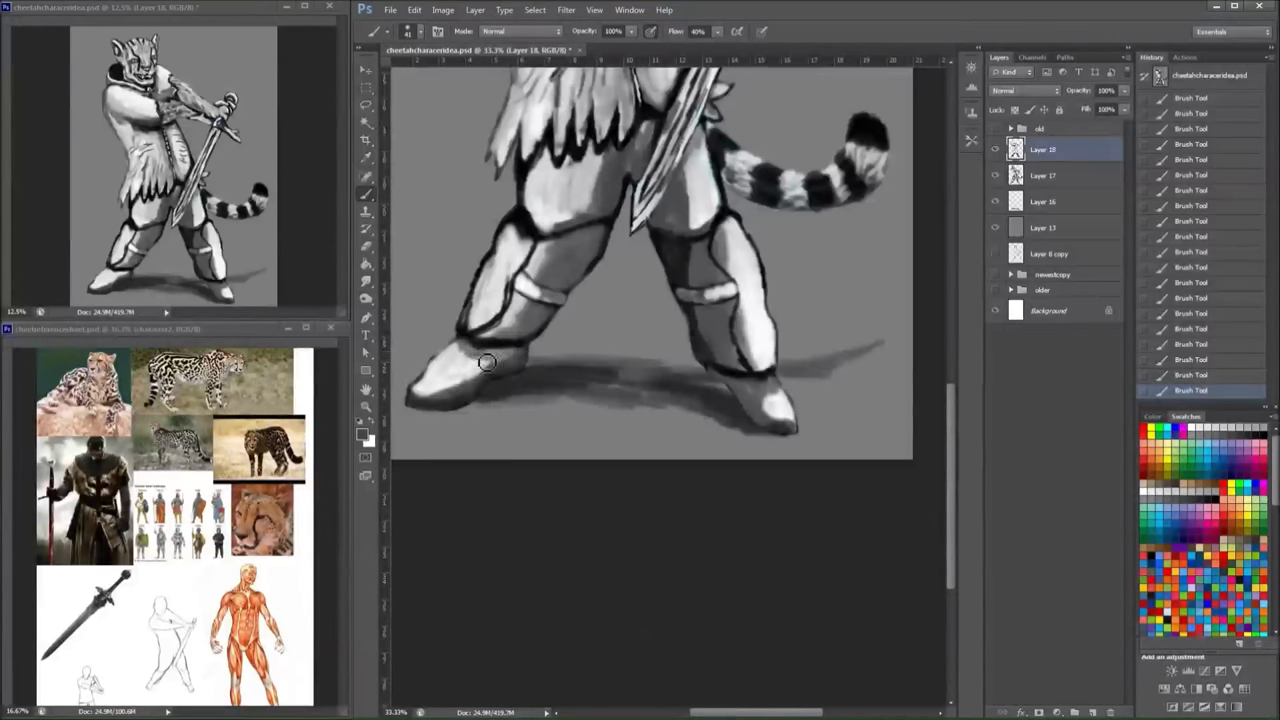
drag(770, 403, 755, 392)
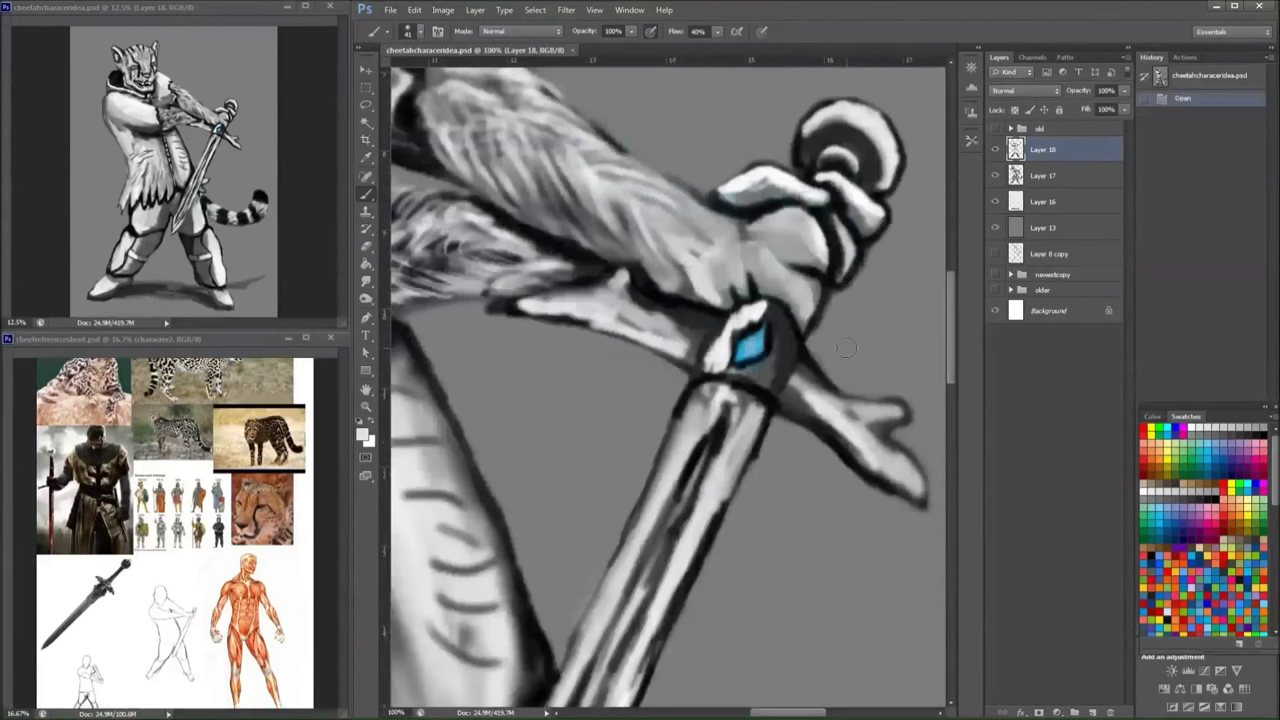
- Repaint the blue gem on the sword guard as a grey faceted stone and darken the guard around it
right_click(810, 196)
drag(745, 340, 752, 352)
click(1152, 428)
right_click(758, 200)
drag(780, 234, 772, 234)
mouse_move(755, 330)
mouse_down()
mouse_move(748, 350)
mouse_move(774, 323)
mouse_move(748, 346)
mouse_move(768, 338)
mouse_move(760, 350)
mouse_up()
click(1198, 438)
drag(762, 345, 775, 358)
mouse_move(768, 355)
mouse_down()
mouse_move(752, 345)
mouse_move(789, 311)
mouse_move(745, 368)
mouse_move(779, 316)
mouse_up()
alt+click(748, 360)
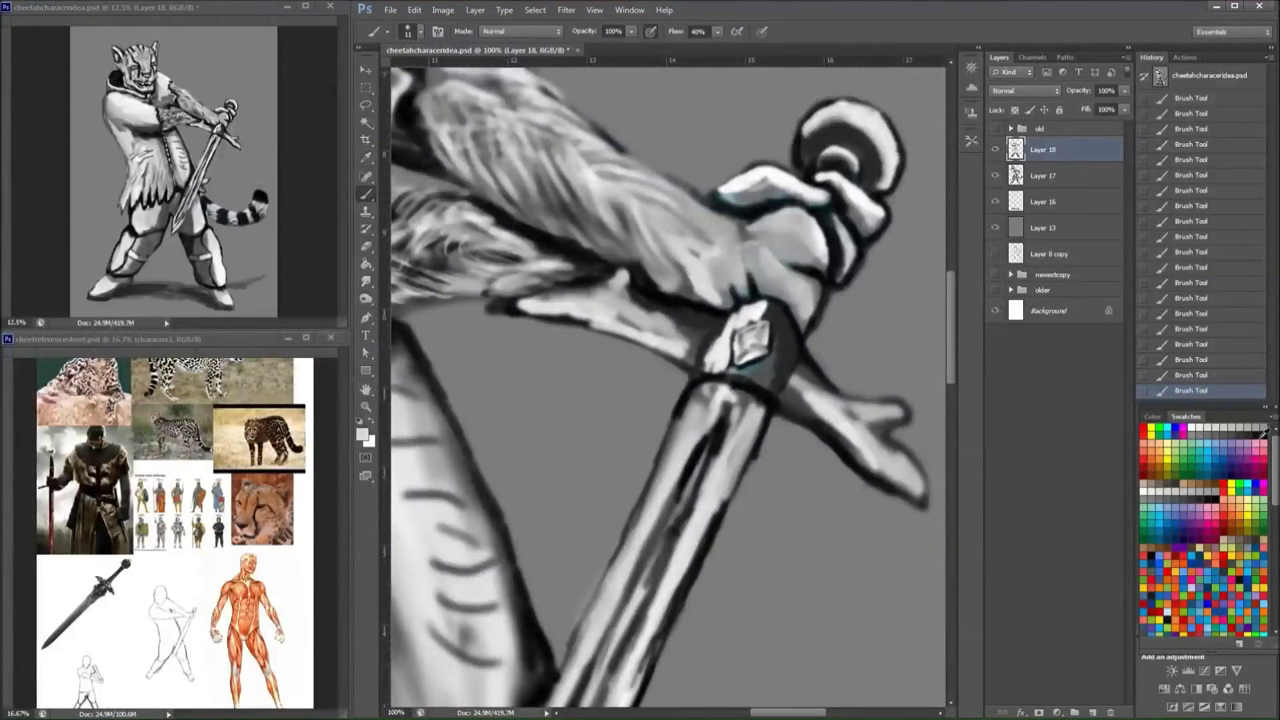
alt+click(727, 330)
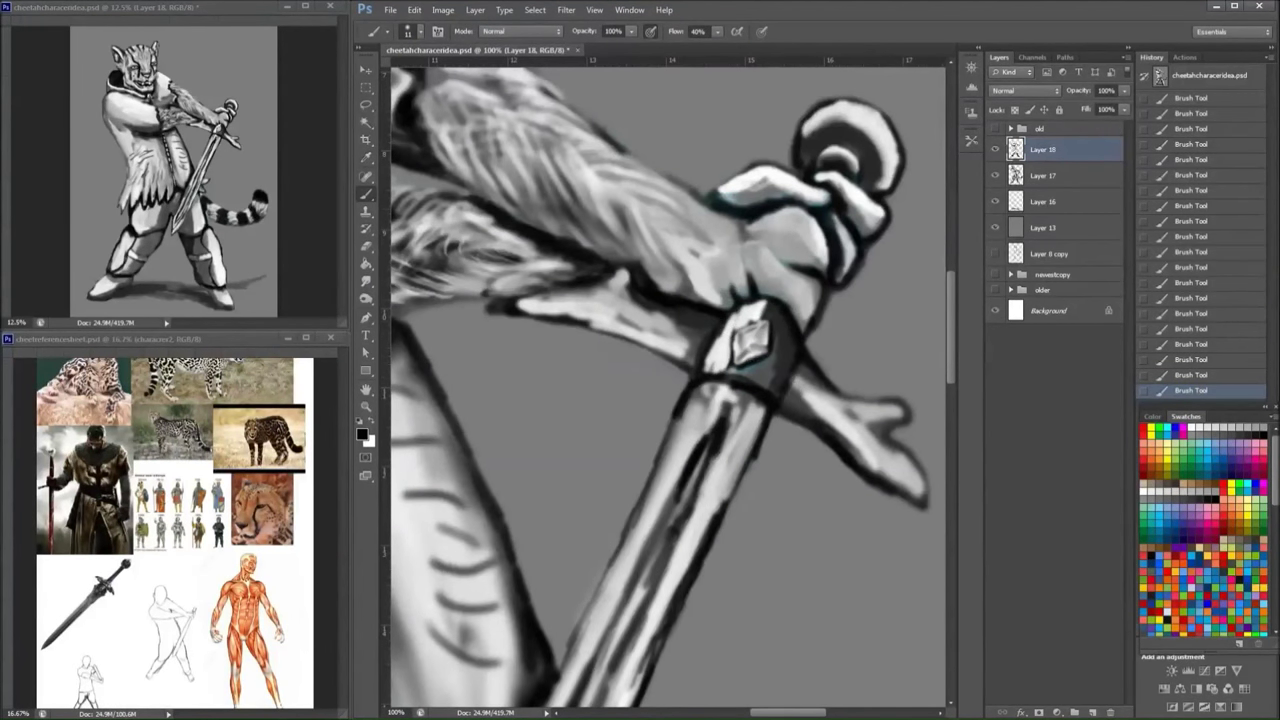
- Define the knuckles and fingers gripping the sword with alternating black and white strokes over the turquoise
key(ctrl+minus)
mouse_move(712, 300)
mouse_down()
mouse_move(758, 335)
mouse_move(764, 306)
mouse_move(768, 340)
mouse_move(742, 318)
mouse_move(762, 322)
mouse_move(735, 337)
mouse_move(656, 327)
mouse_move(675, 310)
mouse_move(625, 300)
mouse_move(630, 320)
mouse_move(608, 315)
mouse_move(615, 290)
mouse_move(695, 335)
mouse_move(688, 318)
mouse_move(651, 311)
mouse_move(687, 299)
mouse_move(691, 346)
mouse_move(700, 325)
mouse_move(682, 262)
mouse_move(701, 273)
mouse_move(729, 258)
mouse_move(674, 266)
mouse_move(687, 271)
mouse_move(672, 282)
mouse_move(702, 279)
mouse_move(676, 264)
mouse_move(721, 267)
mouse_up()
alt+click(757, 319)
key(d)
key(x)
key(x)
key(x)
key(x)
key(x)
key(x)
key(x)
key(x)
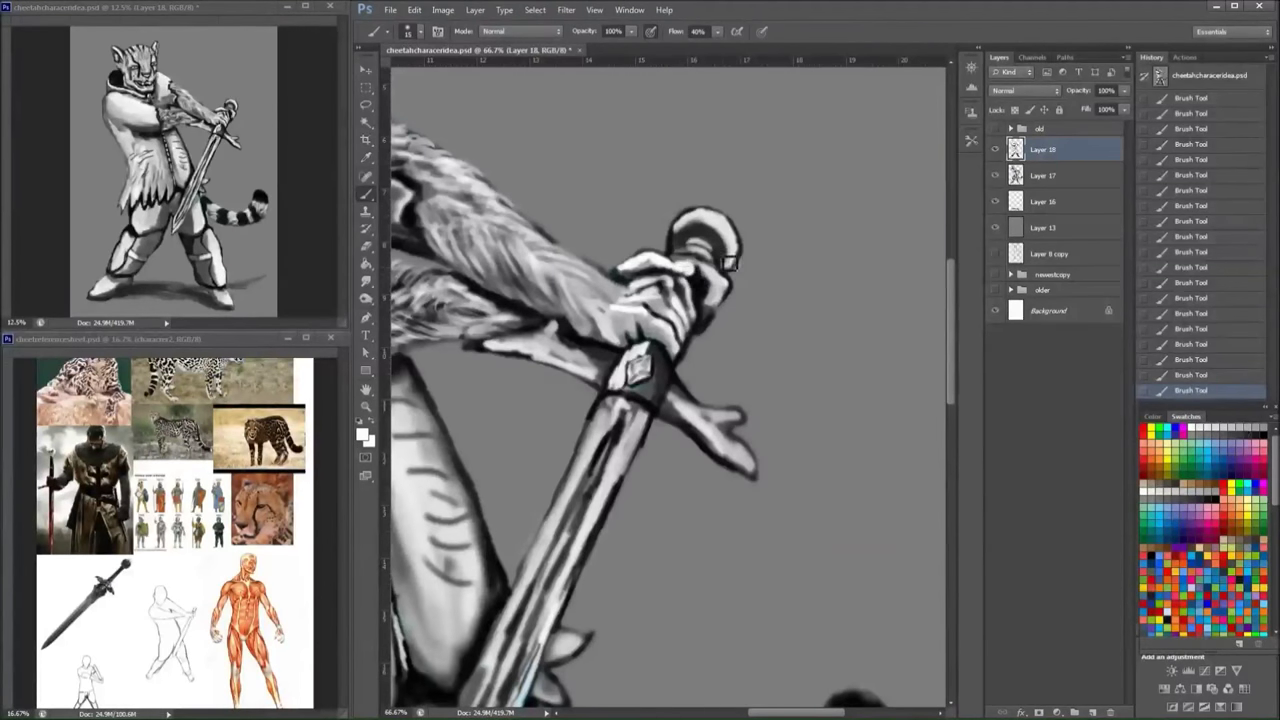
- Darken the grip between the fingers and shade the round pommel with smooth grey
key(x)
right_click(705, 268)
key(Escape)
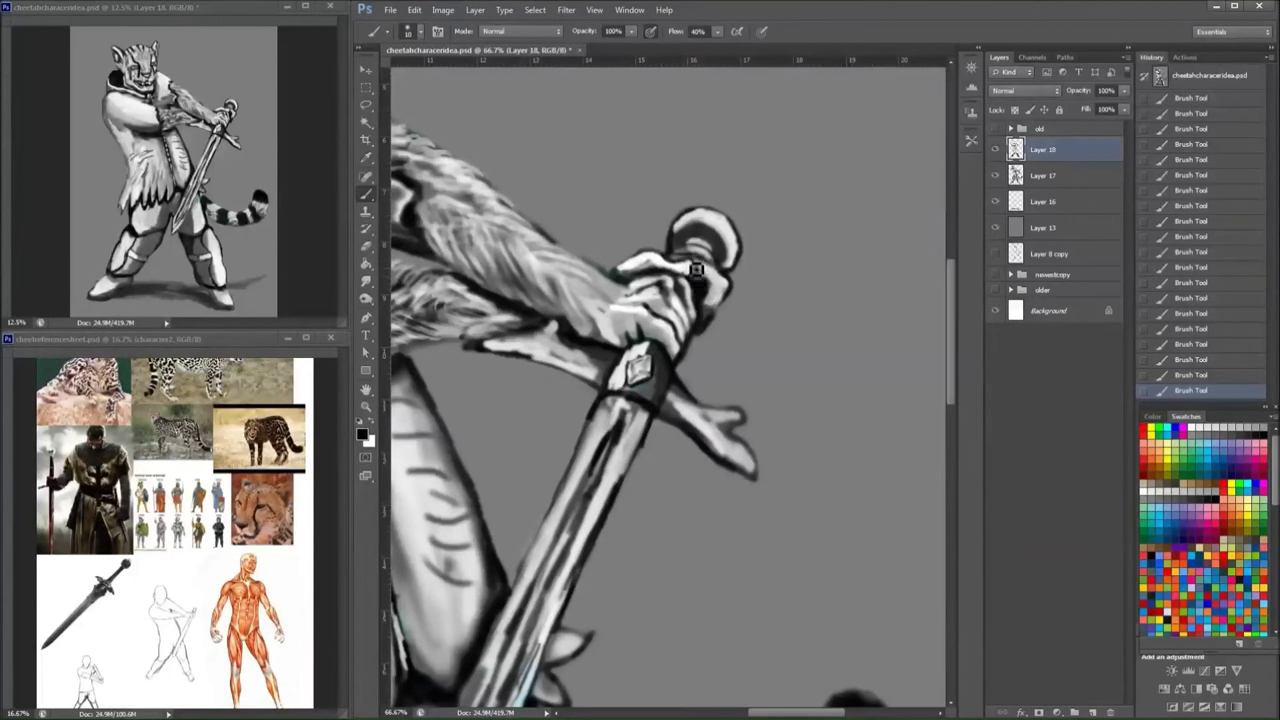
mouse_move(698, 259)
mouse_down()
mouse_move(737, 276)
mouse_move(688, 256)
mouse_move(711, 248)
mouse_move(680, 240)
mouse_move(690, 255)
mouse_move(682, 231)
mouse_up()
alt+click(700, 218)
right_click(704, 198)
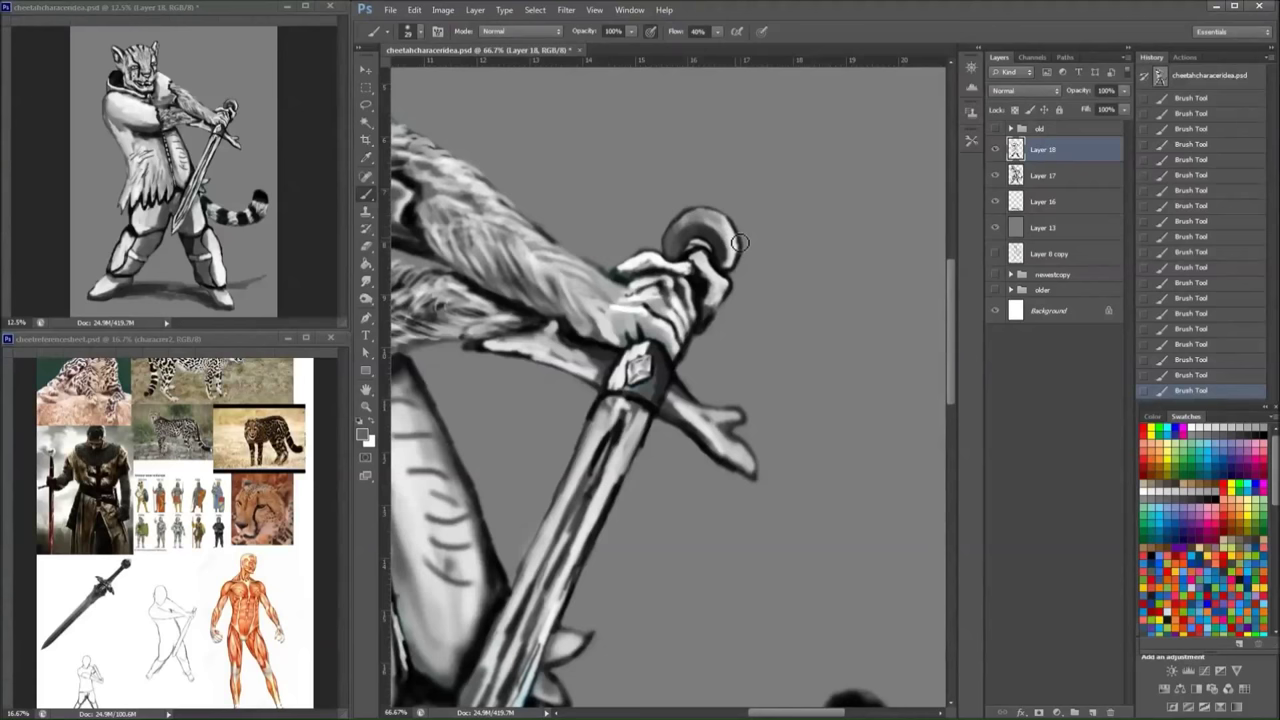
- Refine the fingertips and the small detail between them on the grip with a fine brush
scroll(695, 270, up, 1)
right_click(697, 267)
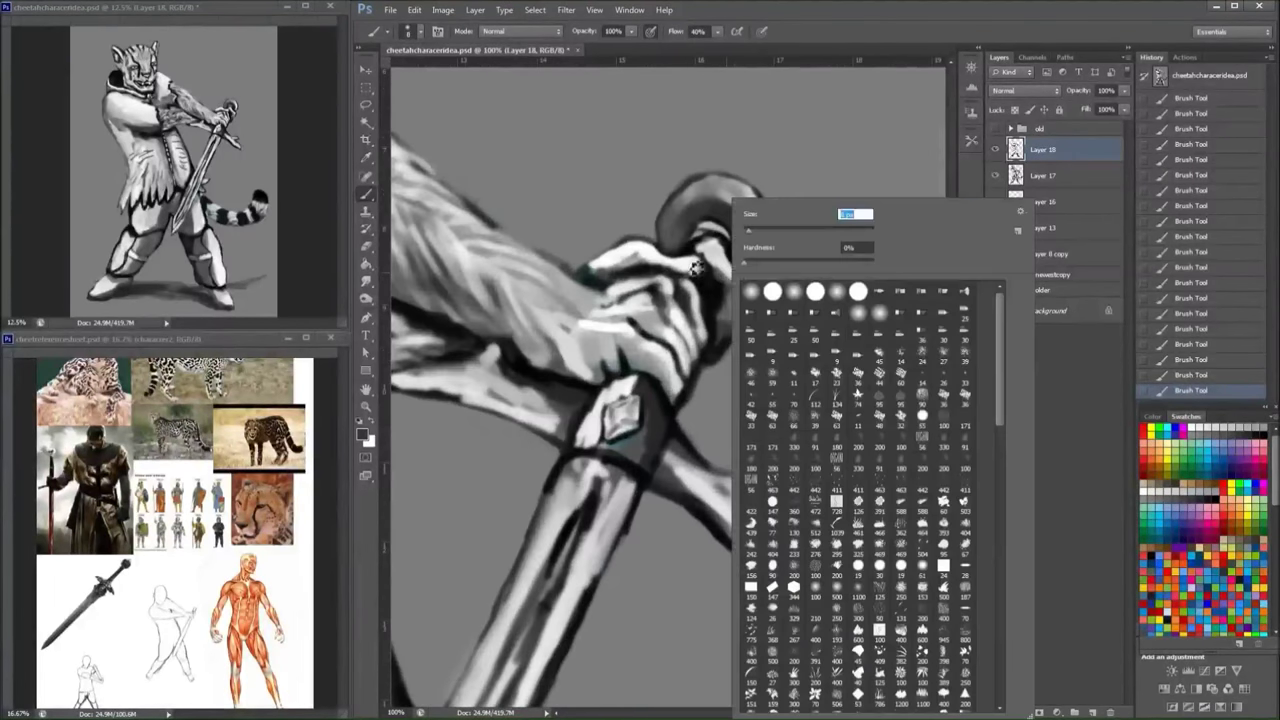
key(Escape)
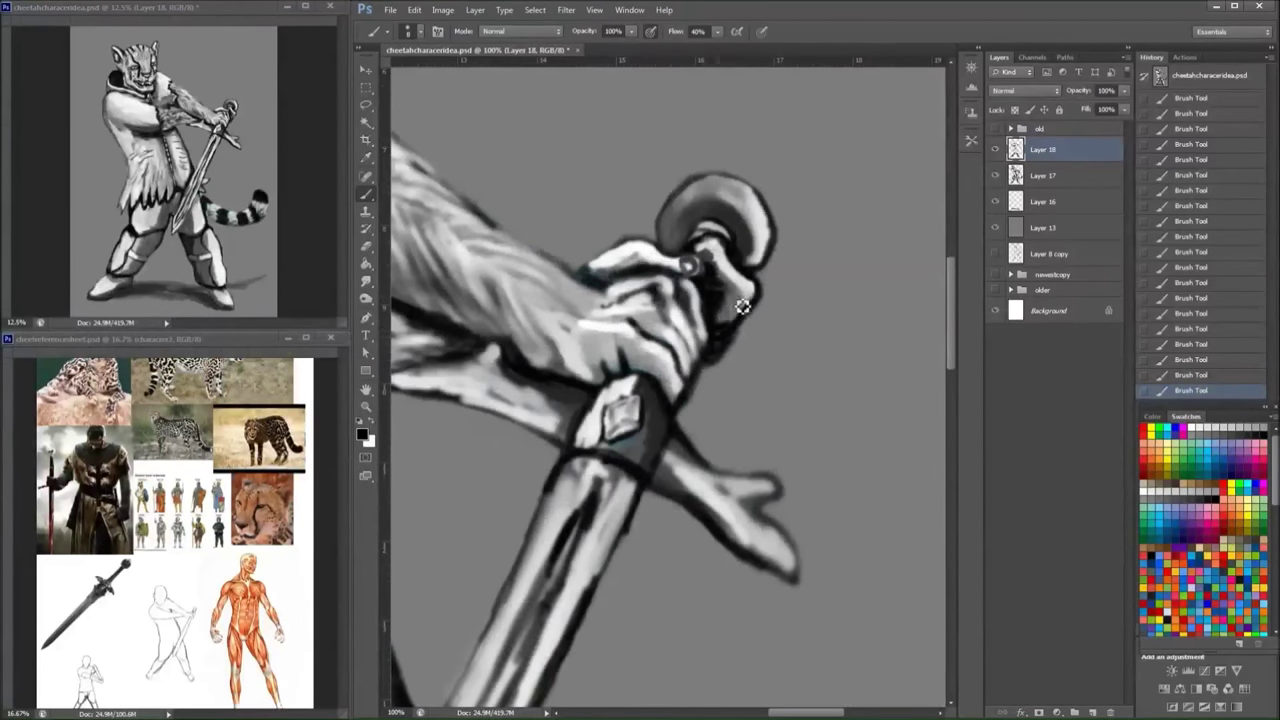
- Erase stray paint around the gripping hand on Layer 17 and Layer 18
click(1055, 175)
key(e)
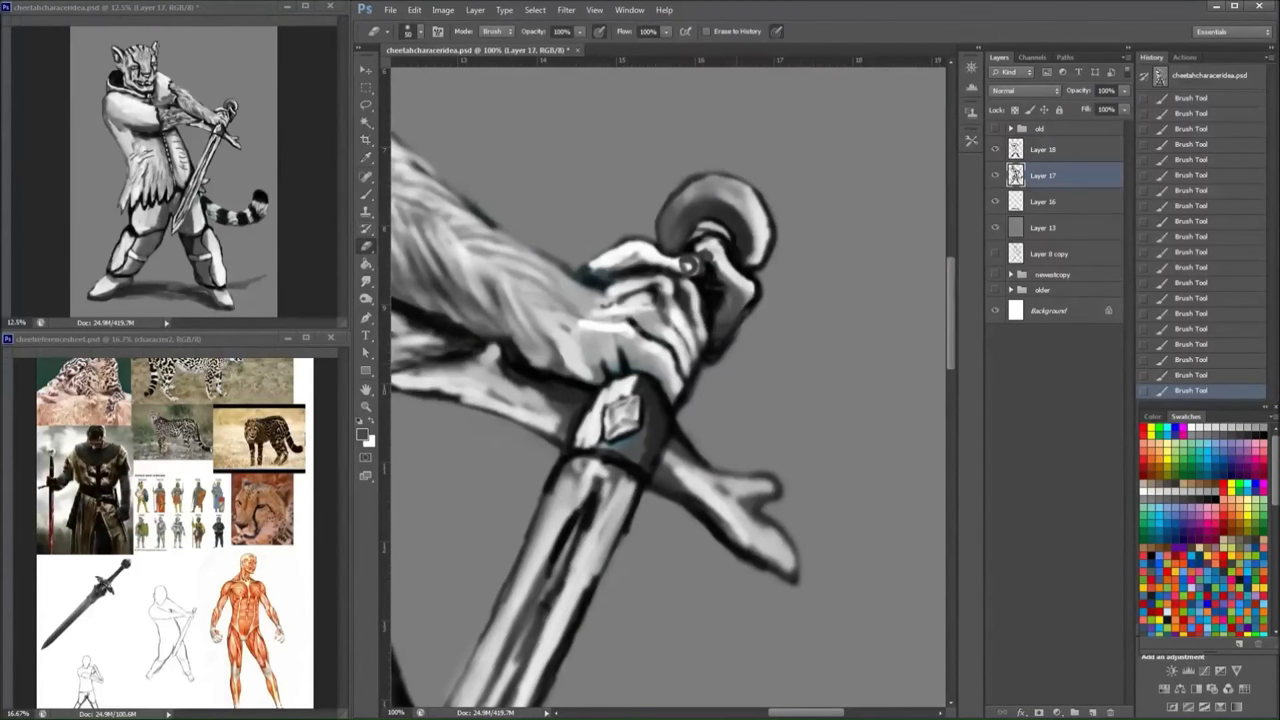
key(alt+bracketright)
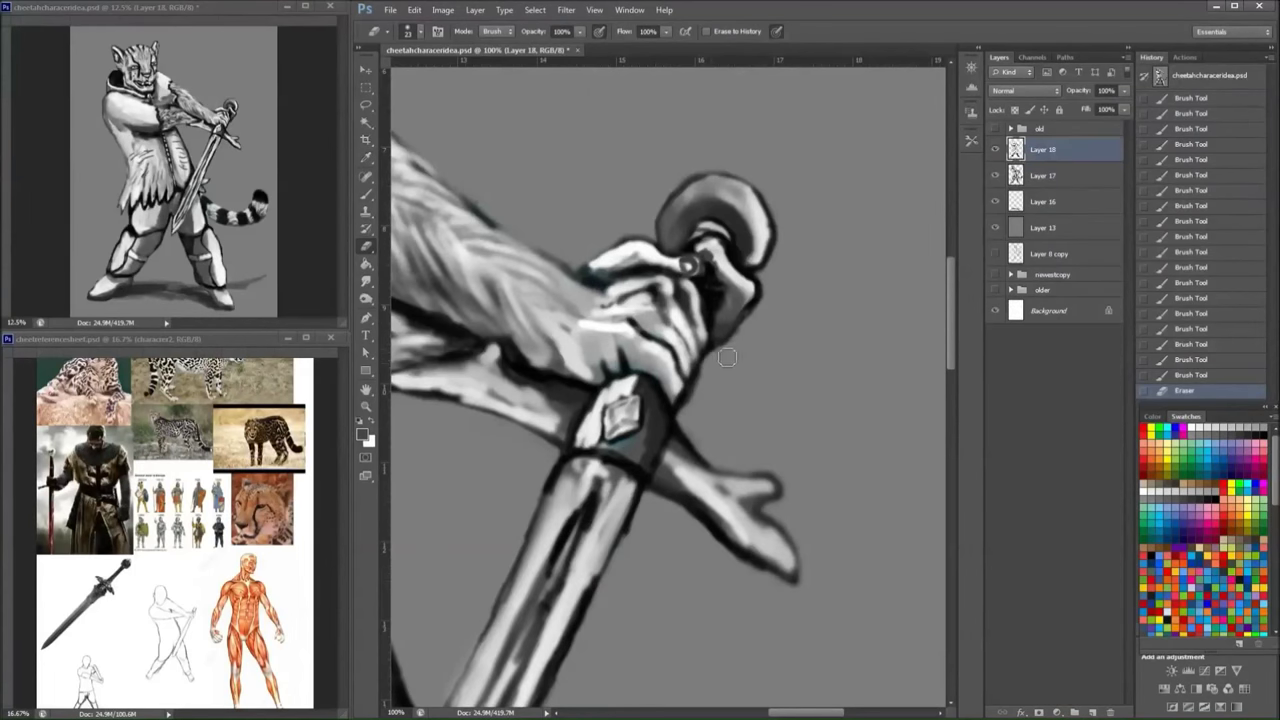
drag(714, 369, 708, 376)
key(ctrl+minus)
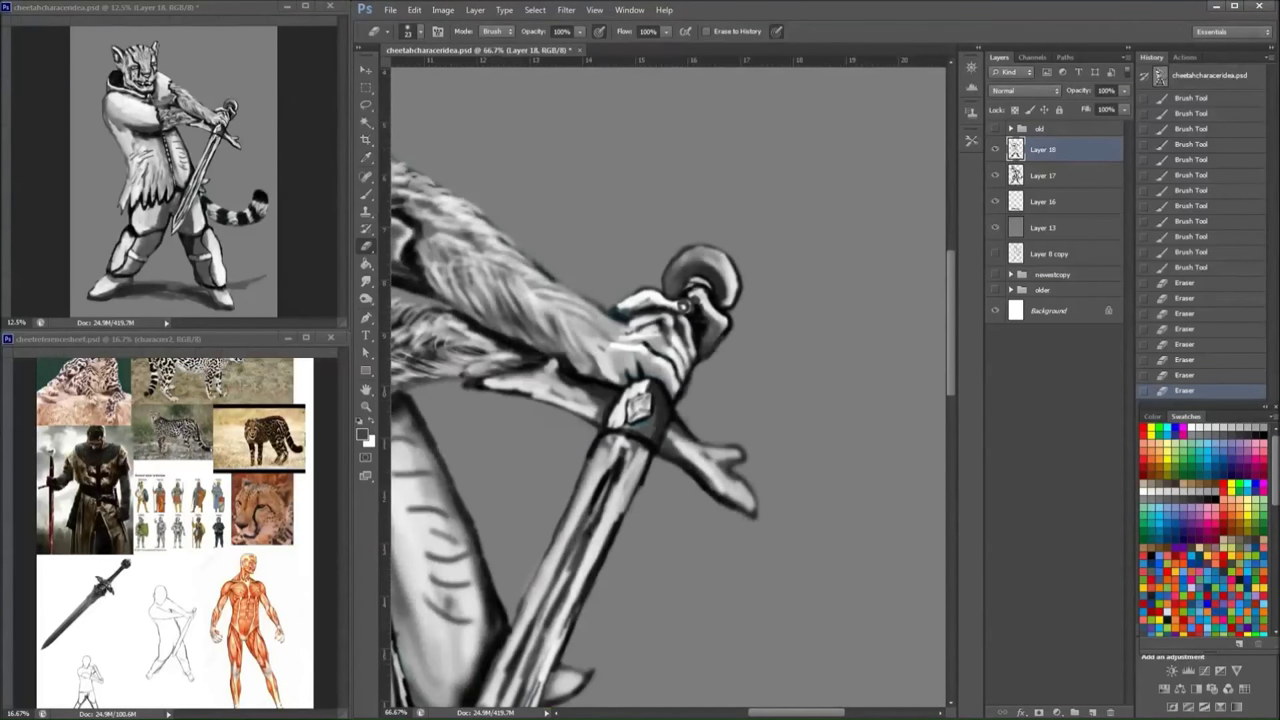
- Outline the sword's pommel in black and add a curved white highlight using a smaller brush
key(b)
drag(684, 306, 769, 358)
right_click(780, 345)
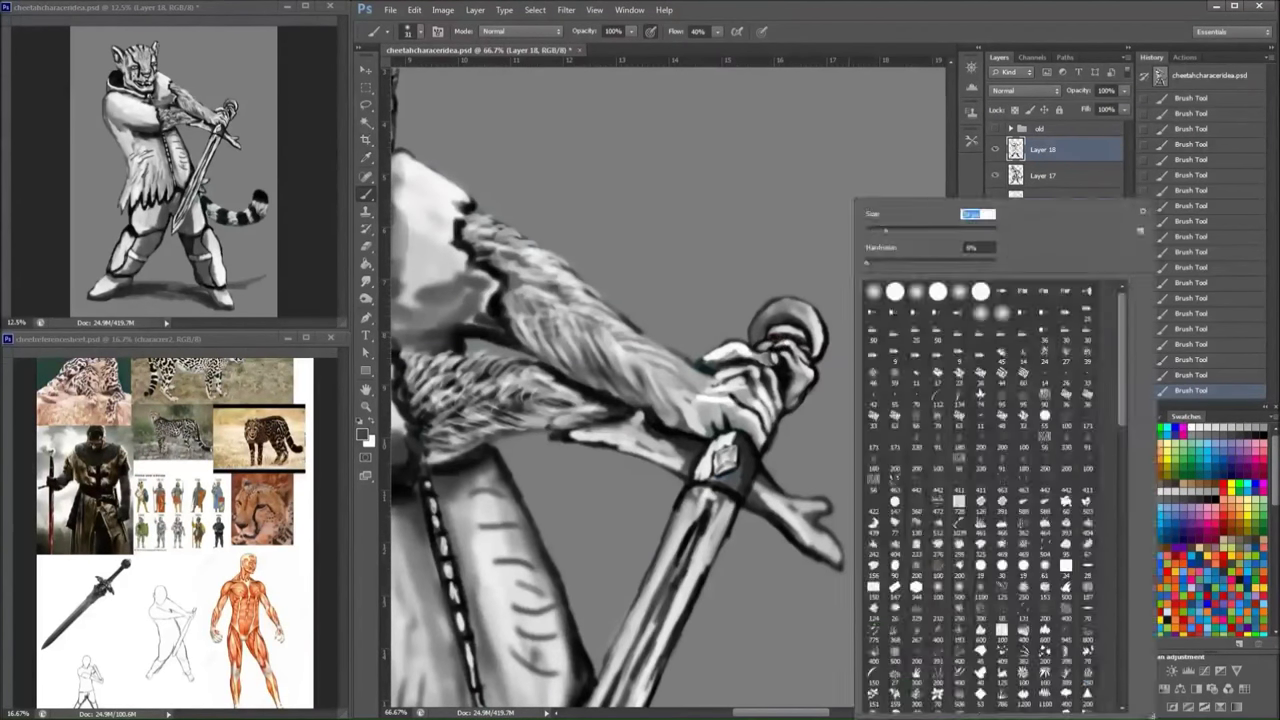
key(Return)
right_click(790, 335)
key(Return)
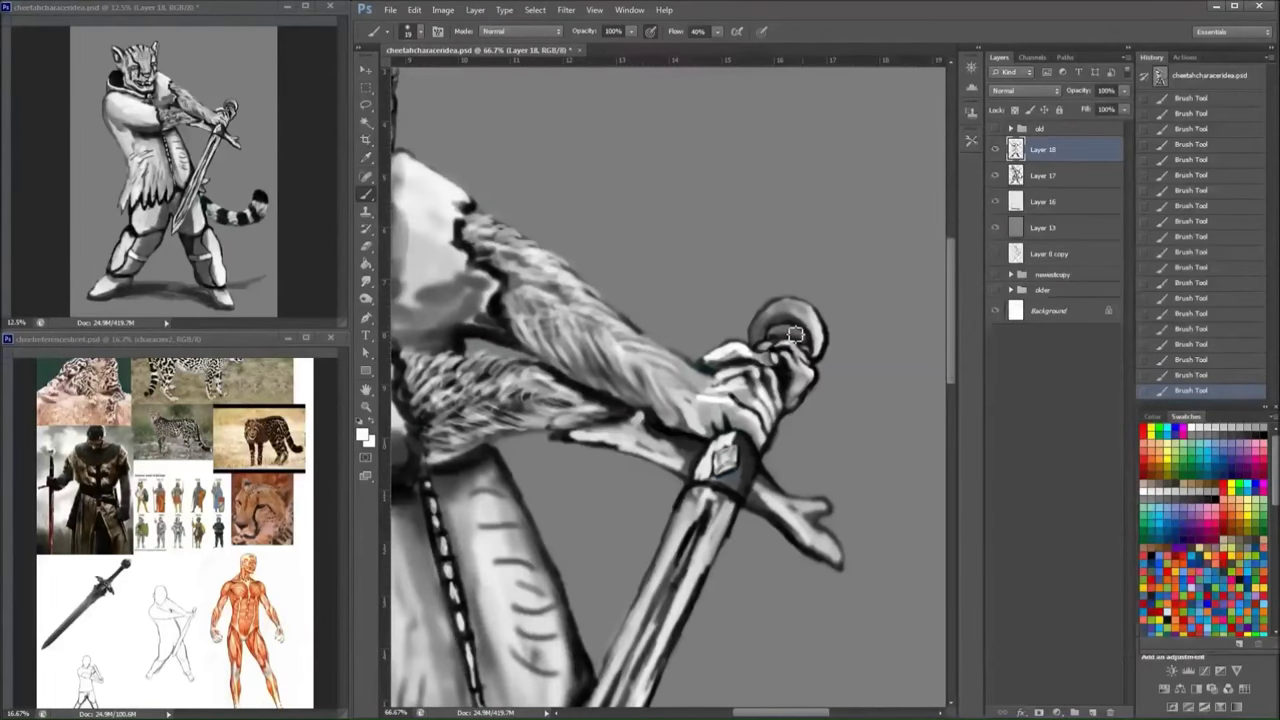
key(x)
mouse_move(765, 323)
mouse_down()
mouse_move(821, 304)
mouse_move(835, 340)
mouse_up()
key(x)
drag(770, 300, 845, 315)
key(x)
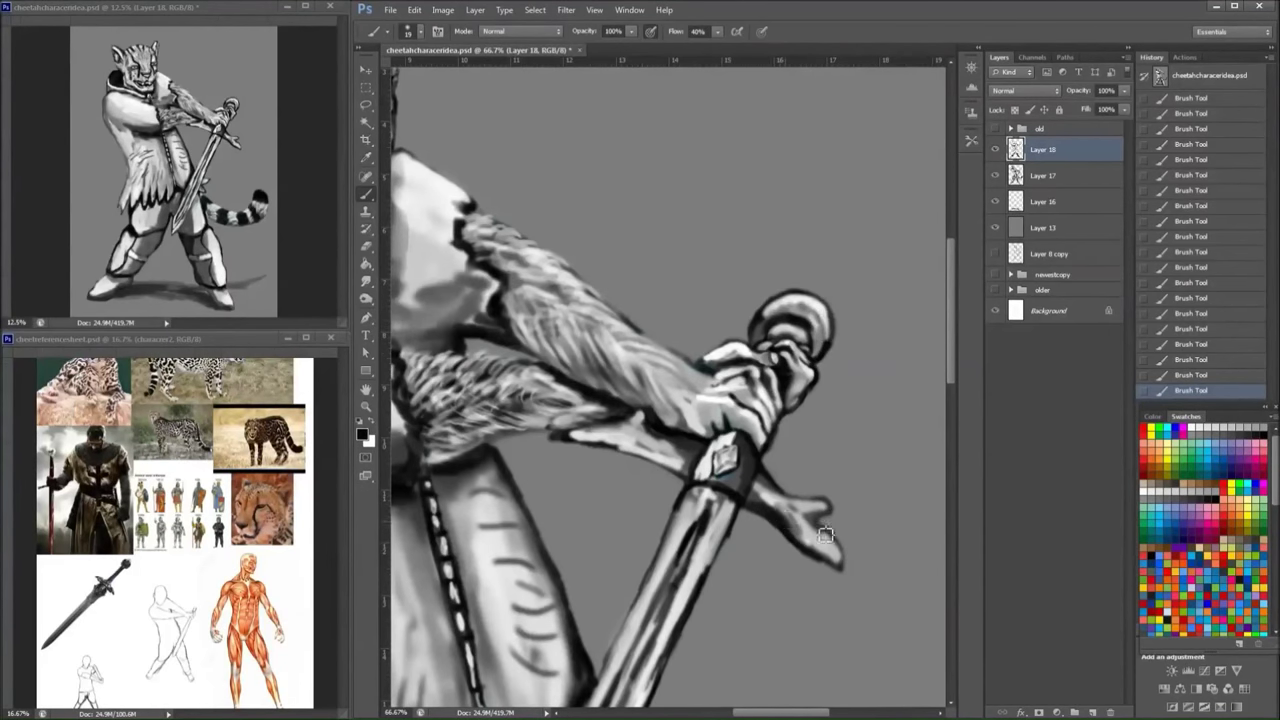
- Strengthen the sword blade with alternating black and white strokes along its edges down to the tip
key(ctrl+minus)
key(ctrl+minus)
key(ctrl+minus)
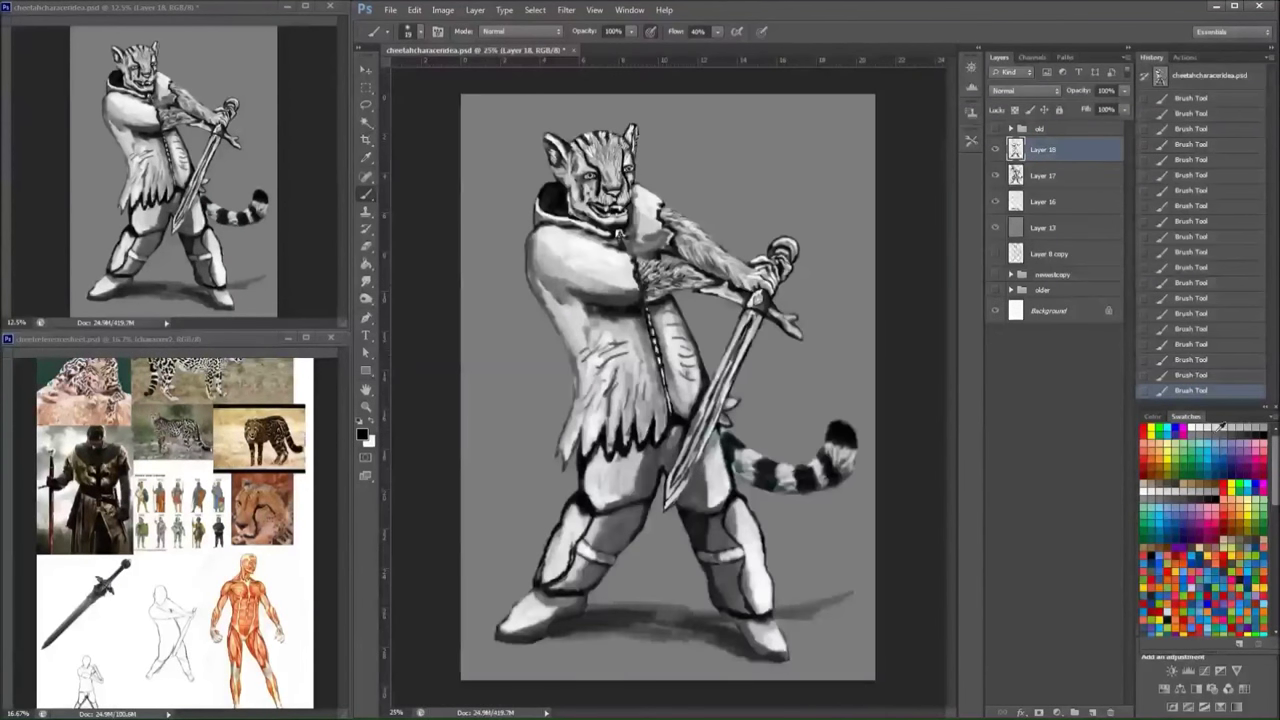
drag(668, 480, 675, 495)
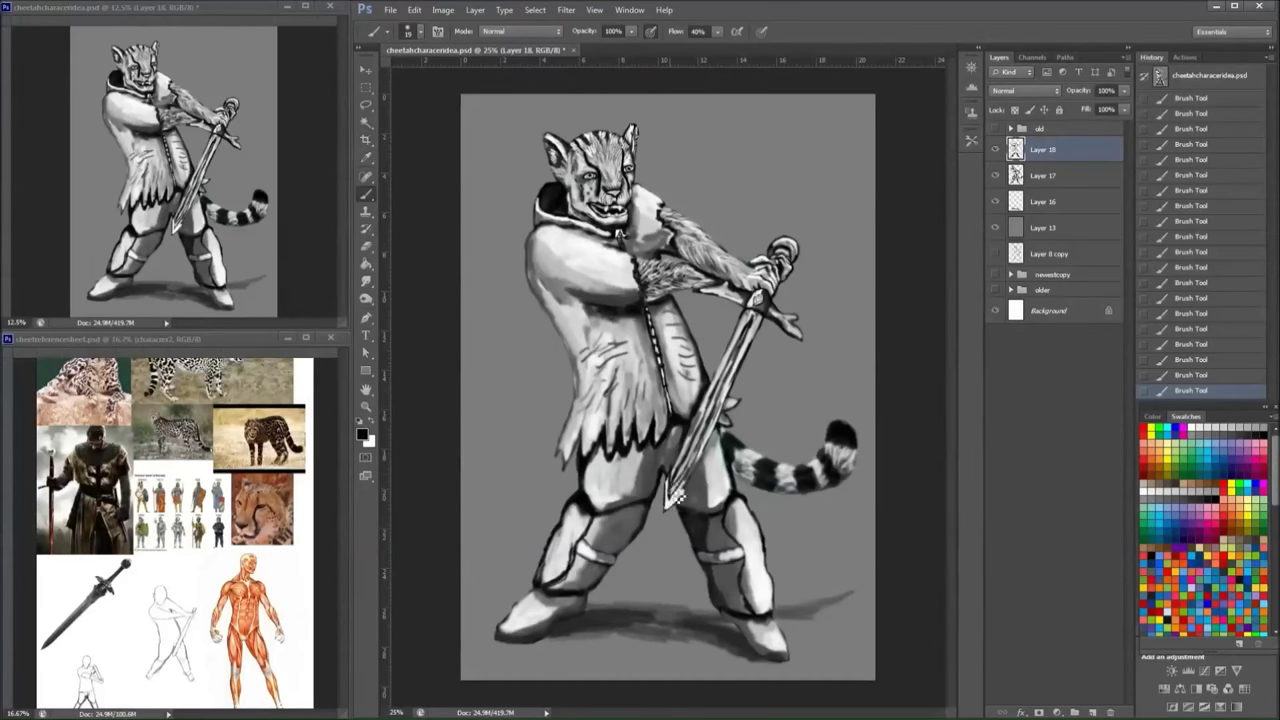
drag(706, 378, 686, 462)
key(x)
drag(690, 410, 676, 480)
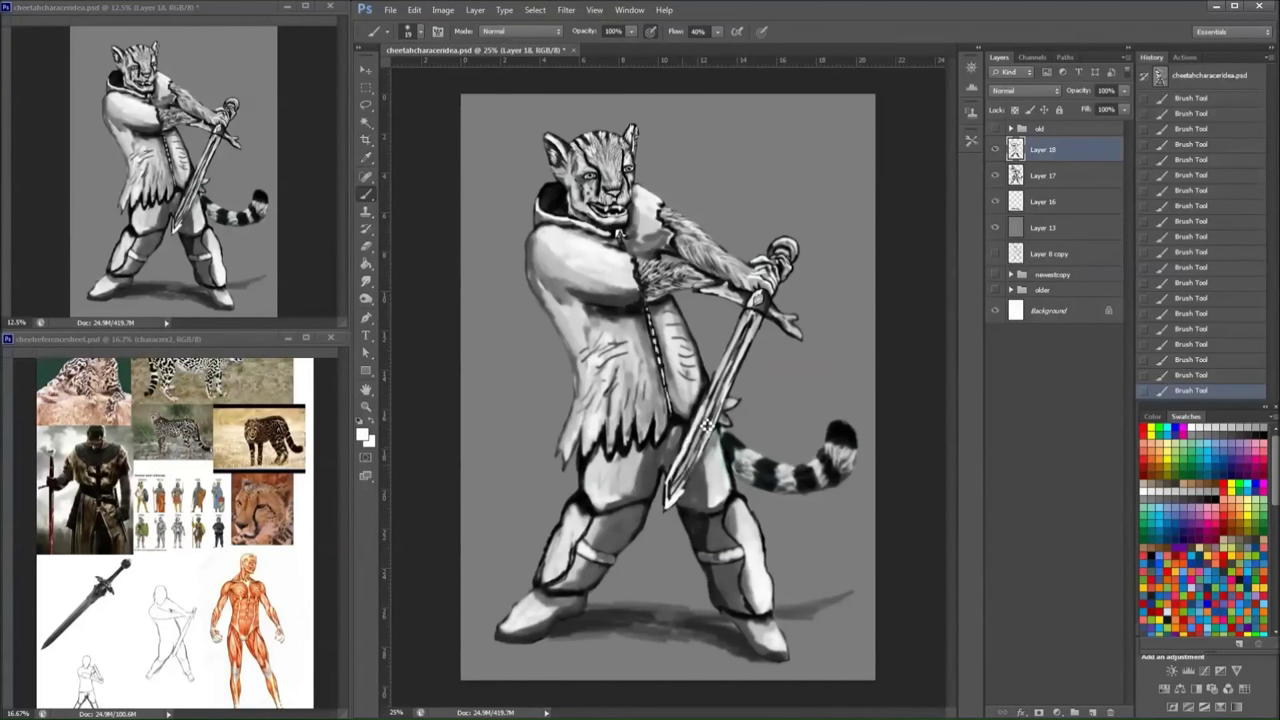
drag(700, 432, 714, 441)
key(x)
mouse_move(716, 392)
mouse_down()
mouse_move(752, 326)
mouse_move(668, 510)
mouse_up()
- Paint over the streaks on the sword blade with a resized brush
key(x)
right_click(786, 200)
drag(800, 236, 814, 236)
key(Return)
mouse_move(708, 458)
mouse_down()
mouse_move(686, 483)
mouse_move(745, 340)
mouse_up()
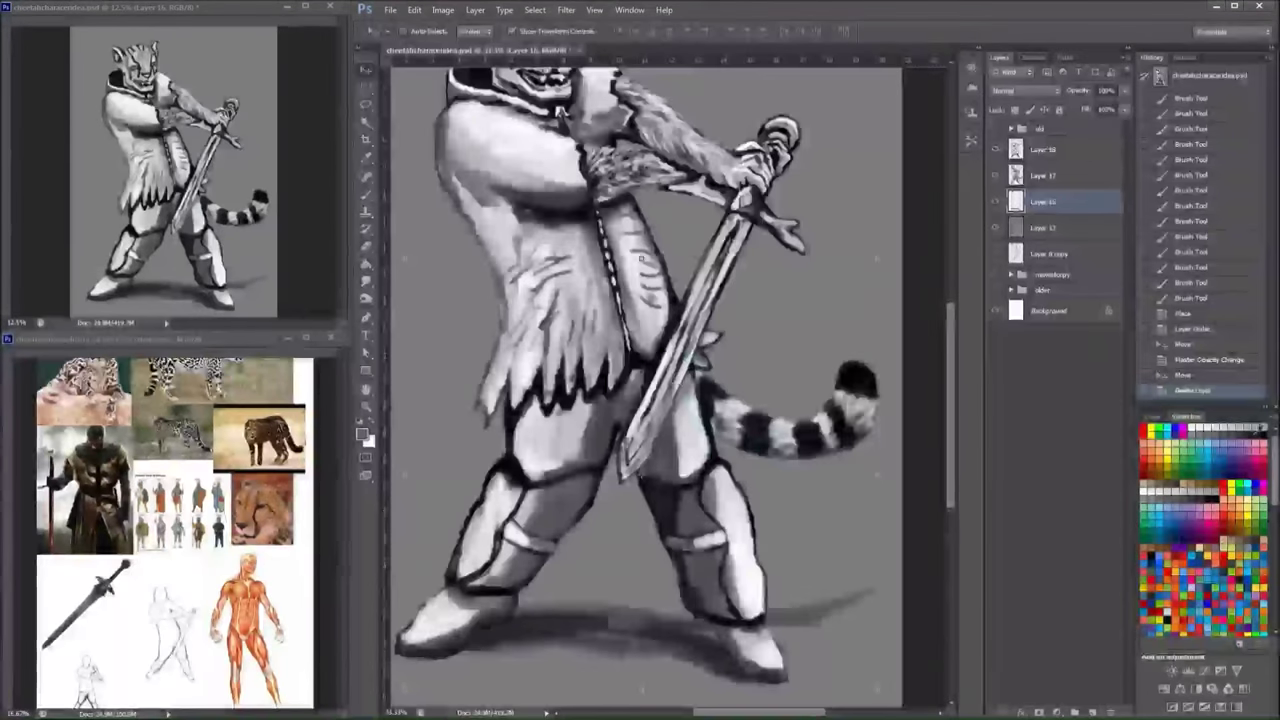
- Paint the blade's outer half dark grey from the guard down to the tip
drag(648, 470, 640, 420)
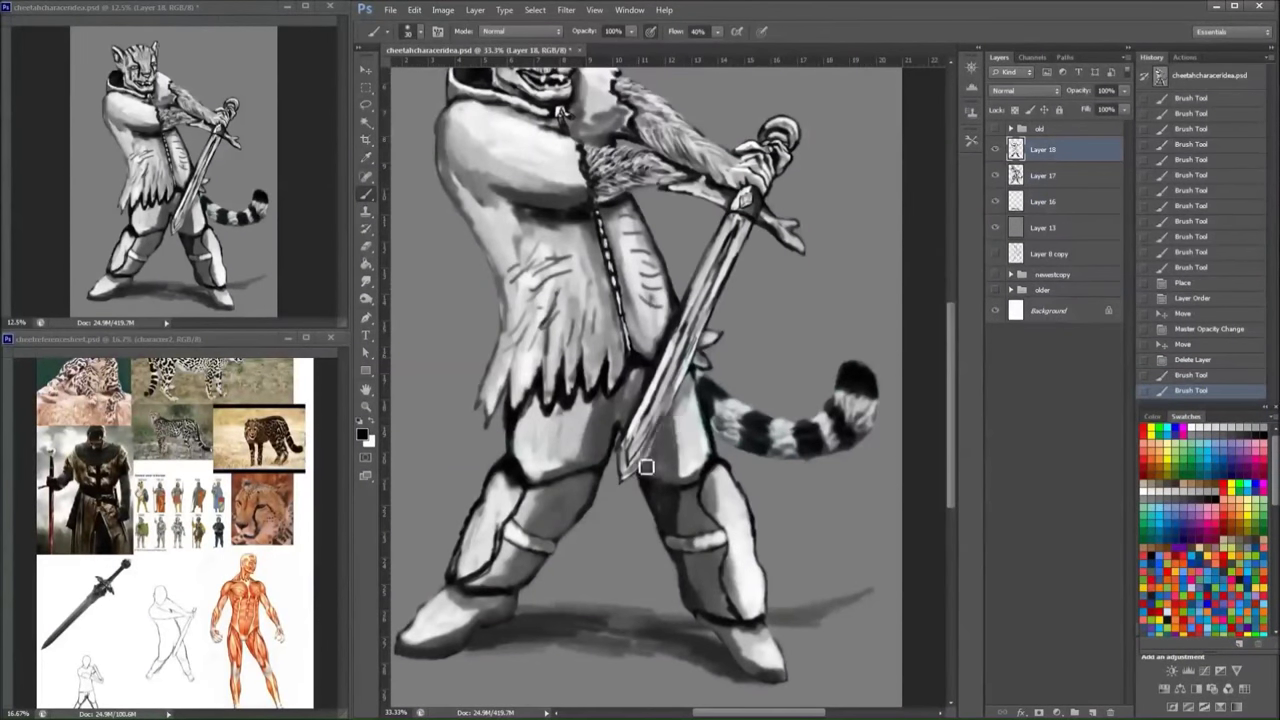
mouse_move(630, 490)
mouse_down()
mouse_move(738, 271)
mouse_move(700, 345)
mouse_up()
mouse_move(652, 463)
mouse_down()
mouse_move(630, 476)
mouse_move(665, 395)
mouse_up()
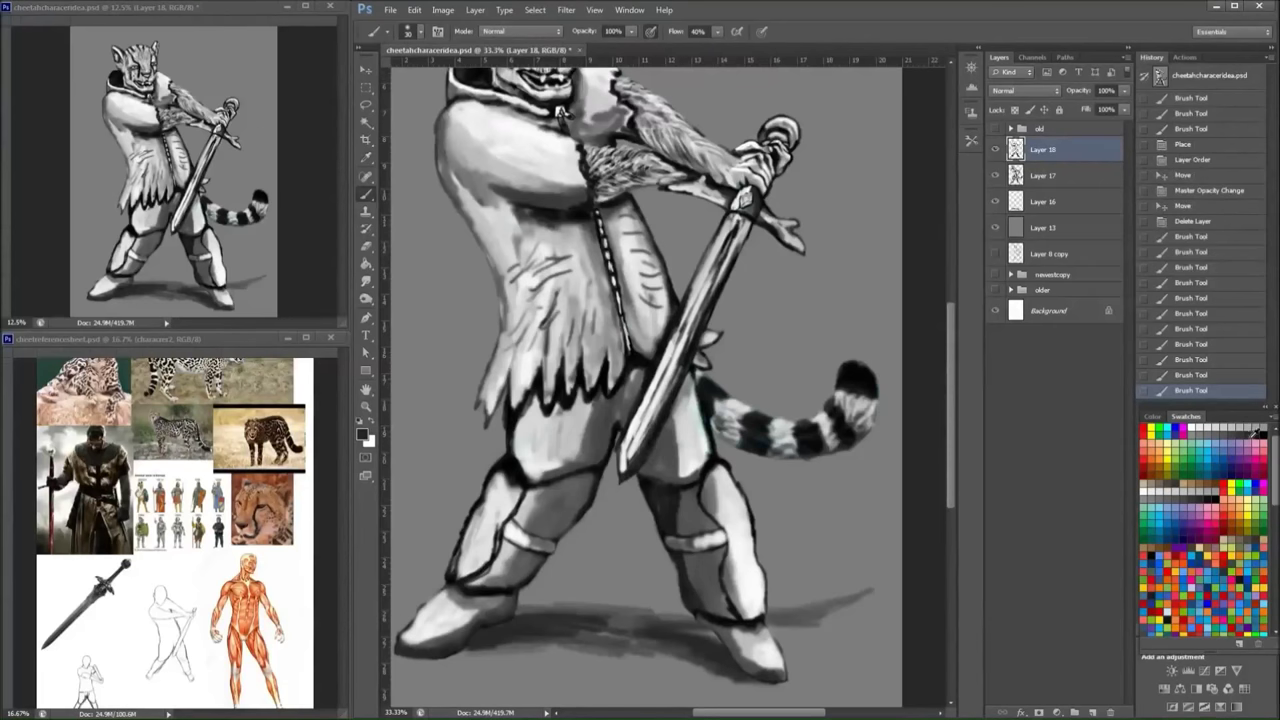
mouse_move(732, 228)
mouse_down()
mouse_move(729, 283)
mouse_move(646, 463)
mouse_move(665, 390)
mouse_up()
- Add a pale highlight along the blade's inner half and thin black strokes along its central ridge
key(x)
mouse_move(705, 326)
mouse_down()
mouse_move(735, 238)
mouse_move(640, 420)
mouse_move(630, 468)
mouse_up()
right_click(770, 200)
key(Return)
key(x)
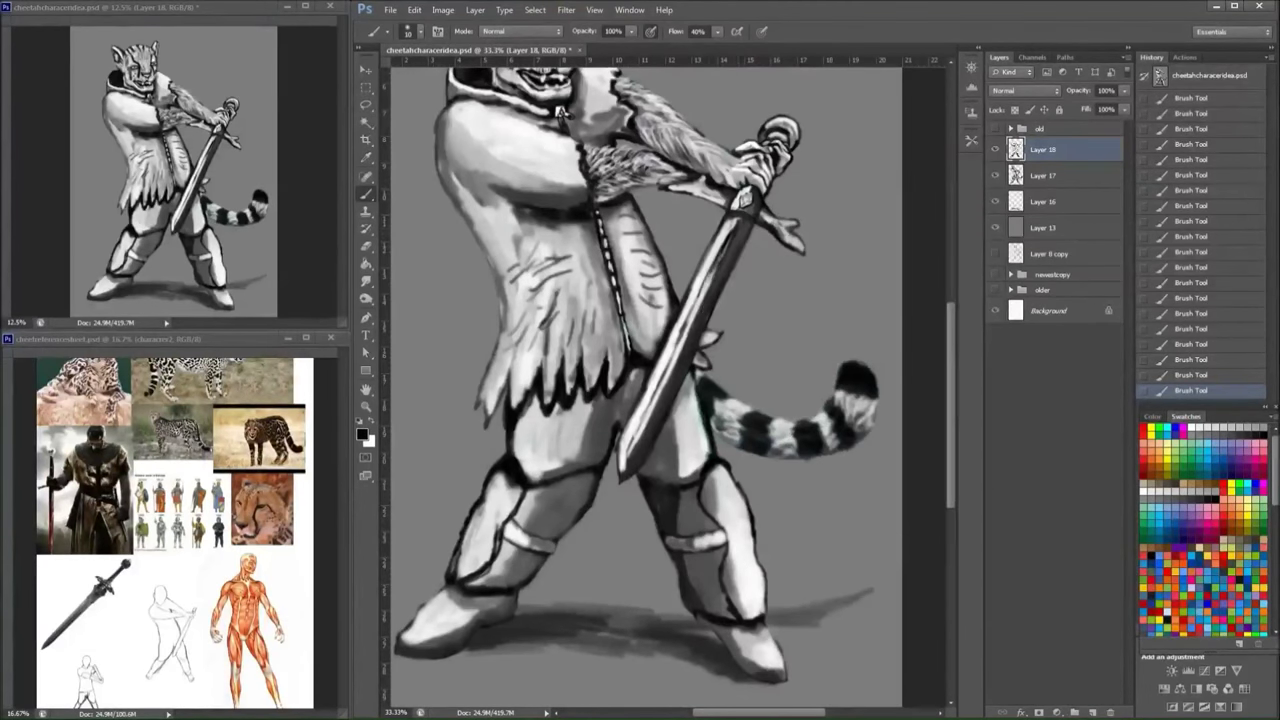
drag(704, 315, 660, 382)
drag(705, 290, 665, 380)
- Cover the blade with dark grey and repaint light streaks down its length using a larger brush
right_click(744, 232)
key(Return)
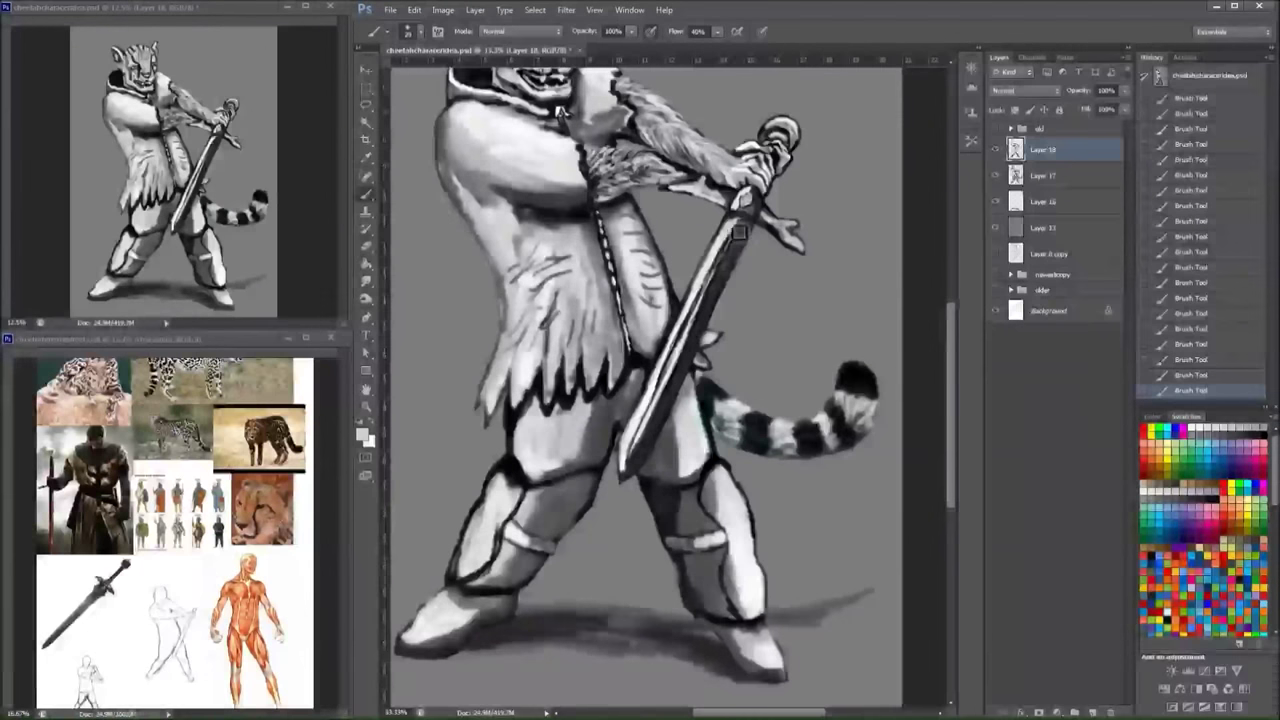
mouse_move(745, 222)
mouse_down()
mouse_move(688, 310)
mouse_move(625, 472)
mouse_up()
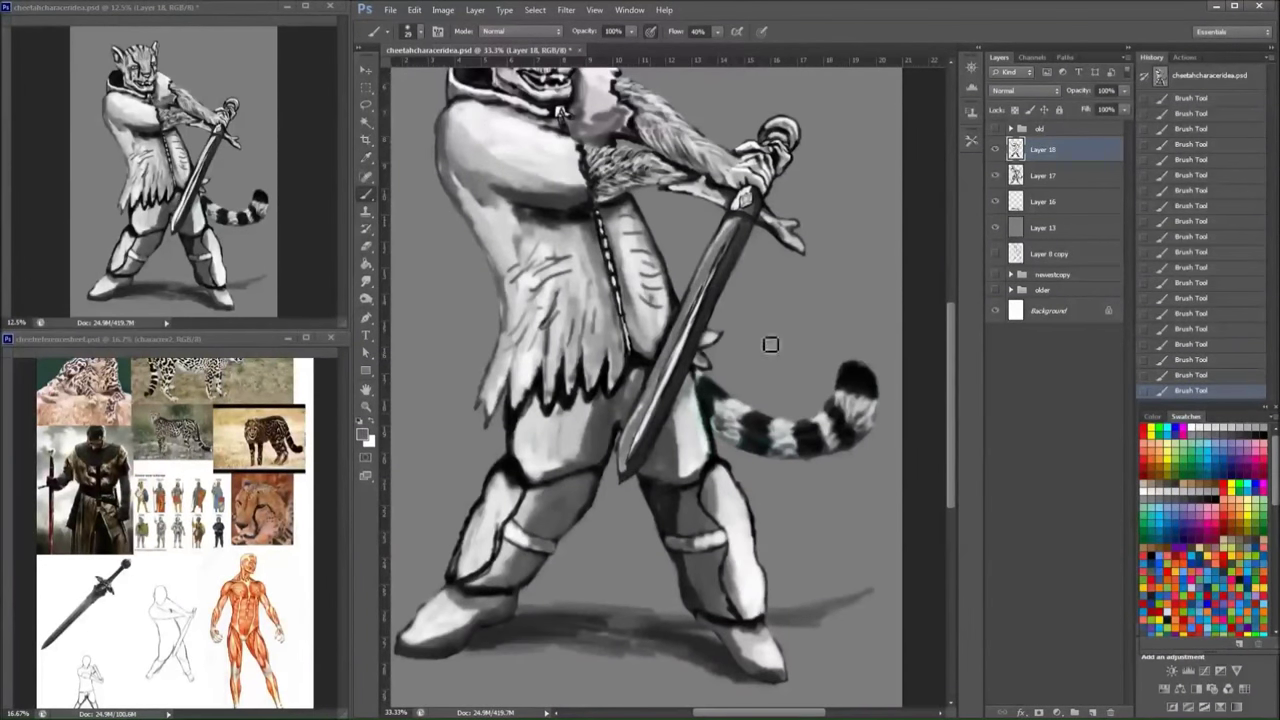
click(371, 427)
mouse_move(726, 225)
mouse_down()
mouse_move(622, 458)
mouse_move(698, 308)
mouse_move(717, 303)
mouse_move(653, 453)
mouse_move(695, 525)
mouse_up()
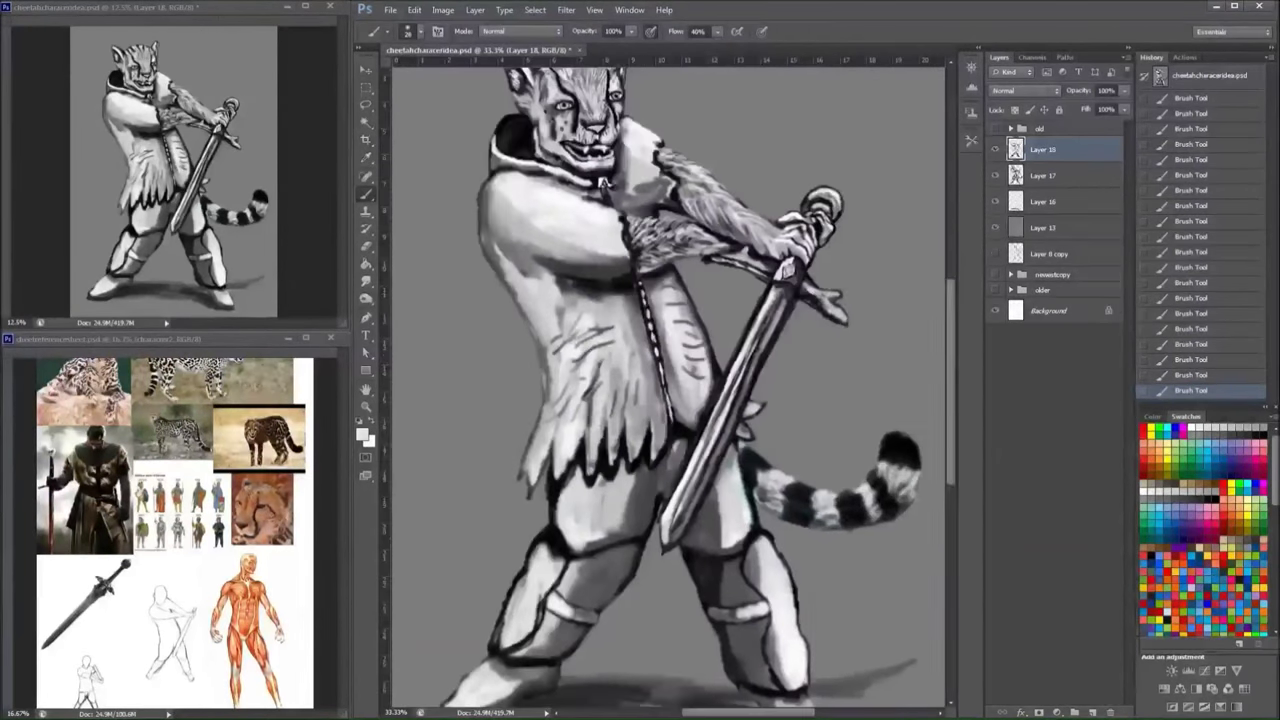
right_click(822, 190)
key(Escape)
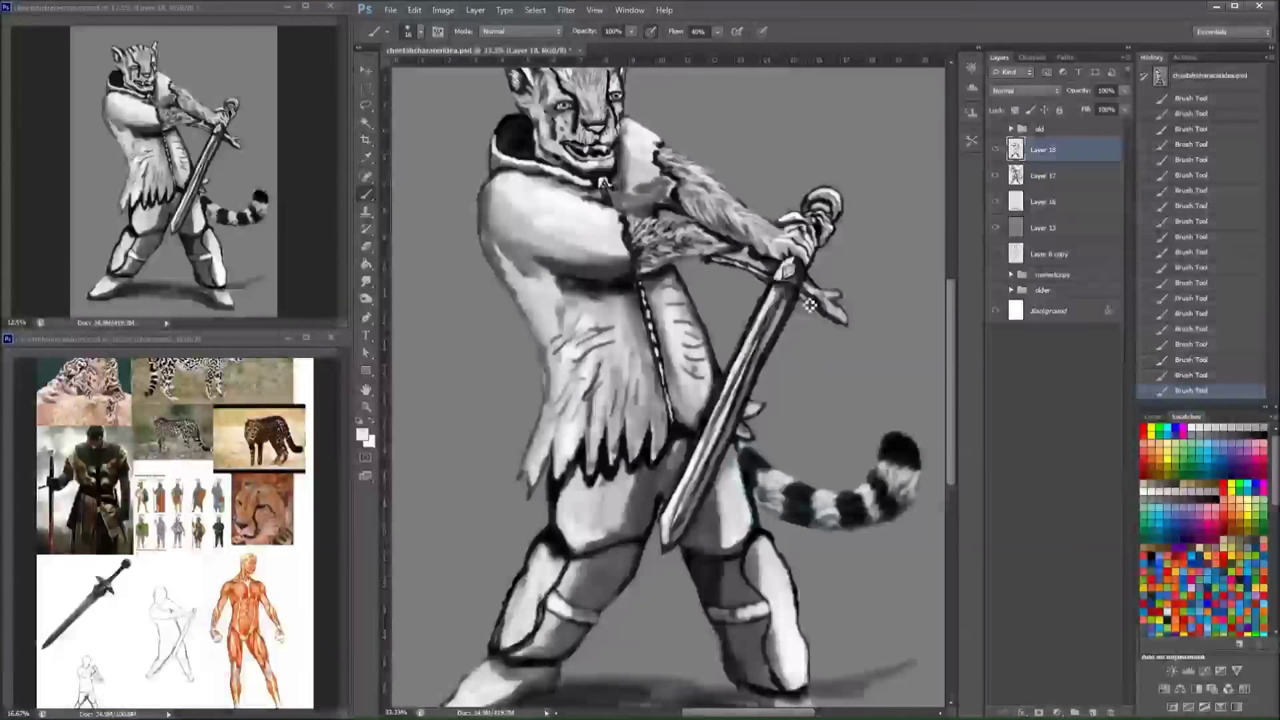
- Refine the sword's crossguard and the top of the blade with alternating black and white brush strokes
key(x)
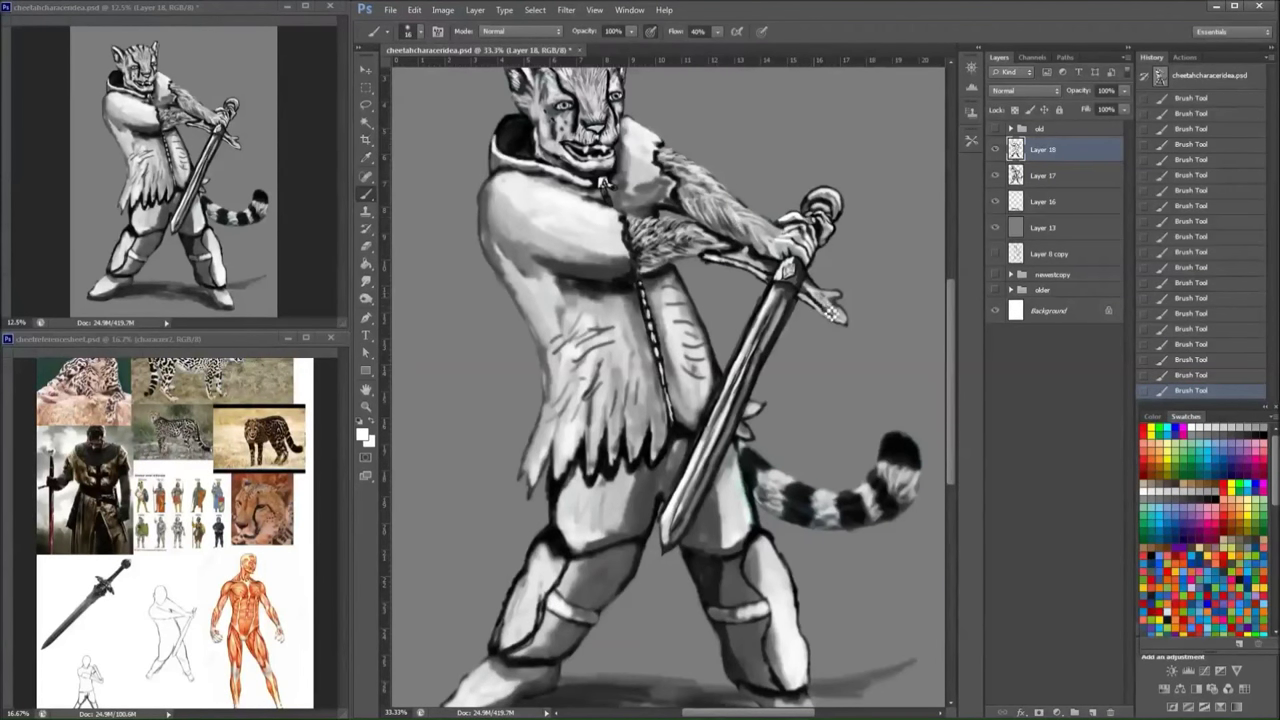
key(x)
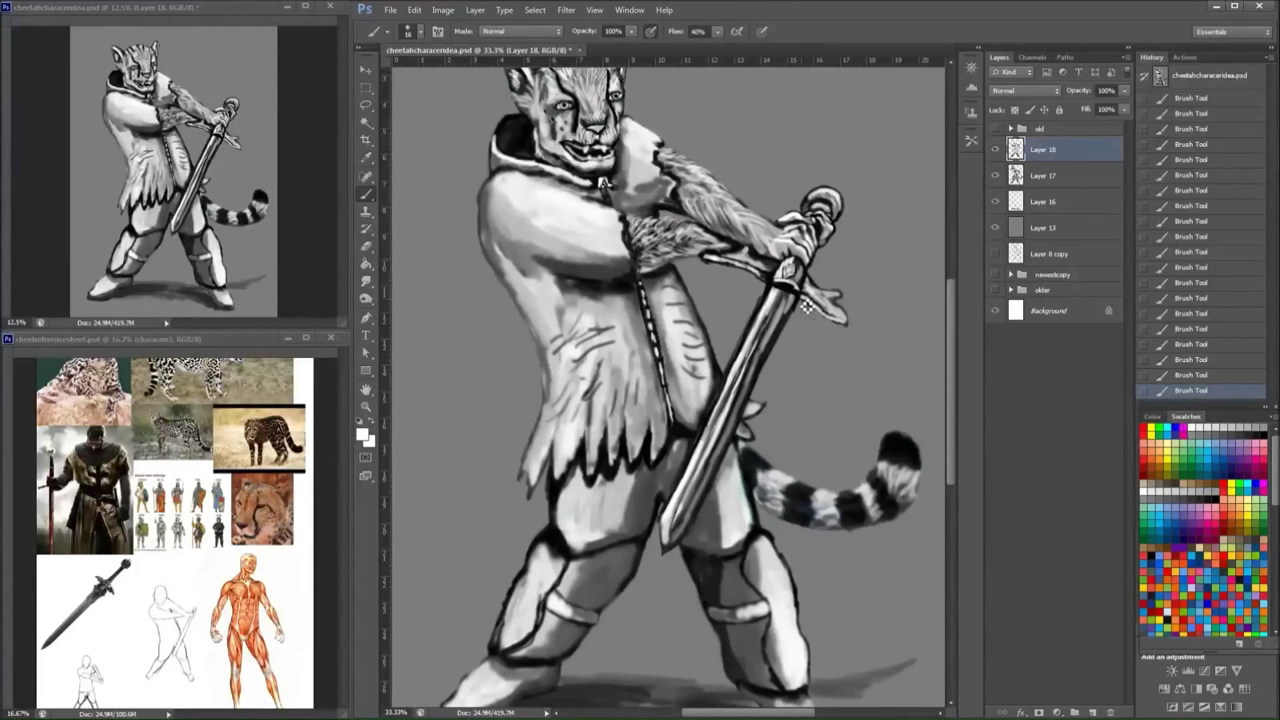
key(x)
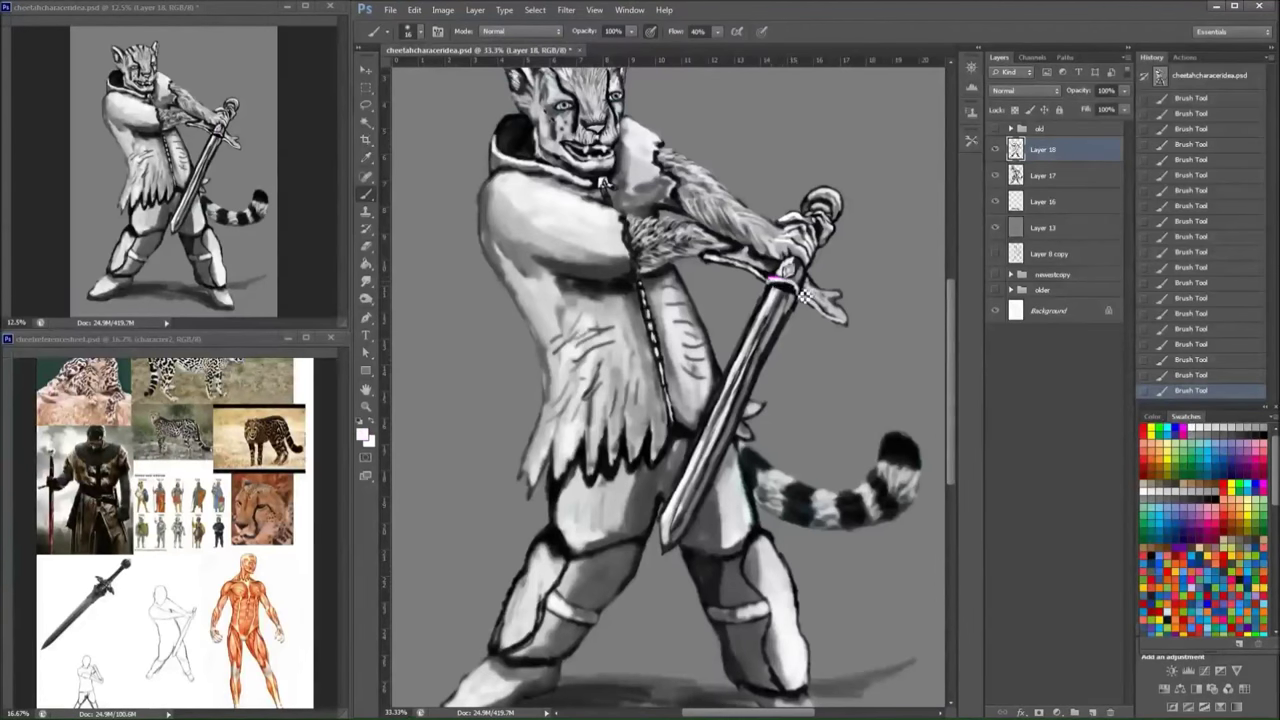
key(x)
key(x)
mouse_move(806, 262)
mouse_down()
mouse_move(784, 290)
mouse_move(832, 256)
mouse_up()
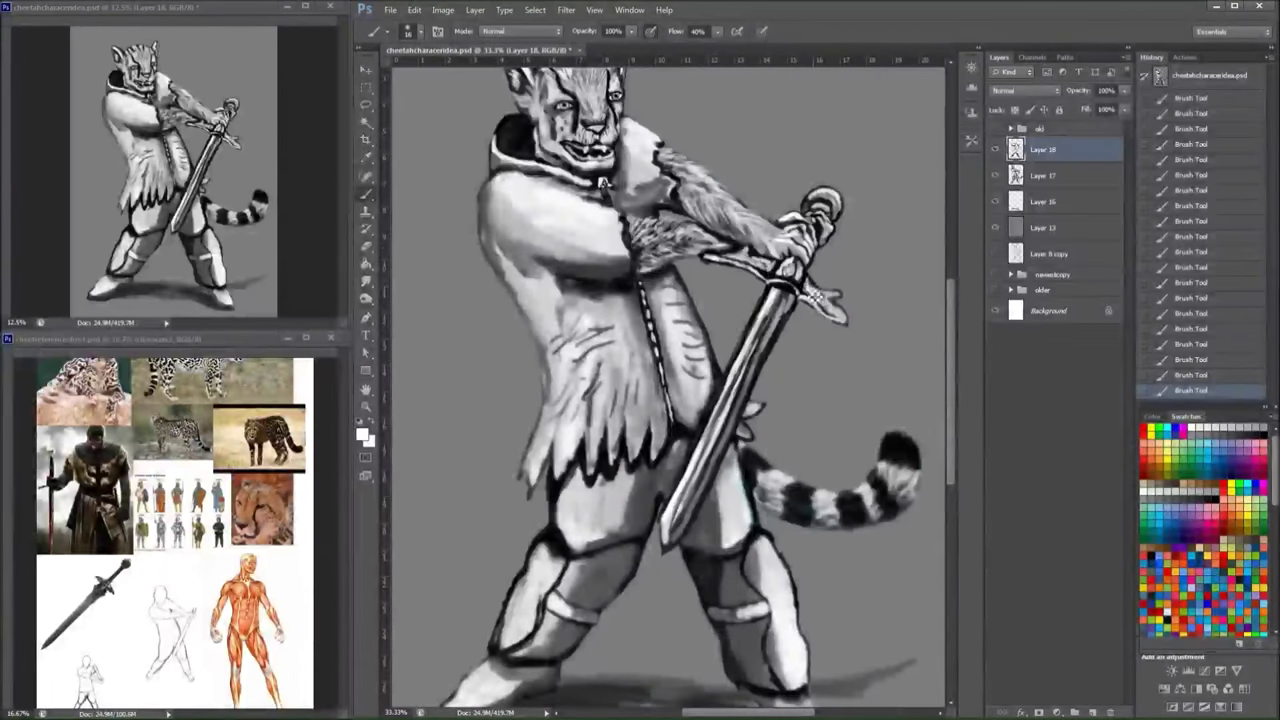
- Paint a white highlight from the sword's tip up along the blade with a small brush
key(ctrl+minus)
right_click(728, 201)
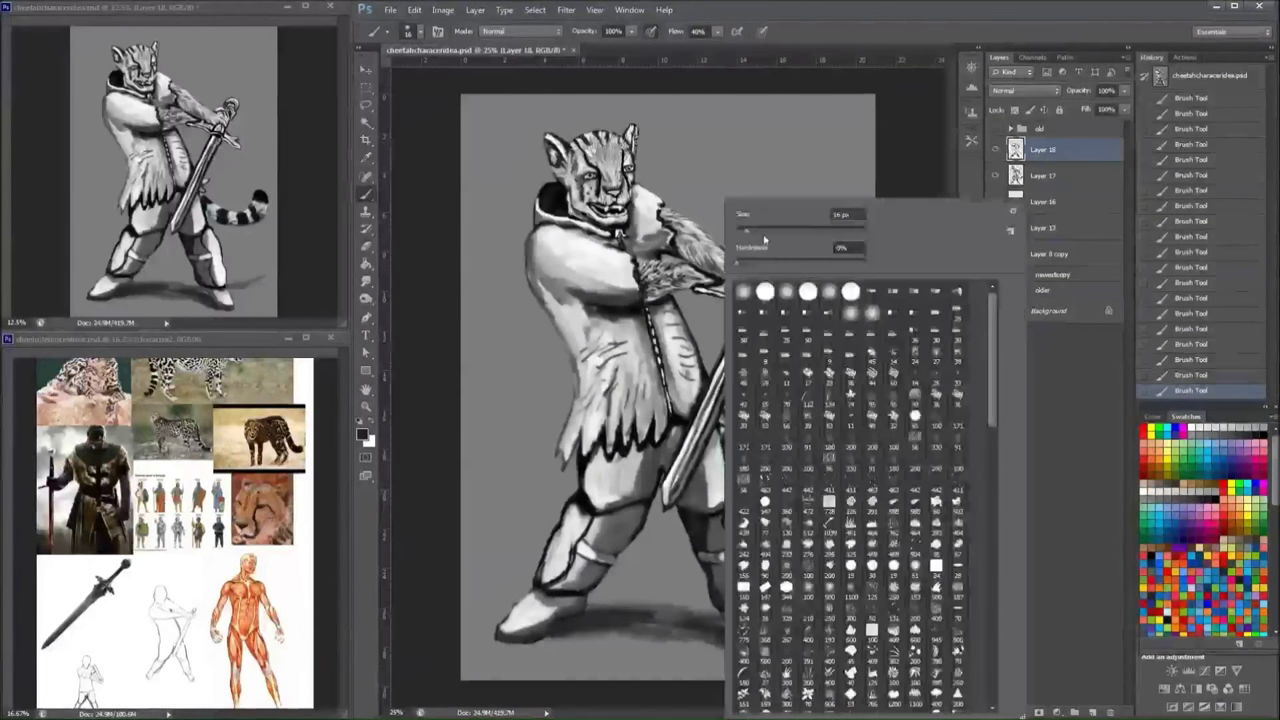
key(Return)
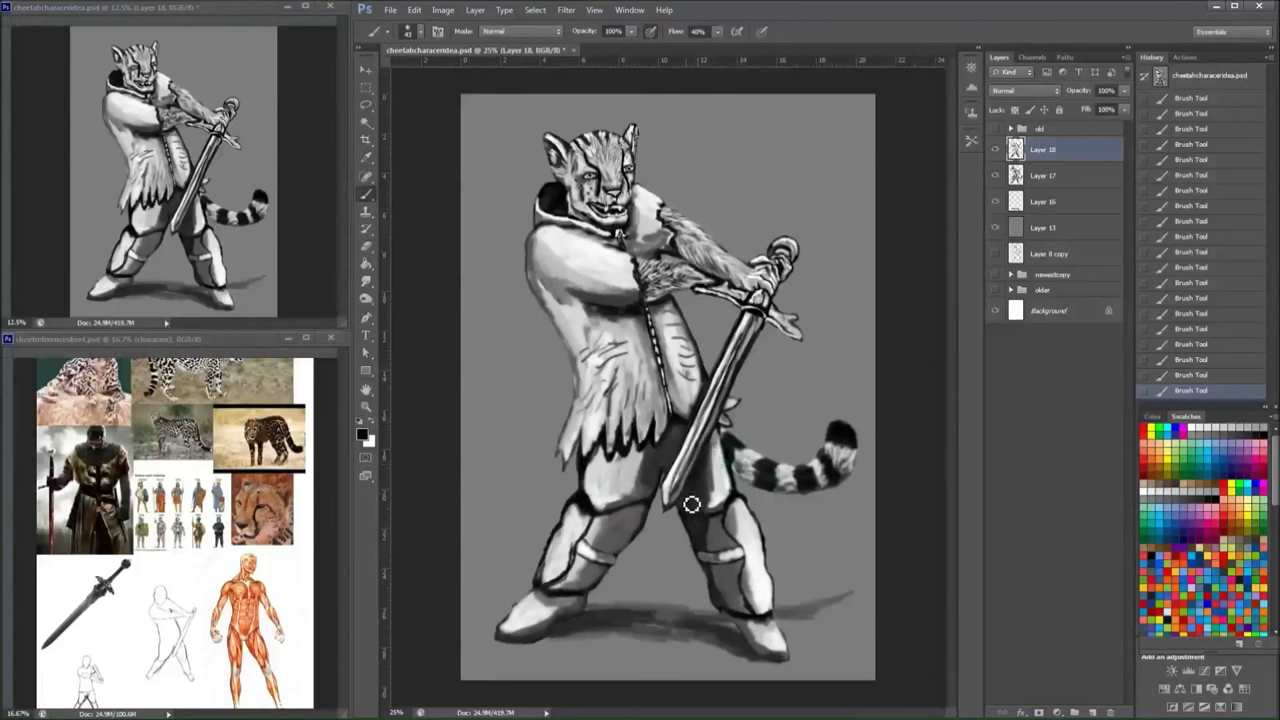
key(x)
right_click(735, 200)
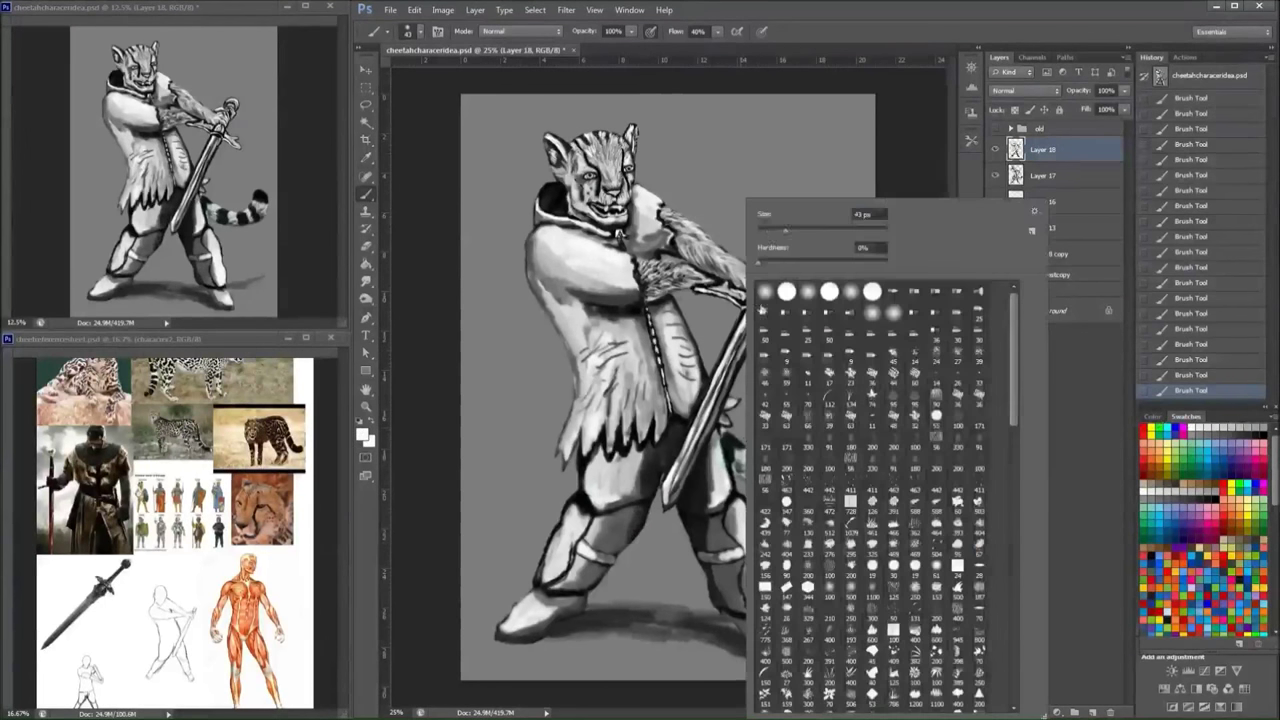
double_click(762, 310)
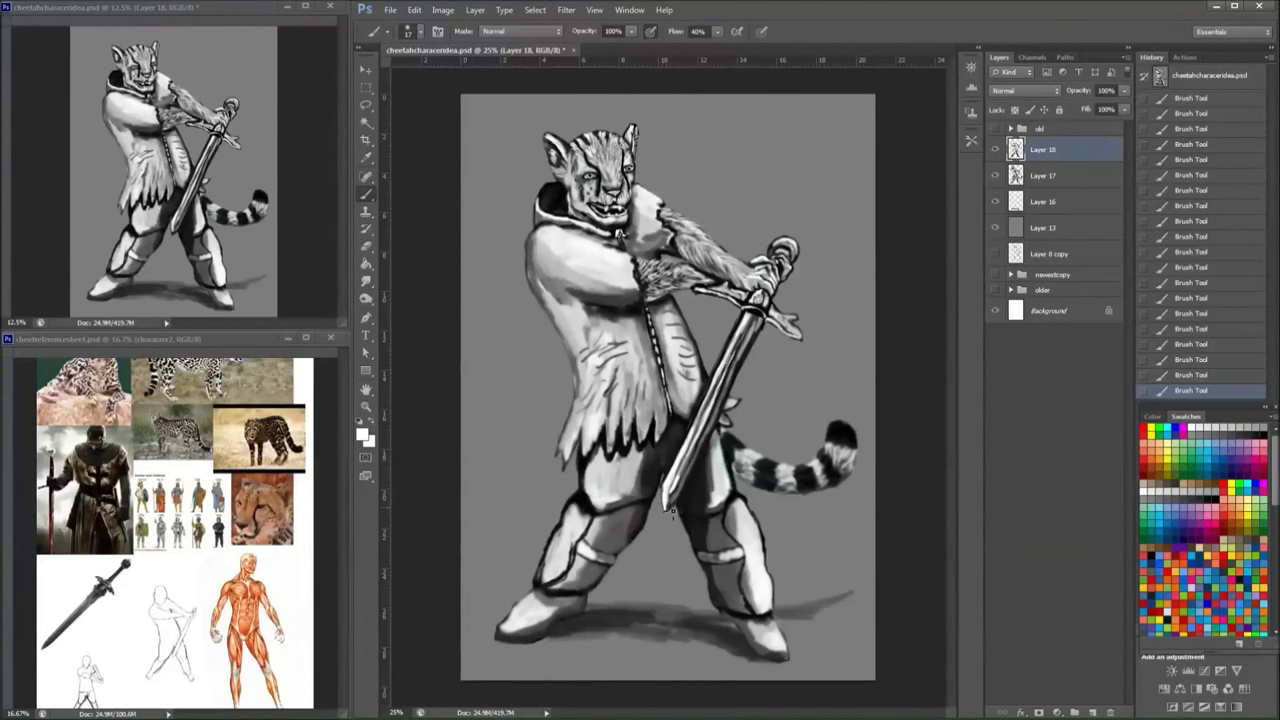
drag(670, 508, 738, 374)
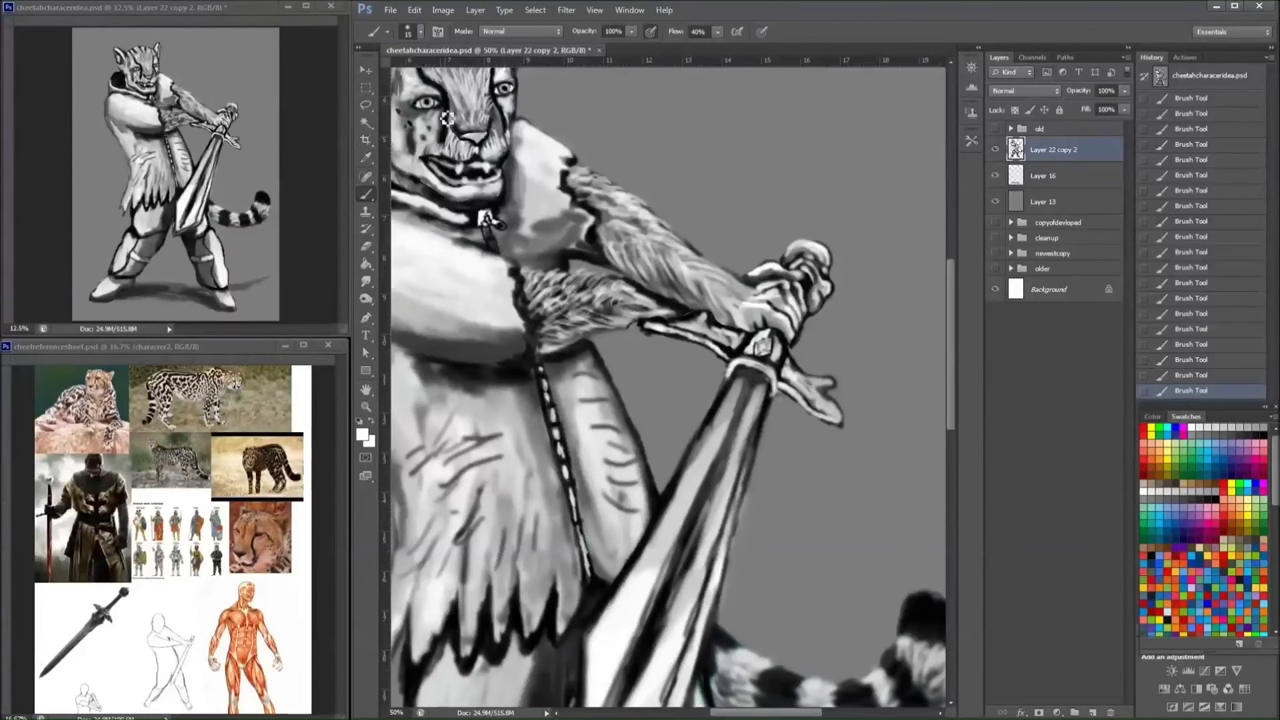
- Repaint the wide sword blade's edge from the crossguard to the tip using a colour sampled below the guard
key(ctrl+minus)
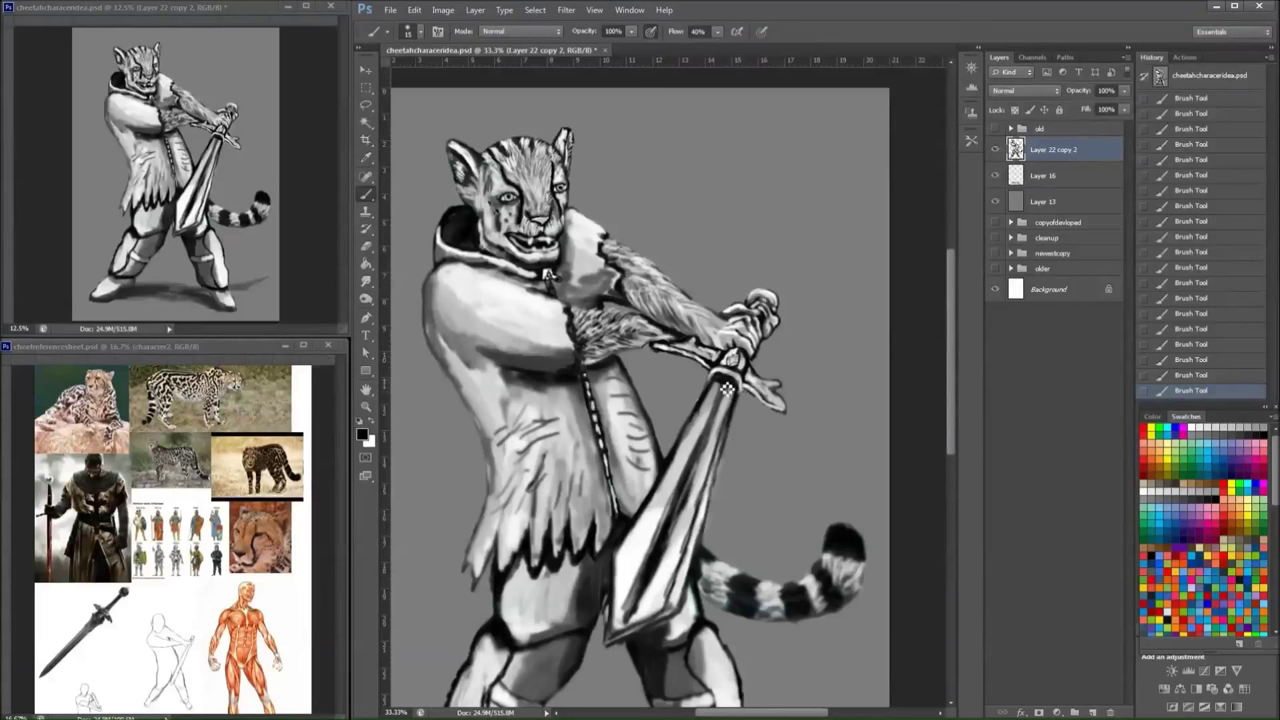
alt+click(729, 387)
mouse_move(734, 395)
mouse_down()
mouse_move(662, 580)
mouse_move(690, 480)
mouse_move(722, 418)
mouse_move(668, 575)
mouse_move(612, 625)
mouse_move(631, 652)
mouse_up()
key(x)
key(x)
key(e)
scroll(631, 652, down, 2)
- Create a new layer and brush dark and light strokes along the upper part of the wide blade
key(ctrl+shift+alt+n)
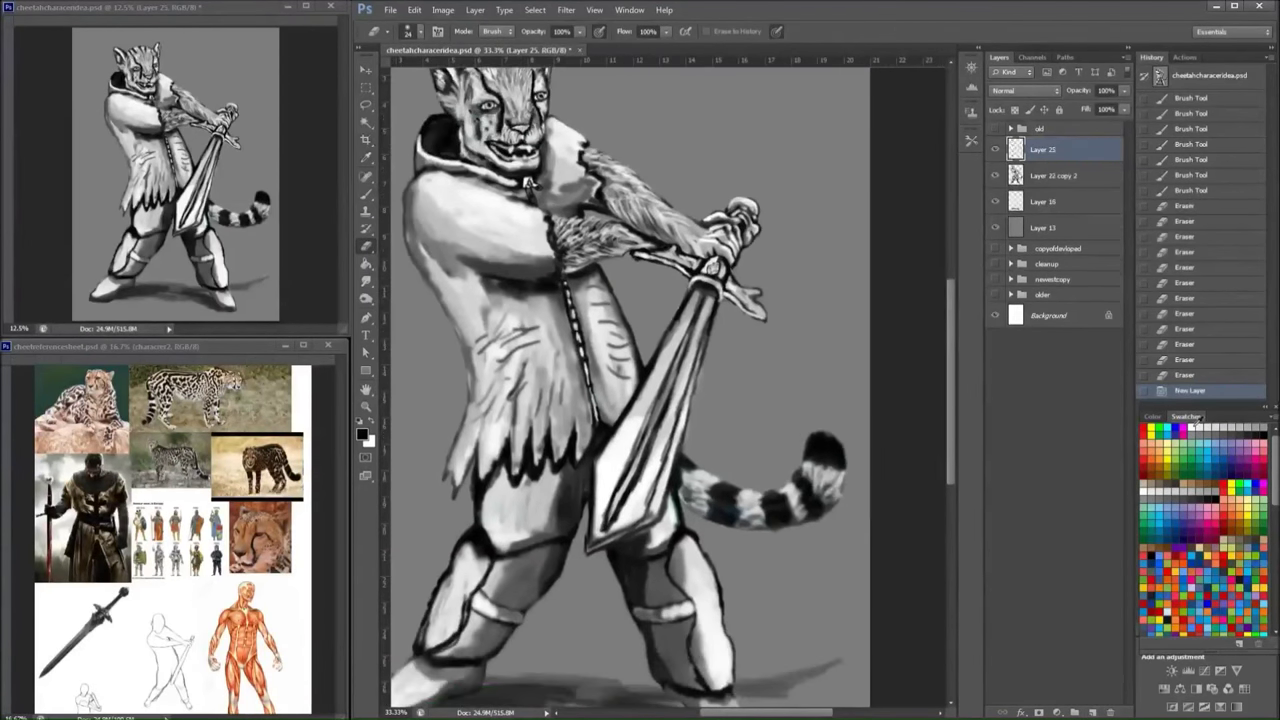
key(b)
drag(714, 330, 712, 362)
key(x)
drag(726, 306, 684, 440)
- Erase stray paint beside the blade just below the crossguard on the layer beneath
key(alt+[)
key(e)
drag(720, 324, 726, 312)
drag(722, 318, 730, 306)
drag(718, 326, 724, 318)
mouse_move(714, 334)
mouse_down()
mouse_move(720, 322)
mouse_move(692, 326)
mouse_move(676, 302)
mouse_move(688, 282)
mouse_move(666, 266)
mouse_up()
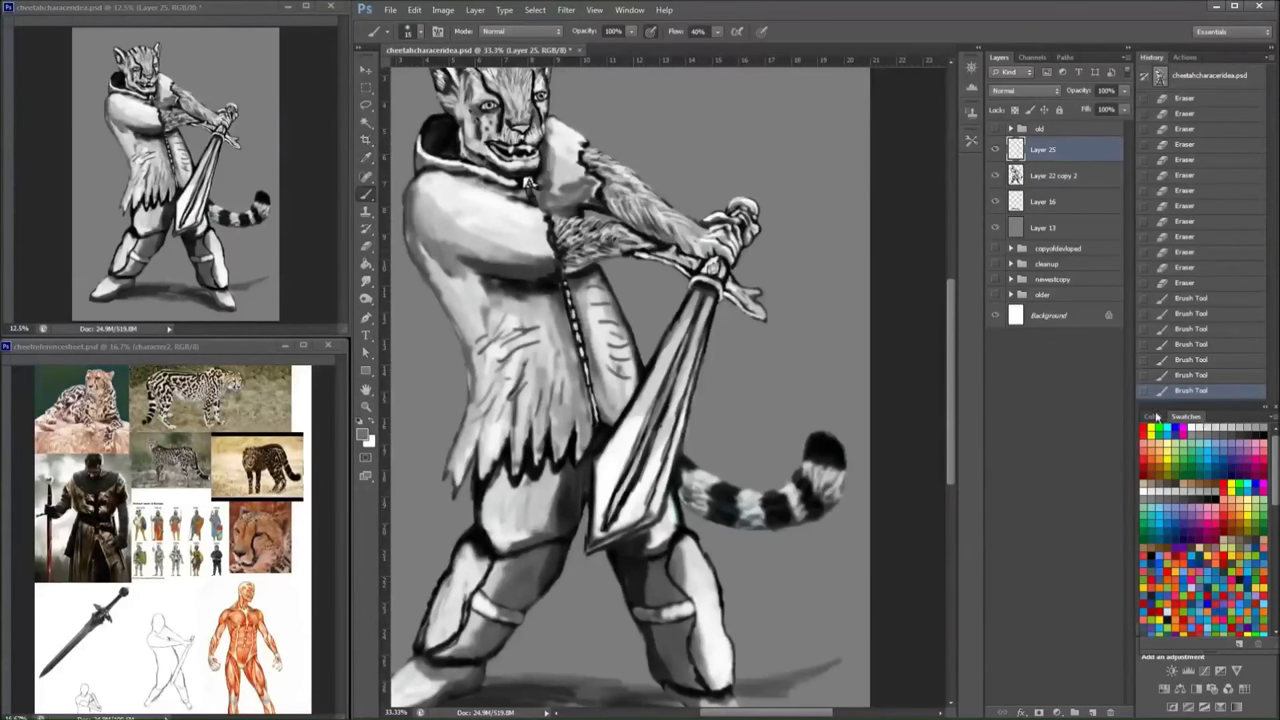
- Add mid-grey shading strokes to the fur of both forearms and to the cheetah's face
drag(628, 262, 632, 246)
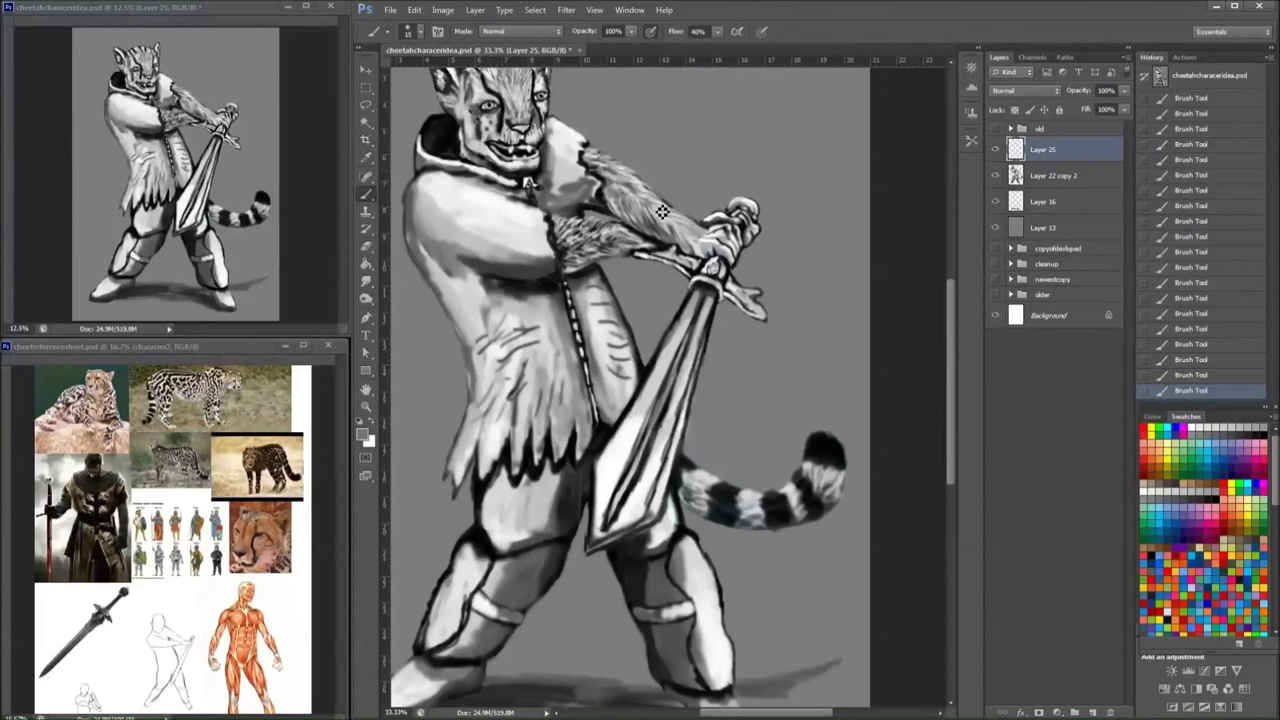
drag(663, 189, 675, 232)
drag(509, 126, 540, 122)
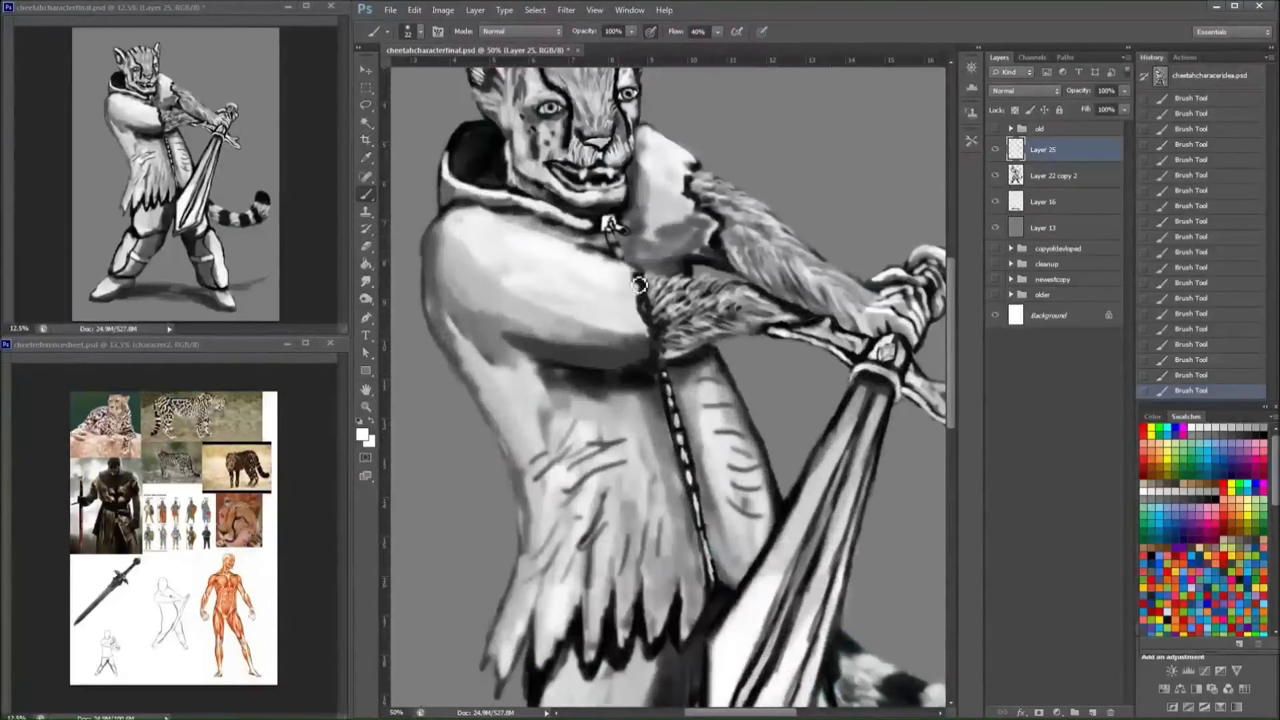
- Darken the lower forearm's edge and the underside of the large sleeve with shadow strokes
key(x)
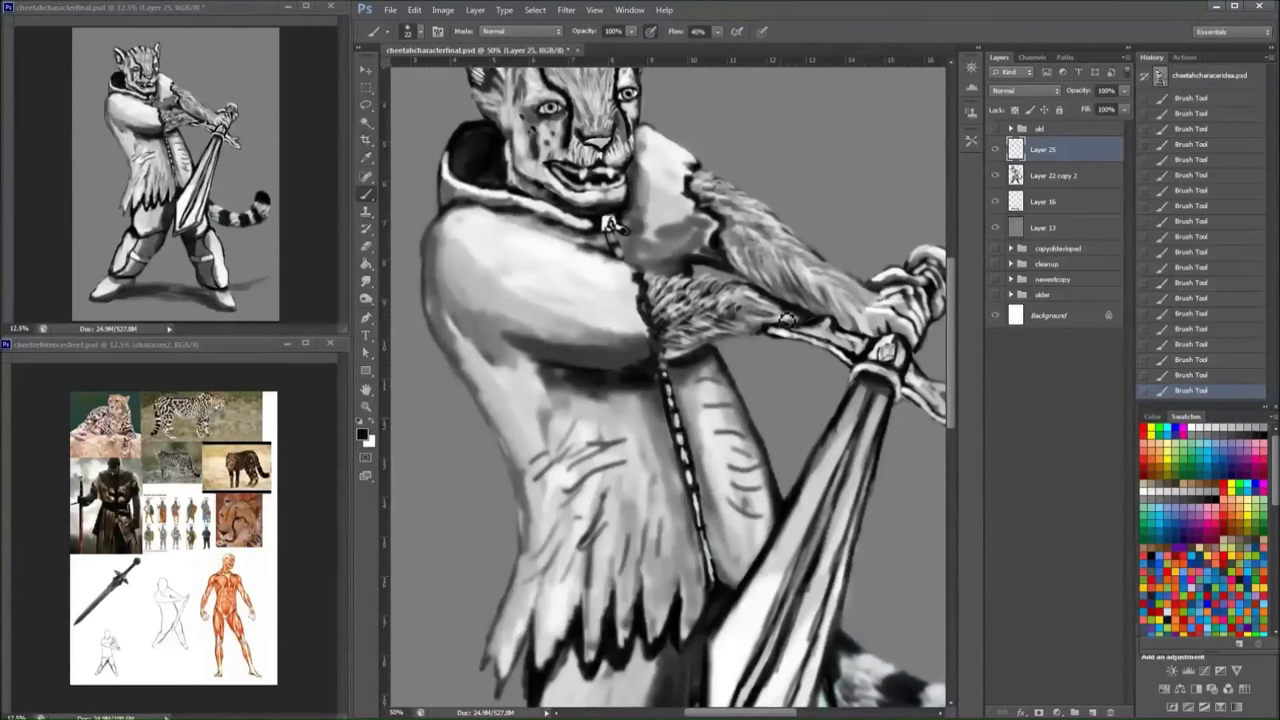
mouse_move(788, 319)
mouse_down()
mouse_move(670, 345)
mouse_move(743, 264)
mouse_move(789, 297)
mouse_move(800, 293)
mouse_move(757, 281)
mouse_move(878, 301)
mouse_move(755, 307)
mouse_move(684, 319)
mouse_move(674, 334)
mouse_move(643, 322)
mouse_move(622, 364)
mouse_move(644, 322)
mouse_move(633, 276)
mouse_move(614, 360)
mouse_move(575, 371)
mouse_move(600, 364)
mouse_move(624, 312)
mouse_move(571, 355)
mouse_move(613, 316)
mouse_move(613, 273)
mouse_move(621, 347)
mouse_move(637, 343)
mouse_move(615, 279)
mouse_move(583, 352)
mouse_move(707, 242)
mouse_move(698, 220)
mouse_move(675, 223)
mouse_move(642, 196)
mouse_move(704, 227)
mouse_move(652, 221)
mouse_move(622, 278)
mouse_move(565, 293)
mouse_move(515, 290)
mouse_up()
key(x)
key(x)
key(x)
- Shade the coat's narrow front panel and the ragged hem beside the blade with sampled greys and a different brush
alt+click(676, 178)
mouse_move(712, 385)
mouse_down()
mouse_move(734, 518)
mouse_move(770, 530)
mouse_move(760, 560)
mouse_up()
alt+click(778, 515)
right_click(790, 515)
double_click(834, 313)
scroll(668, 386, down, 5)
key(x)
drag(710, 395, 675, 485)
drag(665, 415, 640, 510)
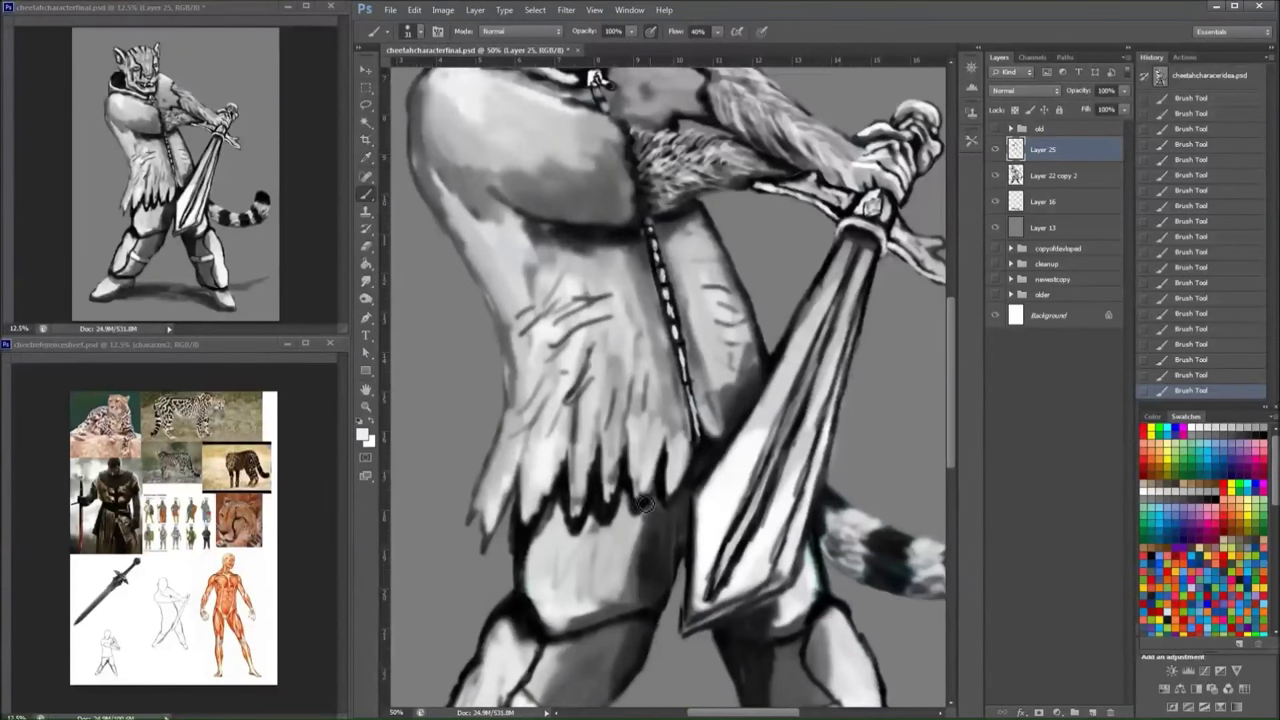
- Define the lower end of the coat's zip and the adjoining hem point with fine black and white strokes
key(x)
right_click(715, 500)
key(Return)
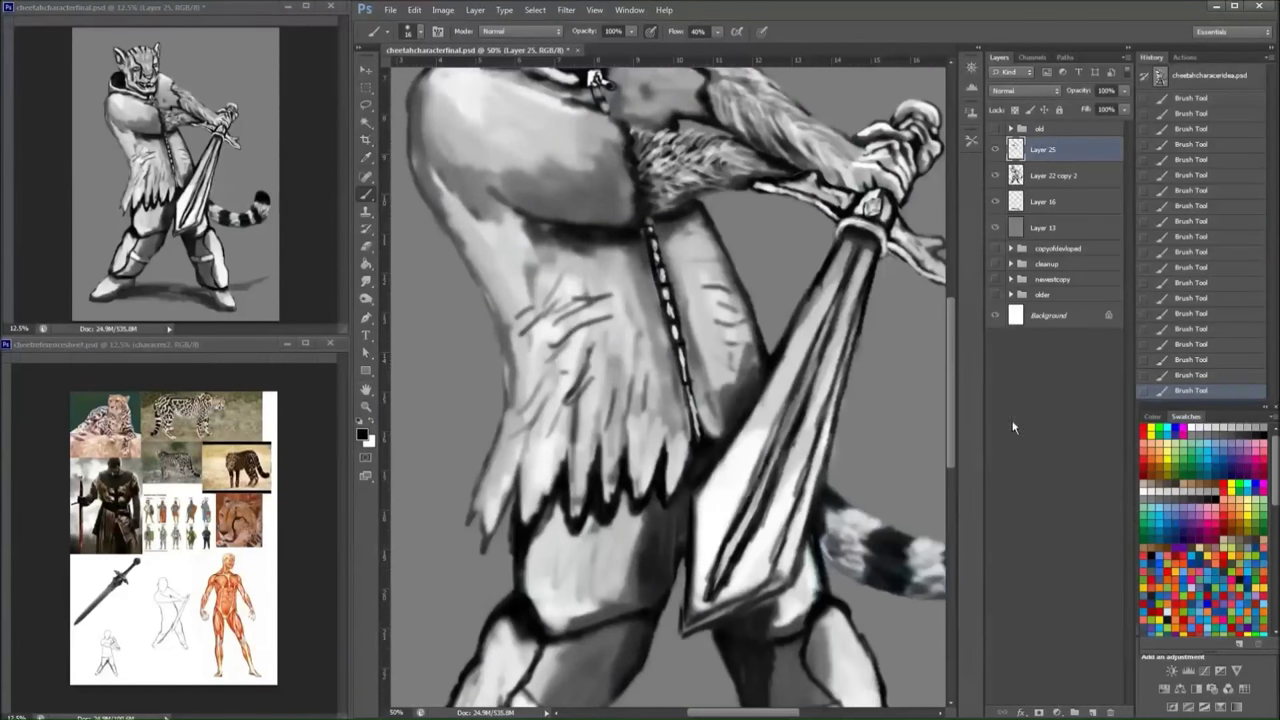
key(x)
mouse_move(705, 440)
mouse_down()
mouse_move(680, 495)
mouse_move(695, 461)
mouse_up()
key(x)
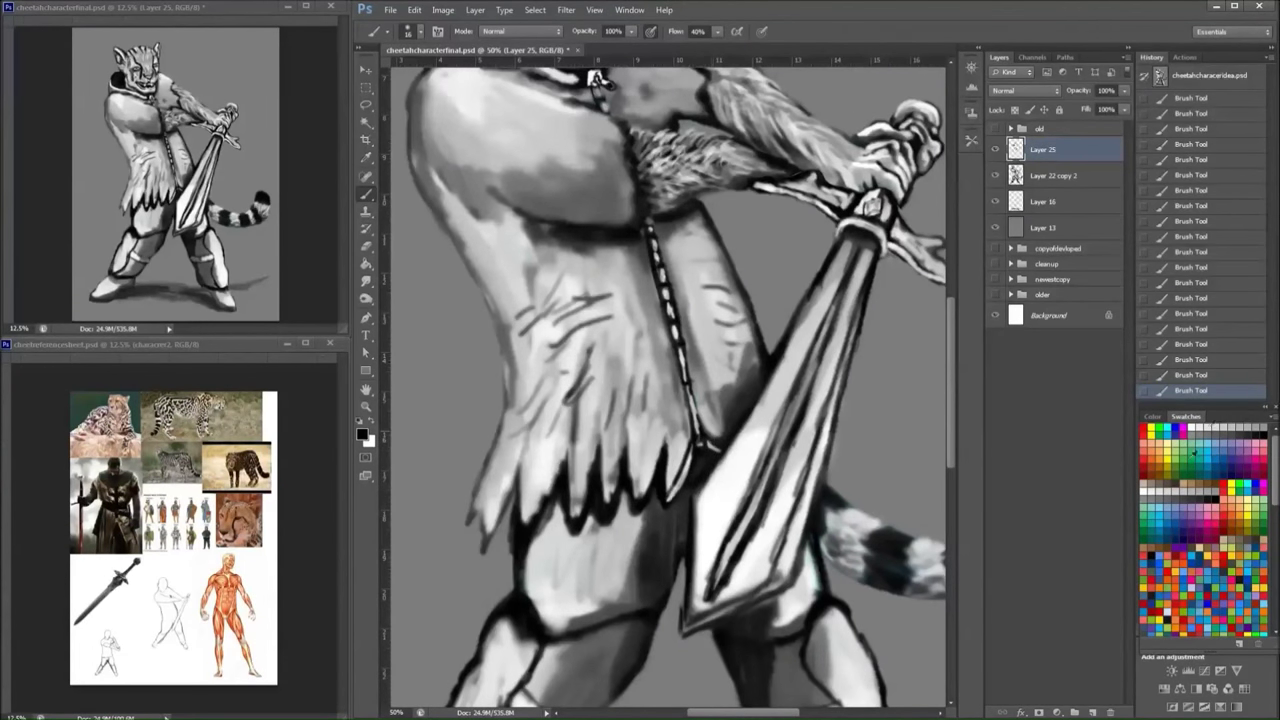
key(x)
- Paint short grey fur strokes over the black tail tip and the dark stripe below it
right_click(690, 455)
key(Return)
drag(880, 480, 695, 290)
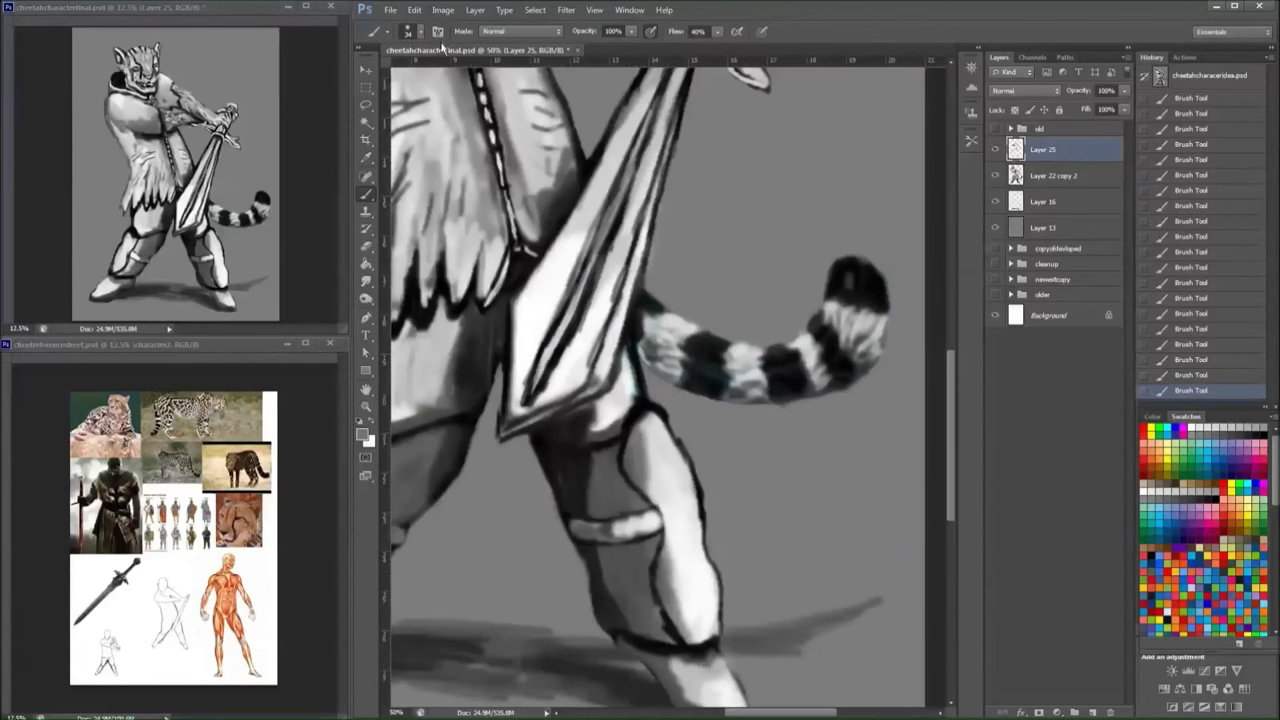
drag(848, 268, 855, 292)
key(bracketleft)
key(bracketleft)
key(x)
drag(830, 342, 852, 372)
key(x)
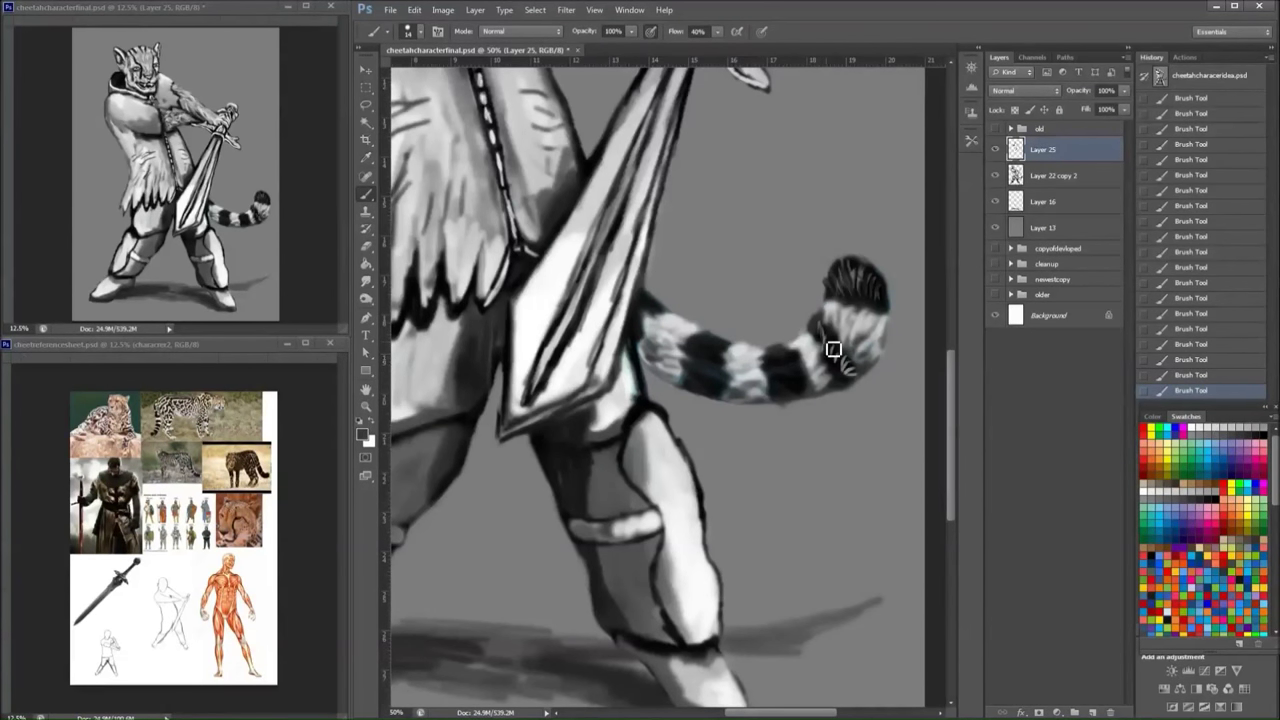
- Resize the brush and add light fur strokes across the tail's stripes toward its base
right_click(878, 315)
drag(893, 230, 903, 232)
key(Return)
right_click(880, 318)
key(Return)
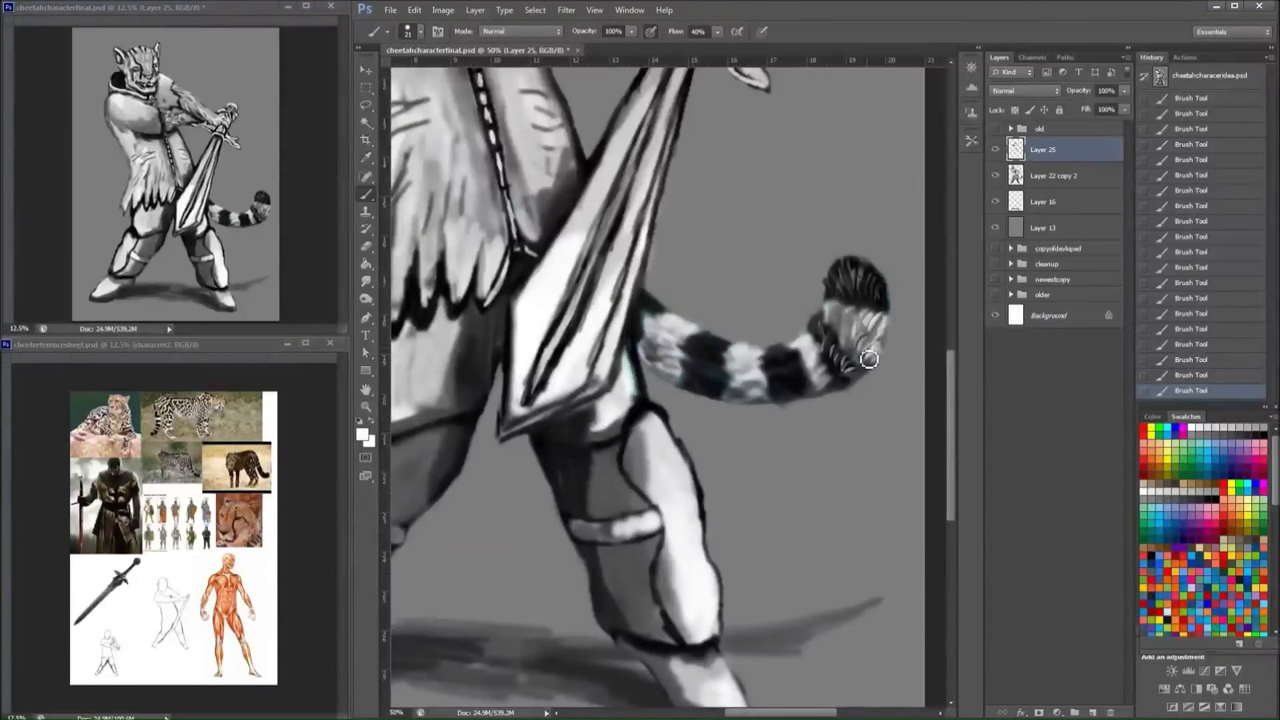
mouse_move(858, 335)
mouse_down()
mouse_move(880, 352)
mouse_move(824, 385)
mouse_move(796, 363)
mouse_move(759, 396)
mouse_move(718, 385)
mouse_move(663, 310)
mouse_up()
drag(710, 348, 729, 358)
- Paint over the coat's dark crease lines with smooth light and grey vertical folds, using a larger brush
key(ctrl+minus)
key(ctrl+minus)
right_click(684, 196)
key(Return)
click(1180, 425)
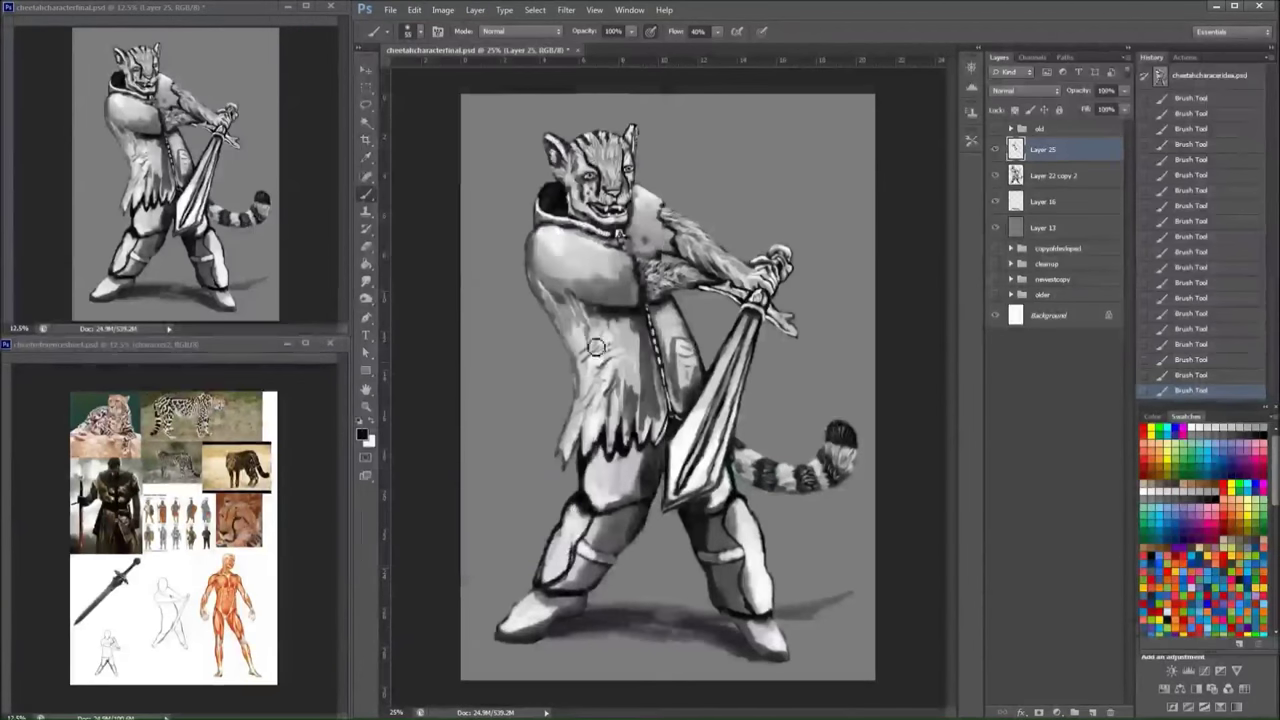
mouse_move(586, 354)
mouse_down()
mouse_move(586, 340)
mouse_move(593, 410)
mouse_move(578, 321)
mouse_move(609, 369)
mouse_move(620, 425)
mouse_move(605, 345)
mouse_move(640, 420)
mouse_move(640, 330)
mouse_move(572, 249)
mouse_move(658, 217)
mouse_move(553, 221)
mouse_up()
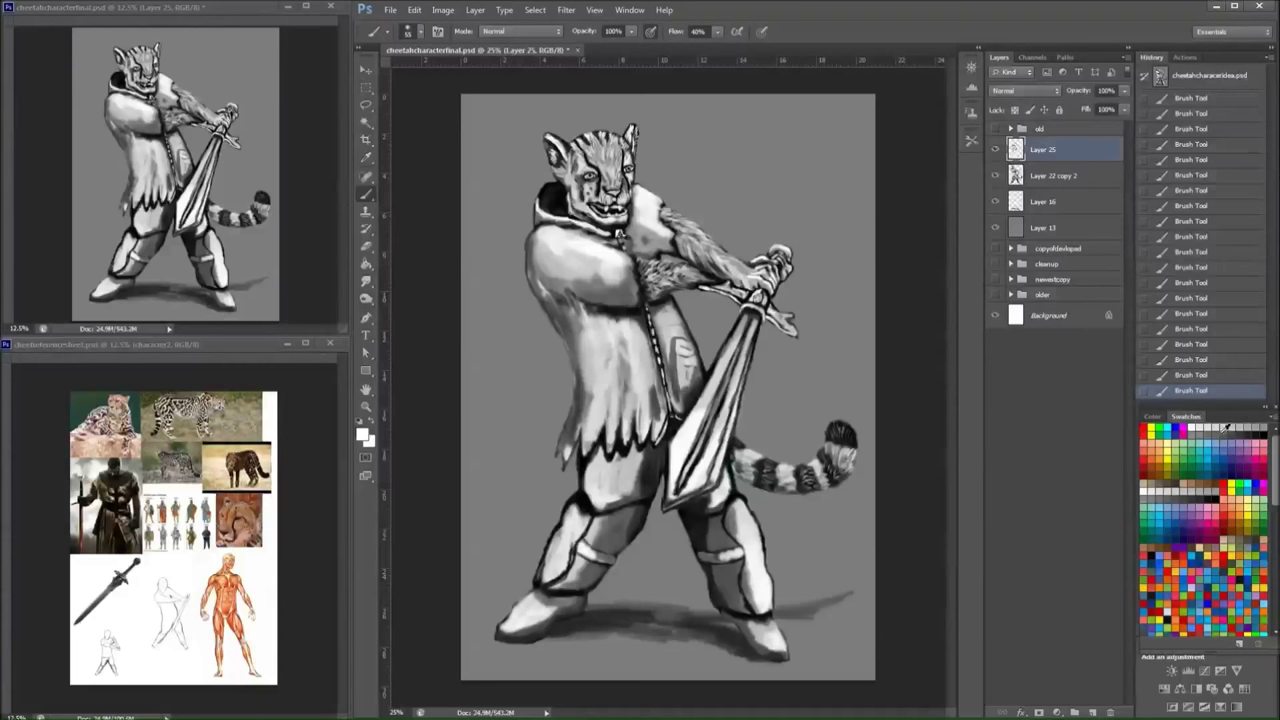
- Touch up the cheetah's head and far shoulder with dark and light shading strokes
key(x)
drag(602, 152, 665, 194)
key(x)
key(x)
drag(620, 195, 625, 215)
key(x)
- Refine the cheetah's mouth, teeth and chin with small grey, black and white brush strokes
scroll(625, 235, up, 1)
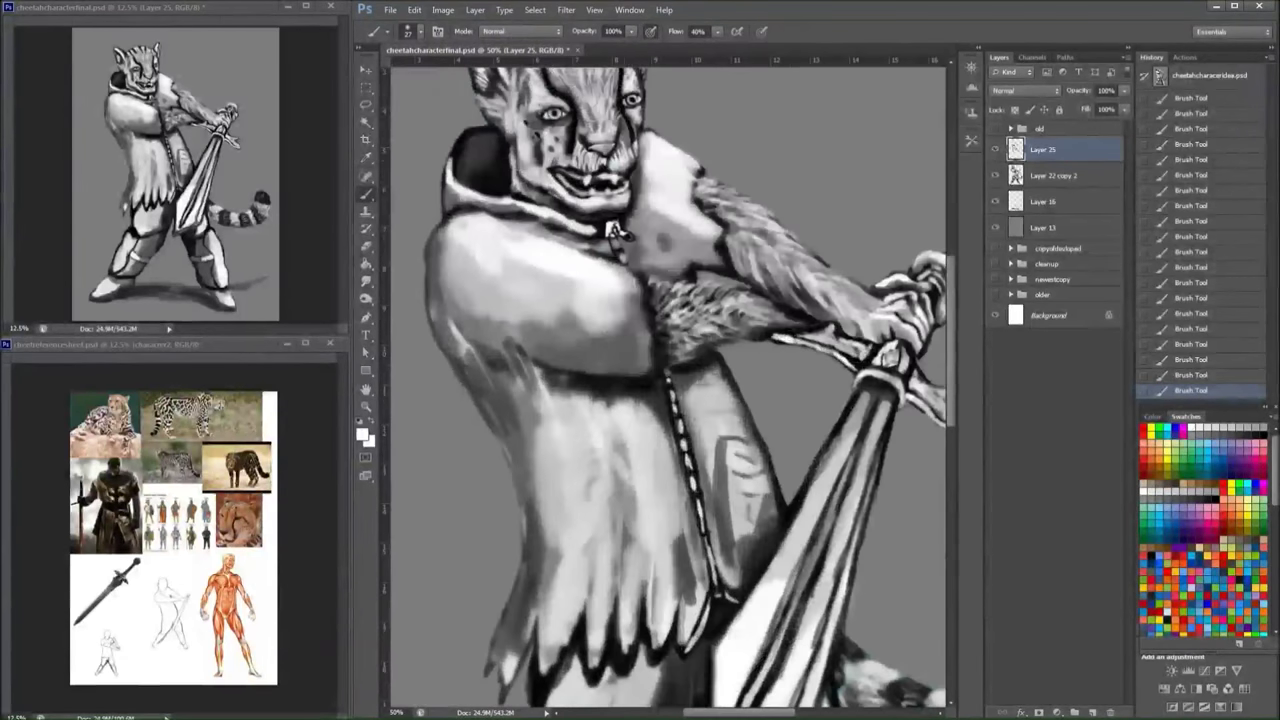
key(bracketleft)
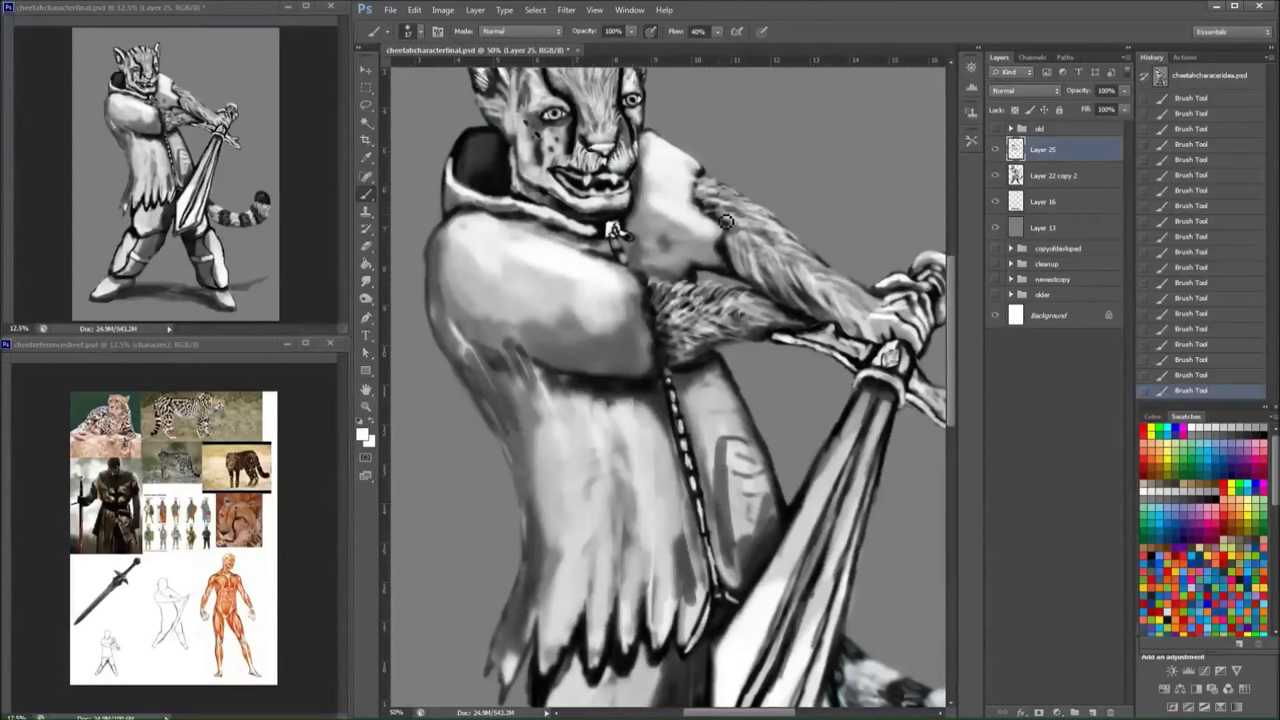
drag(562, 170, 608, 190)
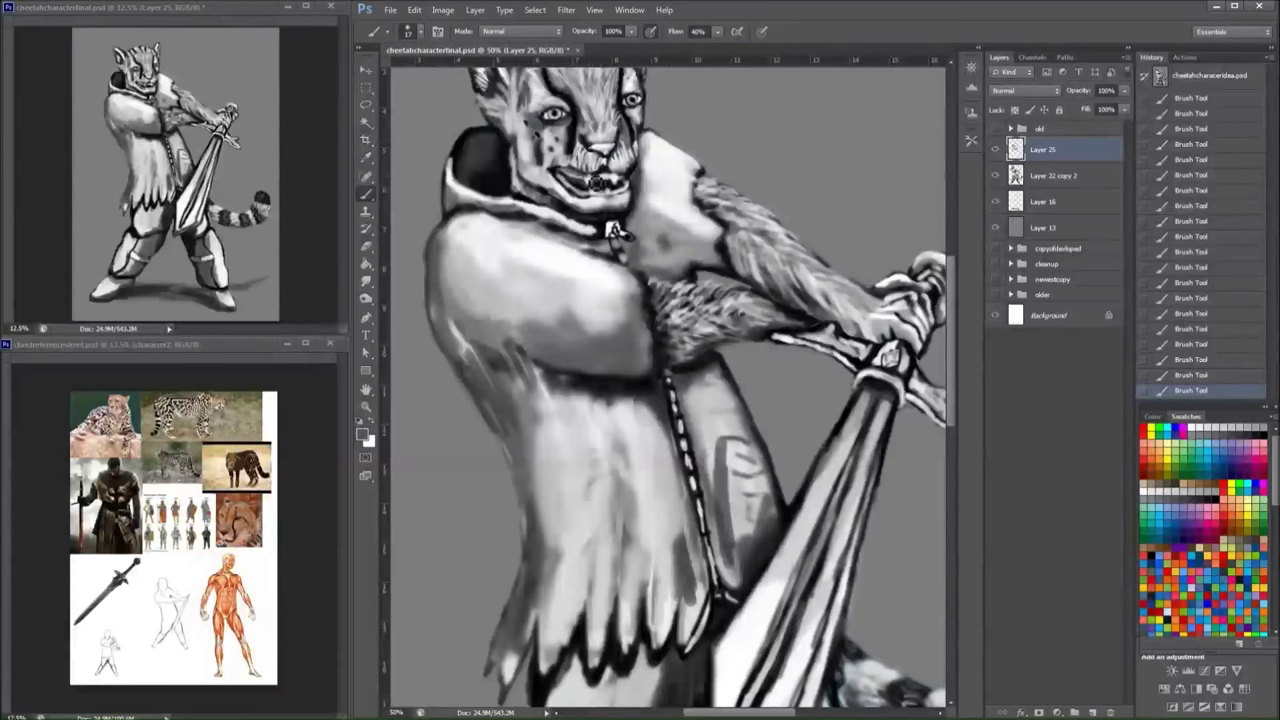
drag(597, 183, 610, 190)
key(x)
key(bracketleft)
key(x)
key(x)
right_click(598, 172)
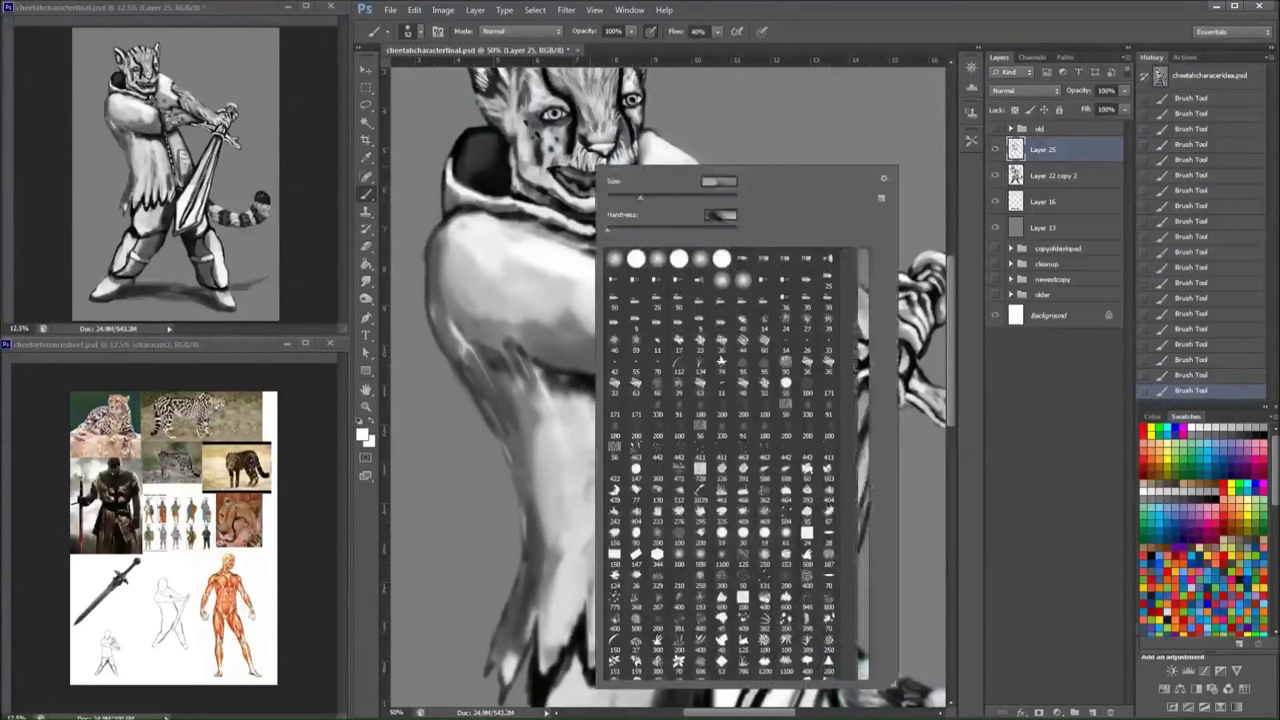
key(Return)
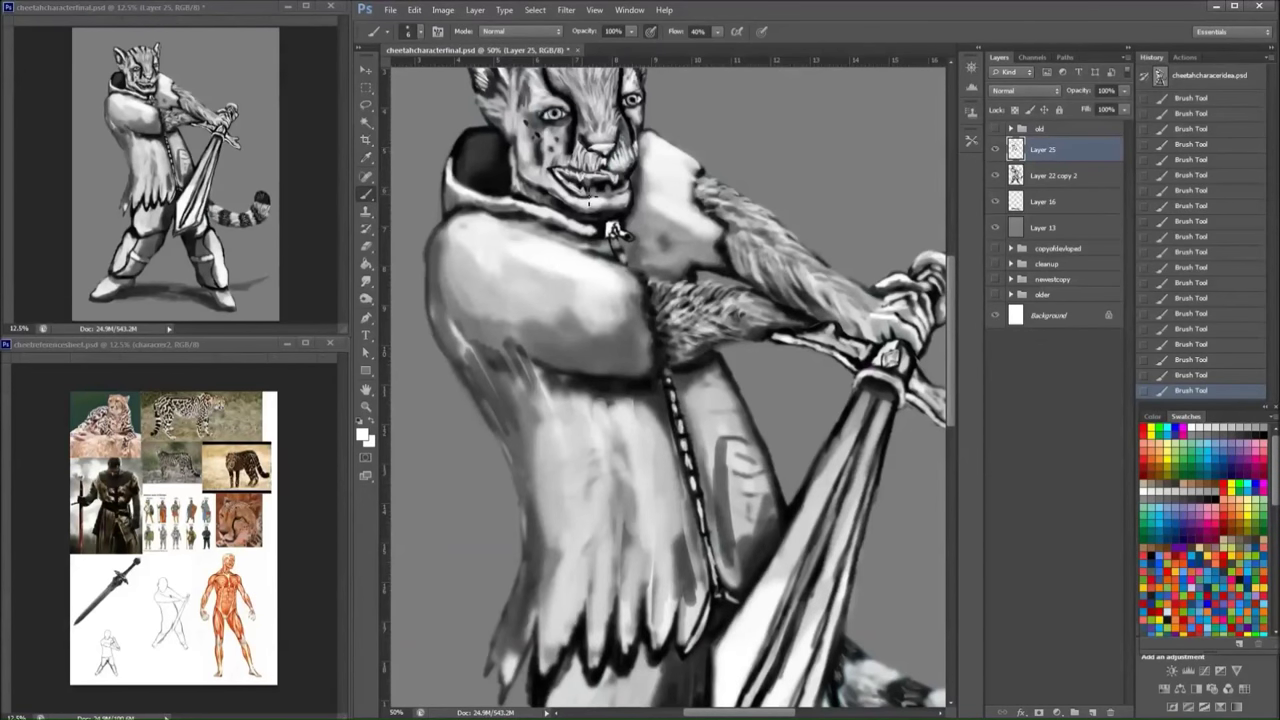
- Paint dark fold strokes on the tunic's torso, far shoulder and near sleeve on Layer 25
drag(589, 201, 628, 197)
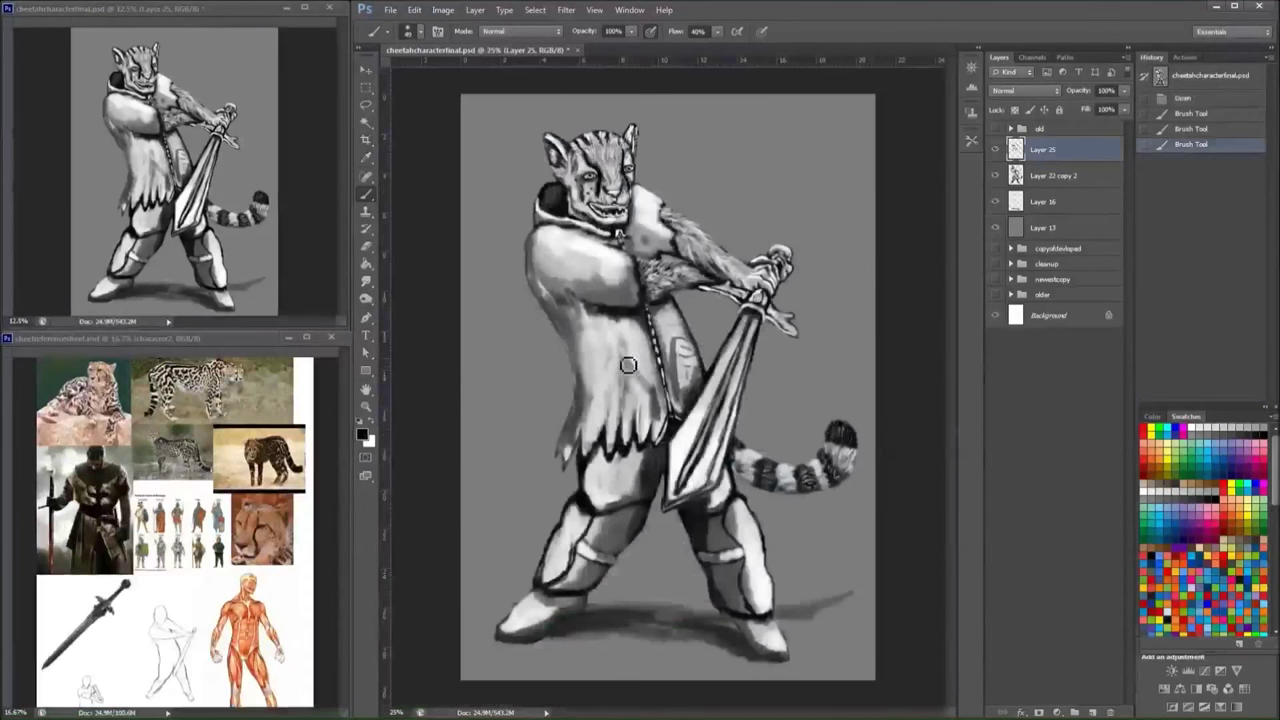
mouse_move(620, 350)
mouse_down()
mouse_move(645, 362)
mouse_move(612, 372)
mouse_up()
drag(668, 335, 700, 365)
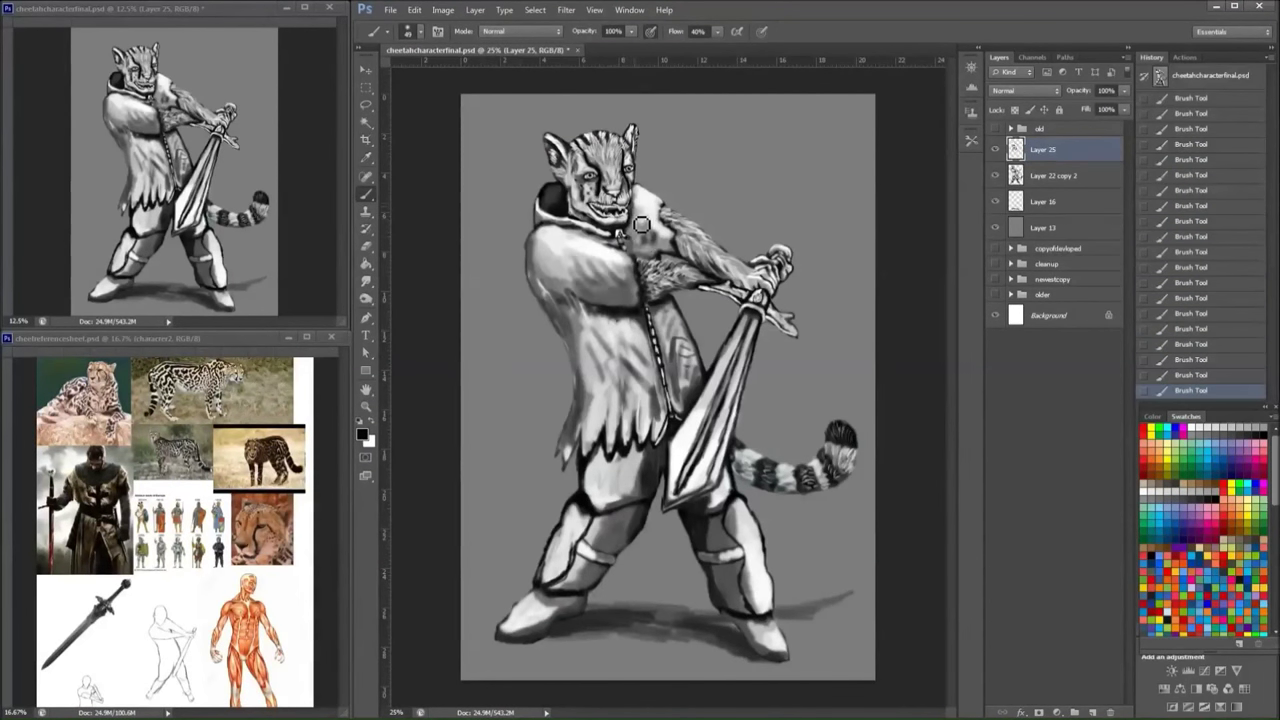
drag(640, 205, 645, 232)
drag(612, 272, 562, 288)
mouse_move(640, 345)
mouse_down()
mouse_move(594, 423)
mouse_move(665, 432)
mouse_move(618, 448)
mouse_up()
- Sample a mid grey from the tunic and build up grey and light folds across its lower half and far panel
alt+click(628, 437)
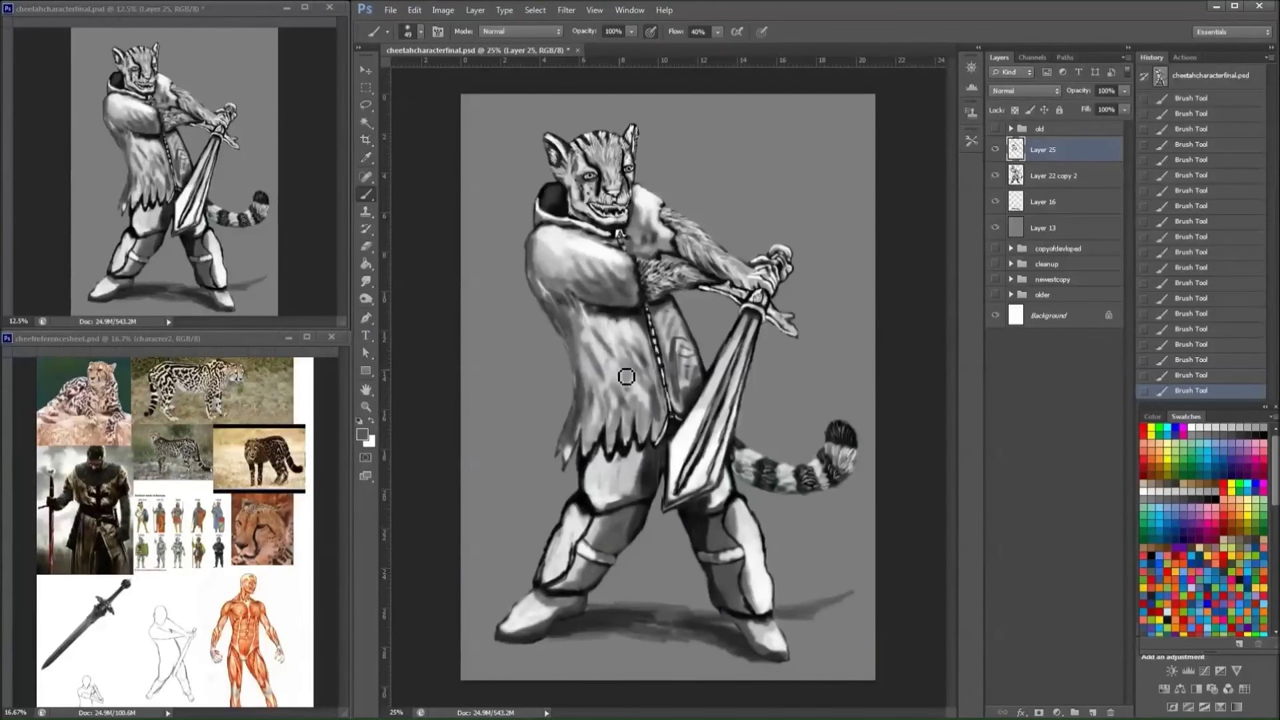
drag(626, 376, 612, 440)
drag(700, 356, 688, 416)
mouse_move(676, 324)
mouse_down()
mouse_move(668, 362)
mouse_move(690, 406)
mouse_up()
drag(589, 416, 577, 441)
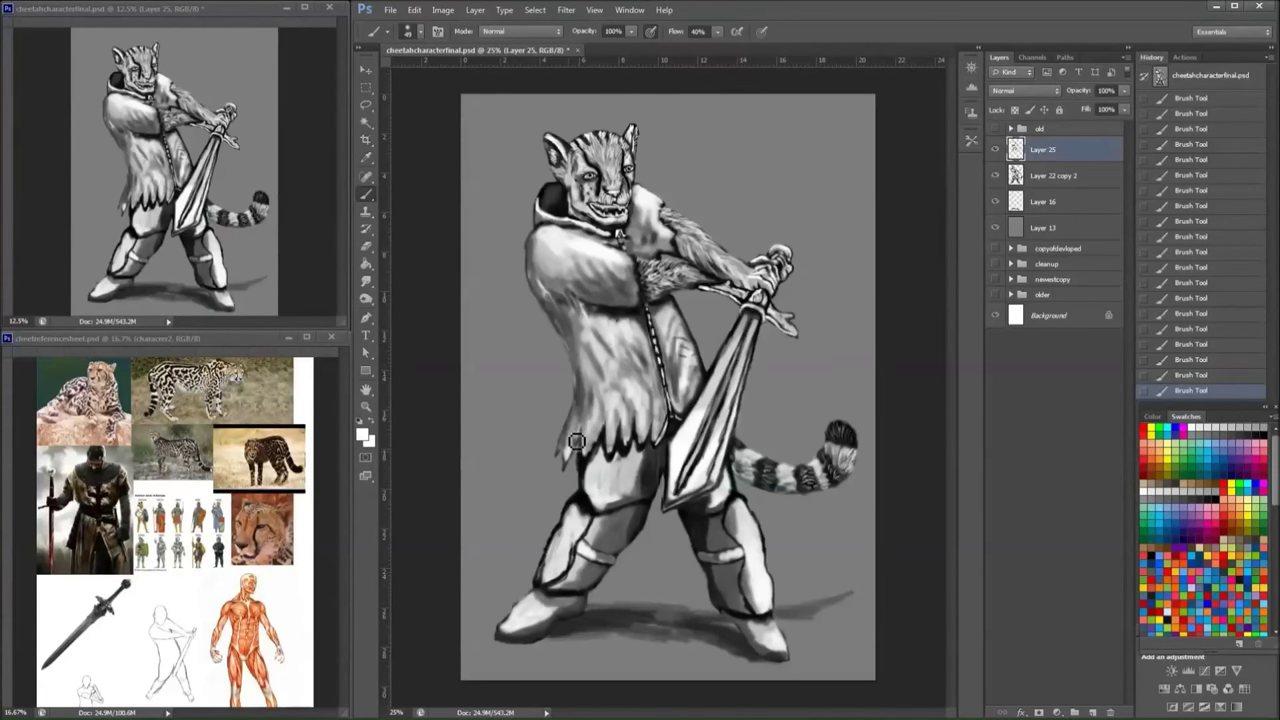
- Shade the sword blade with long strokes running from the hilt to the tip
drag(745, 330, 718, 446)
mouse_move(732, 400)
mouse_down()
mouse_move(724, 456)
mouse_move(706, 474)
mouse_up()
mouse_move(750, 340)
mouse_down()
mouse_move(716, 384)
mouse_move(674, 490)
mouse_move(700, 425)
mouse_move(690, 445)
mouse_move(724, 430)
mouse_move(686, 488)
mouse_up()
key(x)
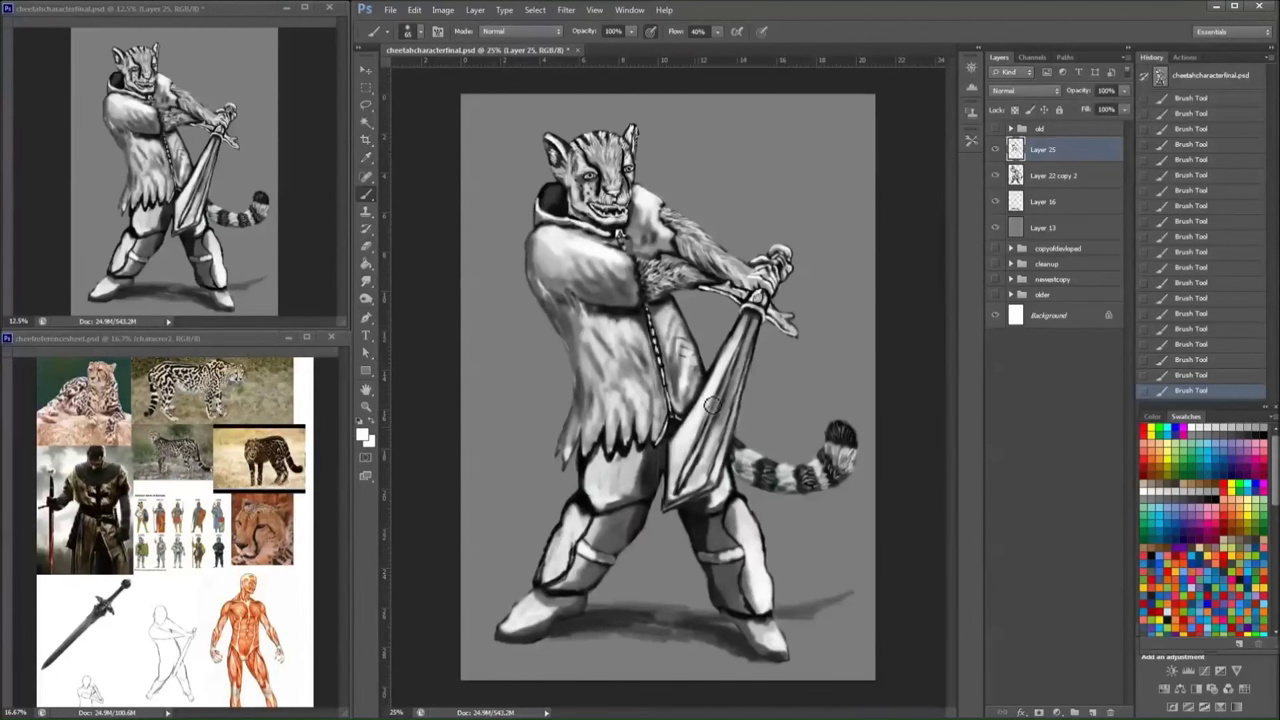
- Add a new layer above Layer 25 and paint dark folds on the tunic's side and beneath the near sleeve
key(ctrl+plus)
key(ctrl+shift+alt+n)
key(x)
mouse_move(600, 350)
mouse_down()
mouse_move(625, 385)
mouse_move(630, 340)
mouse_move(580, 400)
mouse_up()
drag(564, 292, 614, 324)
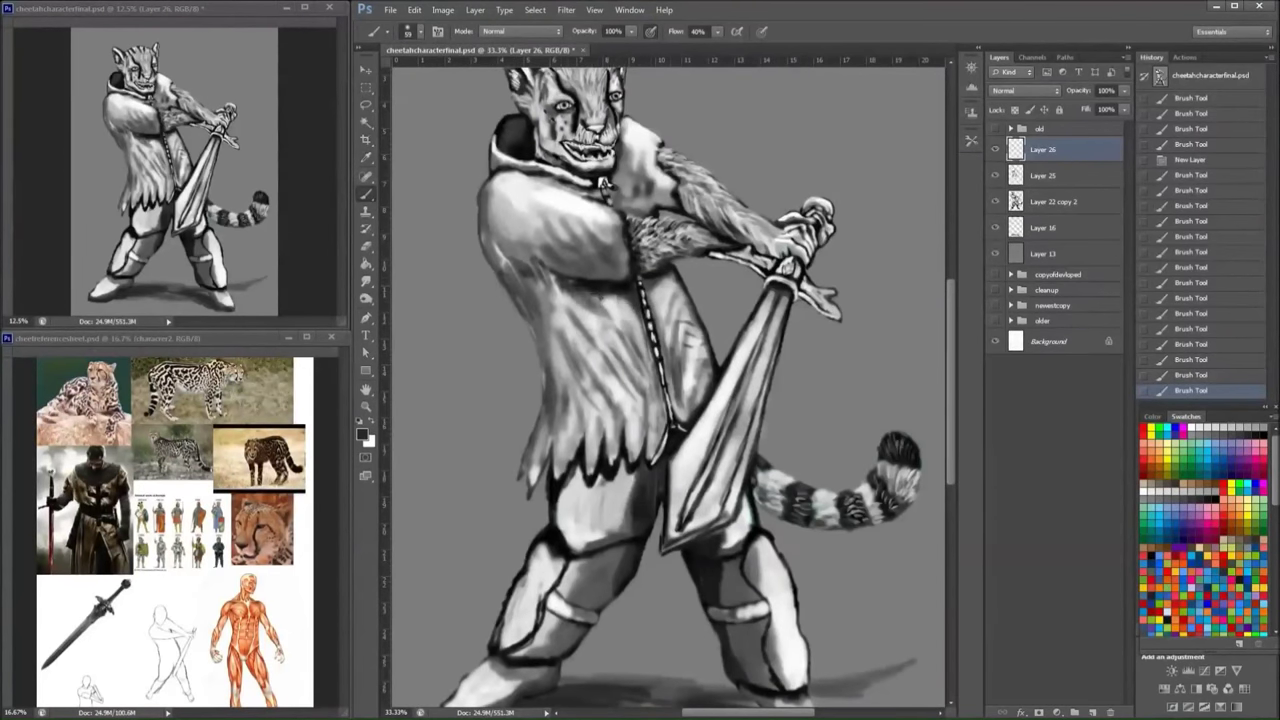
- Paint alternating dark and light fold strokes on the tunic's far shoulder above the furry forearm
key(x)
mouse_move(655, 204)
mouse_down()
mouse_move(650, 170)
mouse_move(676, 207)
mouse_up()
key(x)
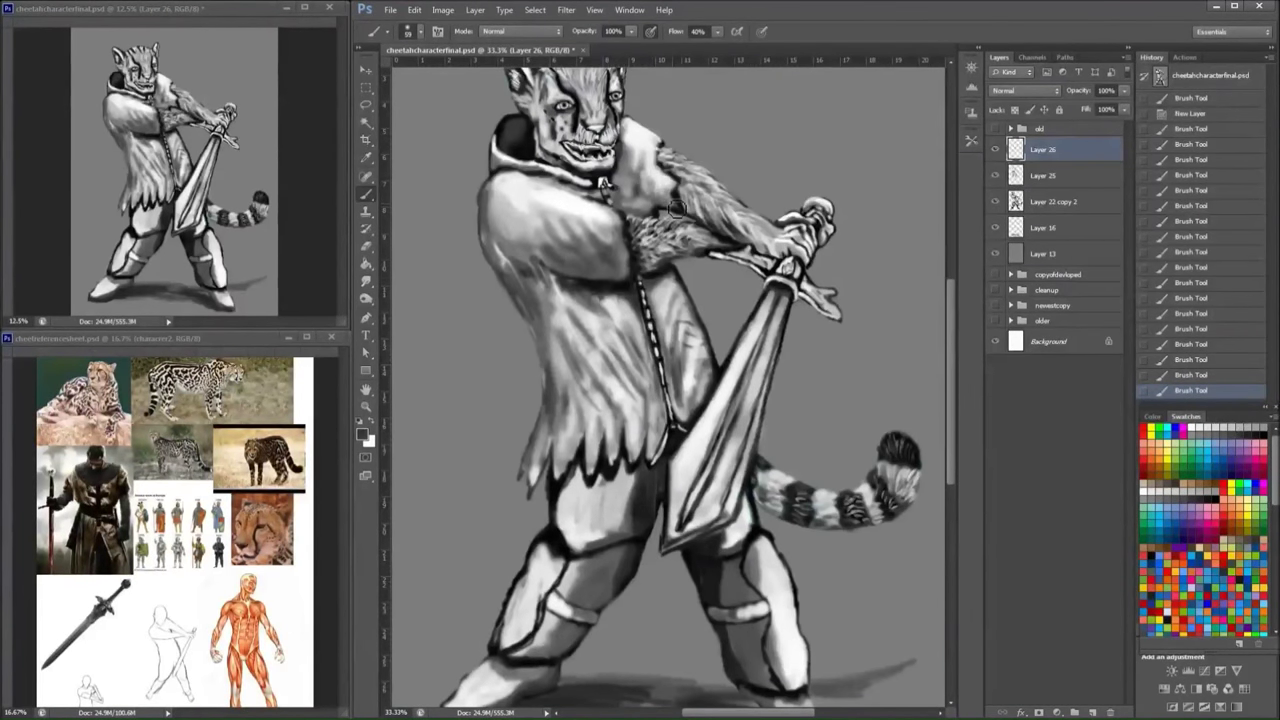
key(x)
right_click(676, 207)
key(Return)
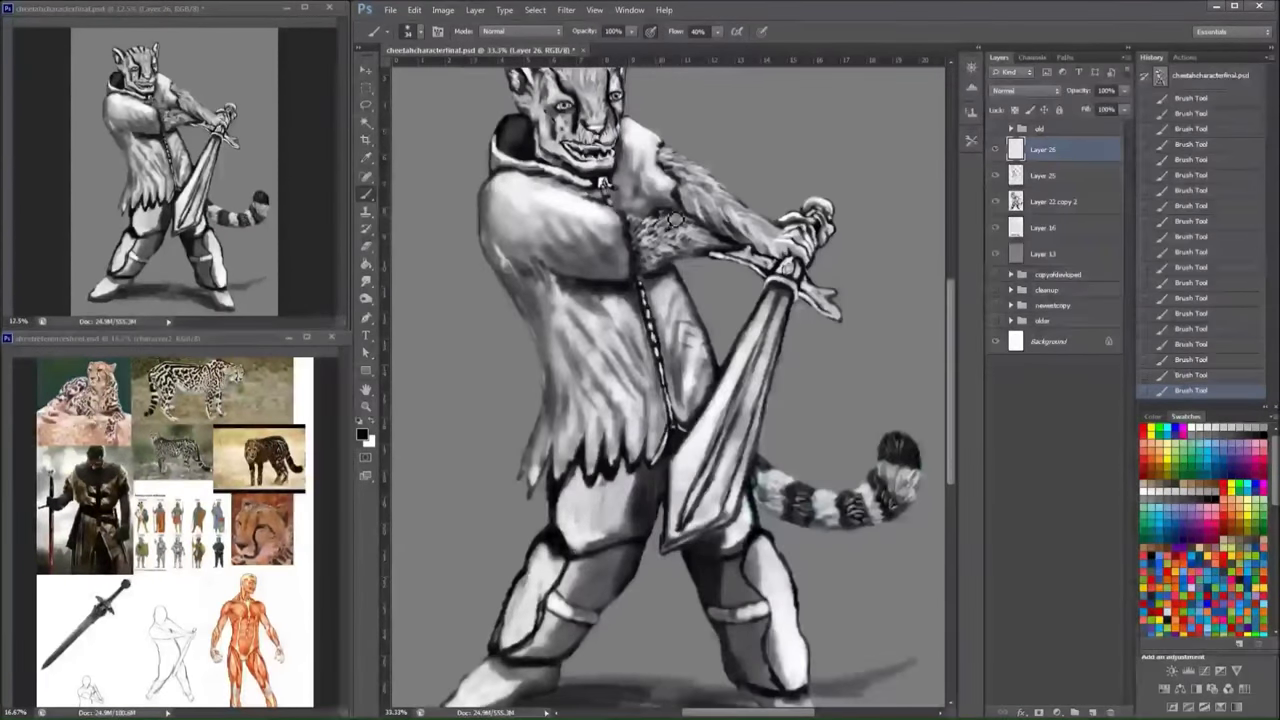
drag(674, 218, 680, 186)
key(x)
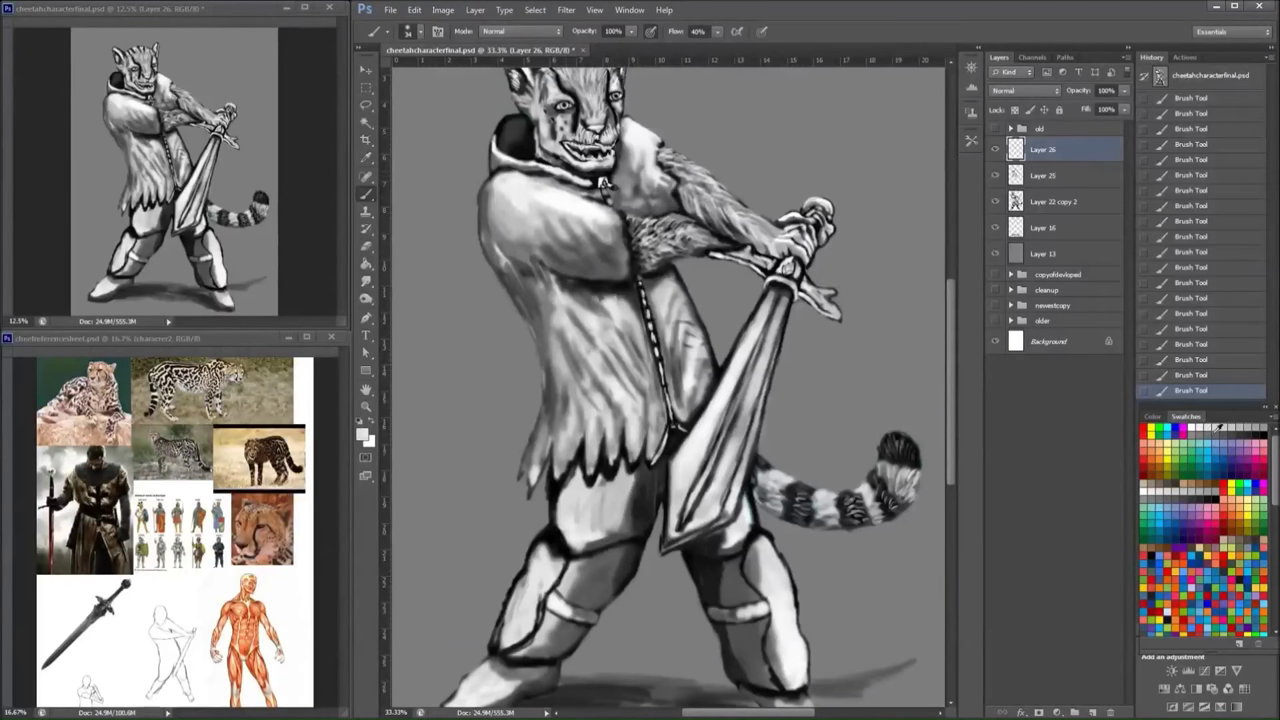
key(x)
key(x)
mouse_move(670, 197)
mouse_down()
mouse_move(637, 164)
mouse_move(668, 200)
mouse_up()
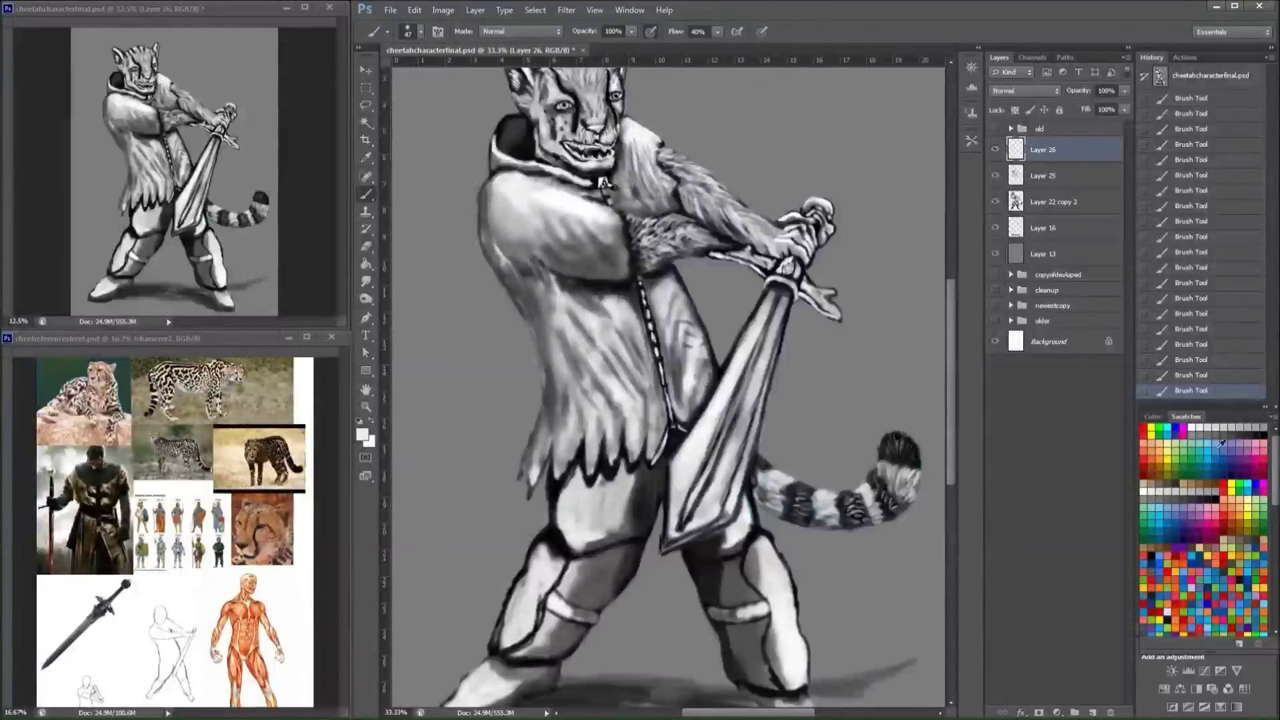
- Deepen the near sleeve's shadows and paint white fold highlights down the tunic with the 47 px brush
key(x)
drag(570, 245, 514, 221)
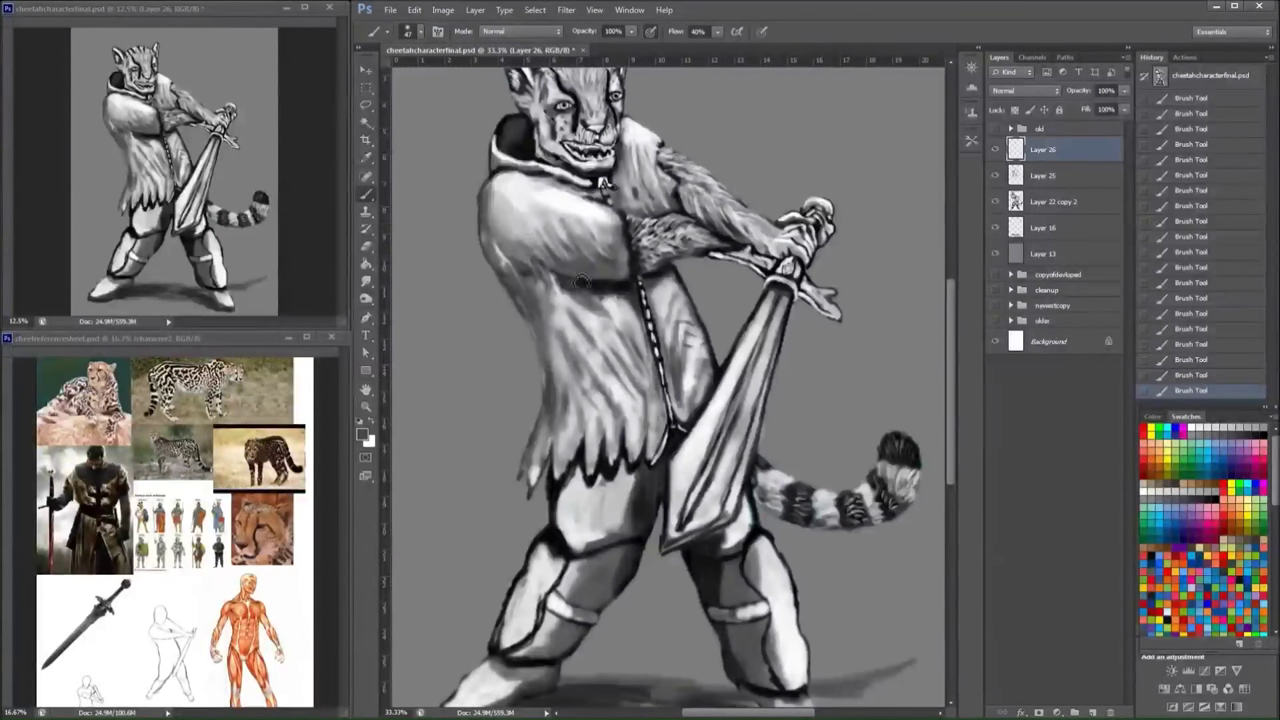
drag(585, 278, 550, 322)
key(x)
mouse_move(510, 255)
mouse_down()
mouse_move(571, 401)
mouse_move(645, 395)
mouse_move(731, 354)
mouse_up()
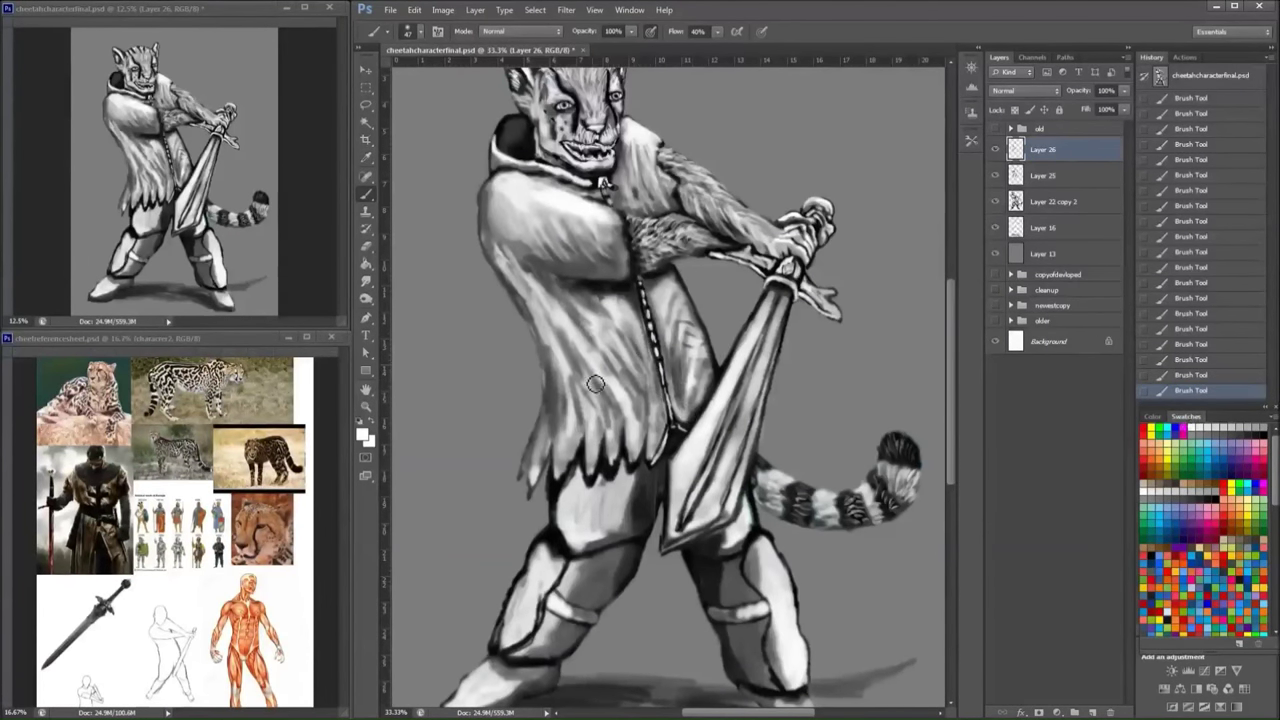
mouse_move(595, 384)
mouse_down()
mouse_move(697, 378)
mouse_move(666, 285)
mouse_up()
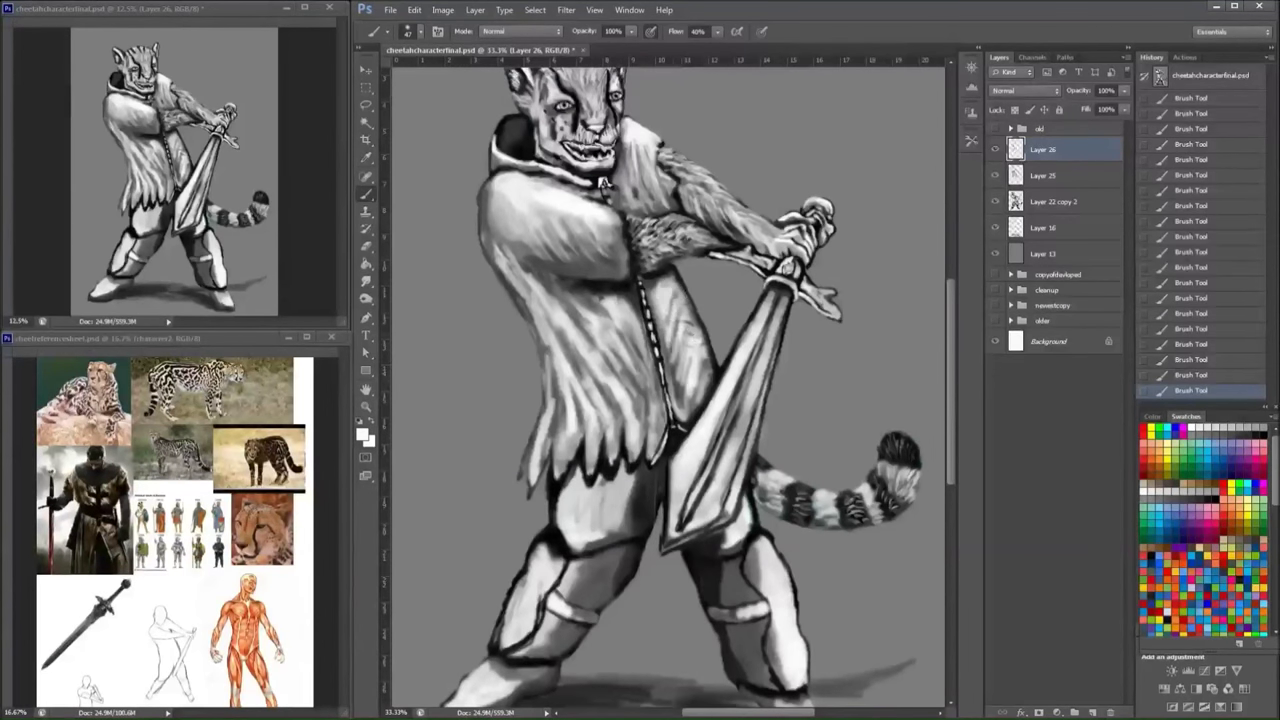
- Paint dark shading strokes on the shin guards of both legs
key(x)
drag(560, 565, 505, 652)
mouse_move(770, 562)
mouse_down()
mouse_move(765, 499)
mouse_move(717, 476)
mouse_move(704, 419)
mouse_move(729, 486)
mouse_move(722, 535)
mouse_up()
mouse_move(450, 470)
mouse_down()
mouse_move(438, 515)
mouse_move(458, 435)
mouse_move(477, 418)
mouse_move(463, 503)
mouse_move(540, 500)
mouse_up()
key(x)
- Shade the near thigh's inner side and hem and the area around both knees with a resized brush
right_click(655, 435)
mouse_move(650, 440)
mouse_down()
mouse_move(610, 445)
mouse_move(662, 437)
mouse_move(600, 445)
mouse_up()
right_click(660, 432)
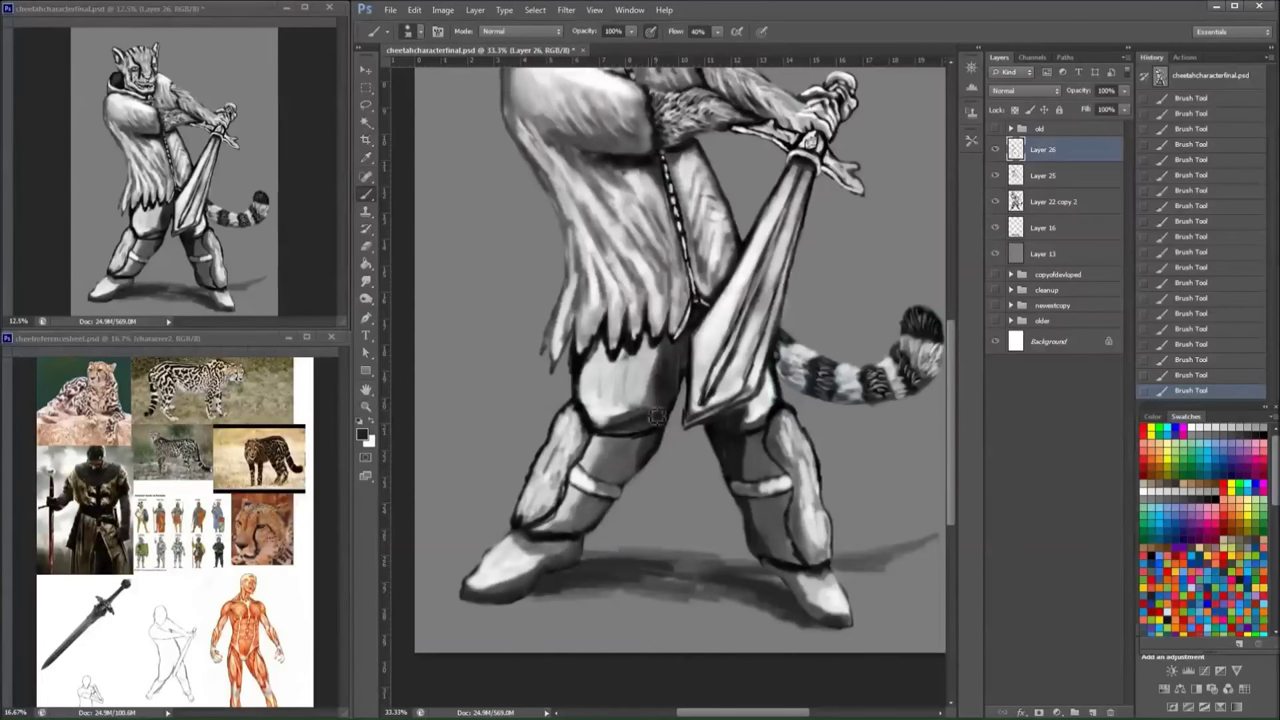
mouse_move(657, 418)
mouse_down()
mouse_move(630, 440)
mouse_move(595, 430)
mouse_move(665, 370)
mouse_move(625, 428)
mouse_move(650, 365)
mouse_up()
key(x)
drag(735, 405, 740, 440)
drag(617, 465, 640, 440)
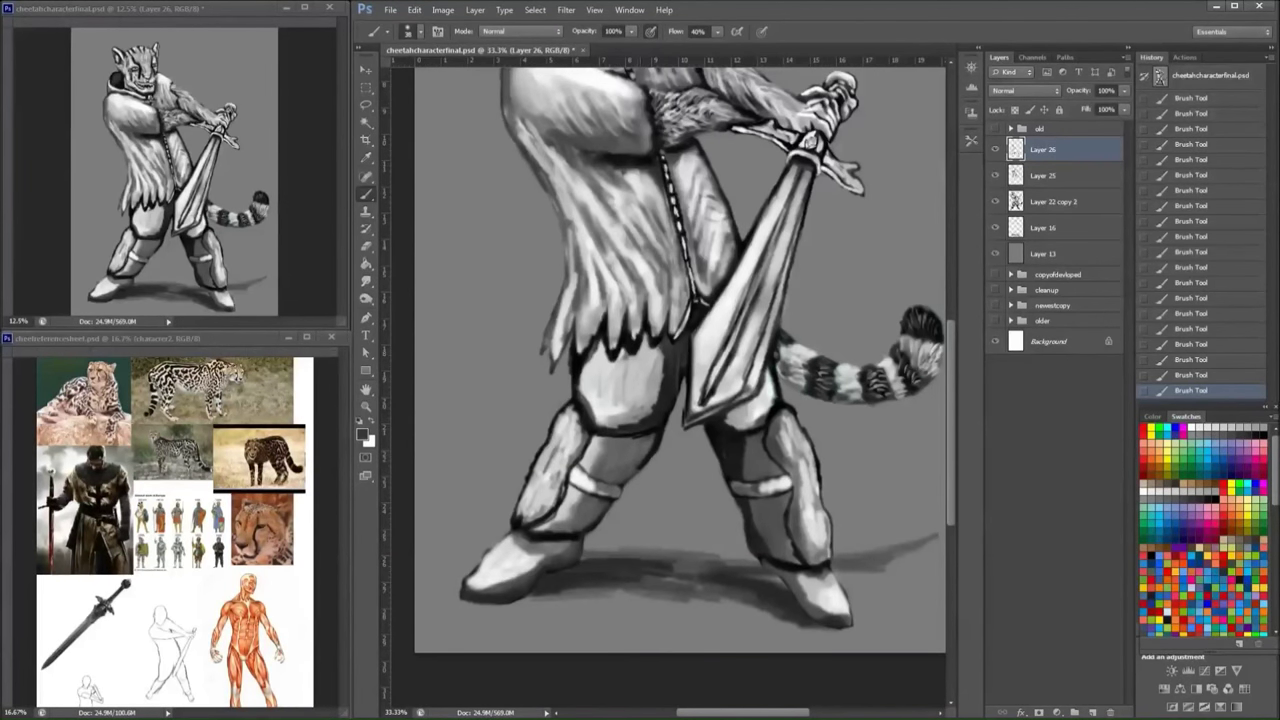
- Lighten the far leg around the knee and calf, and shade both thighs below the tunic and sword
key(x)
mouse_move(748, 440)
mouse_down()
mouse_move(735, 465)
mouse_move(769, 477)
mouse_move(785, 512)
mouse_up()
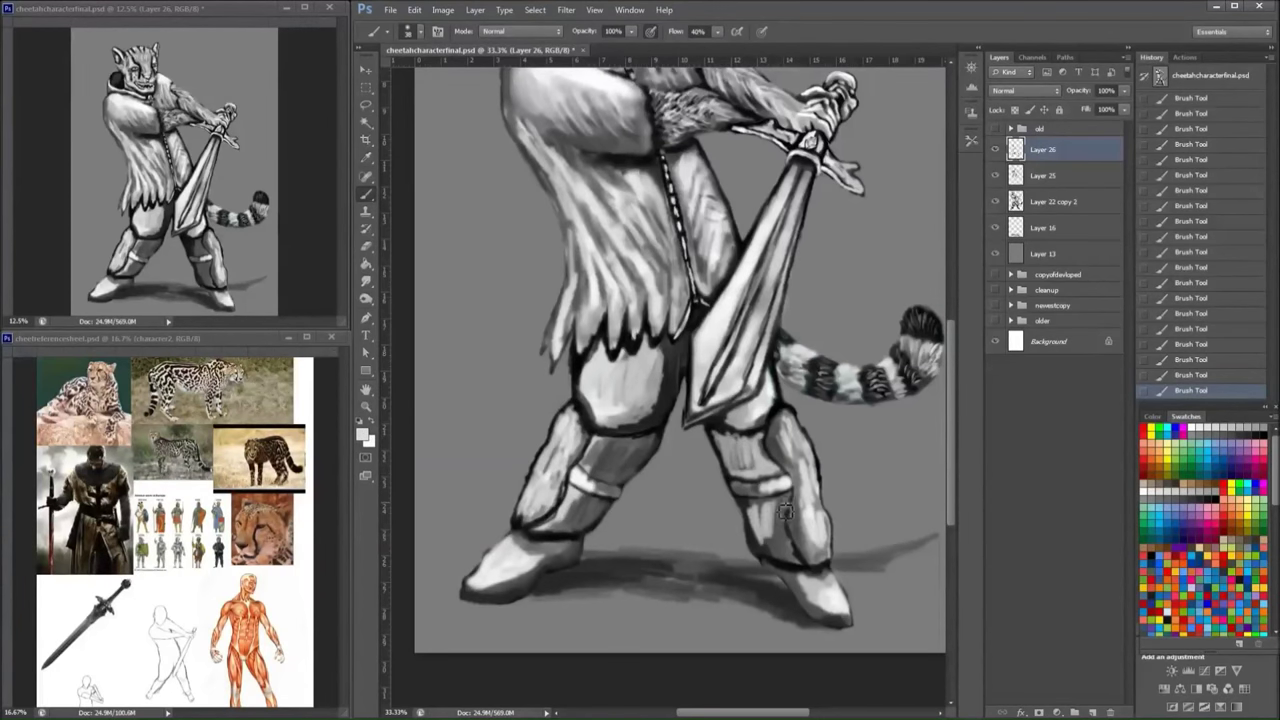
key(x)
mouse_move(780, 376)
mouse_down()
mouse_move(751, 414)
mouse_move(761, 425)
mouse_move(775, 408)
mouse_move(745, 425)
mouse_up()
mouse_move(650, 340)
mouse_down()
mouse_move(586, 371)
mouse_move(654, 410)
mouse_move(666, 366)
mouse_move(610, 420)
mouse_move(640, 350)
mouse_move(652, 388)
mouse_move(620, 405)
mouse_up()
- Reduce the brush to 22 px and paint white highlights on the knee straps
right_click(660, 366)
key(Return)
key(x)
key(bracketleft)
key(bracketleft)
key(bracketleft)
key(bracketleft)
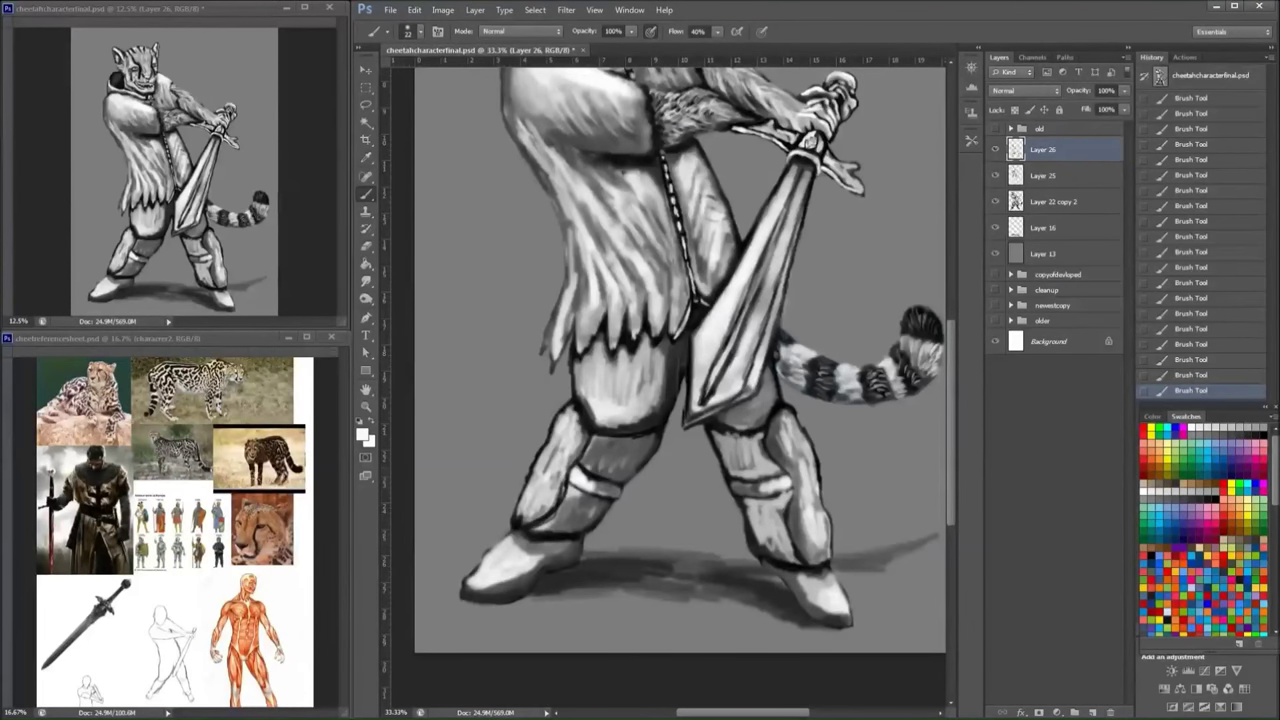
drag(732, 474, 802, 486)
- Define the edges of both knee straps with dark strokes and shade the near calf beneath
key(x)
mouse_move(800, 480)
mouse_down()
mouse_move(739, 484)
mouse_move(760, 495)
mouse_move(798, 486)
mouse_move(777, 504)
mouse_move(792, 478)
mouse_move(794, 517)
mouse_move(805, 478)
mouse_up()
key(x)
key(x)
mouse_move(580, 500)
mouse_down()
mouse_move(590, 461)
mouse_move(556, 515)
mouse_up()
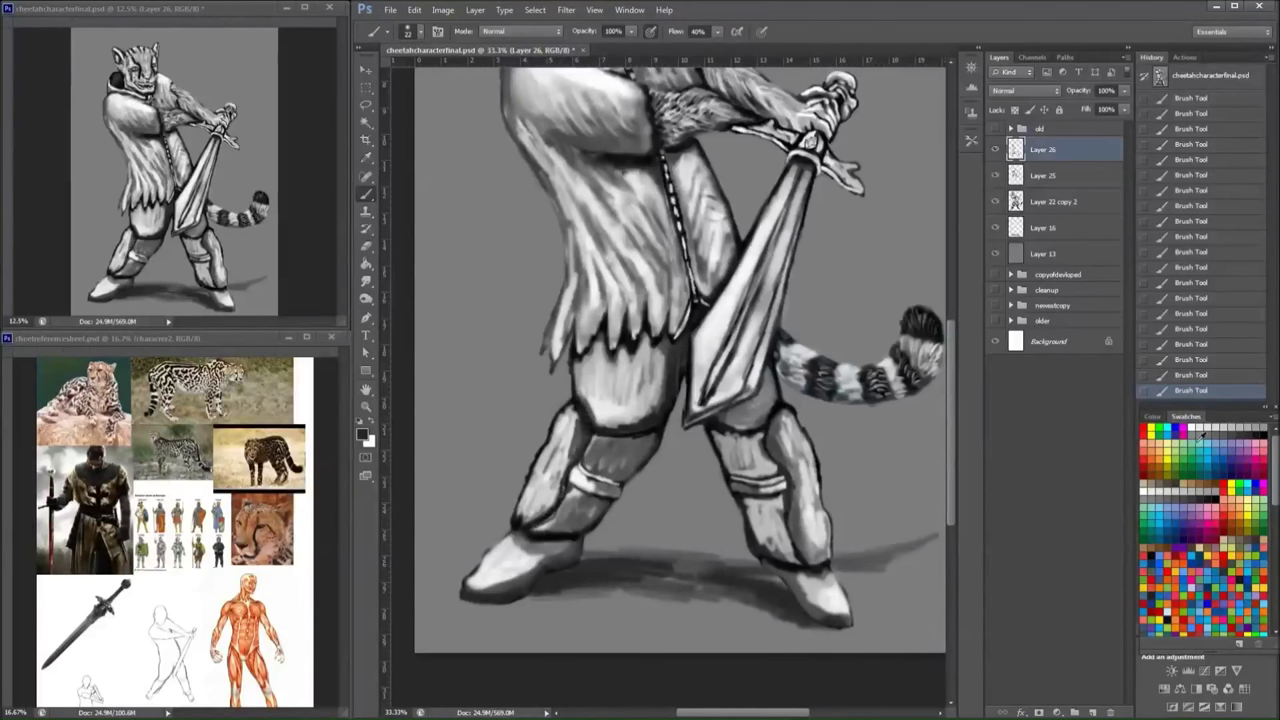
- Paint a white rim along the inner edges of both shin guards
key(x)
mouse_move(768, 410)
mouse_down()
mouse_move(798, 515)
mouse_move(838, 570)
mouse_move(830, 520)
mouse_up()
mouse_move(576, 402)
mouse_down()
mouse_move(598, 437)
mouse_move(571, 504)
mouse_move(520, 540)
mouse_up()
- Outline the rims of both shin guards with black strokes
key(x)
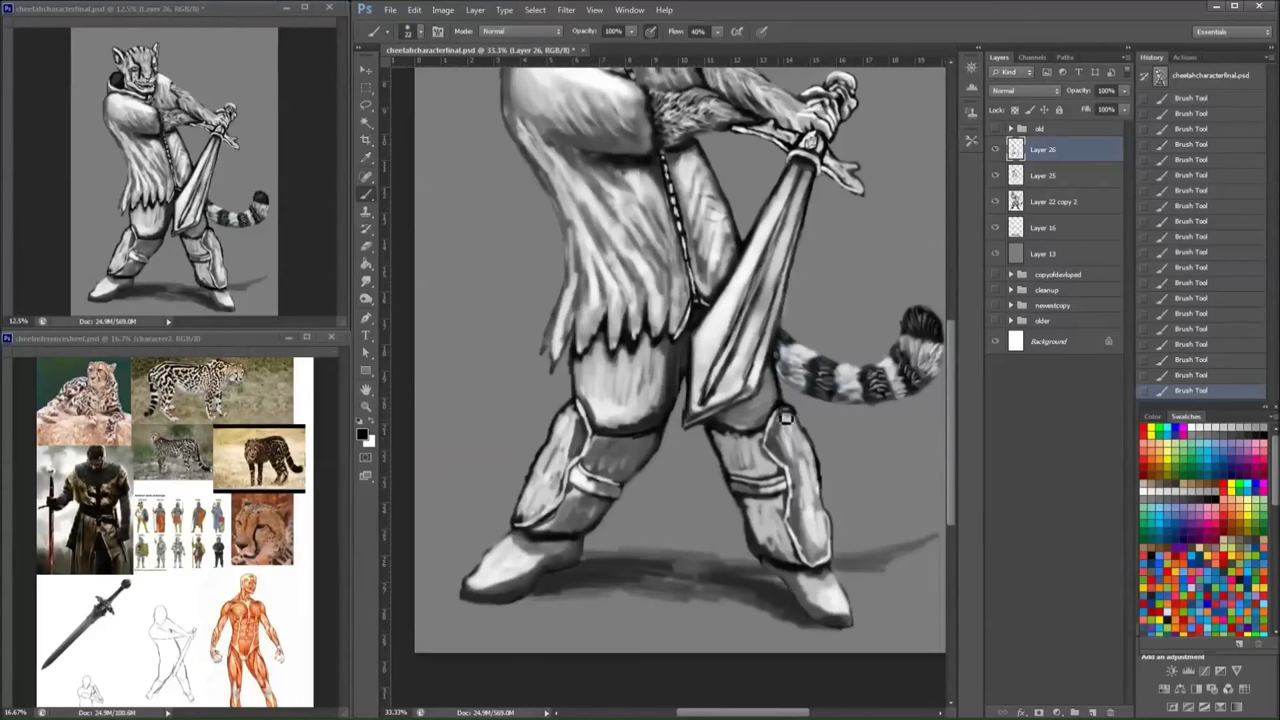
mouse_move(788, 420)
mouse_down()
mouse_move(774, 454)
mouse_move(831, 546)
mouse_move(807, 360)
mouse_move(835, 564)
mouse_up()
drag(588, 404, 514, 525)
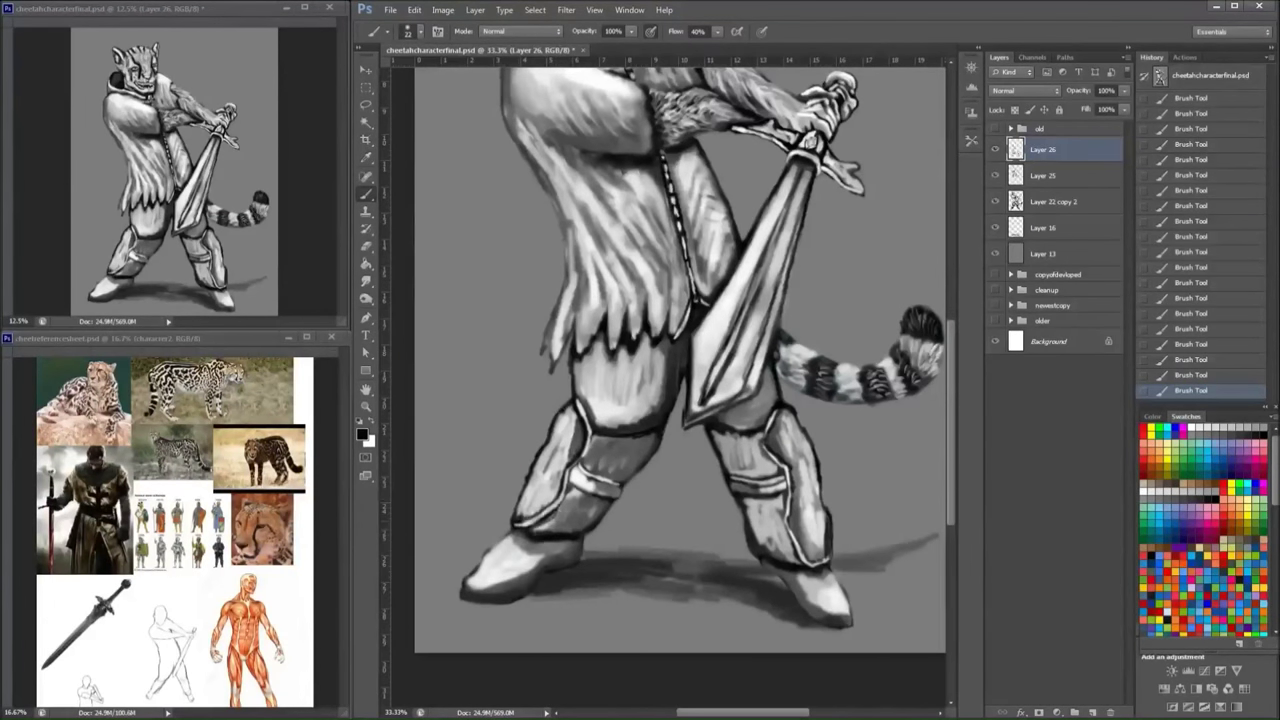
drag(592, 408, 552, 520)
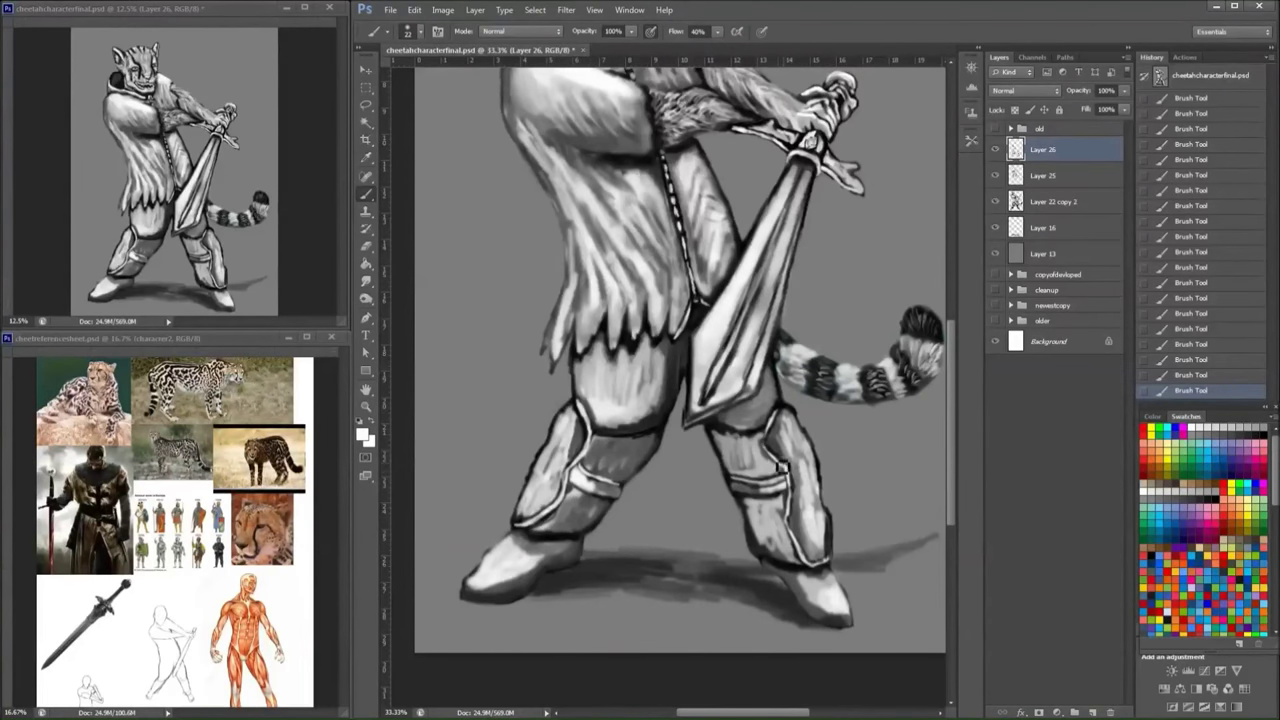
- Touch up the far shin guard's outer edge and extend its white rim over the knee with a 24 px brush
mouse_move(785, 465)
mouse_down()
mouse_move(830, 570)
mouse_move(831, 510)
mouse_up()
right_click(826, 200)
key(Return)
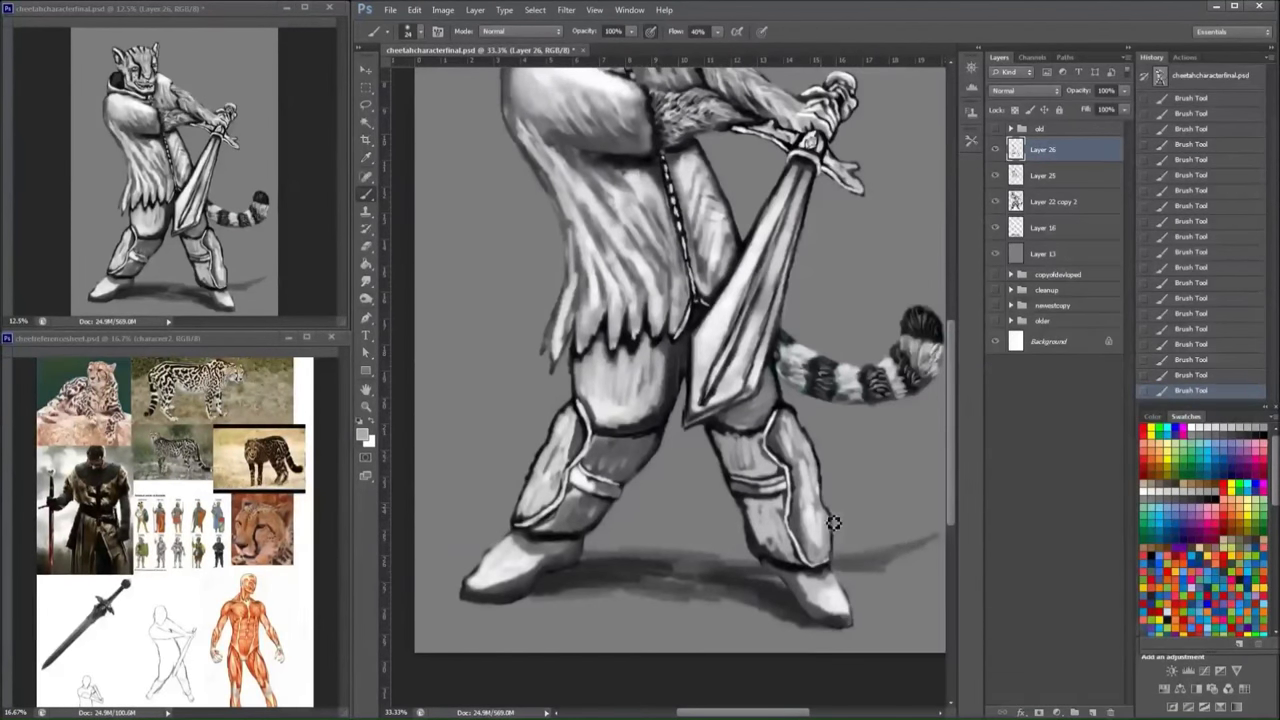
drag(790, 408, 773, 455)
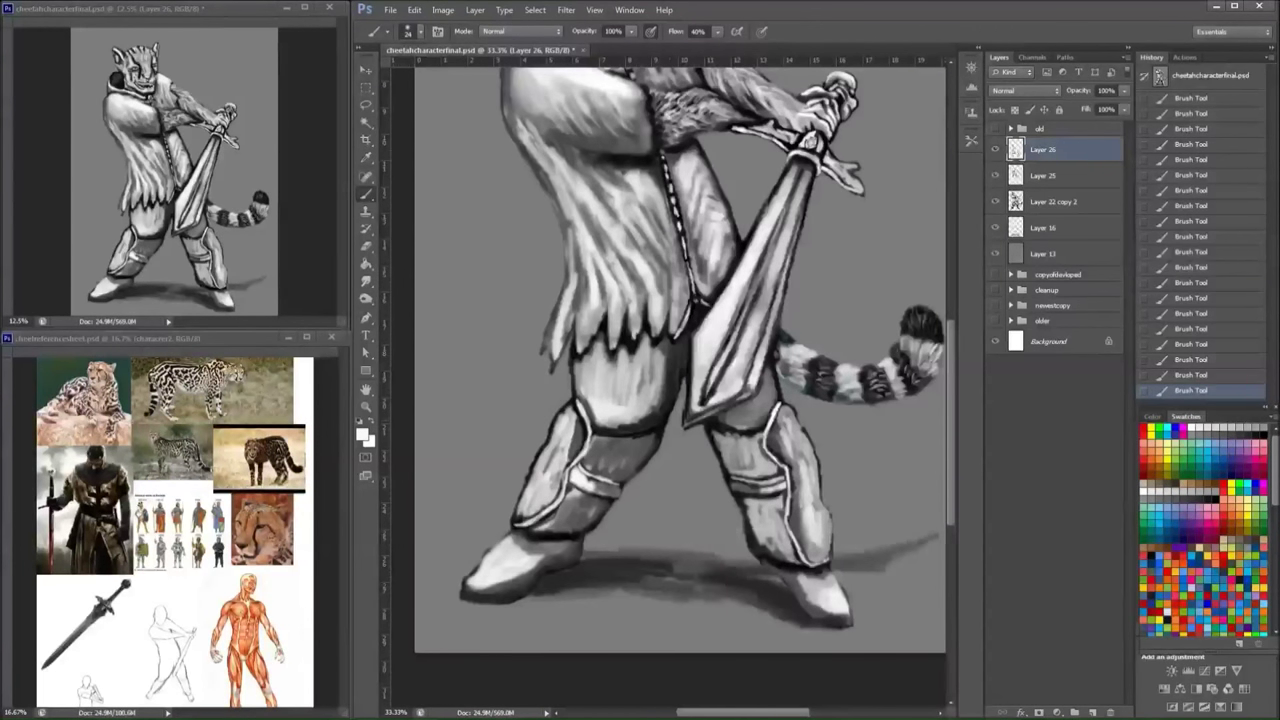
- Try painting a cluster of small black rings on the near thigh on Layer 26
scroll(680, 380, up, 3)
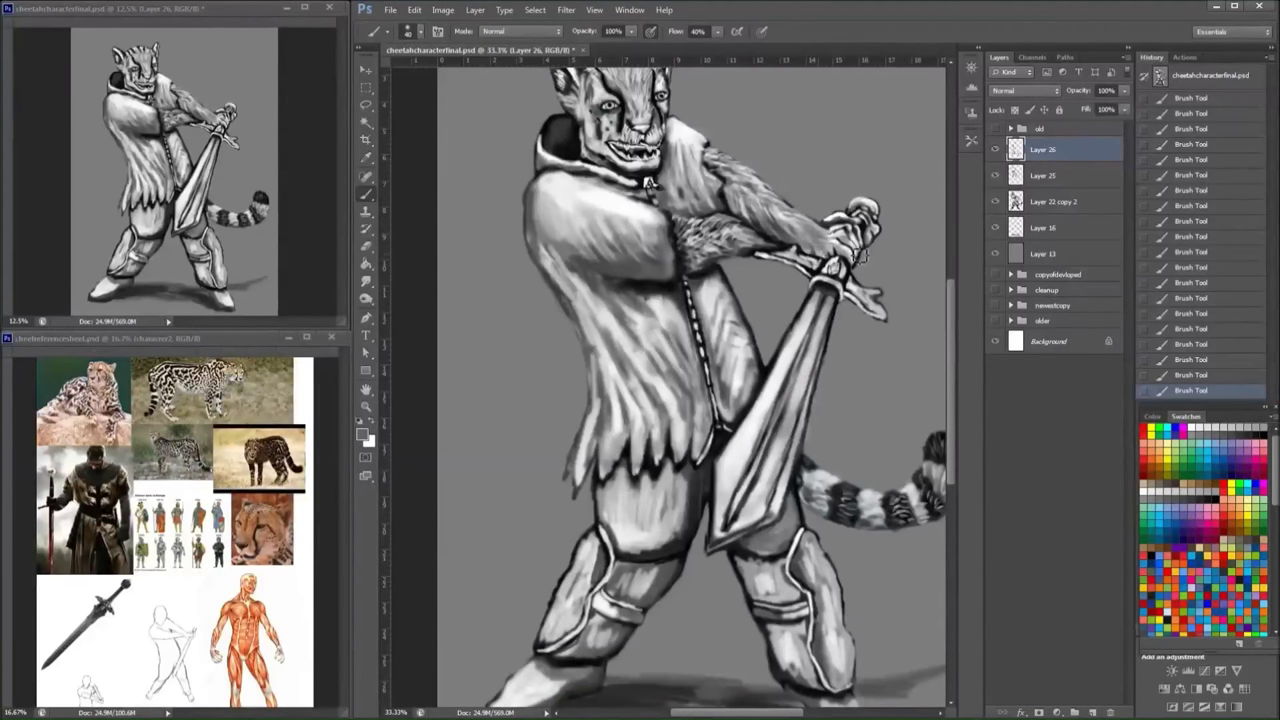
key(bracketleft)
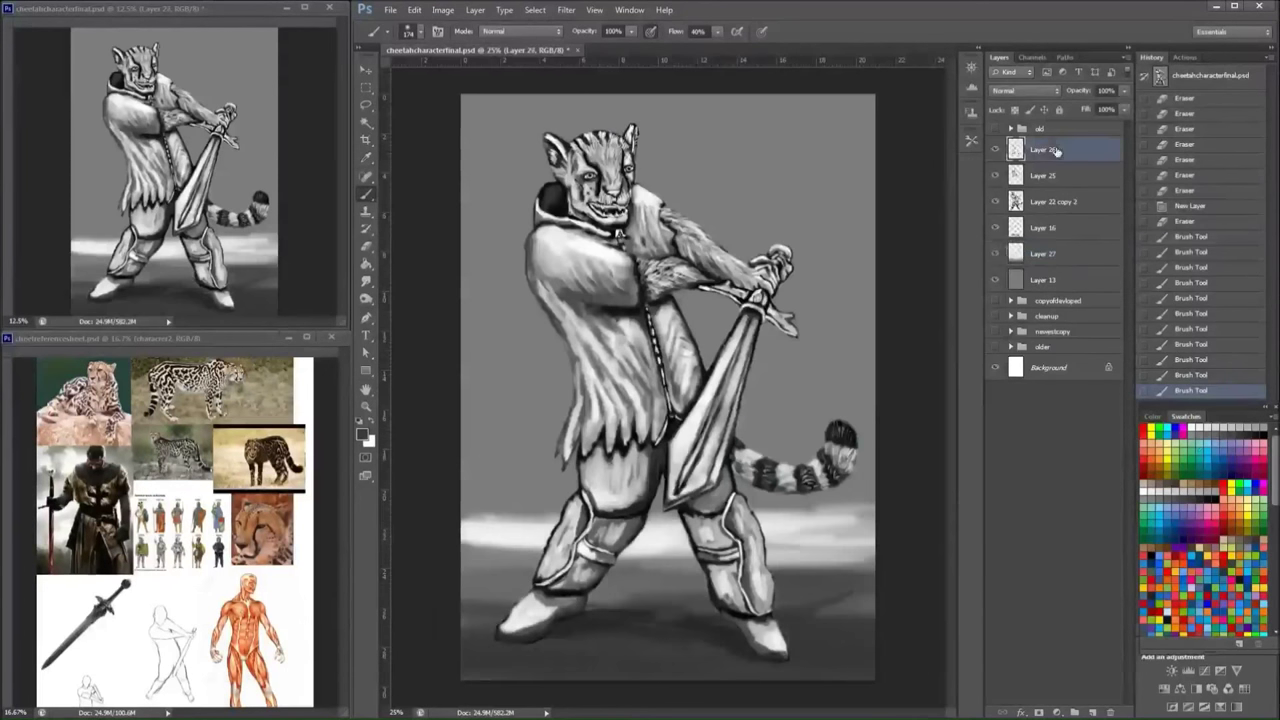
right_click(692, 196)
key(Escape)
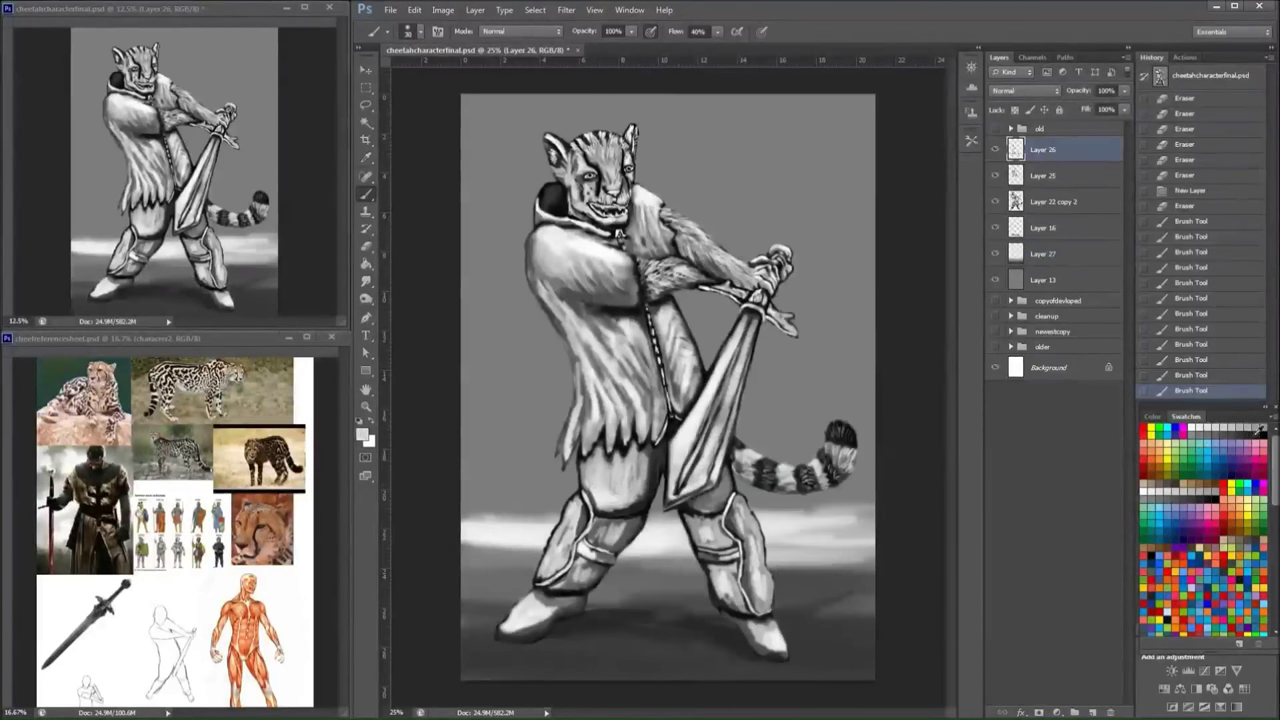
mouse_move(621, 518)
mouse_down()
mouse_move(612, 482)
mouse_move(632, 468)
mouse_up()
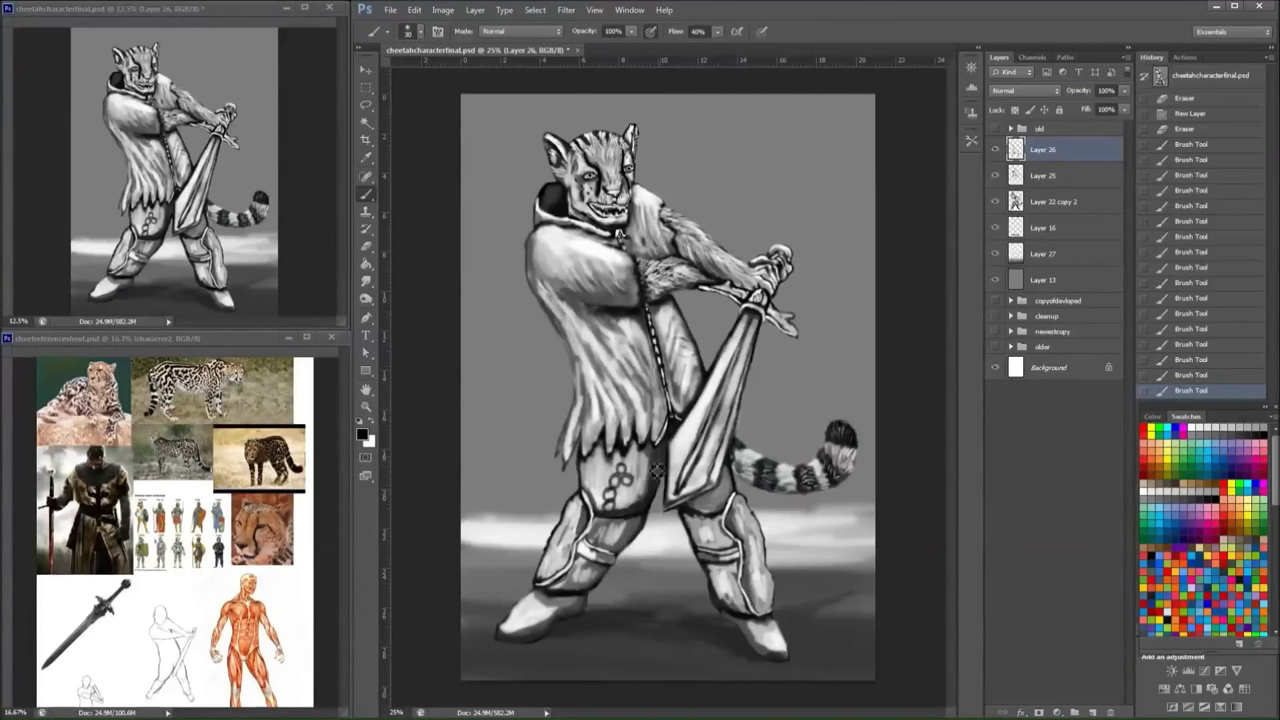
- Paint a black crosshatched grid over the near thigh and the visible part of the far thigh
right_click(624, 192)
key(Return)
alt+click(600, 470)
mouse_move(600, 470)
mouse_down()
mouse_move(620, 500)
mouse_move(612, 472)
mouse_move(630, 490)
mouse_move(640, 530)
mouse_move(615, 455)
mouse_move(630, 520)
mouse_move(600, 480)
mouse_move(609, 505)
mouse_move(623, 503)
mouse_move(660, 444)
mouse_up()
alt+click(630, 450)
right_click(650, 440)
key(Return)
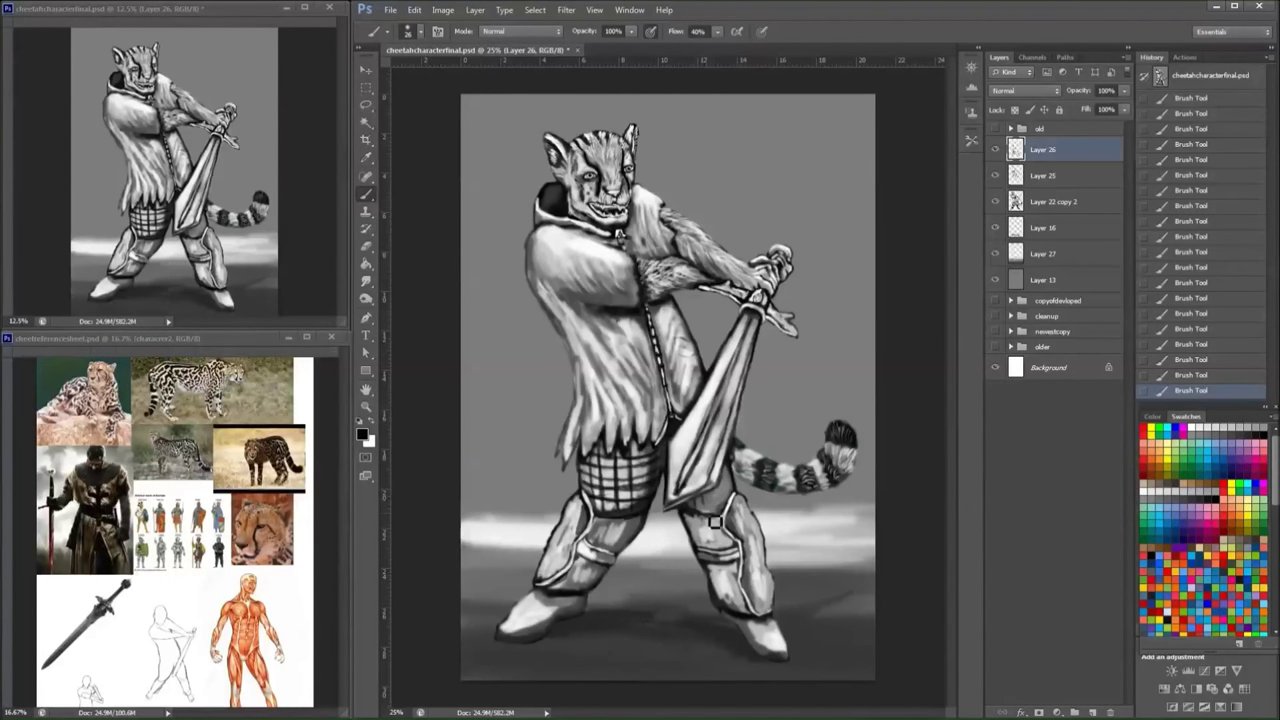
mouse_move(715, 522)
mouse_down()
mouse_move(712, 505)
mouse_move(652, 511)
mouse_up()
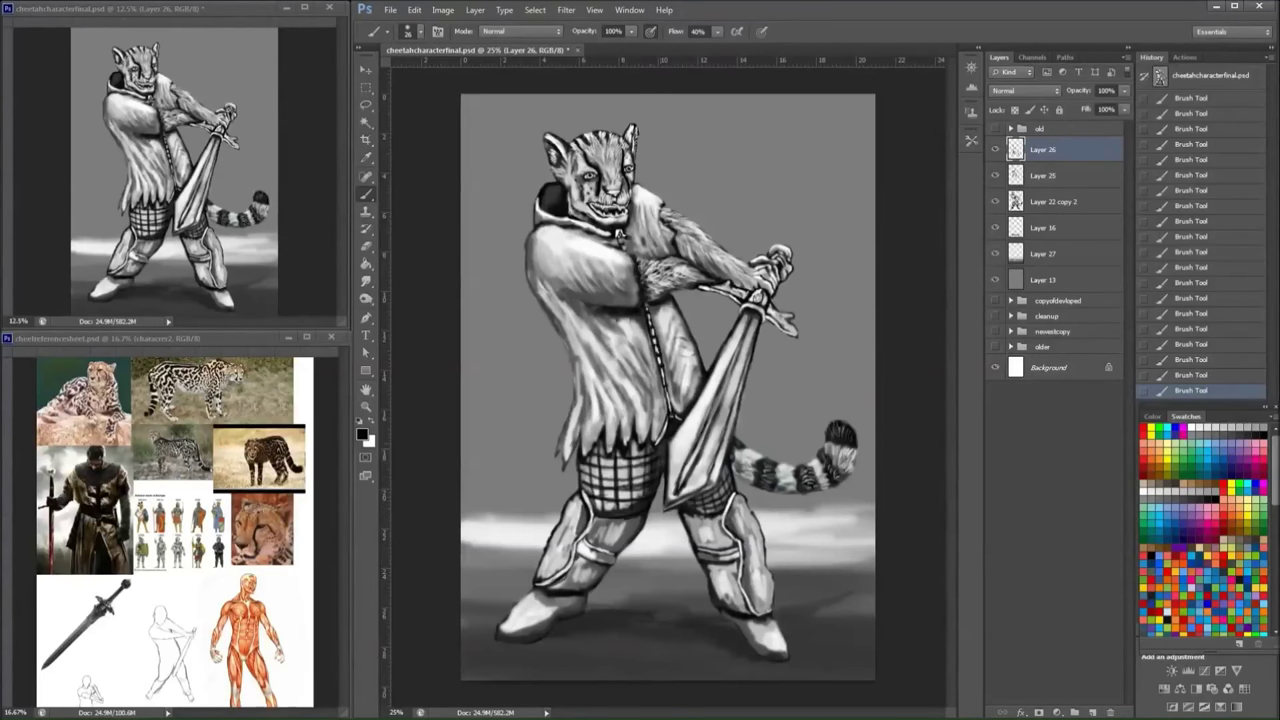
- Paint a black and light ring motif over the near thigh's grid and add a layer named detailing
mouse_move(634, 466)
mouse_down()
mouse_move(628, 483)
mouse_move(645, 488)
mouse_move(632, 494)
mouse_move(628, 472)
mouse_move(645, 494)
mouse_move(618, 492)
mouse_move(645, 500)
mouse_move(632, 492)
mouse_move(636, 505)
mouse_up()
key(x)
key(x)
key(x)
key(x)
key(x)
key(x)
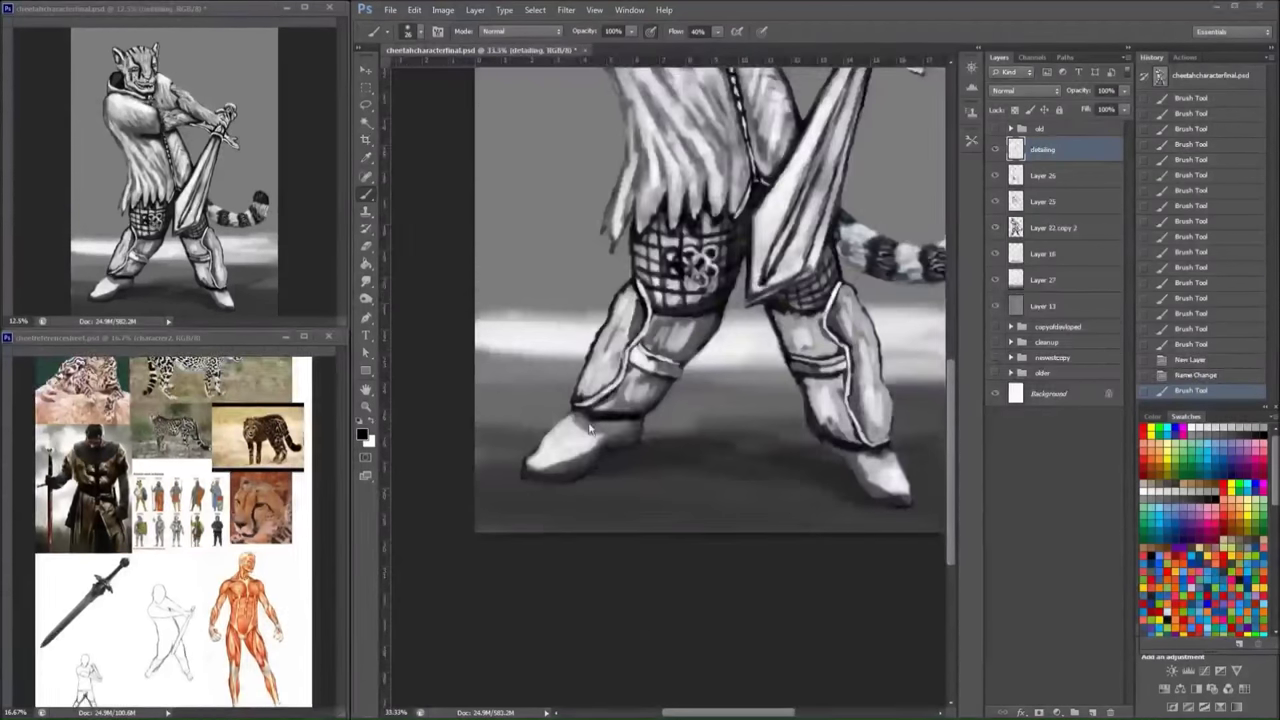
- Paint the near boot dark grey on the detailing layer, leaving a light patch on its upper front
mouse_move(628, 430)
mouse_down()
mouse_move(636, 440)
mouse_move(622, 428)
mouse_move(634, 434)
mouse_move(560, 448)
mouse_move(581, 447)
mouse_up()
click(856, 454)
key(x)
key(x)
key(x)
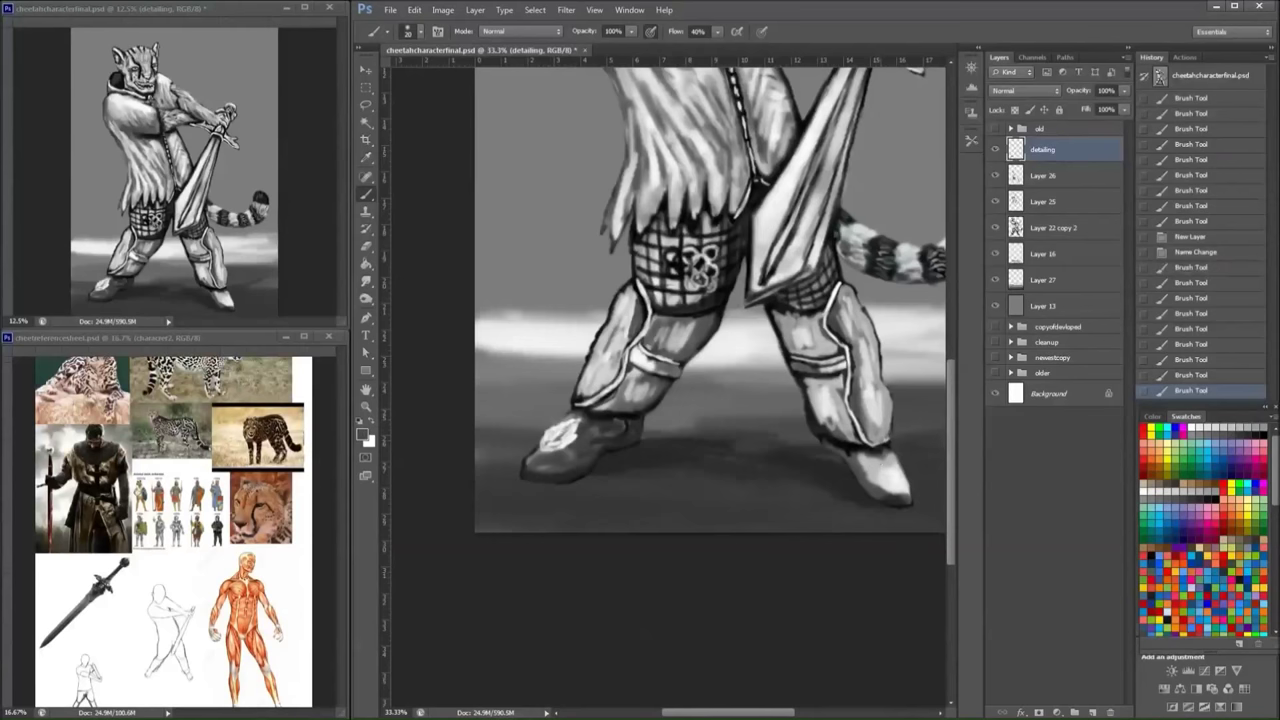
- Paint dark grey shading on the far boot, keeping a light area near the toe
click(862, 458)
right_click(862, 462)
key(Return)
mouse_move(862, 462)
mouse_down()
mouse_move(905, 485)
mouse_move(872, 476)
mouse_move(900, 498)
mouse_move(897, 465)
mouse_move(868, 458)
mouse_move(905, 498)
mouse_move(858, 450)
mouse_move(888, 478)
mouse_move(905, 462)
mouse_up()
key(x)
- Outline the soles and edges of both boots in black with a 22 px brush and define the far boot's light patch
right_click(900, 462)
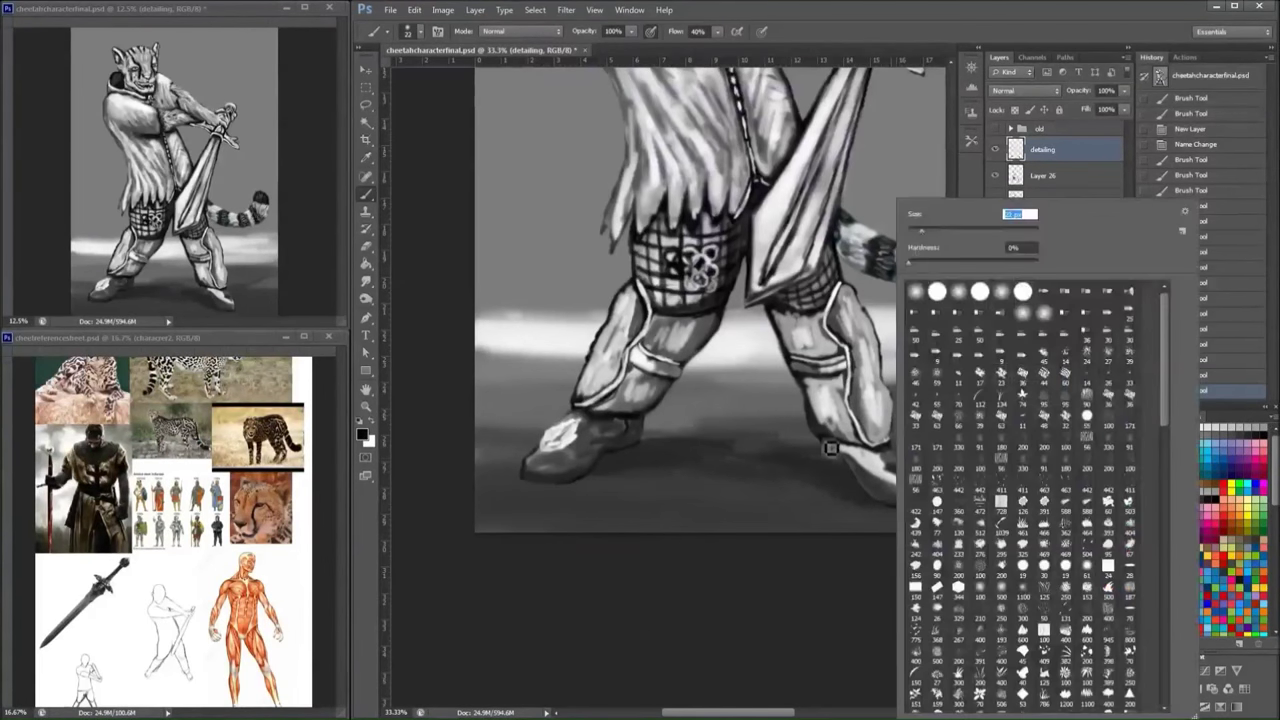
click(830, 447)
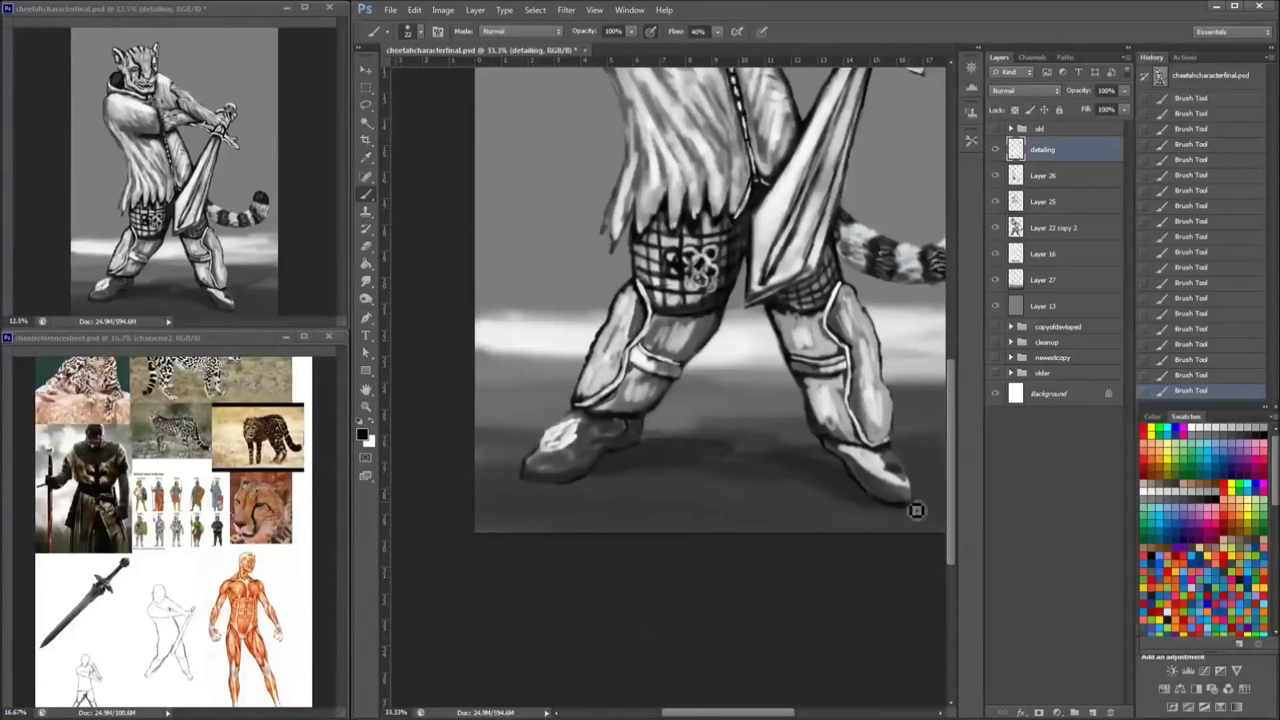
drag(916, 510, 866, 486)
mouse_move(530, 474)
mouse_down()
mouse_move(563, 486)
mouse_move(609, 463)
mouse_move(623, 437)
mouse_move(648, 444)
mouse_move(616, 426)
mouse_move(579, 451)
mouse_up()
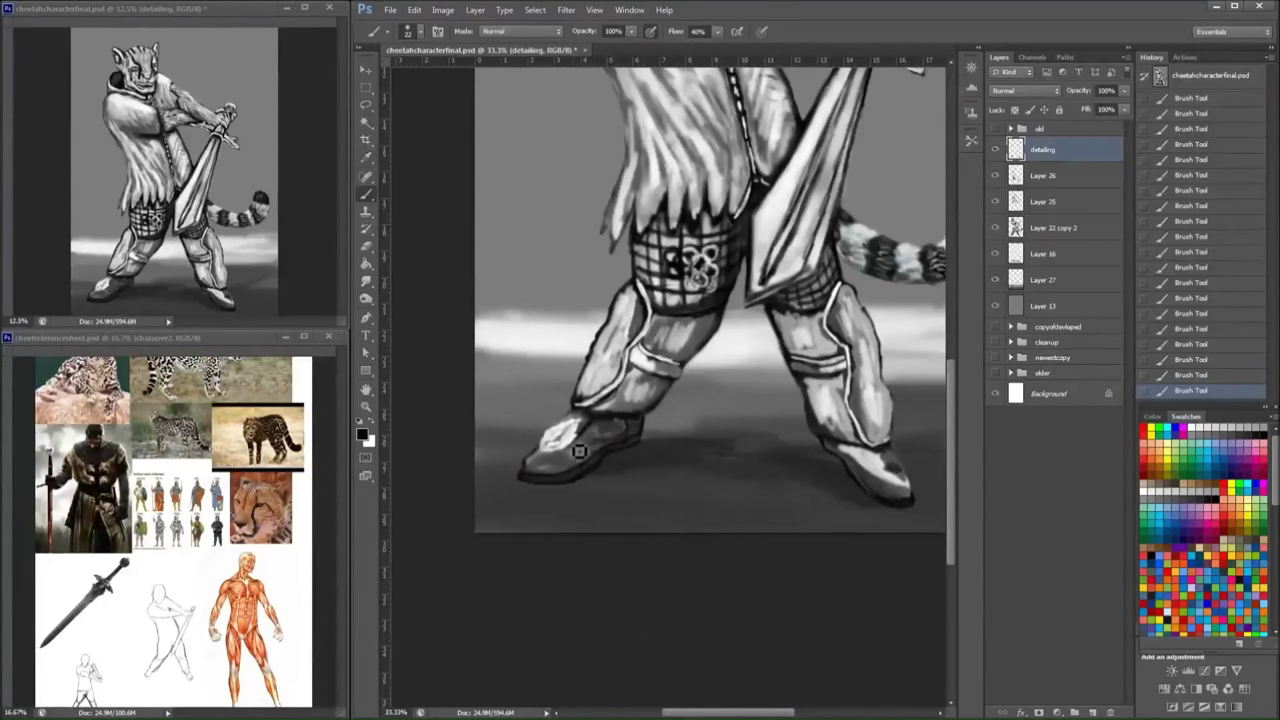
mouse_move(893, 468)
mouse_down()
mouse_move(910, 485)
mouse_move(878, 461)
mouse_move(910, 485)
mouse_up()
key(x)
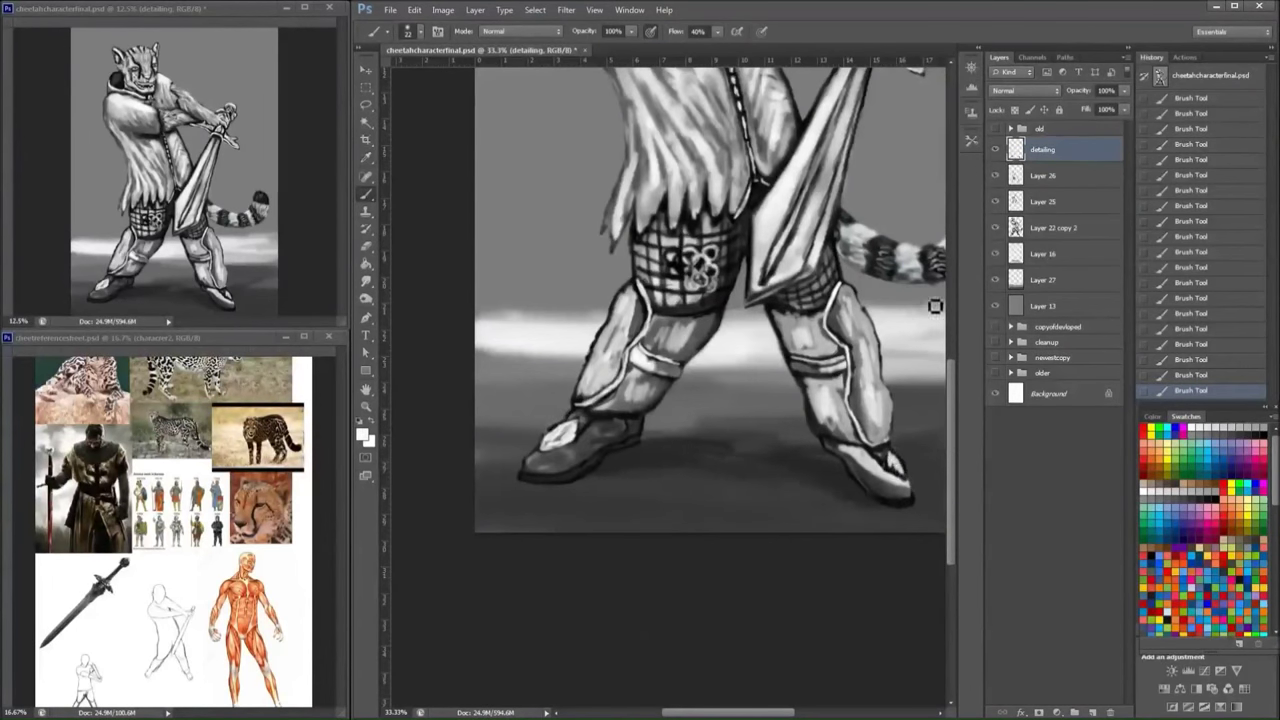
- Shade the far boot in dark grey and paint thin light rims along the soles of both boots
key(x)
mouse_move(845, 468)
mouse_down()
mouse_move(900, 508)
mouse_move(866, 498)
mouse_move(843, 468)
mouse_move(906, 510)
mouse_move(826, 446)
mouse_move(887, 462)
mouse_move(850, 468)
mouse_move(880, 472)
mouse_move(892, 496)
mouse_move(911, 492)
mouse_up()
key(x)
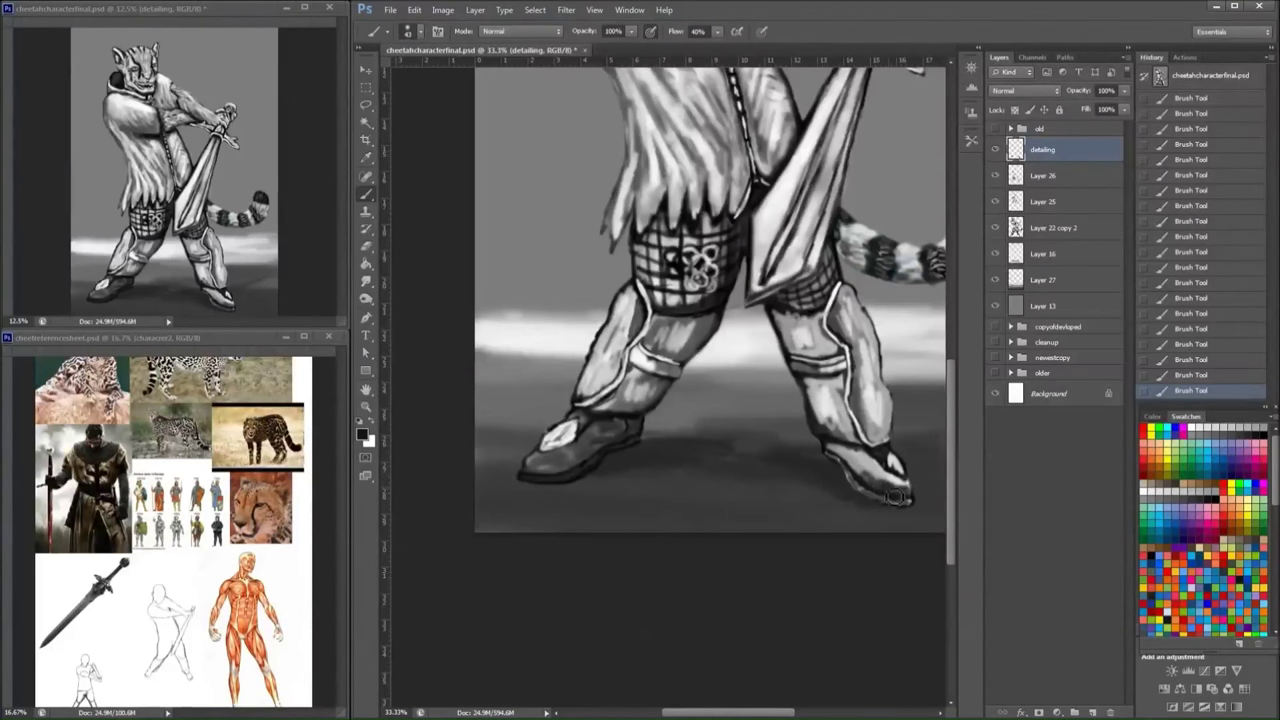
alt+click(592, 444)
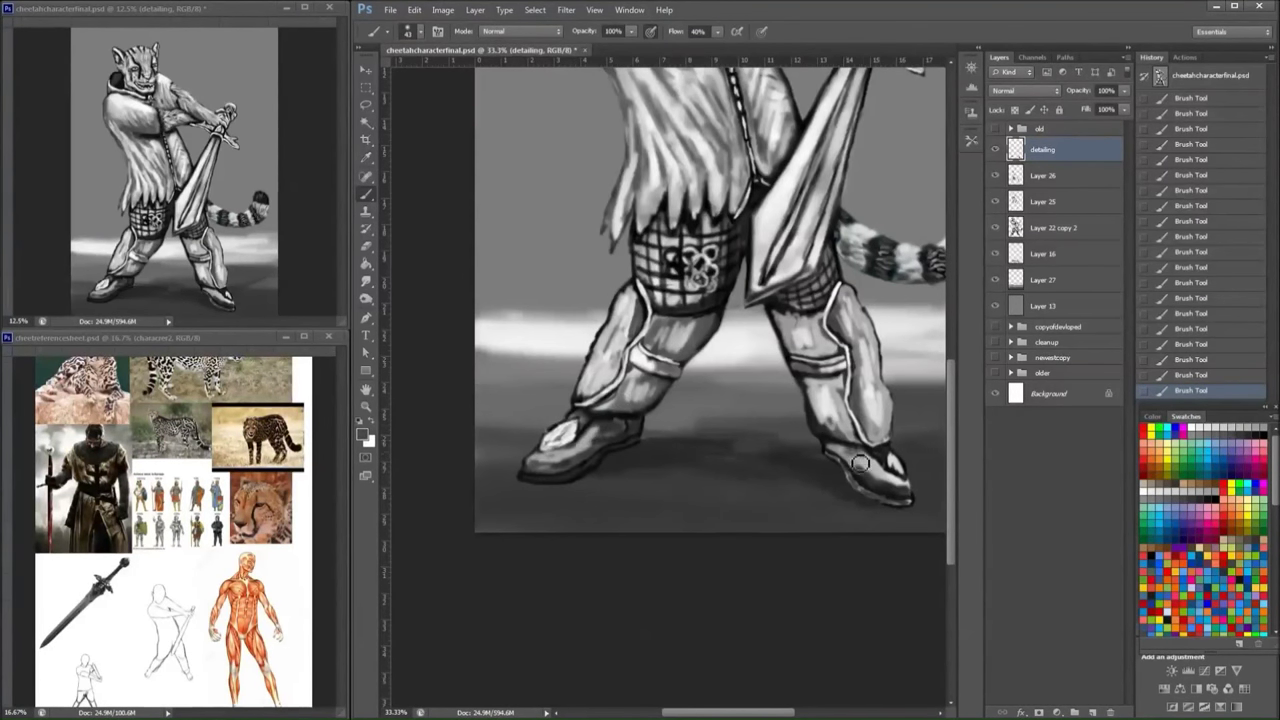
mouse_move(859, 463)
mouse_down()
mouse_move(904, 488)
mouse_move(874, 490)
mouse_move(846, 466)
mouse_up()
alt+click(913, 505)
mouse_move(524, 474)
mouse_down()
mouse_move(541, 484)
mouse_move(605, 450)
mouse_up()
- Blend mid-grey shading over the far boot's upper with a 37 px brush
alt+click(884, 490)
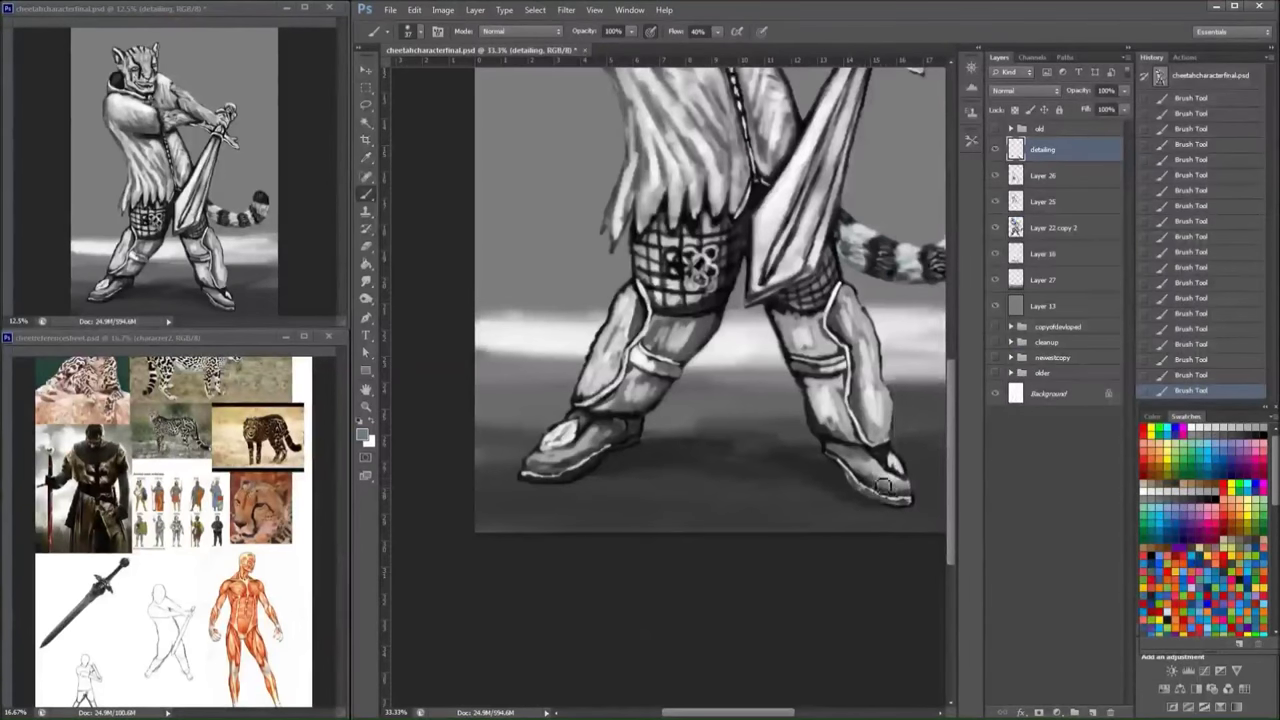
key(bracketright)
mouse_move(849, 452)
mouse_down()
mouse_move(816, 396)
mouse_move(846, 437)
mouse_move(702, 433)
mouse_move(656, 399)
mouse_move(867, 404)
mouse_up()
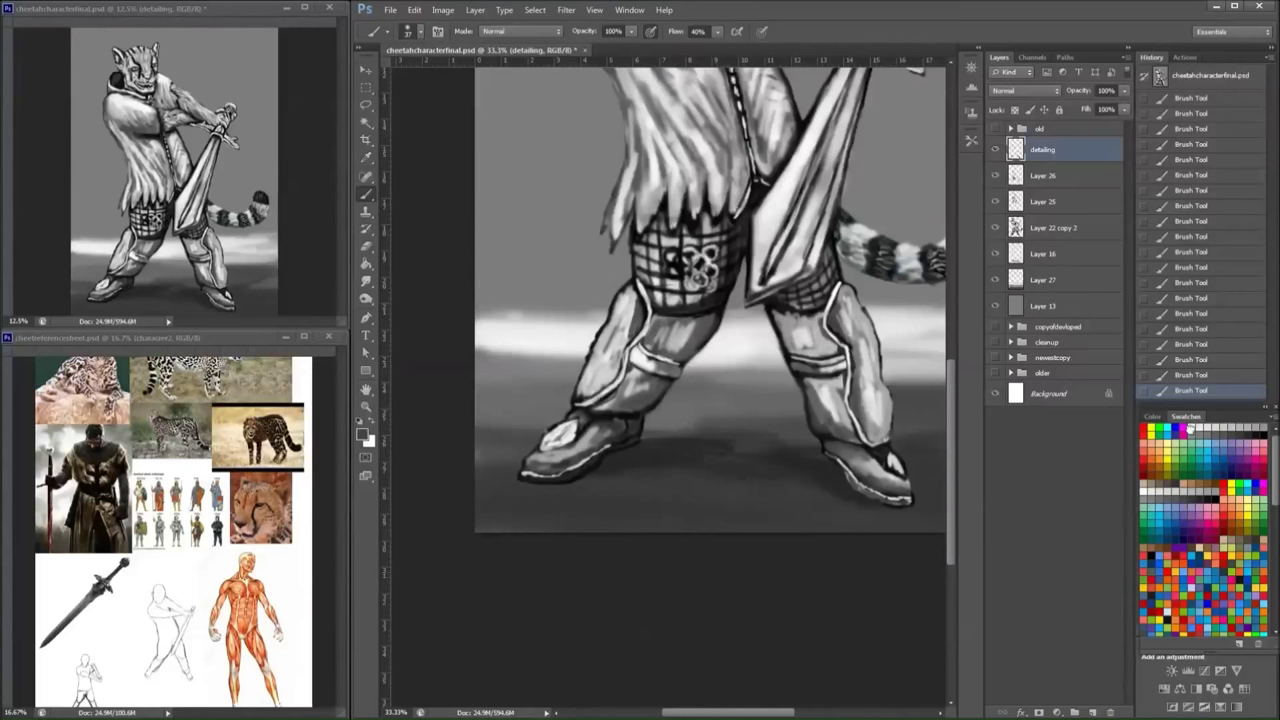
drag(845, 465, 880, 455)
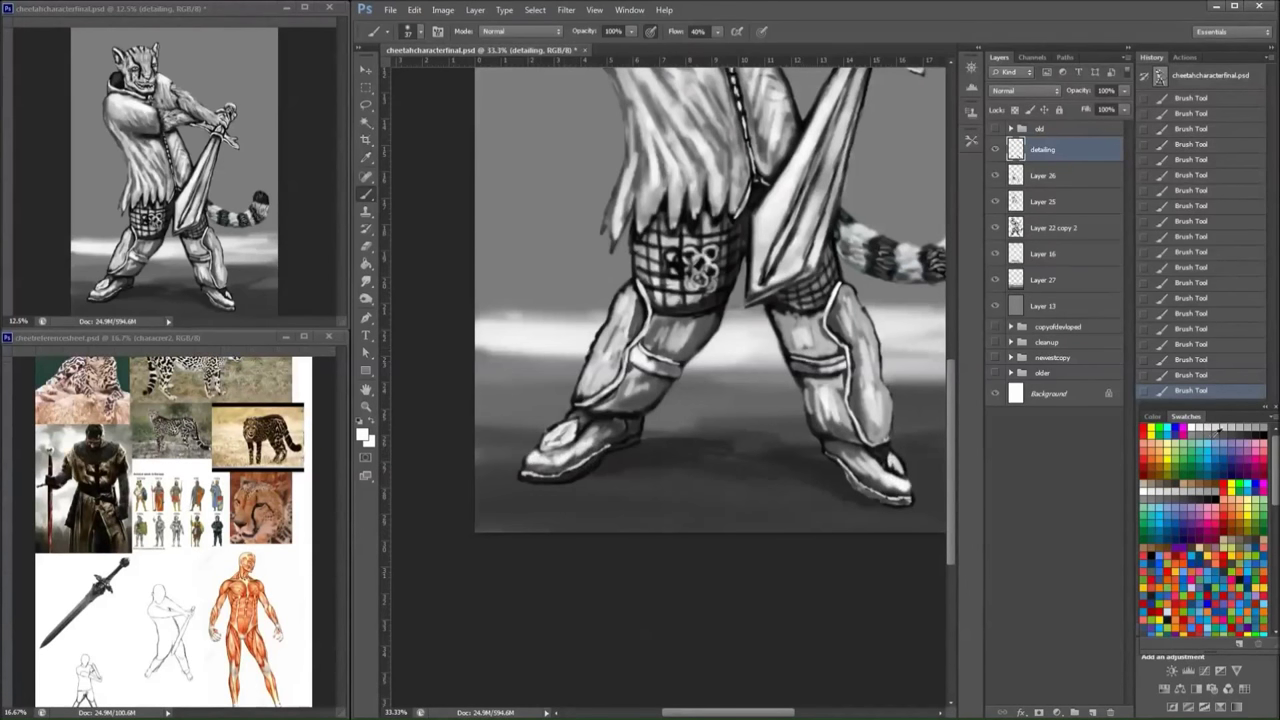
- Paint white highlights on the far boot and small light points at the heels of both boots
click(1247, 428)
drag(852, 463, 822, 448)
drag(642, 430, 668, 430)
drag(808, 440, 838, 452)
key(x)
- Outline the heel points in black with a fine brush and refine the far boot's ankle edge using a 23 px brush
right_click(872, 242)
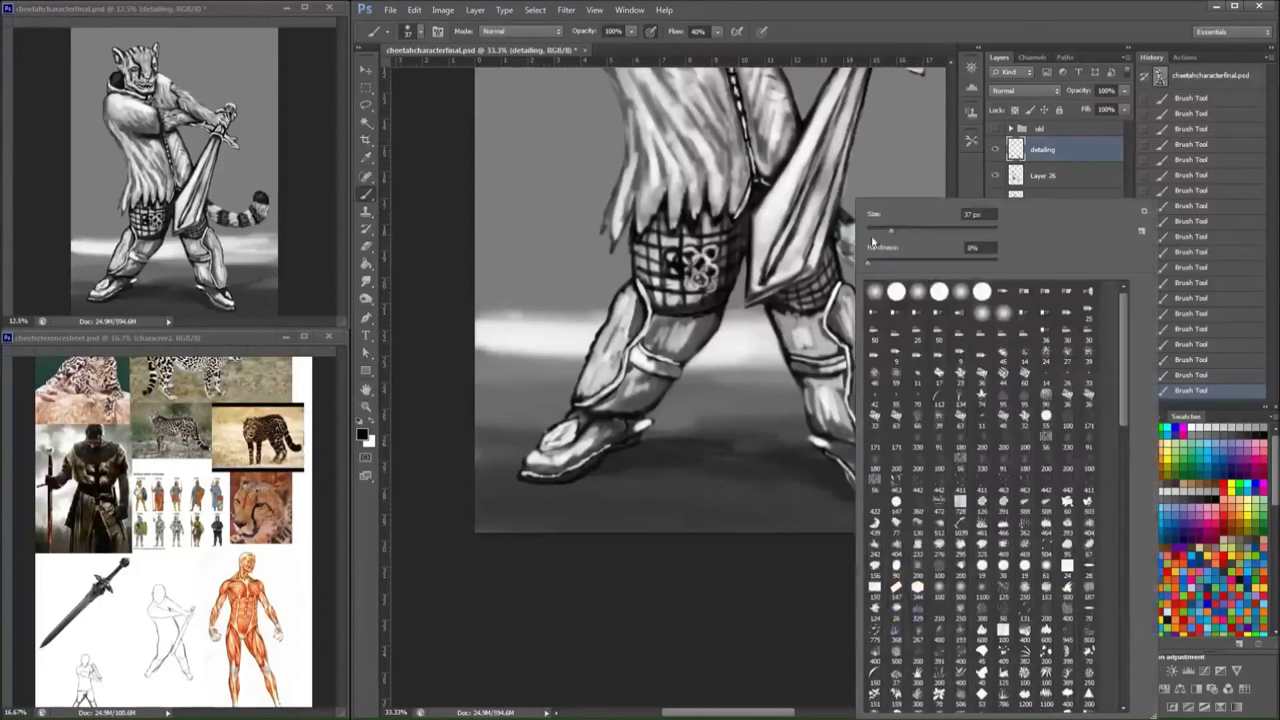
drag(890, 230, 872, 230)
key(Return)
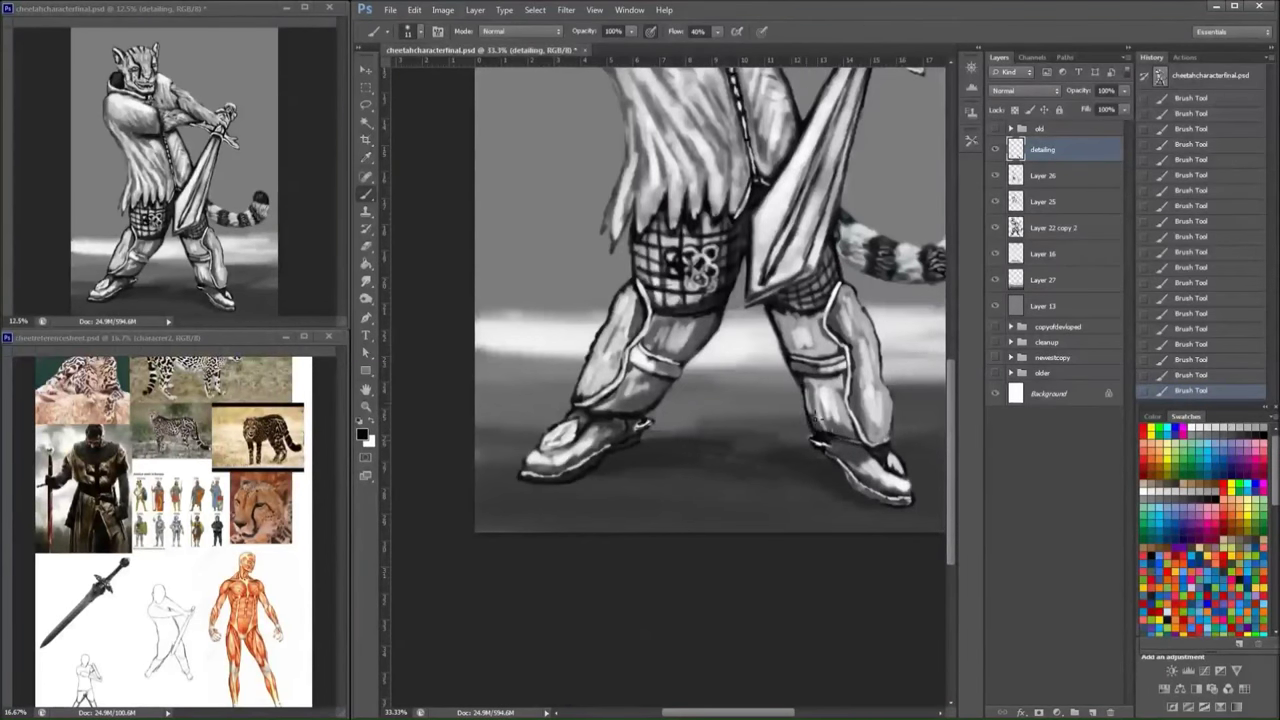
right_click(874, 240)
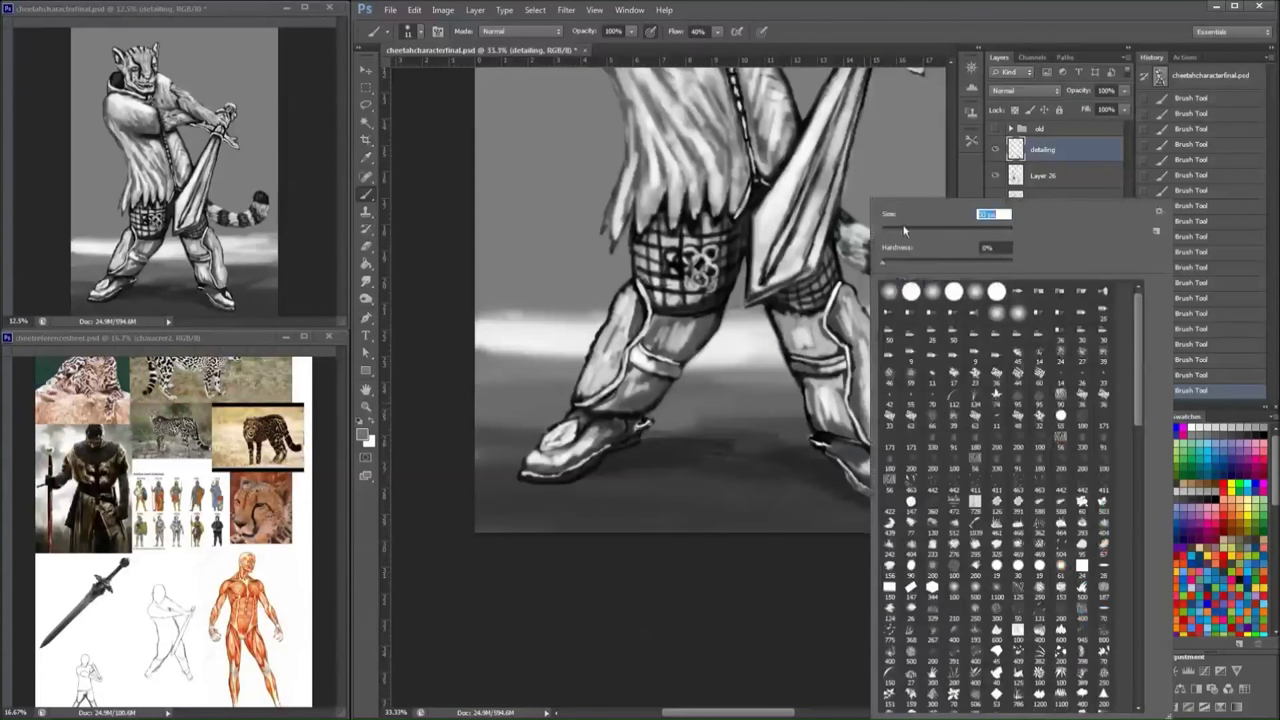
key(Return)
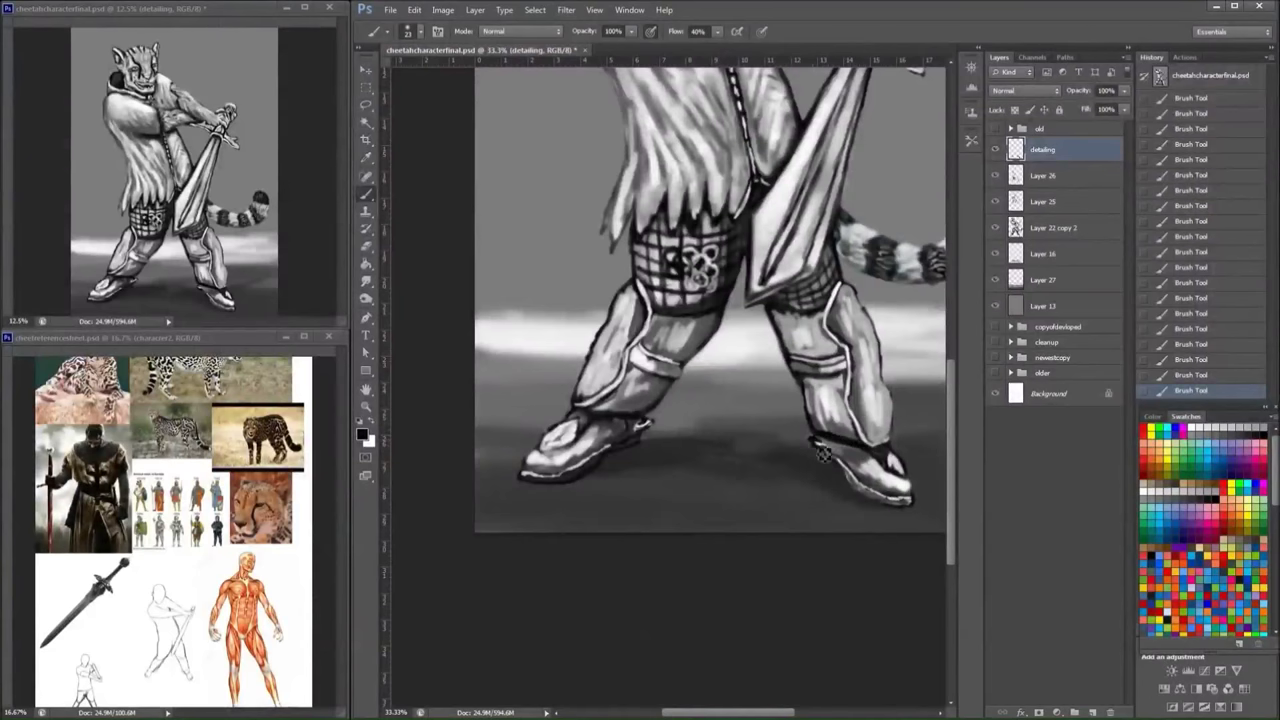
key(x)
drag(826, 444, 850, 467)
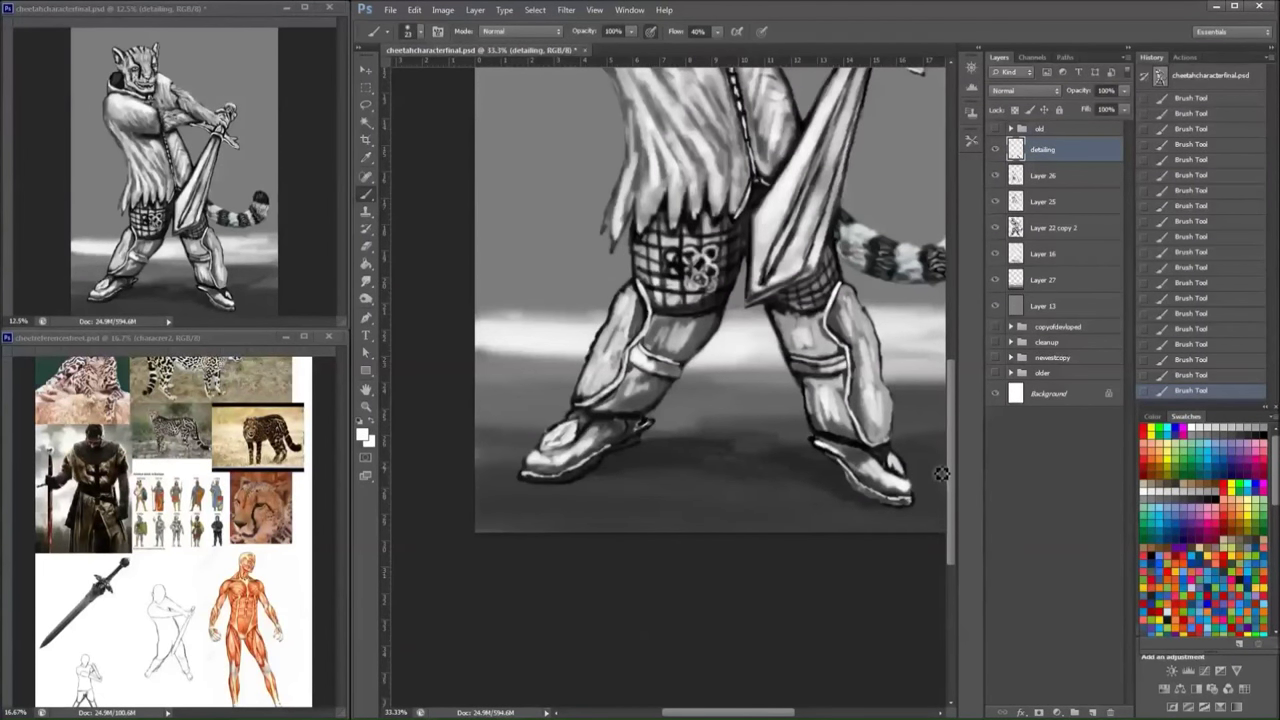
key(x)
key(x)
drag(816, 442, 844, 459)
key(x)
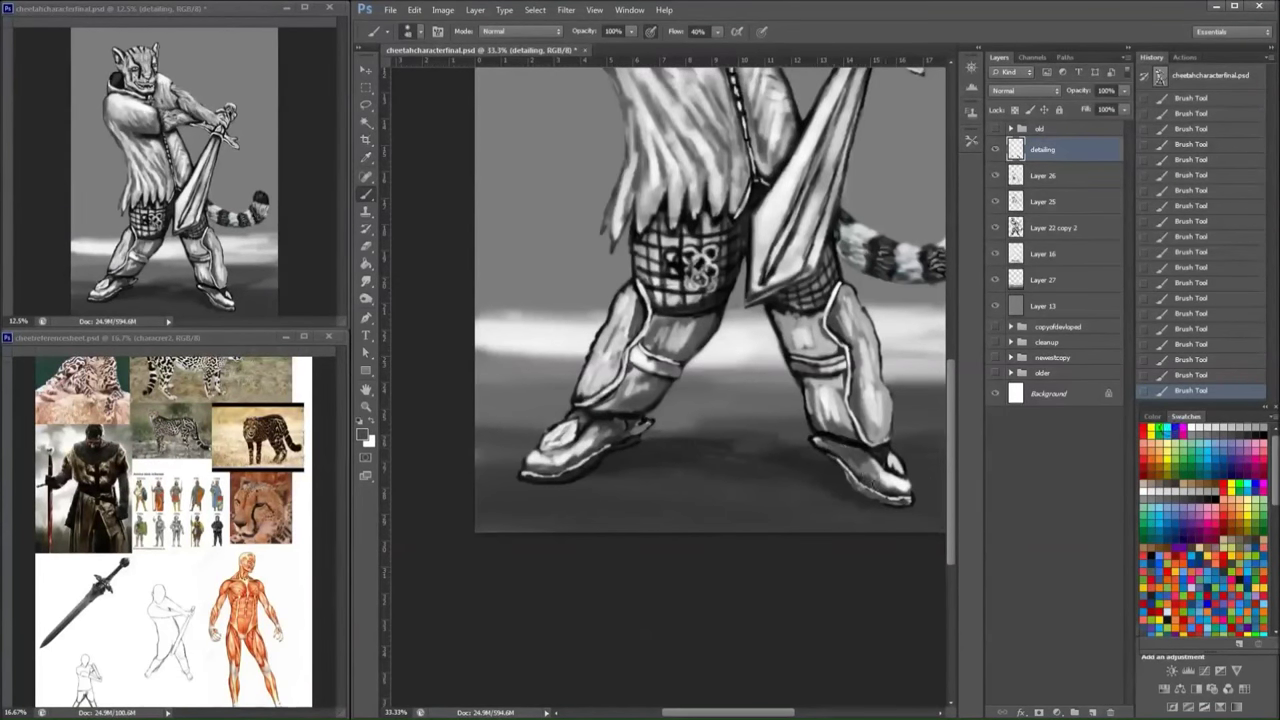
- Shade the tail with sampled grey, softening its bands and darkening its underside
mouse_move(864, 245)
mouse_down()
mouse_move(820, 286)
mouse_move(846, 300)
mouse_move(826, 284)
mouse_move(897, 290)
mouse_up()
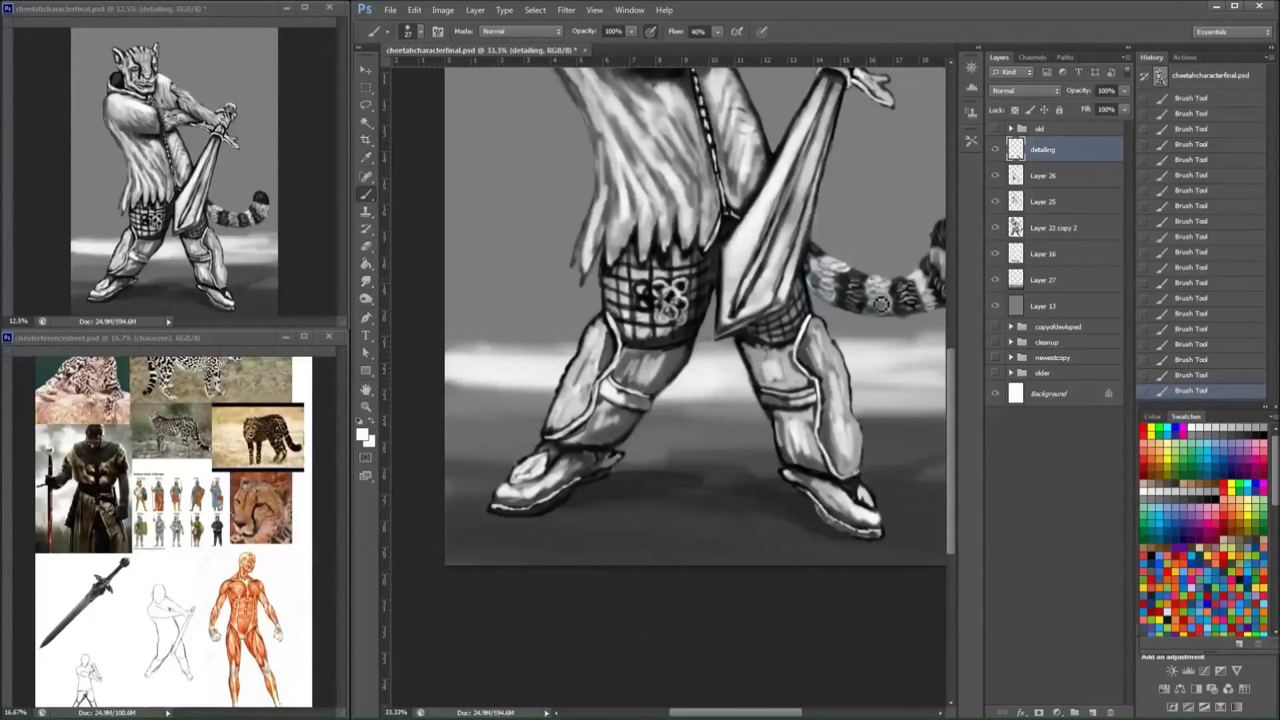
alt+click(884, 292)
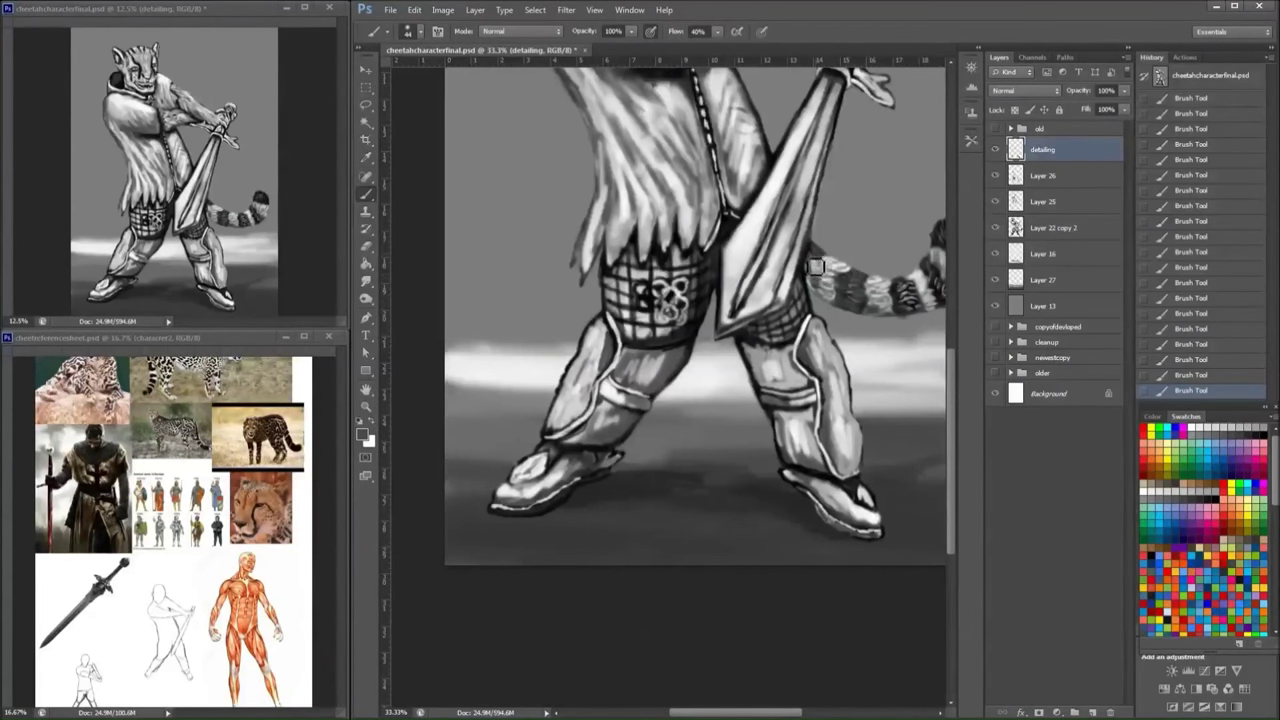
drag(917, 315, 862, 360)
right_click(910, 292)
key(Return)
mouse_move(910, 292)
mouse_down()
mouse_move(896, 304)
mouse_move(900, 328)
mouse_move(848, 345)
mouse_up()
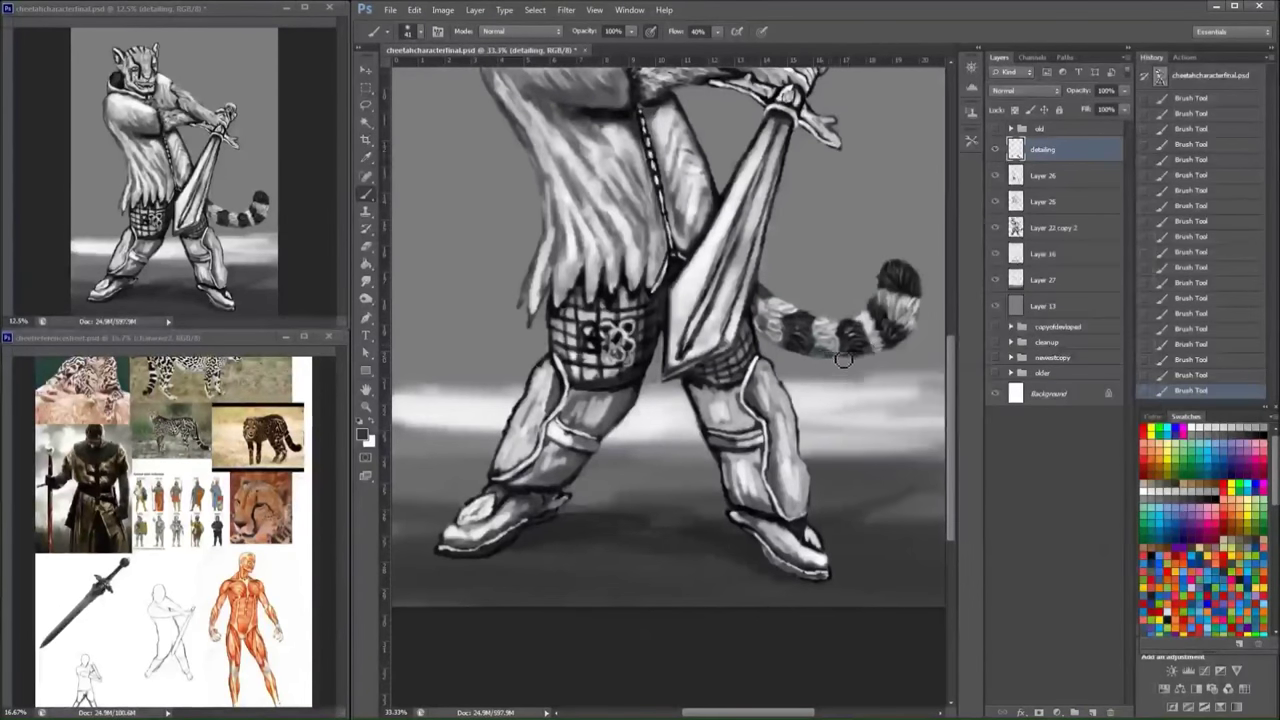
drag(845, 355, 796, 348)
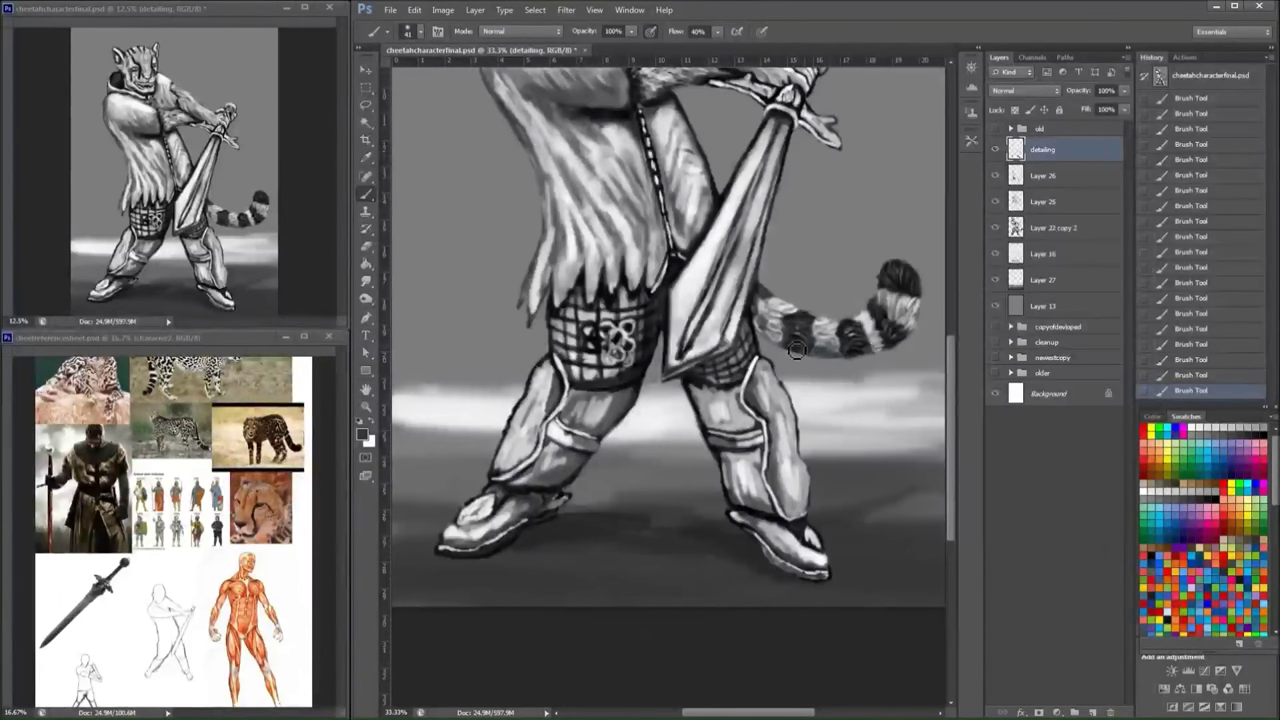
- Paint fine white fur strokes over the tail's bands with a 17 px brush
key(x)
right_click(914, 325)
key(Return)
mouse_move(917, 325)
mouse_down()
mouse_move(912, 305)
mouse_move(878, 328)
mouse_up()
right_click(912, 325)
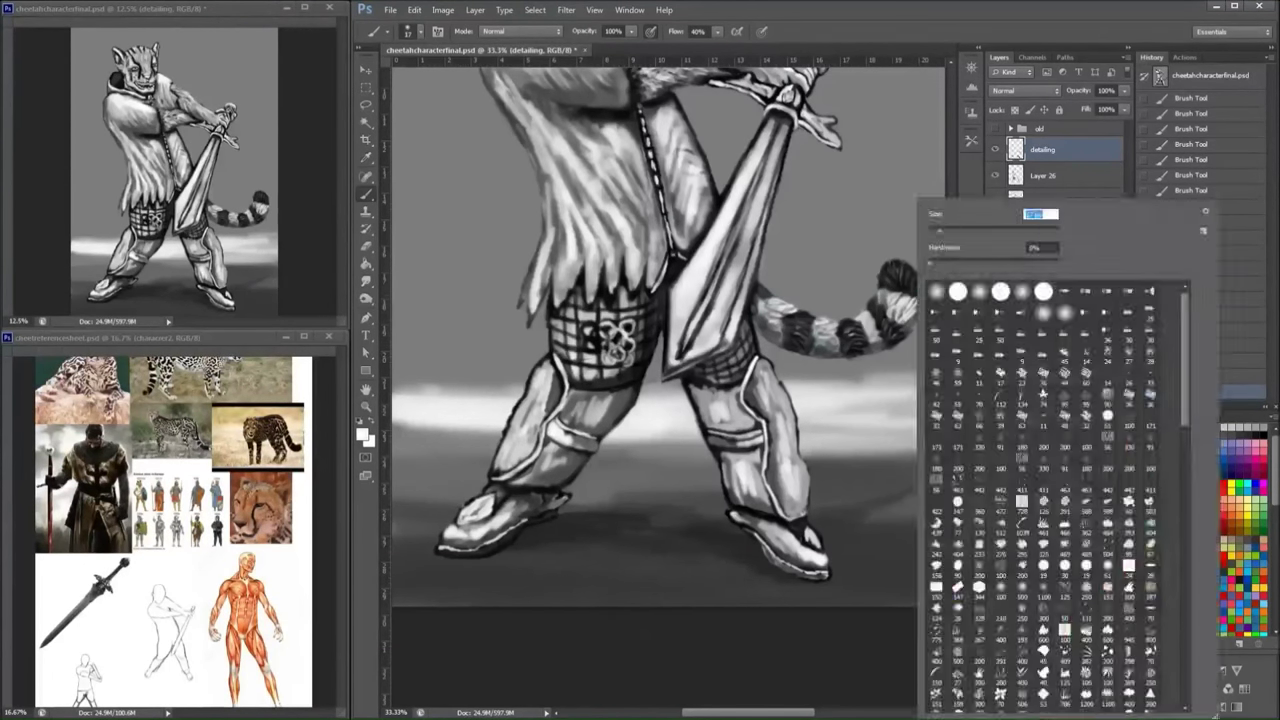
key(Return)
drag(870, 330, 852, 328)
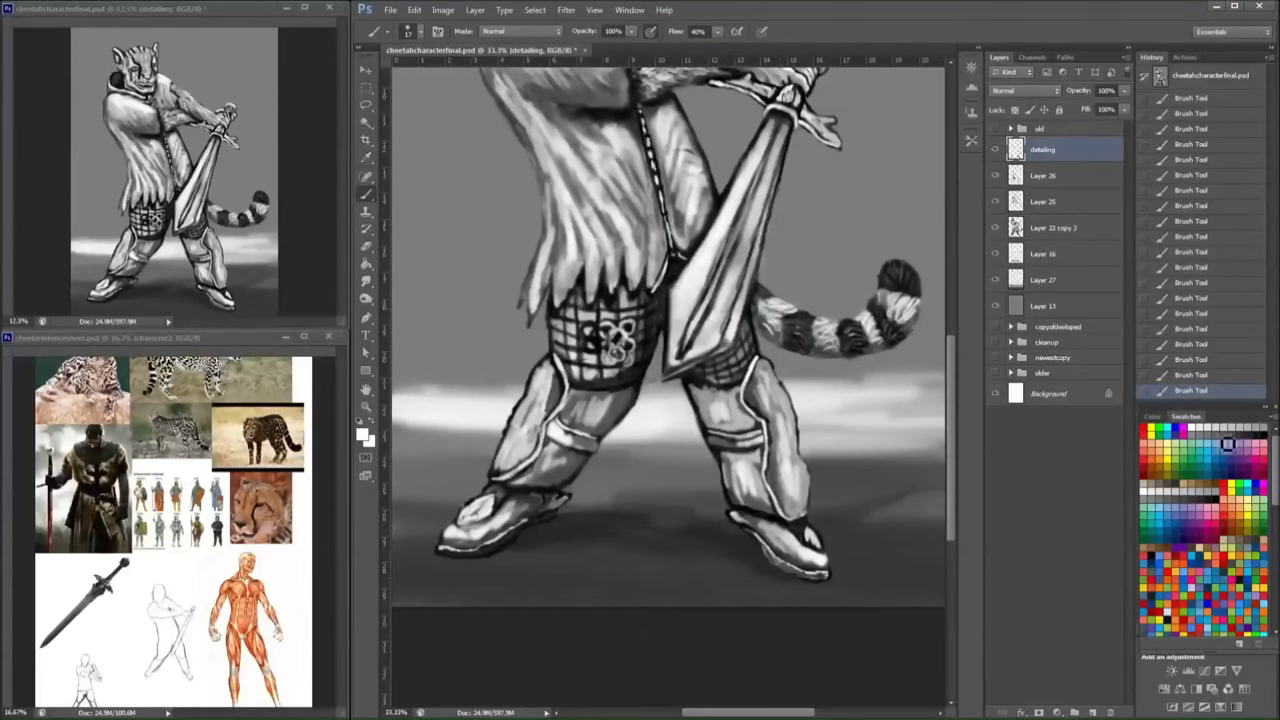
- Touch up the far boot with light and dark tones, enlarging the brush to 45 px
key(x)
key(ctrl+minus)
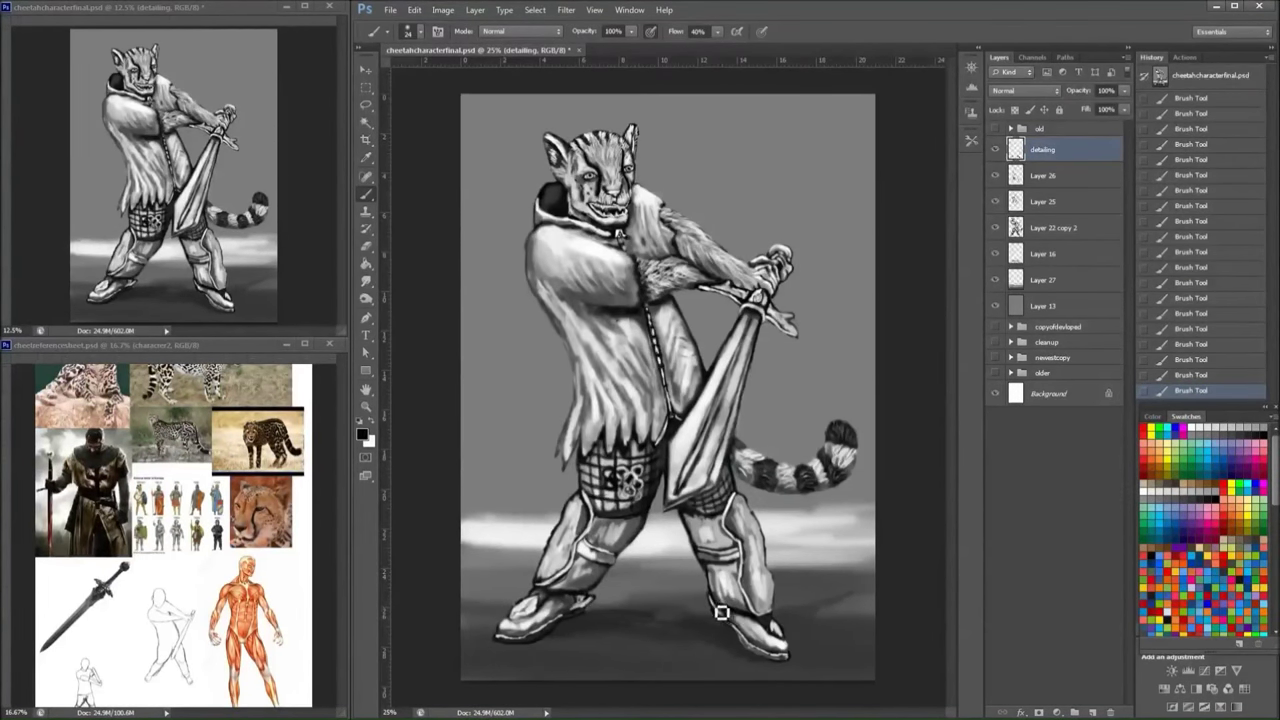
key(x)
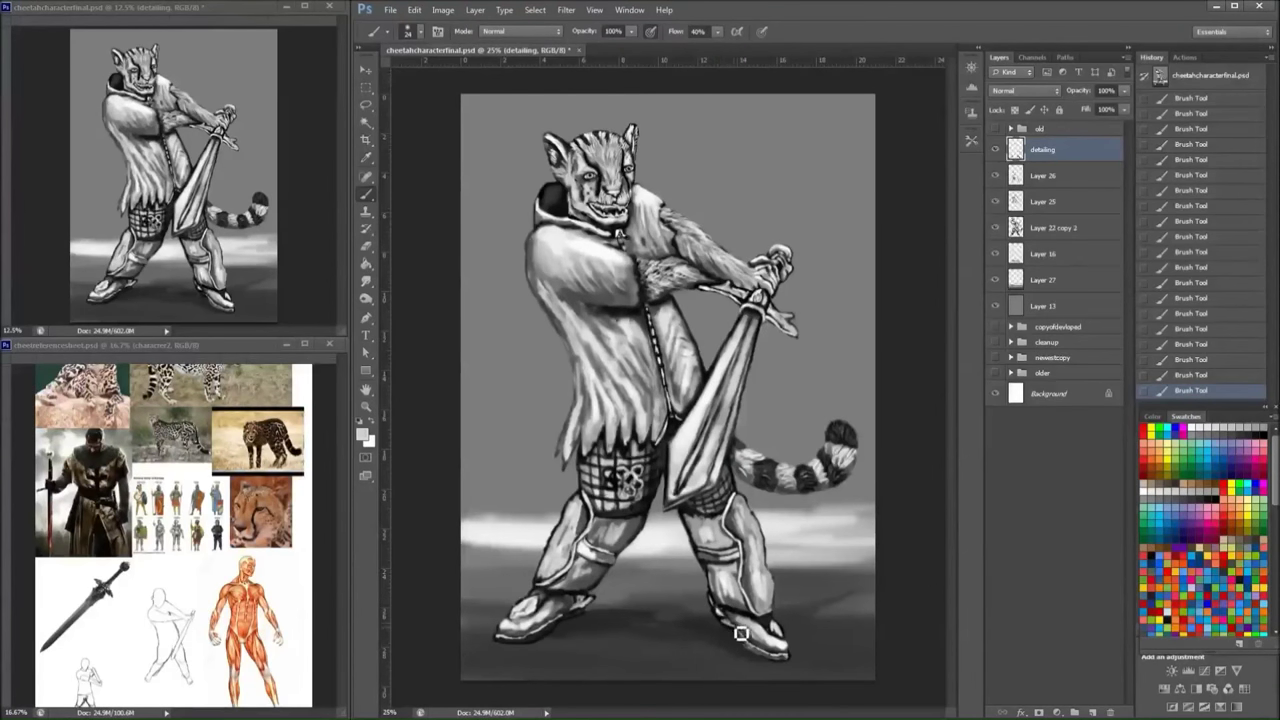
right_click(772, 640)
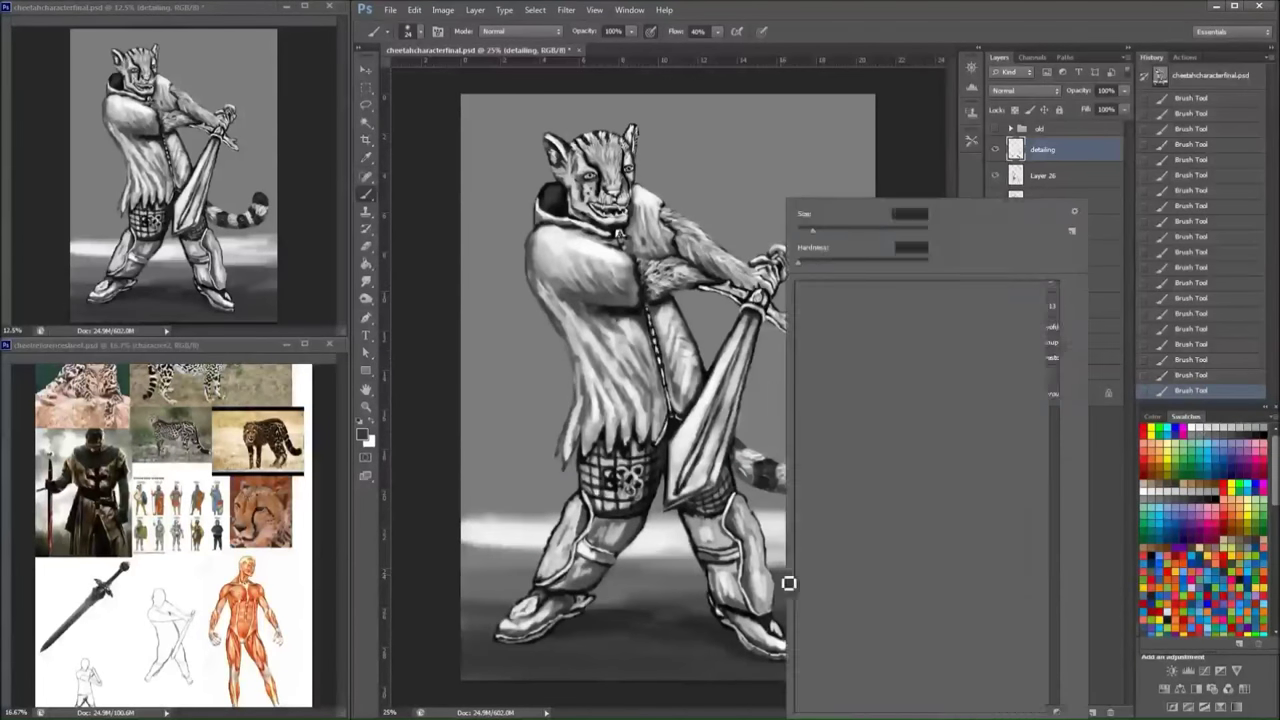
drag(892, 216, 912, 216)
key(Return)
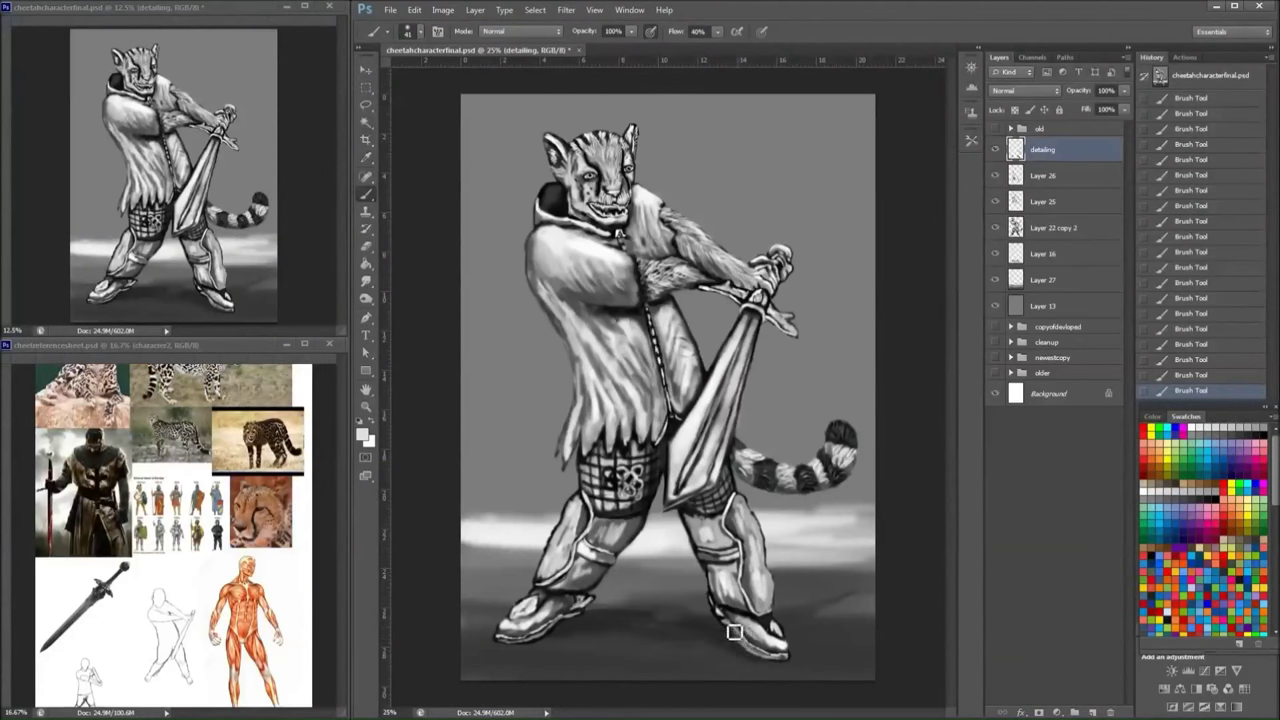
- Darken the far boot's lower side with a 23 px black brush and blend it with greys
key(x)
right_click(780, 640)
double_click(779, 292)
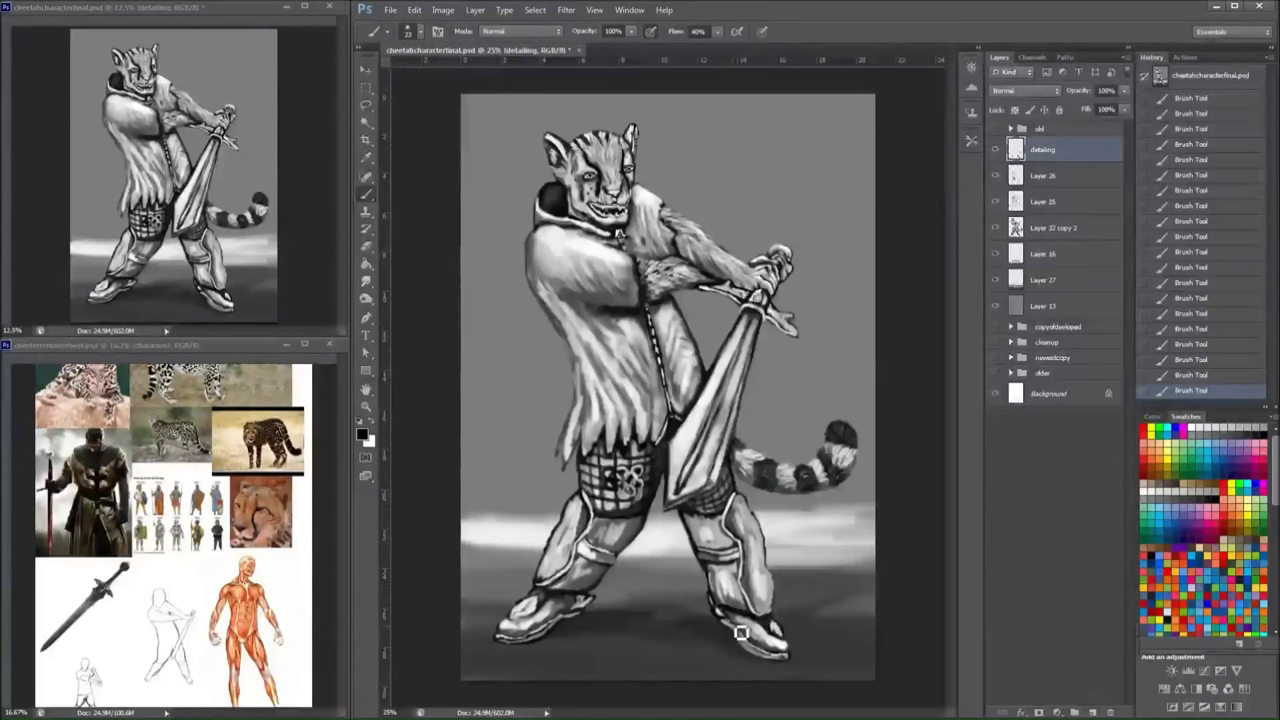
drag(741, 633, 760, 648)
key(x)
key(x)
right_click(748, 640)
key(Return)
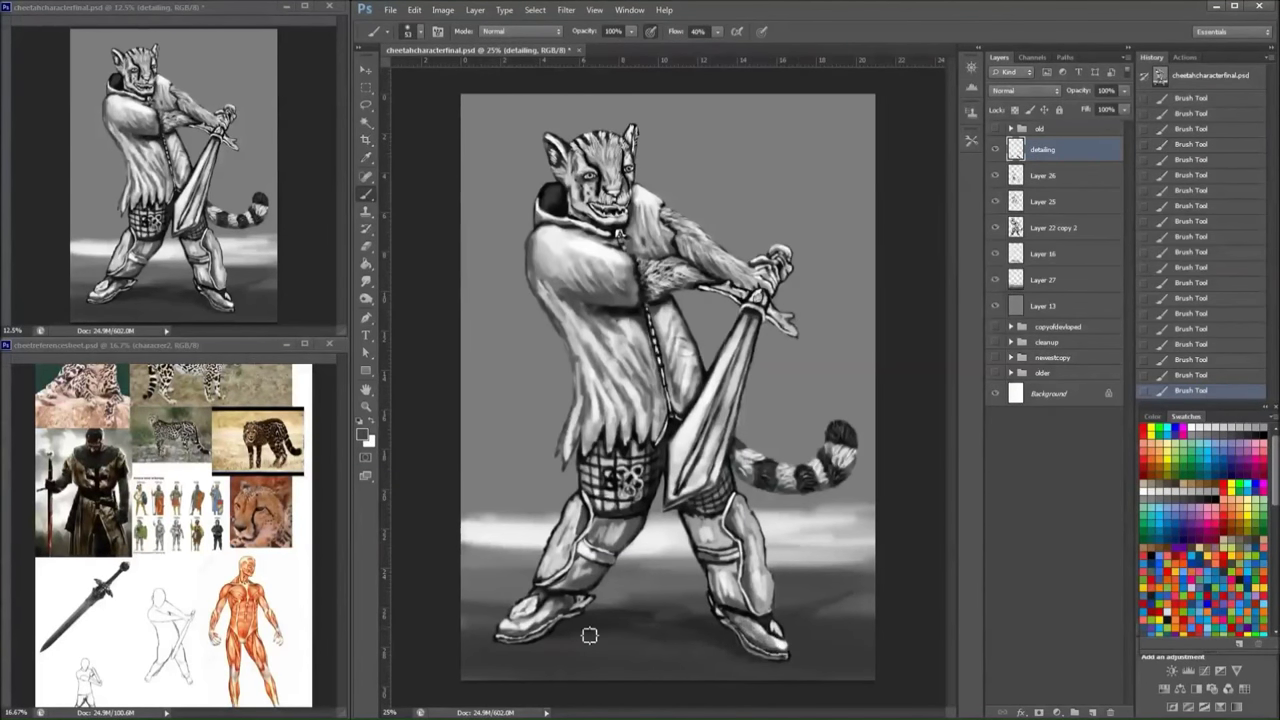
- Cover the grids on both thighs with light chainmail rings over black using a 22 px brush
right_click(724, 470)
key(Return)
key(x)
mouse_move(605, 460)
mouse_down()
mouse_move(628, 478)
mouse_move(628, 516)
mouse_move(640, 520)
mouse_move(630, 486)
mouse_move(594, 500)
mouse_move(656, 478)
mouse_move(656, 508)
mouse_move(647, 459)
mouse_move(600, 476)
mouse_move(606, 504)
mouse_move(588, 465)
mouse_up()
key(x)
key(x)
key(x)
key(x)
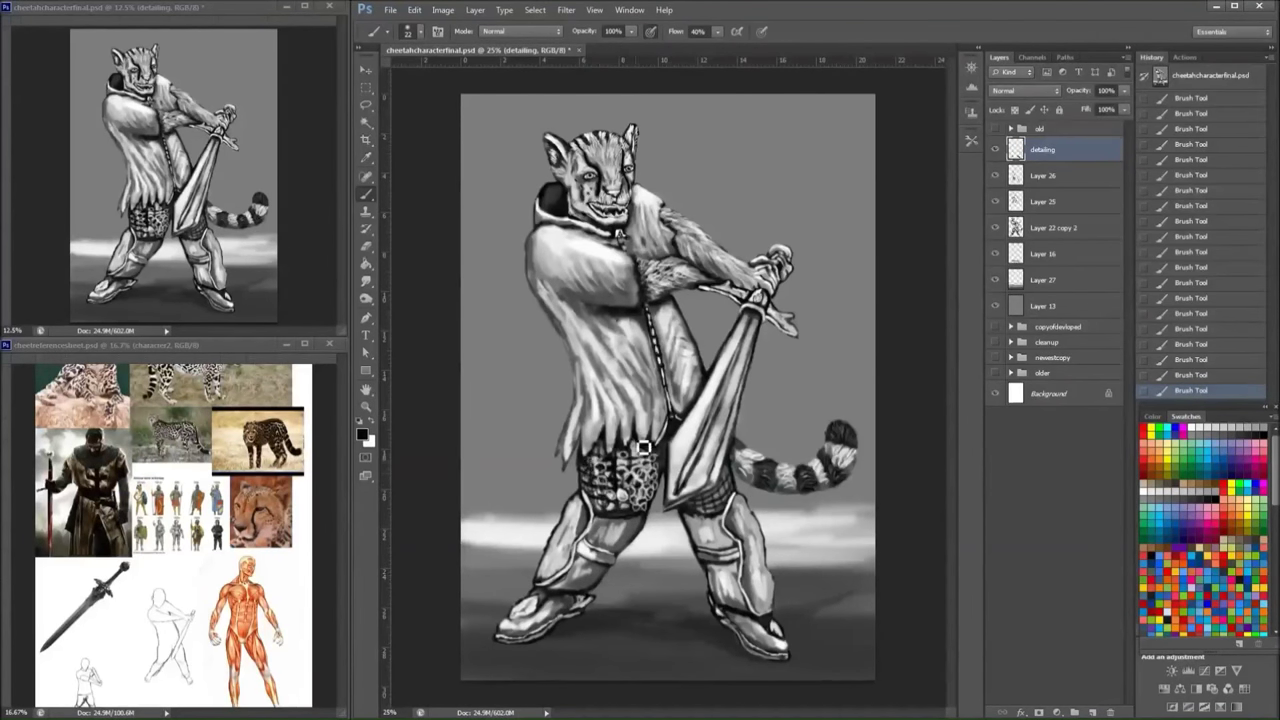
key(x)
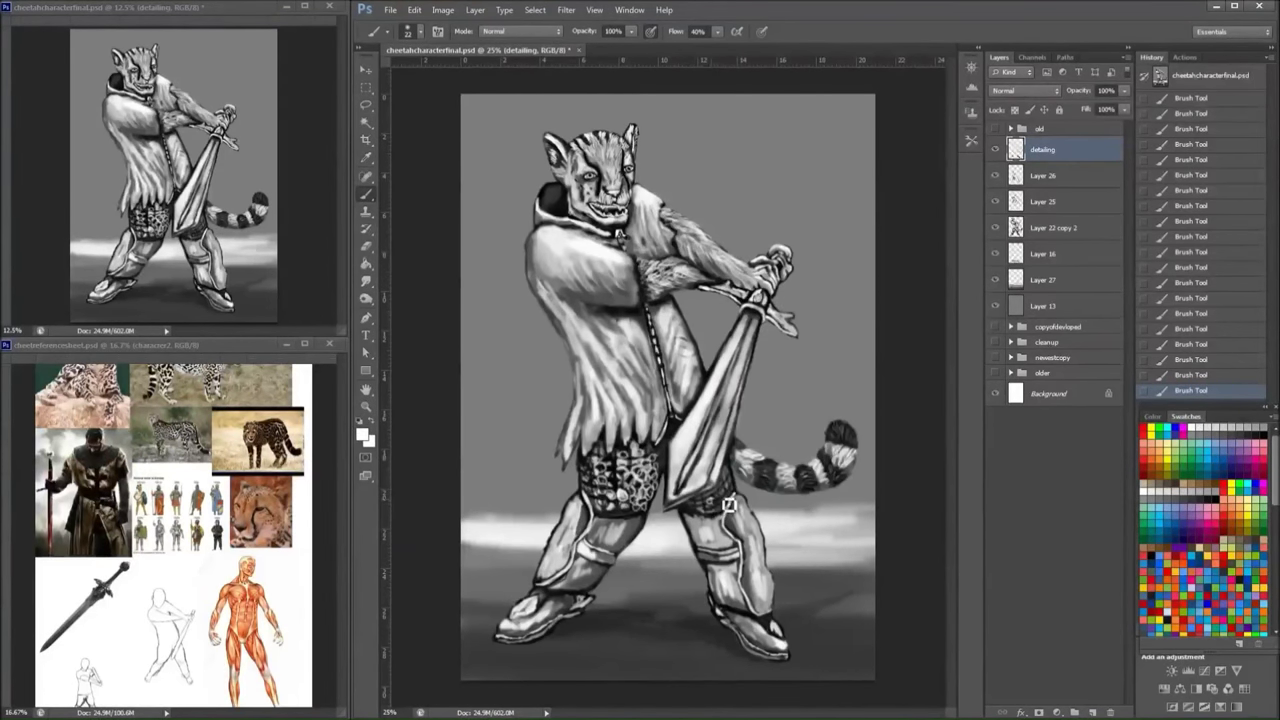
drag(729, 505, 738, 481)
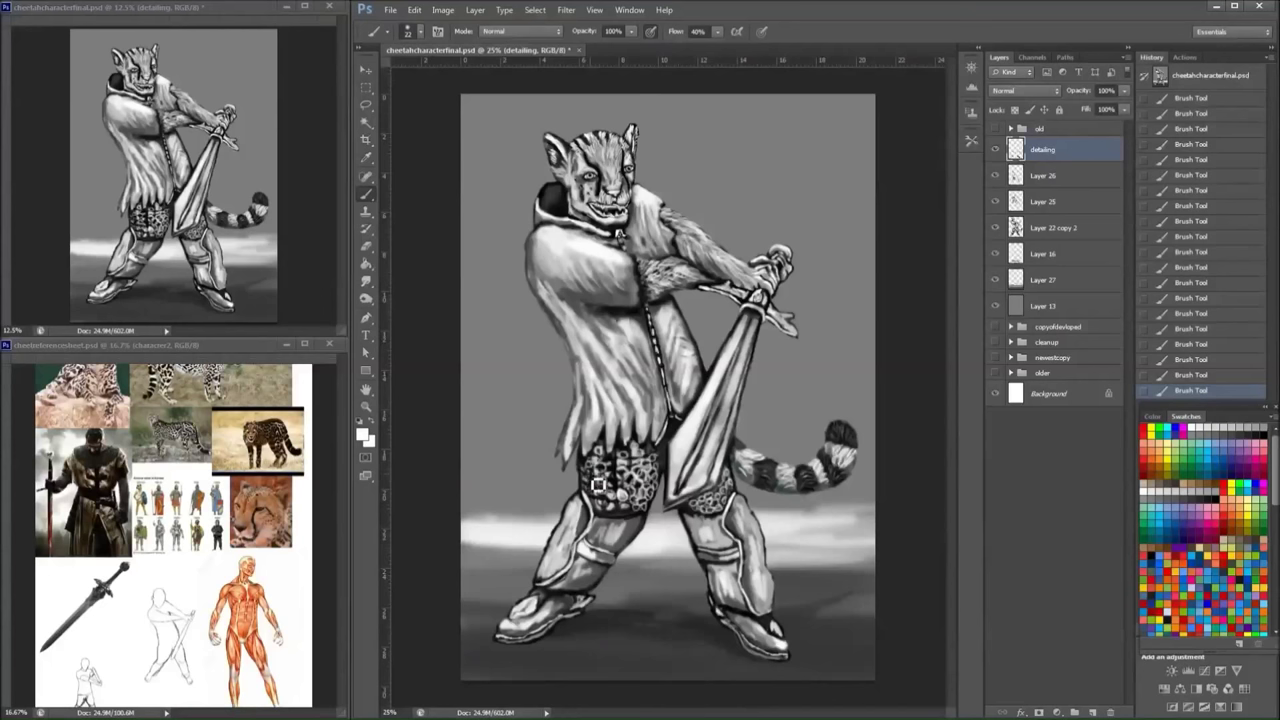
- Paint dark and light fold streaks on the tunic's front and light streaks across the near sleeve
key(ctrl+plus)
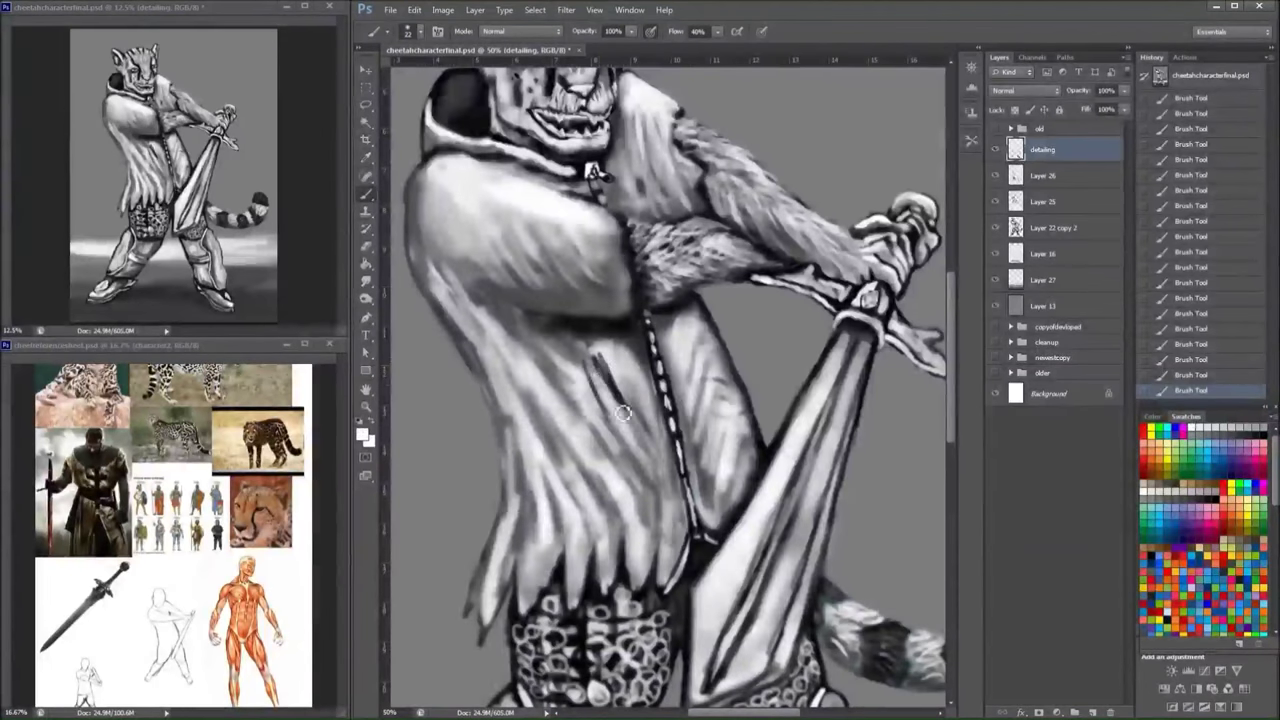
mouse_move(635, 416)
mouse_down()
mouse_move(616, 376)
mouse_move(632, 365)
mouse_move(652, 394)
mouse_up()
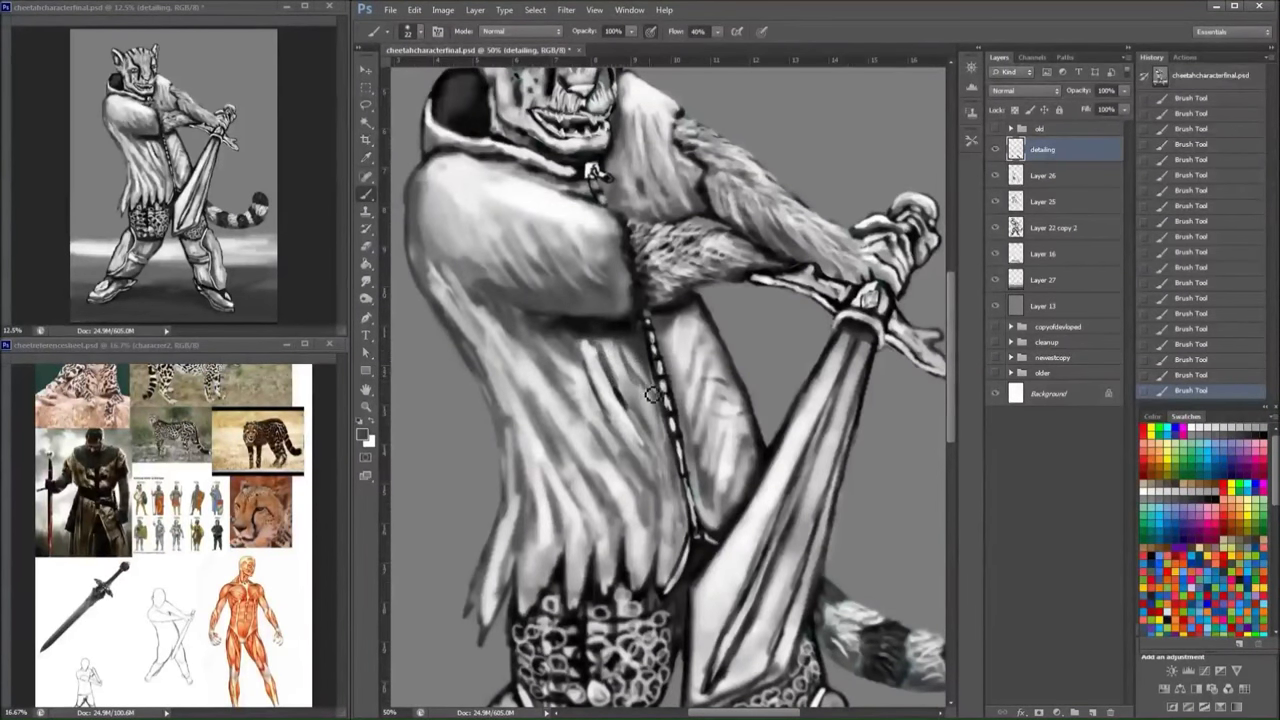
key(x)
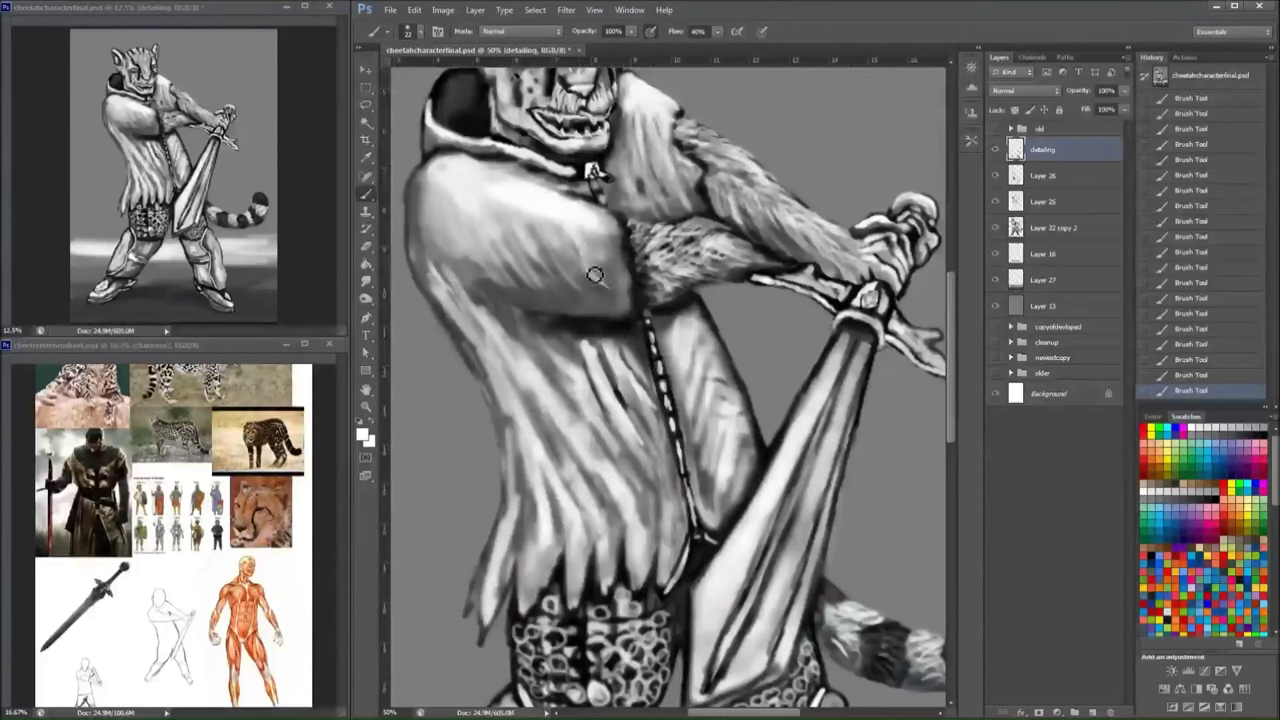
drag(594, 275, 532, 284)
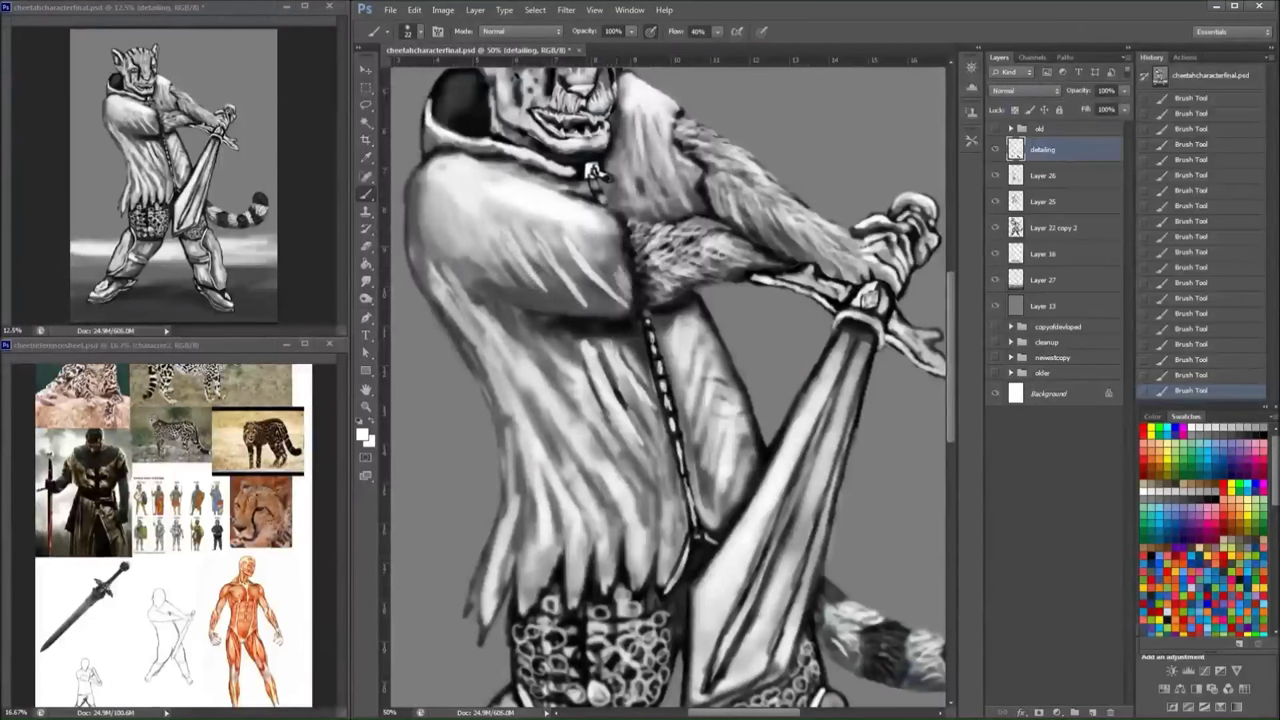
- Deepen the near sleeve's folds with grey strokes and paint white highlights between them and along the cuff
key(x)
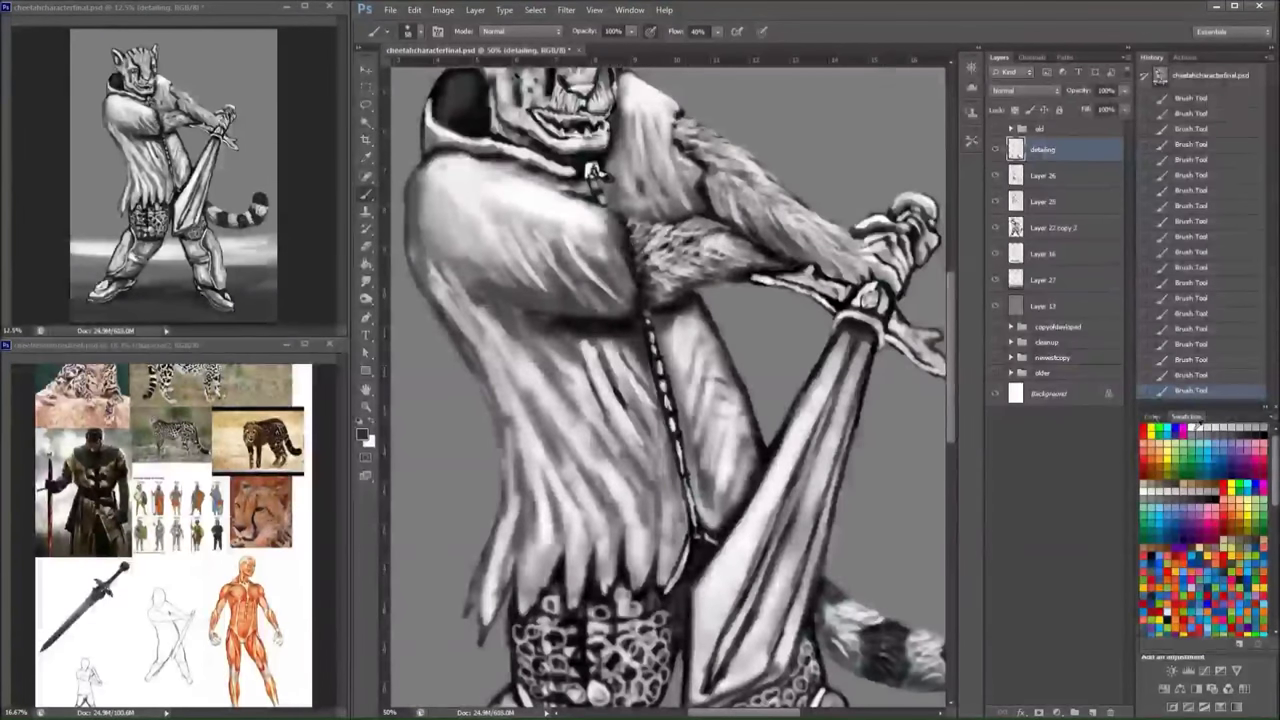
key(x)
right_click(620, 228)
key(Escape)
mouse_move(620, 228)
mouse_down()
mouse_move(648, 296)
mouse_move(620, 320)
mouse_move(642, 315)
mouse_move(626, 291)
mouse_move(529, 287)
mouse_move(493, 238)
mouse_move(618, 231)
mouse_move(518, 236)
mouse_move(489, 222)
mouse_move(505, 275)
mouse_up()
key(x)
key(x)
right_click(630, 204)
key(Escape)
- Paint dark folds on the far sleeve and a white highlight on its shoulder
right_click(707, 173)
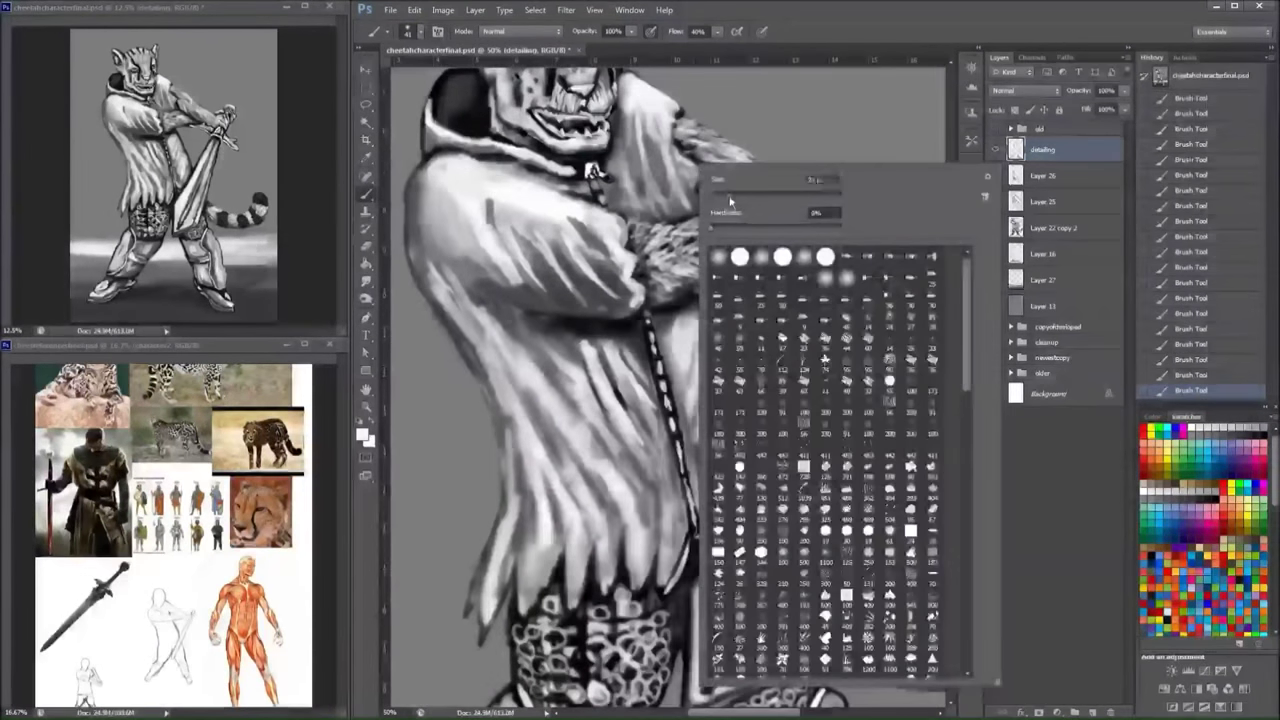
key(Escape)
mouse_move(640, 112)
mouse_down()
mouse_move(659, 160)
mouse_move(625, 167)
mouse_move(631, 191)
mouse_move(702, 178)
mouse_up()
right_click(682, 160)
key(Return)
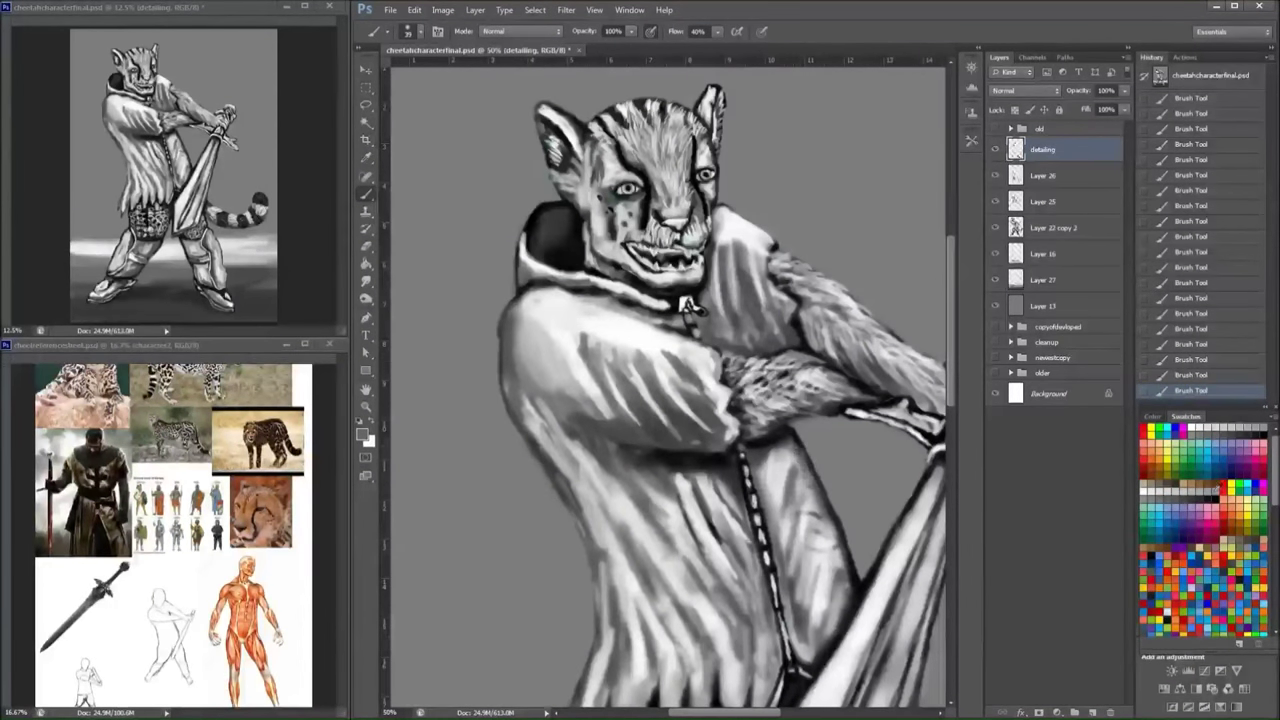
- Paint grey fold strokes on the tunic's far front panel beside the stitched seam, using sampled tones
alt+click(800, 442)
mouse_move(798, 440)
mouse_down()
mouse_move(828, 507)
mouse_move(800, 515)
mouse_move(798, 460)
mouse_up()
alt+click(826, 508)
mouse_move(824, 544)
mouse_down()
mouse_move(849, 555)
mouse_move(823, 368)
mouse_move(789, 480)
mouse_move(822, 395)
mouse_move(791, 382)
mouse_move(766, 325)
mouse_up()
alt+click(808, 425)
- Darken the shadow along the underside of the near sleeve with black
key(d)
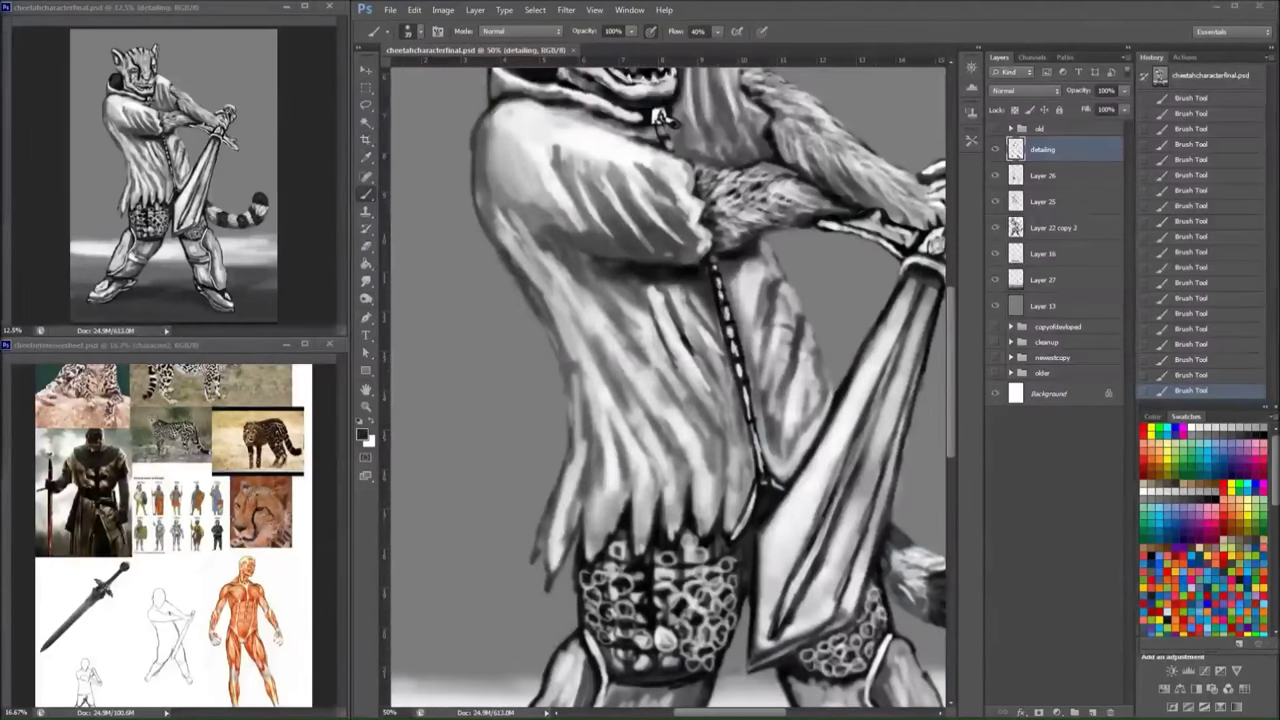
mouse_move(718, 242)
mouse_down()
mouse_move(595, 244)
mouse_move(666, 271)
mouse_up()
key(x)
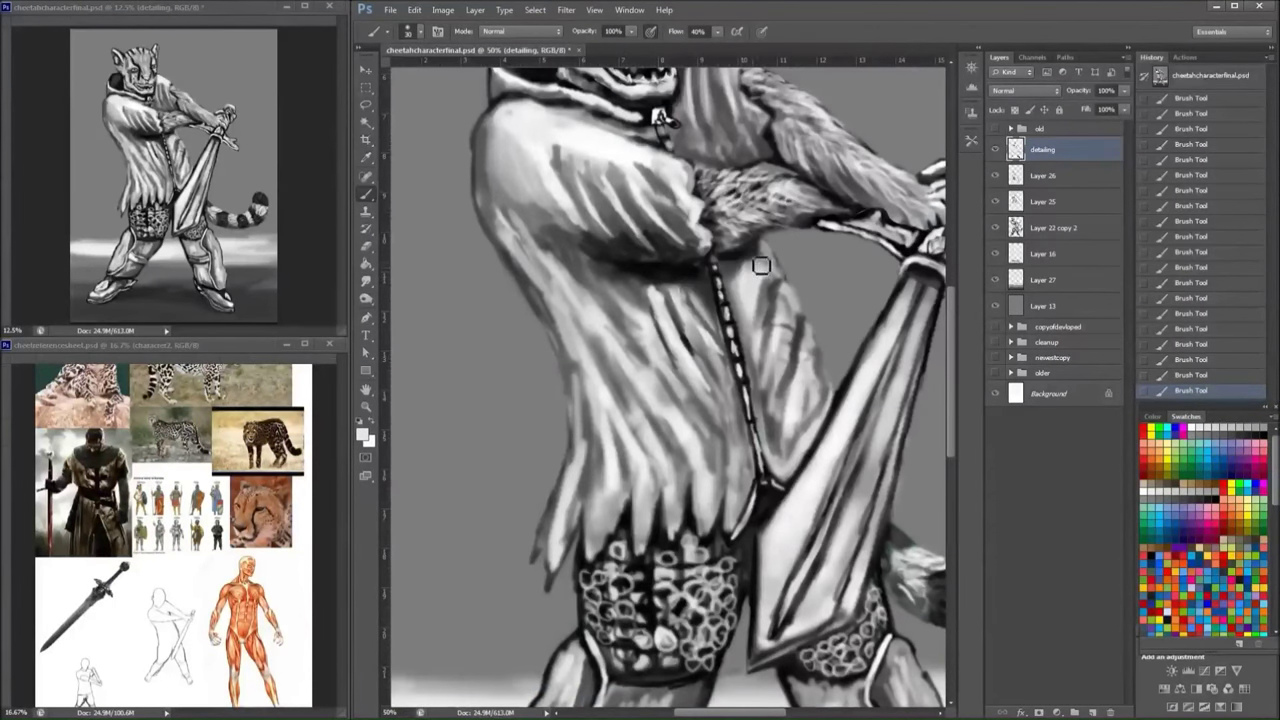
- Touch up the top of the tunic's far front panel in white and enlarge the brush to 62 px
drag(757, 257, 761, 255)
right_click(806, 205)
double_click(995, 580)
mouse_move(806, 208)
mouse_down()
mouse_move(851, 163)
mouse_move(834, 181)
mouse_move(898, 209)
mouse_move(867, 193)
mouse_move(766, 195)
mouse_up()
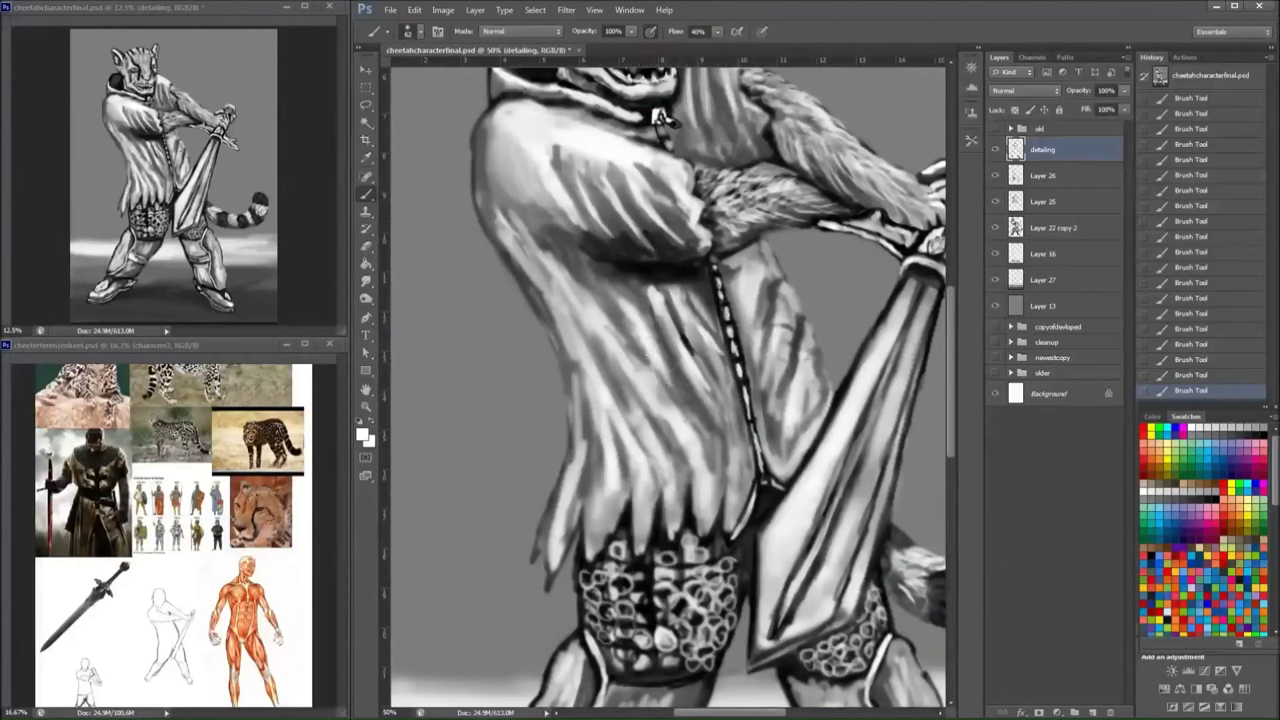
- Shade the tunic's back edge and ragged rear hem with sampled dark grey, and blend lighter strokes over the folds
alt+click(600, 300)
mouse_move(590, 335)
mouse_down()
mouse_move(552, 265)
mouse_move(580, 373)
mouse_move(555, 540)
mouse_up()
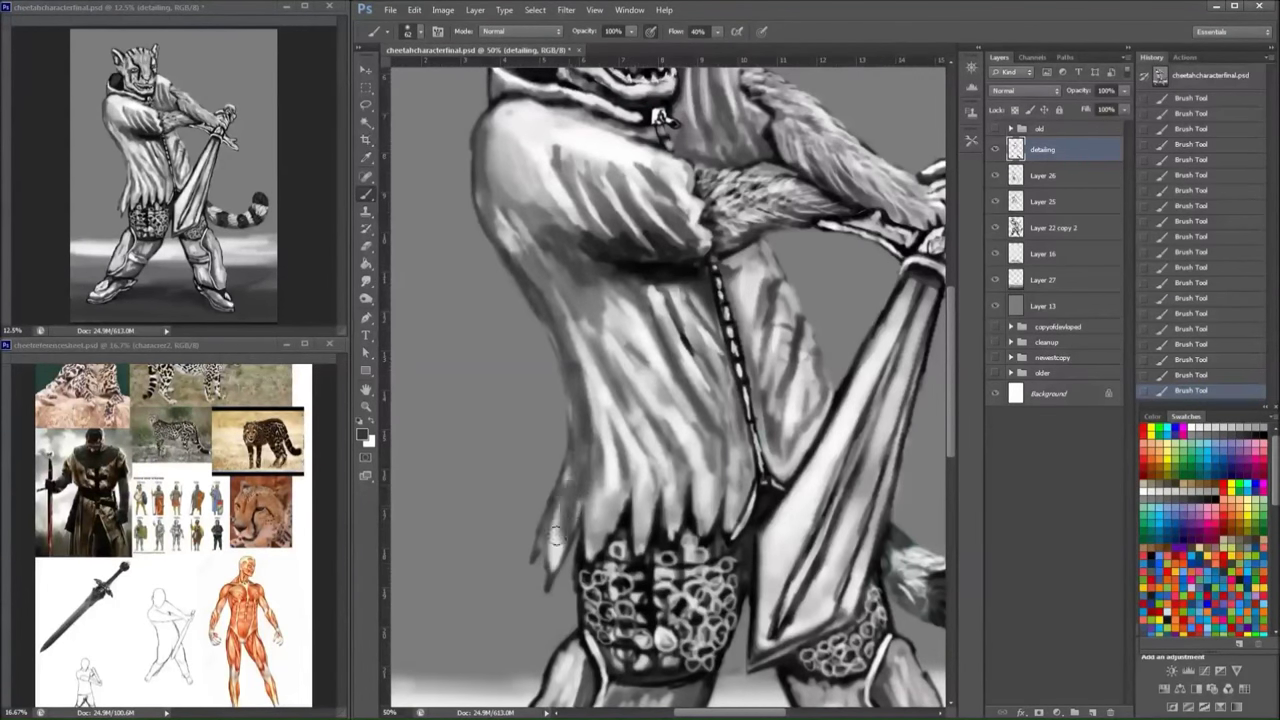
drag(565, 460, 556, 565)
alt+click(545, 288)
drag(545, 288, 560, 540)
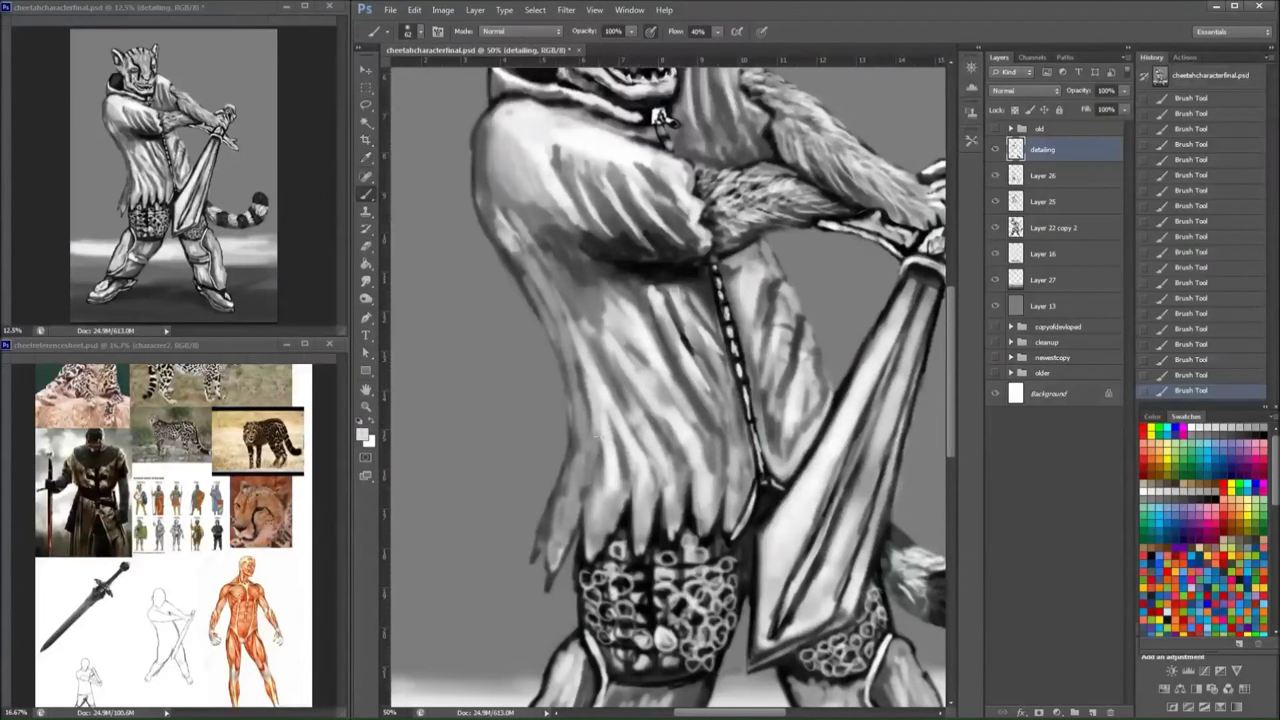
mouse_move(590, 345)
mouse_down()
mouse_move(617, 323)
mouse_move(654, 443)
mouse_move(548, 250)
mouse_move(558, 310)
mouse_move(640, 480)
mouse_up()
- Refine the near sleeve's shoulder edge and upper folds with a 26 px brush, using white, grey and black tones
alt+click(548, 262)
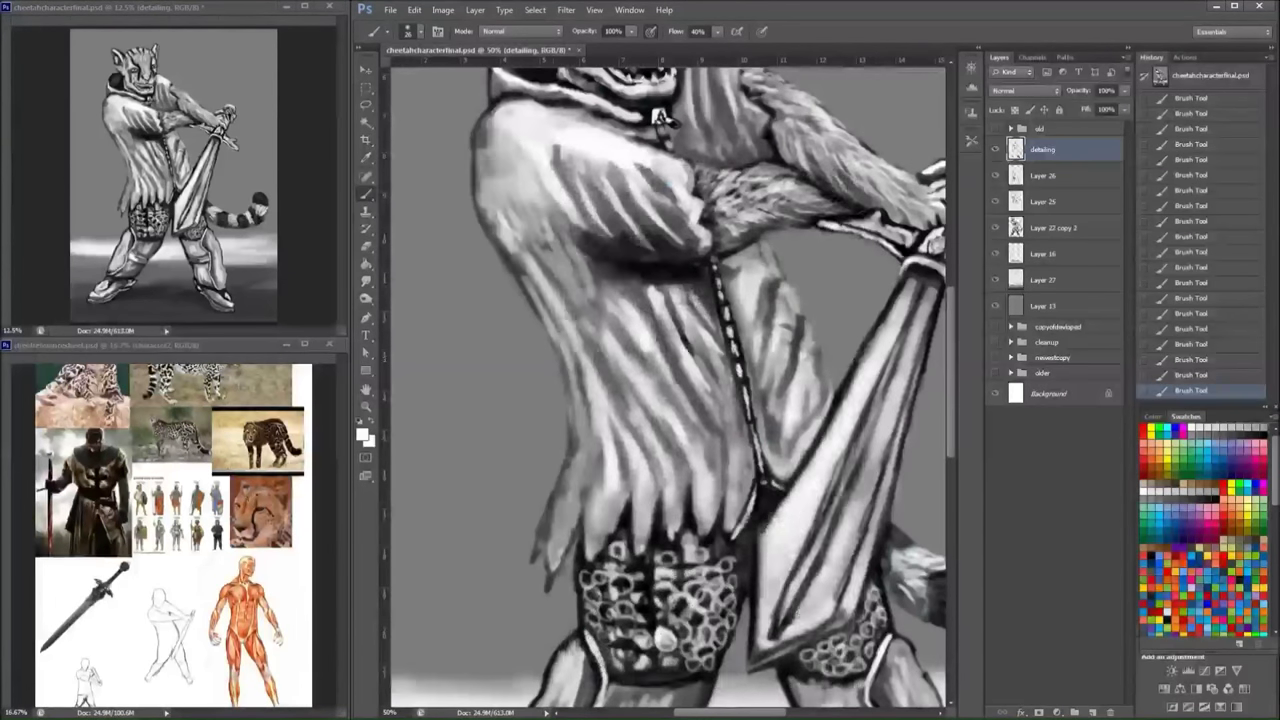
drag(476, 145, 498, 240)
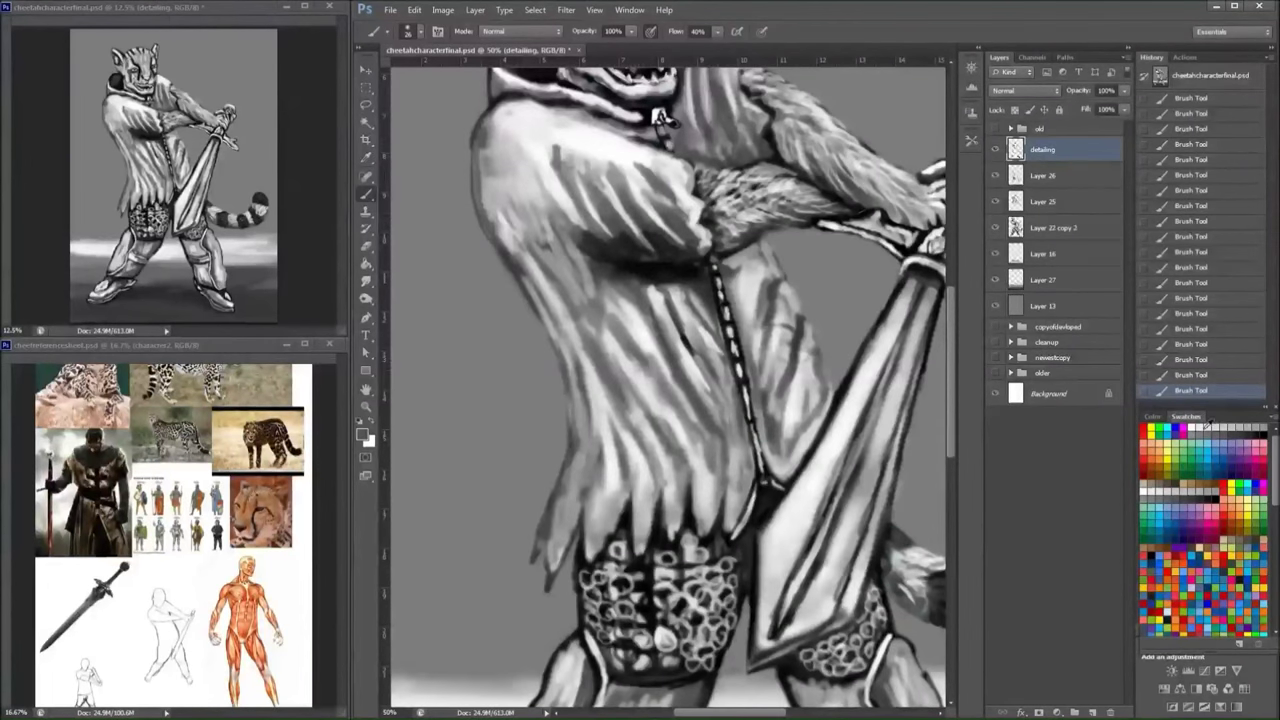
mouse_move(474, 100)
mouse_down()
mouse_move(500, 240)
mouse_move(500, 206)
mouse_move(543, 163)
mouse_move(520, 219)
mouse_move(522, 118)
mouse_move(536, 158)
mouse_move(541, 105)
mouse_up()
alt+click(502, 206)
alt+click(516, 205)
alt+click(520, 143)
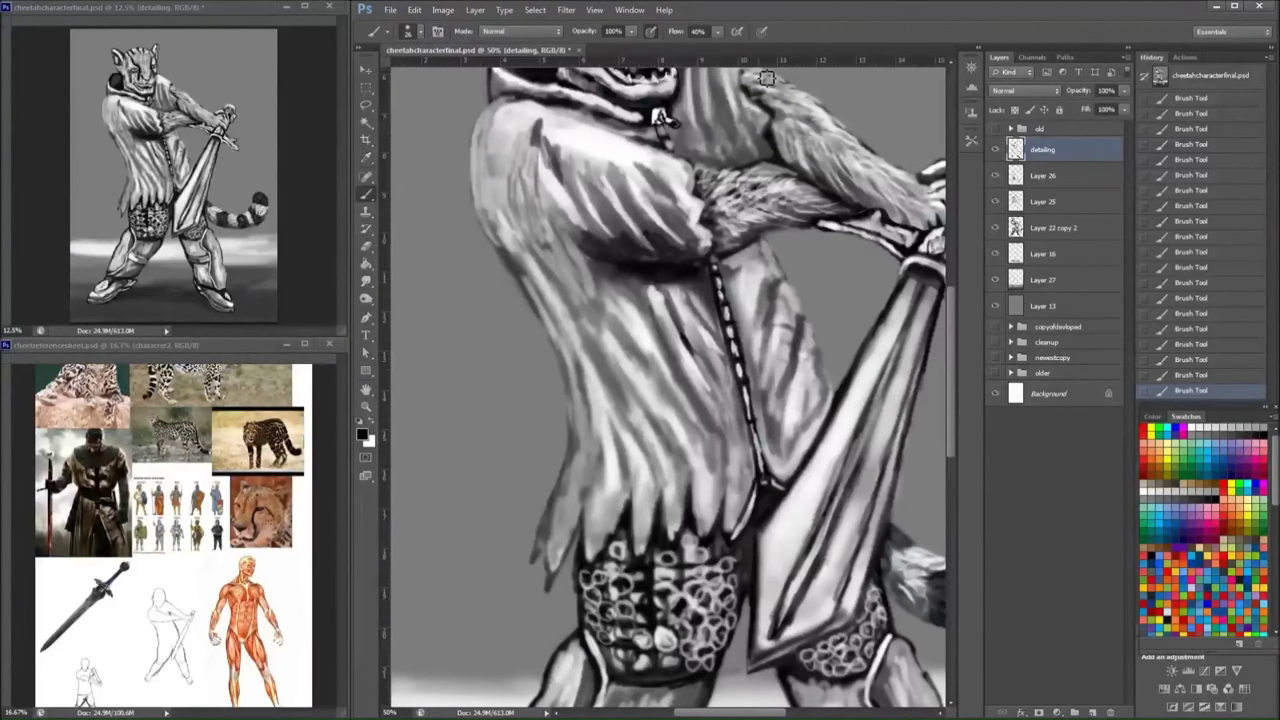
- Paint black shadow where the tunic's far panel meets the sword, and light highlights between the front folds
drag(766, 78, 732, 138)
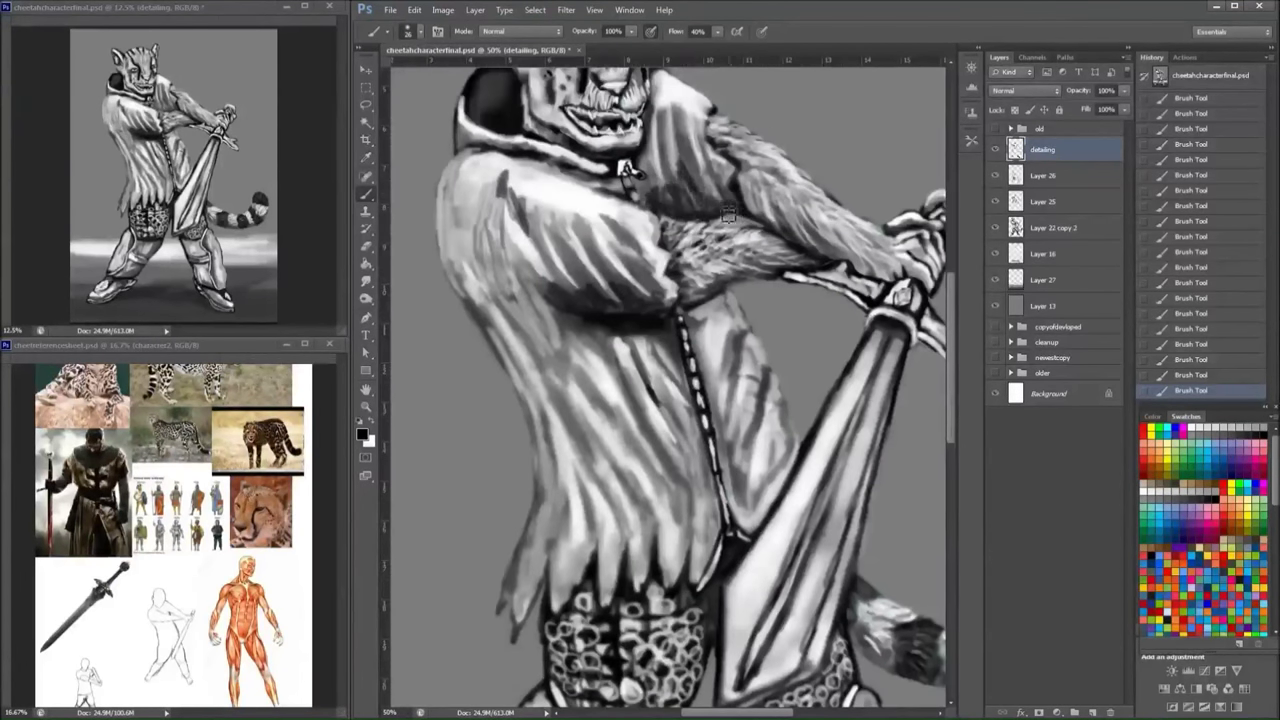
drag(800, 468, 760, 531)
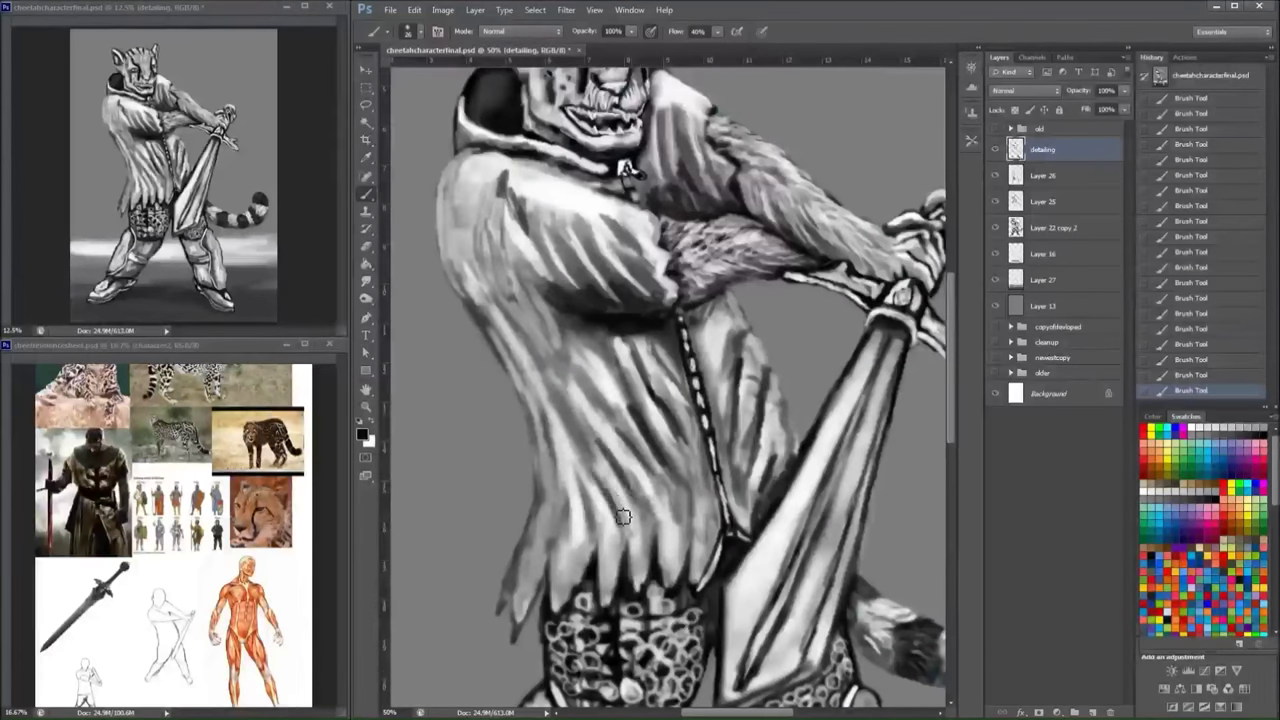
key(x)
right_click(665, 380)
click(666, 400)
drag(666, 401, 677, 491)
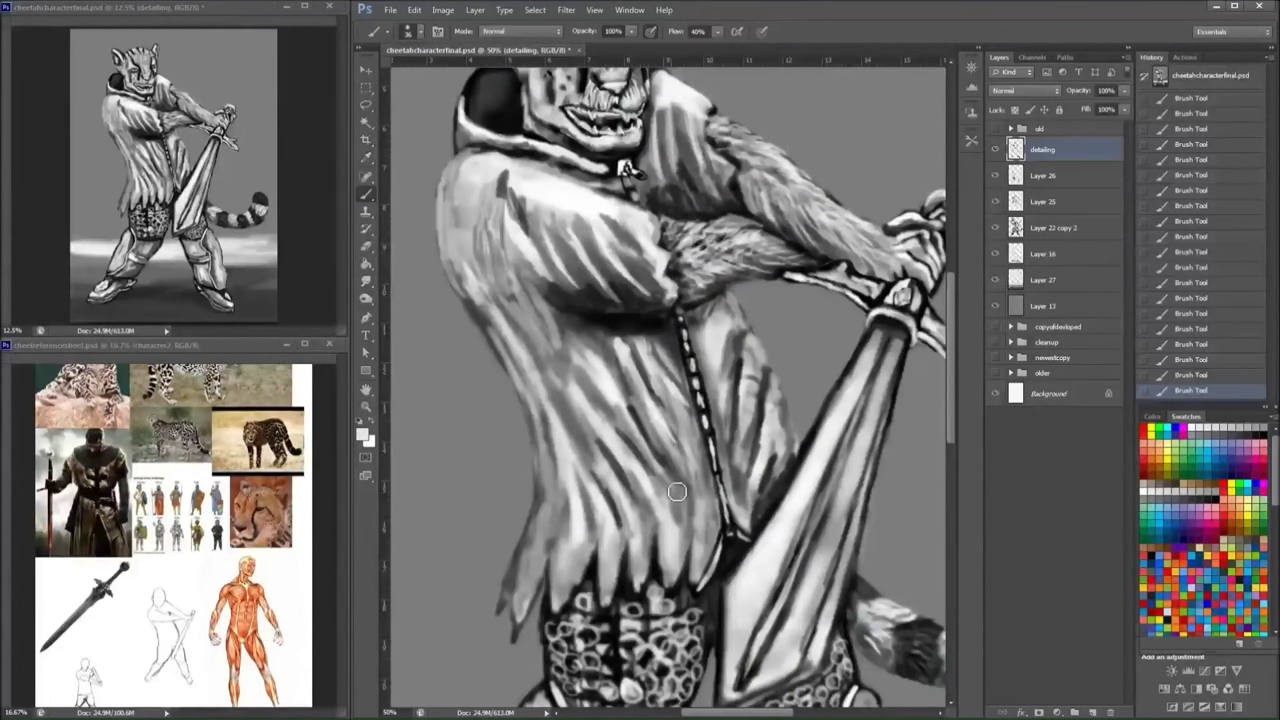
key(ctrl+minus)
key(ctrl+minus)
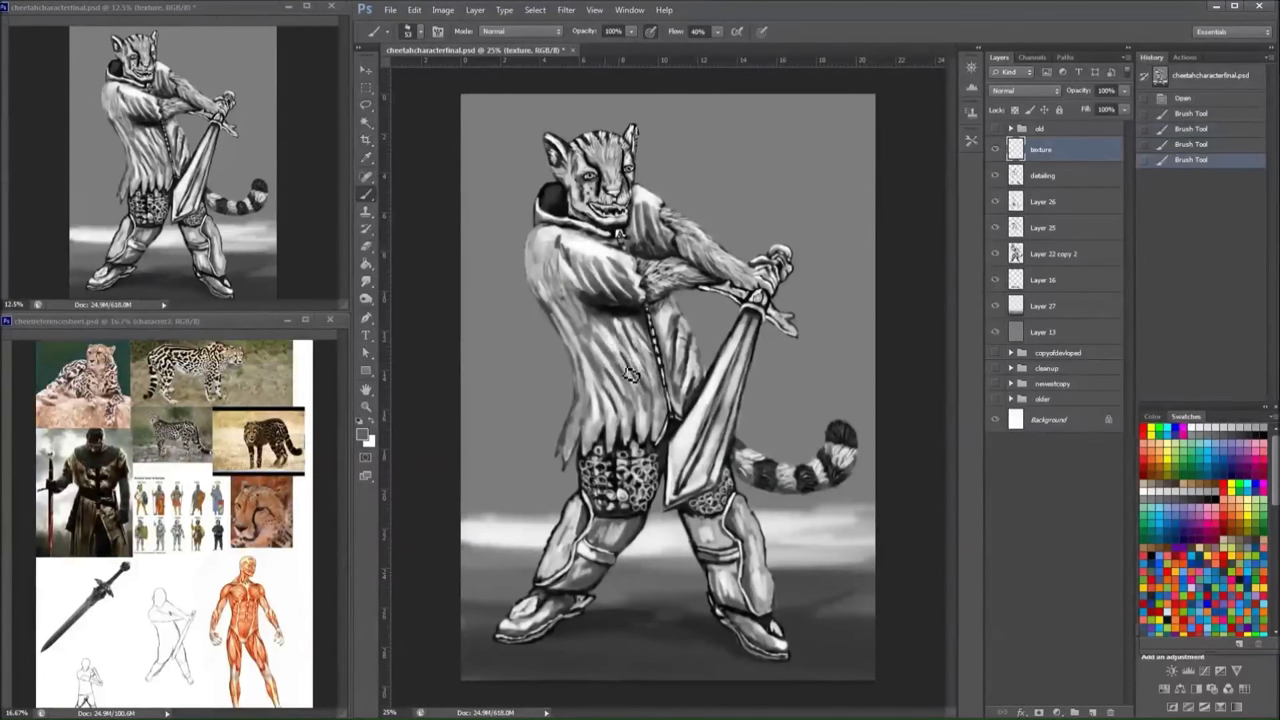
- Brush grey and white fabric texture over the tunic, sleeves and trousers on the texture layer with a 53 px textured brush
mouse_move(631, 374)
mouse_down()
mouse_move(606, 388)
mouse_move(604, 416)
mouse_up()
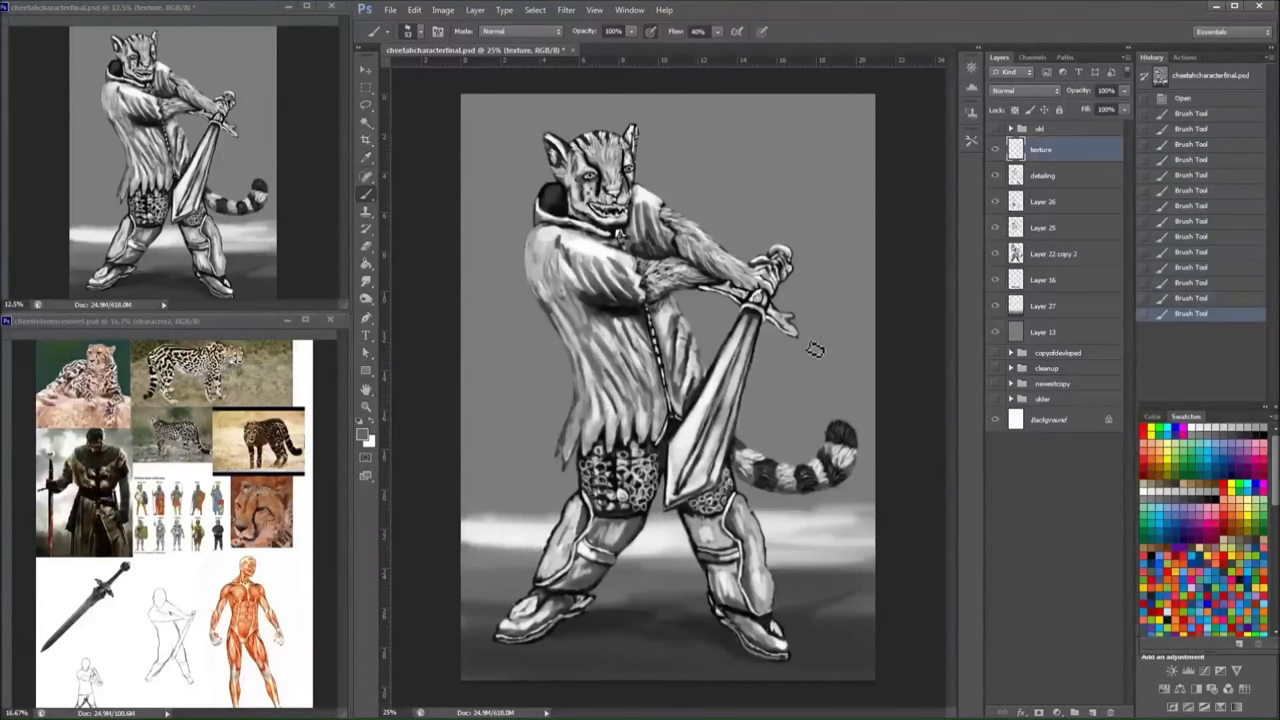
mouse_move(640, 345)
mouse_down()
mouse_move(655, 400)
mouse_move(625, 335)
mouse_move(635, 292)
mouse_move(600, 271)
mouse_move(609, 255)
mouse_move(560, 270)
mouse_up()
drag(650, 216, 660, 228)
mouse_move(675, 320)
mouse_down()
mouse_move(690, 381)
mouse_move(670, 434)
mouse_up()
drag(620, 535, 585, 580)
drag(700, 526, 735, 580)
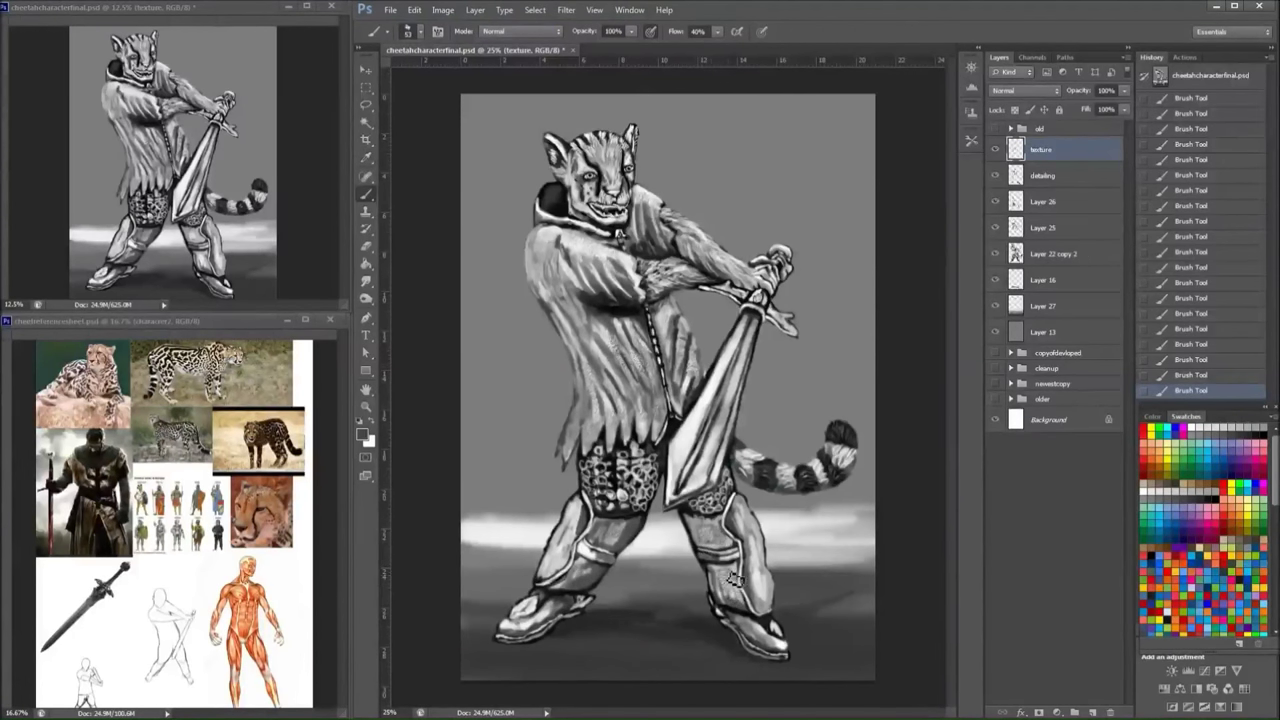
click(1178, 430)
drag(625, 525, 578, 588)
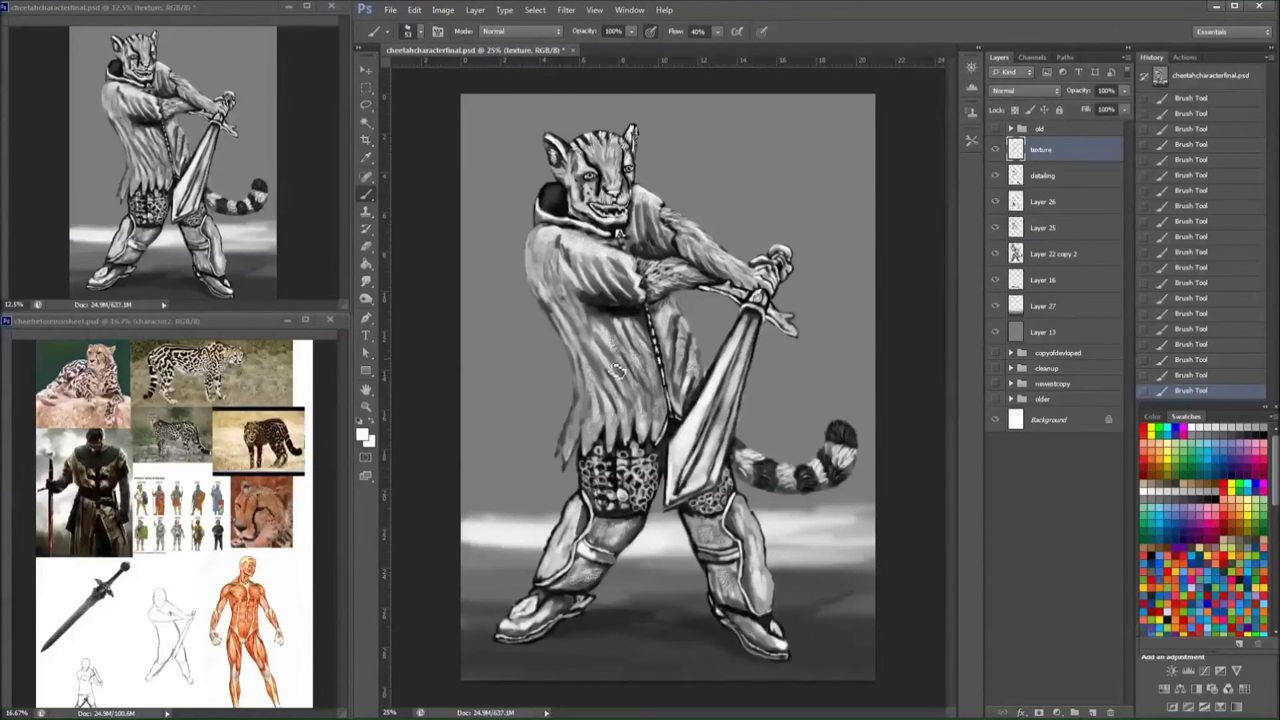
- Switch to a 40 px round brush and paint grey strokes along the underside of the near sleeve
click(408, 31)
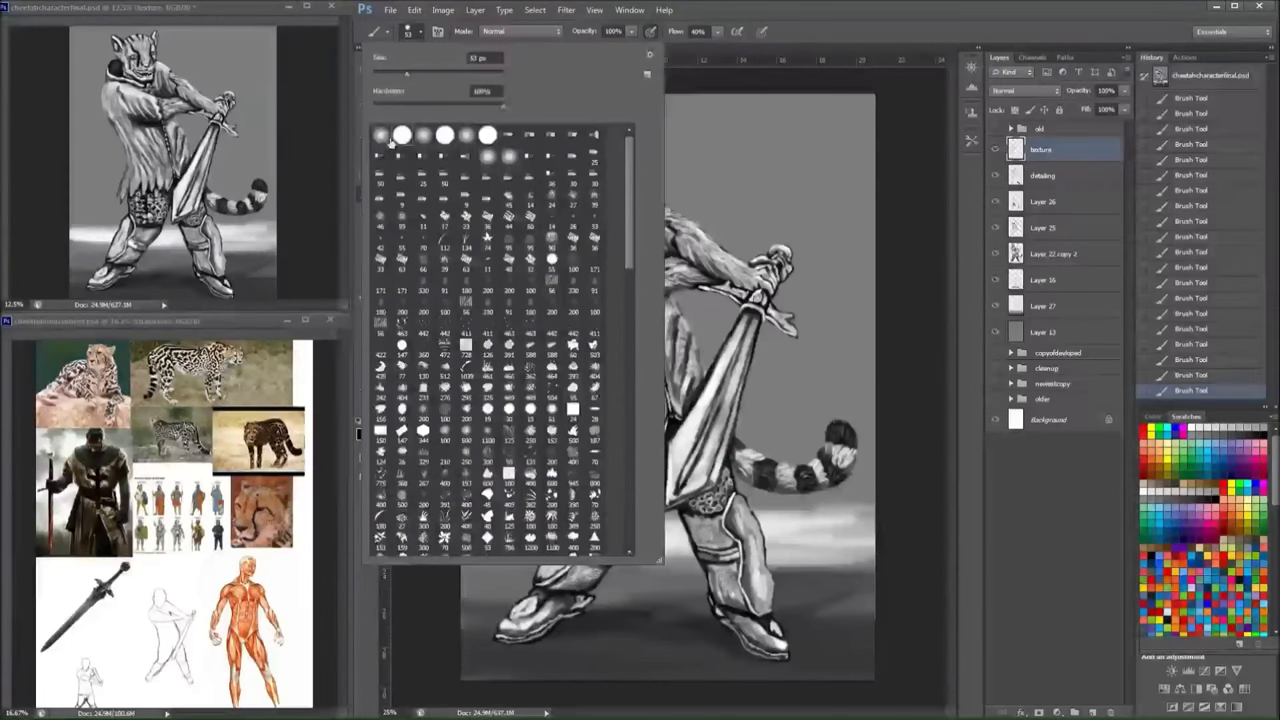
double_click(391, 142)
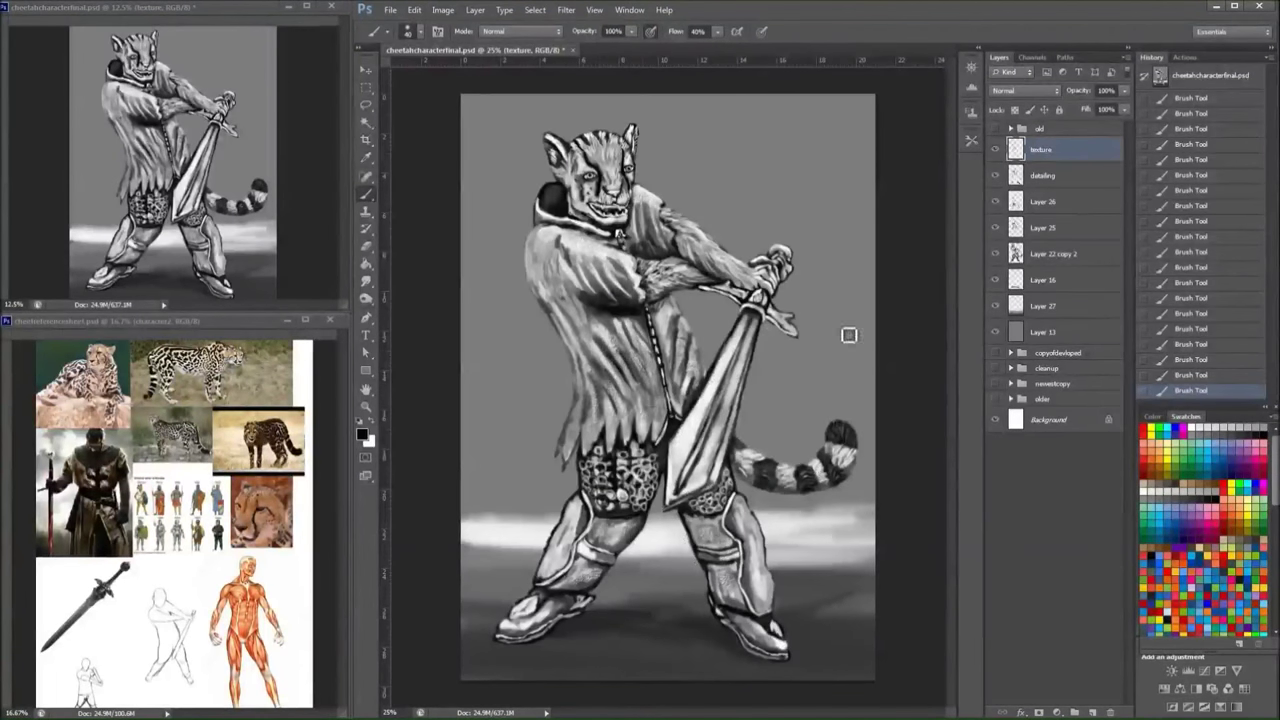
click(1193, 425)
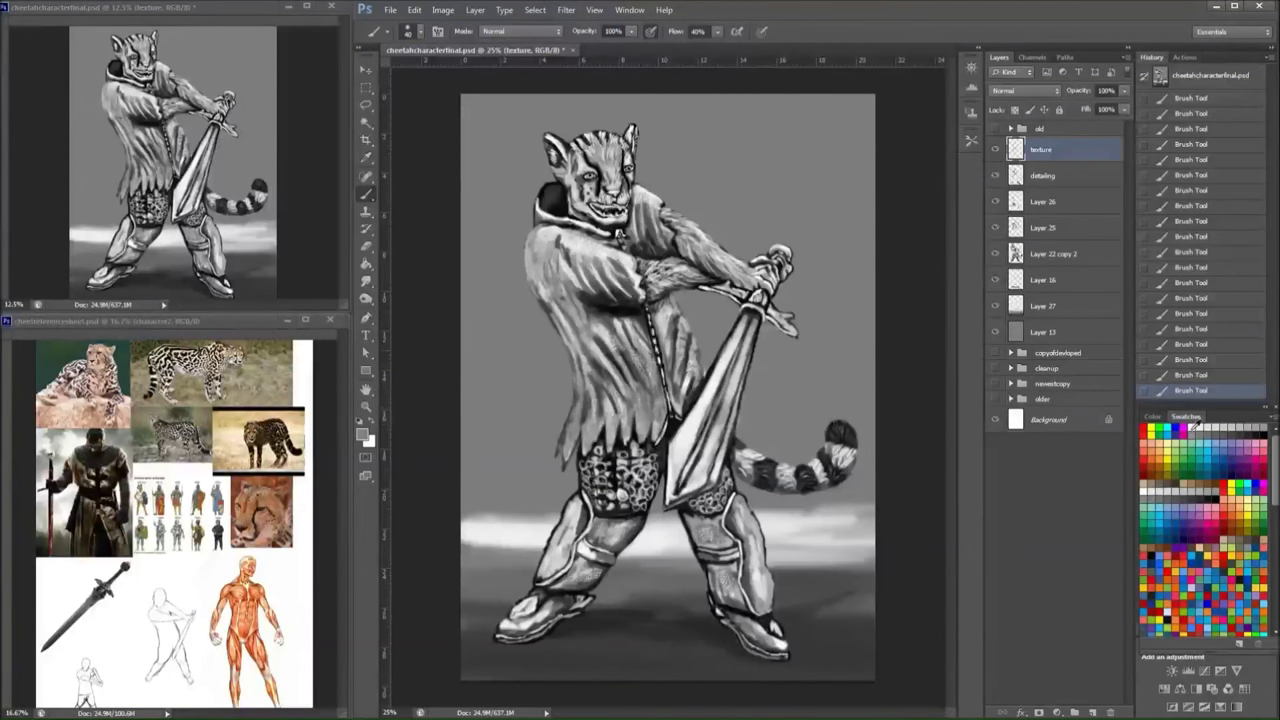
key(d)
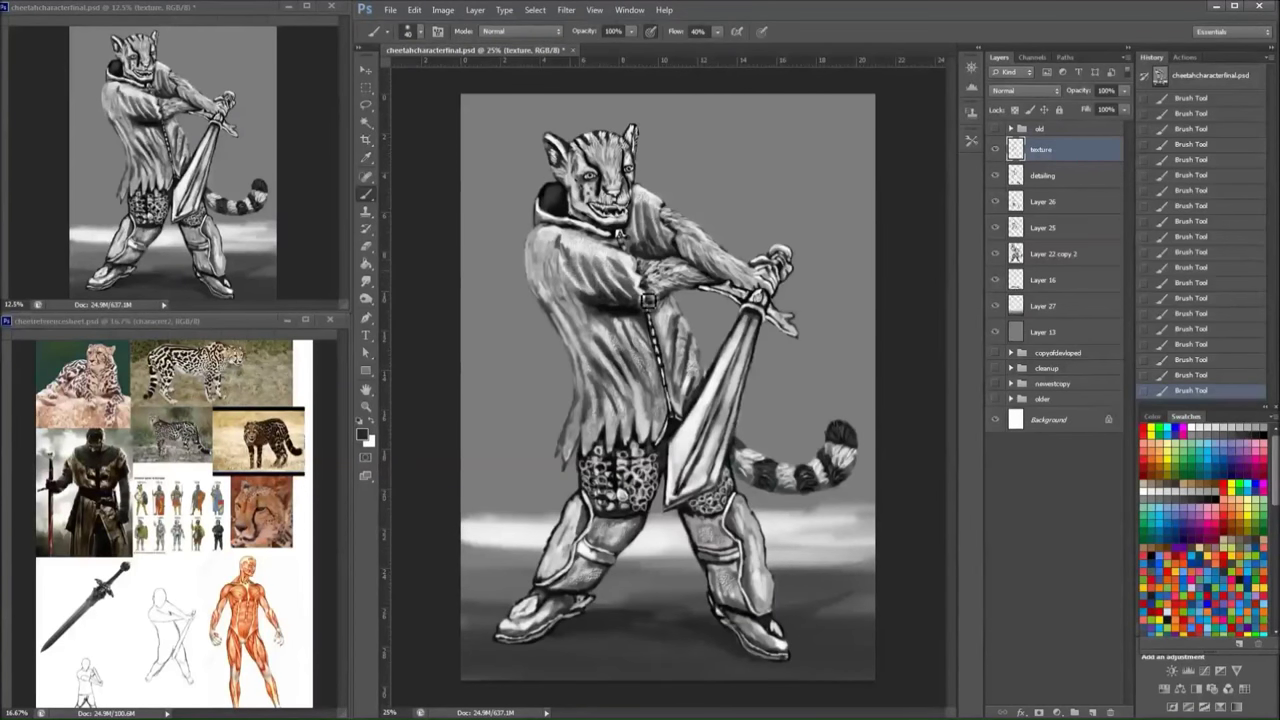
key(x)
drag(600, 305, 572, 258)
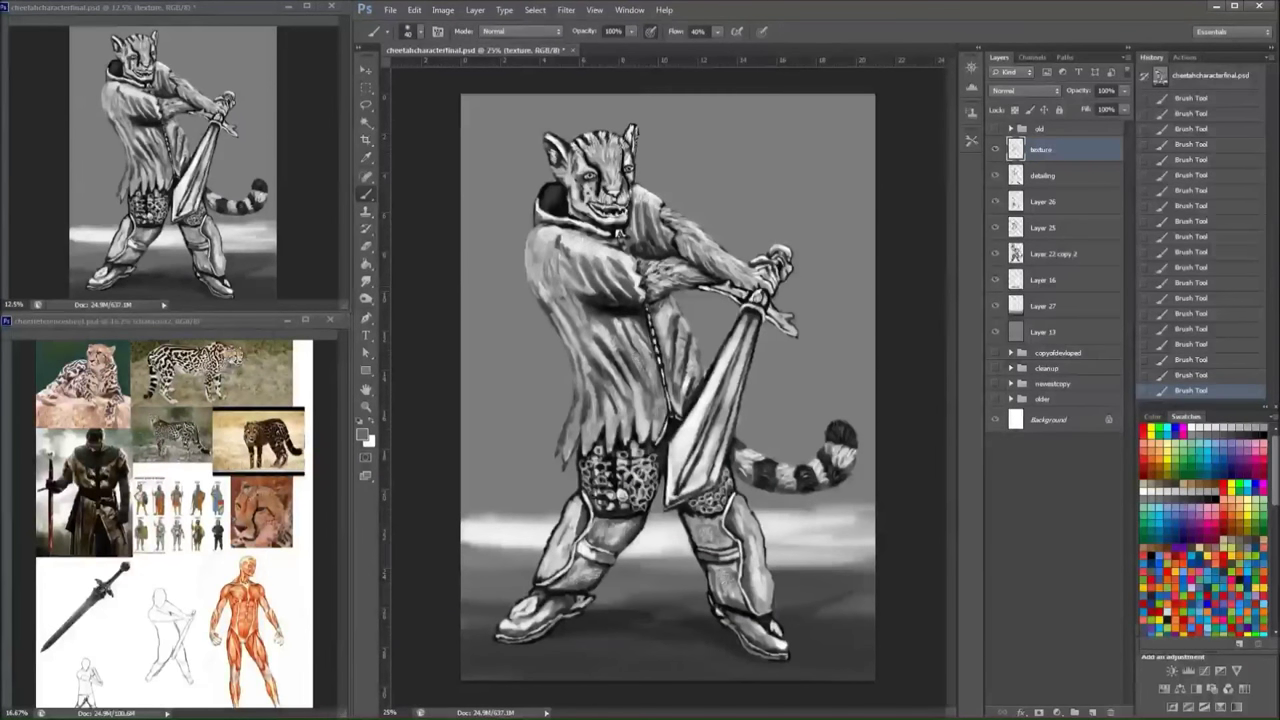
- Reduce the brush to 22 px and paint a light edge along the near sleeve's lower border
key(x)
key(bracketleft)
key(bracketleft)
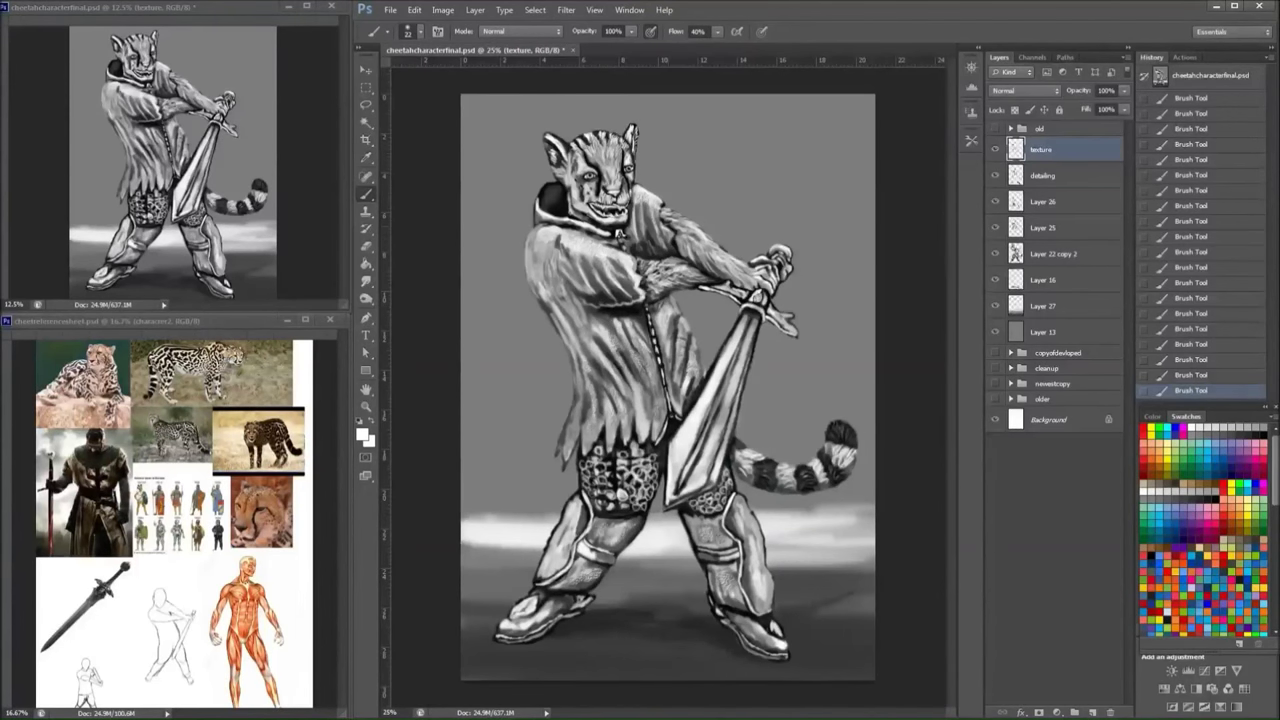
key(x)
mouse_move(645, 302)
mouse_down()
mouse_move(628, 316)
mouse_move(610, 305)
mouse_move(620, 295)
mouse_up()
key(x)
- Outline the tunic's jagged hem in white and darken the gaps beneath it with black
scroll(640, 320, up, 3)
mouse_move(635, 590)
mouse_down()
mouse_move(545, 622)
mouse_move(568, 611)
mouse_move(538, 596)
mouse_move(483, 657)
mouse_move(474, 624)
mouse_move(459, 632)
mouse_move(429, 678)
mouse_move(412, 628)
mouse_up()
key(x)
mouse_move(534, 575)
mouse_down()
mouse_move(561, 624)
mouse_move(698, 562)
mouse_move(704, 614)
mouse_up()
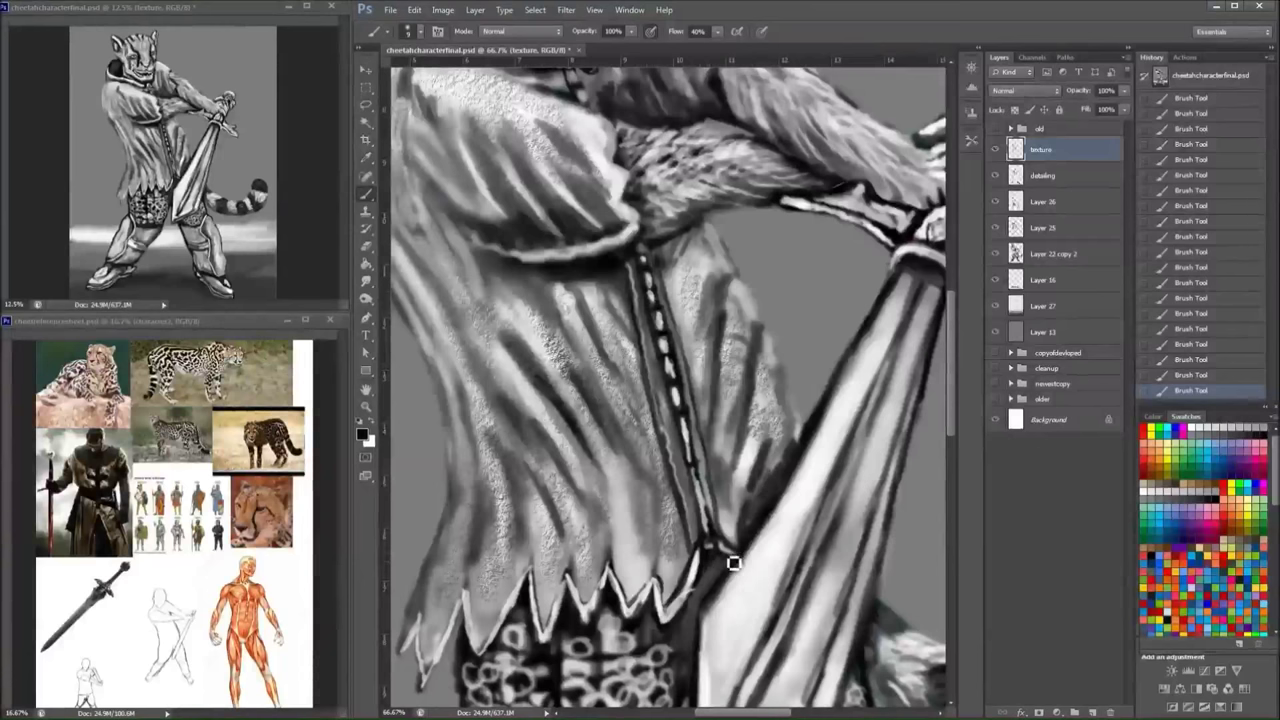
- Paint the inside of the hood behind the head with grey and black strokes, using a 17 px brush
scroll(733, 563, up, 5)
scroll(733, 563, left, 2)
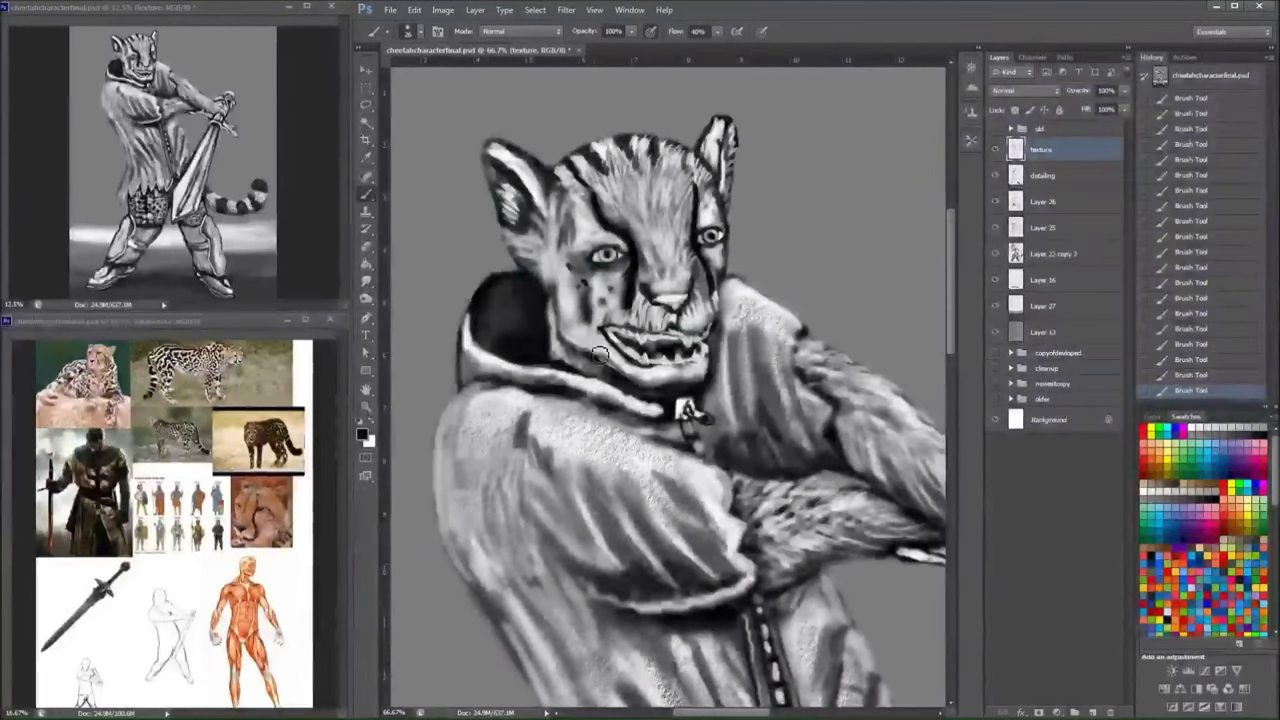
drag(598, 355, 505, 315)
right_click(522, 340)
key(Return)
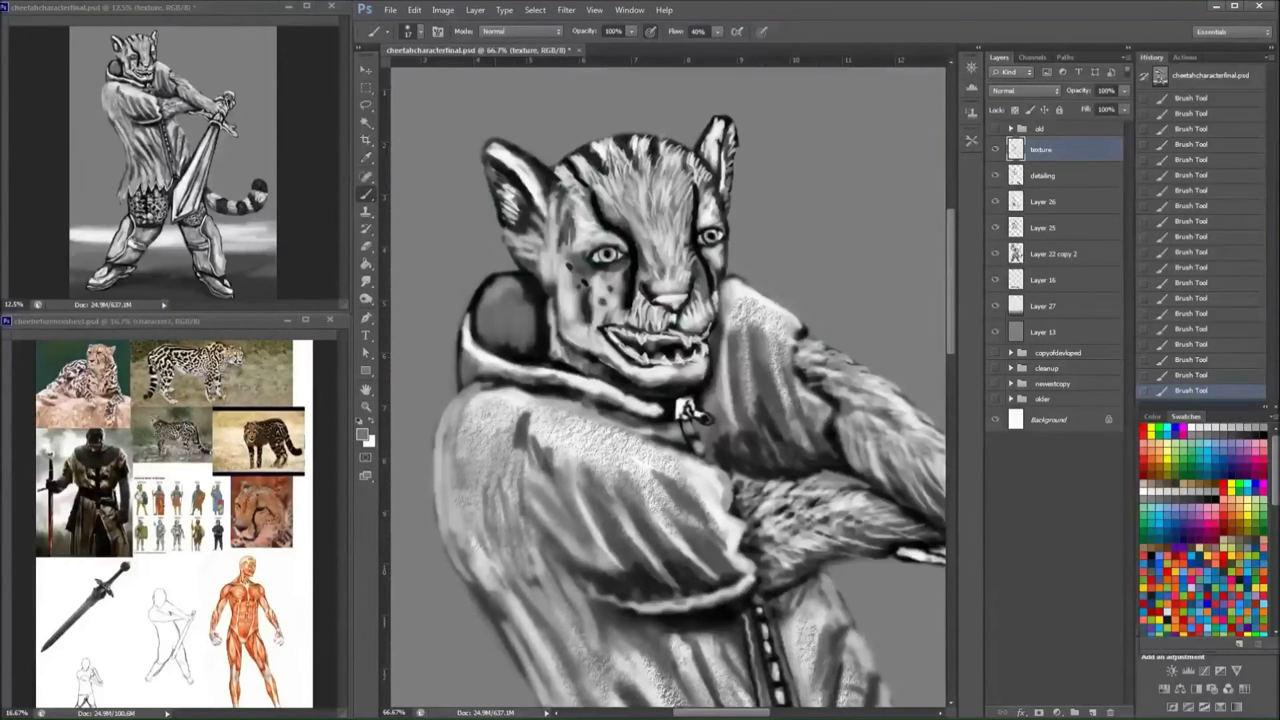
key(x)
drag(495, 300, 515, 340)
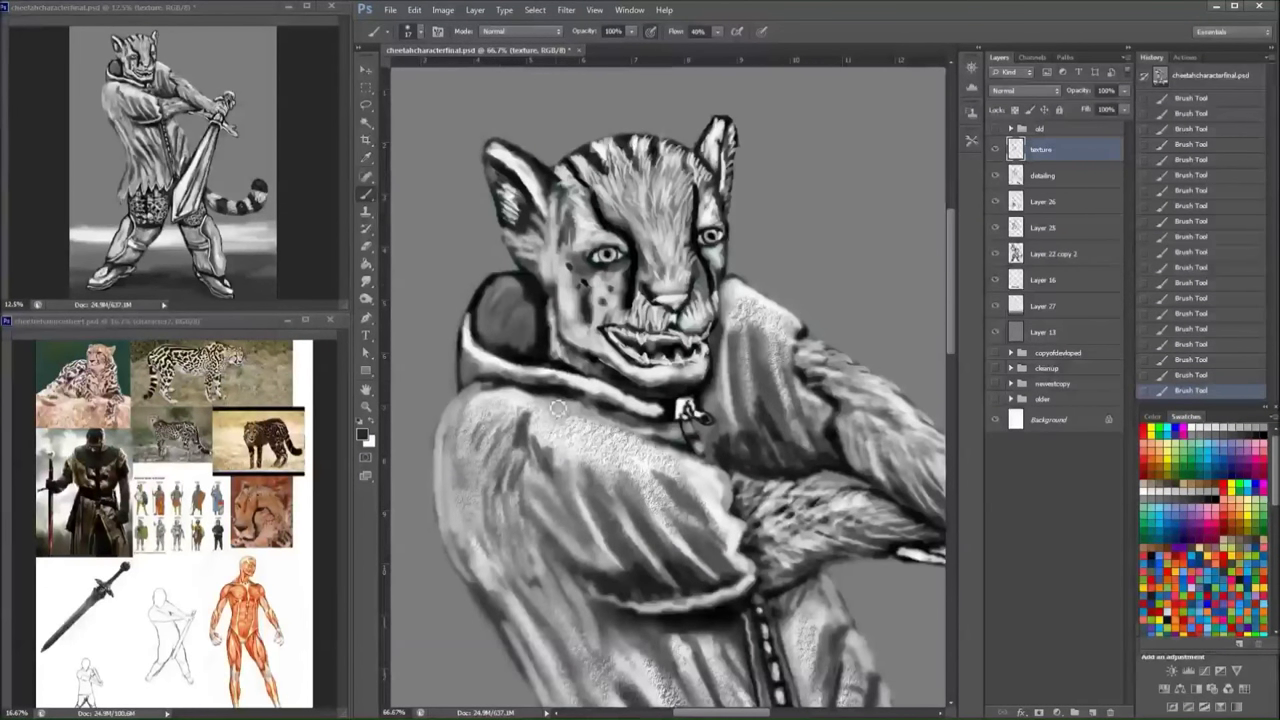
- Add fine dark fold strokes across the near sleeve's shoulder and upper arm
drag(557, 408, 520, 470)
drag(488, 525, 539, 486)
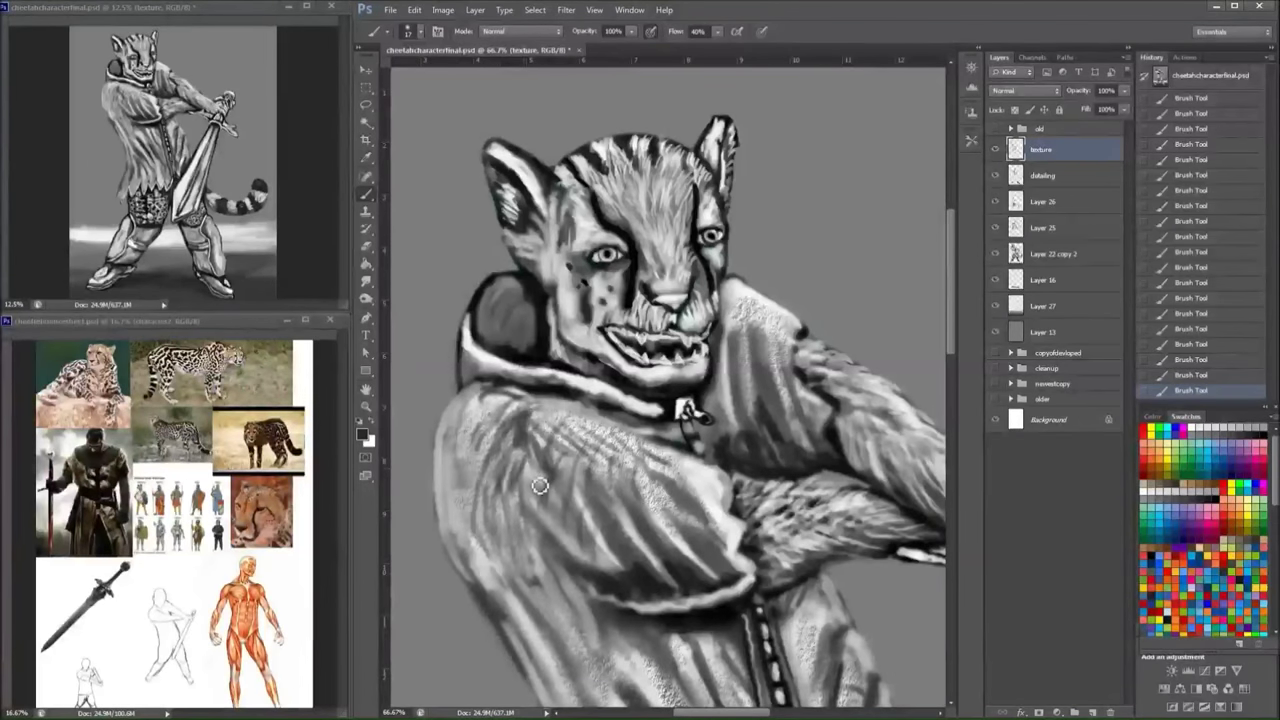
scroll(540, 485, down, 5)
drag(672, 494, 560, 604)
- Hatch dark fold strokes down the tunic's body, from the waist to the jagged hem
scroll(600, 500, down, 4)
drag(604, 500, 582, 620)
drag(558, 554, 525, 605)
mouse_move(575, 468)
mouse_down()
mouse_move(560, 545)
mouse_move(645, 560)
mouse_up()
mouse_move(670, 500)
mouse_down()
mouse_move(751, 537)
mouse_move(751, 505)
mouse_up()
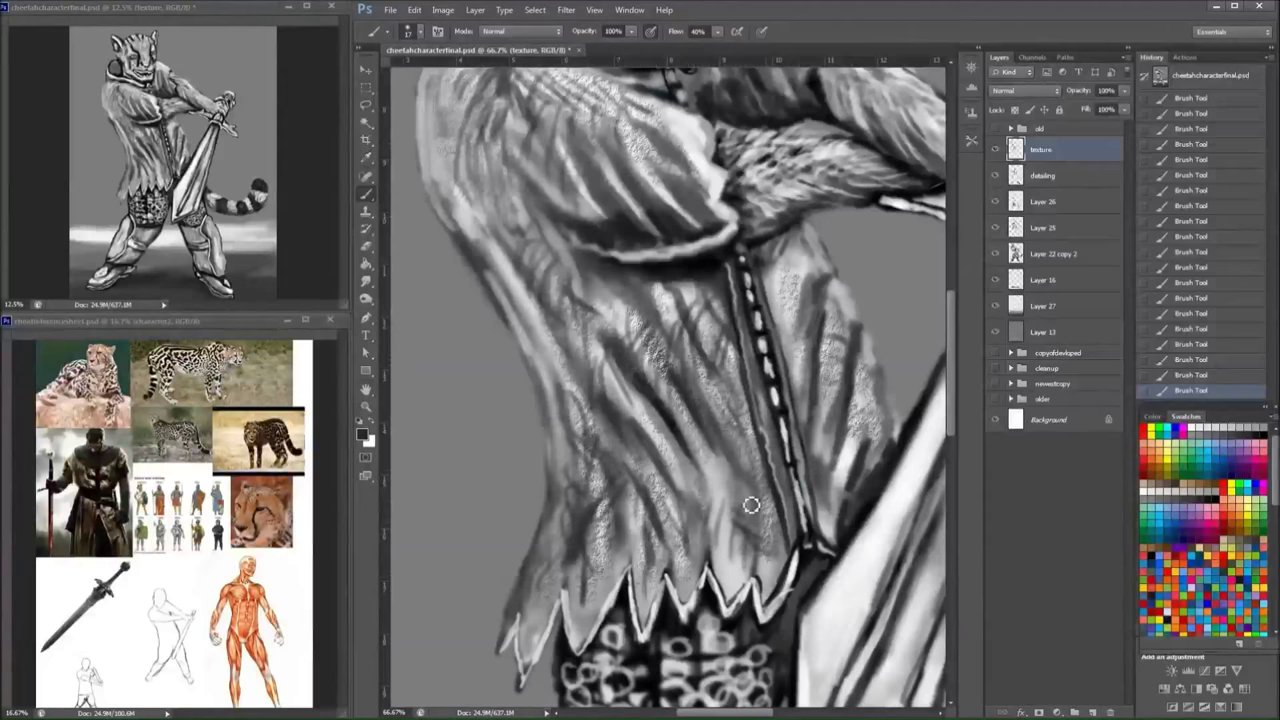
scroll(751, 505, up, 1)
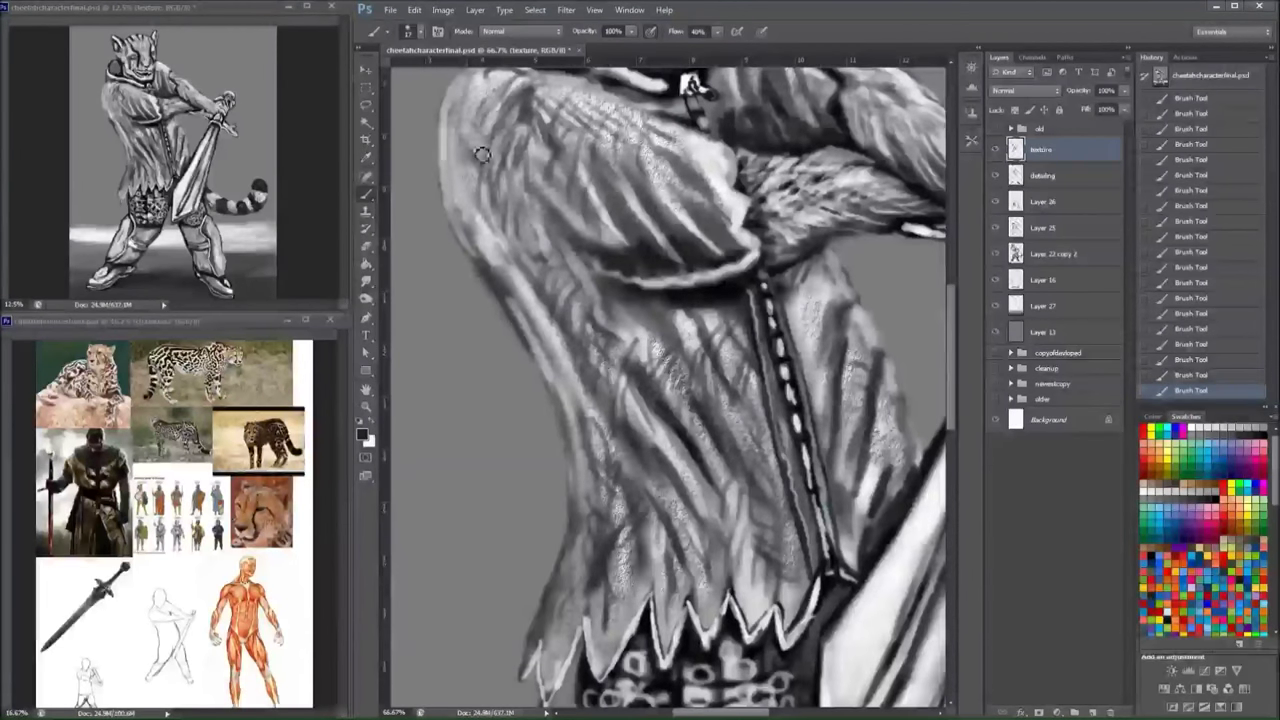
- Paint black crease strokes on the trouser fabric at the knees and calves of both legs
key(ctrl+minus)
key(ctrl+minus)
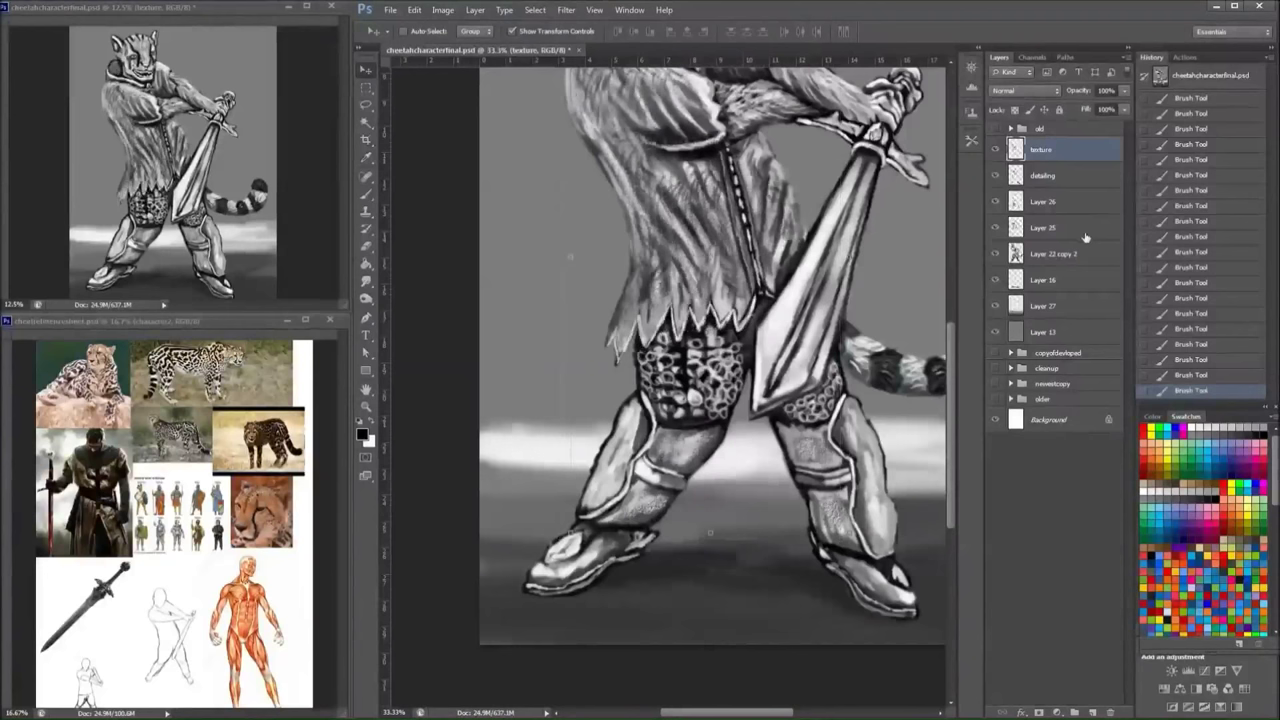
key(b)
drag(680, 485, 632, 525)
drag(838, 438, 800, 470)
mouse_move(822, 546)
mouse_down()
mouse_move(853, 510)
mouse_move(826, 498)
mouse_up()
key(x)
key(x)
drag(660, 492, 618, 522)
drag(664, 430, 692, 476)
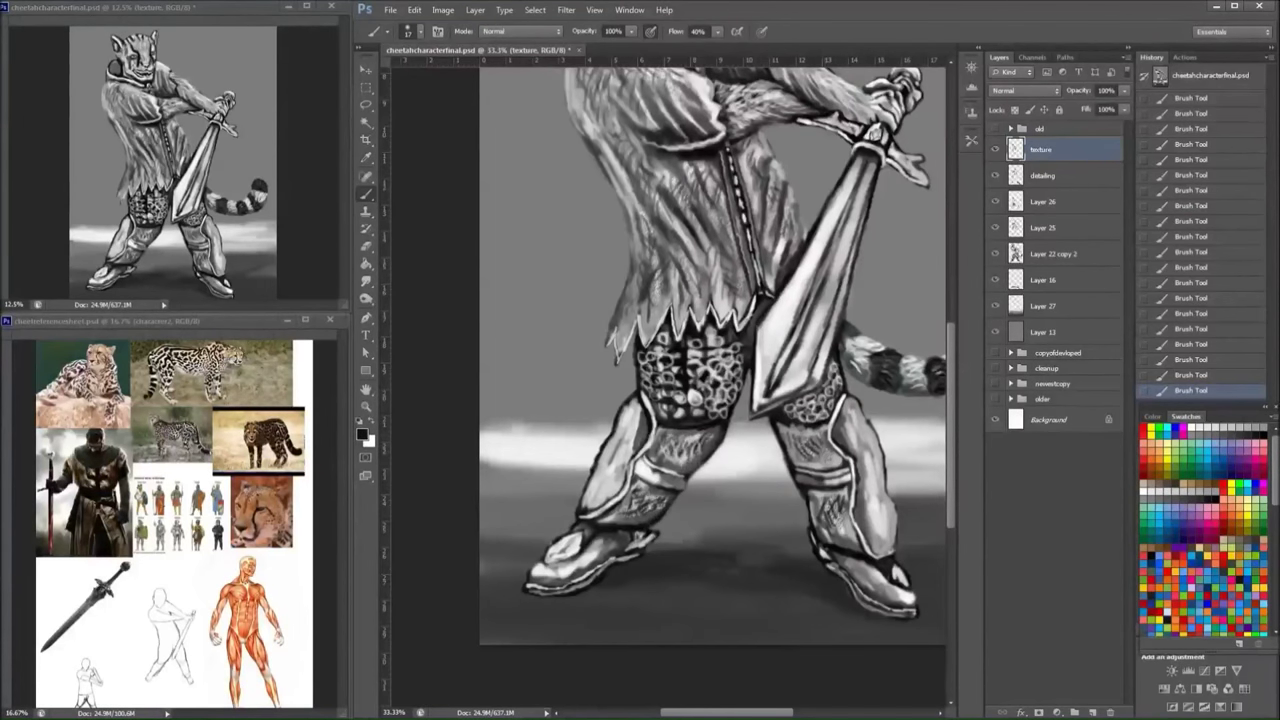
drag(850, 494, 815, 536)
mouse_move(668, 428)
mouse_down()
mouse_move(676, 456)
mouse_move(604, 536)
mouse_up()
drag(648, 484, 604, 538)
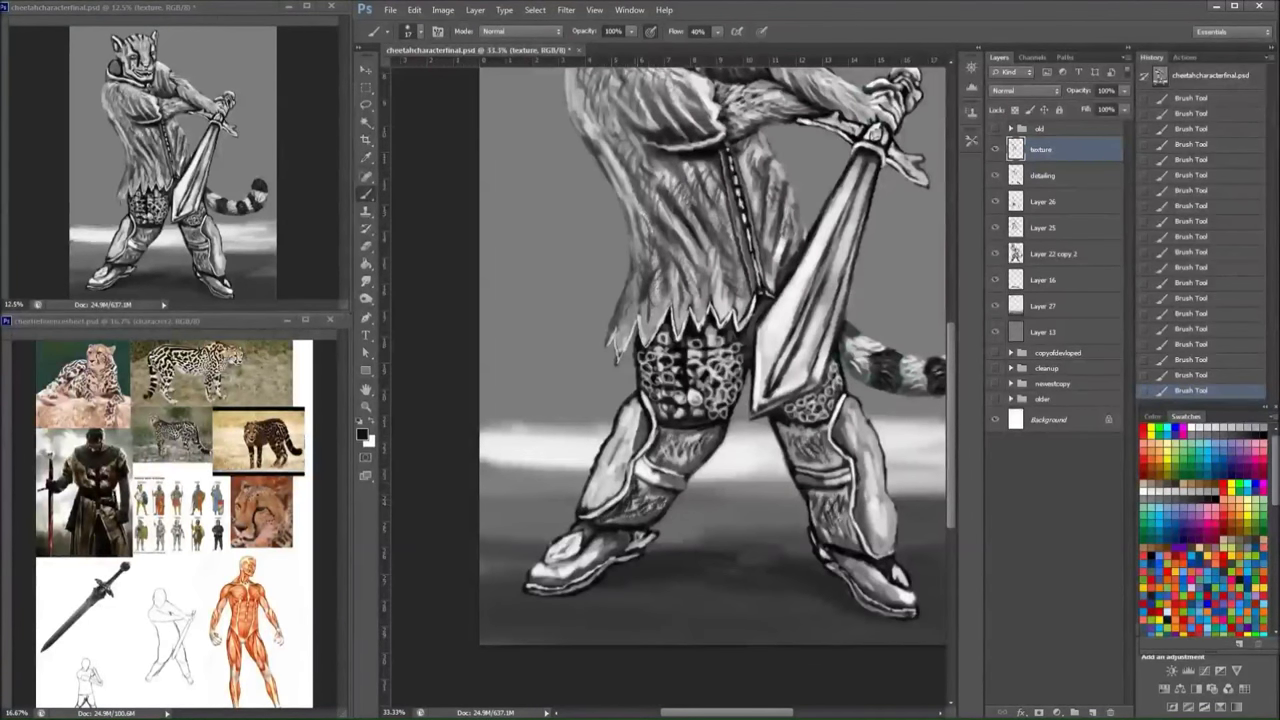
mouse_move(848, 468)
mouse_down()
mouse_move(836, 432)
mouse_move(852, 540)
mouse_up()
mouse_move(660, 456)
mouse_down()
mouse_move(636, 490)
mouse_move(662, 406)
mouse_move(640, 505)
mouse_move(610, 528)
mouse_up()
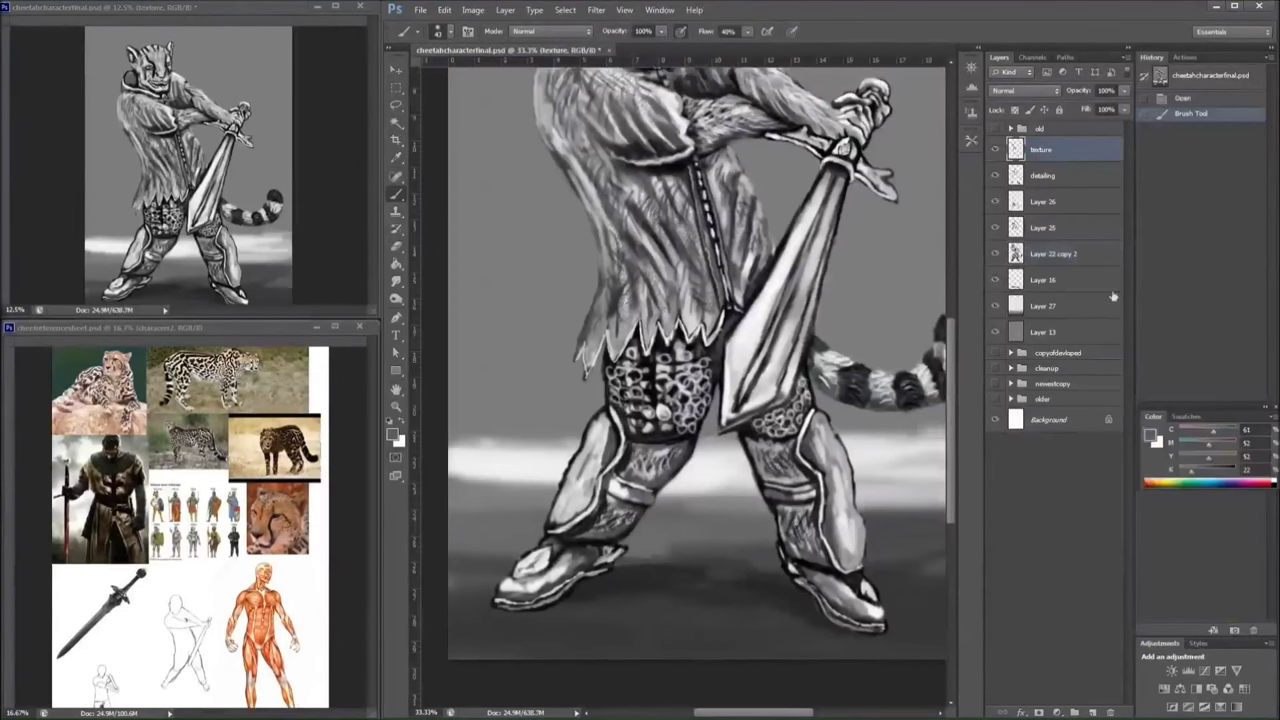
- Paint light grey strokes on the sword blade and crossguard, using a 21 px brush for the guard
click(1186, 416)
right_click(806, 292)
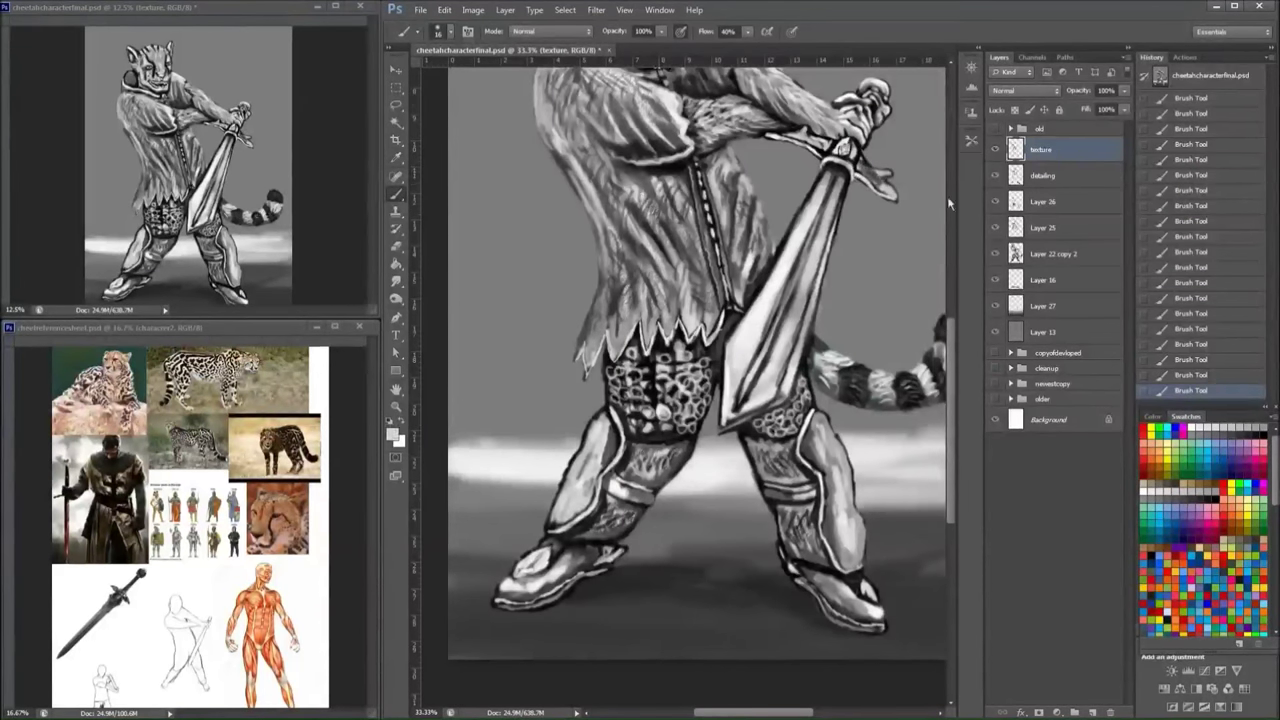
right_click(845, 150)
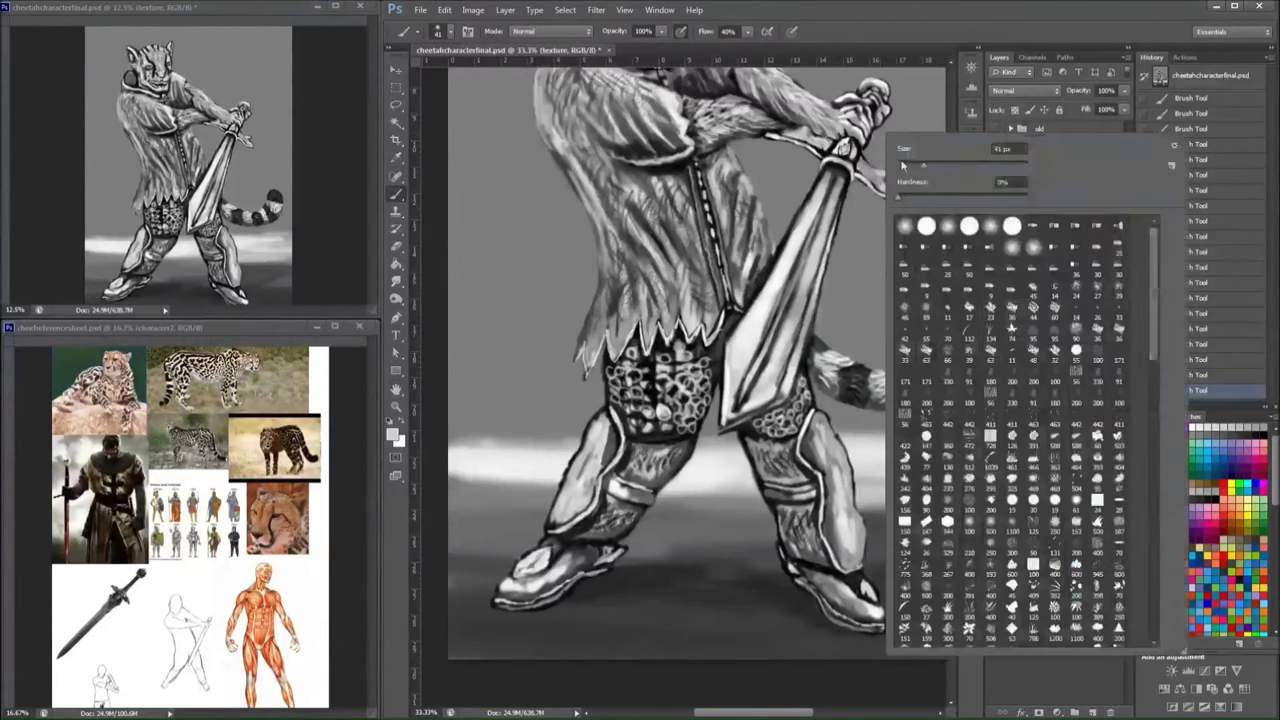
key(Return)
drag(845, 150, 862, 168)
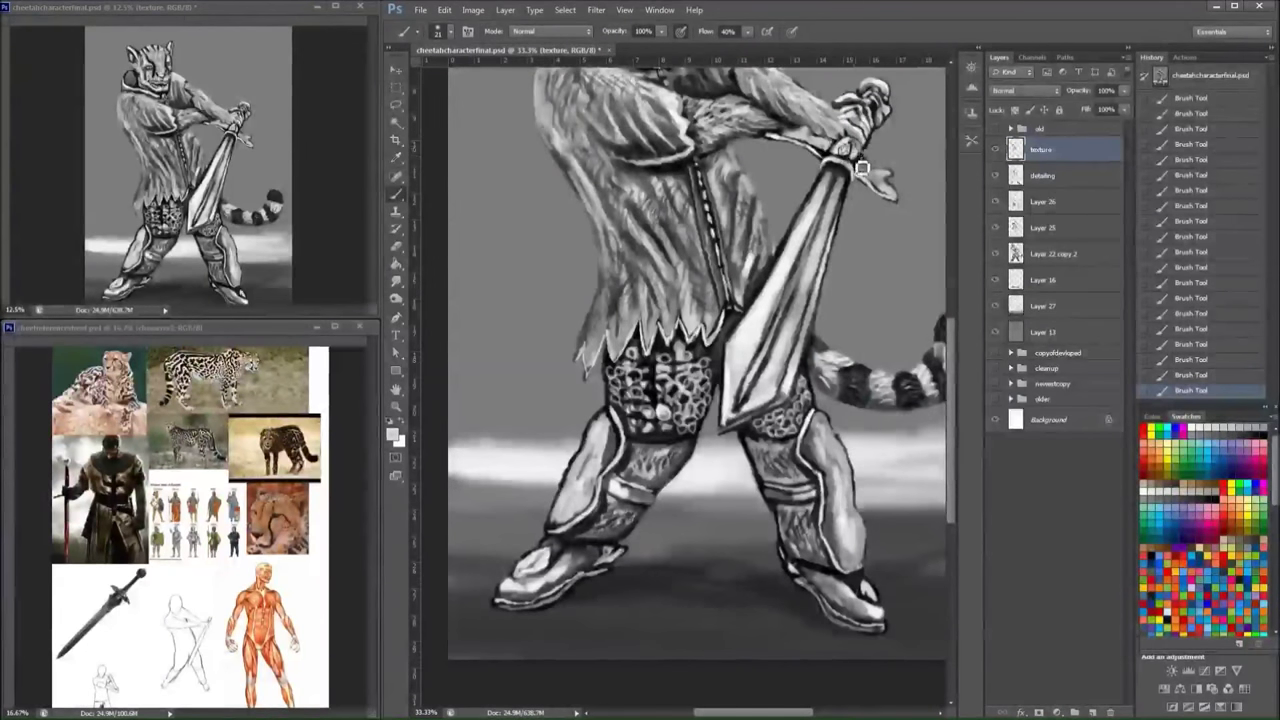
- Add white highlights to the hands gripping the sword hilt
key(d)
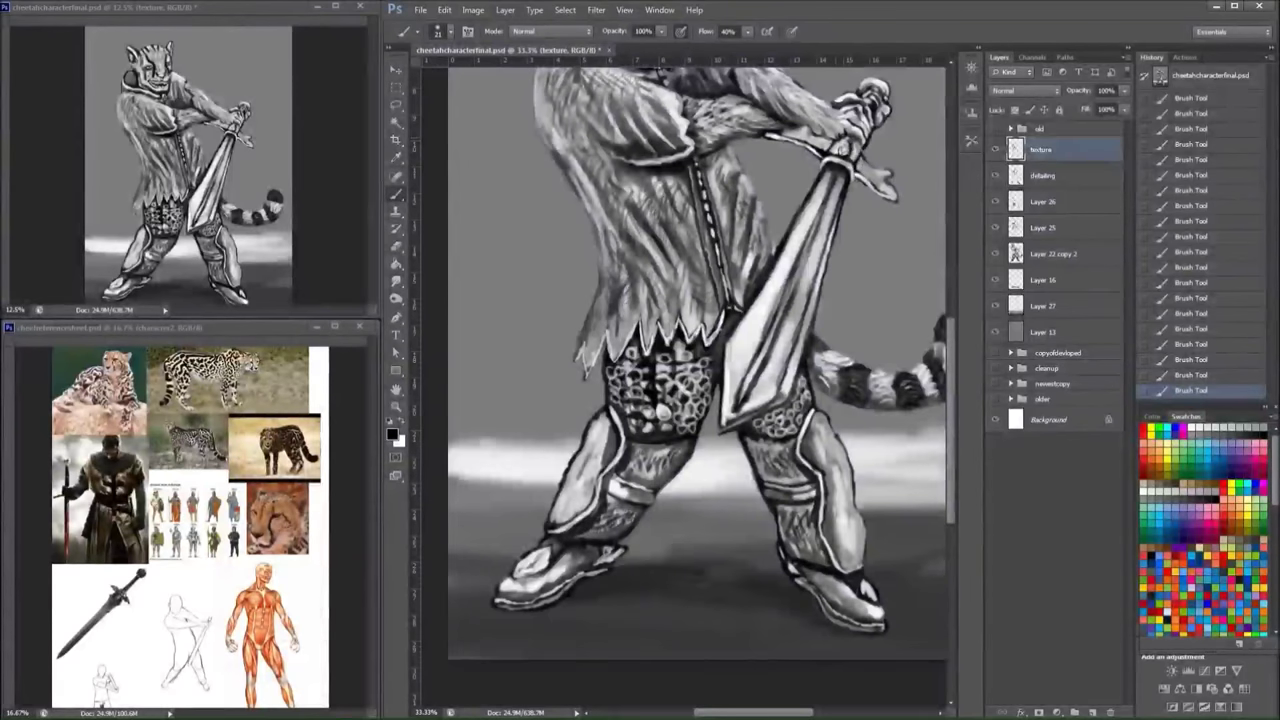
key(x)
drag(851, 105, 866, 95)
drag(722, 110, 740, 170)
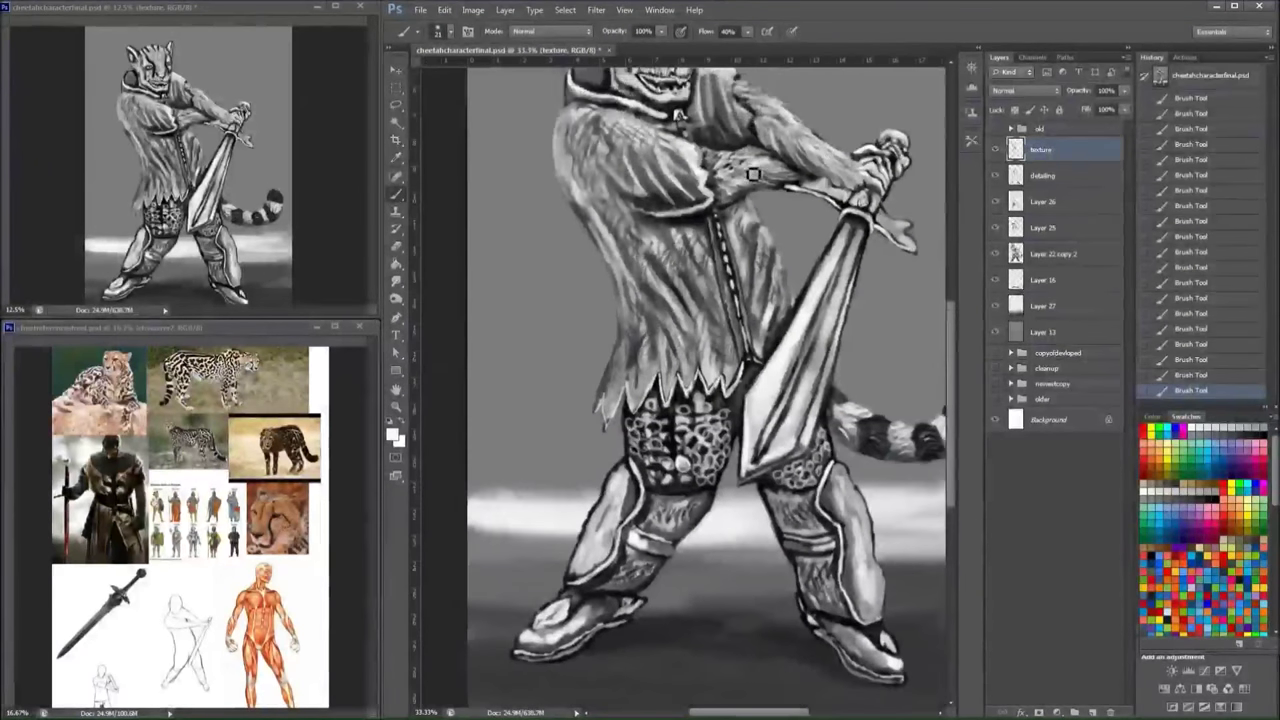
- Paint grey strokes along the sleeve cuff near the tunic's front seam using a 23 px brush
right_click(738, 194)
key(Return)
drag(676, 218, 700, 209)
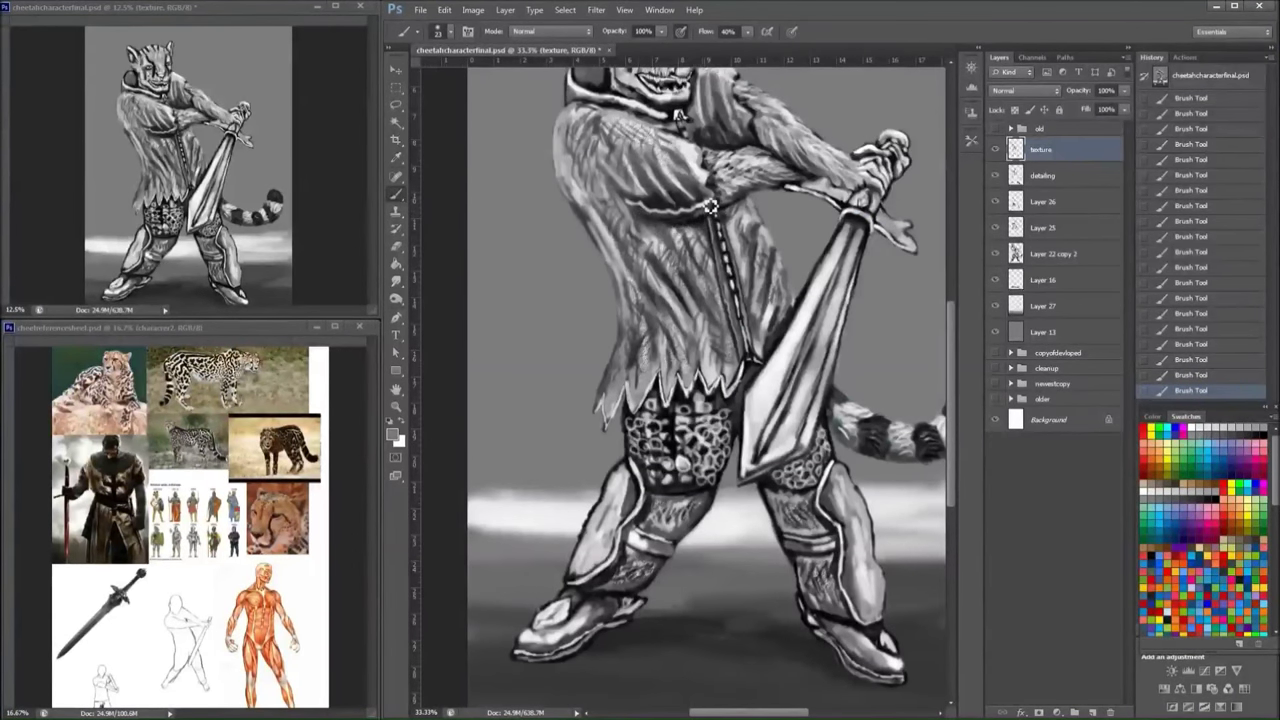
- Touch up the outer edge of the collar with light strokes using a 13 px brush
key(d)
scroll(659, 213, up, 3)
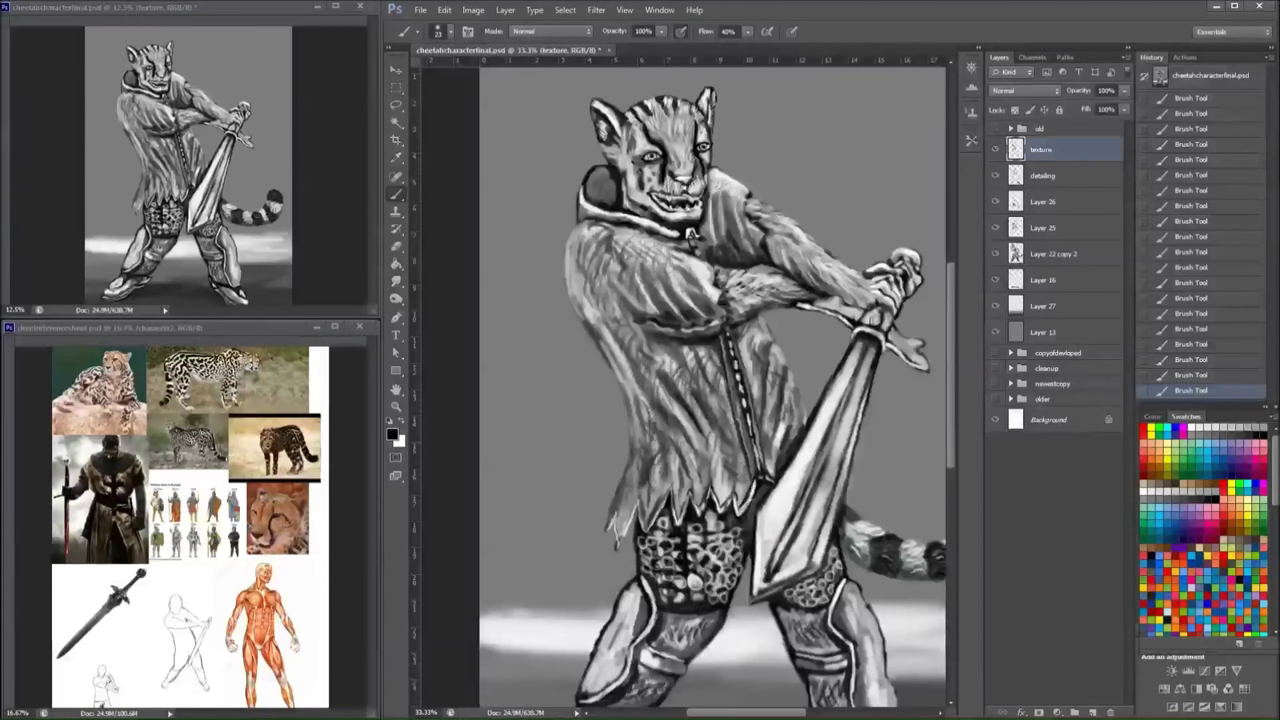
scroll(645, 180, up, 2)
mouse_move(558, 170)
mouse_down()
mouse_move(543, 177)
mouse_move(568, 187)
mouse_move(548, 178)
mouse_up()
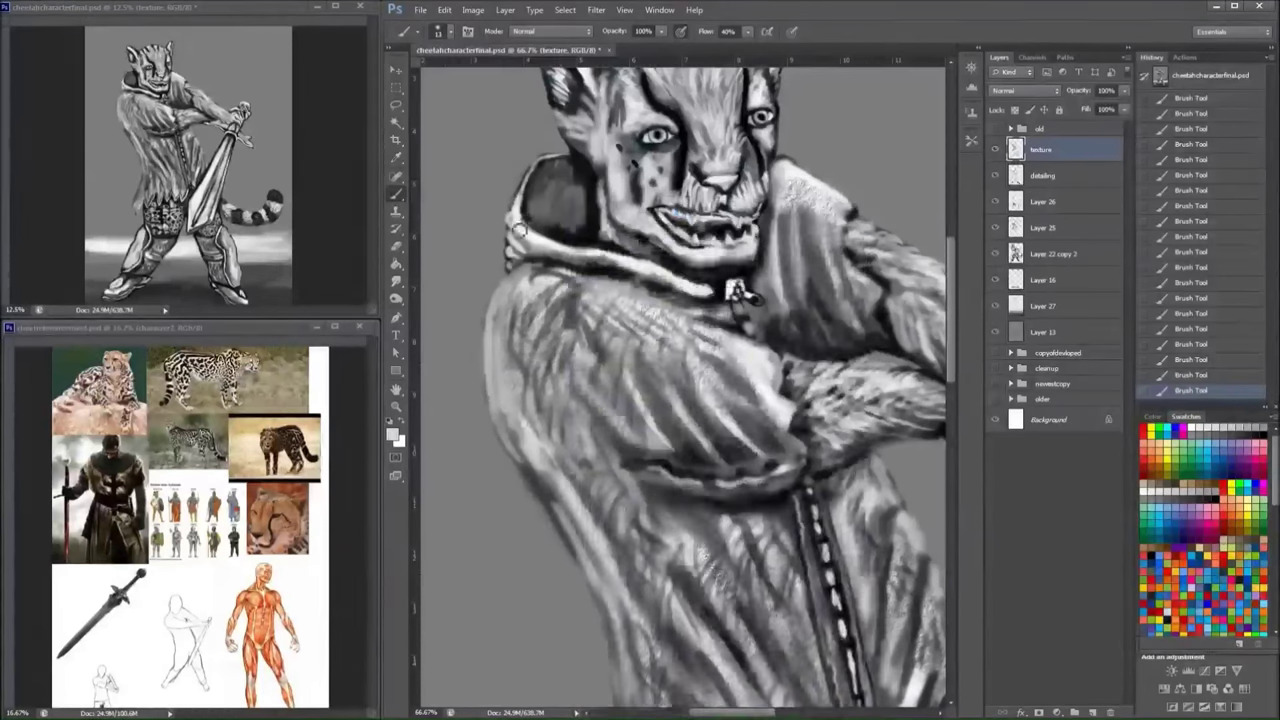
- Outline the sleeve's lower hem with a thin, jagged white line and touch it up with darker strokes
drag(519, 290, 449, 100)
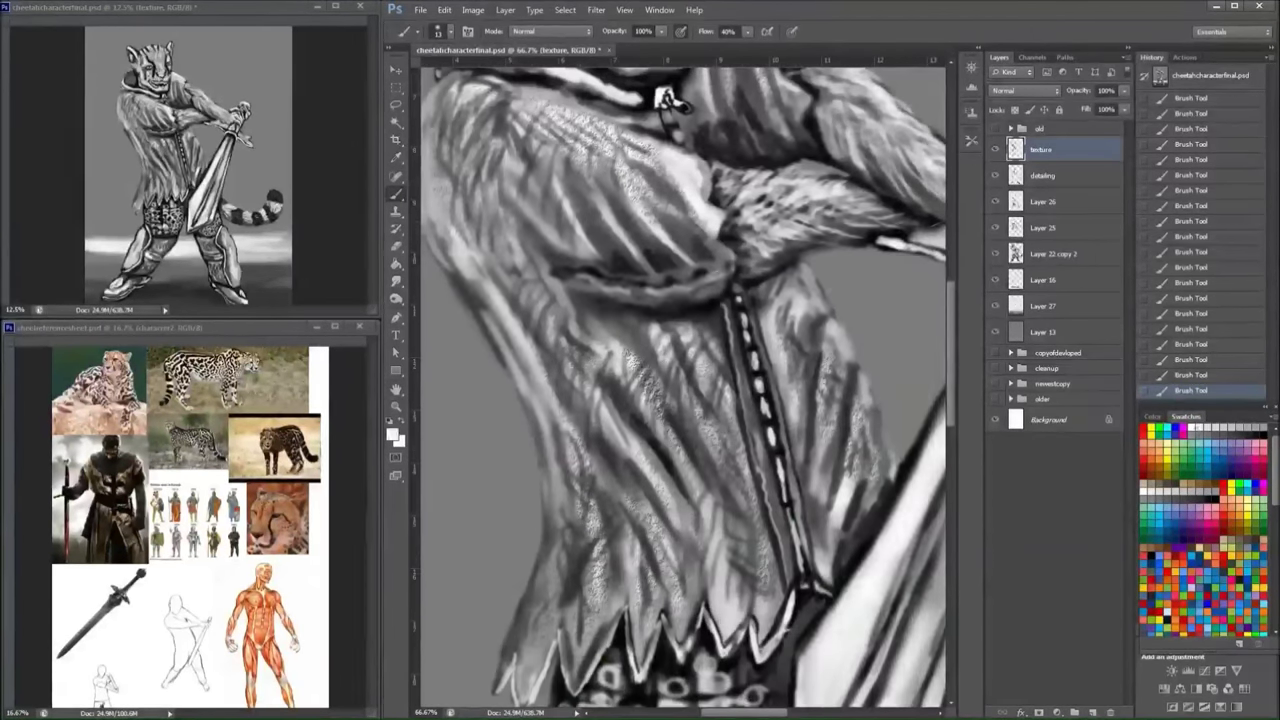
right_click(706, 284)
click(623, 296)
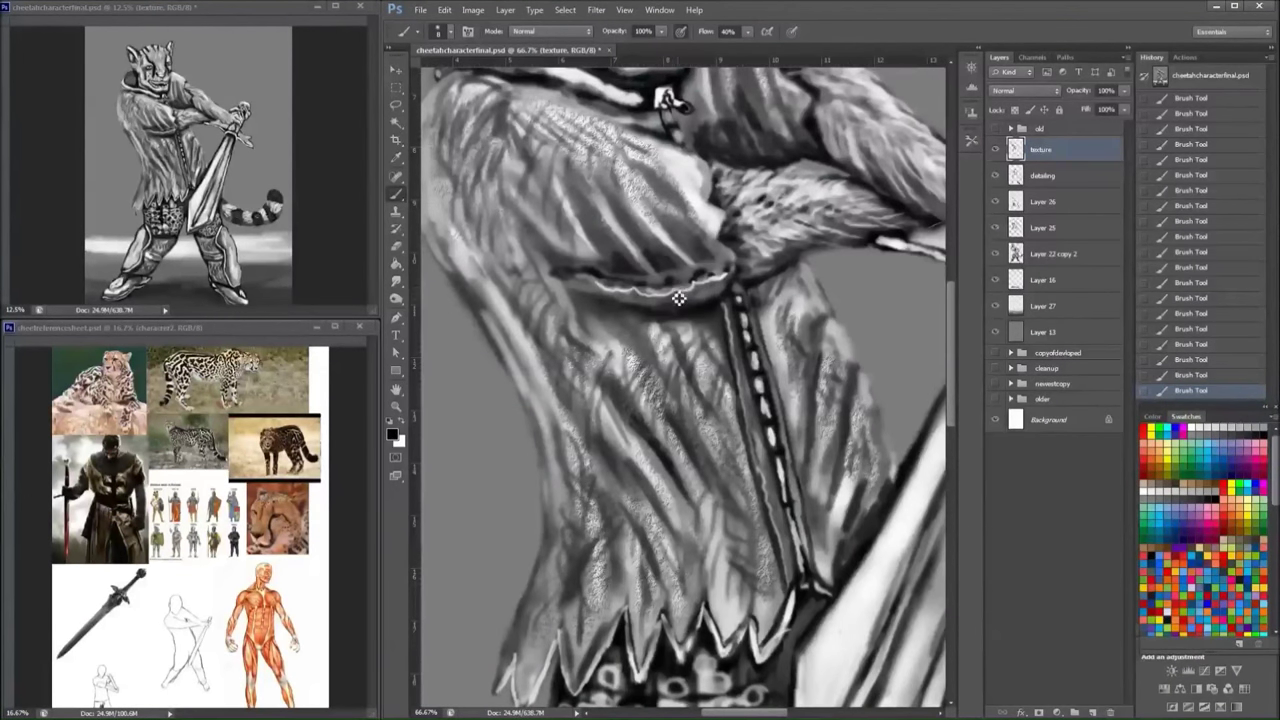
right_click(641, 293)
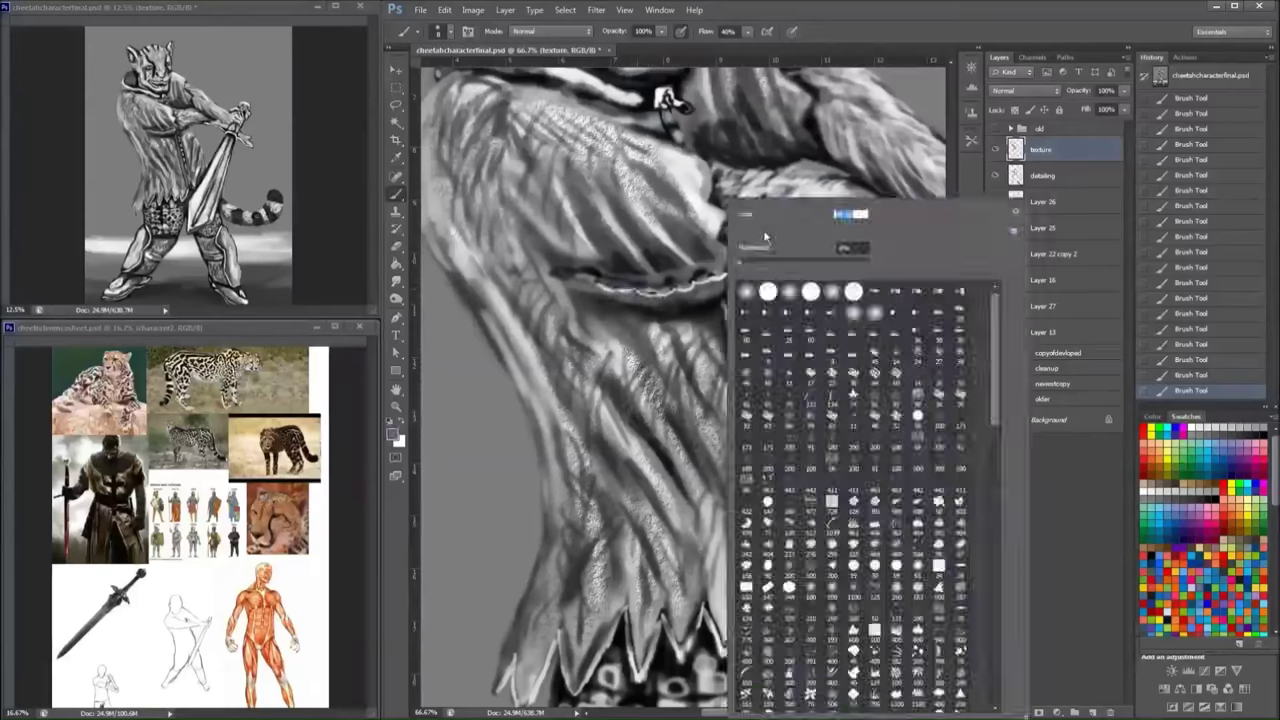
click(645, 300)
right_click(708, 276)
click(710, 276)
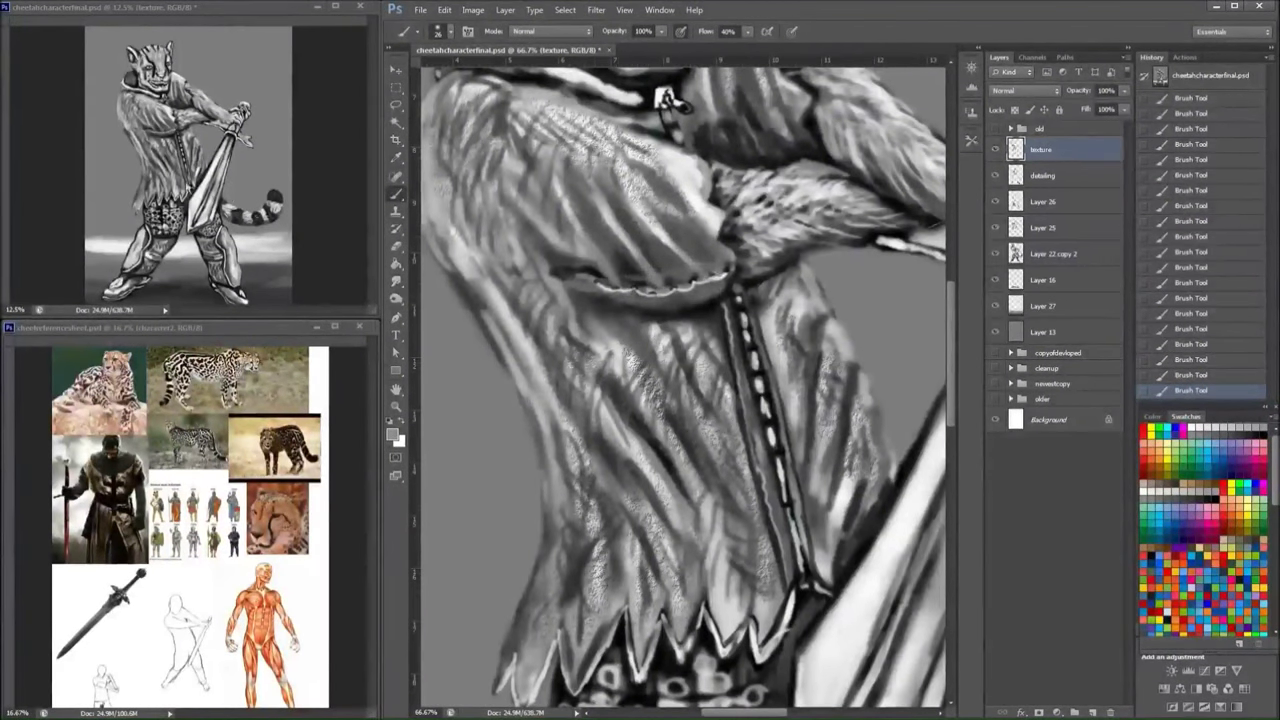
- Paint grey and light grey patches on the left-hand shin guard with a 26 px brush
key(ctrl+minus)
scroll(680, 400, down, 10)
click(1215, 427)
drag(575, 210, 535, 318)
mouse_move(590, 285)
mouse_down()
mouse_move(580, 223)
mouse_move(621, 155)
mouse_move(636, 203)
mouse_move(600, 222)
mouse_up()
drag(610, 160, 571, 257)
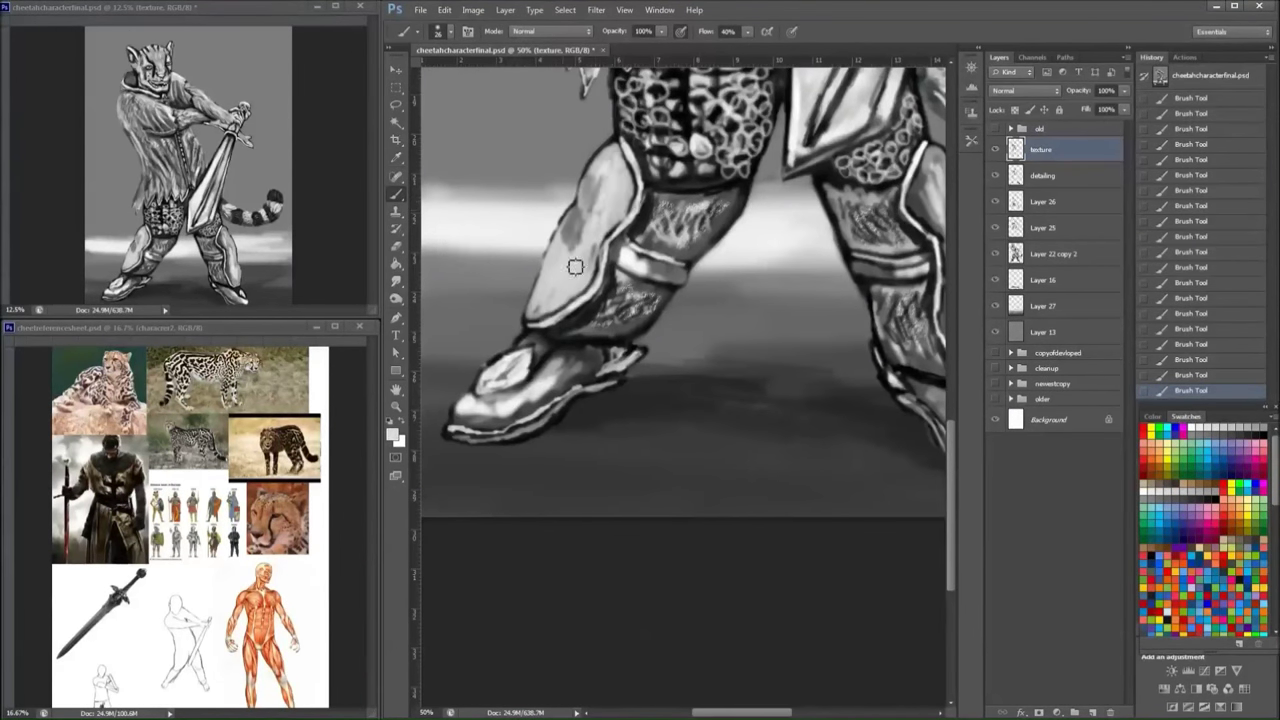
- Paint grey shading and light patches on the right-hand shin guard
scroll(710, 240, right, 5)
scroll(710, 242, up, 1)
mouse_move(710, 241)
mouse_down()
mouse_move(739, 225)
mouse_move(768, 346)
mouse_move(748, 240)
mouse_up()
drag(712, 200, 752, 395)
- Smooth the trouser fabric at the knees and left-hand calf with soft grey strokes, using progressively smaller brushes
mouse_move(500, 230)
mouse_down()
mouse_move(690, 352)
mouse_move(630, 370)
mouse_move(693, 347)
mouse_move(675, 347)
mouse_up()
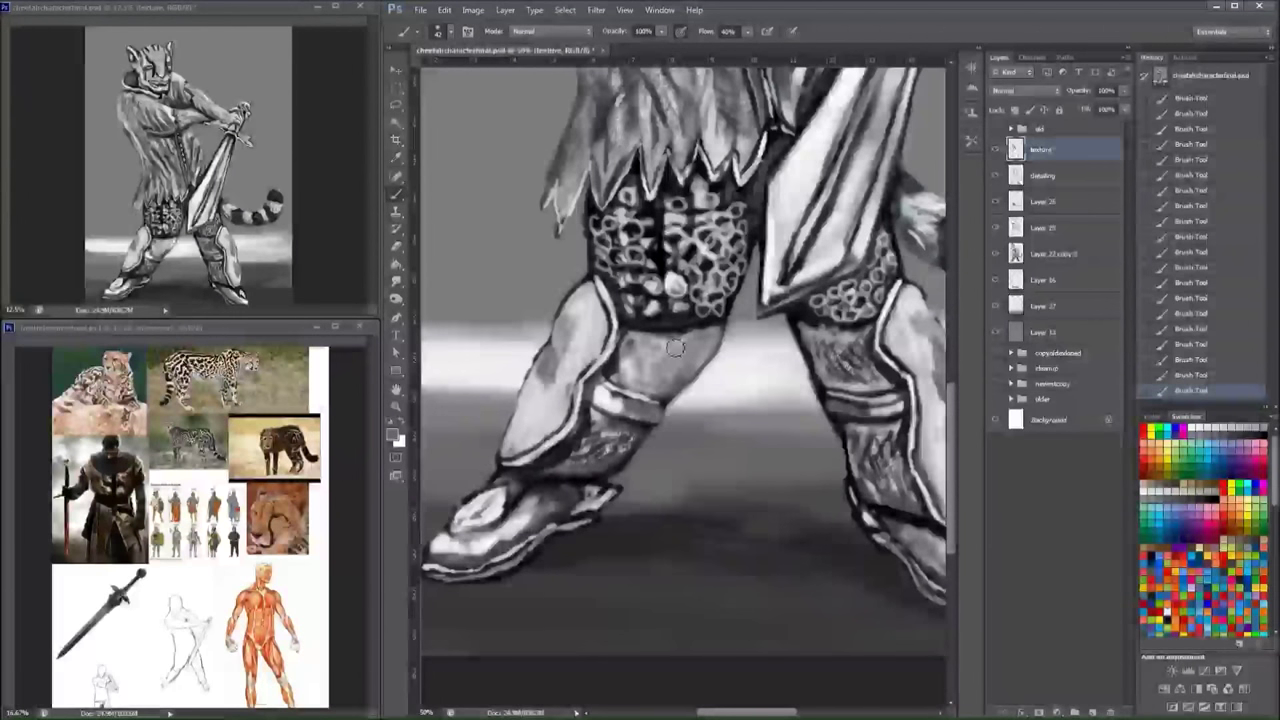
key(bracketleft)
key(bracketleft)
drag(871, 364, 800, 328)
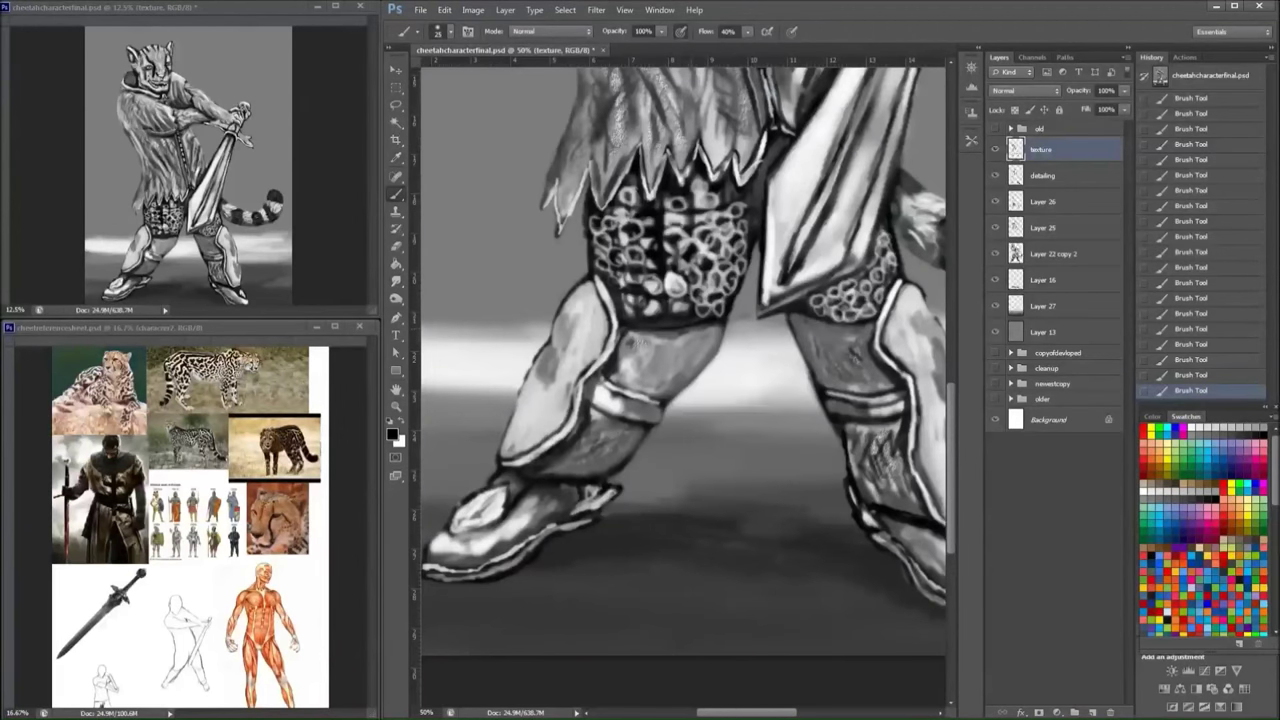
- Repaint the chain mail below the tunic with alternating white and black strokes to define its rings
alt+click(880, 455)
key(bracketleft)
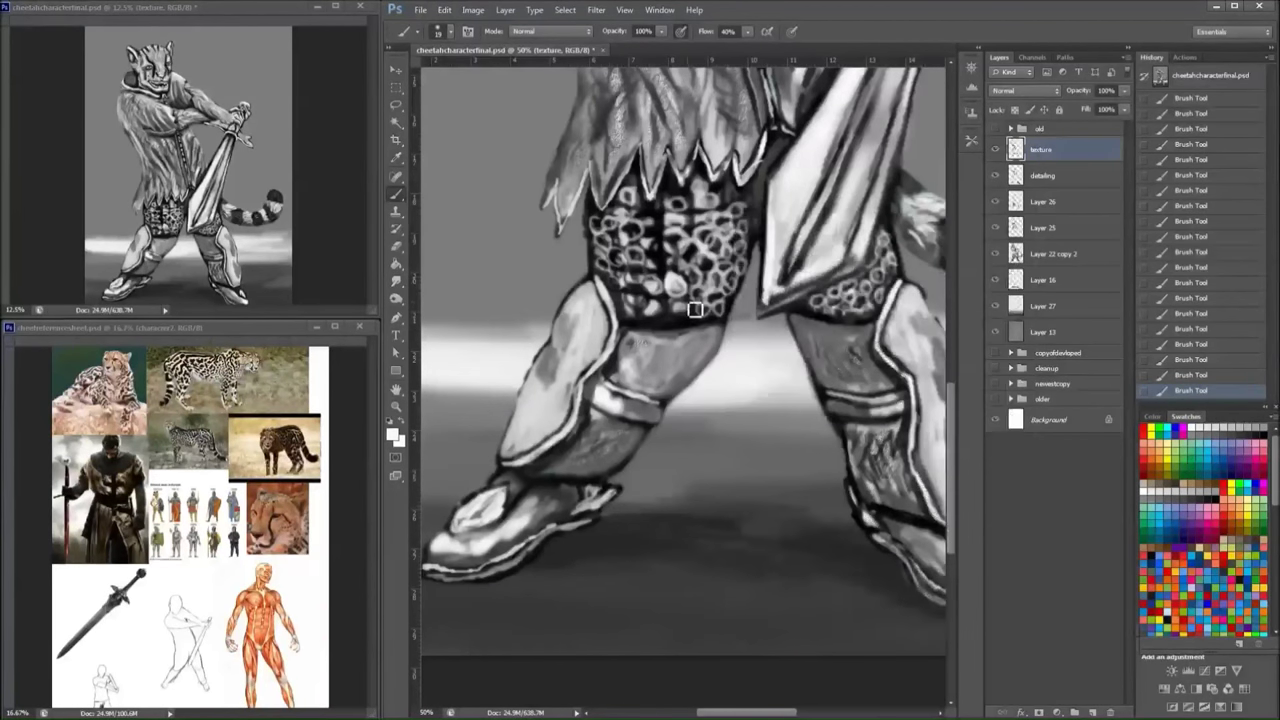
mouse_move(695, 310)
mouse_down()
mouse_move(652, 316)
mouse_move(626, 292)
mouse_move(668, 292)
mouse_move(670, 245)
mouse_move(660, 250)
mouse_move(648, 205)
mouse_move(662, 212)
mouse_move(670, 180)
mouse_move(705, 160)
mouse_move(620, 185)
mouse_move(598, 172)
mouse_move(612, 205)
mouse_move(645, 160)
mouse_up()
key(x)
key(x)
key(x)
key(x)
key(x)
mouse_move(637, 236)
mouse_down()
mouse_move(560, 195)
mouse_move(565, 215)
mouse_up()
mouse_move(745, 160)
mouse_down()
mouse_move(660, 280)
mouse_move(628, 272)
mouse_move(602, 306)
mouse_move(620, 265)
mouse_move(600, 290)
mouse_move(535, 270)
mouse_move(478, 305)
mouse_up()
- Paint grey strokes over the tunic body and along both sides of its front seam with a 17 px brush
right_click(660, 278)
key(Escape)
drag(600, 250, 630, 460)
right_click(665, 210)
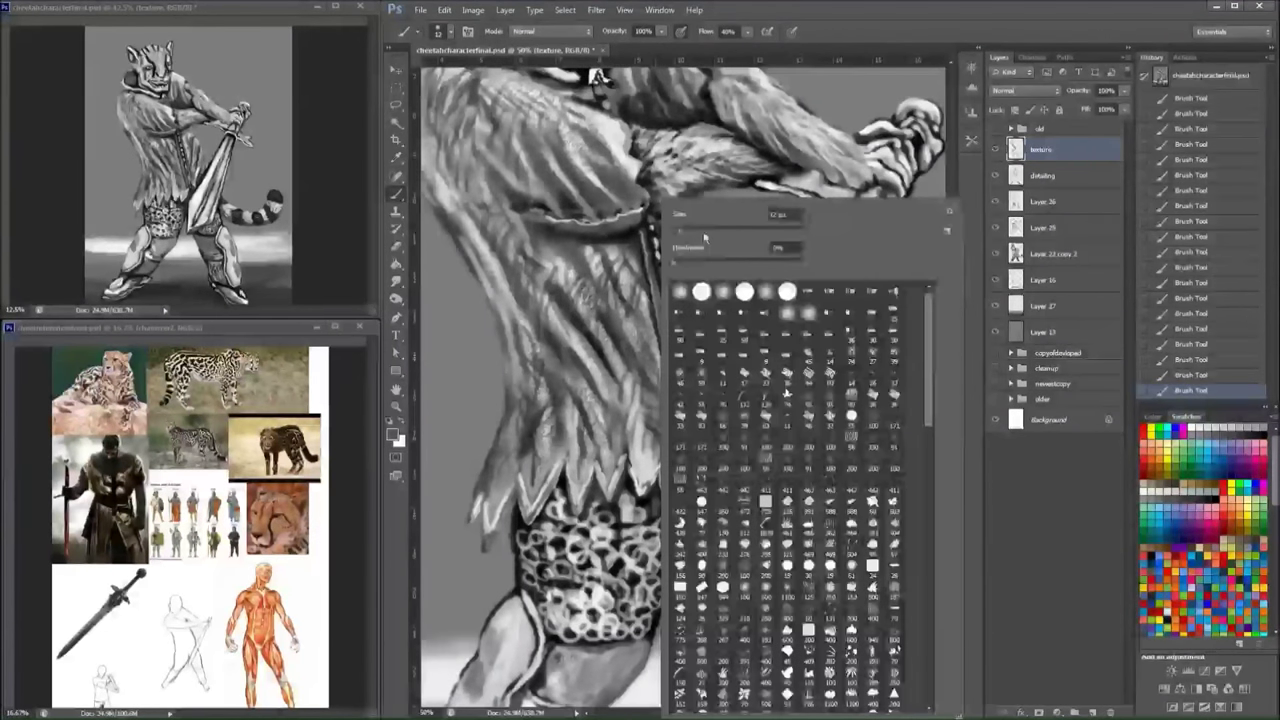
key(Return)
mouse_move(705, 237)
mouse_down()
mouse_move(668, 318)
mouse_move(695, 468)
mouse_up()
alt+click(697, 454)
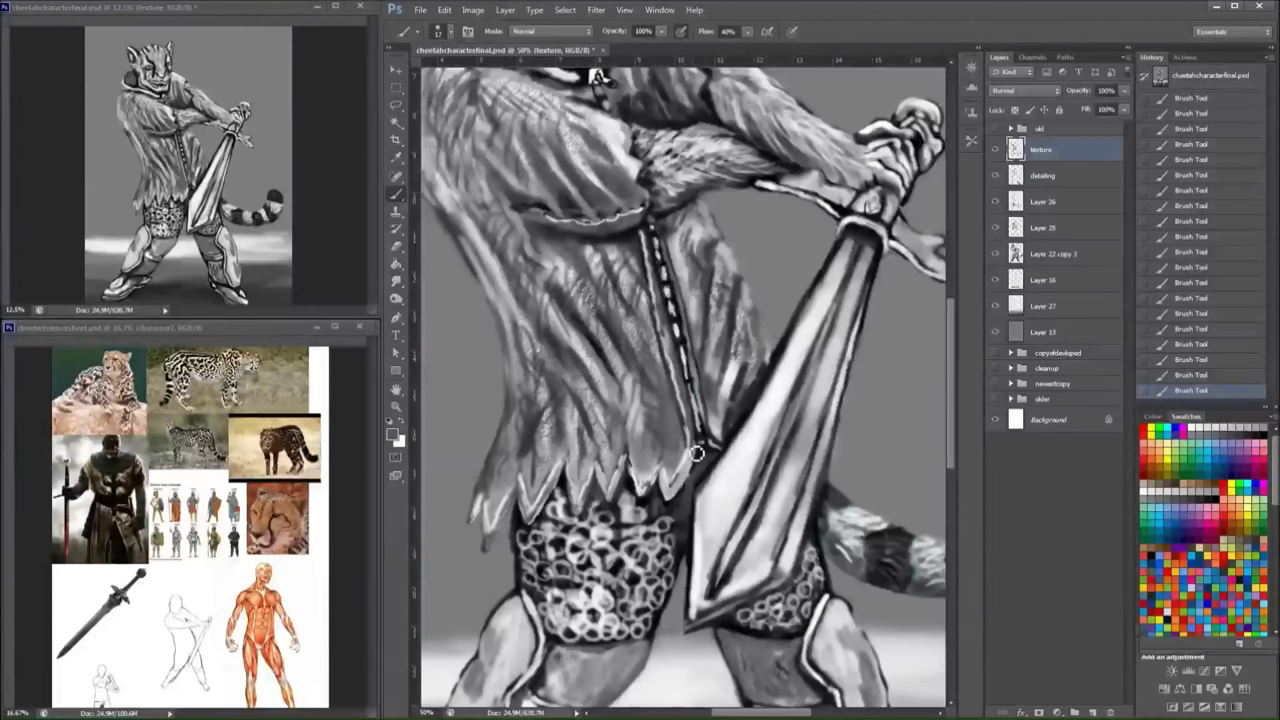
drag(660, 230, 725, 430)
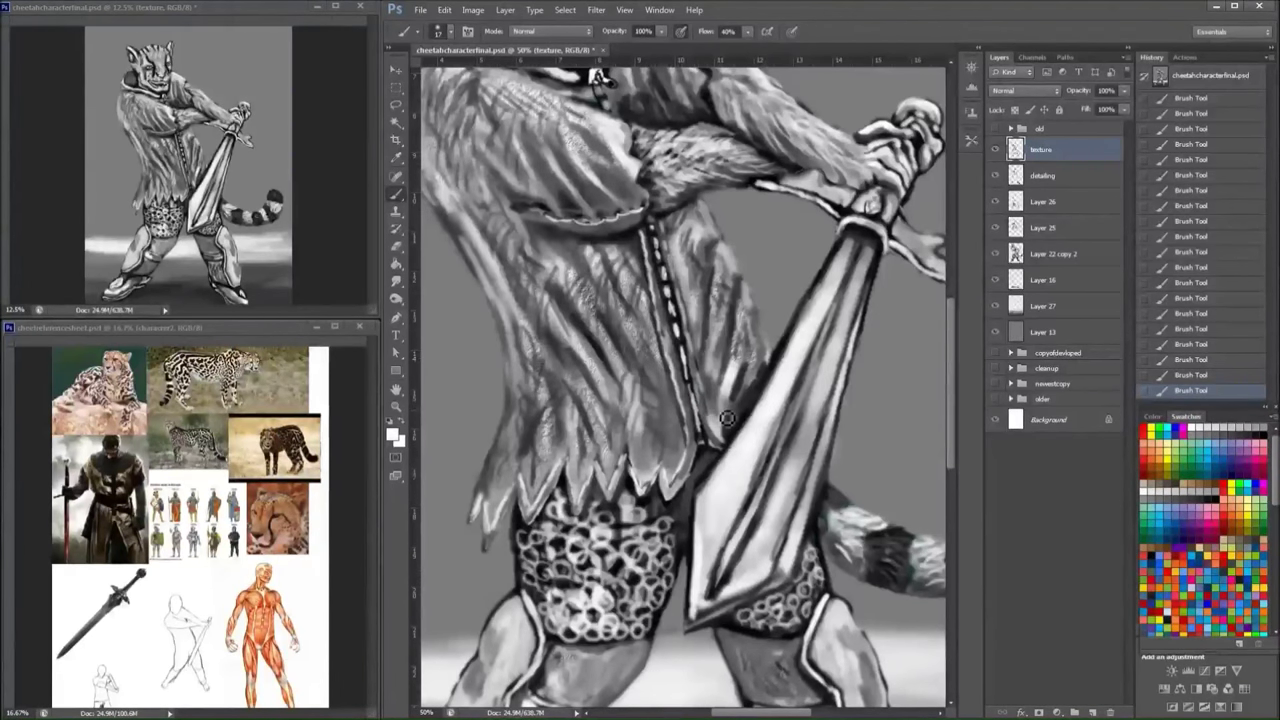
- Edge the tunic's front seam with thin light and black lines using an 11 px brush
click(1173, 458)
drag(648, 232, 694, 422)
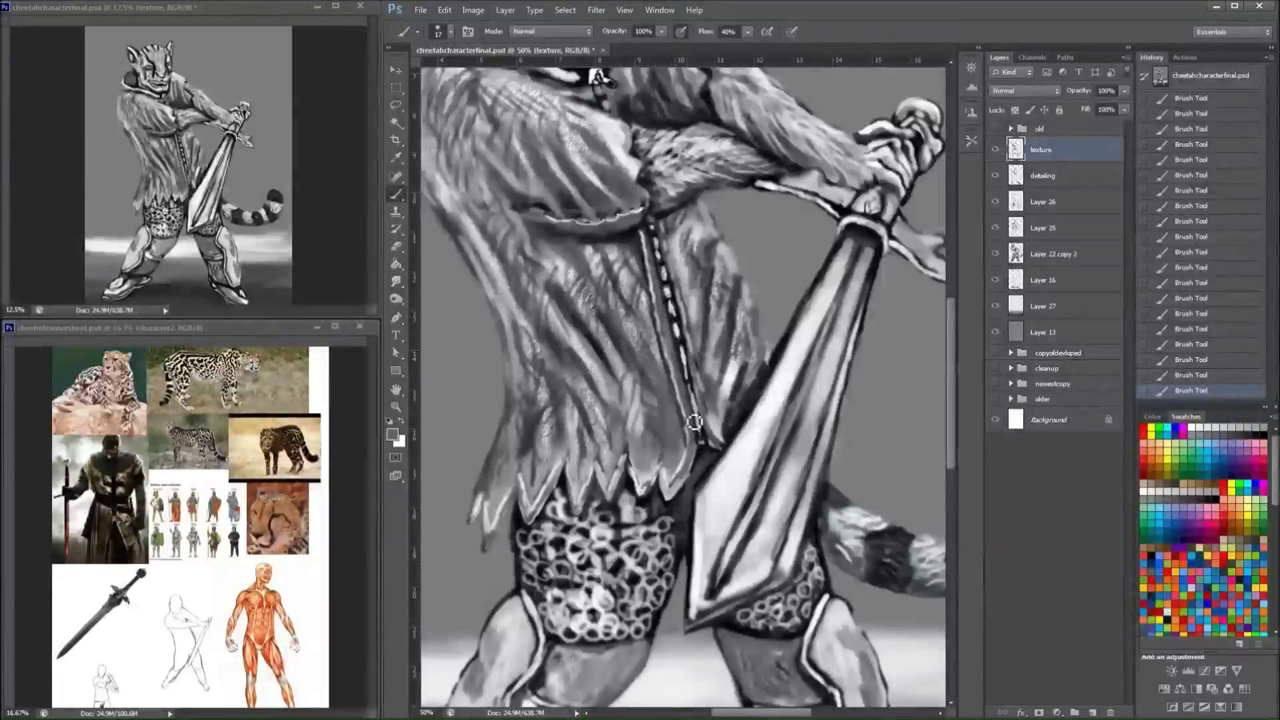
key(bracketleft)
drag(645, 232, 698, 447)
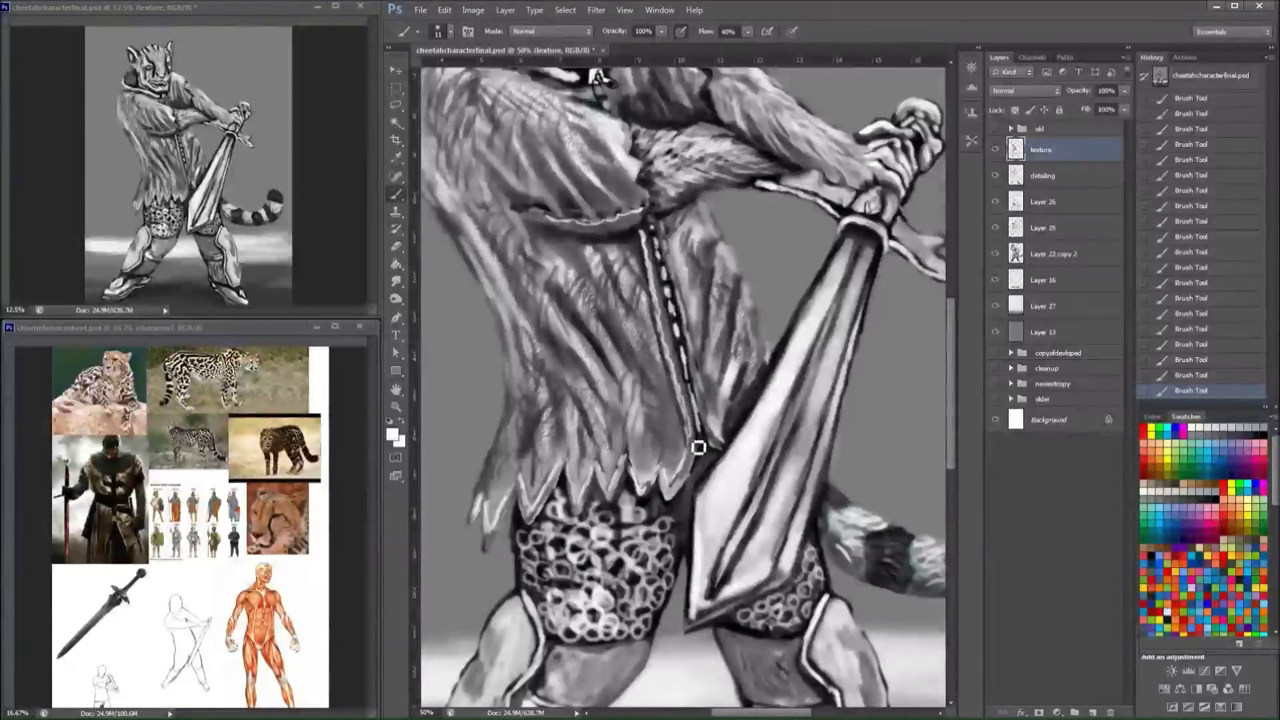
mouse_move(672, 242)
mouse_down()
mouse_move(716, 440)
mouse_move(697, 356)
mouse_up()
key(x)
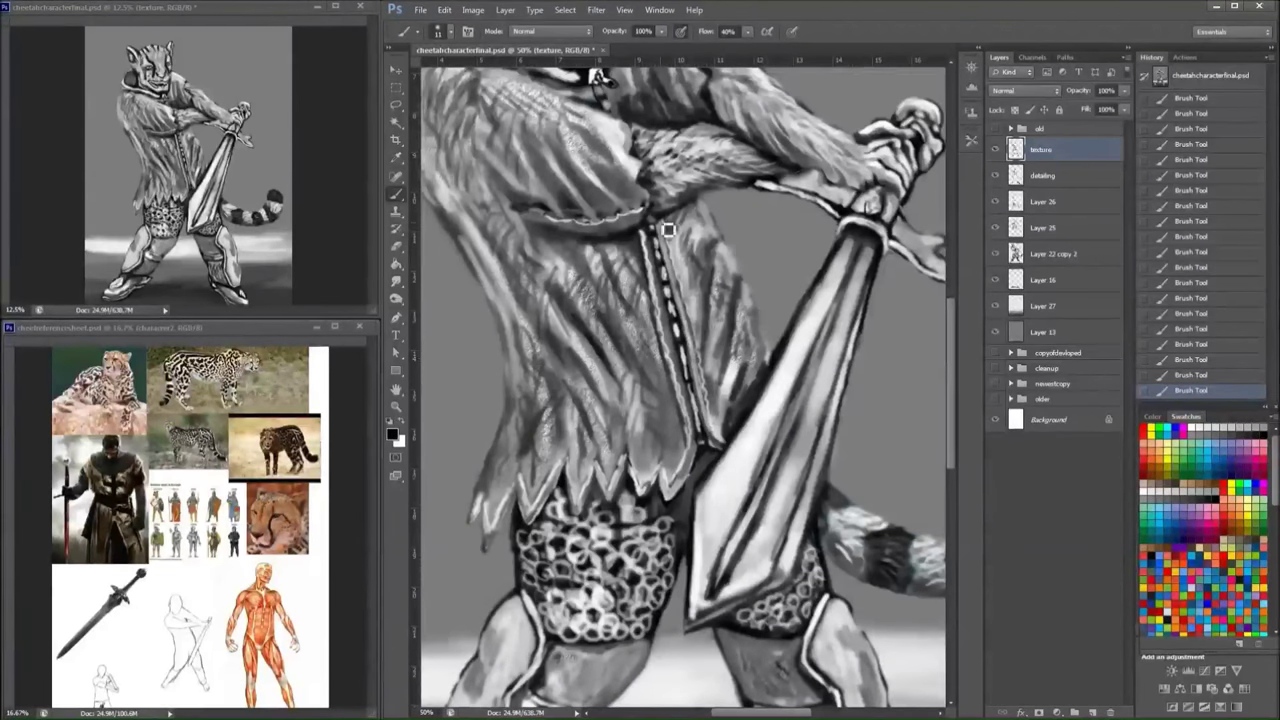
mouse_move(668, 230)
mouse_down()
mouse_move(721, 453)
mouse_move(654, 259)
mouse_up()
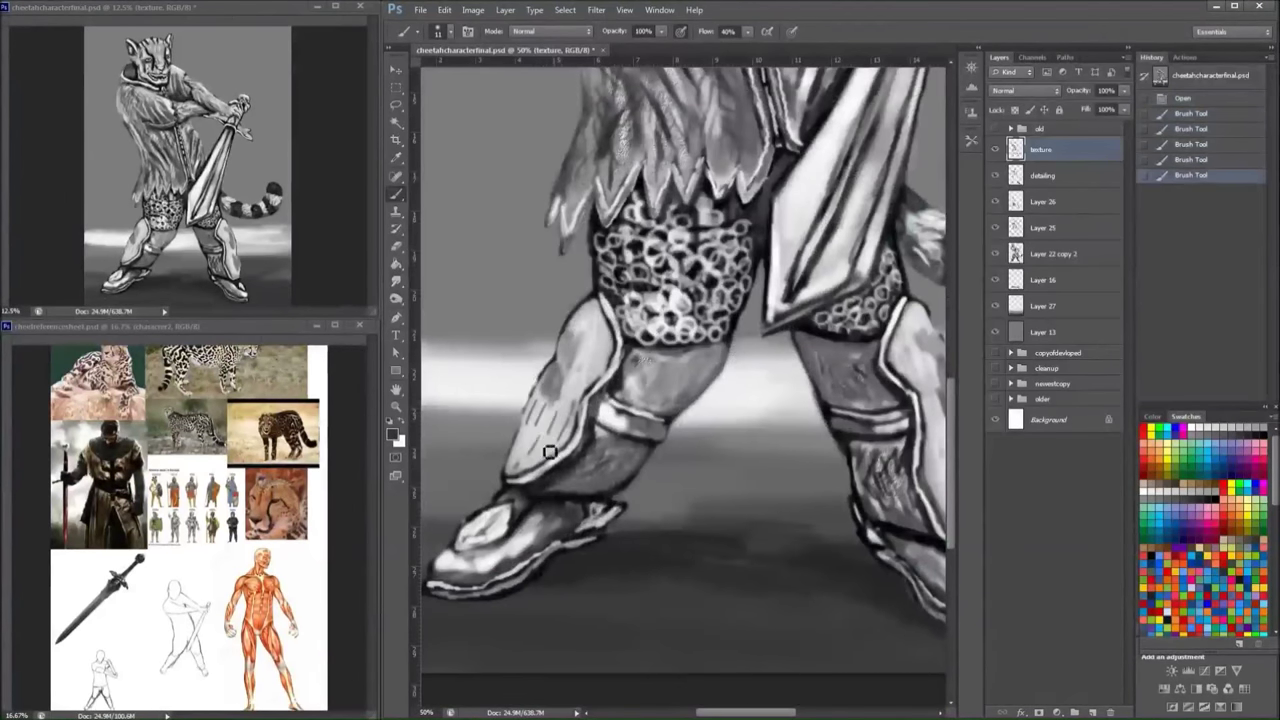
- Hatch thin dark strokes down the left-hand shin guard from the knee to the ankle
mouse_move(549, 452)
mouse_down()
mouse_move(588, 390)
mouse_move(548, 390)
mouse_up()
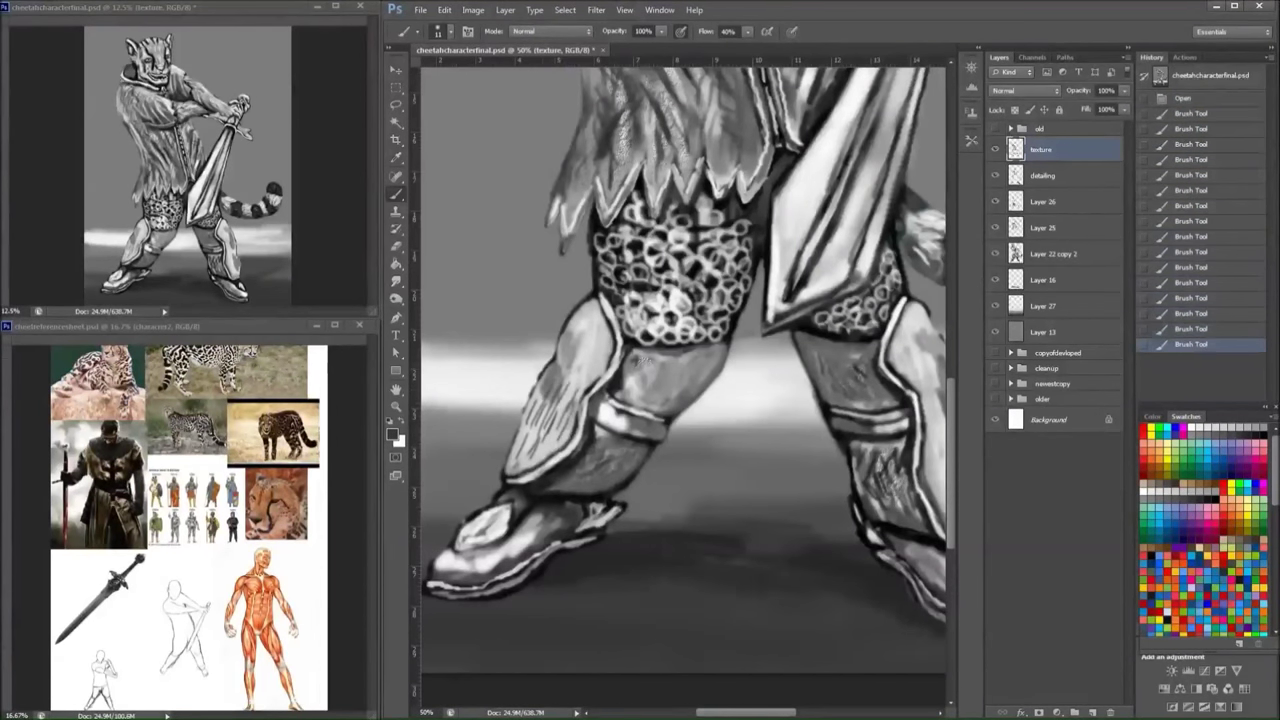
mouse_move(600, 315)
mouse_down()
mouse_move(568, 404)
mouse_move(530, 458)
mouse_up()
drag(556, 368, 540, 420)
- Layer light strokes between the dark hatching on the left-hand shin guard, enlarging the brush to 15 px
key(x)
mouse_move(604, 328)
mouse_down()
mouse_move(563, 396)
mouse_move(545, 428)
mouse_up()
mouse_move(588, 392)
mouse_down()
mouse_move(578, 440)
mouse_move(515, 458)
mouse_up()
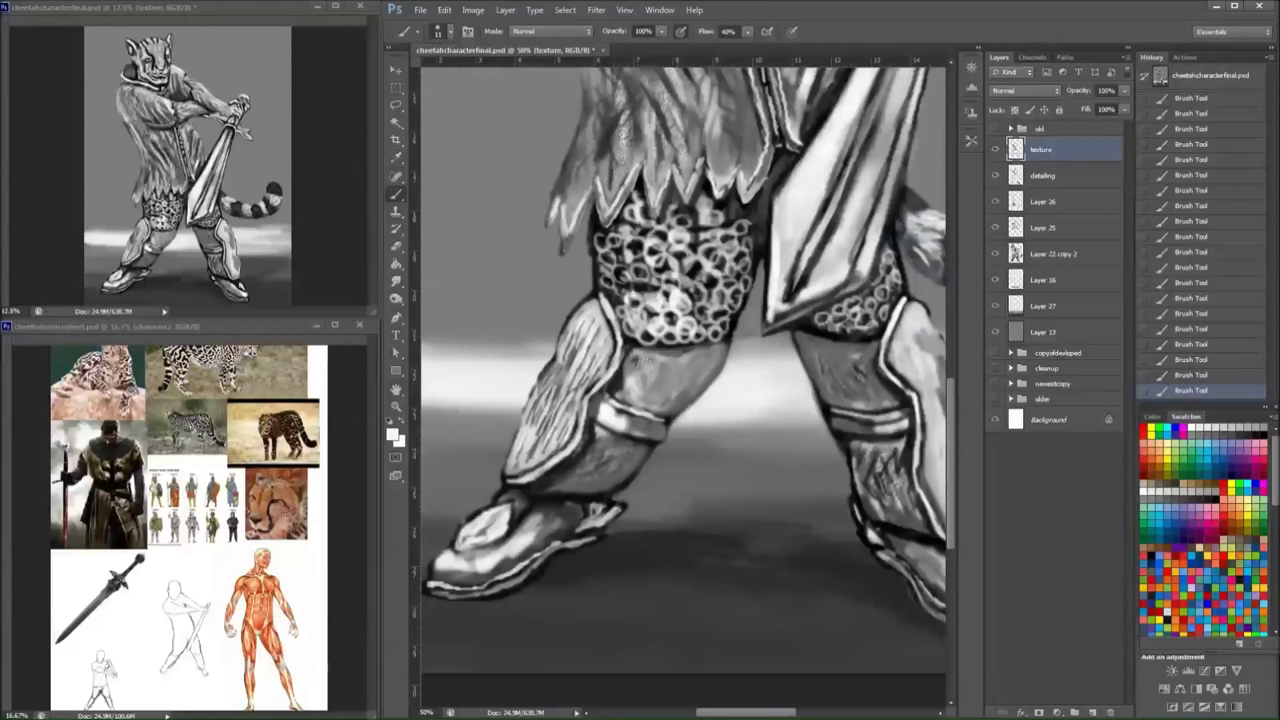
drag(572, 368, 512, 470)
key(bracketright)
drag(570, 380, 536, 432)
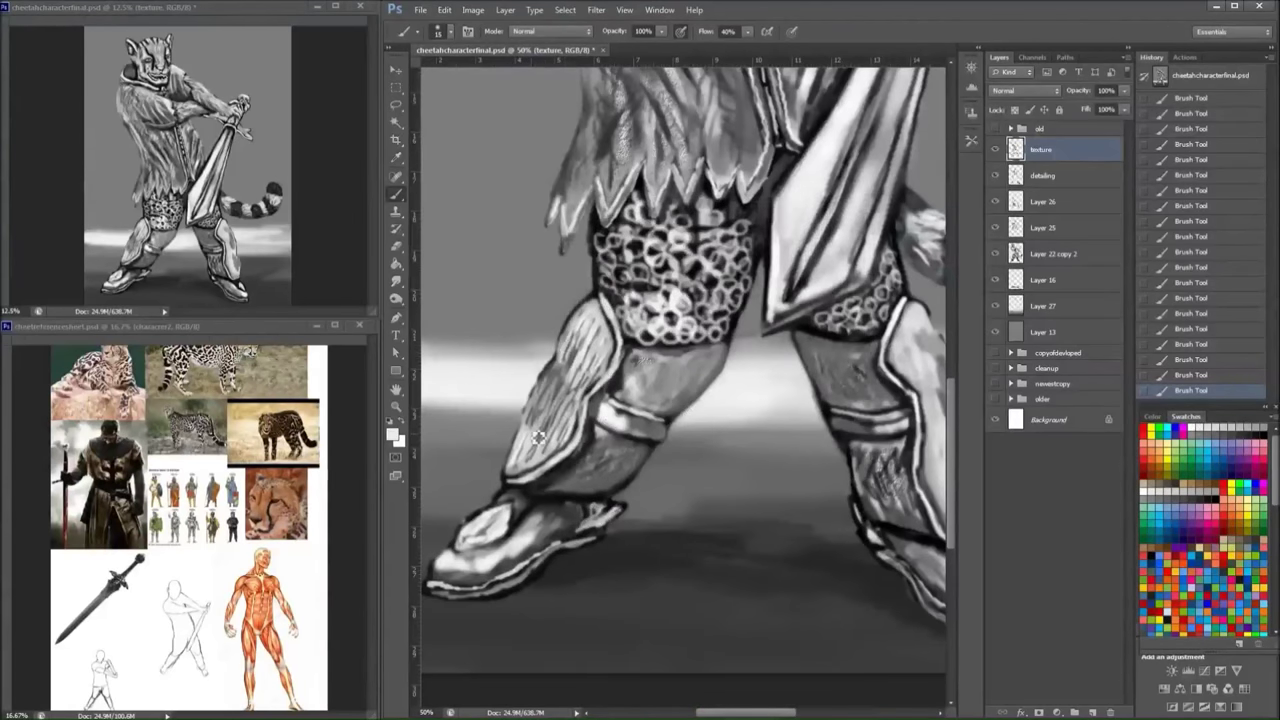
drag(552, 368, 534, 420)
- Paint white and black vertical strokes down the right-hand shin guard
drag(534, 420, 437, 375)
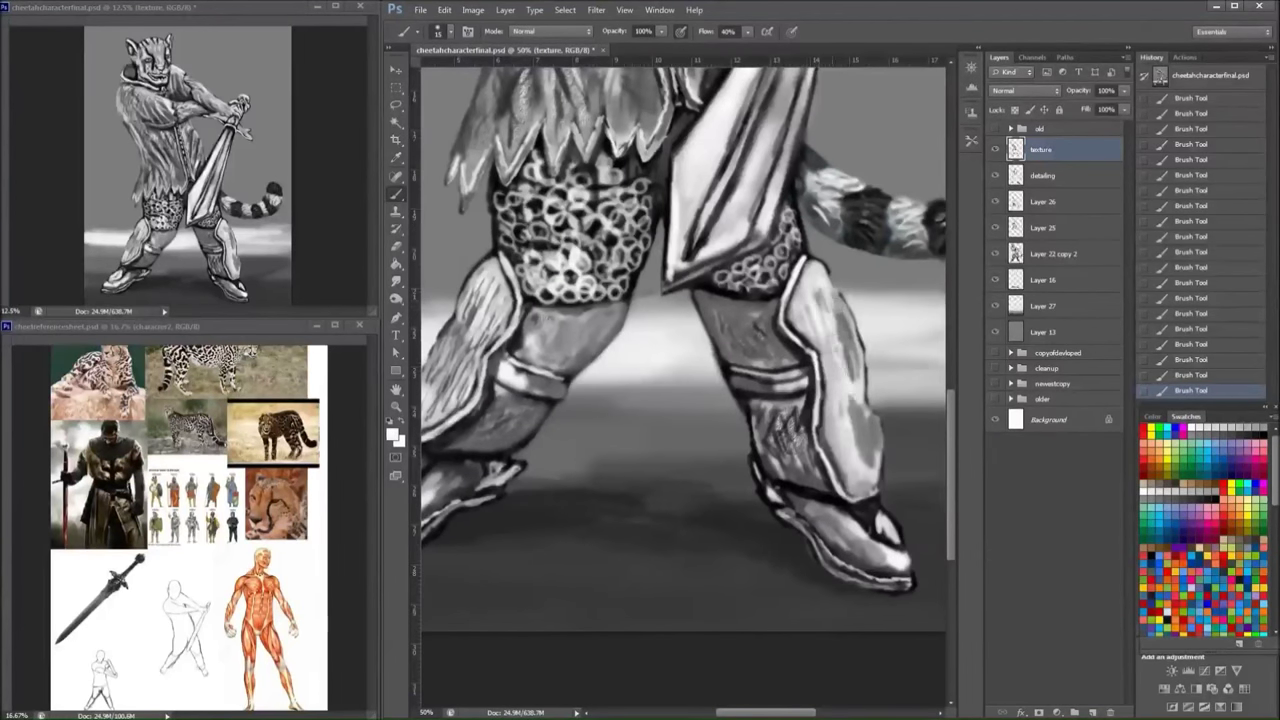
mouse_move(843, 402)
mouse_down()
mouse_move(850, 310)
mouse_move(835, 287)
mouse_up()
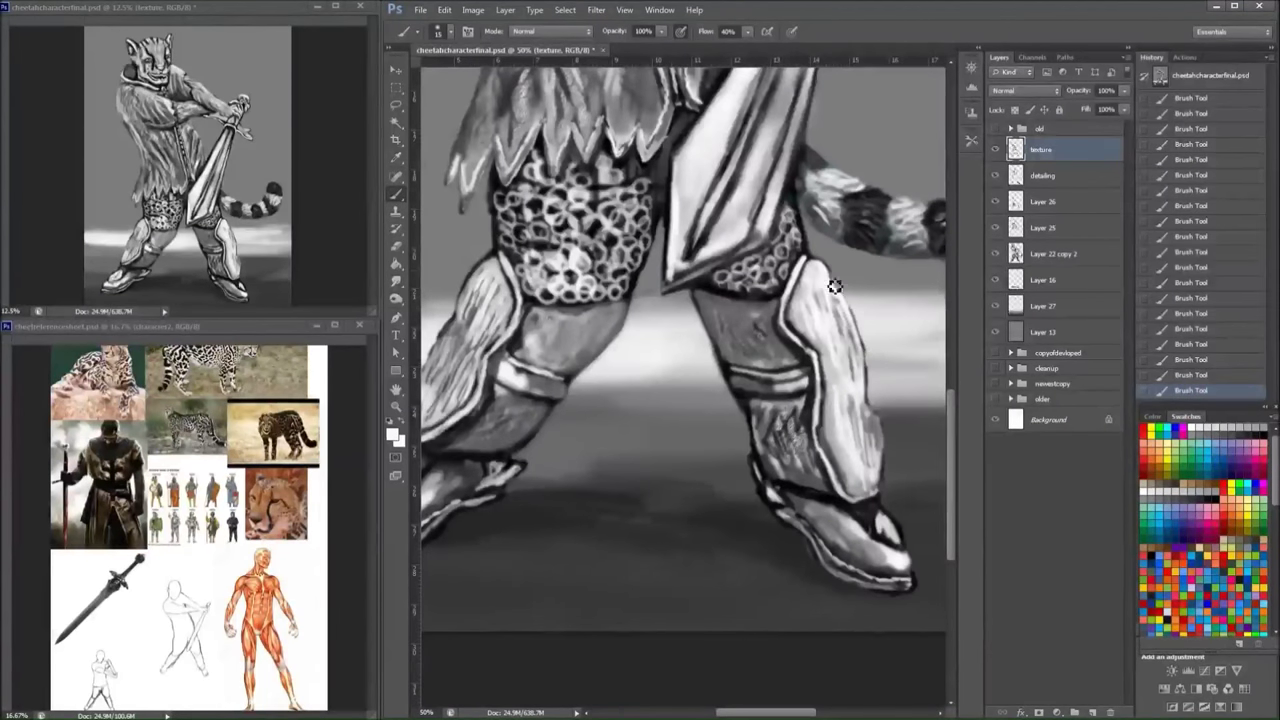
mouse_move(862, 406)
mouse_down()
mouse_move(889, 448)
mouse_move(845, 430)
mouse_up()
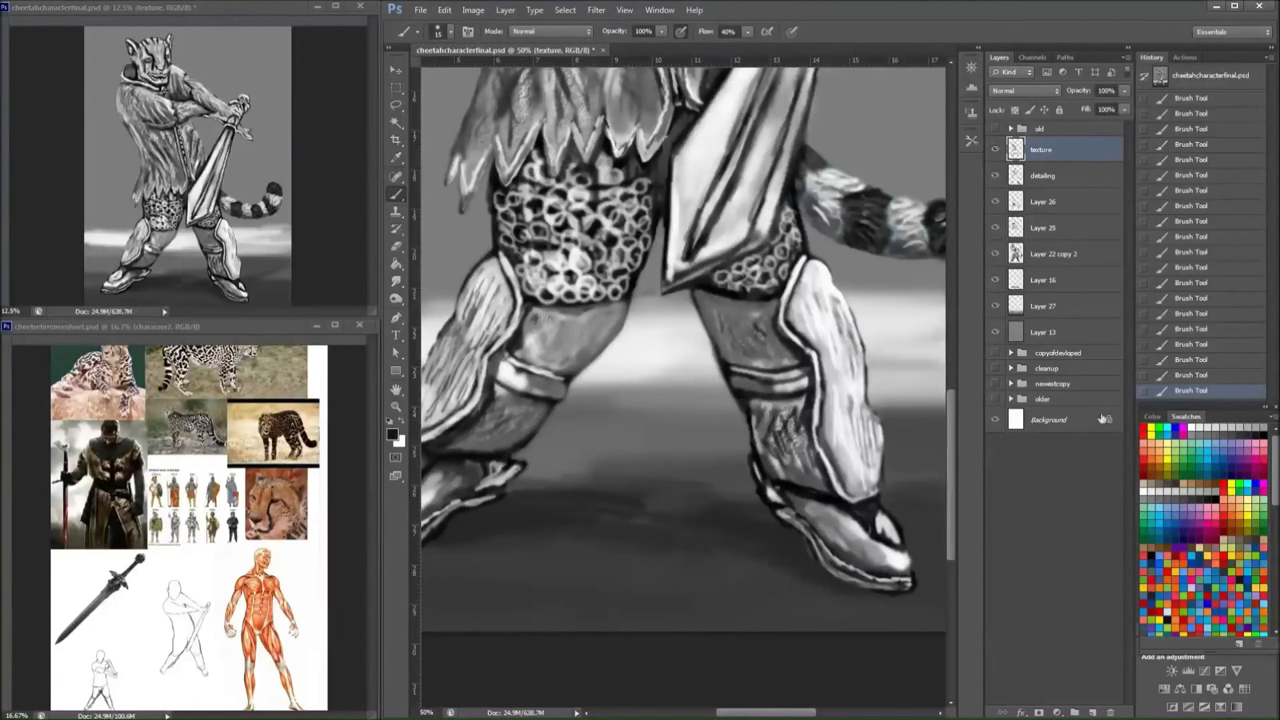
drag(836, 350, 862, 480)
- Brighten the straps below both knees with white strokes
mouse_move(838, 312)
mouse_down()
mouse_move(812, 296)
mouse_move(860, 380)
mouse_move(846, 460)
mouse_move(876, 432)
mouse_move(855, 355)
mouse_move(950, 385)
mouse_up()
key(x)
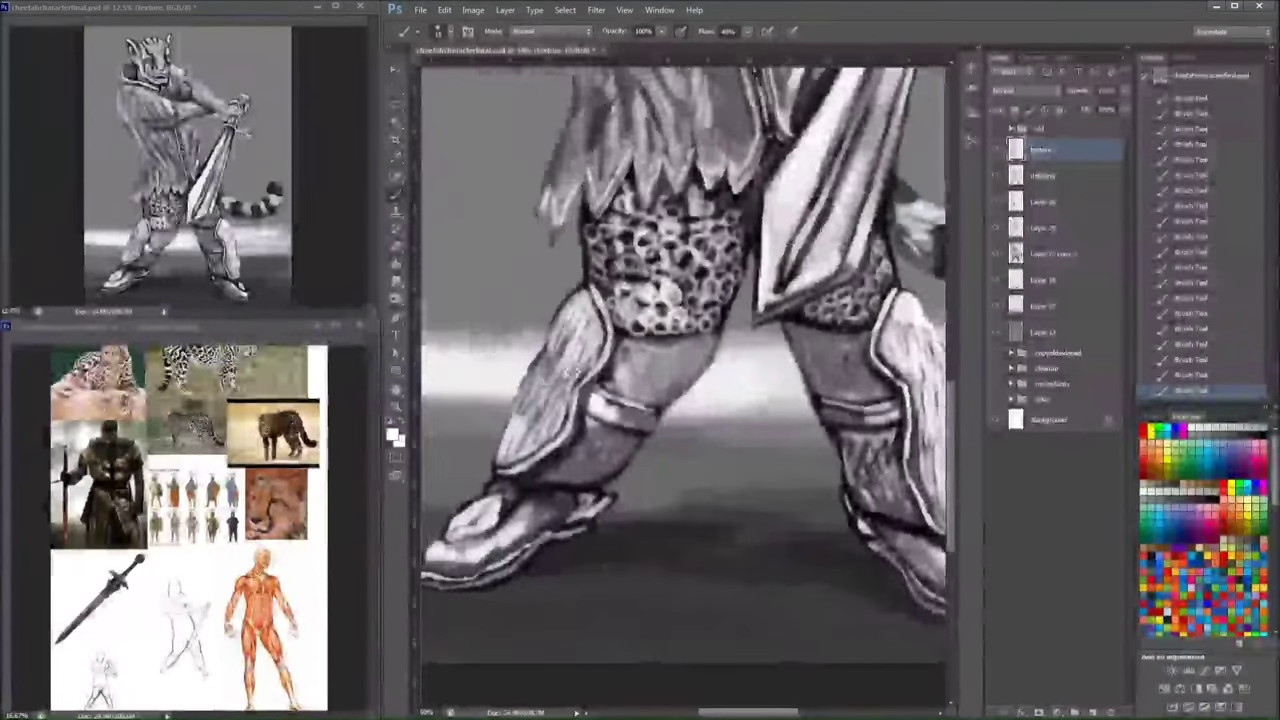
right_click(832, 360)
key(Escape)
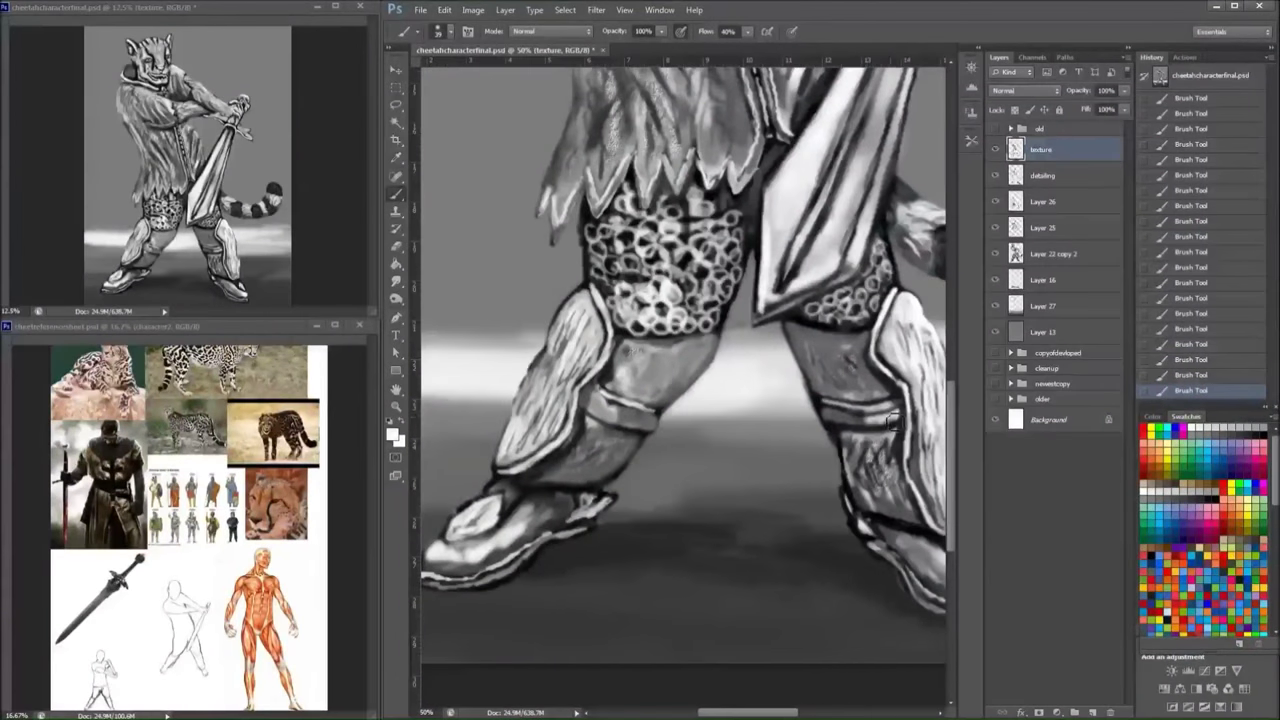
drag(893, 422, 822, 412)
drag(650, 398, 588, 428)
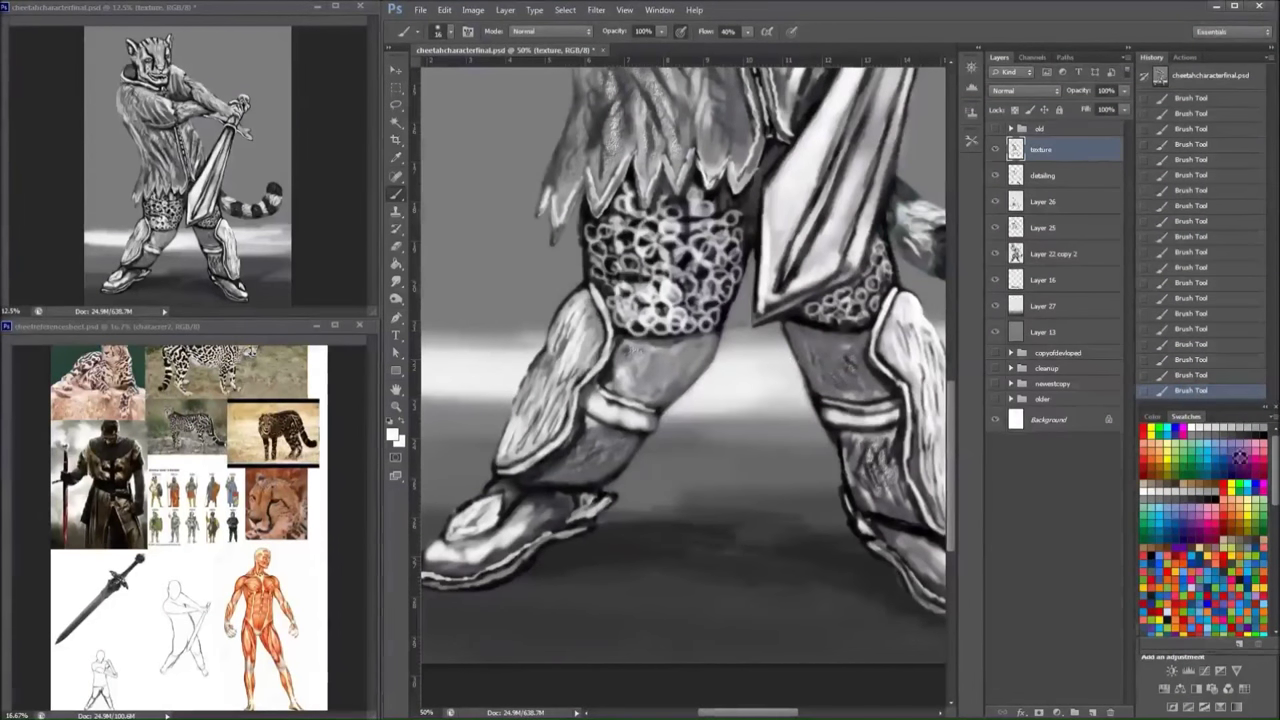
- Add more black hatching to the upper and lower parts of the left-hand shin guard
mouse_move(592, 344)
mouse_down()
mouse_move(568, 312)
mouse_move(584, 374)
mouse_move(522, 424)
mouse_up()
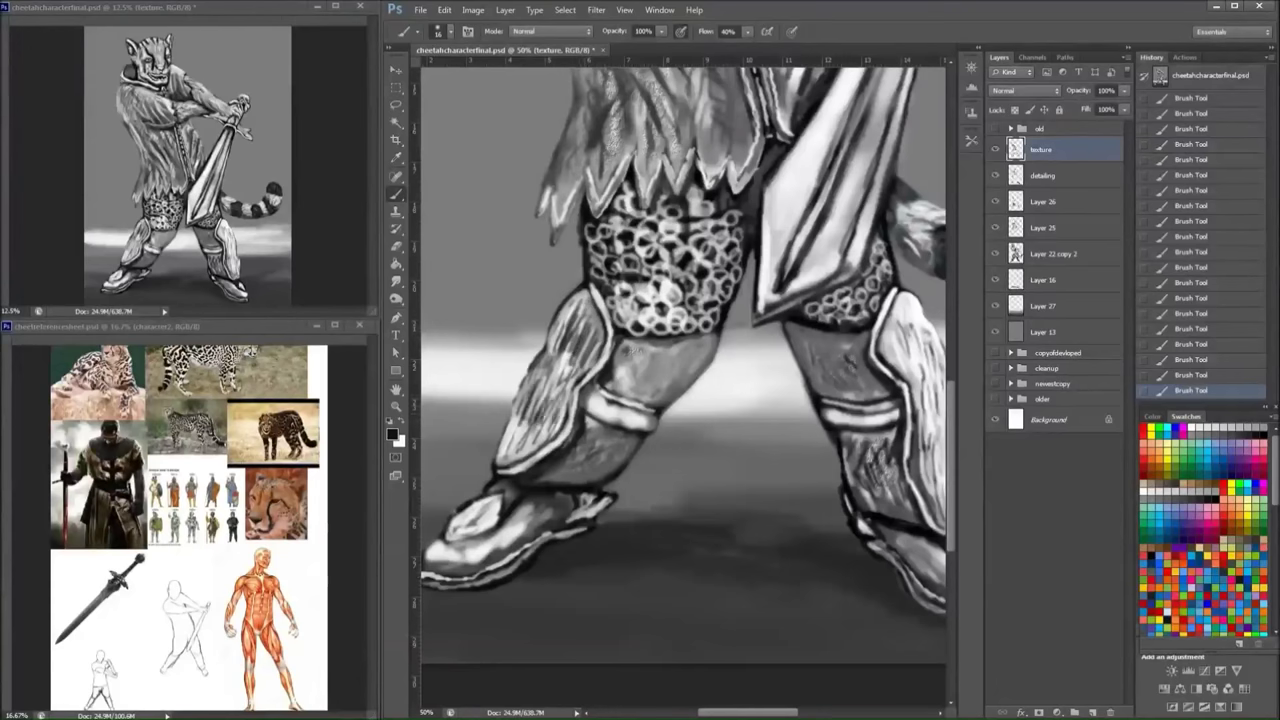
drag(540, 365, 515, 440)
drag(520, 388, 548, 438)
drag(578, 306, 560, 358)
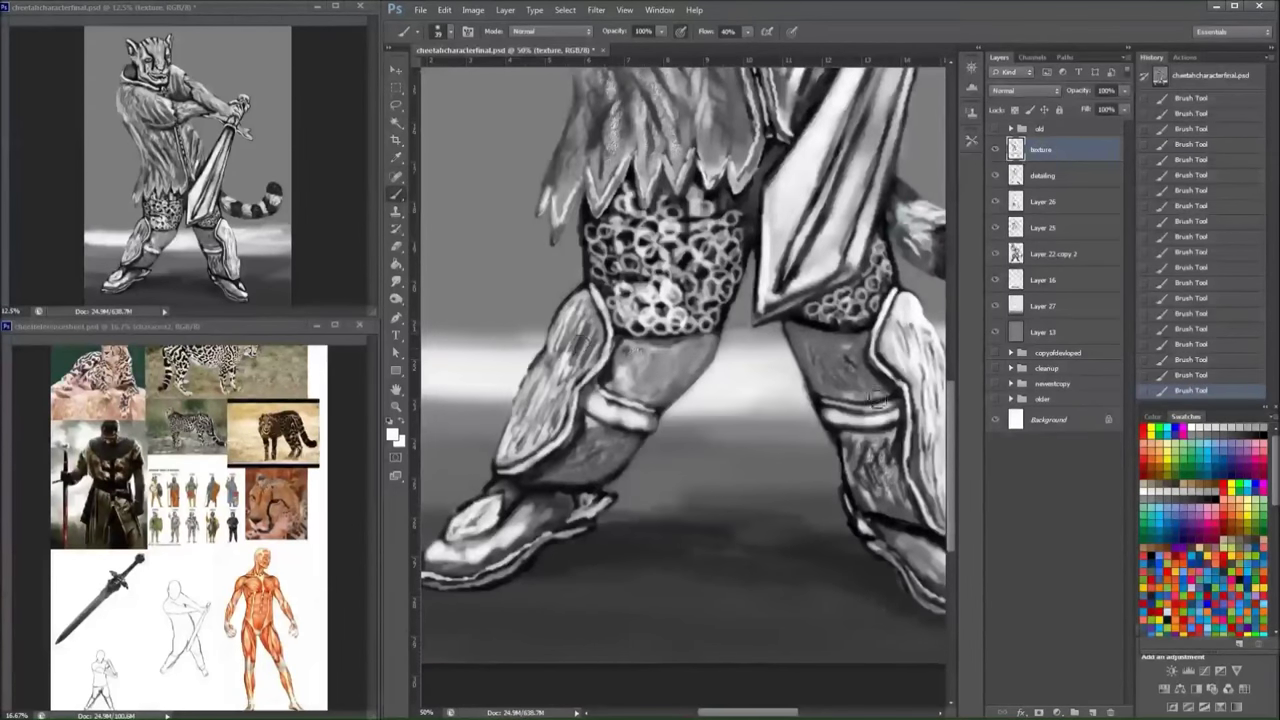
- Blend the hatching on both shin guards with broad light grey strokes
drag(940, 372, 837, 363)
mouse_move(840, 468)
mouse_down()
mouse_move(800, 330)
mouse_move(785, 370)
mouse_up()
mouse_move(785, 320)
mouse_down()
mouse_move(810, 352)
mouse_move(838, 495)
mouse_move(829, 414)
mouse_move(832, 500)
mouse_up()
mouse_move(778, 365)
mouse_down()
mouse_move(772, 330)
mouse_move(776, 367)
mouse_move(876, 372)
mouse_up()
mouse_move(575, 325)
mouse_down()
mouse_move(566, 390)
mouse_move(500, 475)
mouse_move(551, 414)
mouse_move(578, 318)
mouse_move(545, 322)
mouse_move(505, 428)
mouse_move(636, 236)
mouse_up()
- Lighten the left-hand boot with light grey strokes using a 25 px brush
right_click(640, 210)
key(Escape)
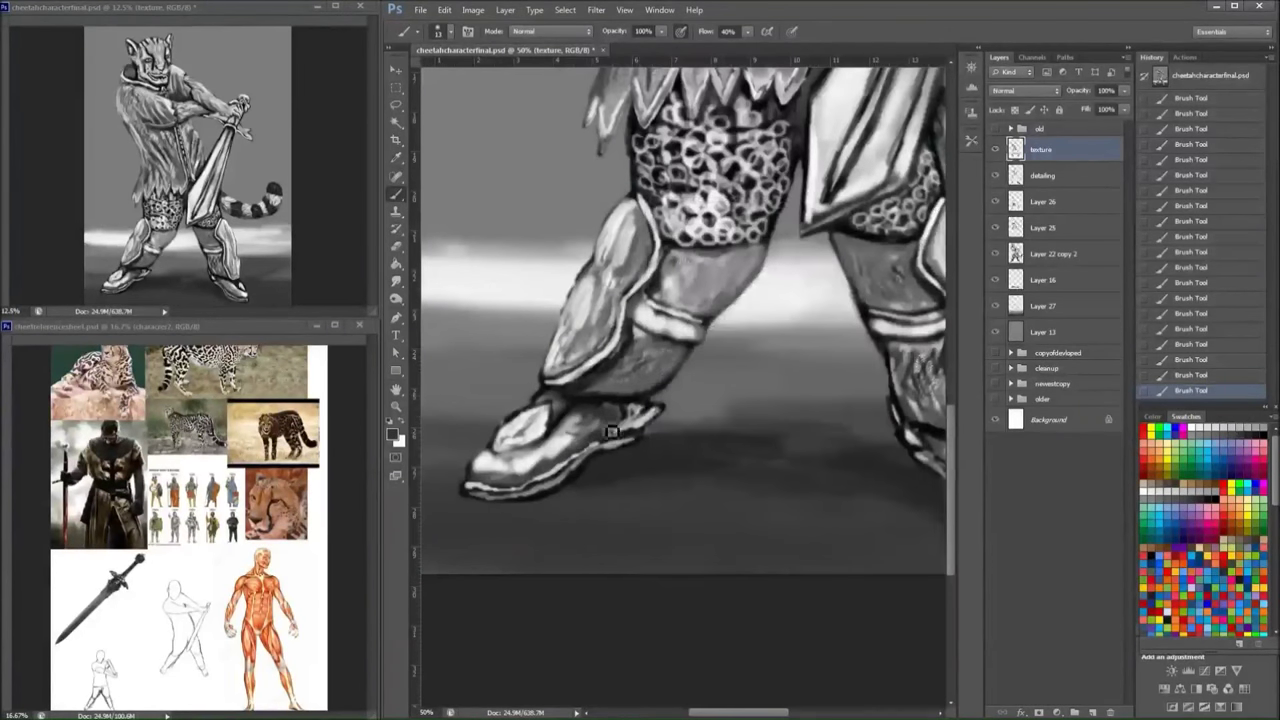
right_click(659, 241)
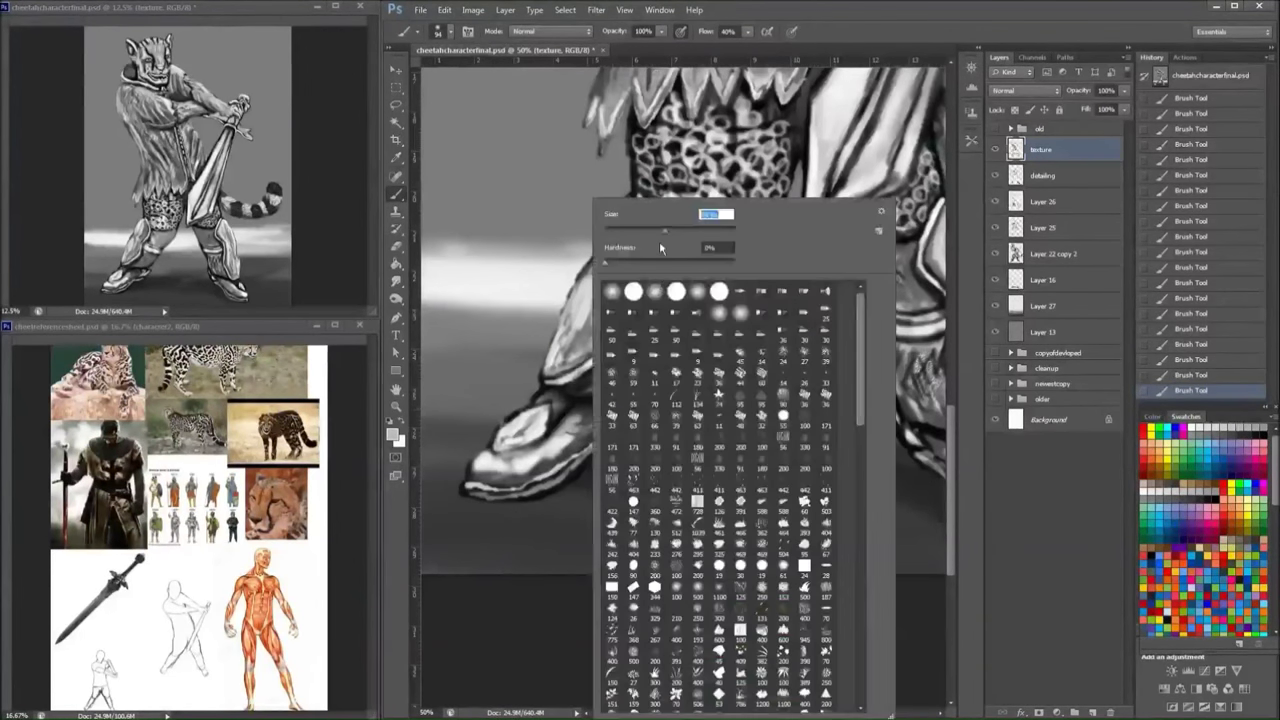
text(25)
key(Return)
drag(560, 468, 485, 470)
- Add black detail strokes across the left-hand boot with a 13 px brush
right_click(662, 232)
drag(662, 232, 656, 232)
key(Return)
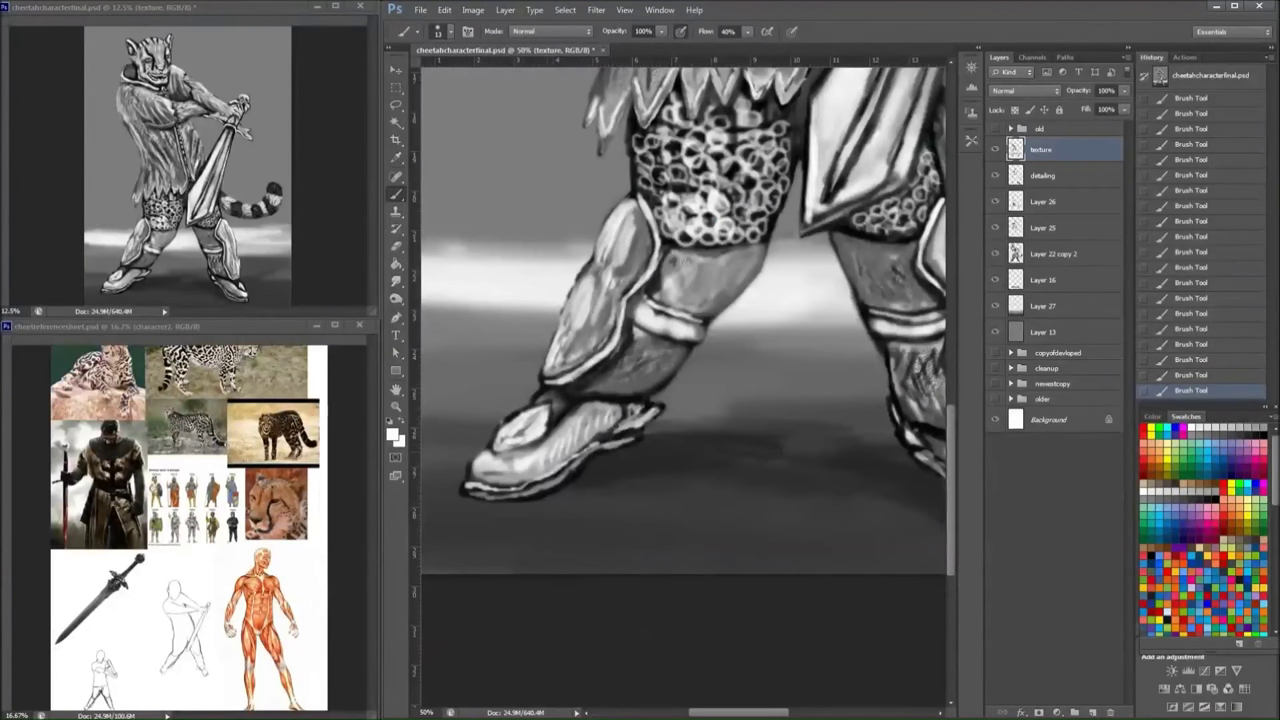
key(x)
drag(612, 410, 480, 490)
- Hatch black detail strokes over the right-hand boot from the ankle to the toe
mouse_move(545, 458)
mouse_down()
mouse_move(499, 482)
mouse_move(408, 422)
mouse_up()
mouse_move(885, 425)
mouse_down()
mouse_move(851, 400)
mouse_move(895, 432)
mouse_move(839, 400)
mouse_move(890, 425)
mouse_up()
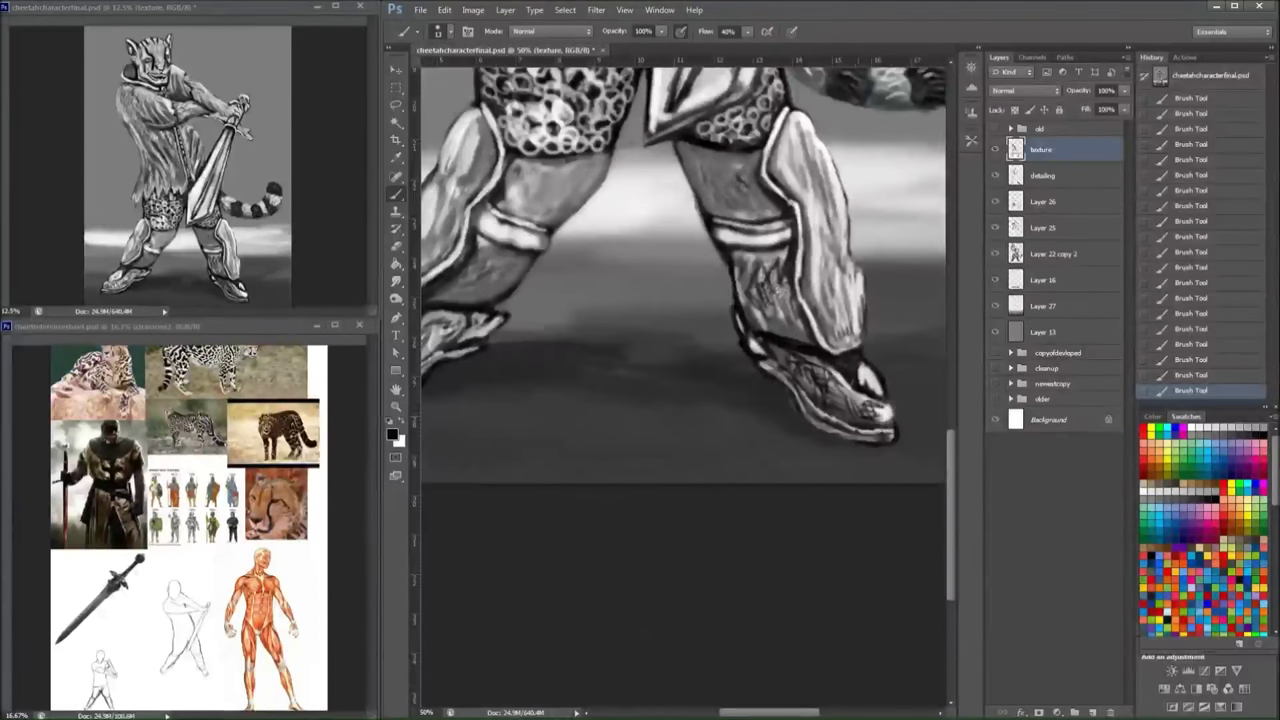
mouse_move(840, 390)
mouse_down()
mouse_move(895, 428)
mouse_move(885, 435)
mouse_up()
mouse_move(780, 350)
mouse_down()
mouse_move(845, 392)
mouse_move(863, 360)
mouse_move(840, 400)
mouse_move(865, 413)
mouse_move(805, 368)
mouse_up()
- Blend the right-hand boot's hatching with 16 px light grey strokes and rework its toe and ankle plate in black and white
key(bracketright)
key(bracketright)
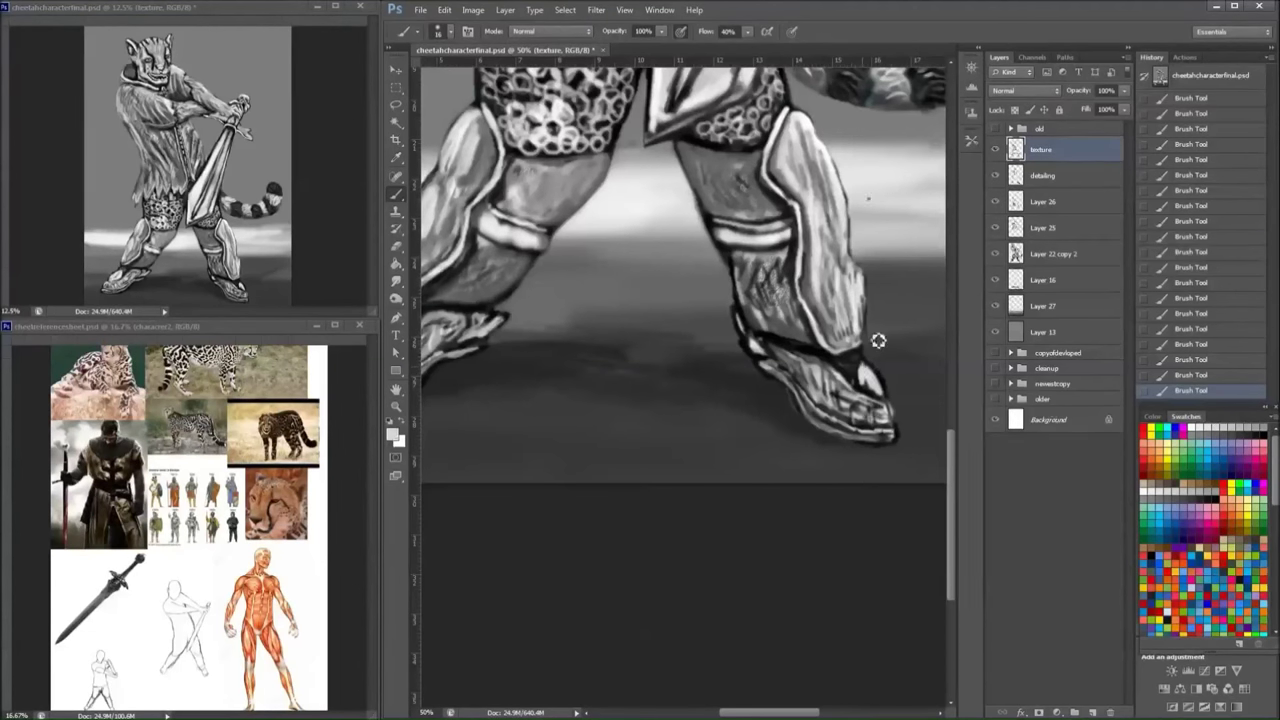
key(x)
drag(805, 365, 869, 407)
right_click(880, 282)
key(x)
mouse_move(888, 378)
mouse_down()
mouse_move(821, 358)
mouse_move(848, 385)
mouse_up()
key(x)
key(x)
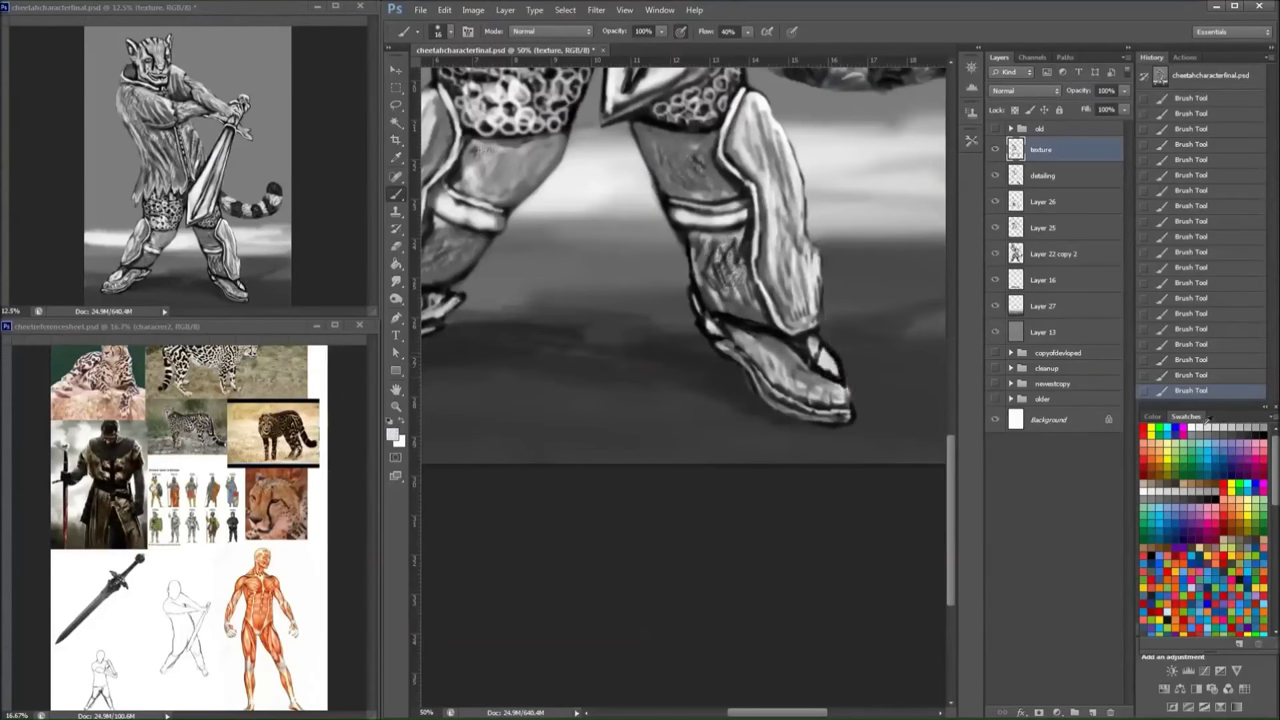
- Touch up the right-hand boot's ankle plate with a white fill and a crisp black outline
key(x)
key(x)
mouse_move(831, 377)
mouse_down()
mouse_move(815, 355)
mouse_move(834, 357)
mouse_move(826, 368)
mouse_up()
mouse_move(568, 328)
mouse_down()
mouse_move(782, 328)
mouse_move(647, 292)
mouse_up()
key(x)
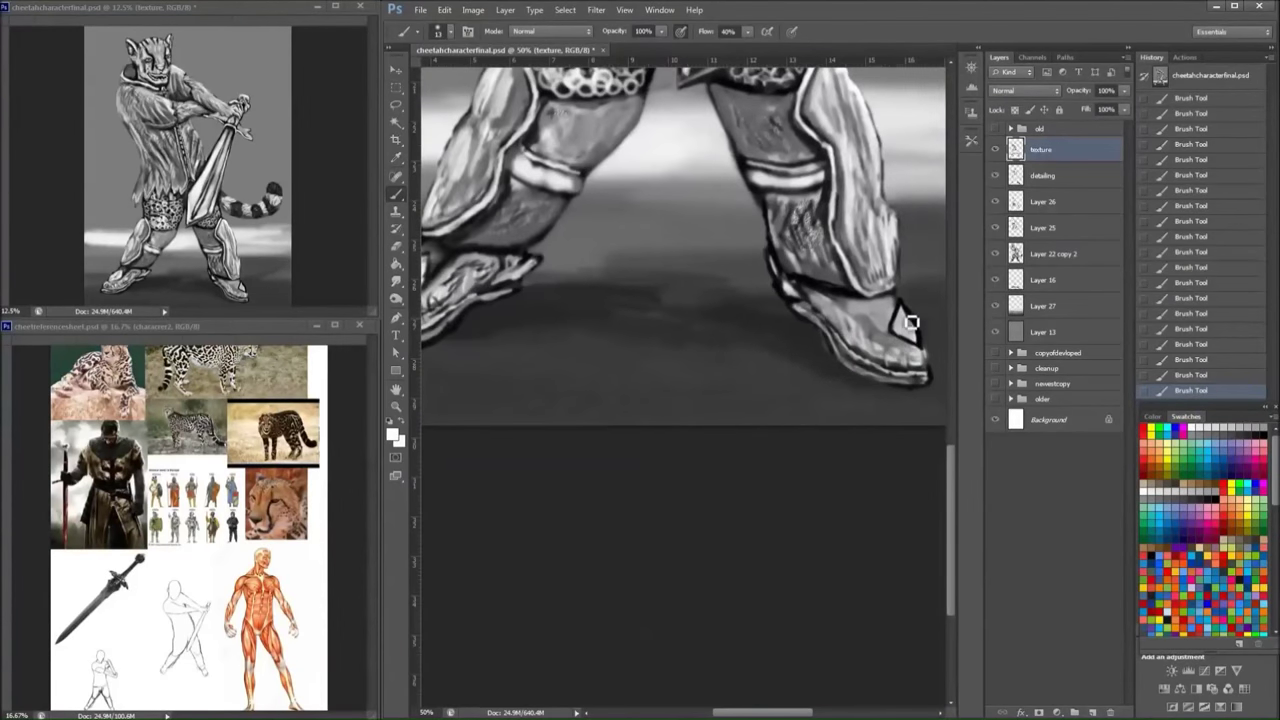
mouse_move(910, 322)
mouse_down()
mouse_move(791, 296)
mouse_move(802, 323)
mouse_move(785, 285)
mouse_up()
key(x)
drag(582, 303, 752, 258)
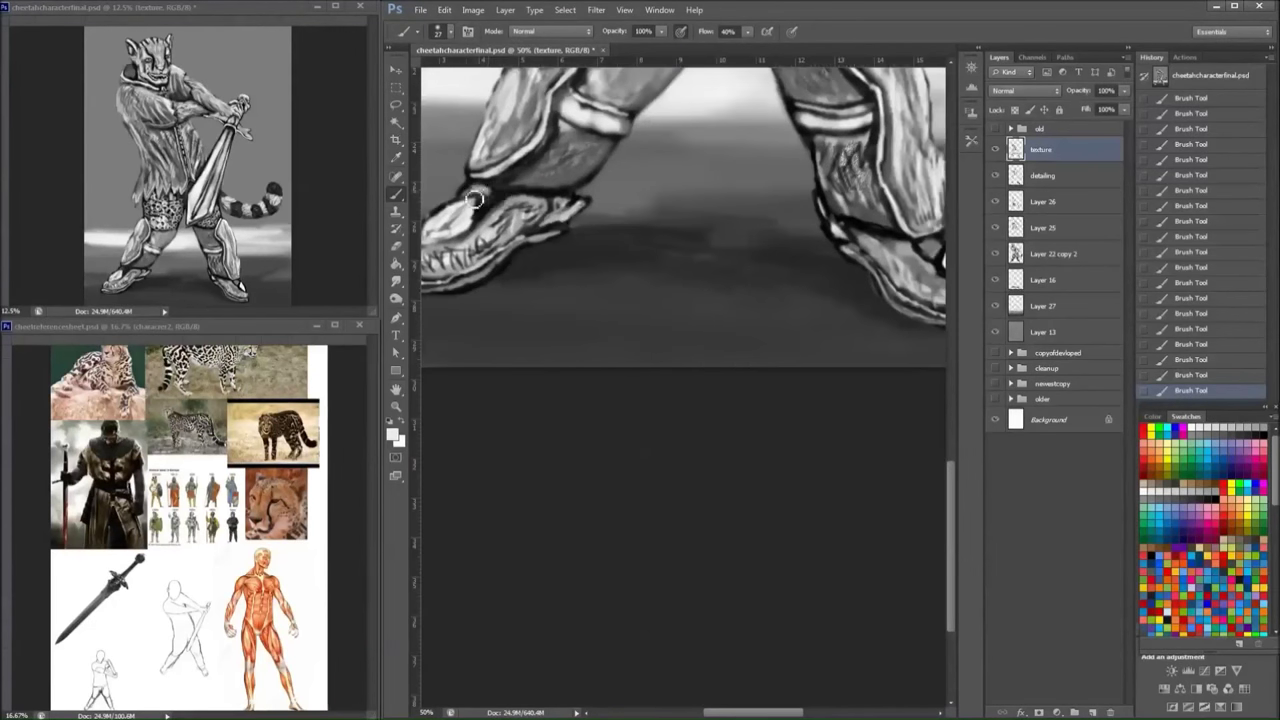
- Strengthen the dark outline around the right-hand boot's heel and ankle with 17 px black strokes
drag(955, 240, 778, 282)
right_click(778, 282)
drag(797, 231, 790, 231)
key(Return)
mouse_move(727, 269)
mouse_down()
mouse_move(877, 246)
mouse_move(837, 252)
mouse_move(760, 216)
mouse_up()
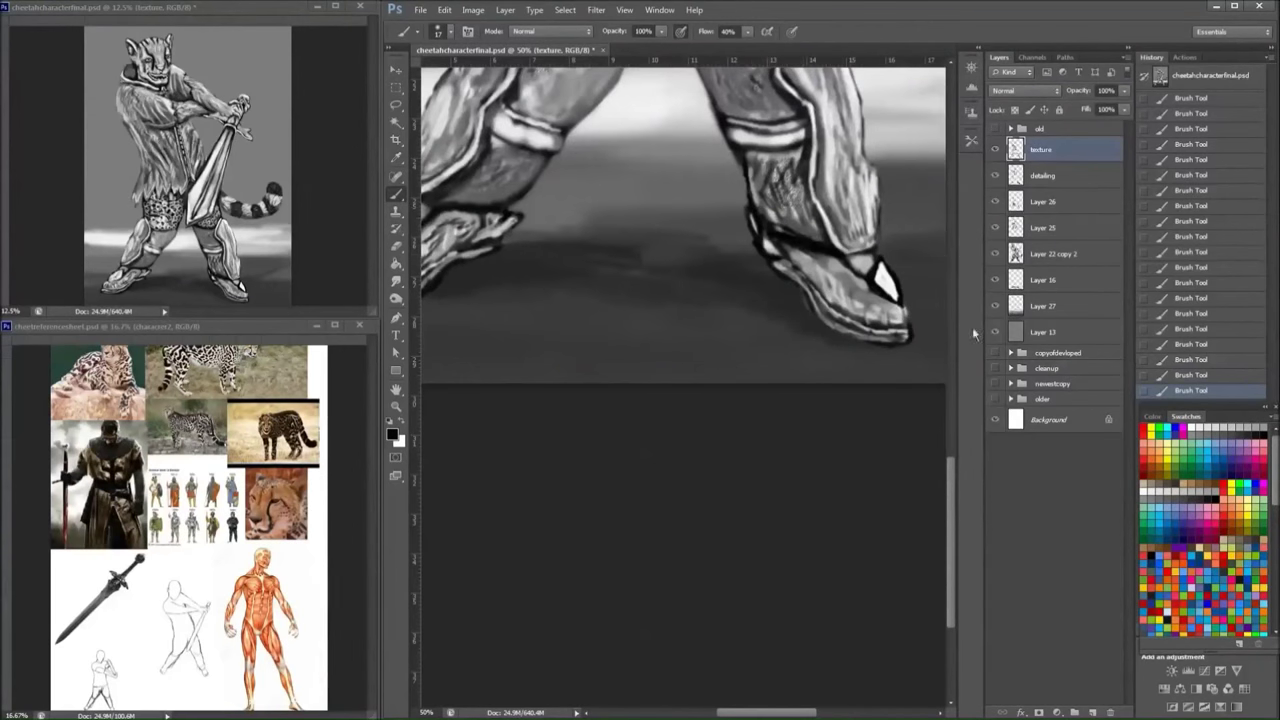
- Soften the right-hand boot's ankle line and upper with mid-grey strokes
click(1218, 428)
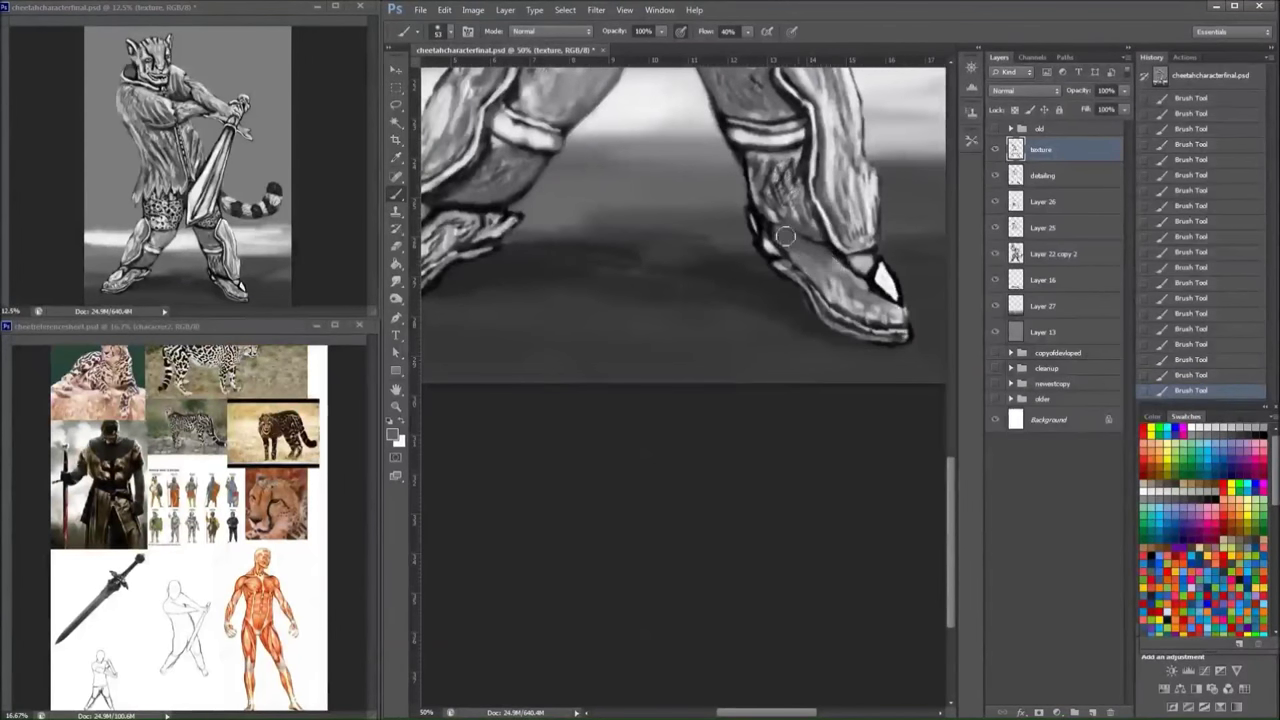
key(bracketleft)
key(bracketleft)
key(bracketleft)
drag(785, 236, 772, 252)
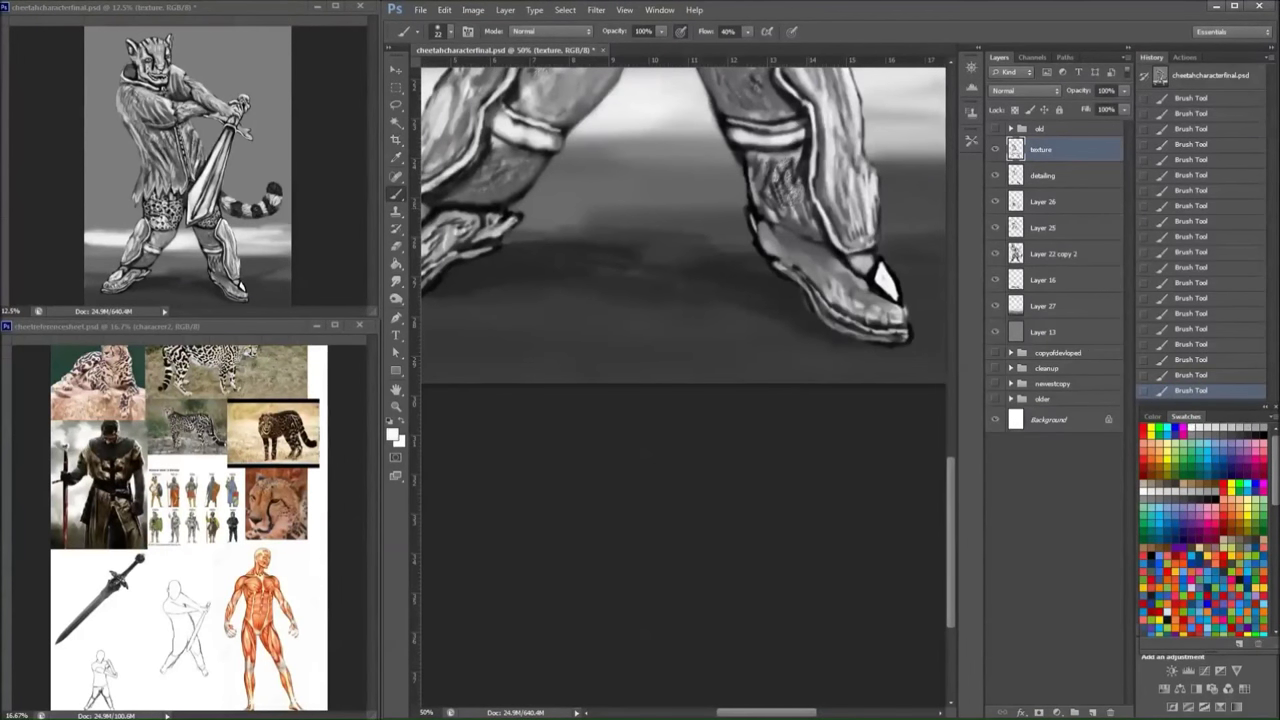
- Paint a white spur on the right-hand boot's heel with a 16 px brush and edge it in black
right_click(815, 205)
key(Return)
mouse_move(770, 208)
mouse_down()
mouse_move(750, 236)
mouse_move(765, 250)
mouse_up()
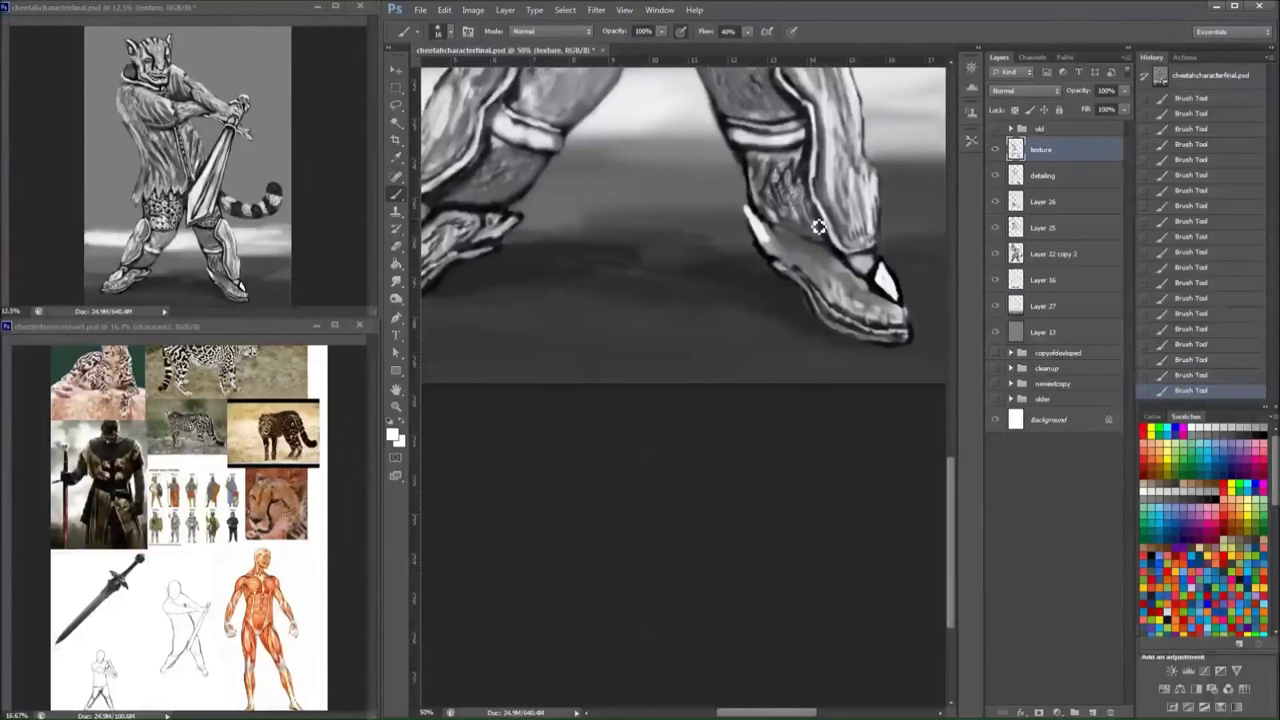
key(x)
drag(746, 208, 796, 272)
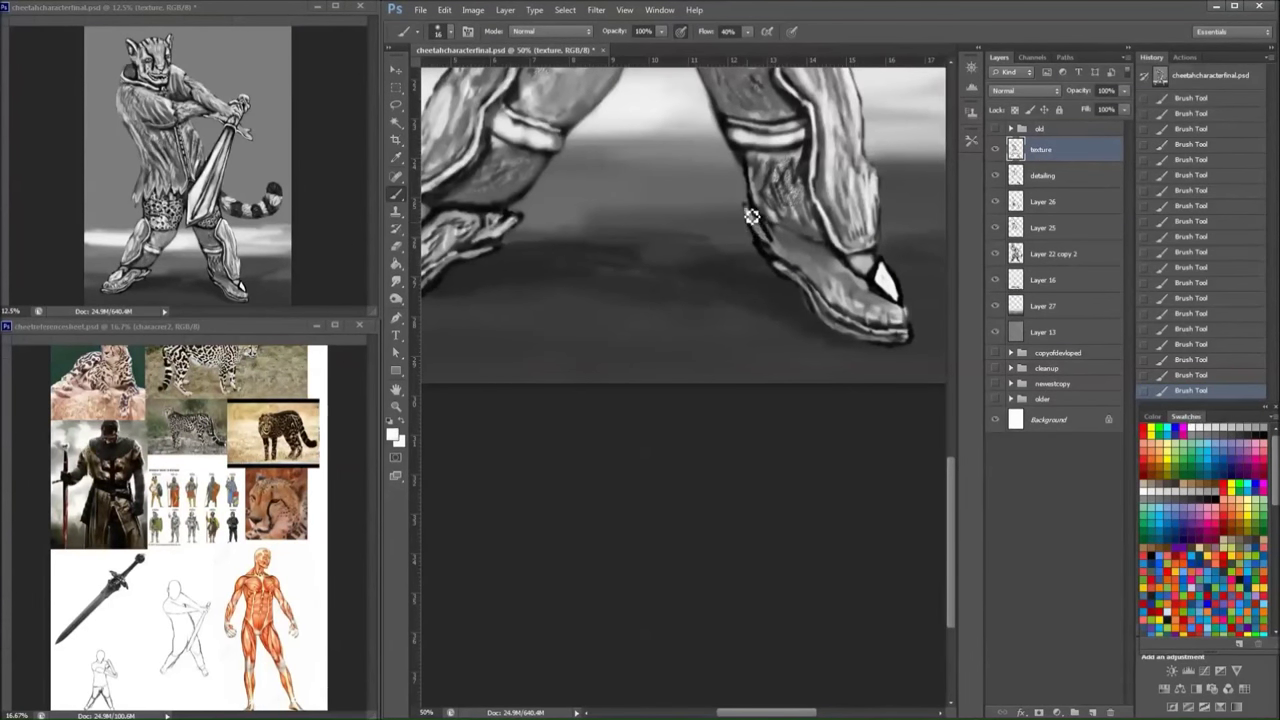
drag(751, 217, 860, 300)
- Blend the right-hand boot's upper into smooth grey using a 34 px brush
key(bracketright)
key(bracketright)
drag(785, 248, 833, 268)
scroll(791, 214, left, 3)
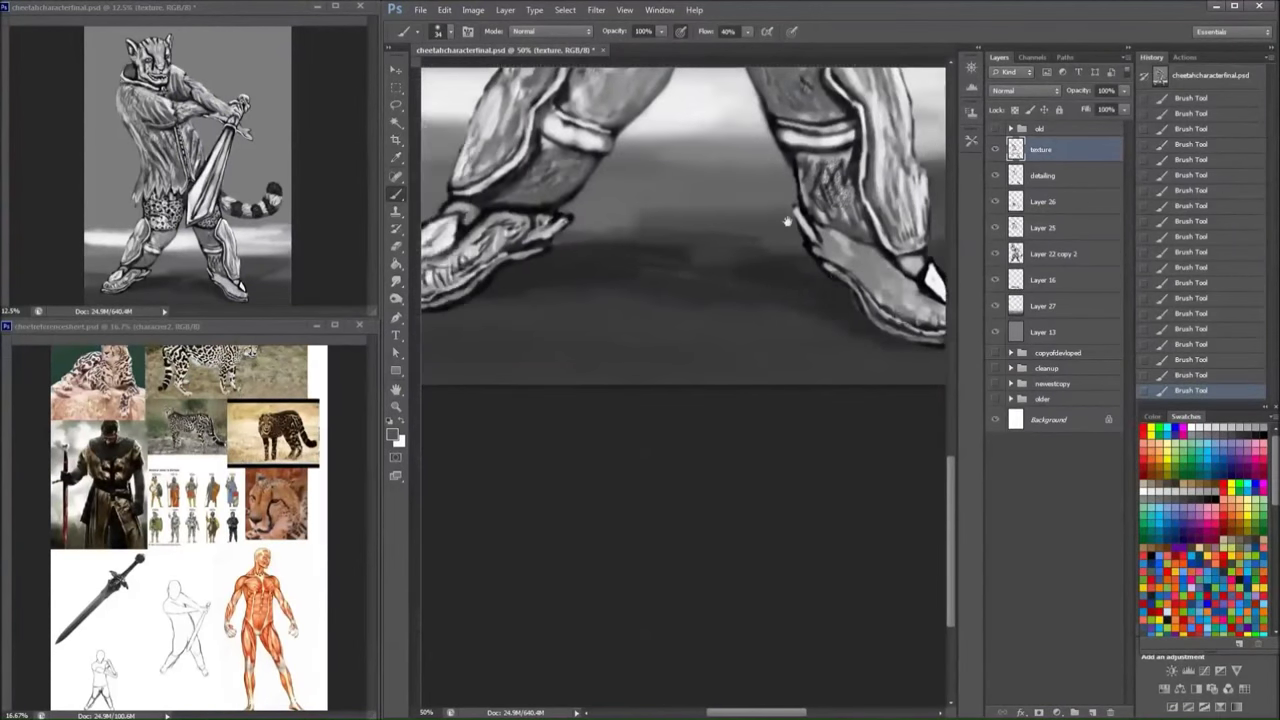
- Rework the facets and tip of the sword blade with 25 px strokes
scroll(662, 232, up, 7)
scroll(662, 232, right, 3)
key(bracketleft)
key(bracketleft)
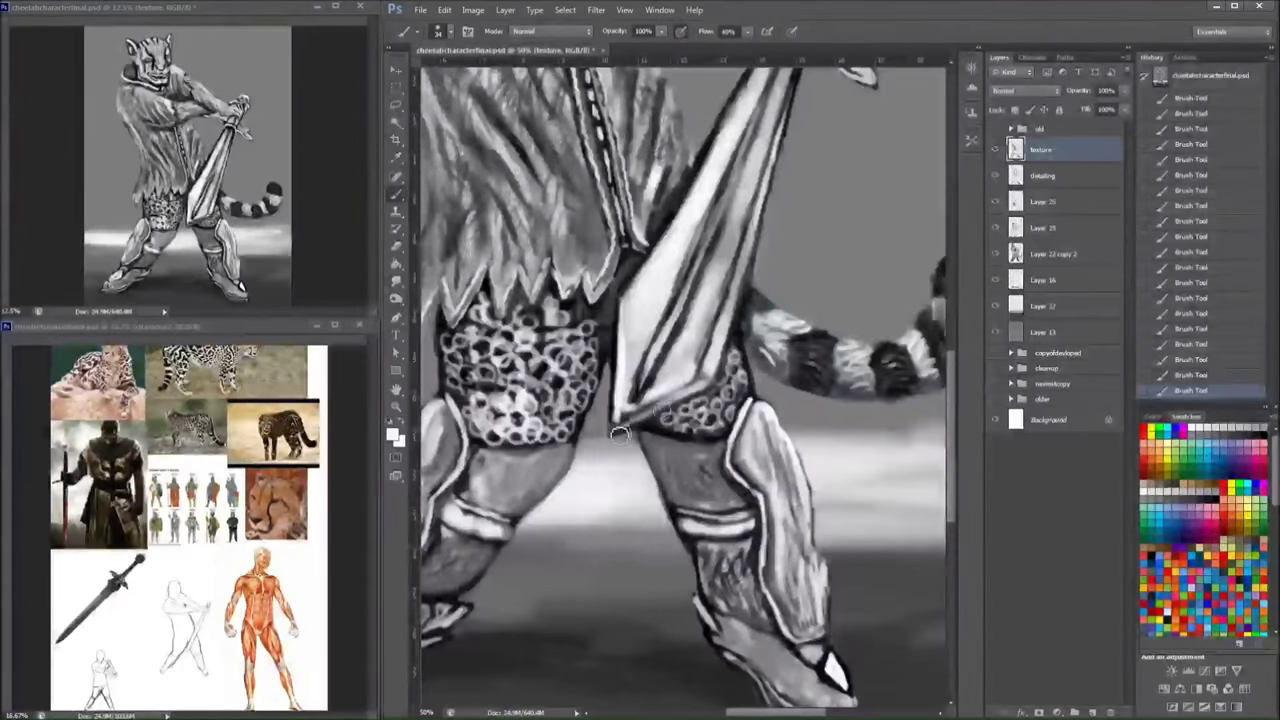
key(x)
drag(720, 380, 625, 428)
drag(728, 262, 688, 385)
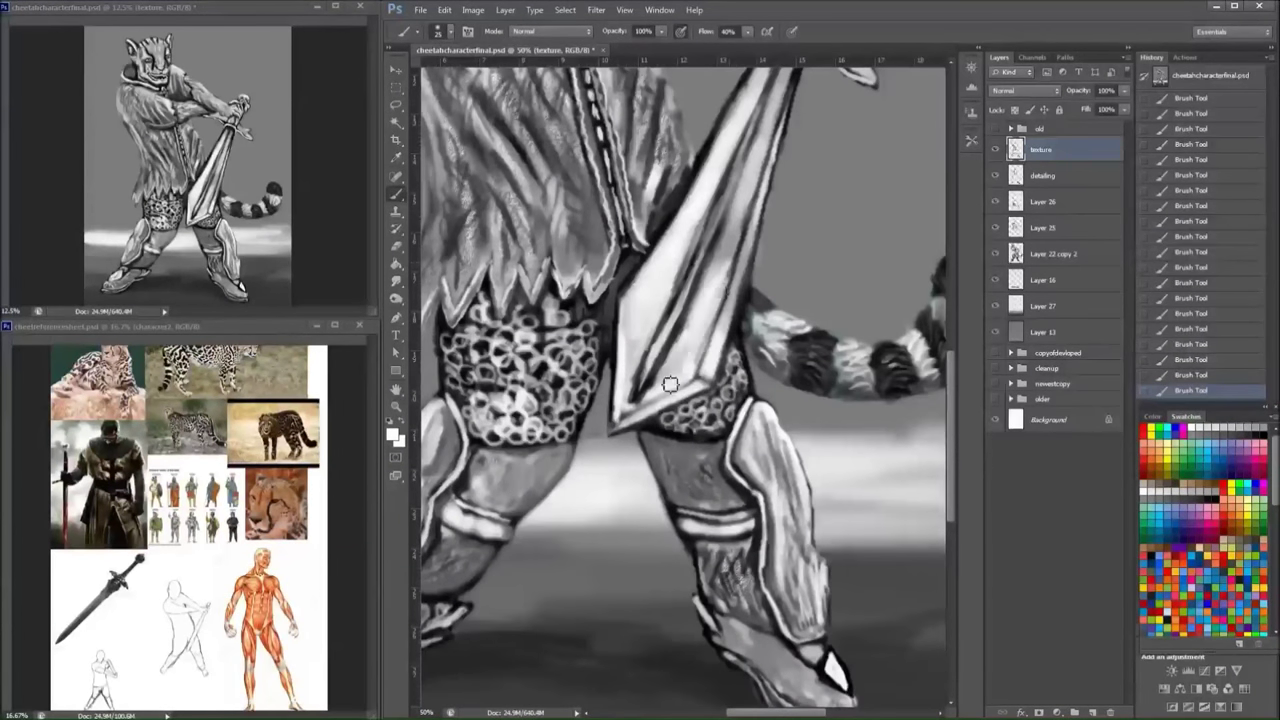
mouse_move(700, 290)
mouse_down()
mouse_move(645, 420)
mouse_move(614, 434)
mouse_up()
mouse_move(652, 300)
mouse_down()
mouse_move(628, 385)
mouse_move(618, 362)
mouse_move(730, 135)
mouse_move(638, 432)
mouse_up()
- Shade the sword blade with grey streaks and add white highlights along its length
key(x)
drag(732, 322, 704, 378)
key(x)
mouse_move(734, 296)
mouse_down()
mouse_move(716, 350)
mouse_move(738, 282)
mouse_up()
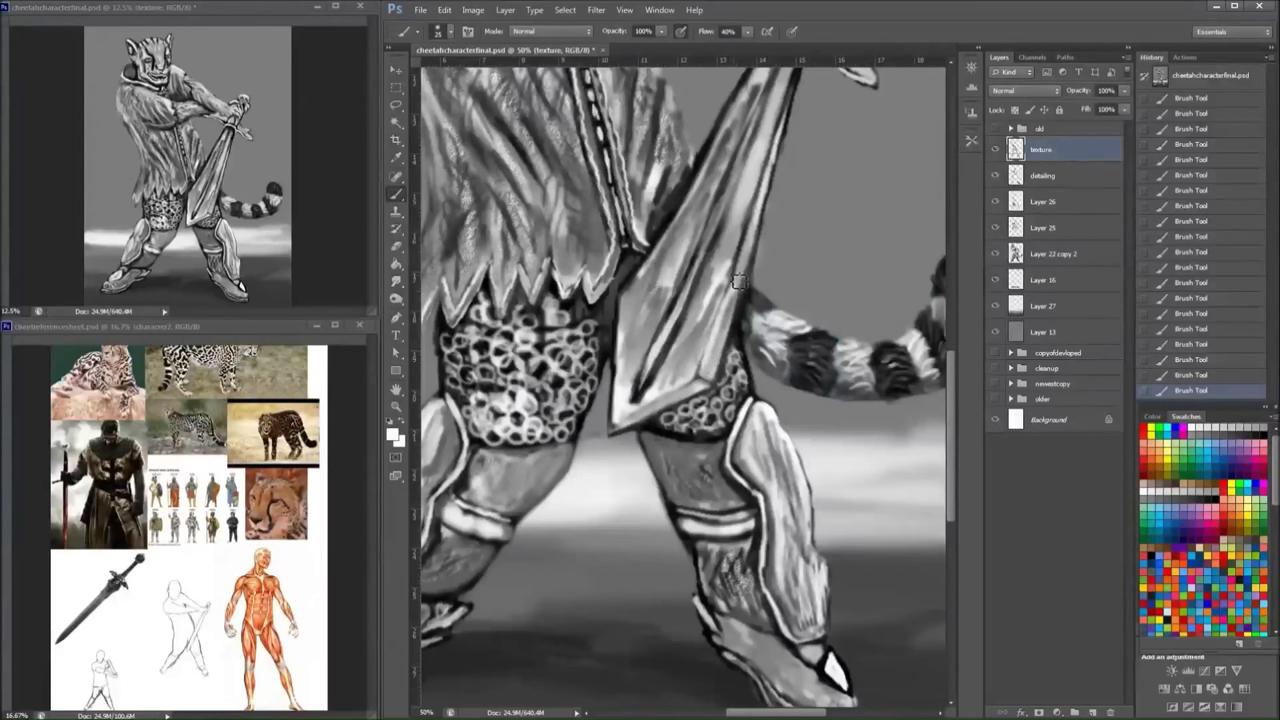
mouse_move(638, 328)
mouse_down()
mouse_move(618, 292)
mouse_move(668, 240)
mouse_up()
mouse_move(622, 380)
mouse_down()
mouse_move(682, 258)
mouse_move(653, 372)
mouse_move(696, 305)
mouse_move(610, 188)
mouse_up()
drag(578, 218, 545, 150)
- Add a new layer and lighten the right-hand trouser leg around the knee strap with 25 px strokes
click(1092, 712)
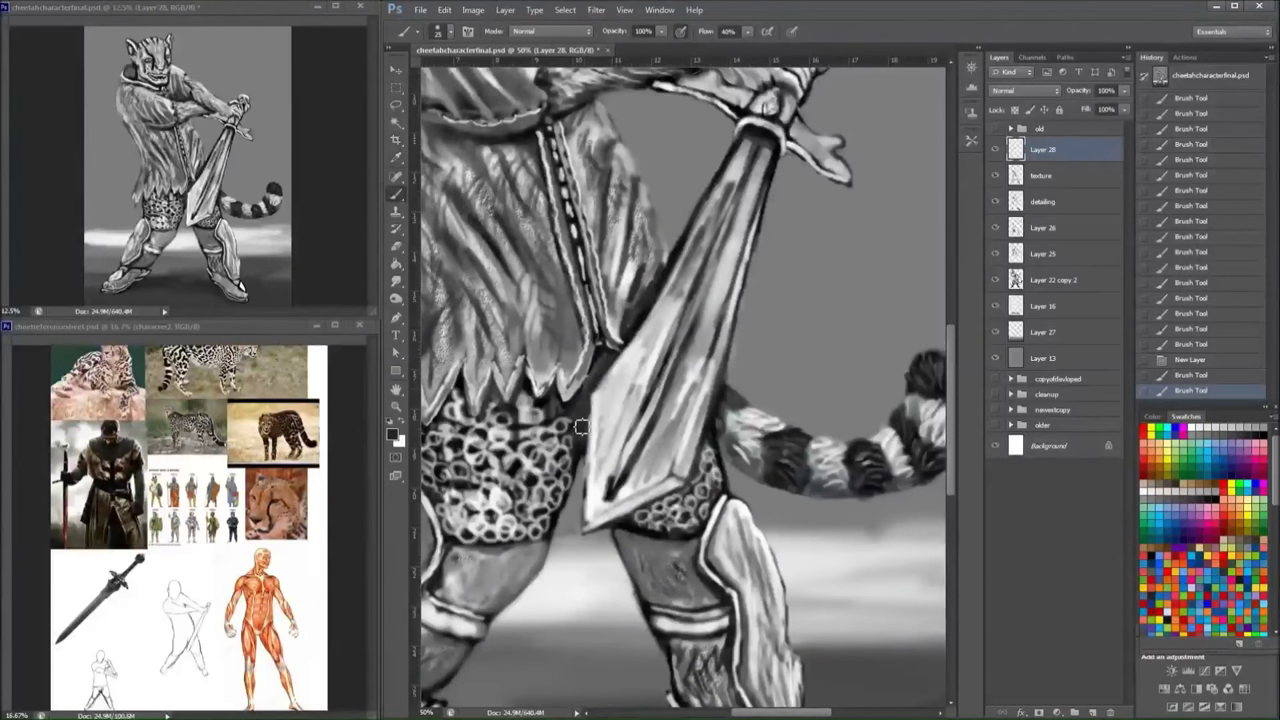
mouse_move(660, 505)
mouse_down()
mouse_move(737, 415)
mouse_move(766, 510)
mouse_up()
key(x)
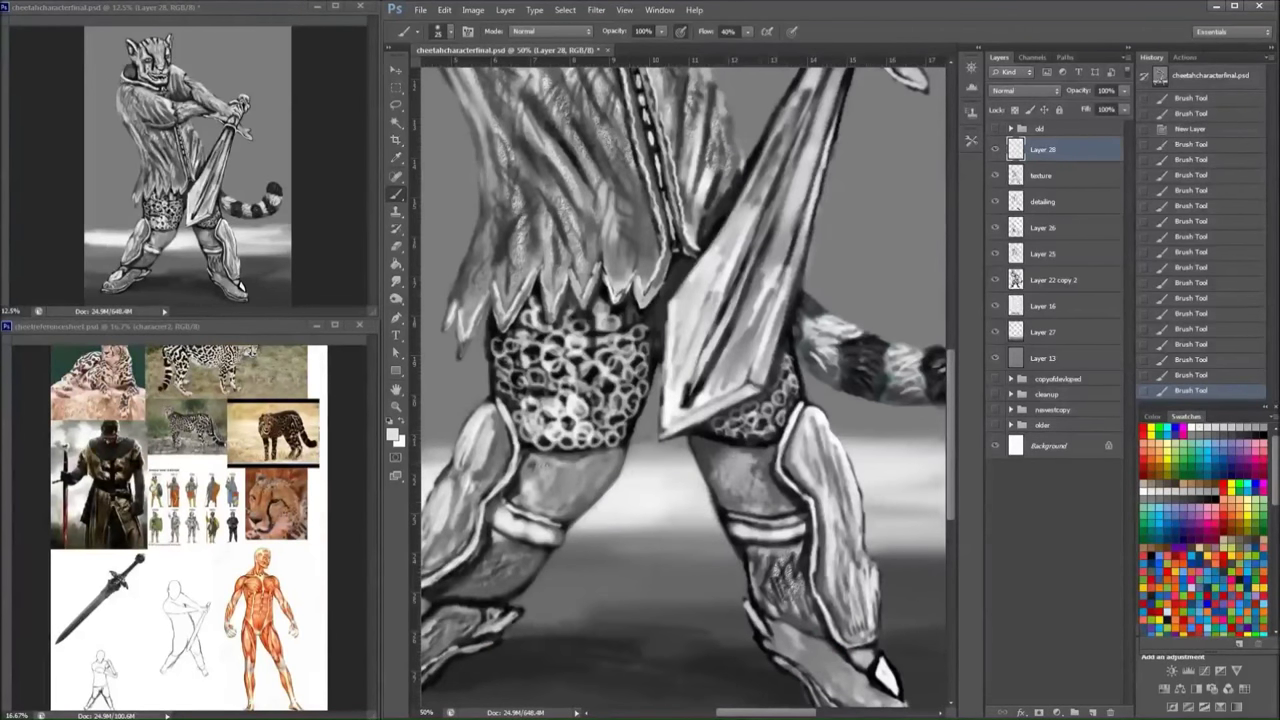
drag(790, 612, 765, 548)
mouse_move(745, 590)
mouse_down()
mouse_move(760, 540)
mouse_move(808, 625)
mouse_up()
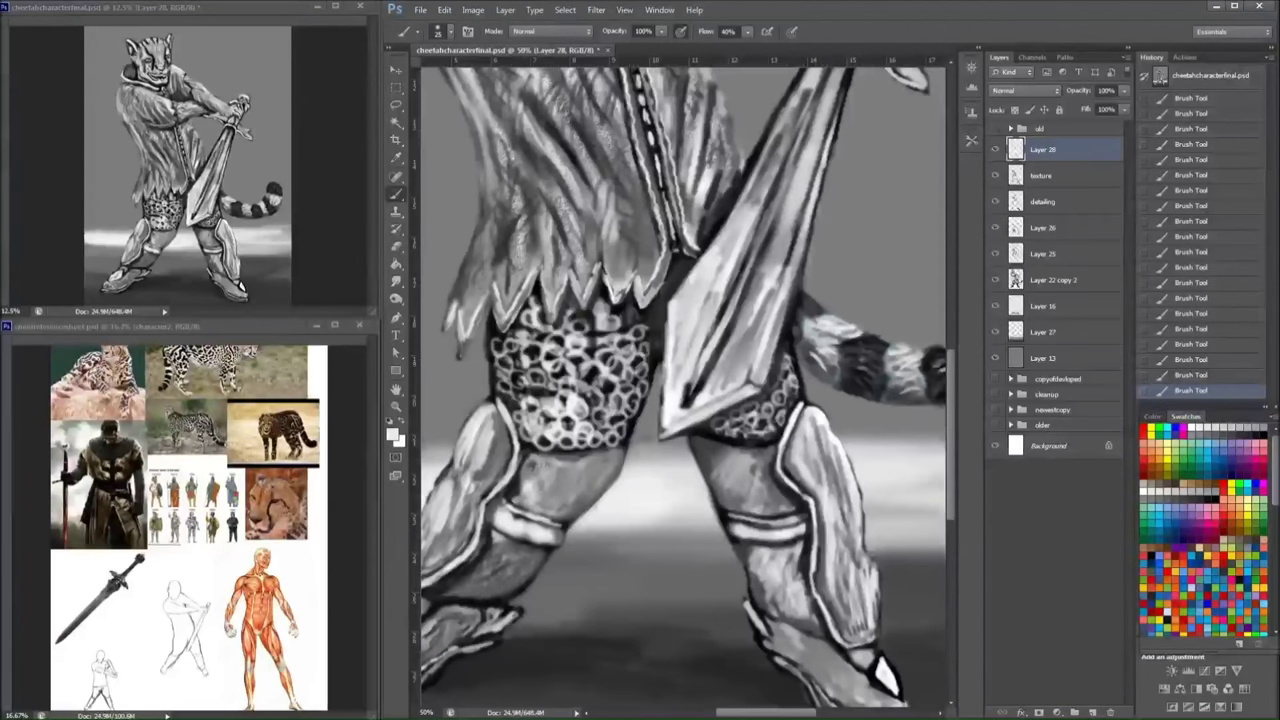
- Shade the left-hand trouser leg above and below the knee strap with textured strokes
key(x)
drag(540, 515, 615, 458)
key(ctrl+plus)
- Paint a white trim line under the left-hand leg's chain mail using a 19 px brush
right_click(790, 194)
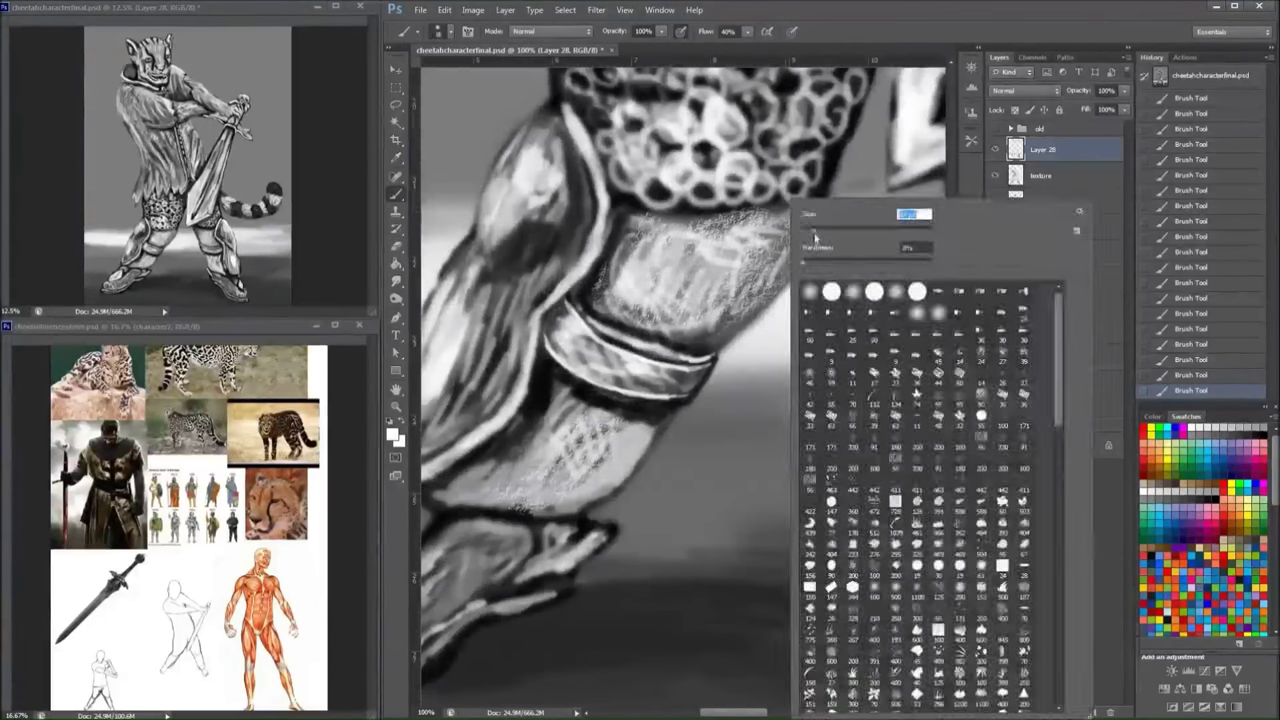
key(x)
mouse_move(815, 205)
mouse_down()
mouse_move(635, 215)
mouse_move(485, 295)
mouse_up()
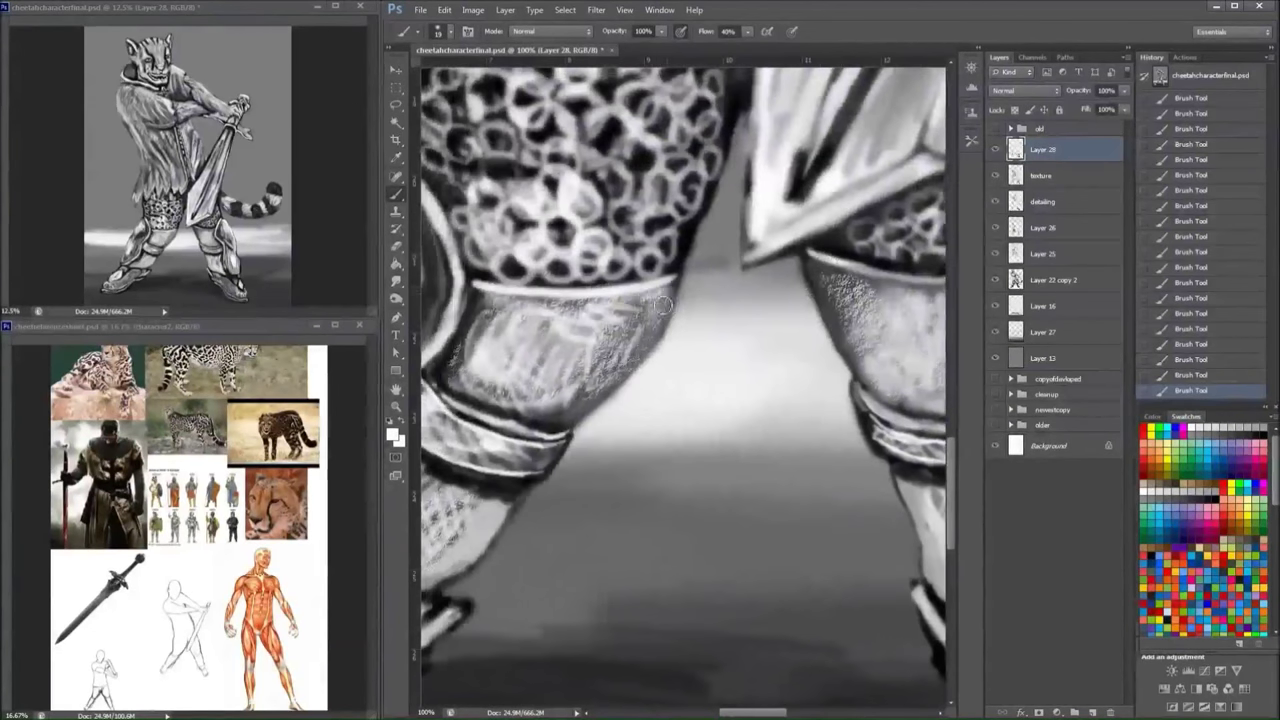
drag(662, 305, 656, 302)
- Hatch the left-hand trouser leg above and below the knee strap with 10 px black strokes
key(x)
key(bracketleft)
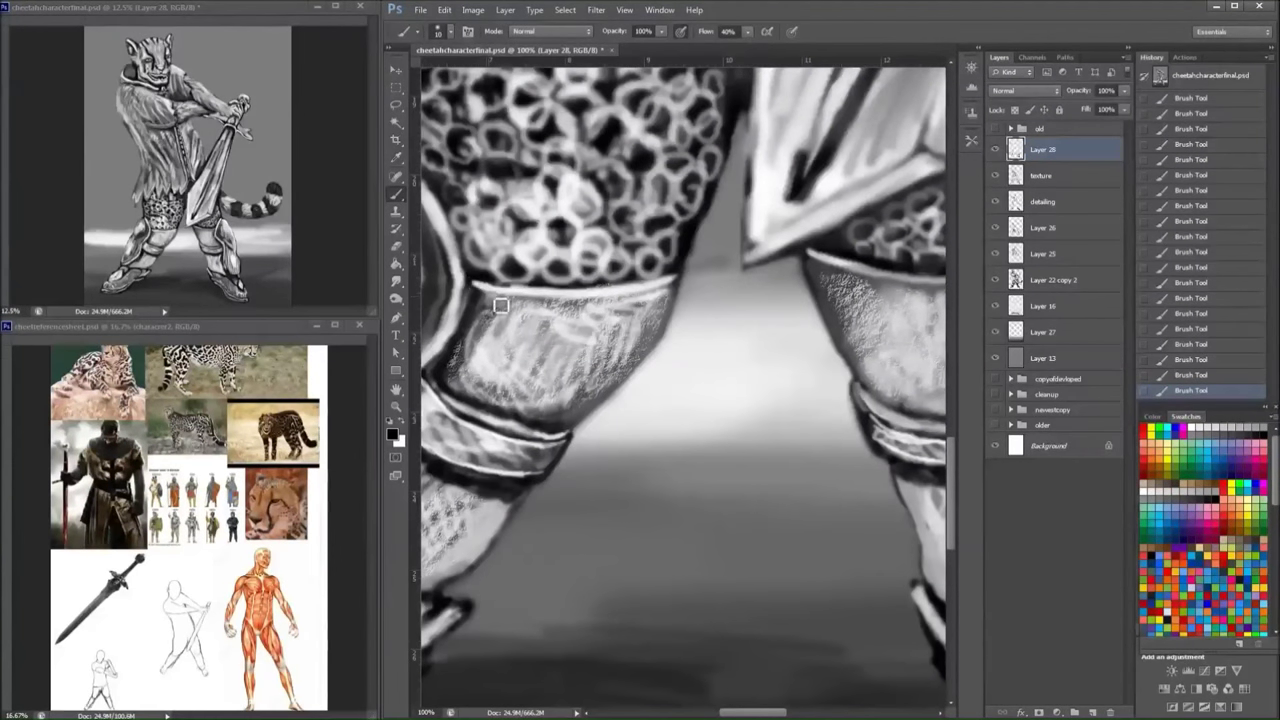
mouse_move(500, 305)
mouse_down()
mouse_move(470, 300)
mouse_move(481, 335)
mouse_move(600, 340)
mouse_move(585, 415)
mouse_move(680, 290)
mouse_up()
mouse_move(490, 482)
mouse_down()
mouse_move(677, 437)
mouse_move(659, 450)
mouse_up()
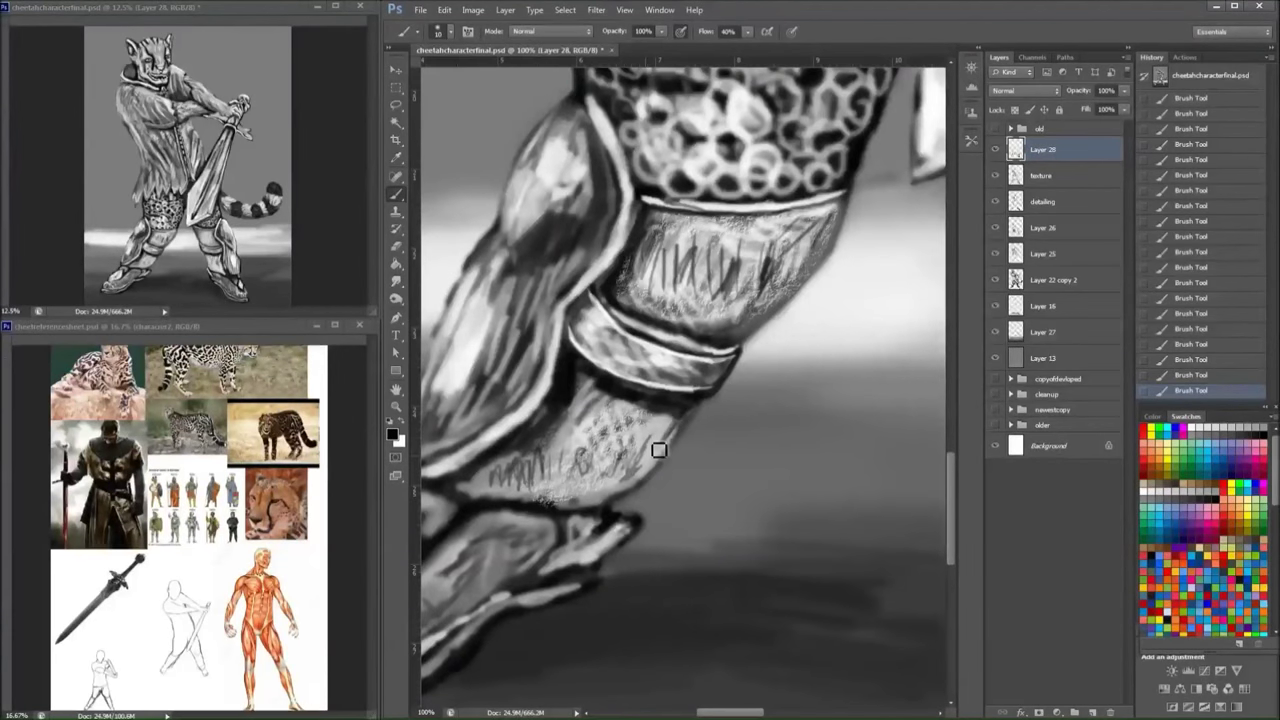
drag(820, 205, 750, 300)
- Blend the hatching above the left-hand knee strap with light and dark grey strokes in varying brush sizes
key(x)
key(bracketright)
key(bracketright)
key(bracketright)
key(bracketright)
key(bracketright)
key(x)
key(bracketleft)
key(bracketleft)
key(bracketleft)
key(bracketleft)
mouse_move(760, 240)
mouse_down()
mouse_move(735, 300)
mouse_move(820, 225)
mouse_move(724, 302)
mouse_move(790, 235)
mouse_move(735, 320)
mouse_move(700, 290)
mouse_move(808, 270)
mouse_move(640, 260)
mouse_up()
- Texture the left-hand trouser leg below the knee strap with 13 px light strokes and darken its edge near the ankle
key(x)
key(bracketleft)
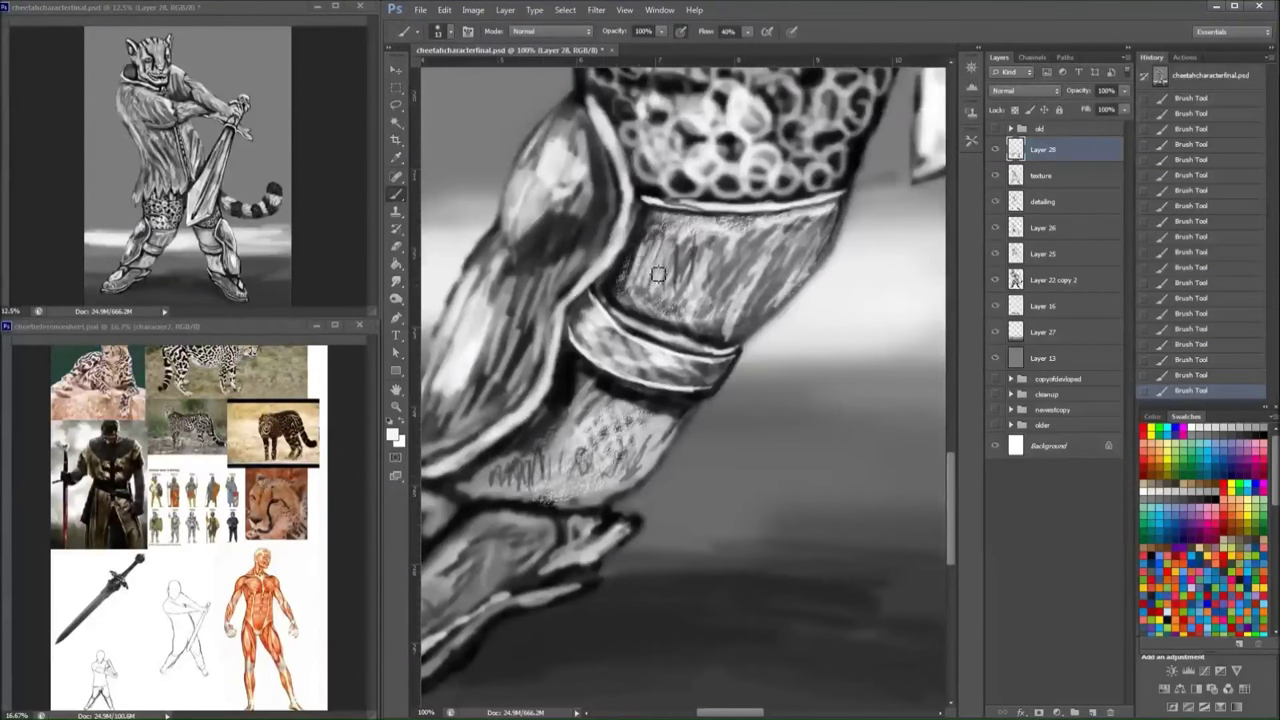
drag(600, 420, 545, 470)
mouse_move(575, 445)
mouse_down()
mouse_move(675, 425)
mouse_move(715, 380)
mouse_up()
key(x)
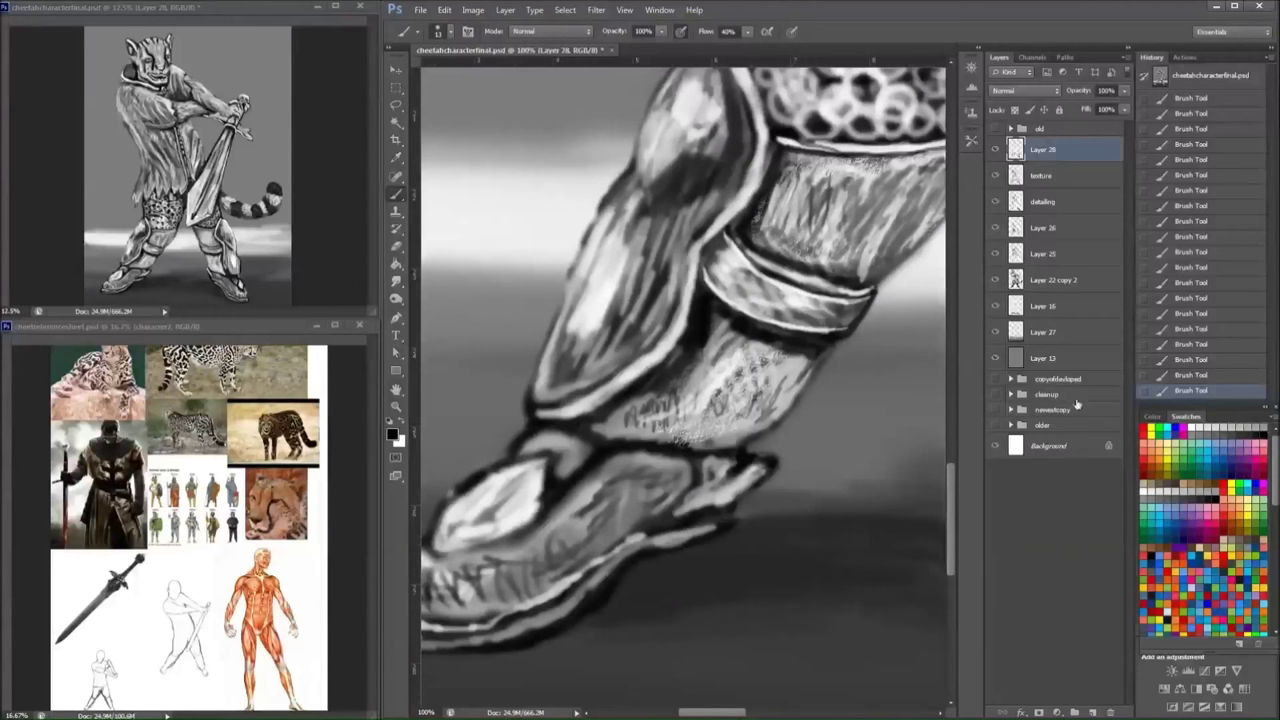
drag(600, 425, 730, 372)
drag(550, 460, 620, 420)
mouse_move(628, 408)
mouse_down()
mouse_move(606, 440)
mouse_move(545, 442)
mouse_move(505, 478)
mouse_move(513, 512)
mouse_move(536, 500)
mouse_move(498, 500)
mouse_move(600, 420)
mouse_up()
- Draw black facet lines inside the white ankle plate on the right-hand boot with a 13 px brush
scroll(592, 445, right, 5)
scroll(592, 445, down, 2)
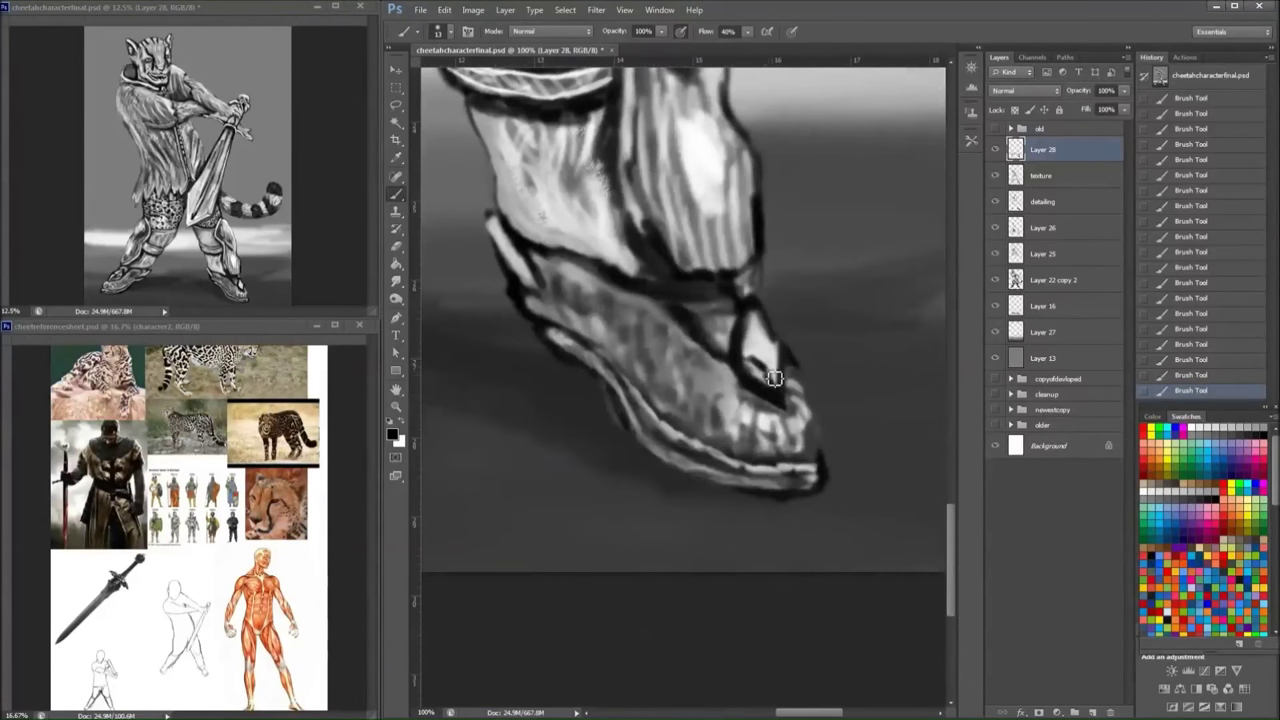
drag(755, 367, 752, 332)
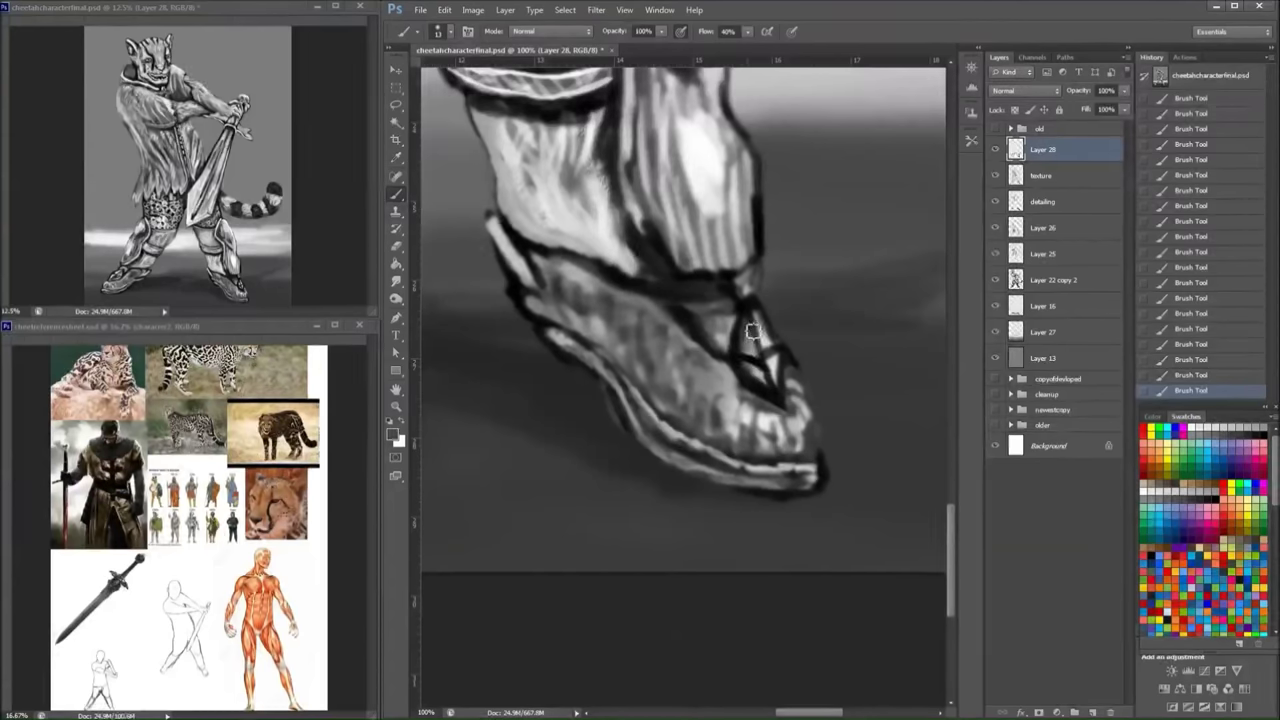
- Turn the left-hand boot's ankle plate into a faceted gem shape with dark shading and light grey edge highlights
scroll(752, 332, left, 5)
scroll(752, 332, up, 1)
drag(585, 362, 652, 322)
mouse_move(605, 286)
mouse_down()
mouse_move(655, 290)
mouse_move(650, 310)
mouse_up()
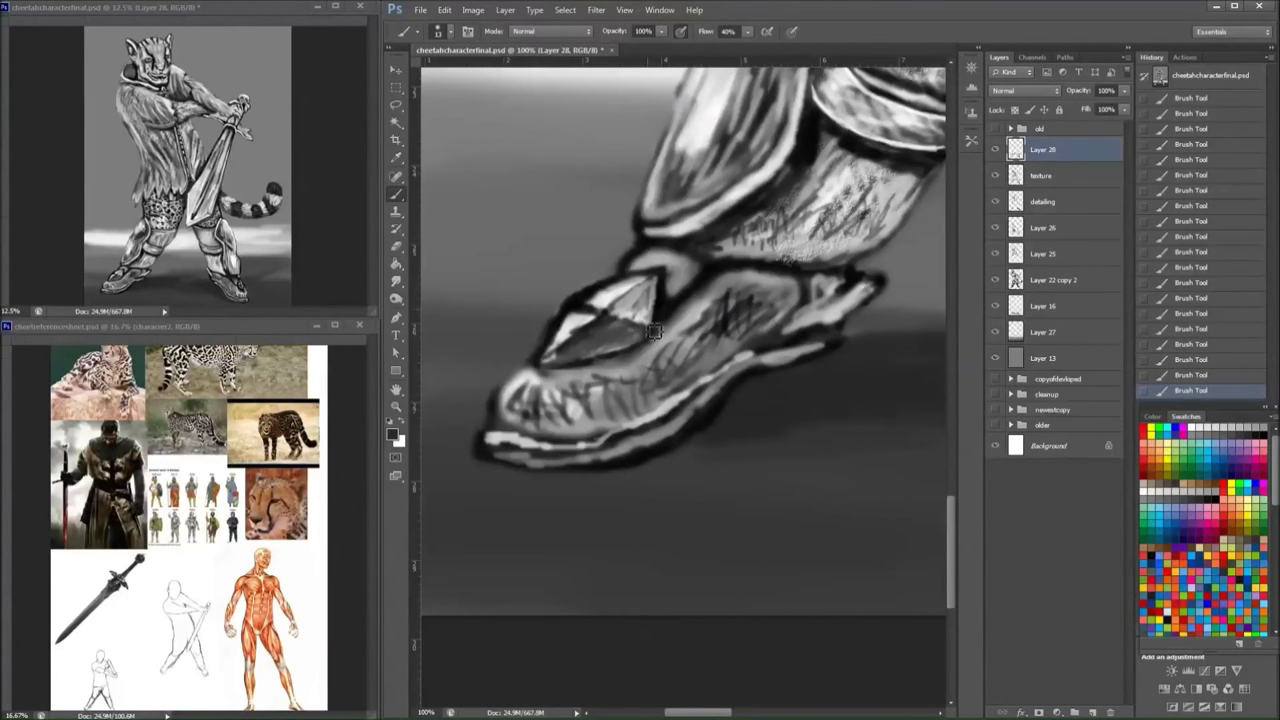
key(x)
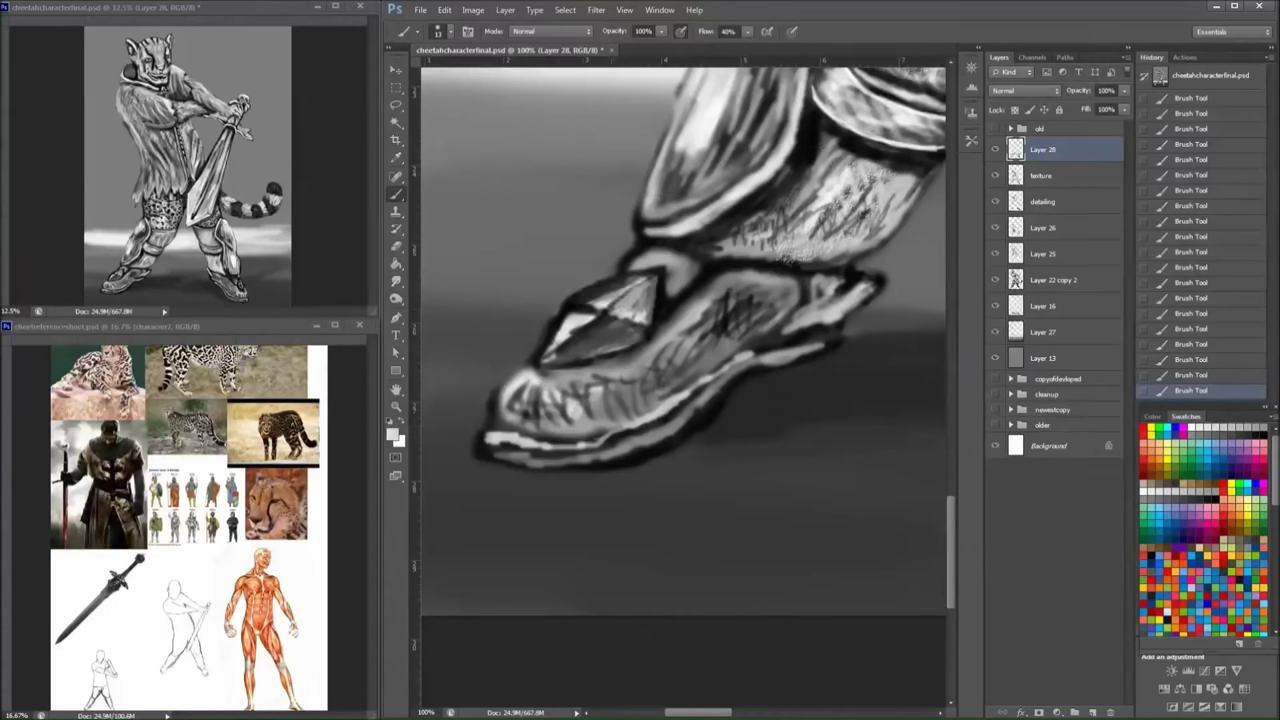
drag(575, 300, 655, 278)
drag(600, 318, 568, 352)
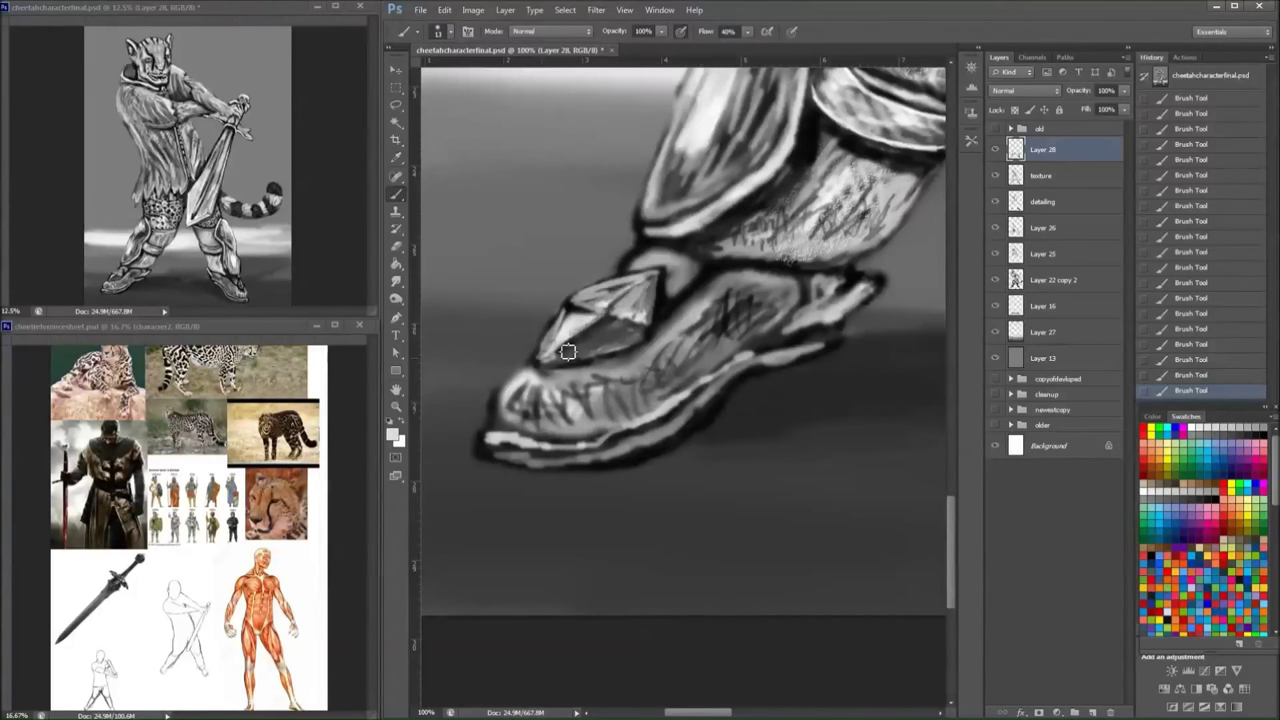
- Highlight the facets and edges of the right-hand boot's ankle plate with light grey strokes
key(h)
drag(785, 360, 740, 265)
mouse_move(735, 320)
mouse_down()
mouse_move(775, 360)
mouse_move(766, 298)
mouse_move(766, 314)
mouse_up()
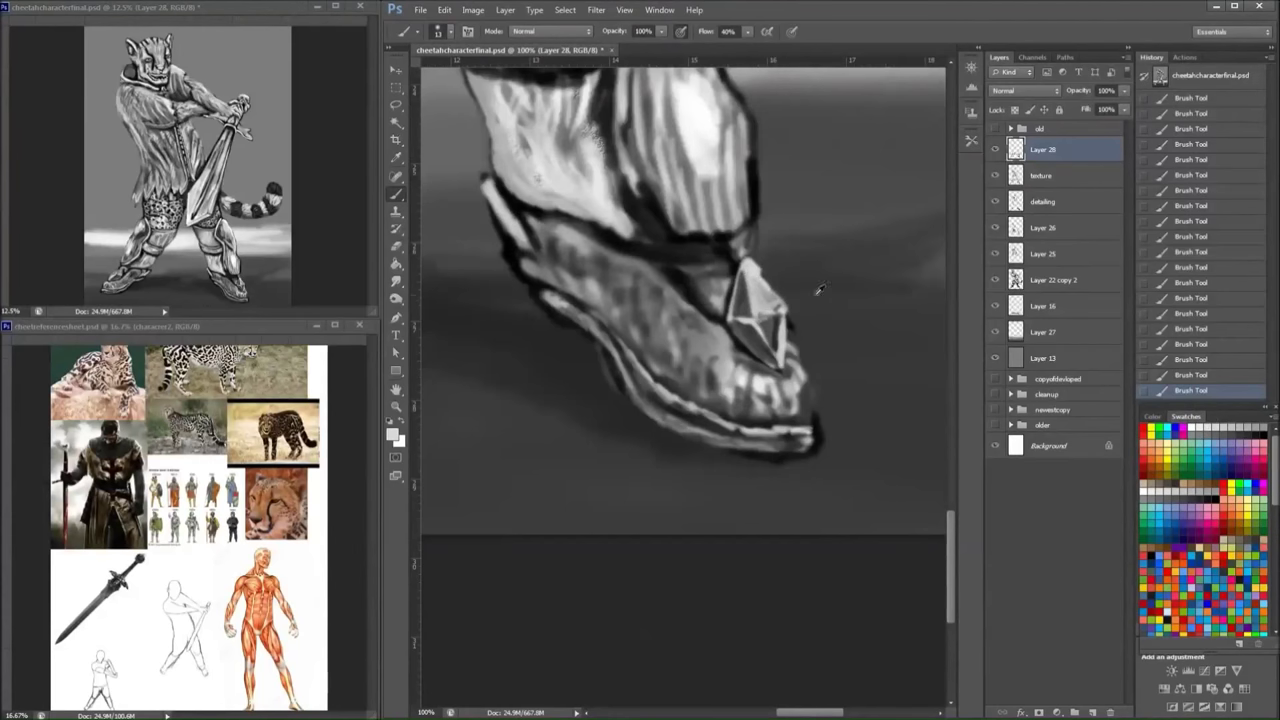
mouse_move(738, 270)
mouse_down()
mouse_move(759, 347)
mouse_move(747, 353)
mouse_move(708, 320)
mouse_move(731, 271)
mouse_move(797, 380)
mouse_move(776, 392)
mouse_move(712, 365)
mouse_up()
- Add black fold lines on the right-hand boot's upper and outline its heel spur in black
key(x)
mouse_move(660, 245)
mouse_down()
mouse_move(495, 206)
mouse_move(518, 255)
mouse_move(560, 292)
mouse_up()
key(x)
key(x)
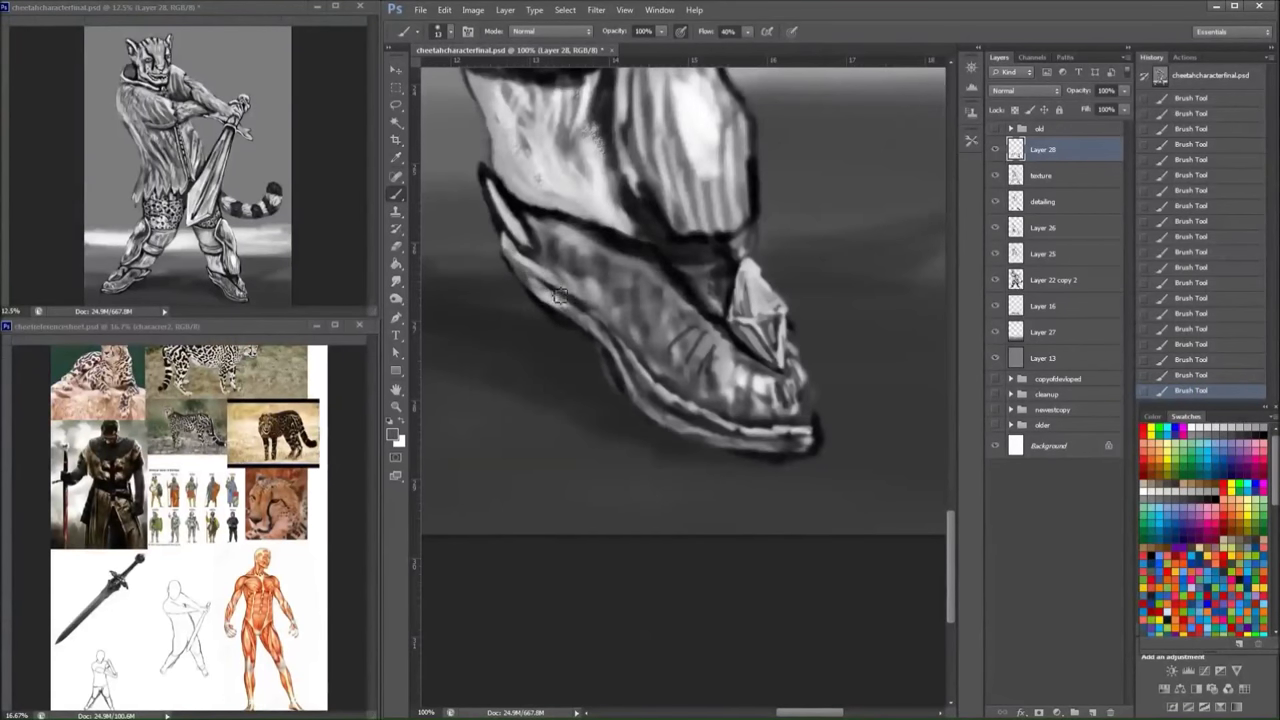
- Brighten the sole seam of the right-hand boot from heel to toe with white strokes
key(x)
mouse_move(508, 254)
mouse_down()
mouse_move(534, 277)
mouse_move(566, 266)
mouse_move(810, 432)
mouse_up()
key(x)
drag(640, 372, 568, 300)
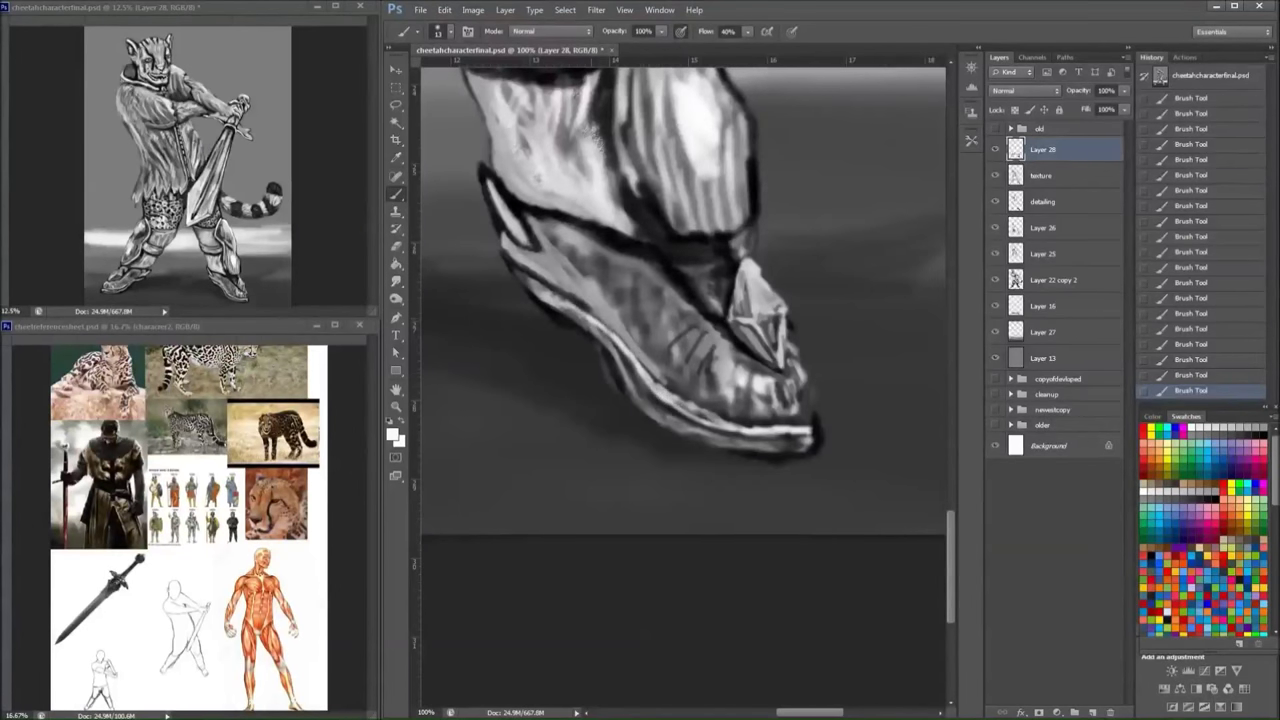
- Fill out the right-hand boot's sole edge with grey and rim the toe in light grey
key(x)
mouse_move(635, 396)
mouse_down()
mouse_move(600, 345)
mouse_move(537, 297)
mouse_move(547, 301)
mouse_up()
key(x)
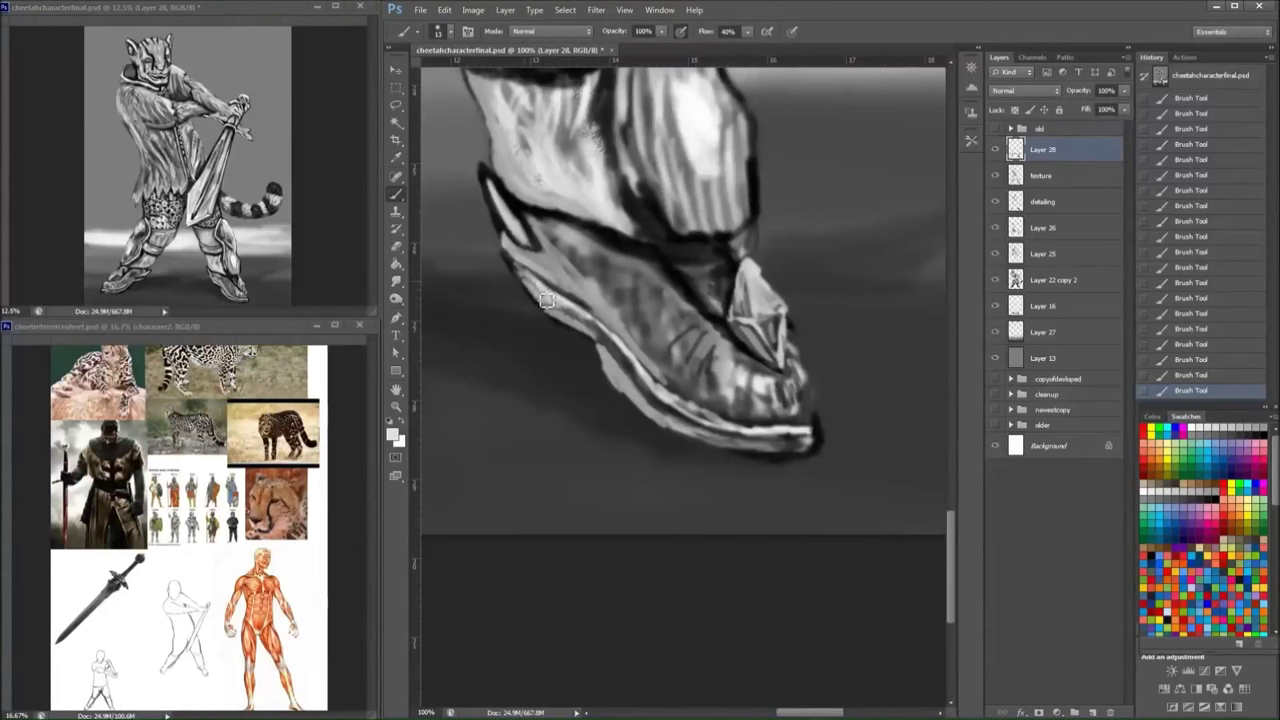
mouse_move(818, 445)
mouse_down()
mouse_move(823, 429)
mouse_move(826, 446)
mouse_move(780, 461)
mouse_move(825, 446)
mouse_up()
- Refine the right-hand boot's heel spur and ankle opening with black and white strokes
key(x)
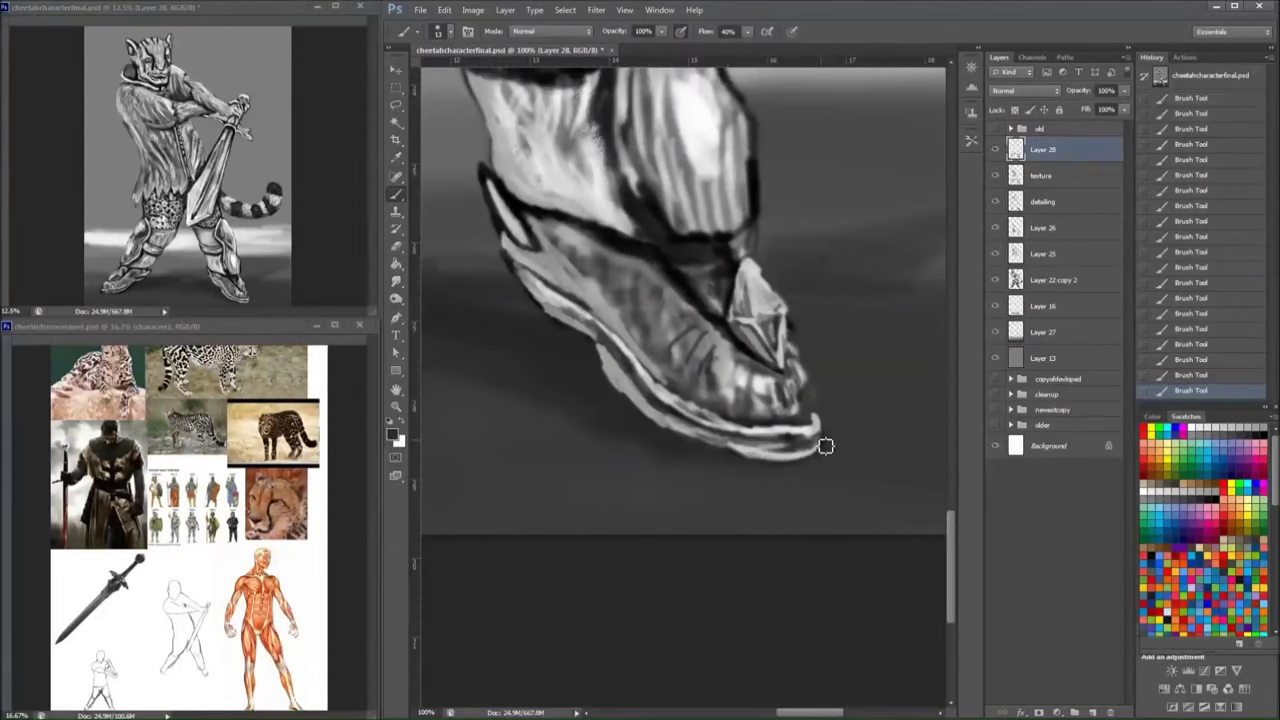
mouse_move(518, 200)
mouse_down()
mouse_move(678, 290)
mouse_move(646, 251)
mouse_move(651, 290)
mouse_move(692, 322)
mouse_up()
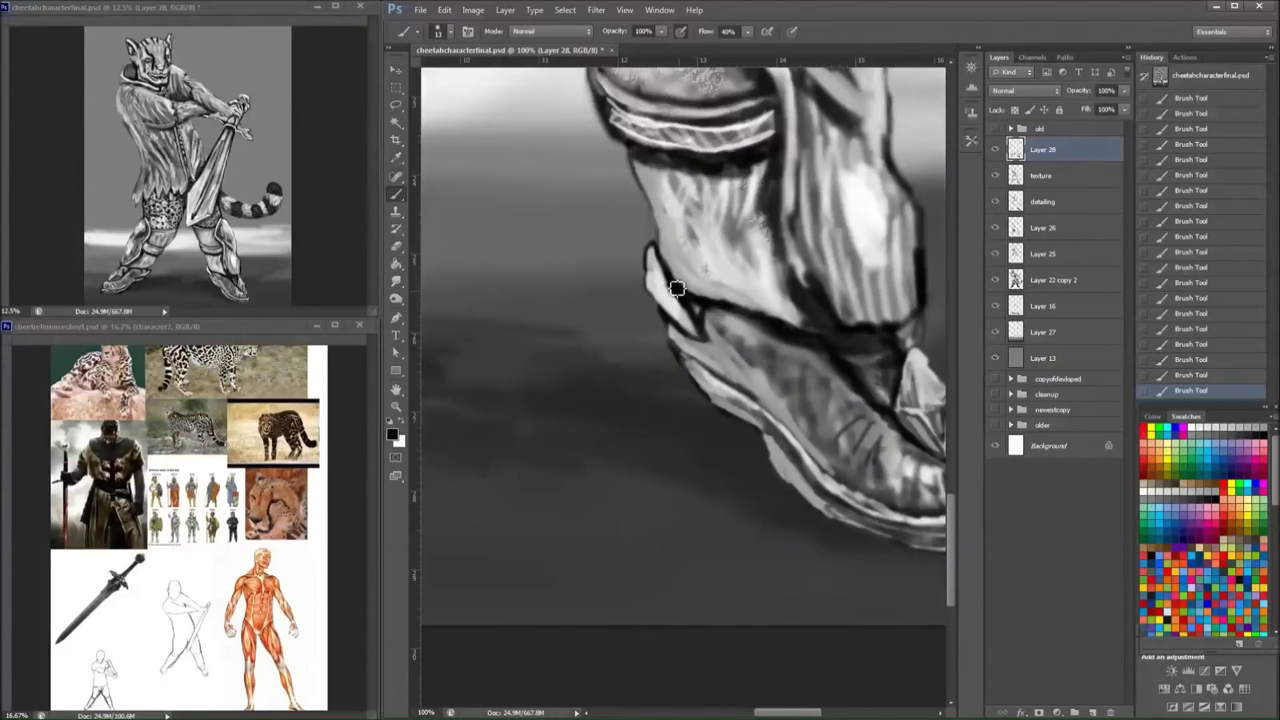
key(x)
drag(677, 288, 700, 326)
- Shade the left-hand leg around the knee strap with dark strokes using a larger brush
key(ctrl+minus)
key(bracketright)
key(x)
mouse_move(600, 250)
mouse_down()
mouse_move(688, 246)
mouse_move(602, 300)
mouse_up()
mouse_move(556, 350)
mouse_down()
mouse_move(592, 392)
mouse_move(666, 363)
mouse_up()
key(bracketright)
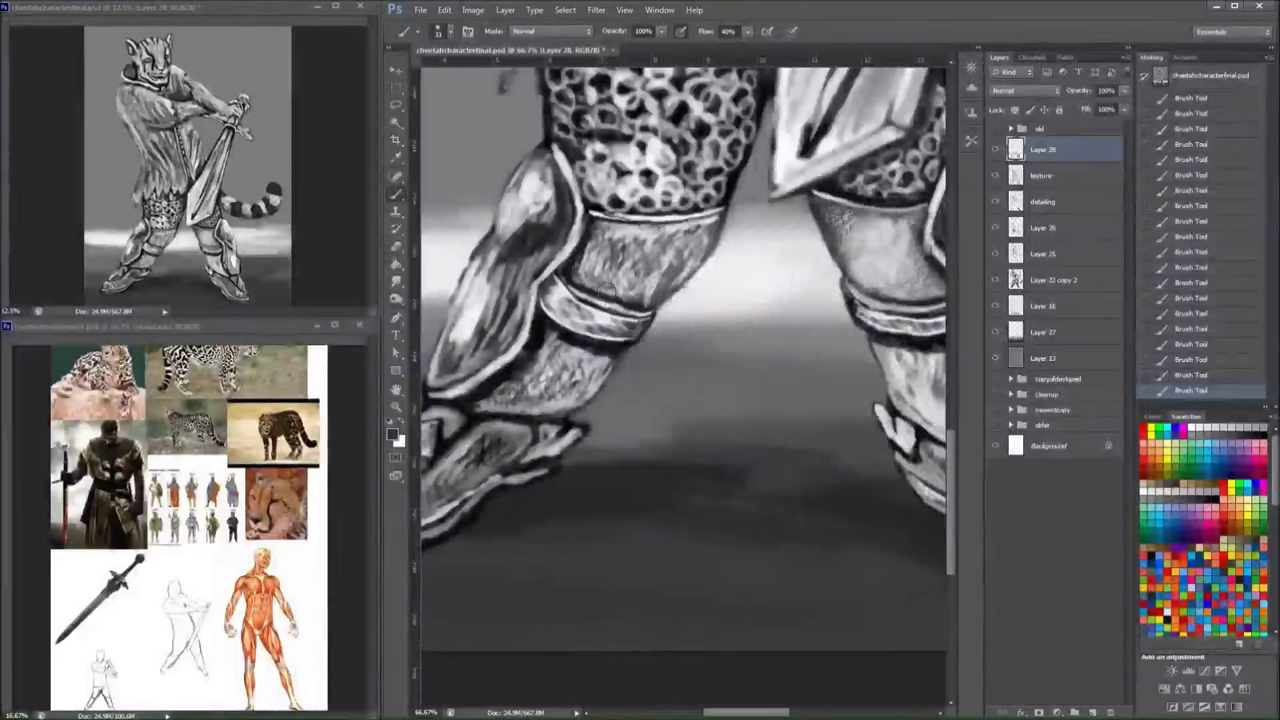
mouse_move(900, 400)
mouse_down()
mouse_move(760, 392)
mouse_move(800, 436)
mouse_up()
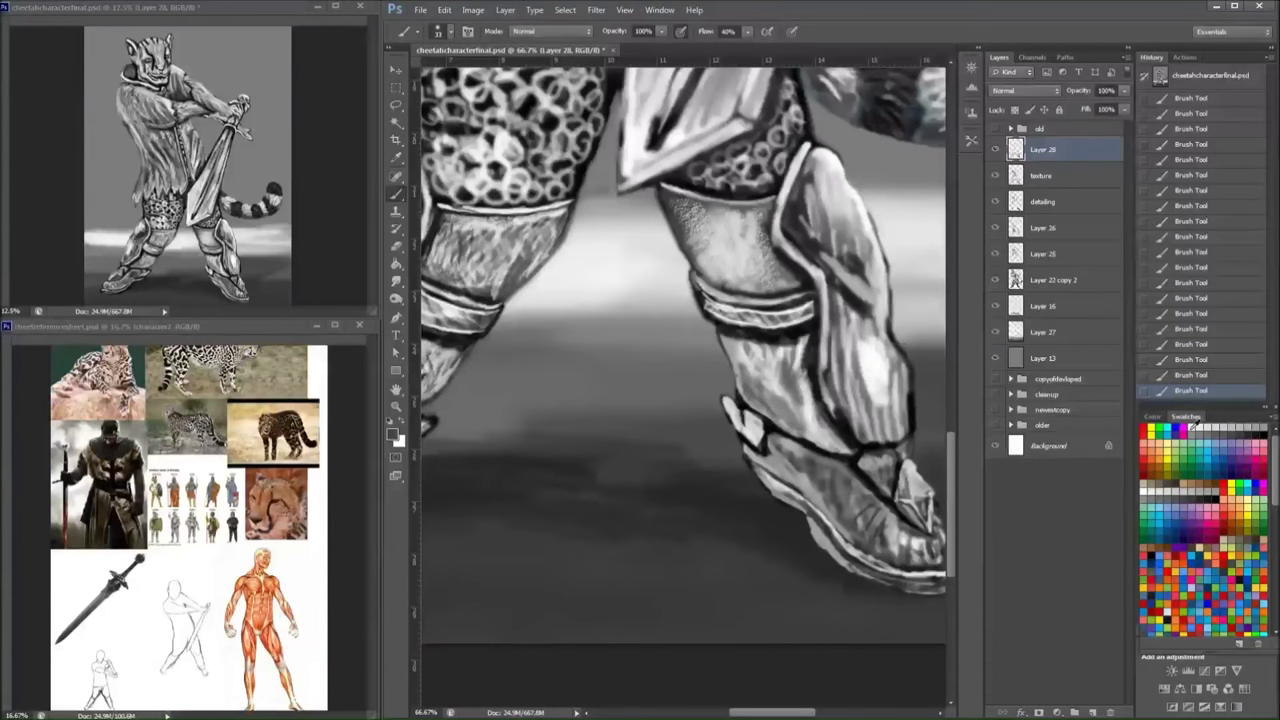
- Darken the gap between the left-hand chain mail and the sword blade with black strokes using a 25 px brush
mouse_move(520, 66)
mouse_down()
mouse_move(620, 394)
mouse_move(640, 354)
mouse_move(690, 312)
mouse_move(660, 322)
mouse_move(672, 332)
mouse_move(630, 316)
mouse_move(651, 294)
mouse_move(650, 355)
mouse_move(673, 340)
mouse_move(685, 365)
mouse_move(627, 355)
mouse_move(645, 350)
mouse_up()
key(x)
key(x)
mouse_move(757, 245)
mouse_down()
mouse_move(742, 338)
mouse_move(763, 242)
mouse_move(774, 242)
mouse_move(752, 270)
mouse_move(732, 357)
mouse_move(720, 320)
mouse_up()
key(x)
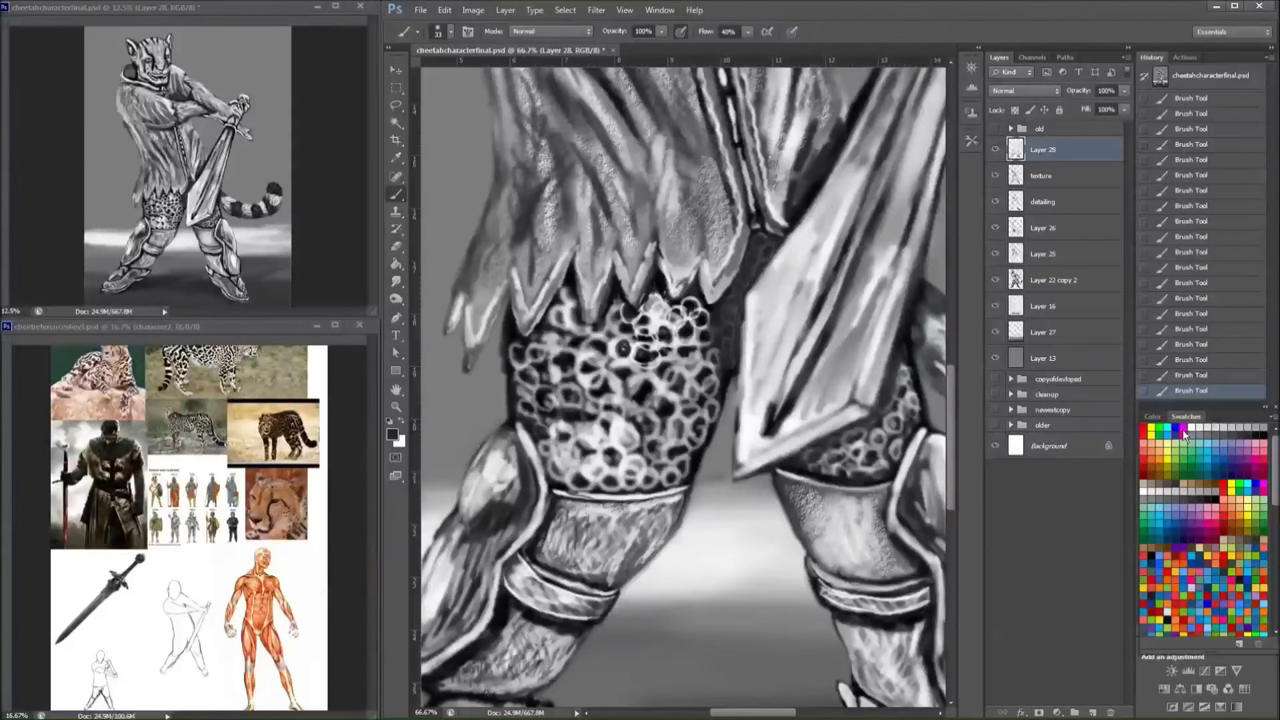
click(1231, 428)
drag(762, 240, 725, 323)
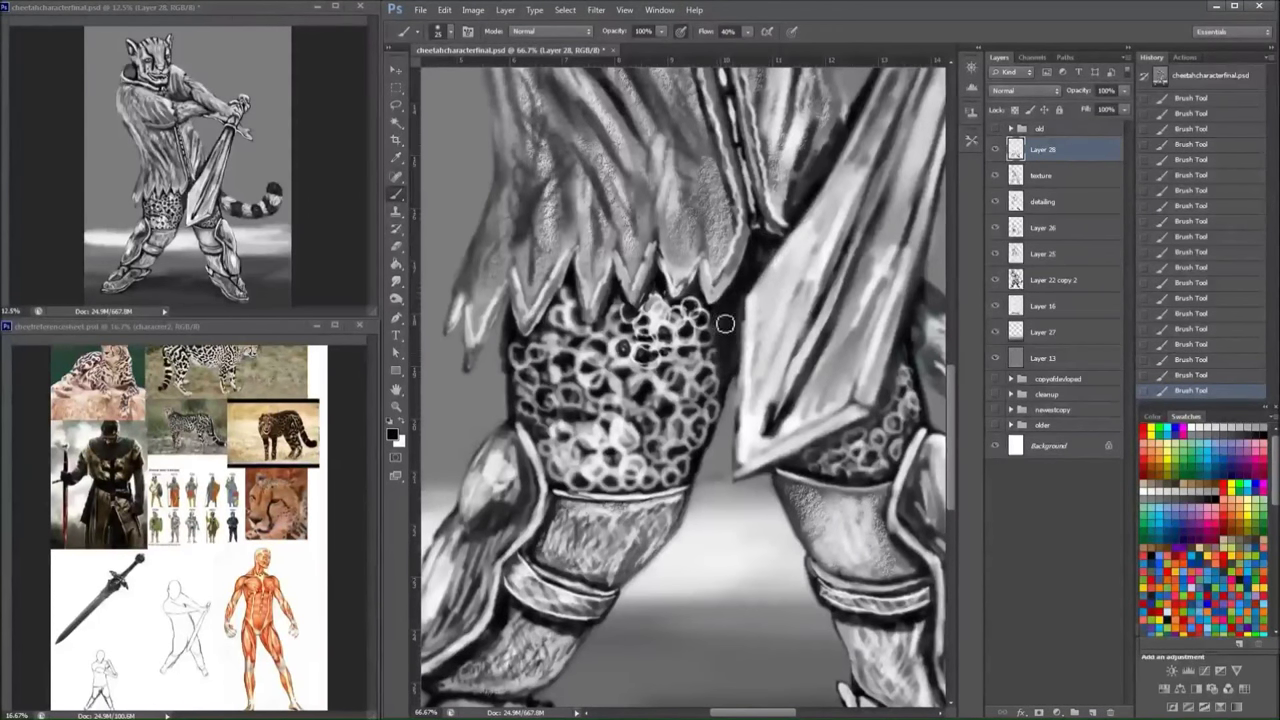
- Paint additional light rings along the left-hand chain mail's edge beside the sword using a 15 px brush
right_click(725, 323)
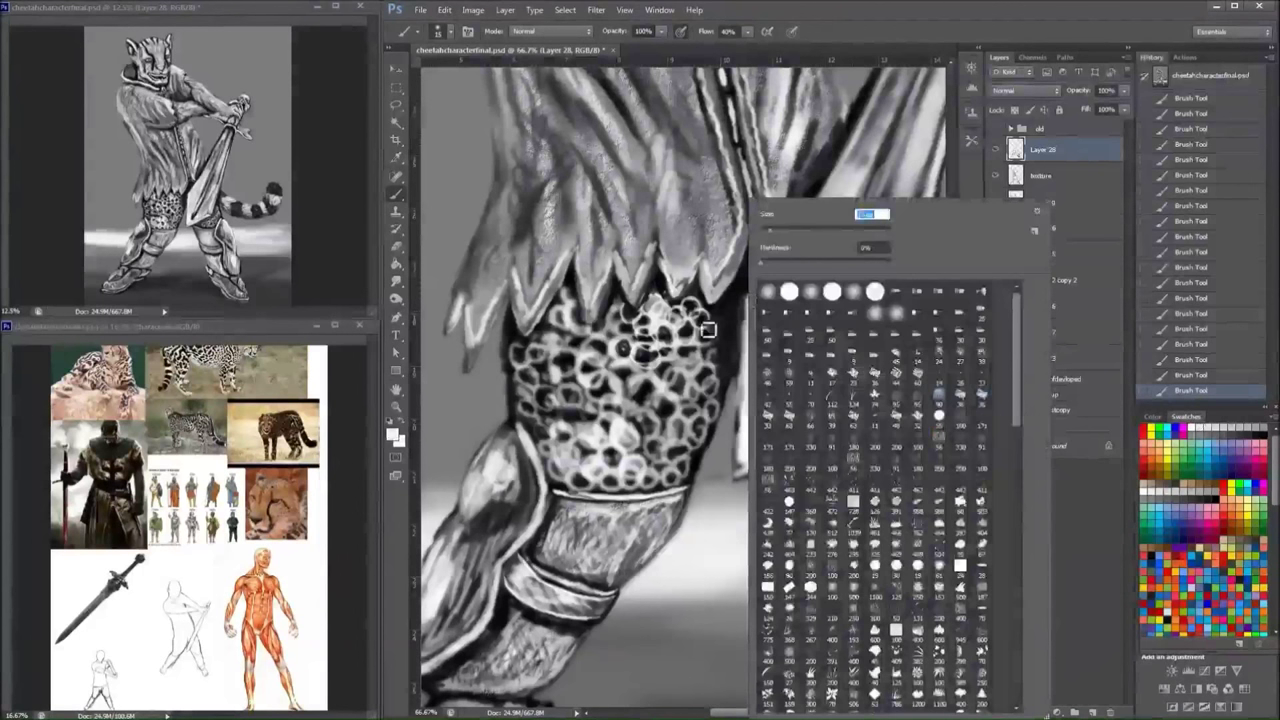
click(707, 330)
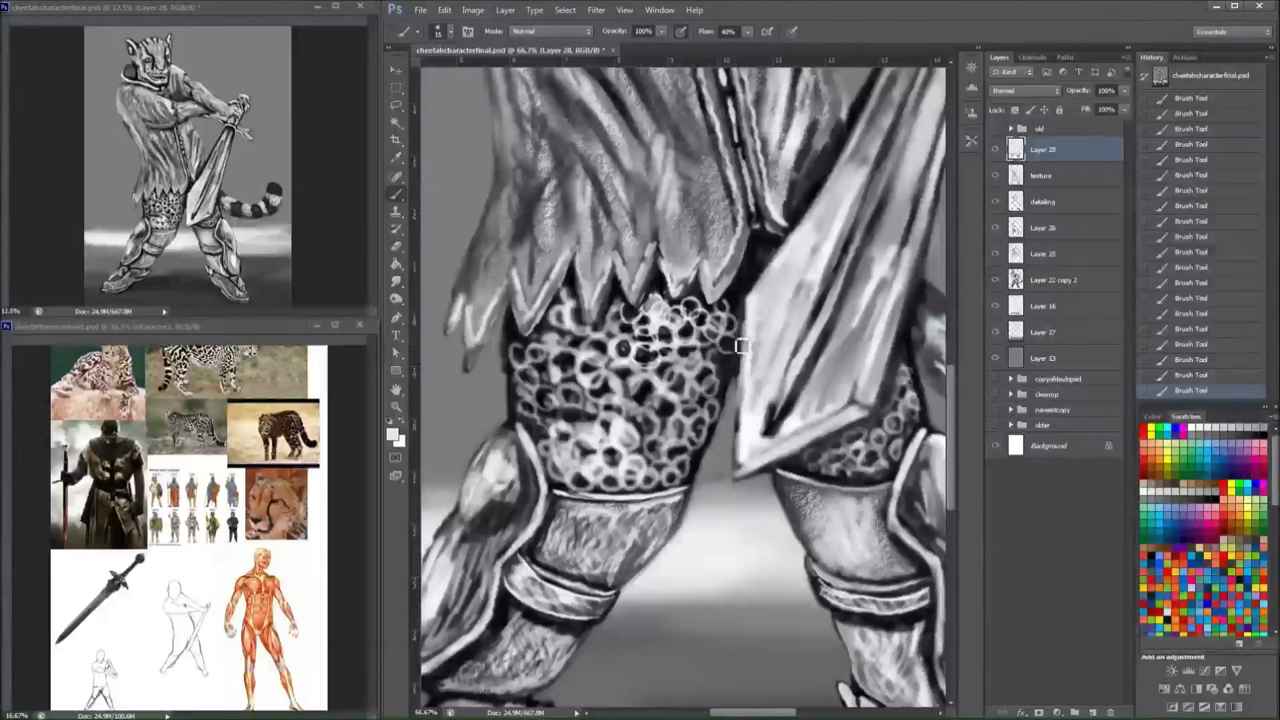
drag(741, 345, 697, 477)
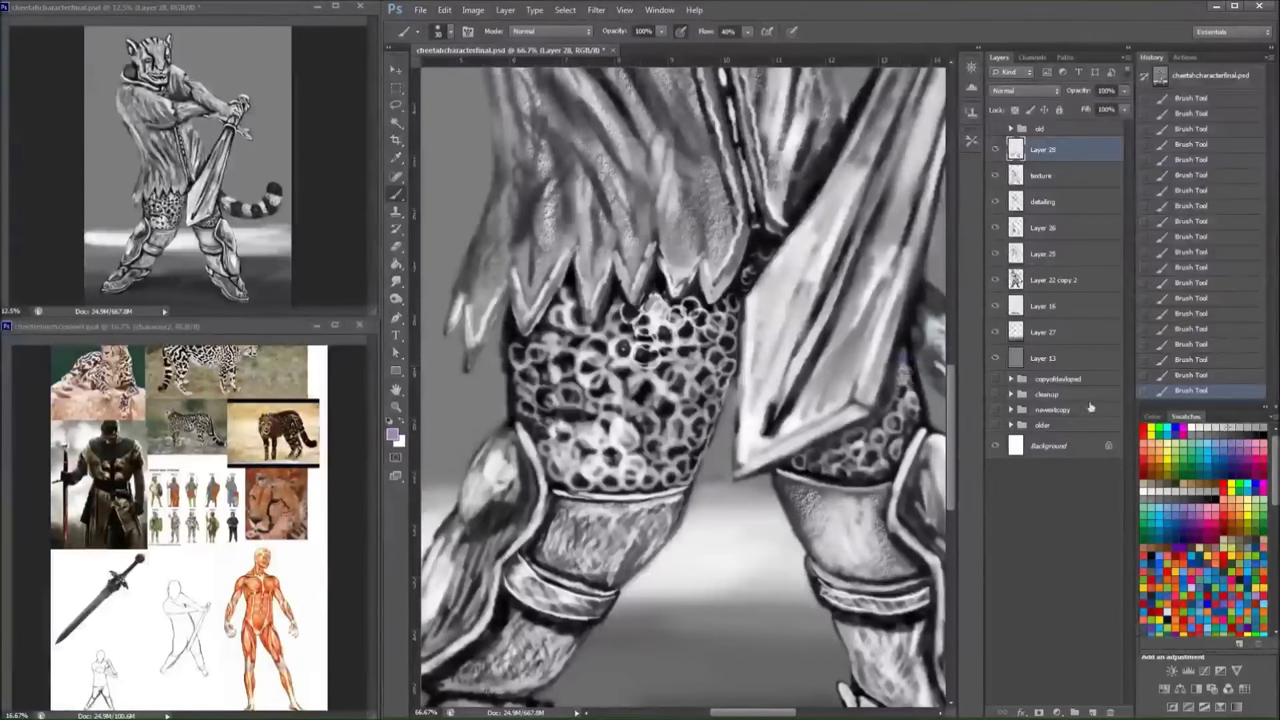
key(x)
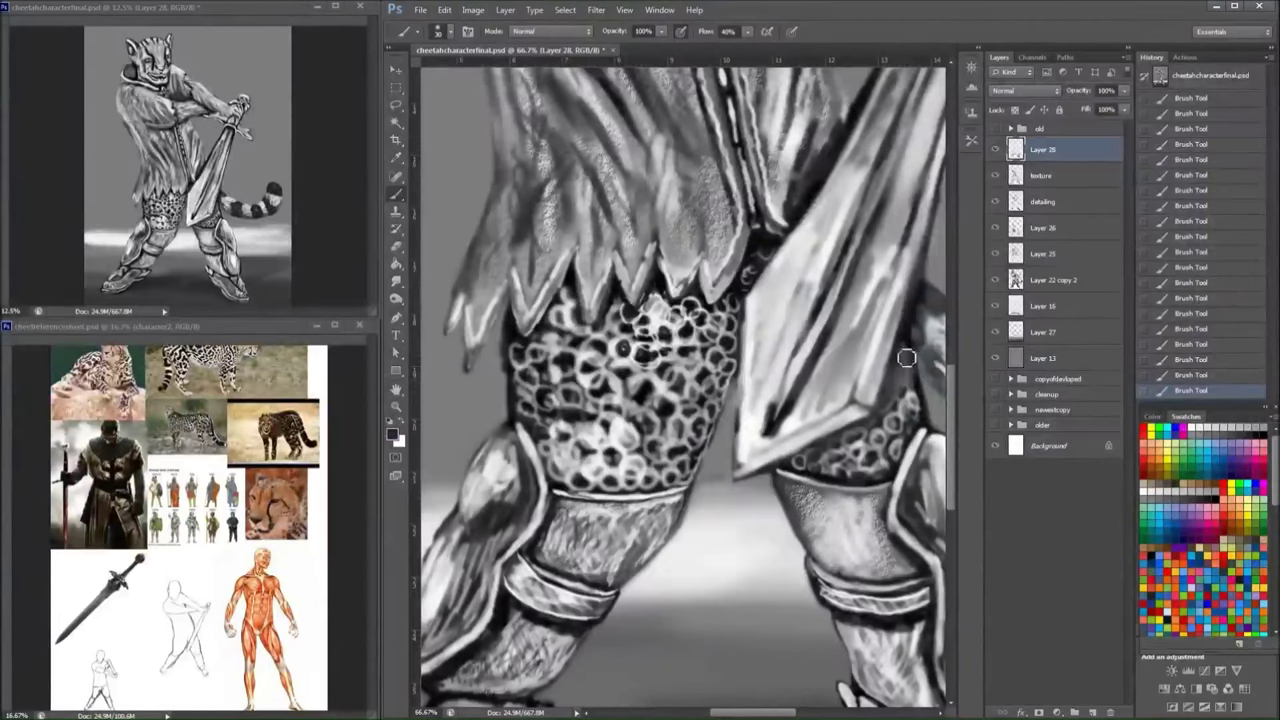
- Brighten the lower sword blade's tip, edges and facets with white strokes
key(x)
drag(866, 400, 786, 449)
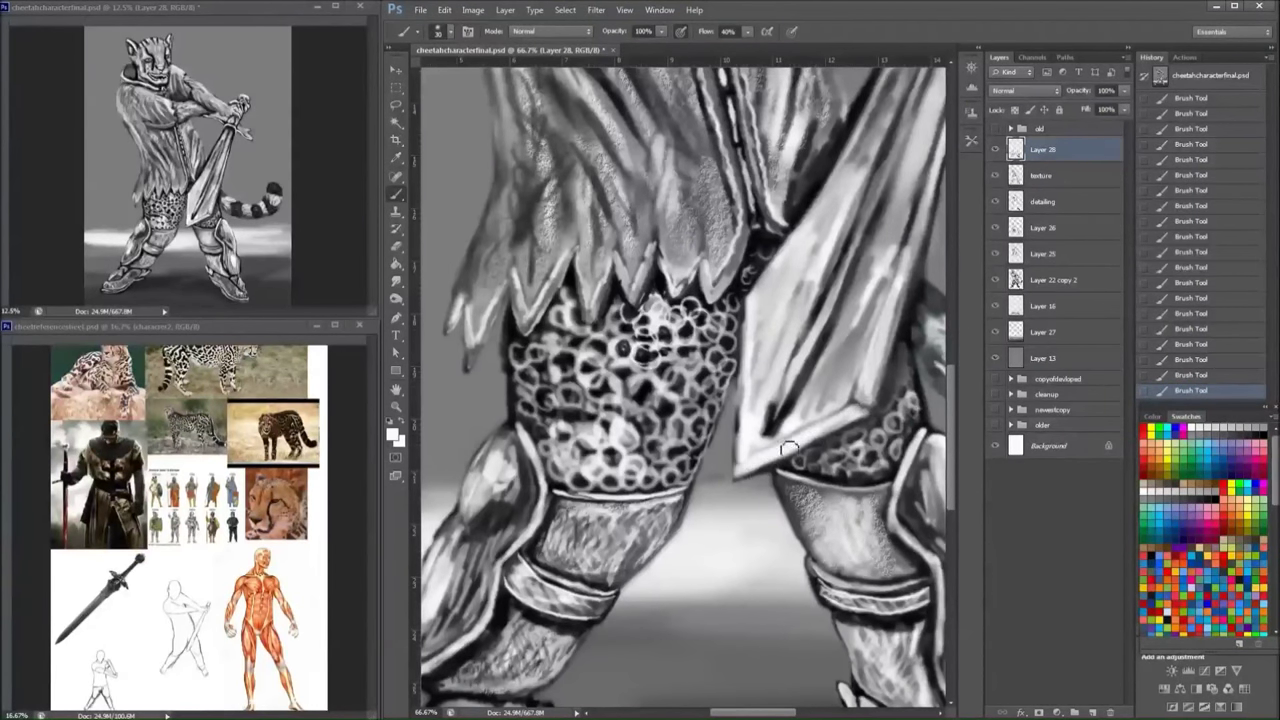
drag(752, 385, 744, 451)
drag(800, 235, 769, 331)
mouse_move(795, 270)
mouse_down()
mouse_move(756, 392)
mouse_move(800, 240)
mouse_move(780, 380)
mouse_up()
drag(870, 285, 810, 420)
drag(873, 120, 790, 355)
- Extend white highlight strokes along the full length of the sword blade up to the guard
key(ctrl+r)
drag(822, 295, 758, 443)
drag(858, 178, 740, 475)
drag(876, 264, 780, 455)
drag(816, 315, 752, 460)
drag(822, 276, 664, 603)
drag(780, 398, 748, 502)
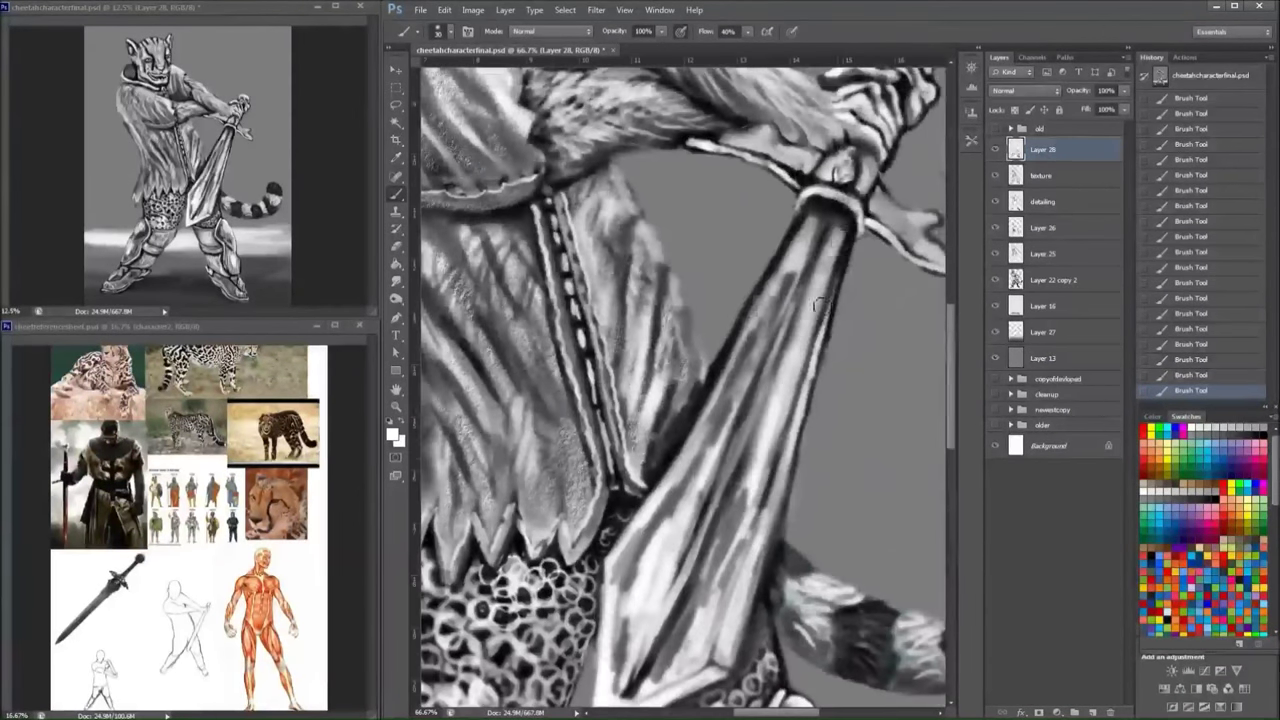
mouse_move(842, 232)
mouse_down()
mouse_move(790, 340)
mouse_move(750, 362)
mouse_up()
- Define the blade's central ridge and edges from guard to tip with black and white strokes using a 19 px brush
key(x)
right_click(834, 200)
key(Return)
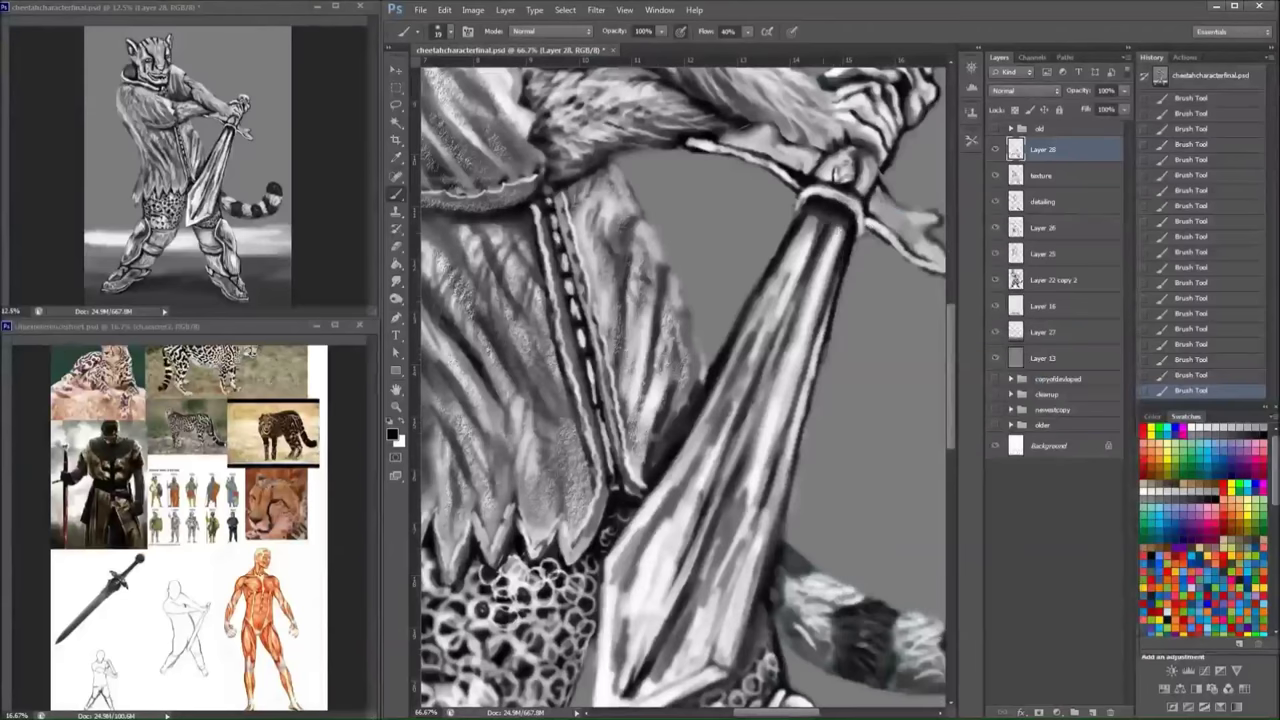
scroll(680, 380, down, 3)
mouse_move(805, 212)
mouse_down()
mouse_move(738, 340)
mouse_move(690, 480)
mouse_move(640, 540)
mouse_up()
mouse_move(666, 489)
mouse_down()
mouse_move(705, 360)
mouse_move(786, 222)
mouse_up()
mouse_move(812, 160)
mouse_down()
mouse_move(920, 288)
mouse_move(808, 213)
mouse_move(797, 290)
mouse_move(752, 355)
mouse_move(782, 268)
mouse_up()
key(x)
mouse_move(810, 195)
mouse_down()
mouse_move(690, 540)
mouse_move(610, 588)
mouse_move(660, 548)
mouse_move(624, 588)
mouse_up()
key(x)
key(x)
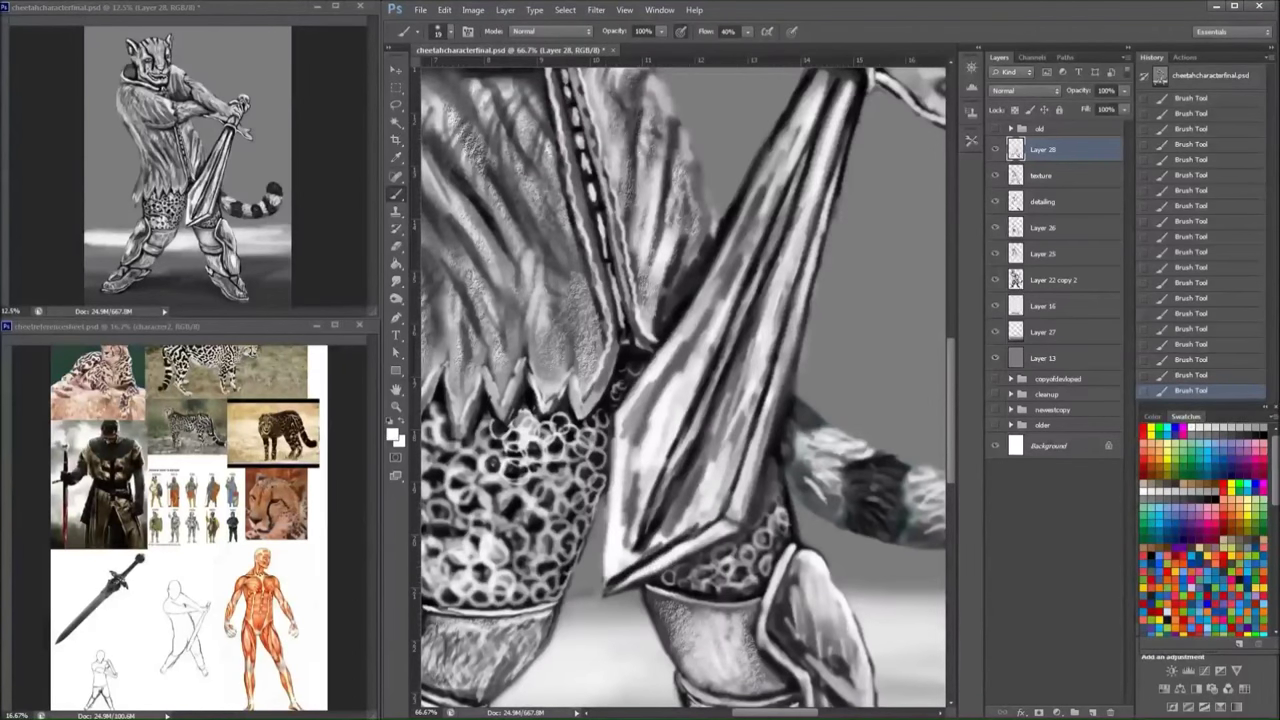
- Brighten the sword blade and the tunic folds with broad light strokes using a larger brush
key(ctrl+minus)
key(ctrl+minus)
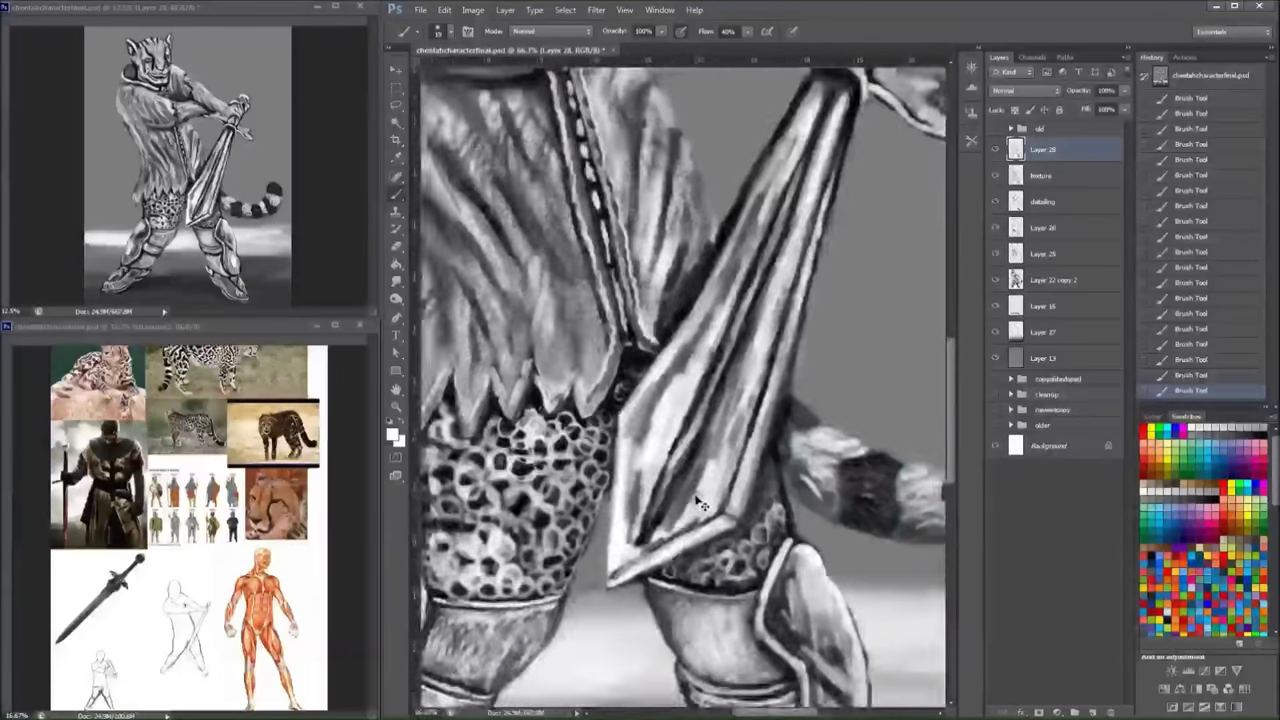
key(x)
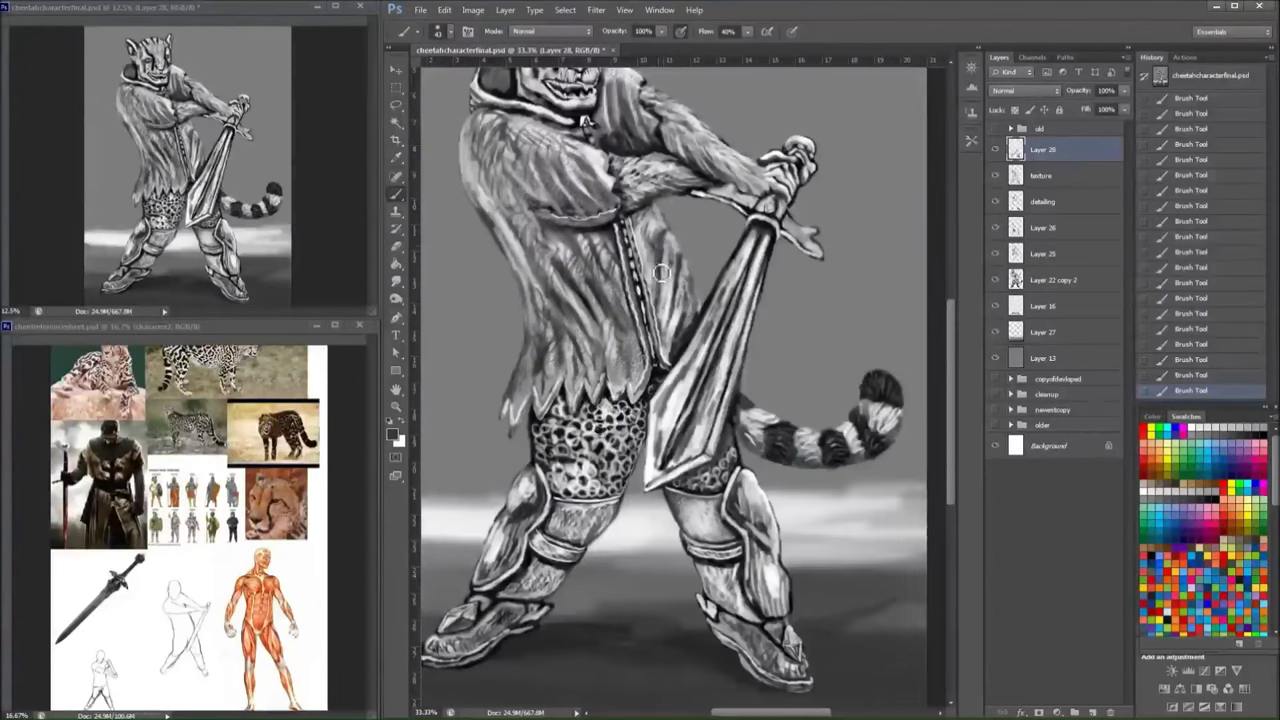
key(x)
mouse_move(690, 430)
mouse_down()
mouse_move(655, 480)
mouse_move(695, 442)
mouse_move(697, 411)
mouse_move(672, 432)
mouse_move(660, 425)
mouse_move(718, 332)
mouse_move(692, 370)
mouse_move(660, 250)
mouse_move(585, 295)
mouse_move(640, 370)
mouse_move(584, 353)
mouse_move(549, 370)
mouse_move(546, 270)
mouse_move(510, 220)
mouse_move(535, 160)
mouse_move(555, 180)
mouse_move(650, 110)
mouse_up()
scroll(588, 143, up, 1)
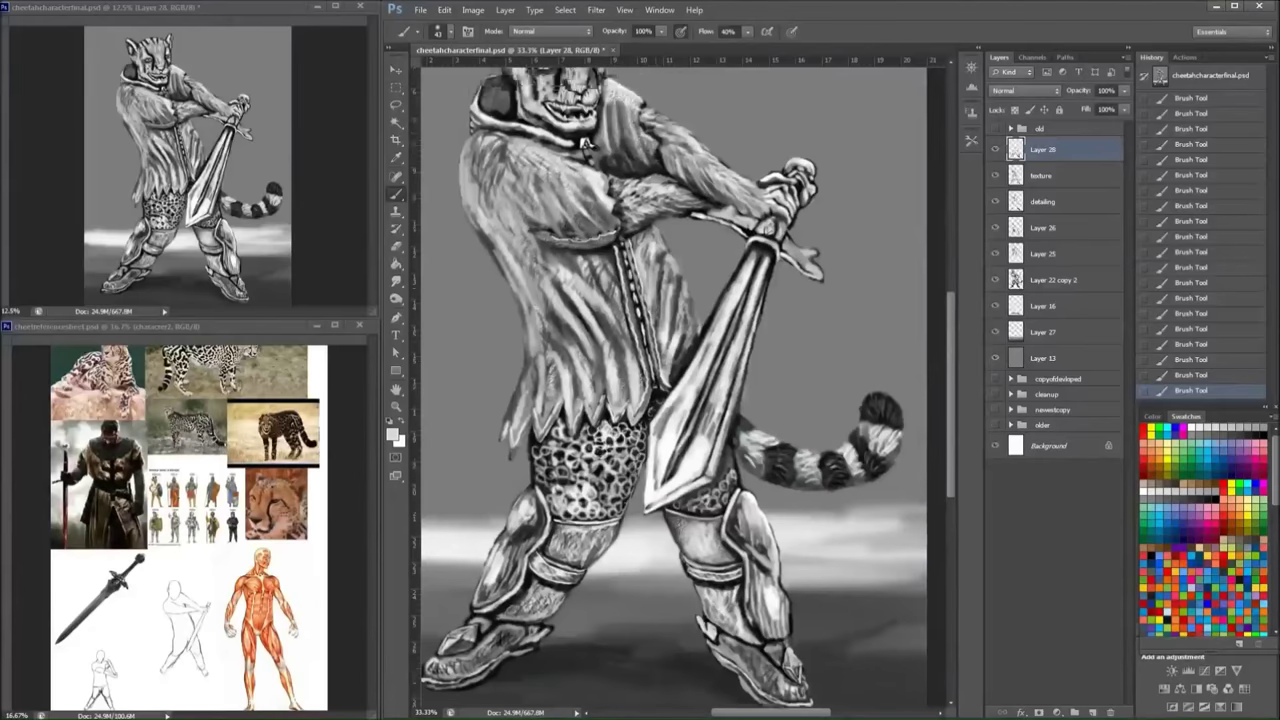
- Sharpen the outlines of both cheetah eyes with black strokes using an 11 px brush
key(ctrl+plus)
right_click(714, 194)
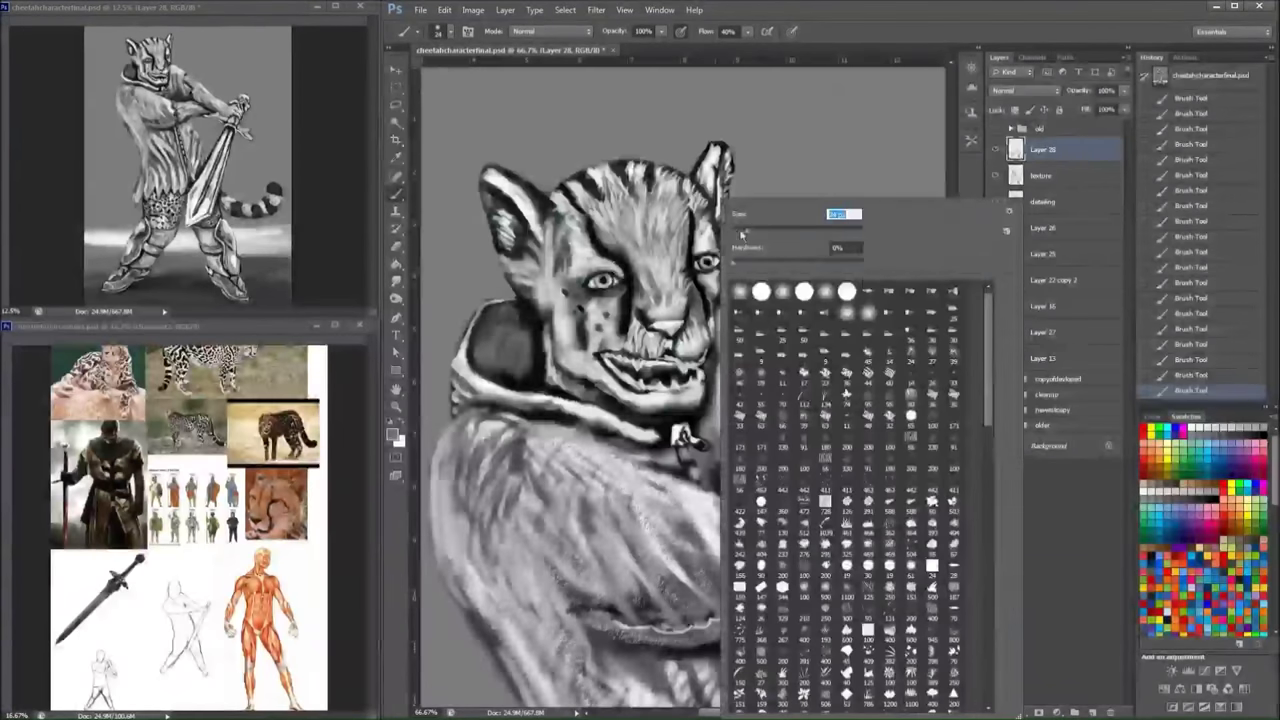
key(Return)
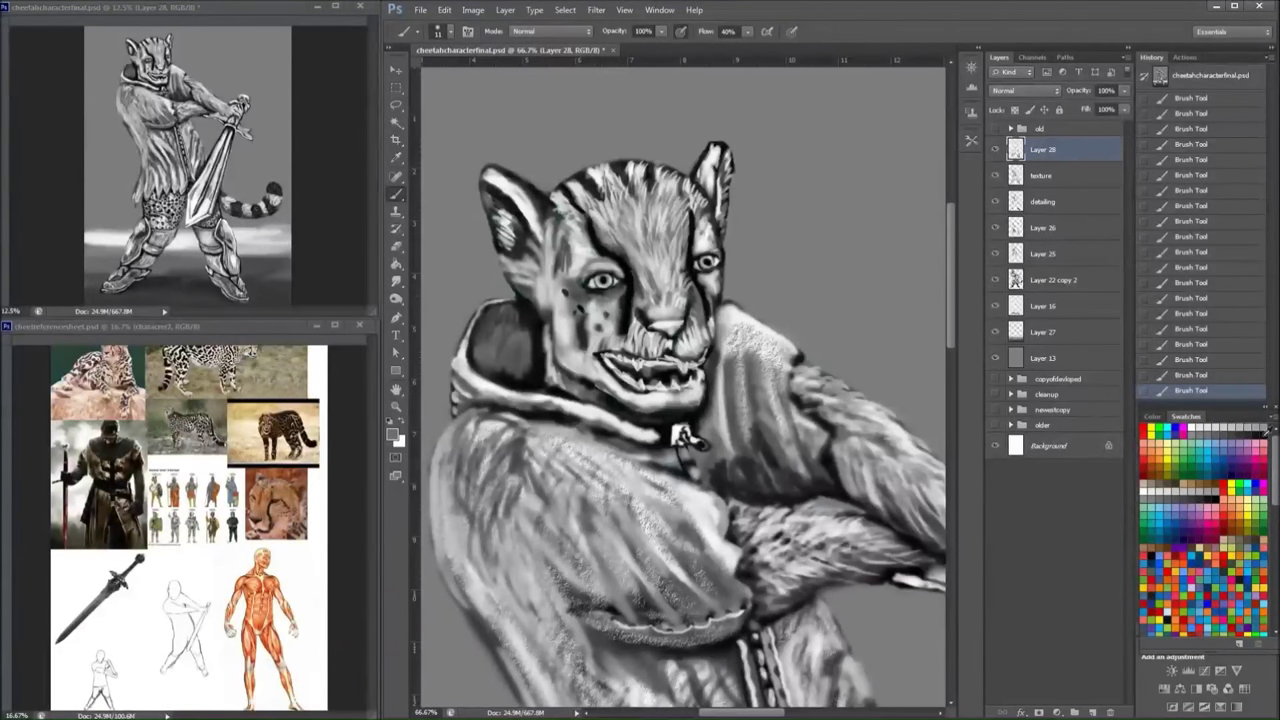
key(d)
drag(614, 268, 587, 289)
drag(712, 248, 728, 262)
key(x)
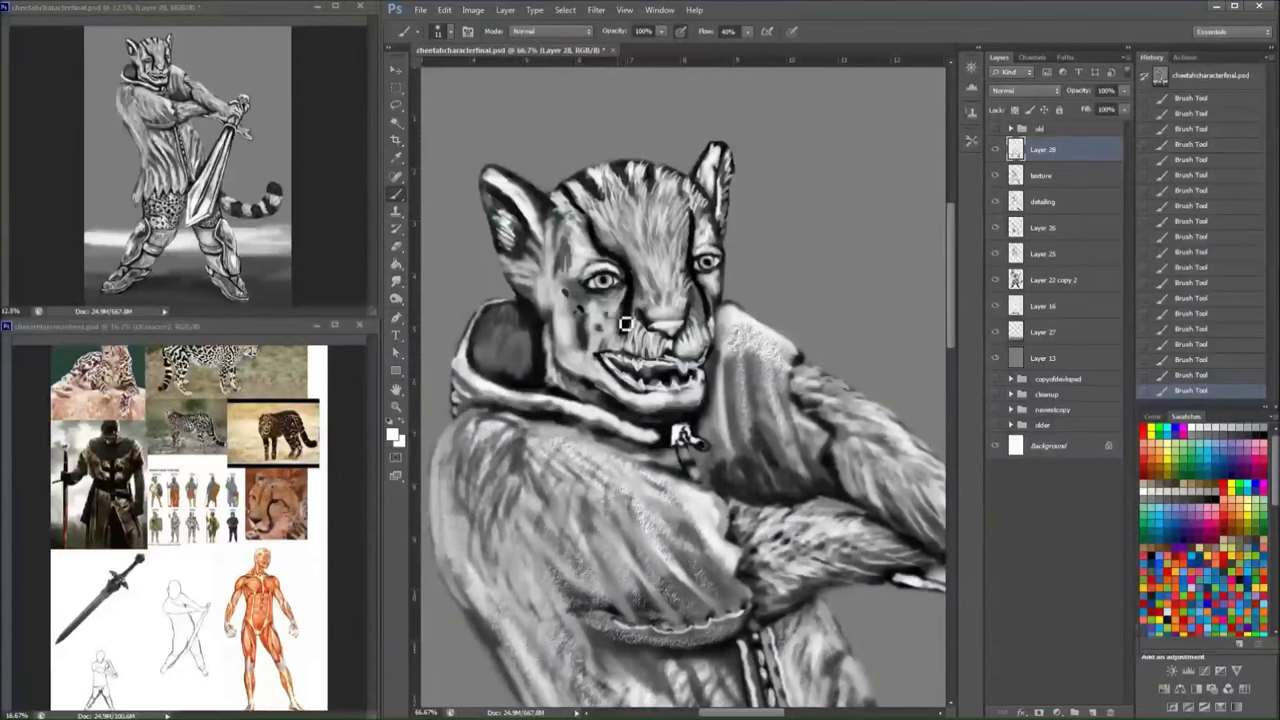
- Darken the inside of the mouth with black and paint individual teeth in white
key(x)
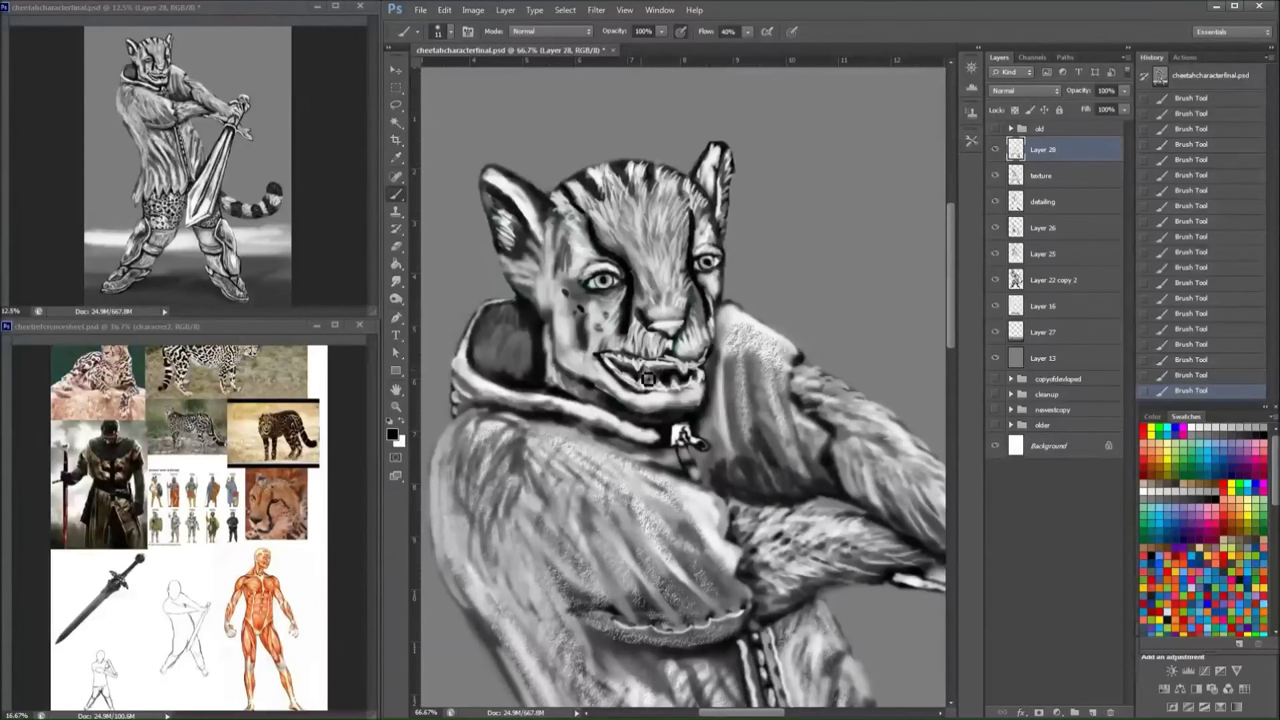
mouse_move(647, 379)
mouse_down()
mouse_move(705, 365)
mouse_move(648, 372)
mouse_move(636, 387)
mouse_move(662, 378)
mouse_move(708, 392)
mouse_move(662, 399)
mouse_move(660, 385)
mouse_move(695, 388)
mouse_move(658, 377)
mouse_move(668, 392)
mouse_up()
key(x)
key(x)
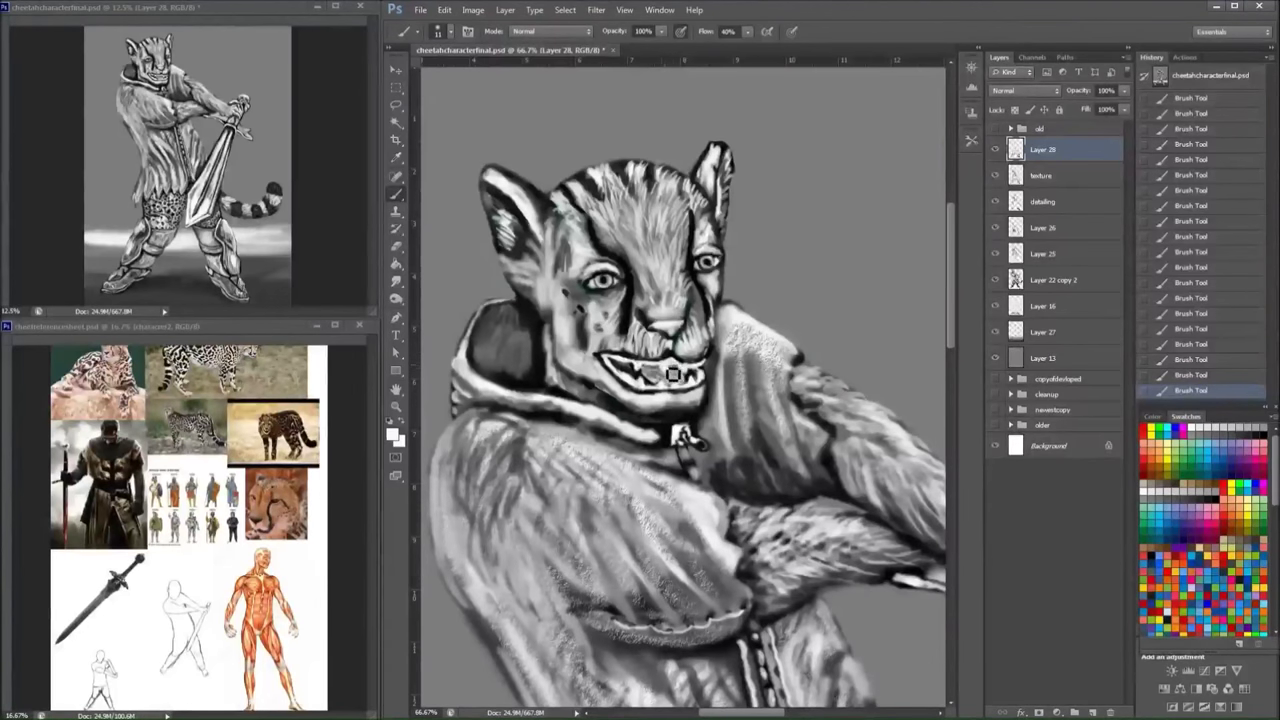
drag(632, 372, 636, 380)
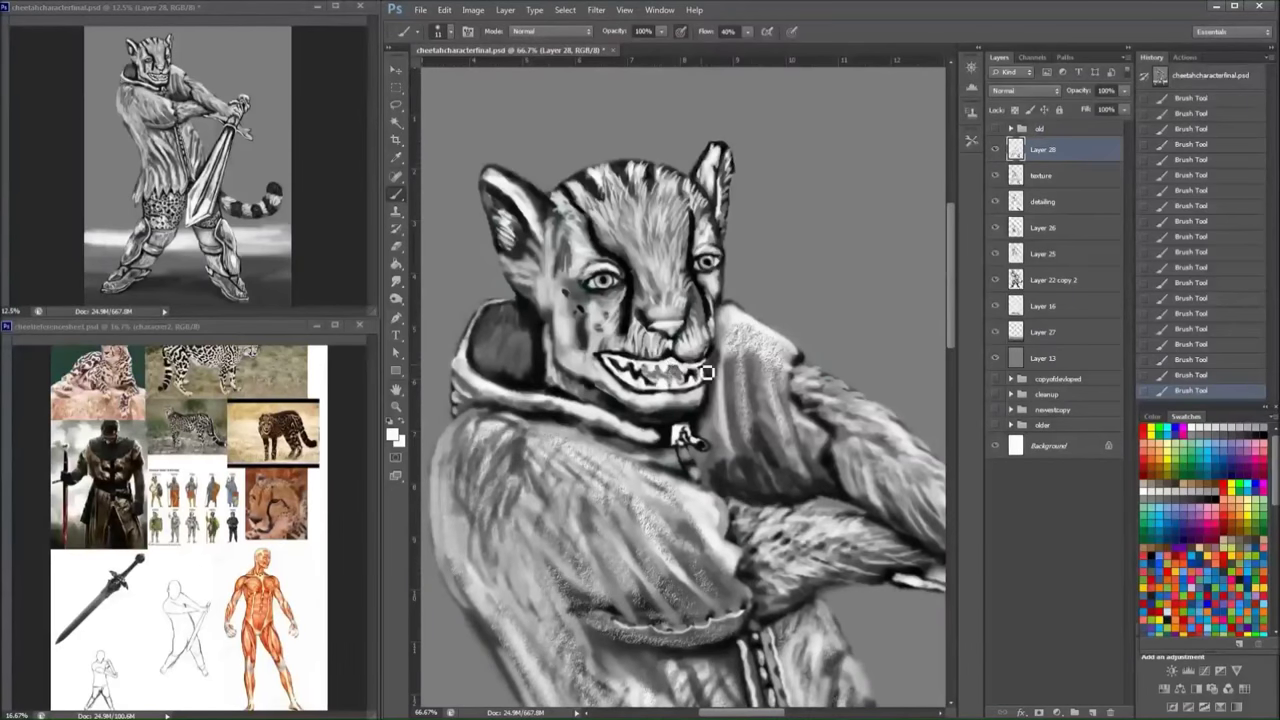
key(x)
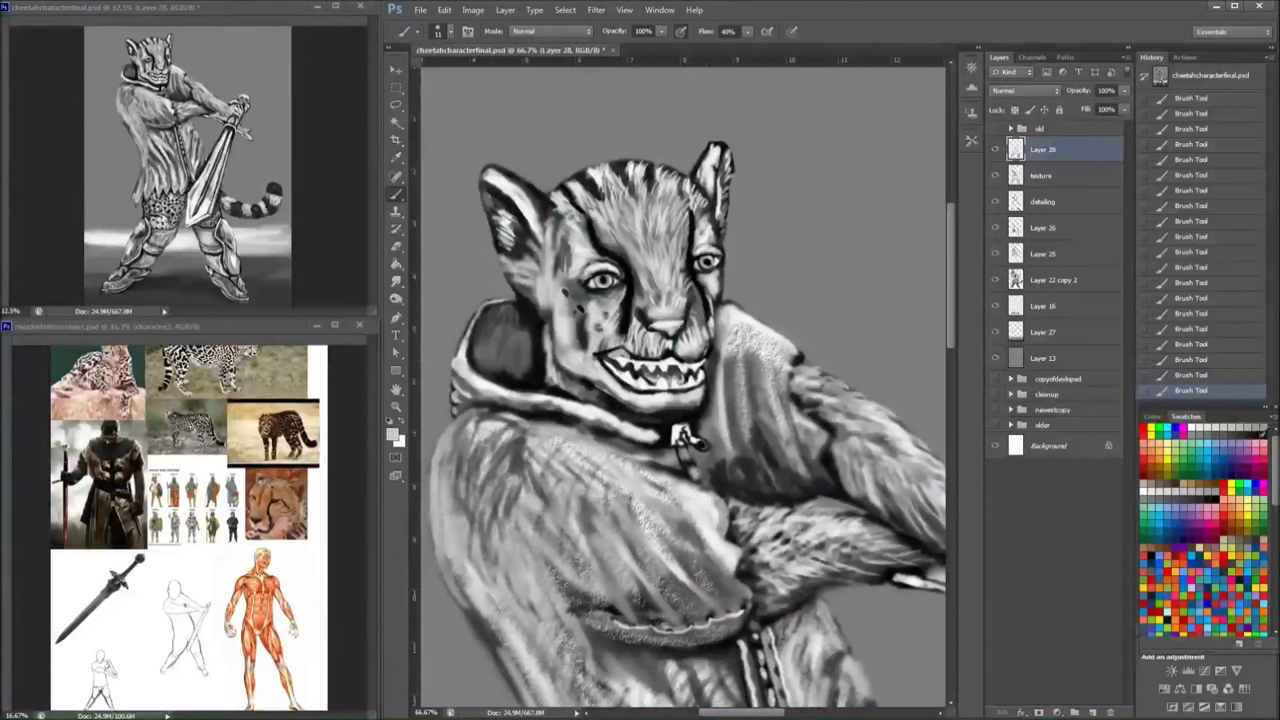
- Redefine the gaps between the teeth and the upper lip line with black and white strokes
drag(634, 368, 644, 382)
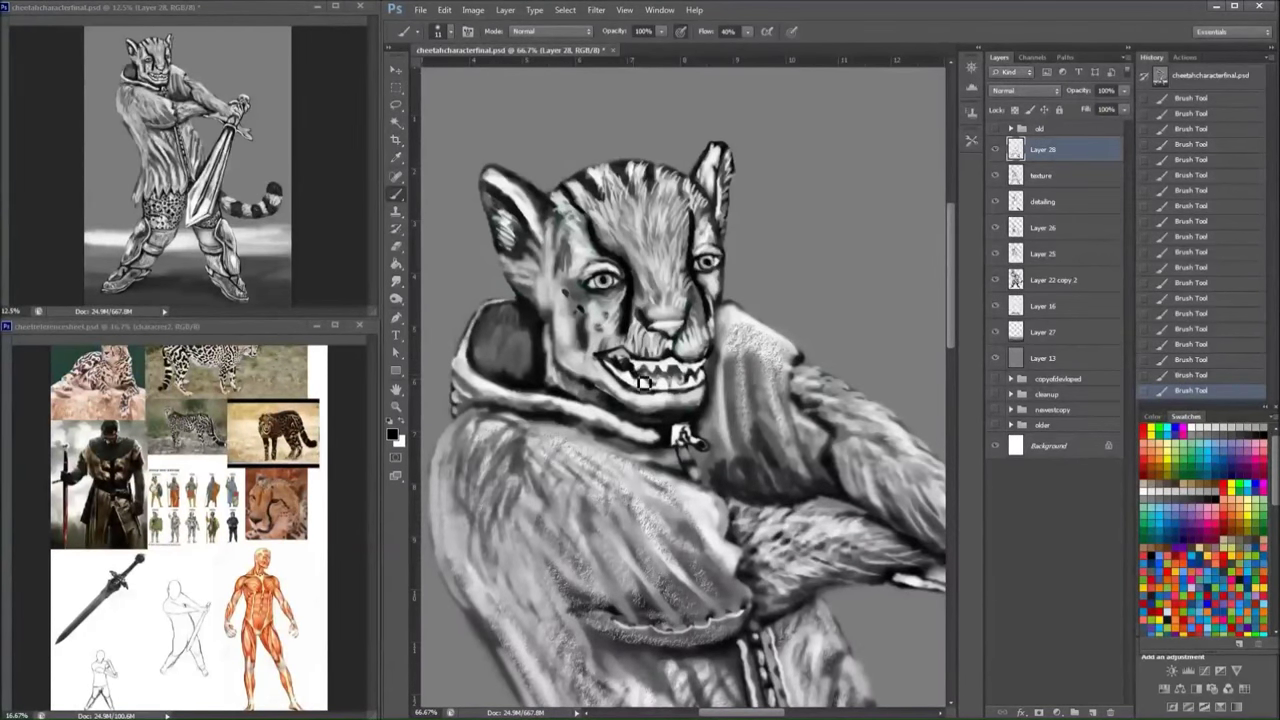
click(1187, 429)
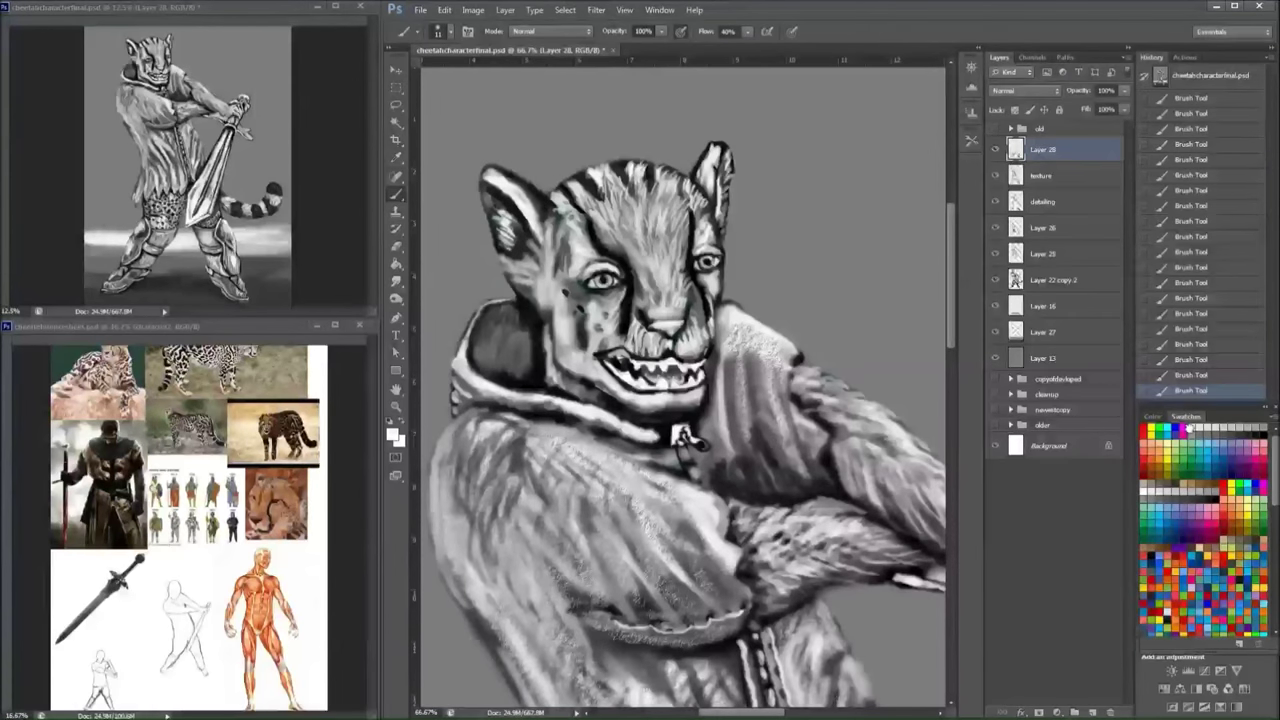
key(d)
mouse_move(630, 362)
mouse_down()
mouse_move(650, 355)
mouse_move(665, 372)
mouse_move(645, 368)
mouse_up()
key(x)
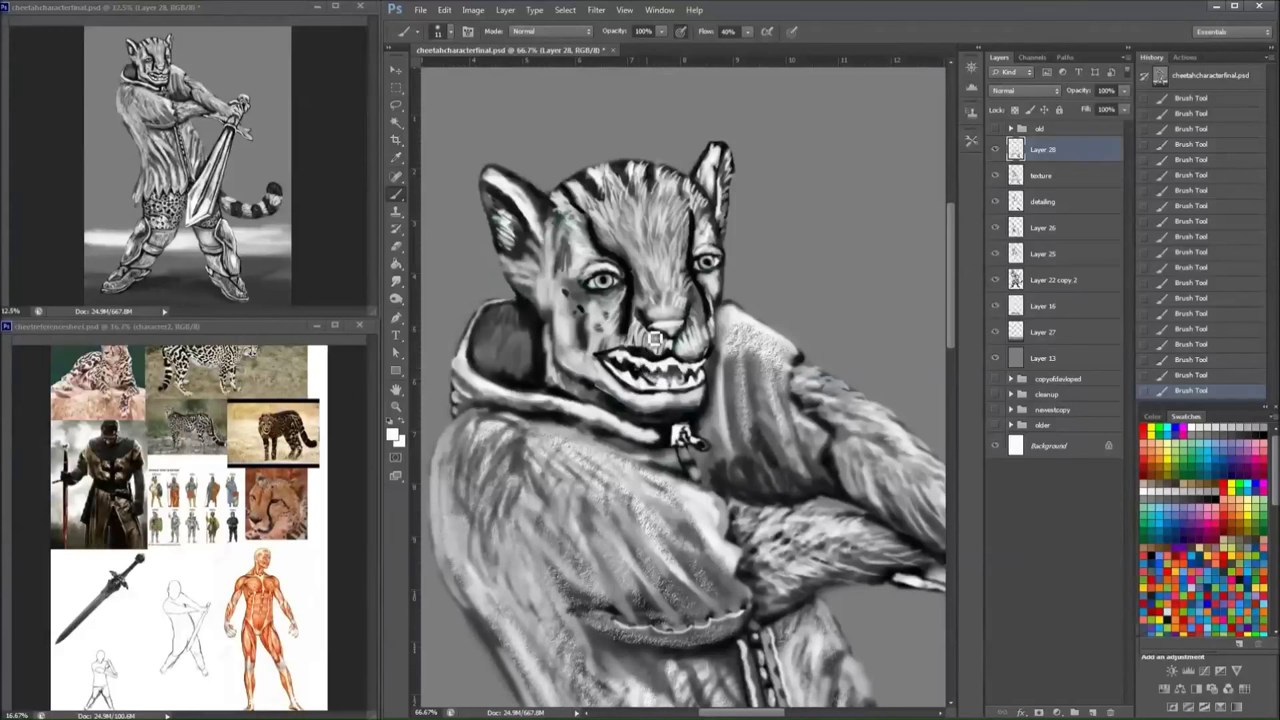
- Add a new layer and reshape the upper lip and cheek with black and white strokes using a 22 px brush
key(ctrl+shift+alt+n)
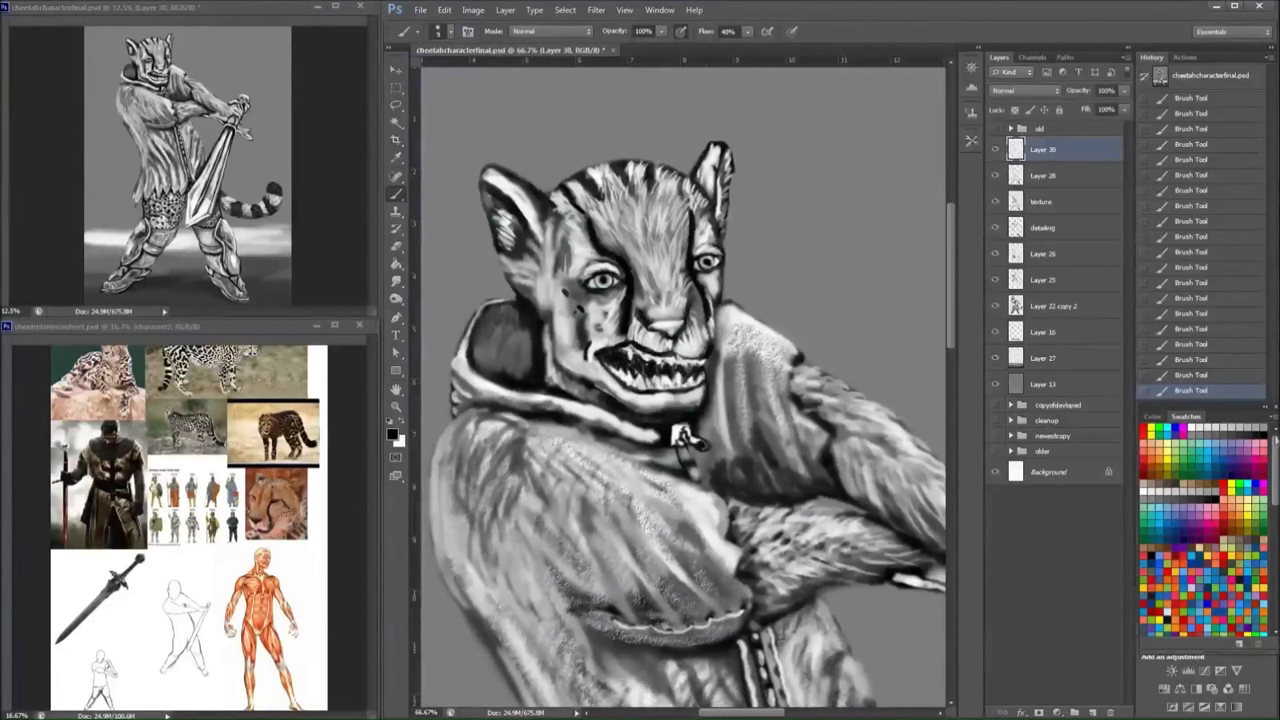
key(x)
right_click(620, 314)
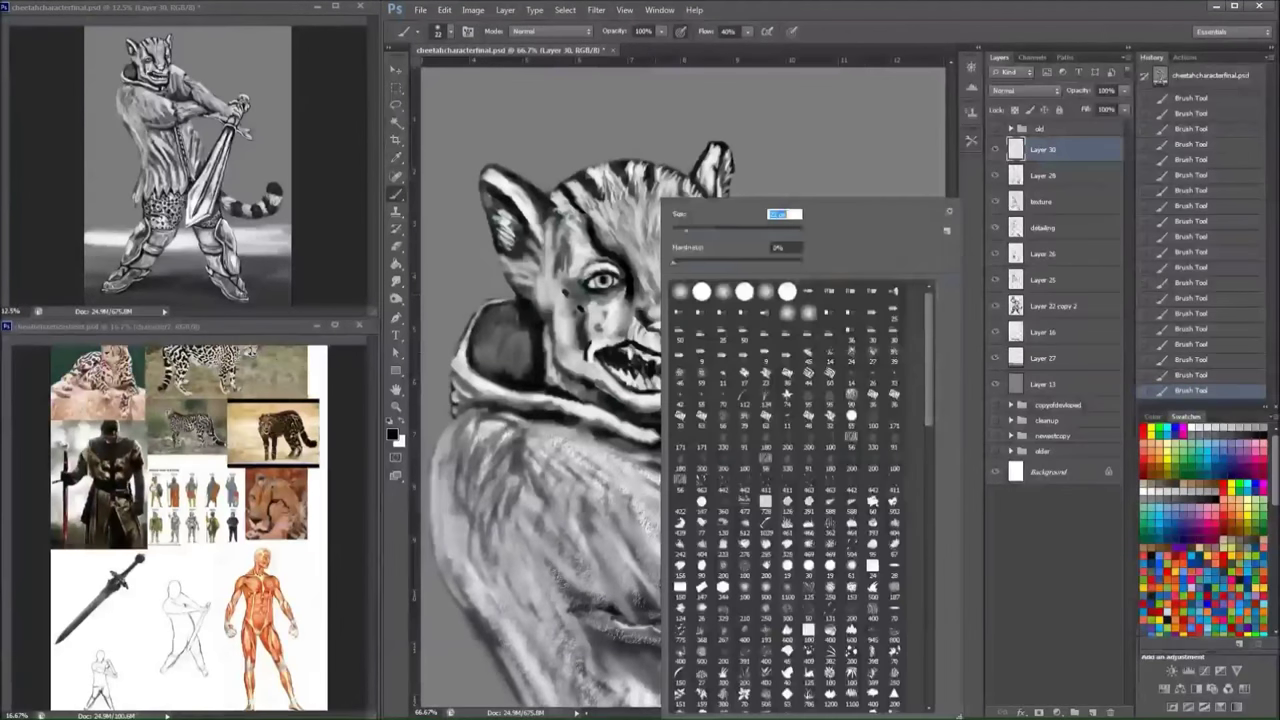
key(Return)
drag(584, 322, 590, 358)
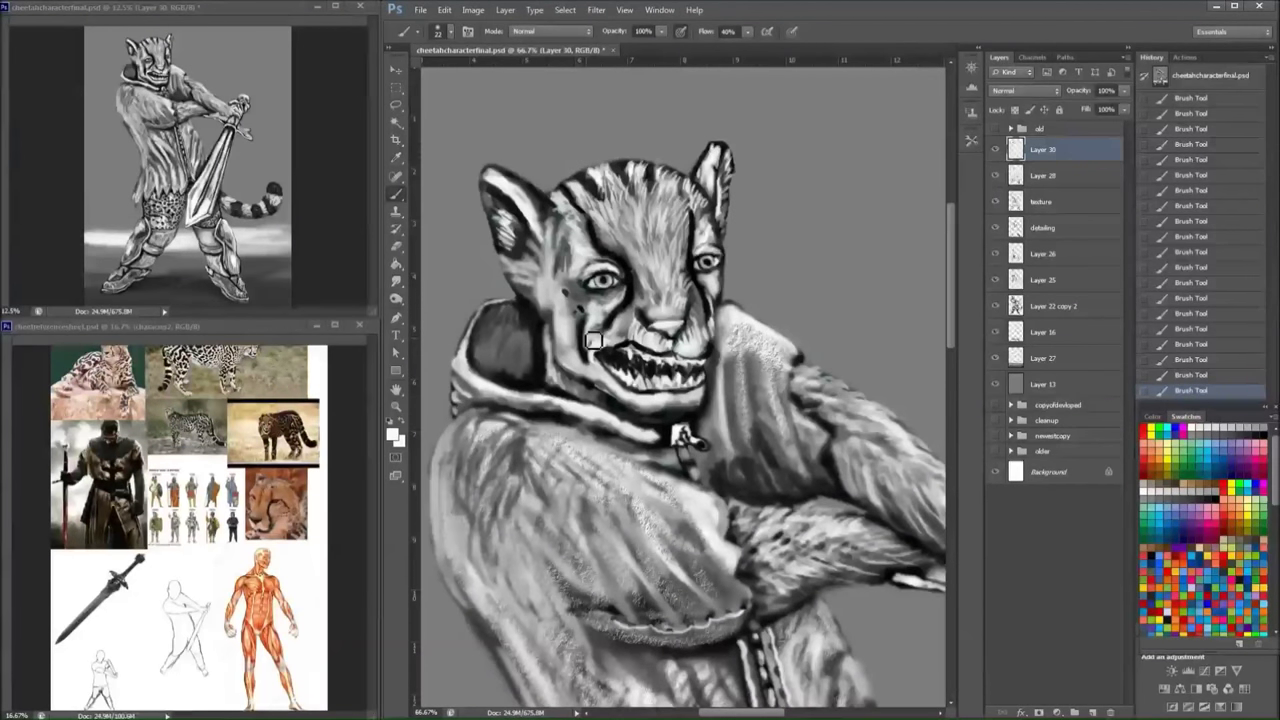
key(x)
- Cover the nose with grey and redraw its bridge and nostrils with dark strokes using a 20 px brush
click(1205, 428)
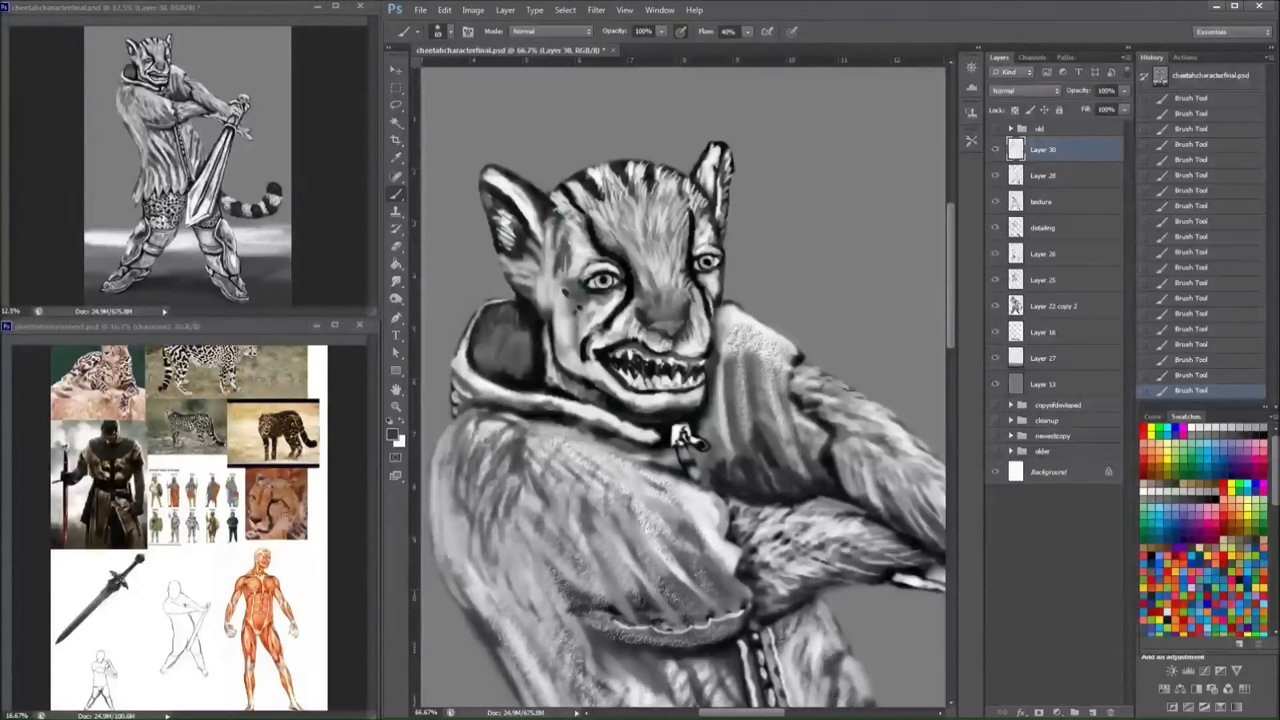
right_click(722, 203)
click(650, 310)
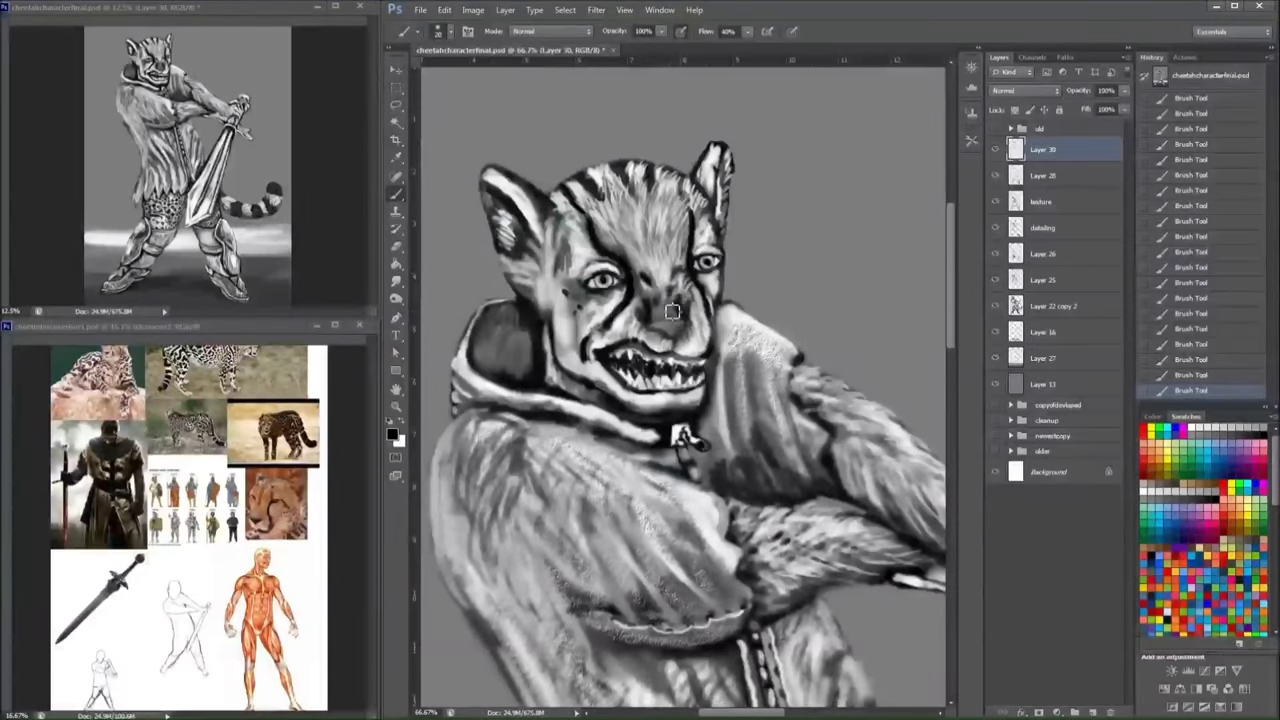
mouse_move(687, 318)
mouse_down()
mouse_move(660, 306)
mouse_move(679, 351)
mouse_move(662, 320)
mouse_move(686, 300)
mouse_move(598, 260)
mouse_up()
key(x)
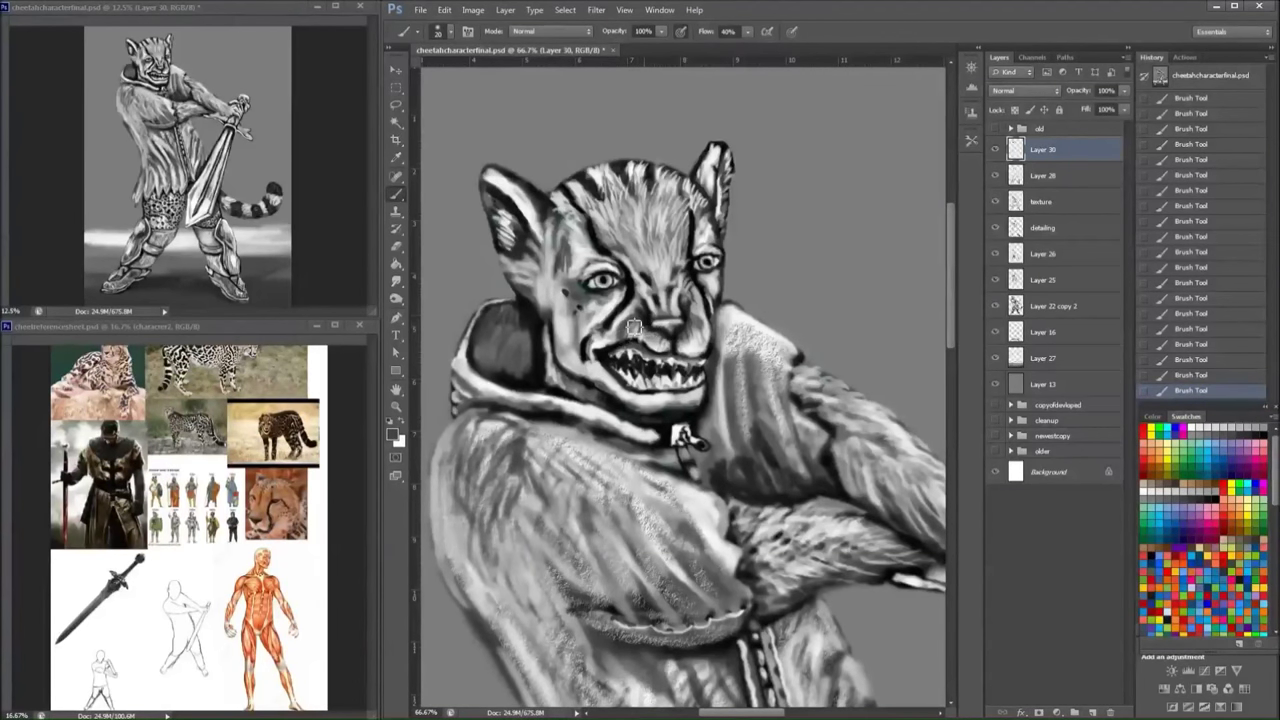
- Refine the muzzle and inner eye markings and add dark spots on the cheek with alternating dark and white strokes
click(1265, 438)
key(x)
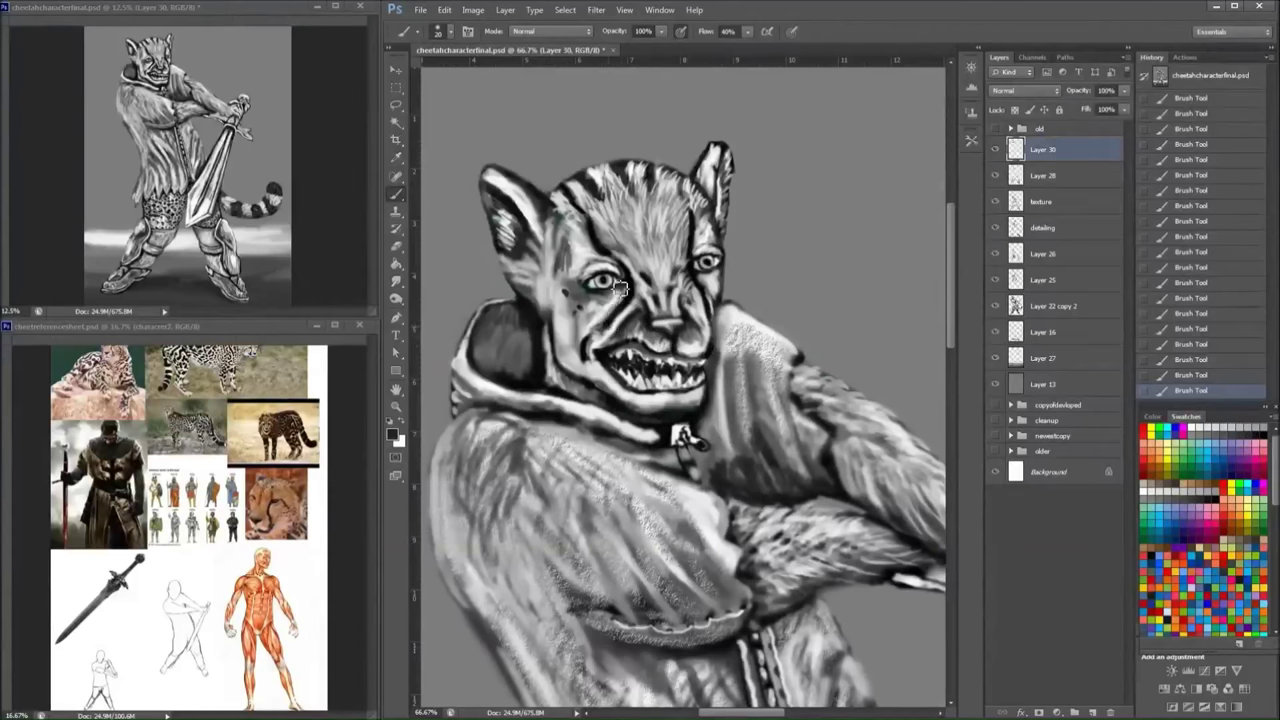
key(x)
key(x)
key(x)
key(x)
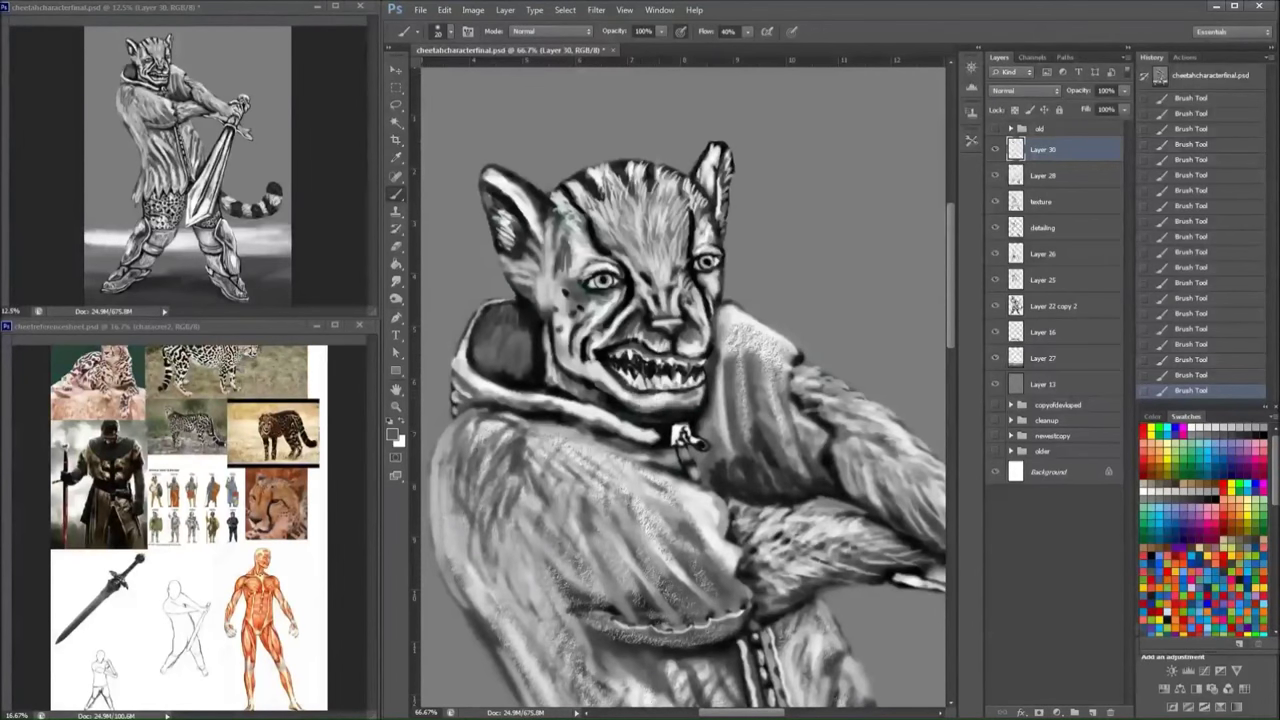
key(x)
- Repaint the fangs and mouth interior with white and black strokes using a smaller brush
key(bracketleft)
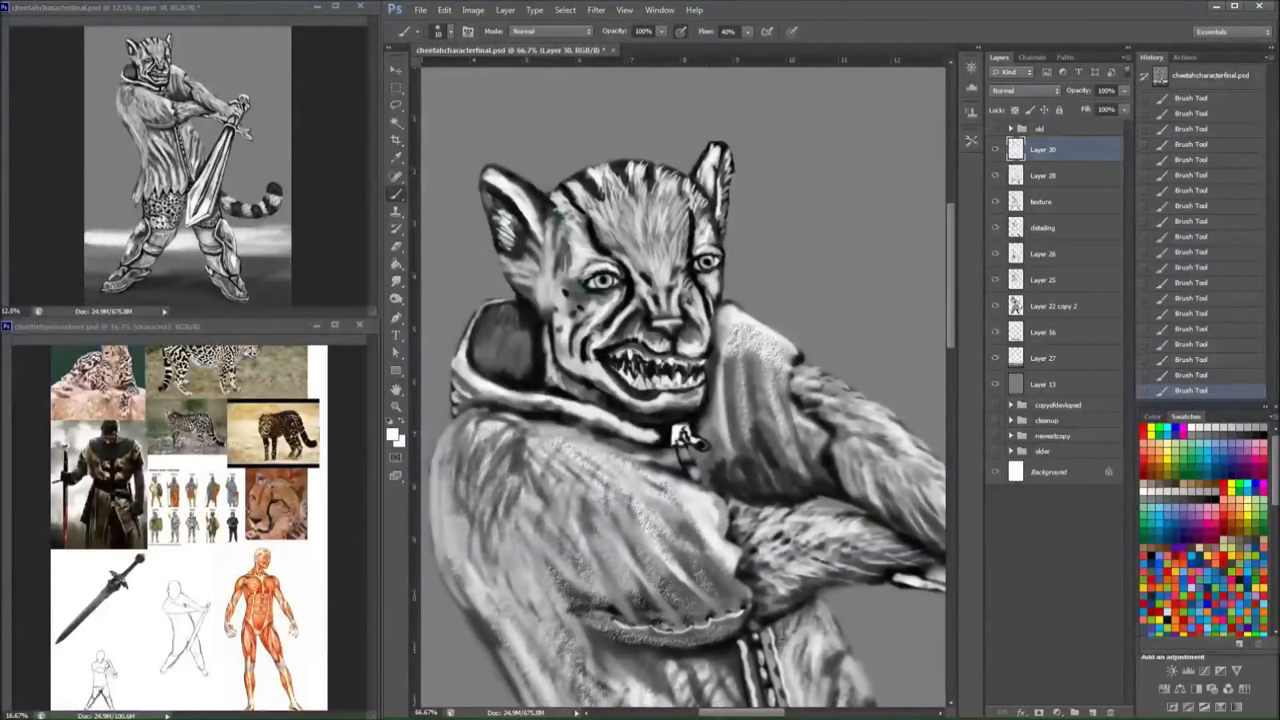
mouse_move(640, 378)
mouse_down()
mouse_move(704, 378)
mouse_move(640, 376)
mouse_move(634, 352)
mouse_move(614, 376)
mouse_move(628, 357)
mouse_move(690, 390)
mouse_move(638, 355)
mouse_move(684, 370)
mouse_up()
key(x)
key(x)
key(x)
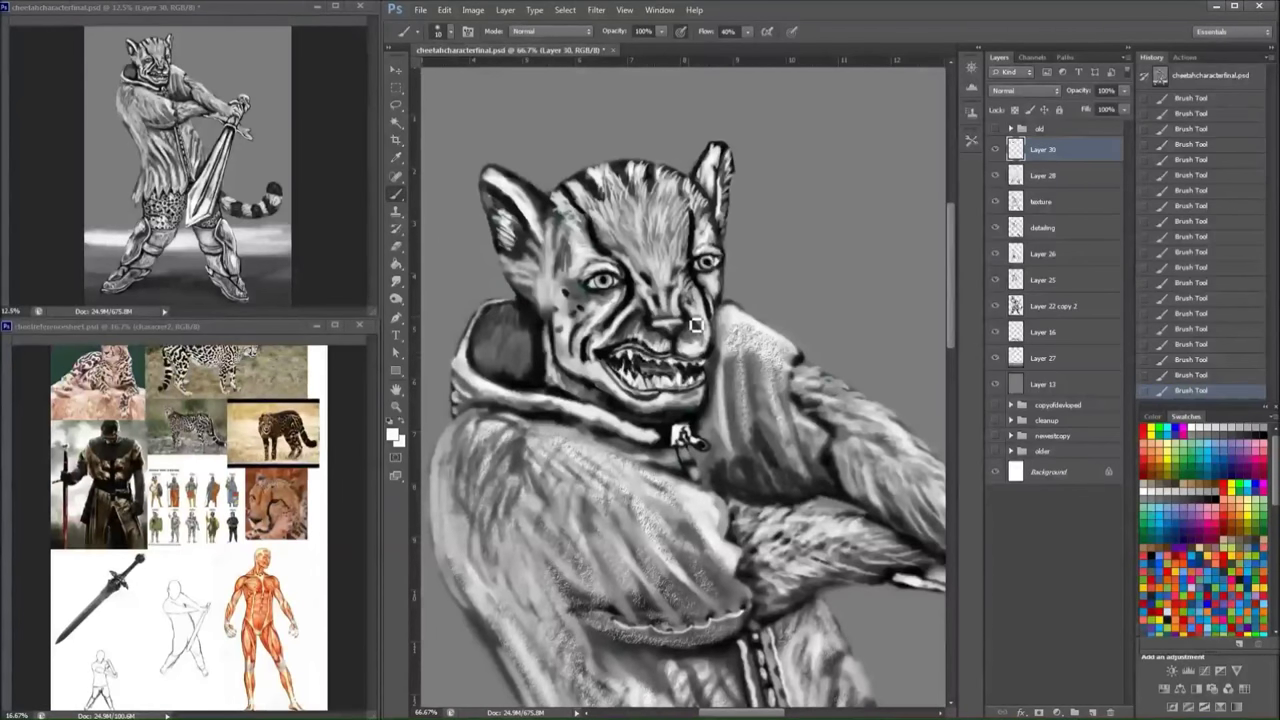
- Shade the left-hand ear and the side of the head with dark and light grey fur strokes
key(bracketright)
mouse_move(545, 228)
mouse_down()
mouse_move(556, 285)
mouse_move(518, 278)
mouse_move(540, 284)
mouse_move(561, 322)
mouse_move(507, 228)
mouse_move(510, 208)
mouse_up()
right_click(540, 284)
key(Return)
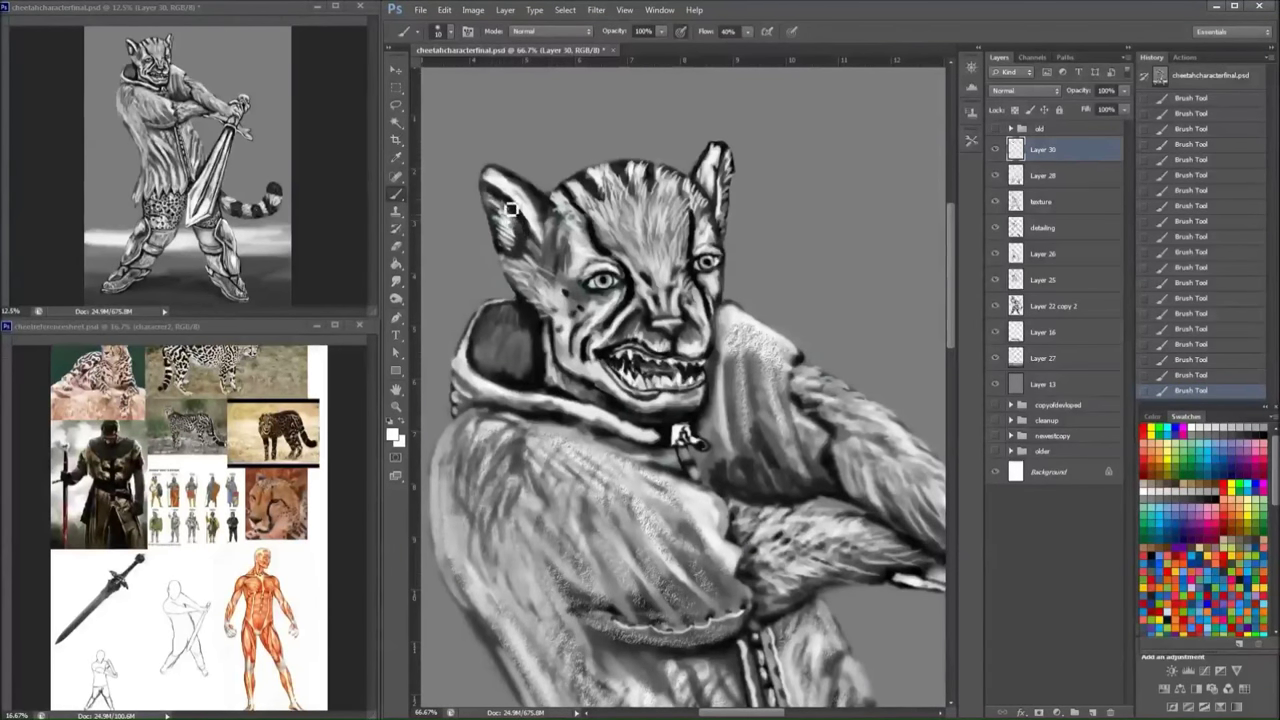
click(1260, 430)
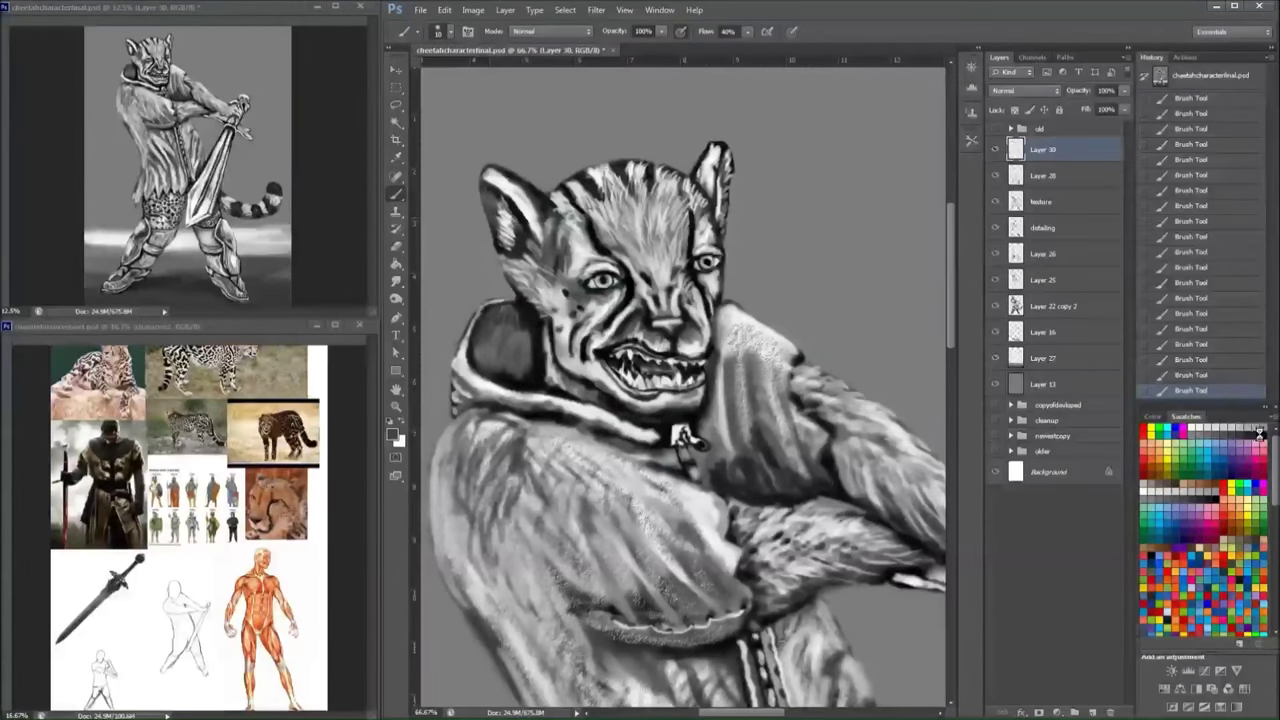
click(1260, 430)
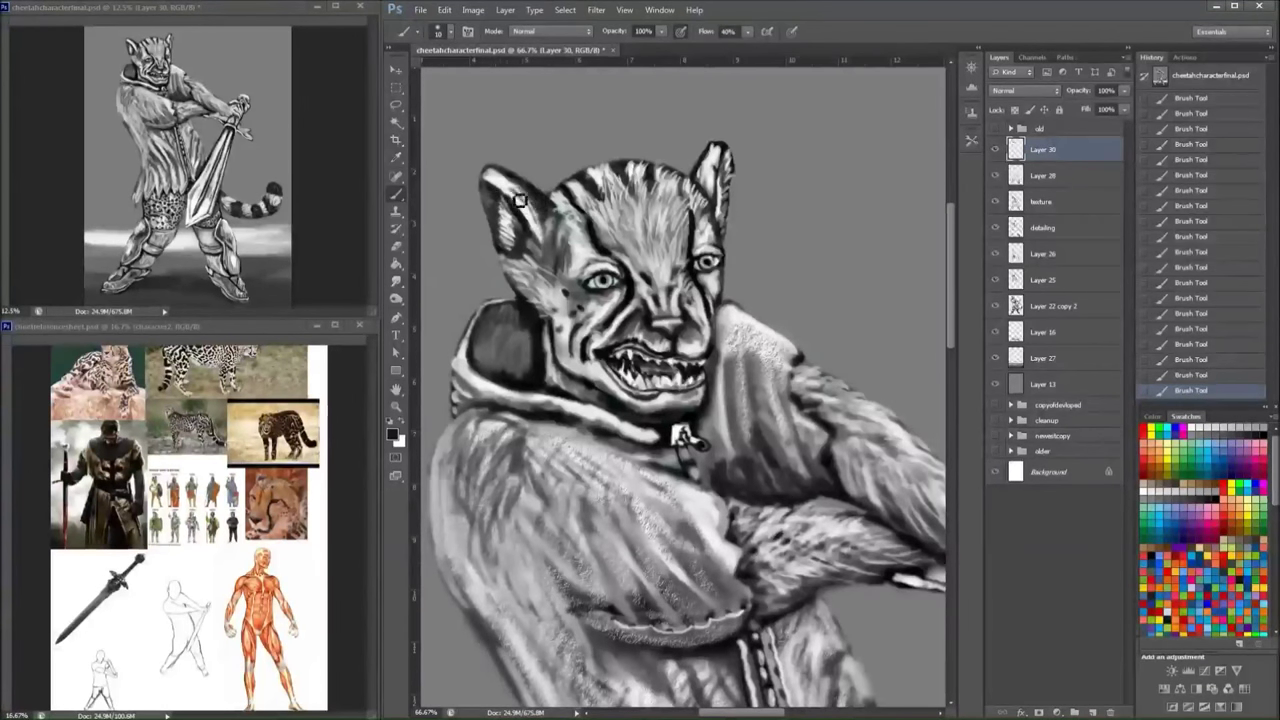
click(1220, 428)
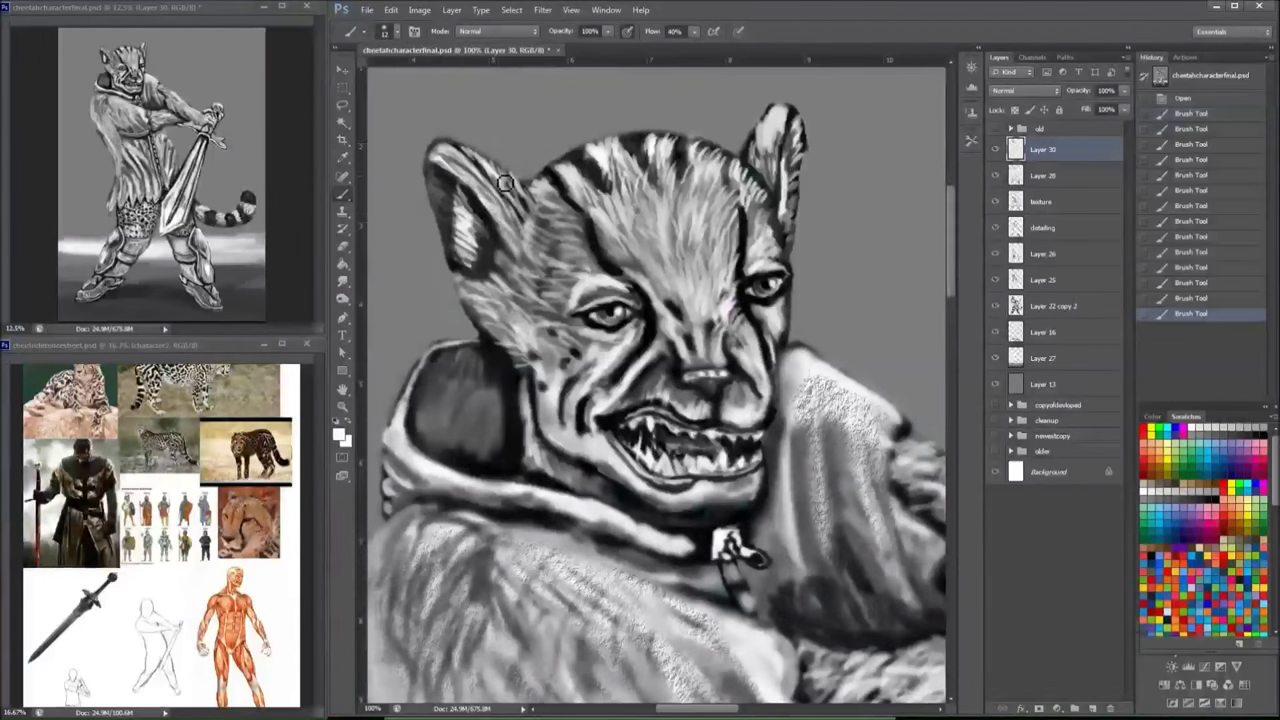
- Refine the fur on the cheek, forehead and muzzle with dark and light strokes, sampling tones from the face
drag(498, 340, 518, 288)
mouse_move(596, 242)
mouse_down()
mouse_move(608, 206)
mouse_move(674, 229)
mouse_move(758, 205)
mouse_up()
alt+click(766, 322)
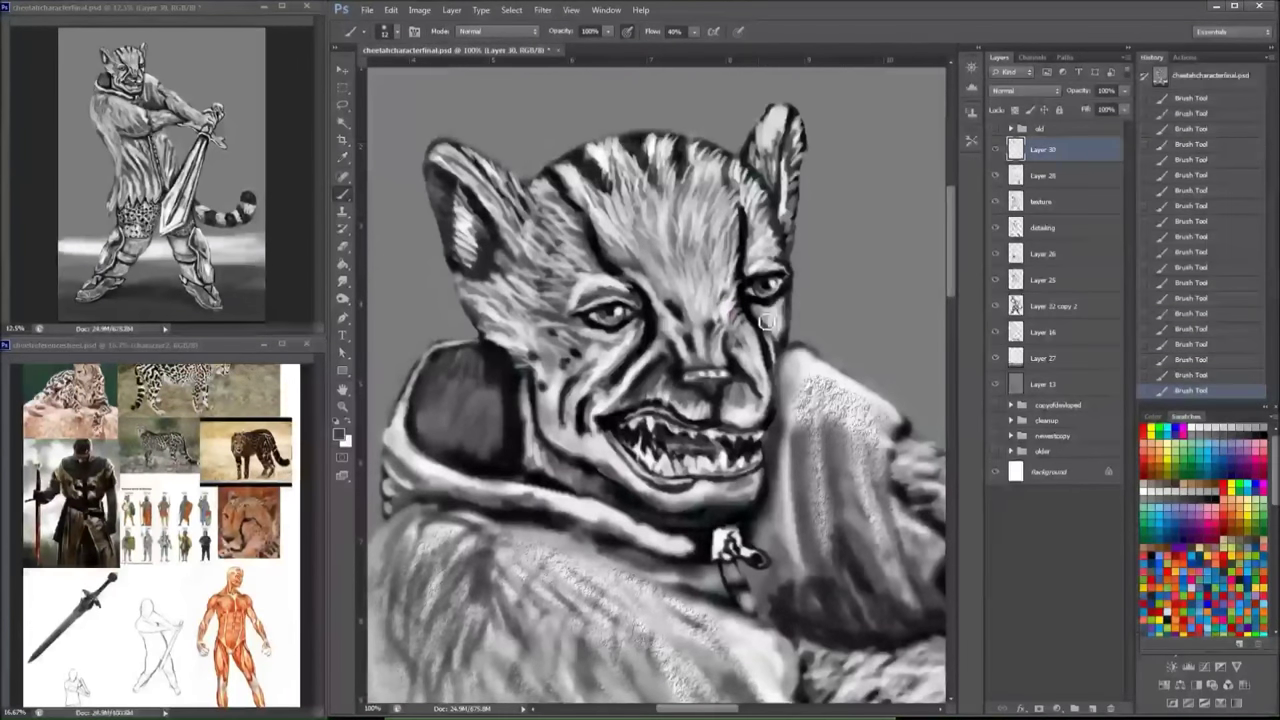
mouse_move(628, 330)
mouse_down()
mouse_move(638, 362)
mouse_move(656, 357)
mouse_move(618, 408)
mouse_up()
alt+click(646, 368)
mouse_move(730, 400)
mouse_down()
mouse_move(762, 420)
mouse_move(741, 387)
mouse_move(676, 390)
mouse_move(724, 290)
mouse_up()
mouse_move(772, 364)
mouse_down()
mouse_move(758, 433)
mouse_move(768, 374)
mouse_move(762, 420)
mouse_move(778, 390)
mouse_move(767, 376)
mouse_up()
key(x)
key(x)
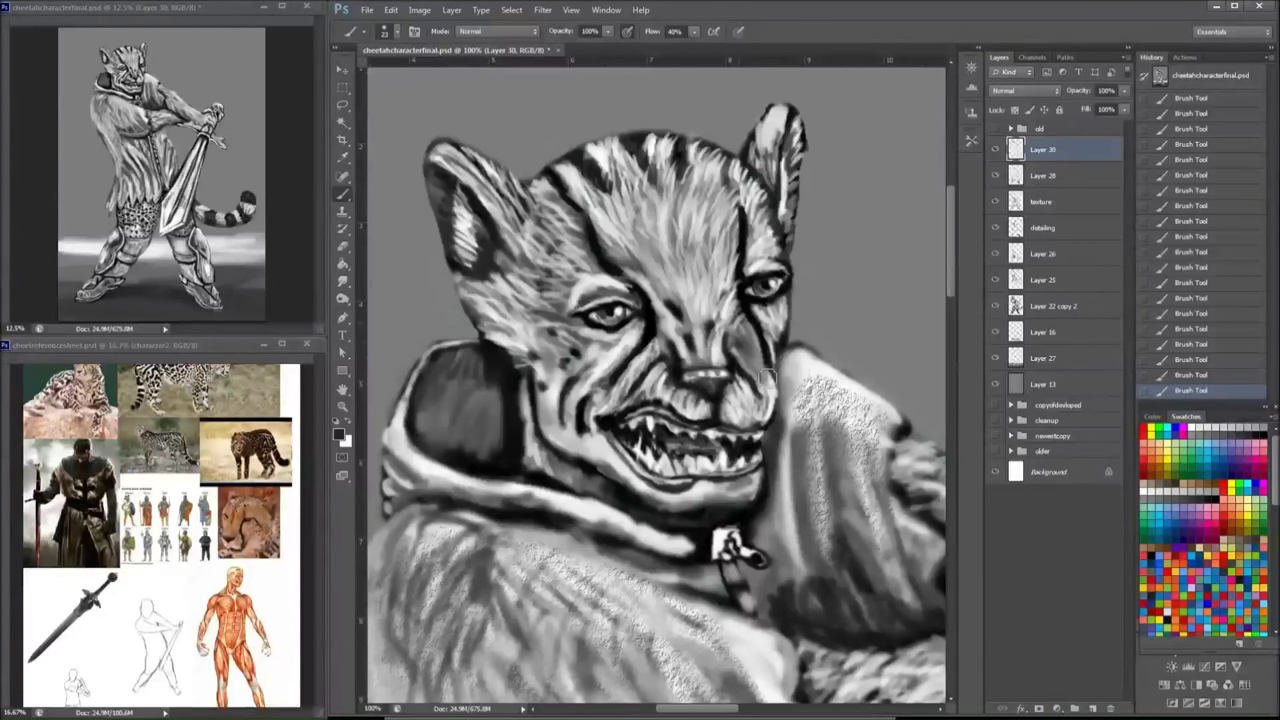
- Darken the forehead with broad soft strokes from an enlarged brush and paint white fur strokes back over it with a smaller one
right_click(712, 210)
drag(745, 214, 790, 214)
key(Return)
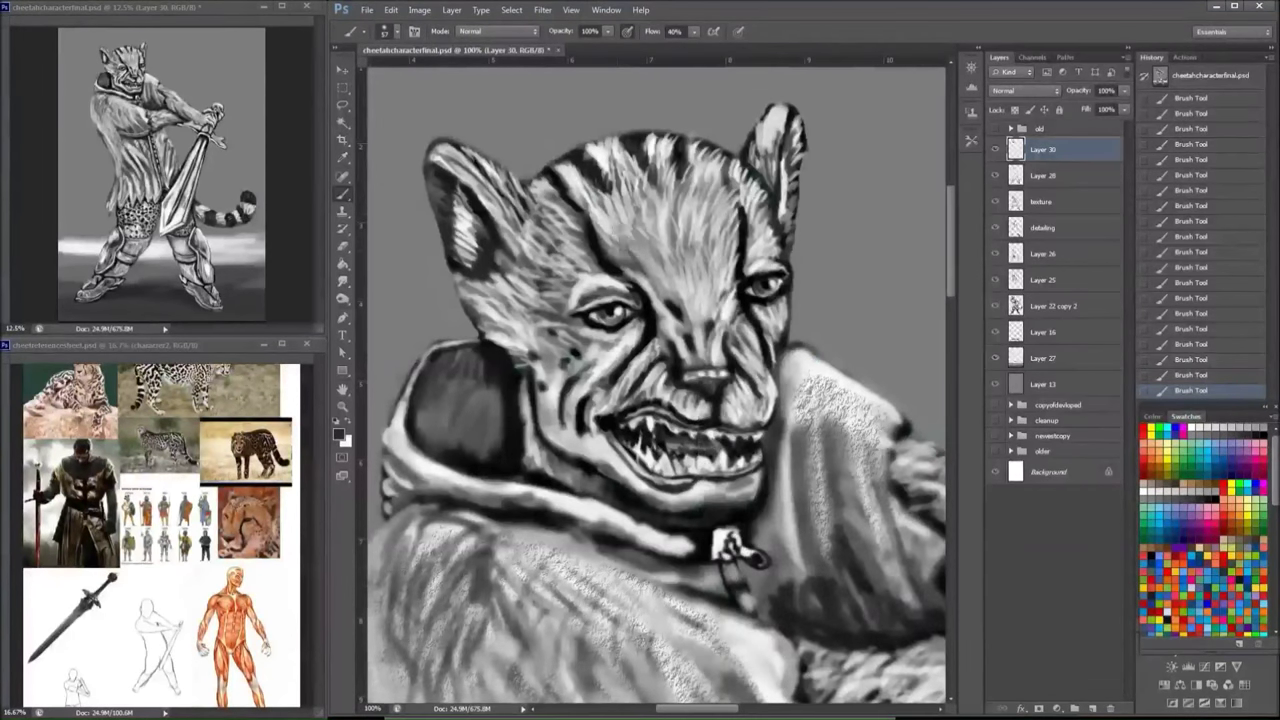
drag(690, 205, 650, 295)
drag(720, 180, 680, 285)
key(x)
drag(690, 220, 660, 280)
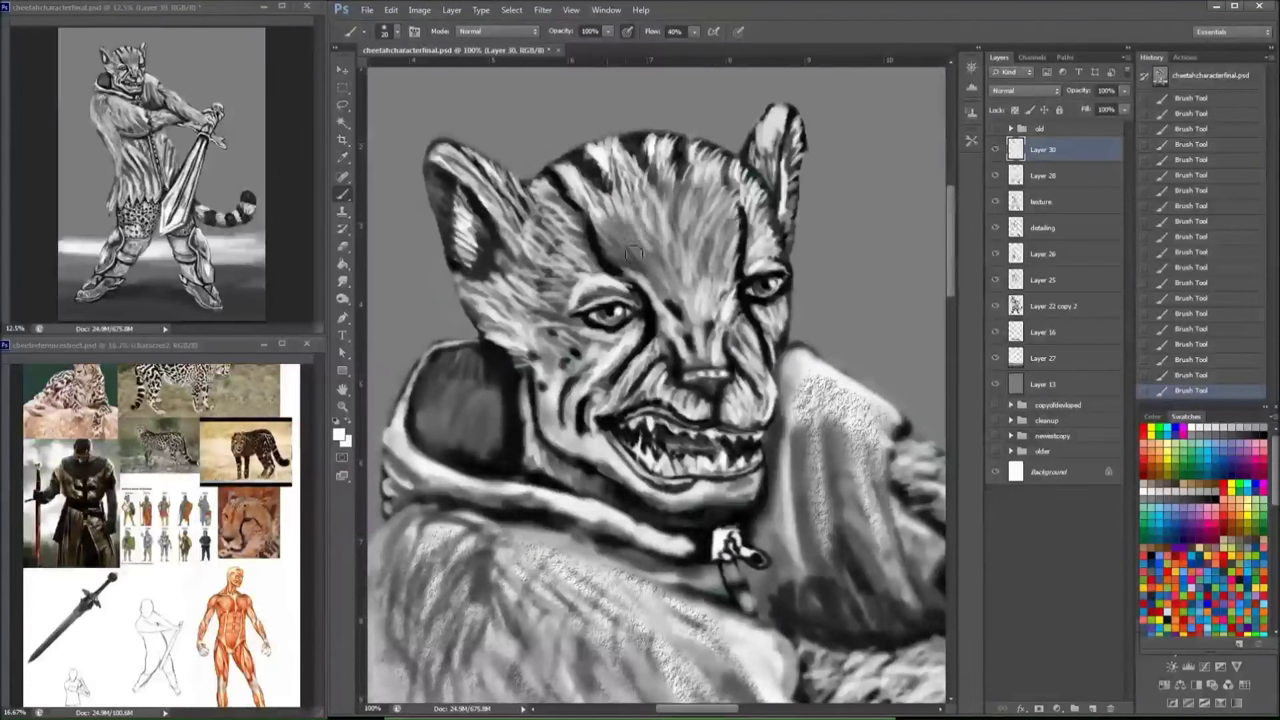
mouse_move(640, 215)
mouse_down()
mouse_move(620, 270)
mouse_move(650, 280)
mouse_move(662, 140)
mouse_move(730, 168)
mouse_up()
key(bracketleft)
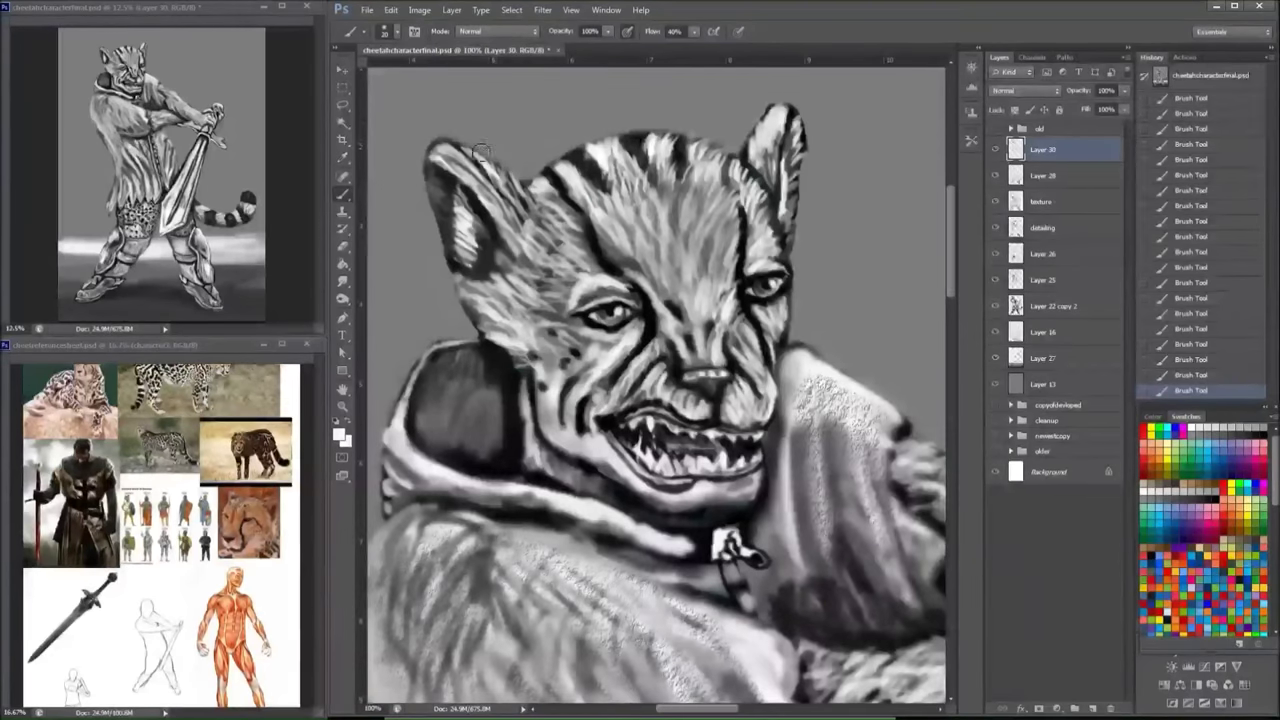
- Add finer dark and white fur strokes around the brow and down the bridge of the nose with a smaller brush
key(x)
mouse_move(585, 335)
mouse_down()
mouse_move(628, 347)
mouse_move(590, 335)
mouse_move(645, 265)
mouse_up()
key(x)
key(bracketleft)
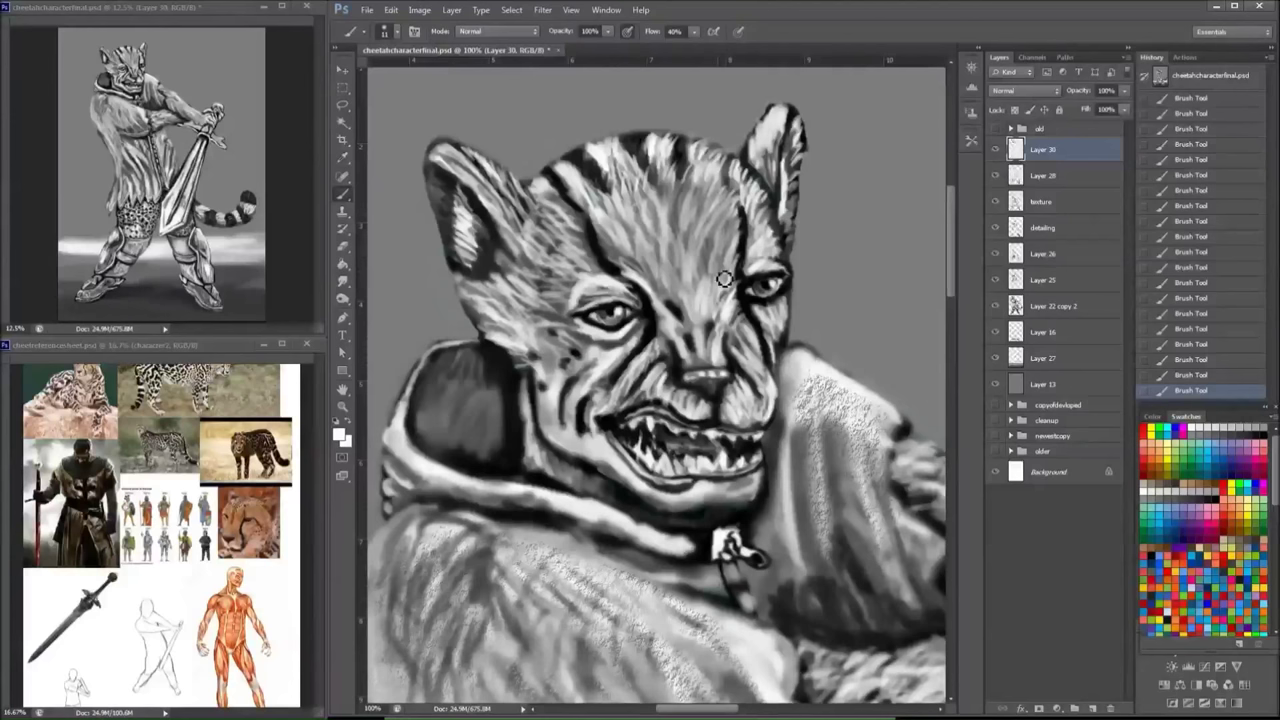
mouse_move(720, 362)
mouse_down()
mouse_move(716, 335)
mouse_move(688, 357)
mouse_move(690, 300)
mouse_up()
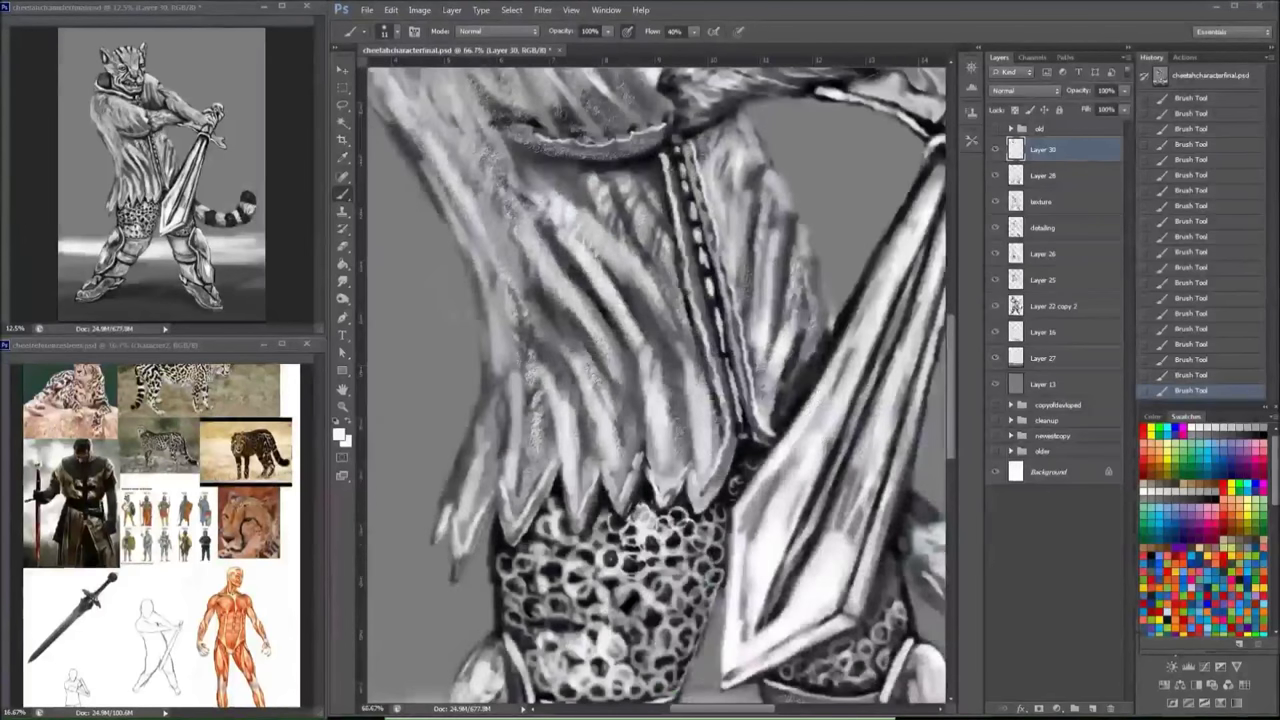
- Draw thin dark wavy lines across the lower tunic on both sides of the central trim
drag(595, 330, 579, 387)
mouse_move(475, 420)
mouse_down()
mouse_move(750, 246)
mouse_move(798, 264)
mouse_up()
mouse_move(666, 280)
mouse_down()
mouse_move(575, 322)
mouse_move(552, 358)
mouse_move(480, 405)
mouse_up()
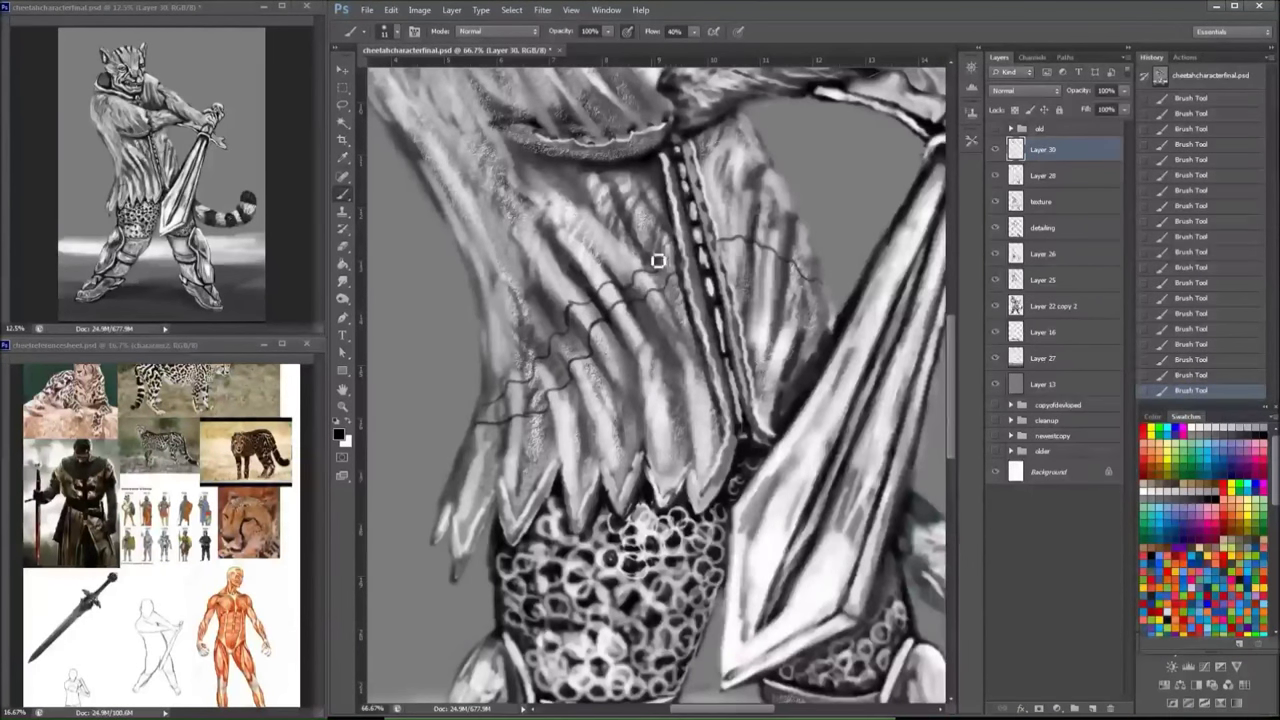
- Deepen the folds of the lower tunic with dark strokes using a 29 px brush
key(bracketright)
key(bracketright)
mouse_move(658, 260)
mouse_down()
mouse_move(571, 270)
mouse_move(514, 319)
mouse_move(552, 238)
mouse_move(679, 326)
mouse_move(553, 437)
mouse_up()
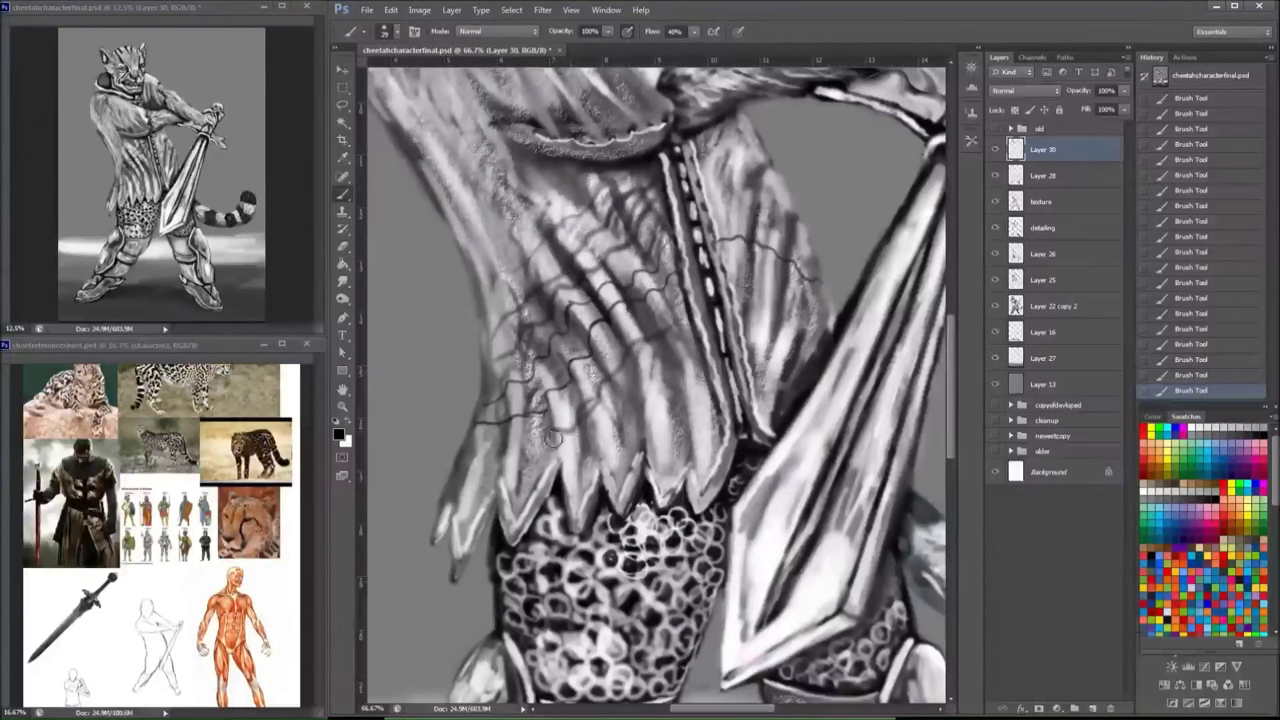
drag(600, 260, 660, 410)
drag(575, 280, 530, 400)
mouse_move(545, 240)
mouse_down()
mouse_move(495, 175)
mouse_move(520, 265)
mouse_up()
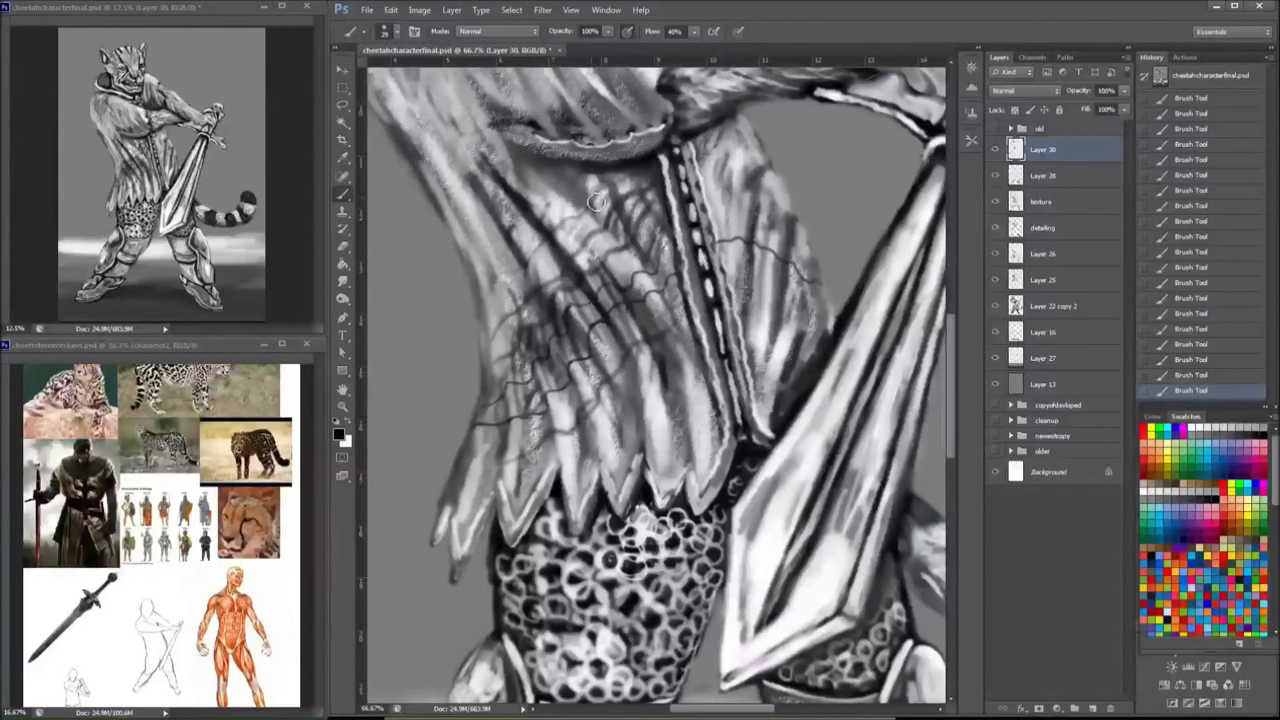
- Paint long white highlights along the tunic folds from the waist down to the pointed hem
key(x)
drag(596, 202, 555, 425)
drag(530, 260, 520, 430)
drag(505, 280, 515, 485)
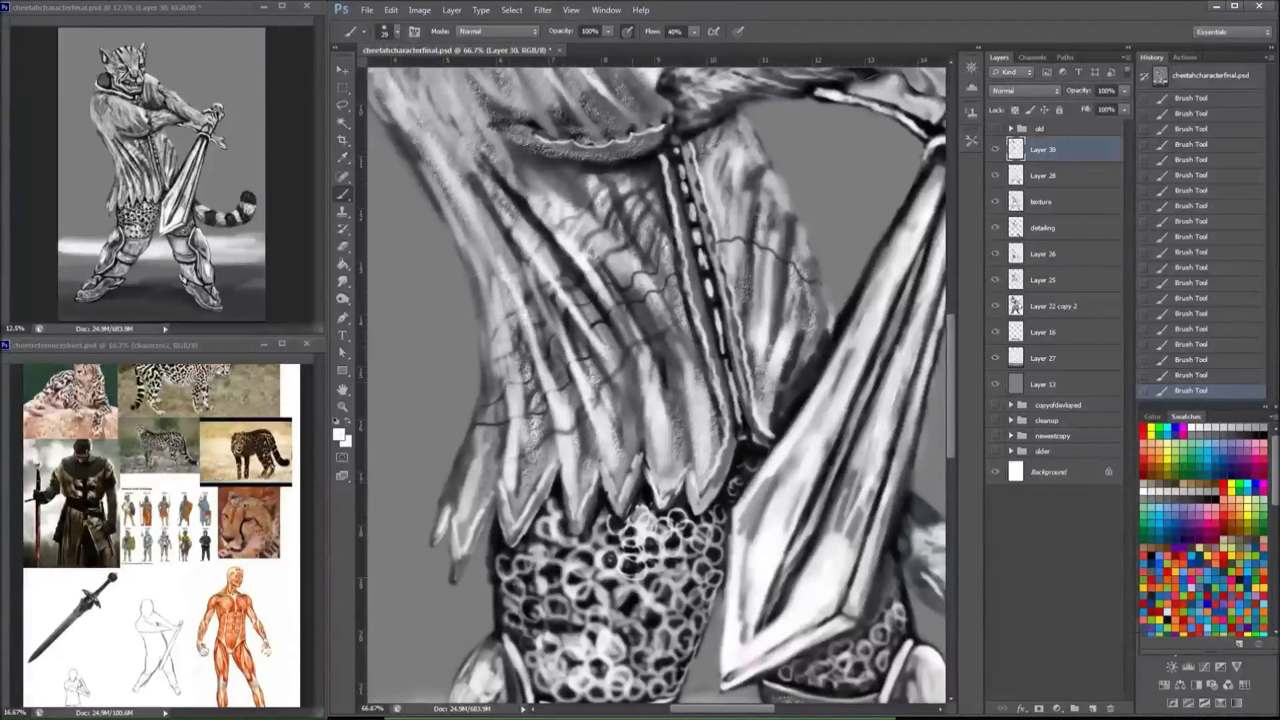
drag(665, 260, 690, 430)
mouse_move(640, 190)
mouse_down()
mouse_move(605, 310)
mouse_move(635, 280)
mouse_up()
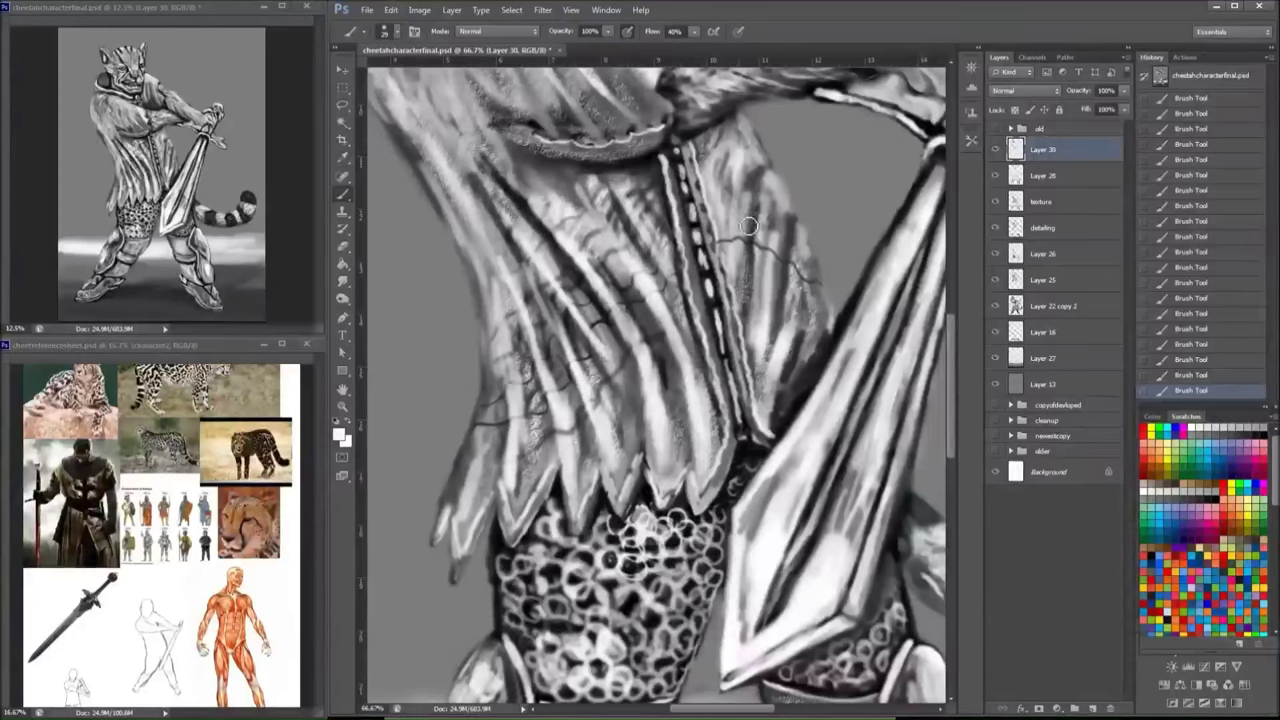
- Define the folds of the shoulder cape with alternating light and dark strokes and darken the shadow under its hem
drag(608, 68, 768, 140)
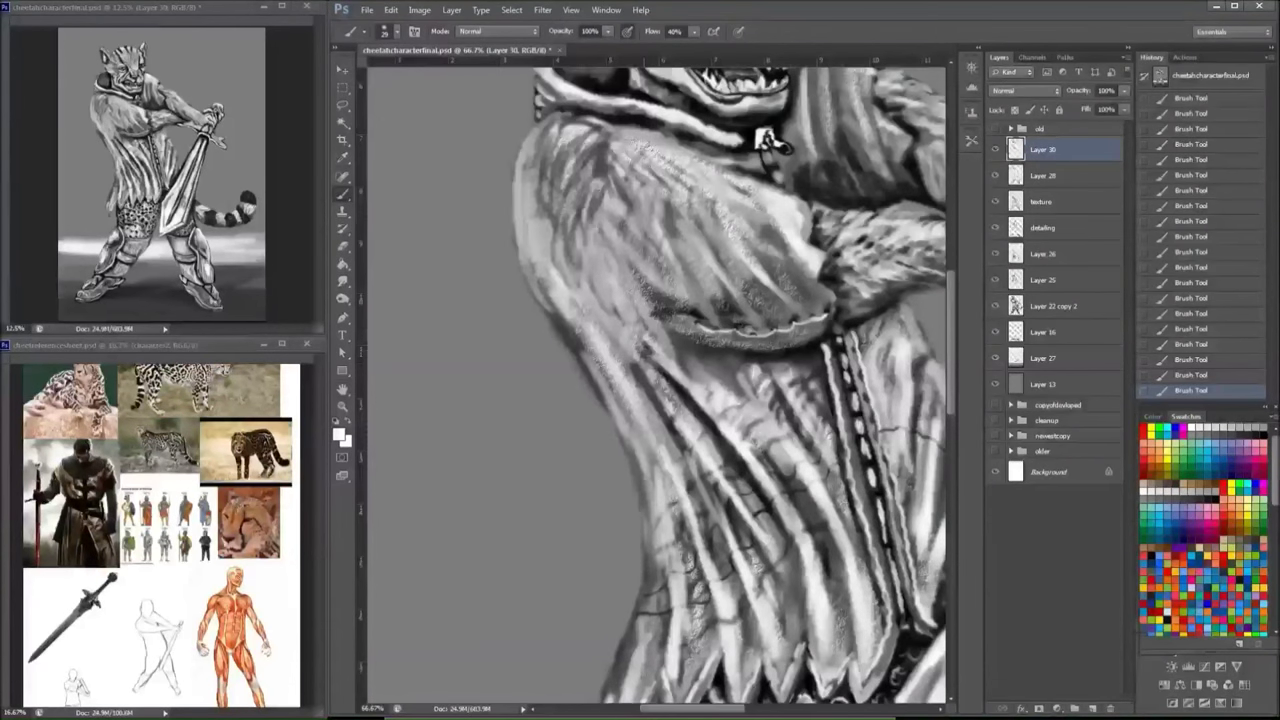
drag(705, 190, 650, 315)
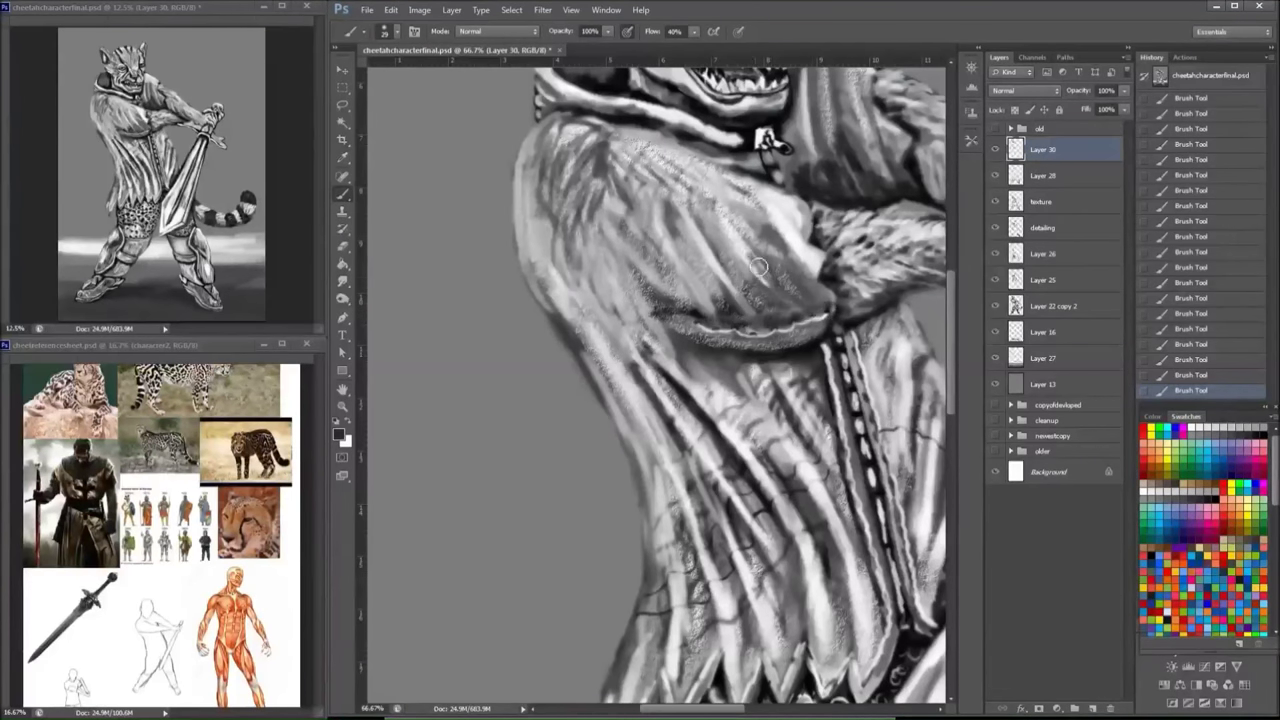
mouse_move(795, 305)
mouse_down()
mouse_move(687, 215)
mouse_move(655, 300)
mouse_up()
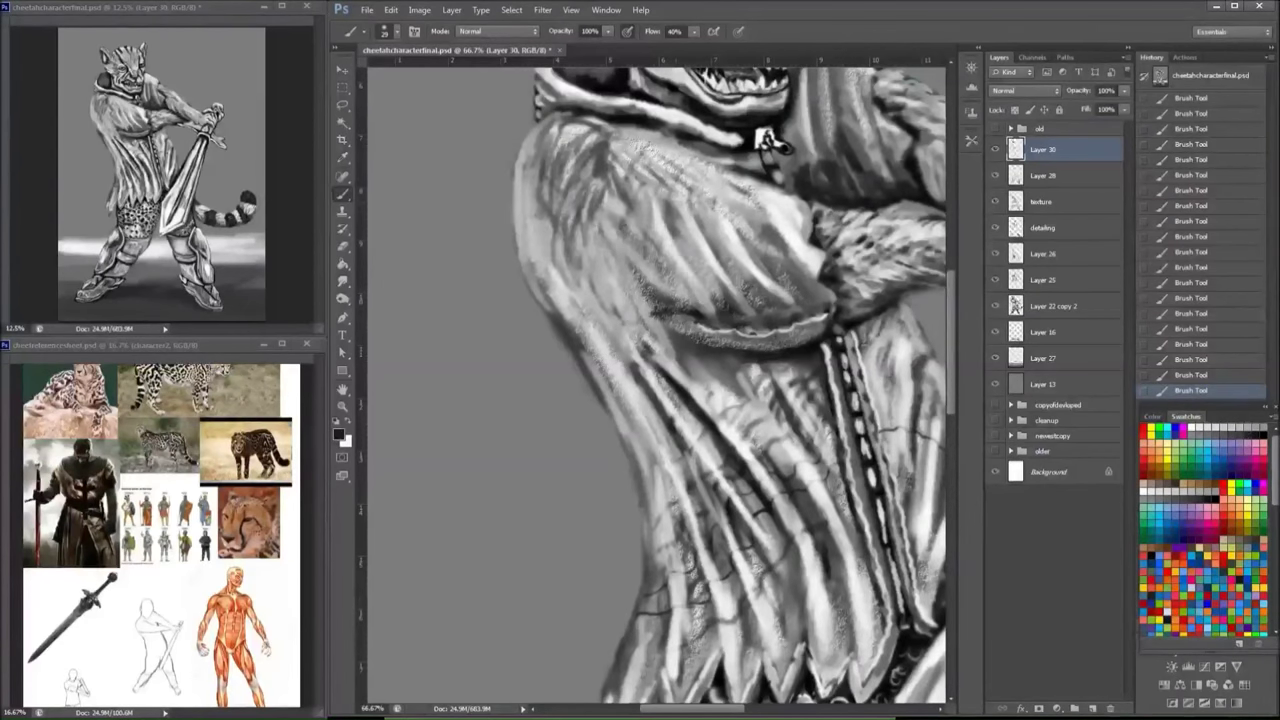
mouse_move(640, 230)
mouse_down()
mouse_move(795, 420)
mouse_move(800, 450)
mouse_up()
drag(770, 295, 700, 215)
drag(712, 285, 660, 200)
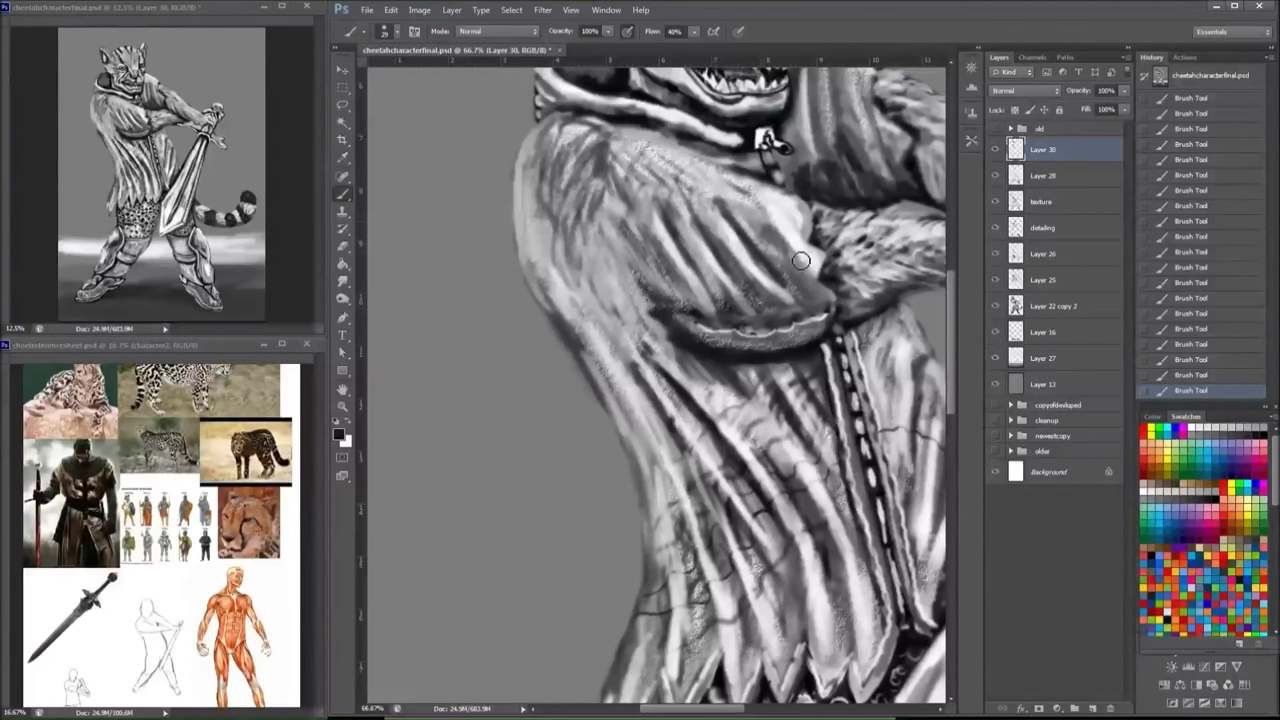
drag(801, 261, 750, 185)
mouse_move(800, 236)
mouse_down()
mouse_move(710, 172)
mouse_move(640, 150)
mouse_up()
- Brighten the lower tunic folds with white strokes and add thin curved light lines over them with a smaller brush
key(x)
drag(790, 445, 815, 560)
mouse_move(730, 455)
mouse_down()
mouse_move(762, 522)
mouse_move(780, 672)
mouse_move(750, 577)
mouse_up()
key(bracketleft)
key(bracketleft)
mouse_move(742, 432)
mouse_down()
mouse_move(775, 463)
mouse_move(750, 462)
mouse_move(773, 495)
mouse_up()
mouse_move(705, 380)
mouse_down()
mouse_move(755, 450)
mouse_move(765, 558)
mouse_up()
drag(692, 528, 677, 457)
drag(690, 390, 650, 562)
mouse_move(602, 552)
mouse_down()
mouse_move(612, 600)
mouse_move(640, 596)
mouse_up()
drag(628, 488, 608, 594)
drag(634, 458, 622, 520)
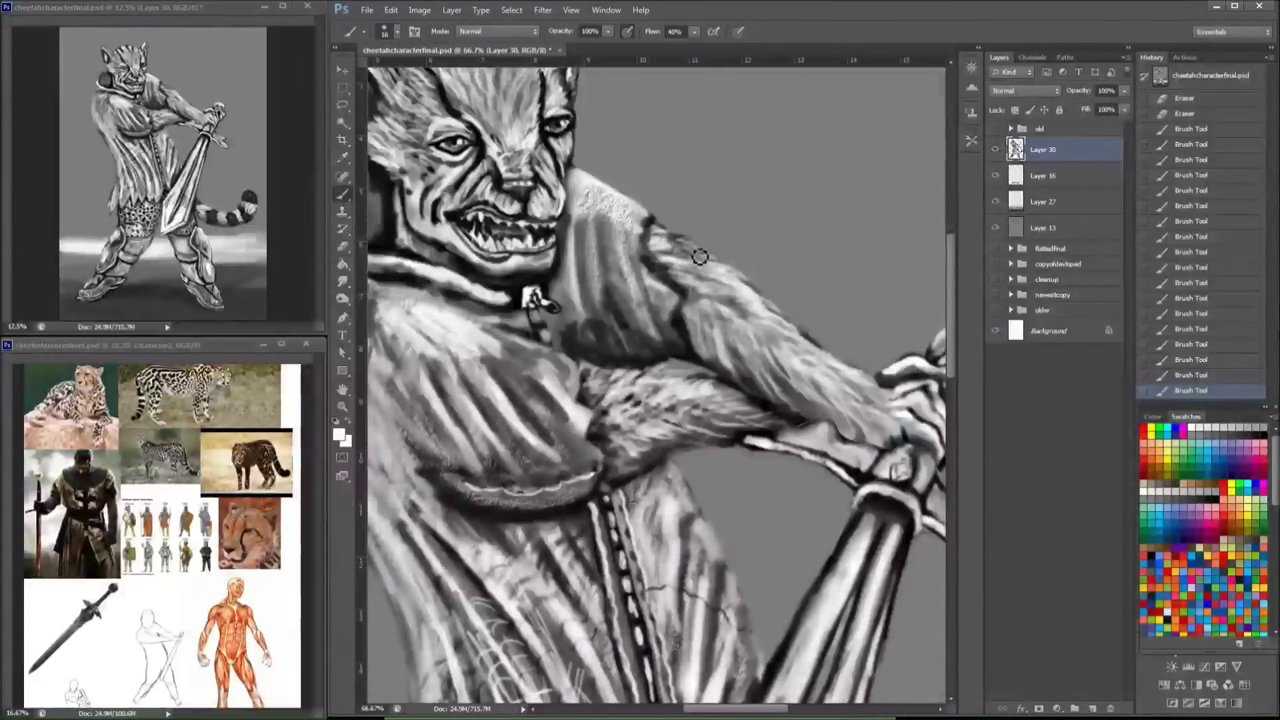
- Detail the fur on both forearms with short white and black strokes
mouse_move(747, 349)
mouse_down()
mouse_move(712, 306)
mouse_move(806, 337)
mouse_up()
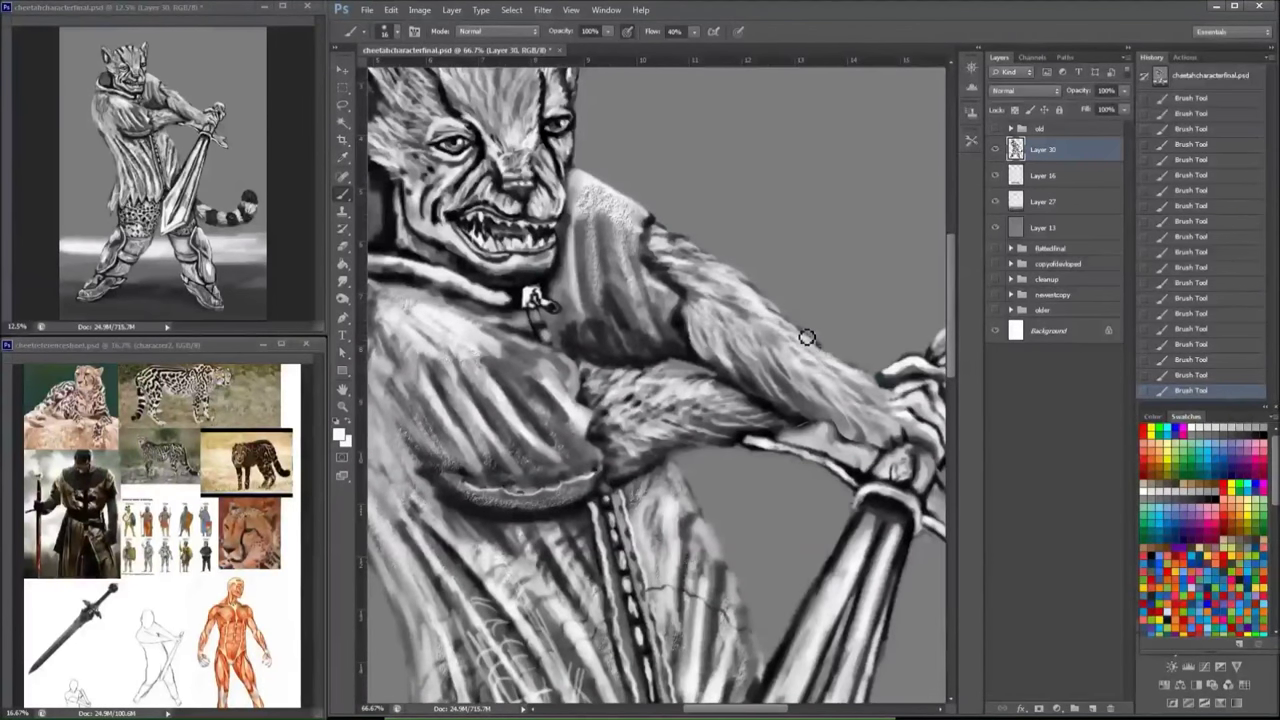
key(x)
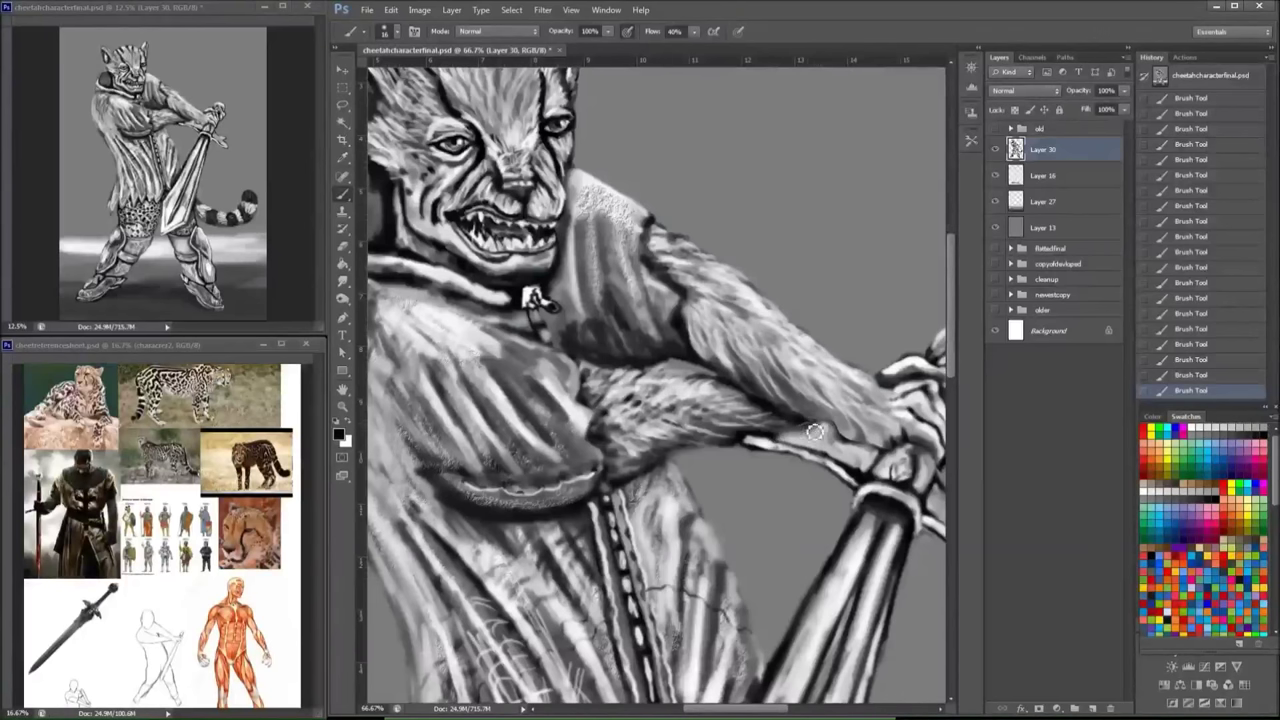
mouse_move(775, 435)
mouse_down()
mouse_move(830, 430)
mouse_move(863, 447)
mouse_move(815, 441)
mouse_move(693, 365)
mouse_up()
key(x)
key(x)
mouse_move(840, 462)
mouse_down()
mouse_move(897, 506)
mouse_move(823, 400)
mouse_move(808, 404)
mouse_move(814, 416)
mouse_move(800, 392)
mouse_up()
- Paint additional white fur strokes on the forearms near the sword hilt
key(x)
key(x)
key(x)
key(x)
click(1216, 427)
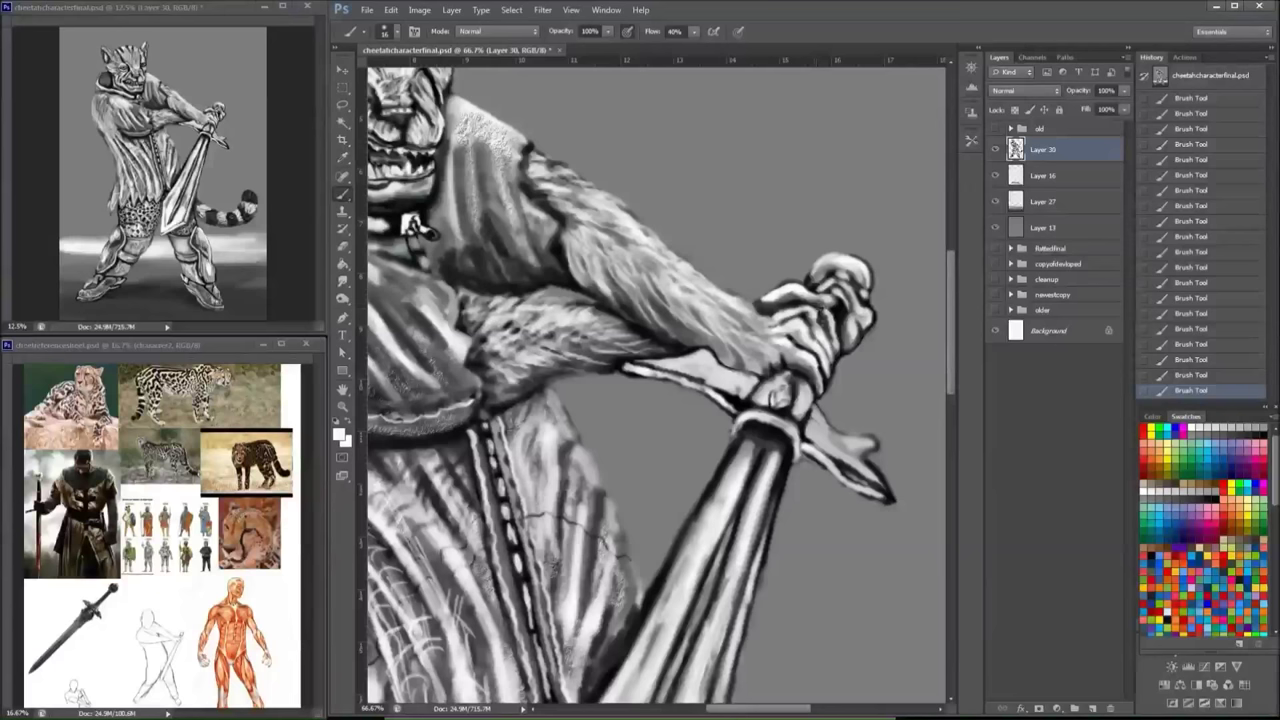
mouse_move(750, 320)
mouse_down()
mouse_move(774, 314)
mouse_move(650, 358)
mouse_move(600, 320)
mouse_move(623, 366)
mouse_move(551, 380)
mouse_move(494, 415)
mouse_move(494, 340)
mouse_move(510, 302)
mouse_move(600, 316)
mouse_up()
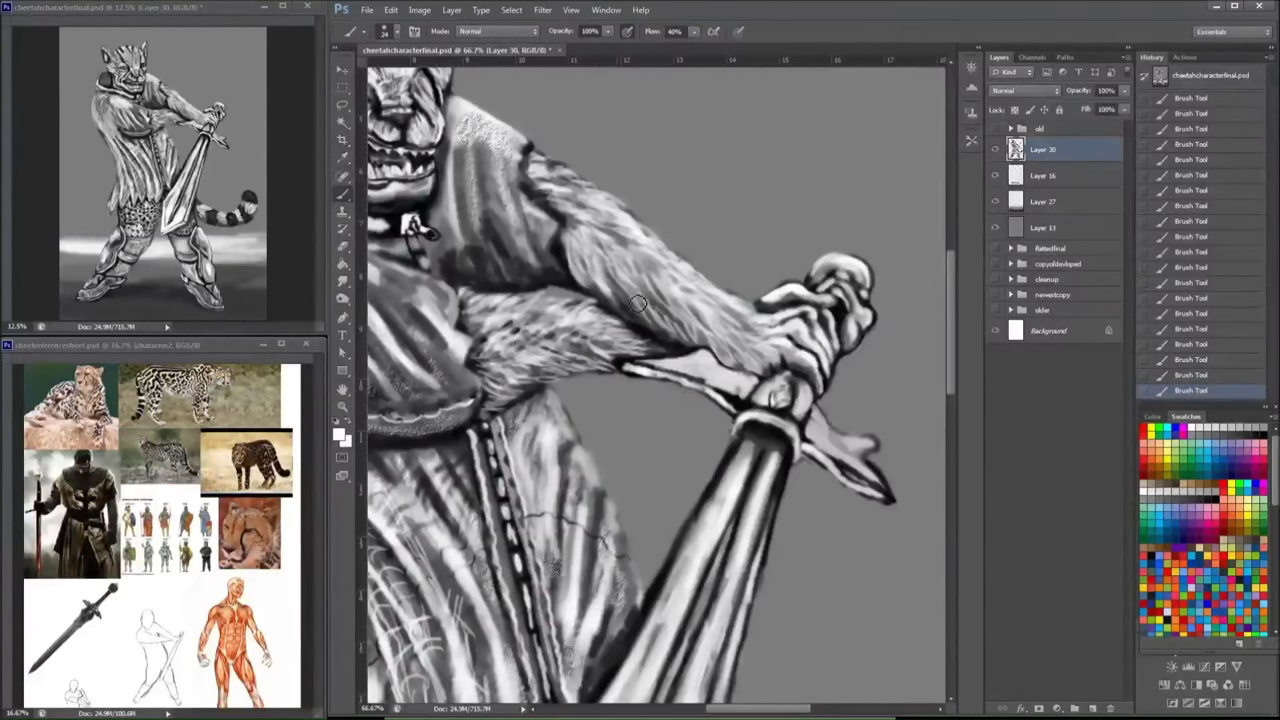
- Refine the fur on the cheek, side of the head and ears with alternating white and dark strokes, reducing the brush for finer marks
drag(637, 303, 857, 423)
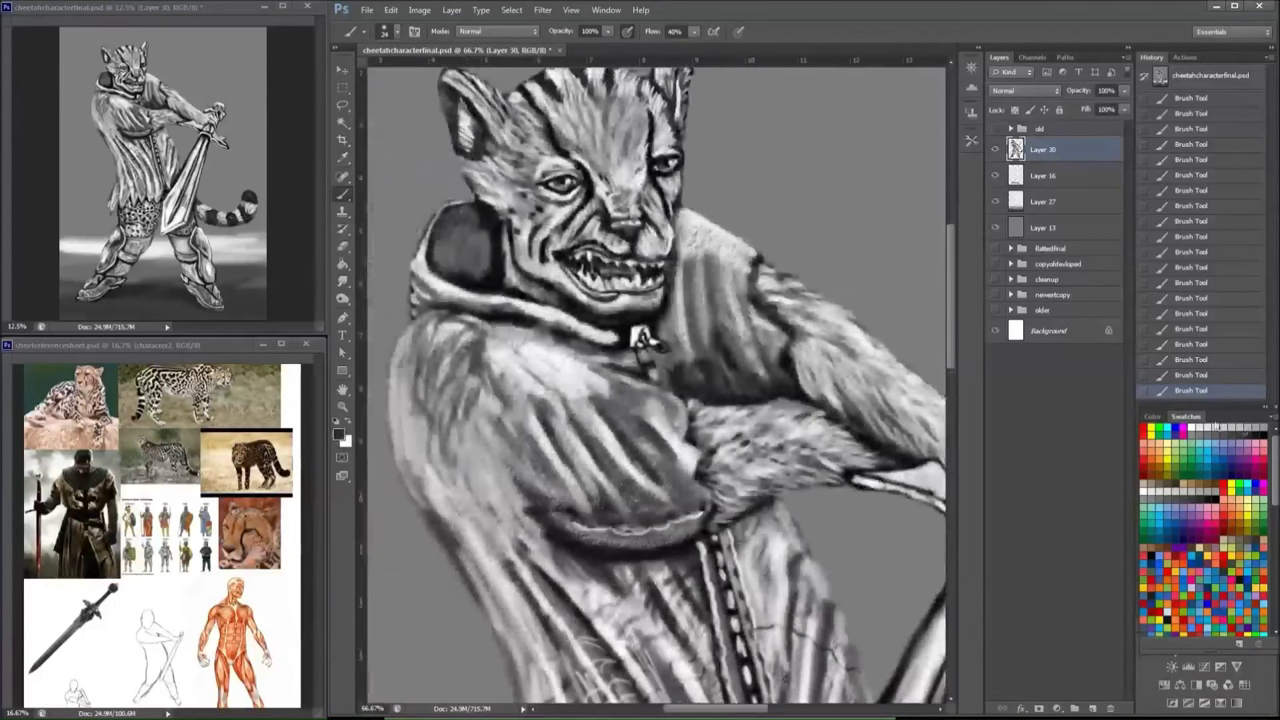
right_click(626, 170)
key(Escape)
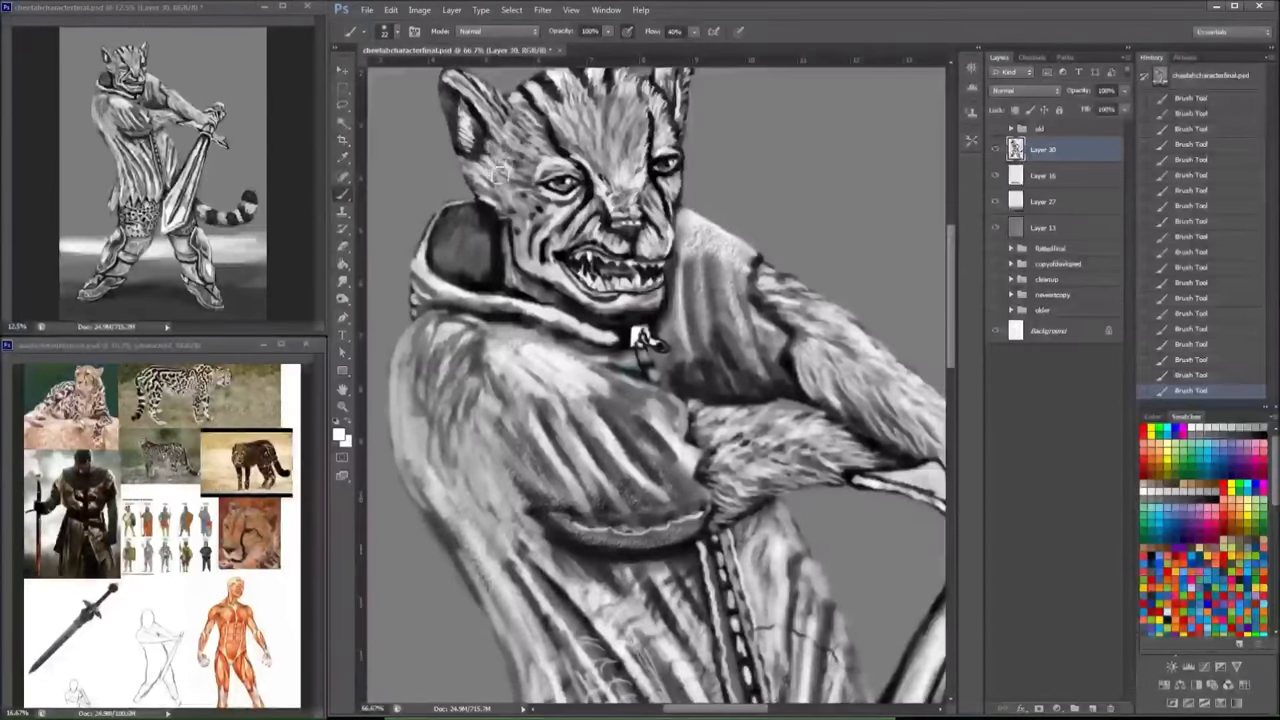
scroll(520, 195, up, 2)
mouse_move(536, 163)
mouse_down()
mouse_move(577, 153)
mouse_move(615, 182)
mouse_move(582, 206)
mouse_move(636, 246)
mouse_move(625, 262)
mouse_move(648, 207)
mouse_move(640, 170)
mouse_move(680, 200)
mouse_up()
key(x)
key(x)
key([)
drag(672, 128, 680, 100)
key(x)
mouse_move(500, 176)
mouse_down()
mouse_move(525, 136)
mouse_move(492, 143)
mouse_move(488, 130)
mouse_up()
key(x)
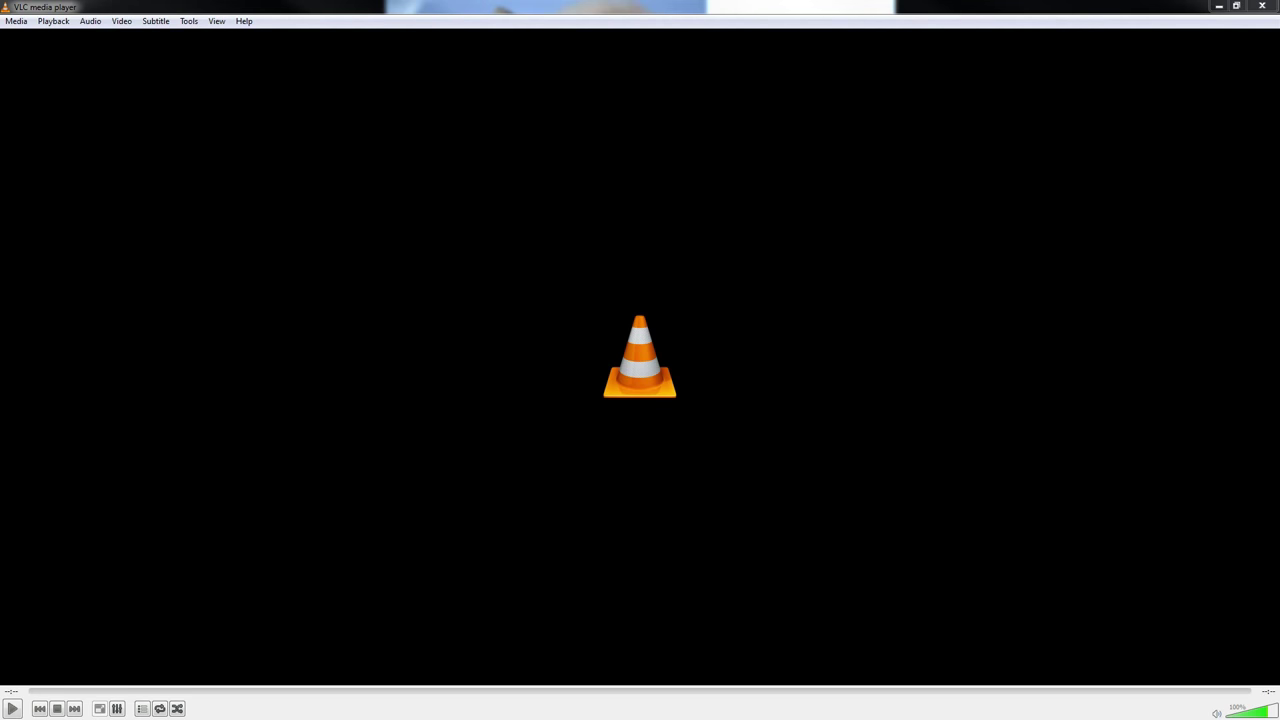
- Switch to the browser showing the artist's ArtStation portfolio, bring its window onto this screen and maximise it
drag(0, 110, 602, 93)
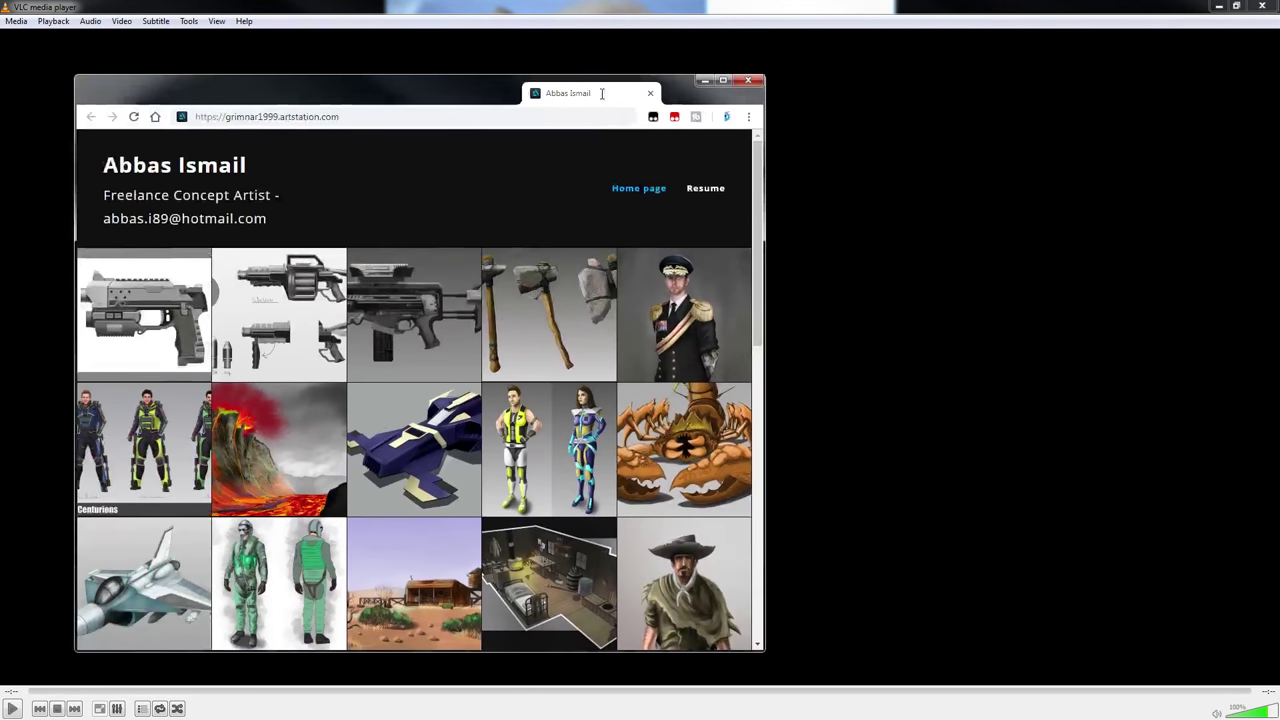
double_click(602, 93)
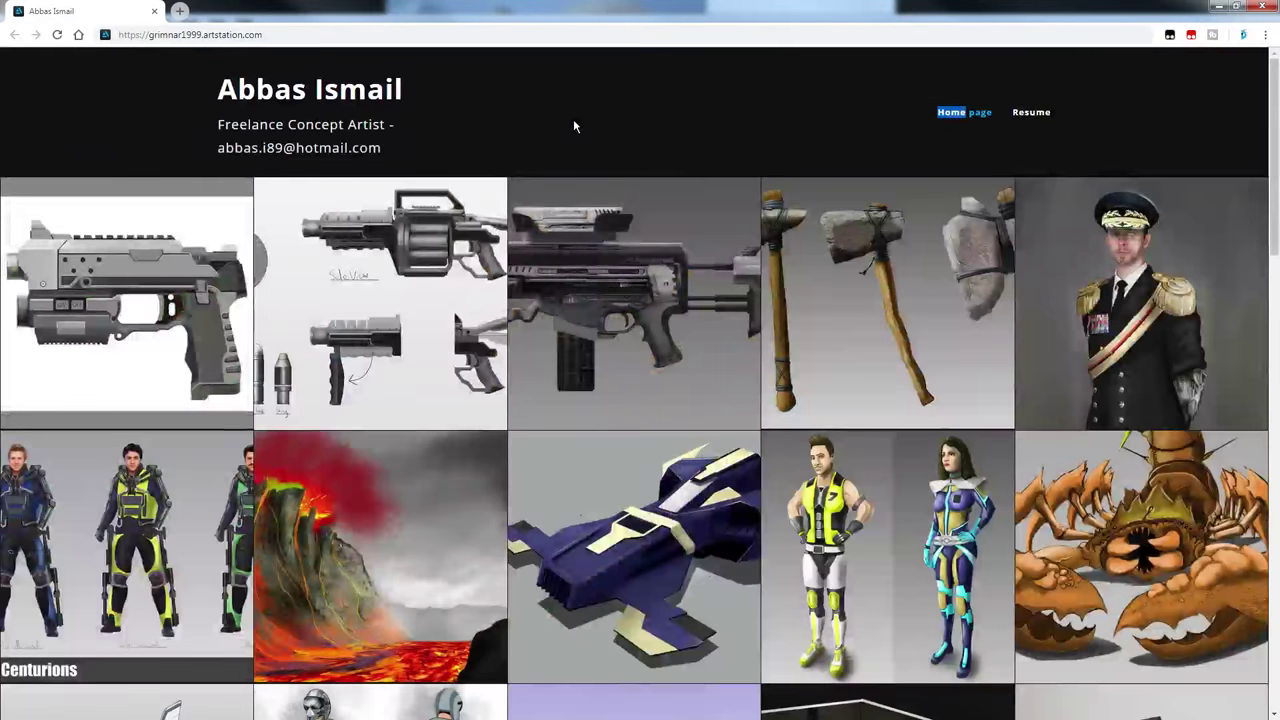